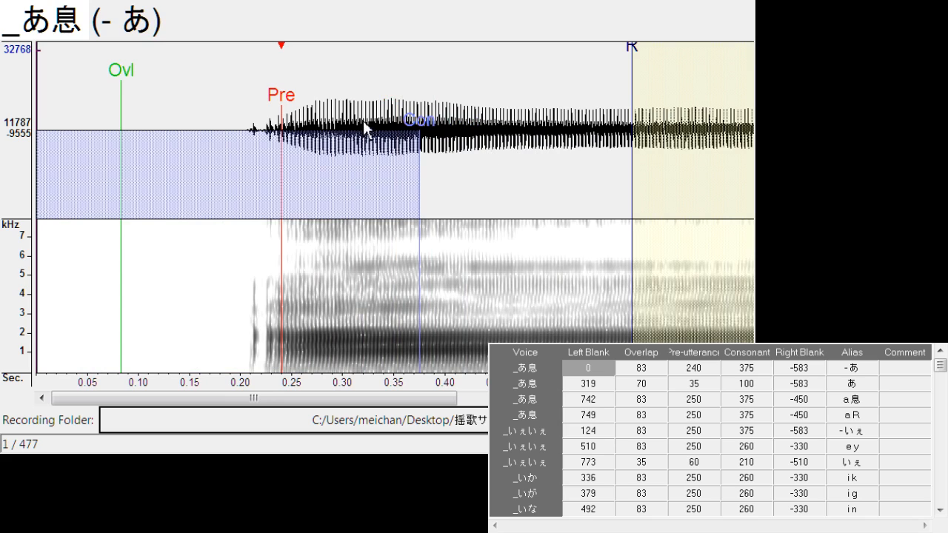
Shift the "- あ" markers together to a left blank of about 4.8, and place the あ entry's overlap at 70
drag(283, 105, 288, 106)
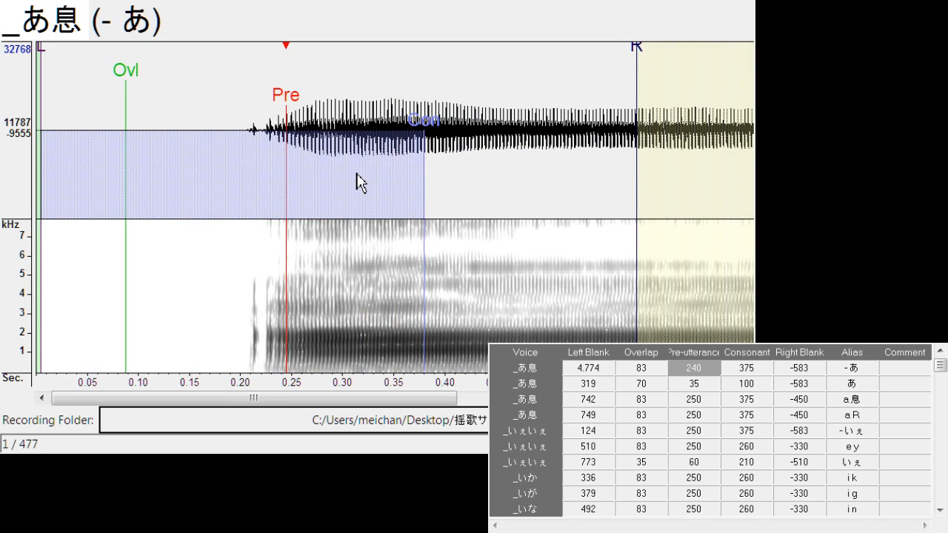
key(Down)
drag(434, 83, 424, 84)
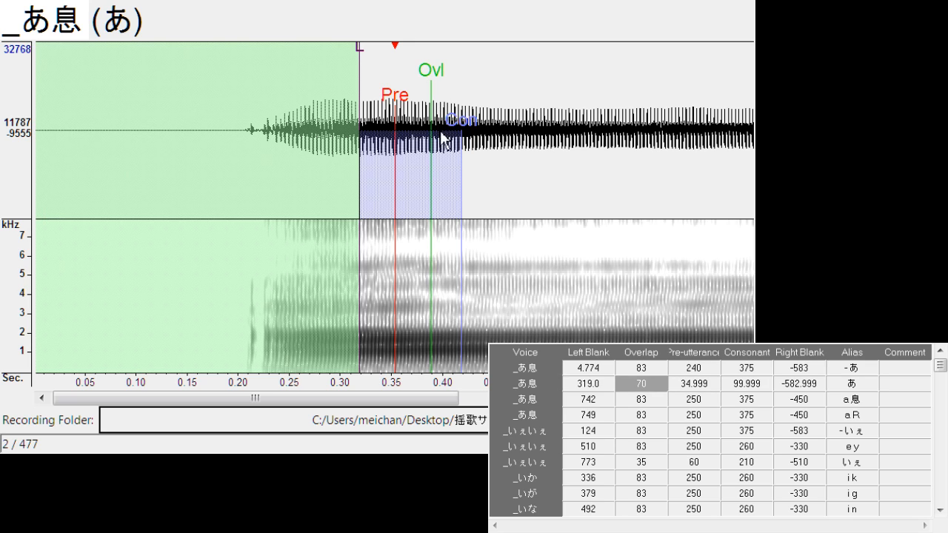
Align the "a 息" and "a R" pre-utterances with the vowel's end, using left blanks about 718 and 715 and consonants about 383
key(Down)
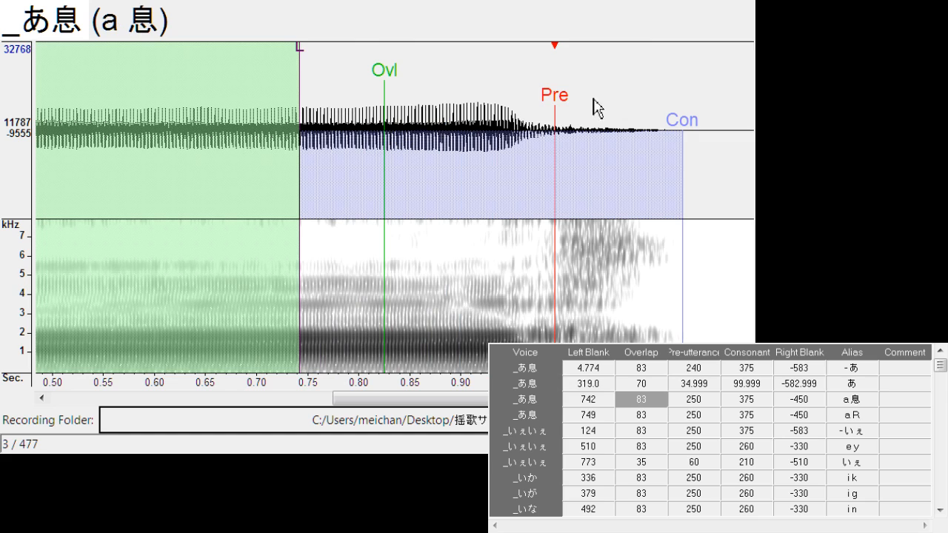
drag(554, 124, 534, 127)
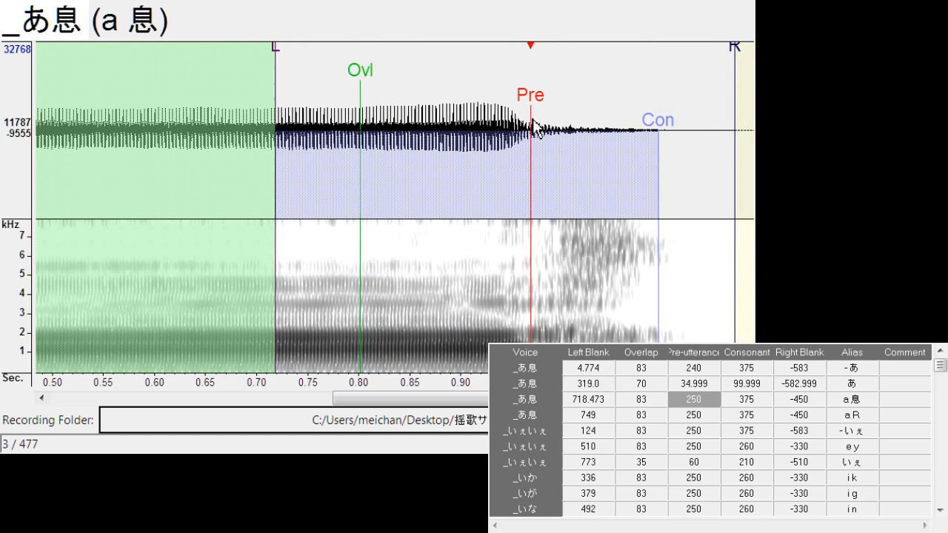
drag(658, 131, 670, 133)
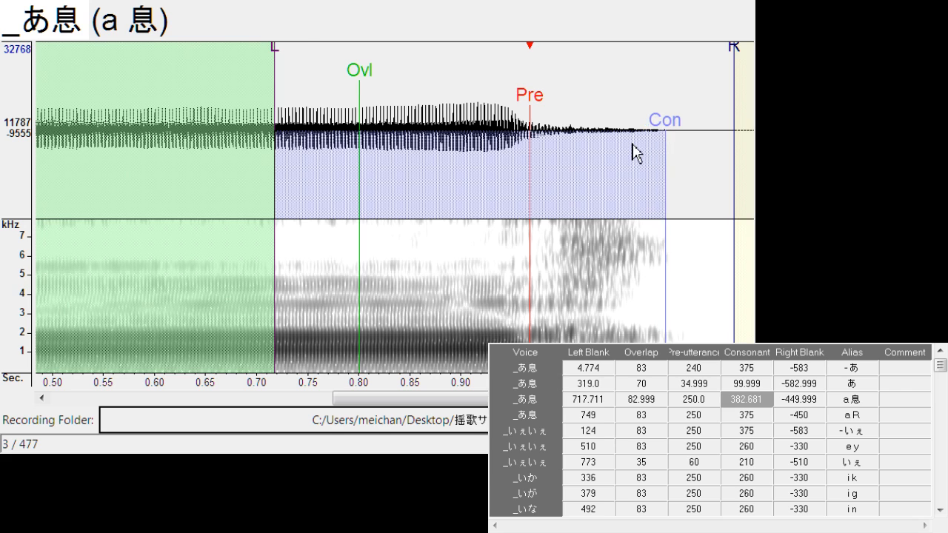
key(Down)
drag(567, 111, 527, 111)
drag(652, 126, 656, 120)
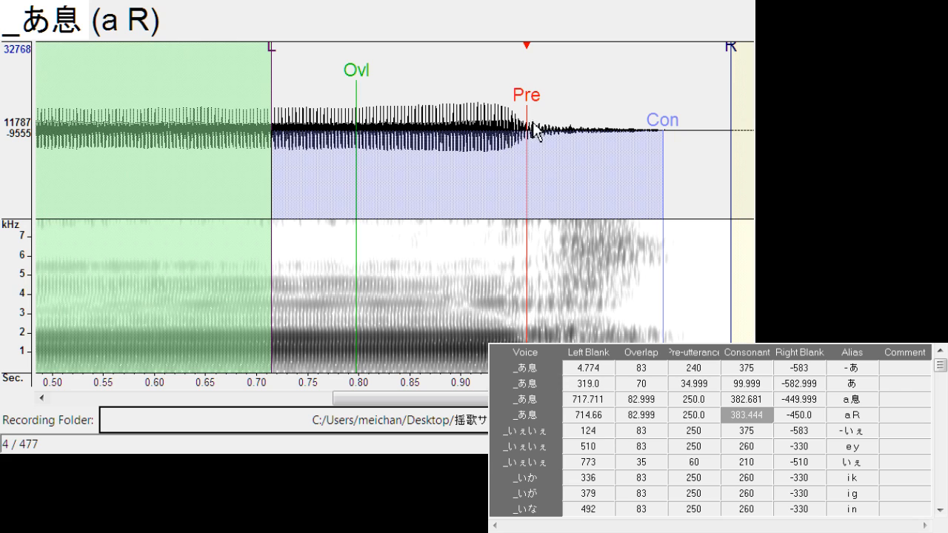
Shift the markers of "- いぇ" to a left blank of about 139 and those of "e y" to about 496
key(Down)
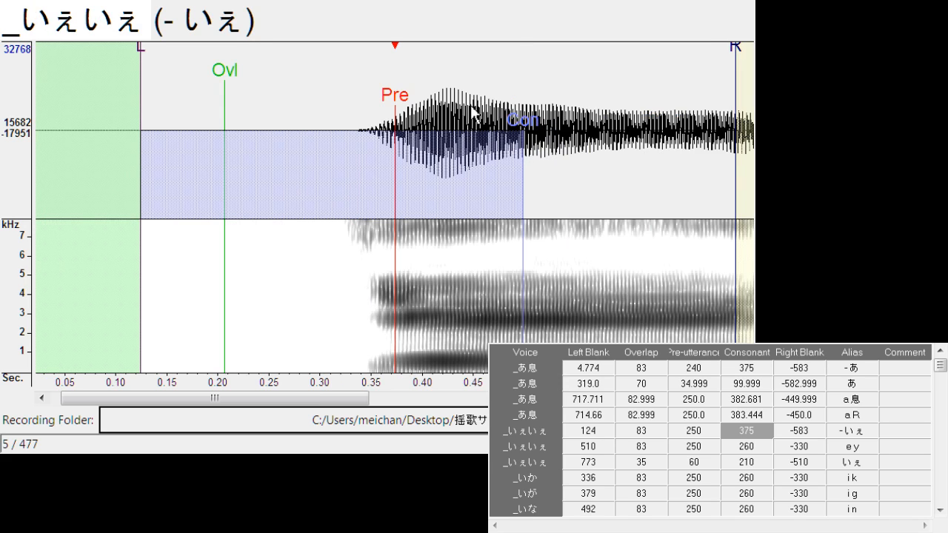
drag(395, 99, 412, 97)
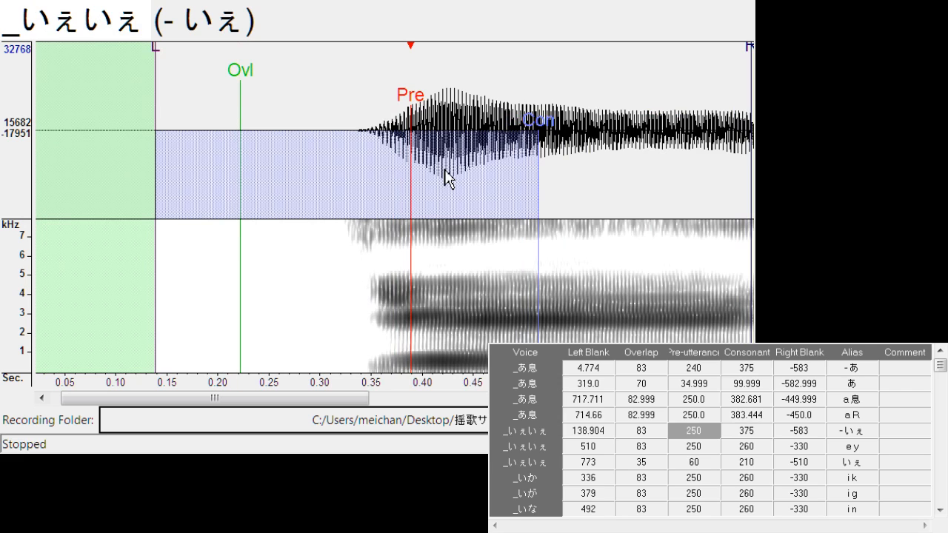
key(Down)
drag(390, 117, 384, 116)
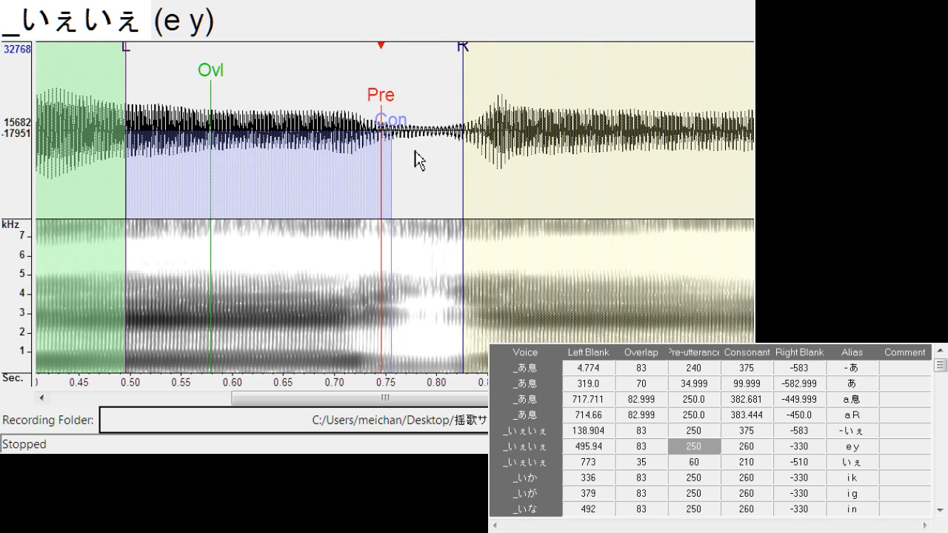
Reposition the いぇ markers: left blank about 757, overlap 37, pre-utterance 94, consonant 244 and right blank -544
key(Down)
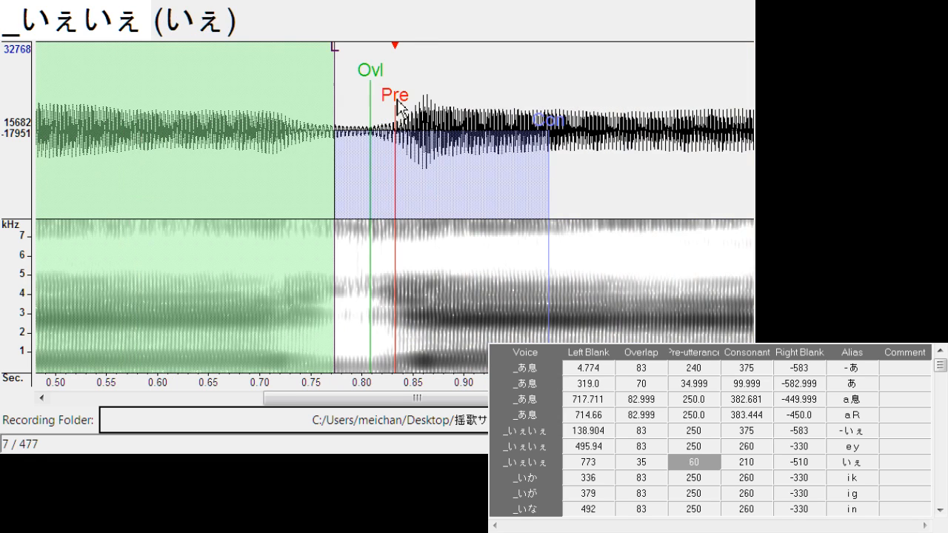
drag(398, 108, 431, 111)
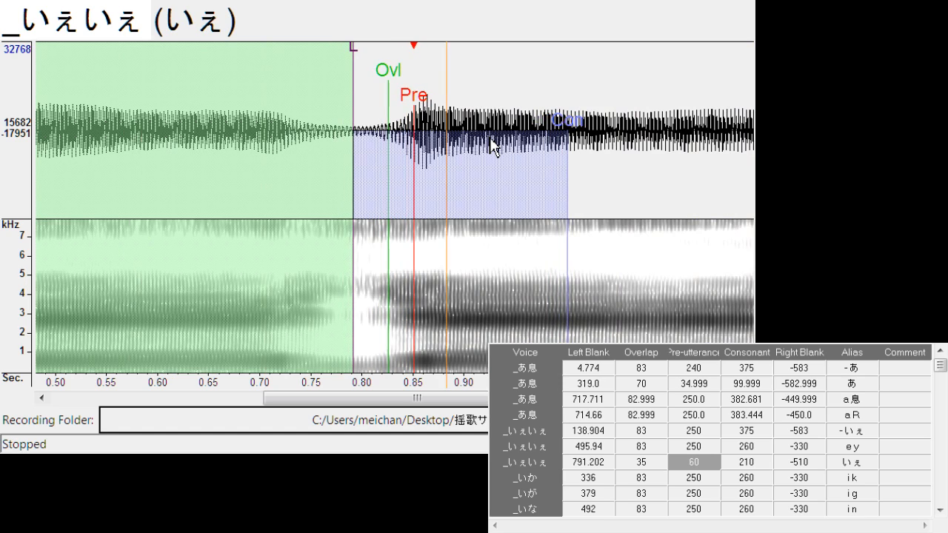
drag(358, 52, 324, 84)
mouse_move(388, 91)
mouse_down()
mouse_move(358, 89)
mouse_move(397, 103)
mouse_up()
Set the right blanks of "i k" to about -307 and "i g" to about -294, with the "i k" consonant at about 270
key(Down)
drag(478, 64, 455, 63)
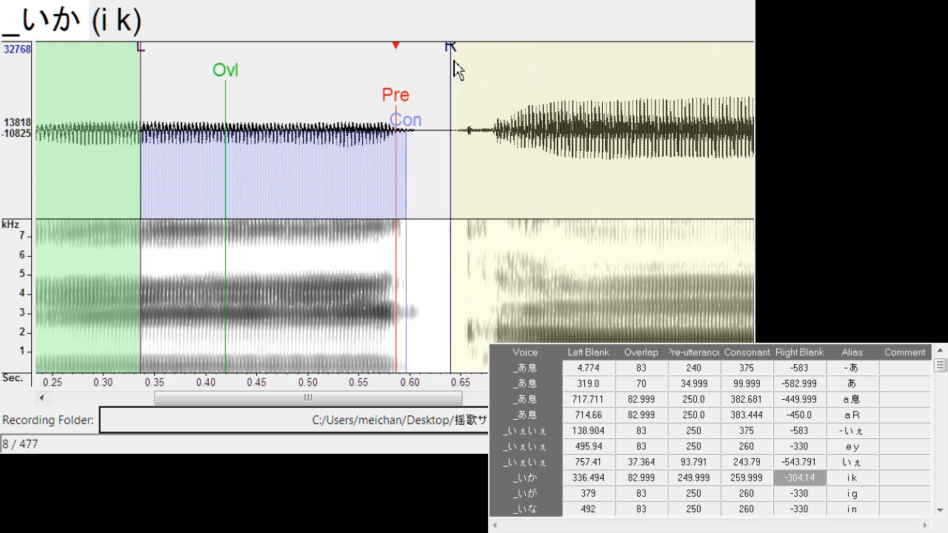
drag(407, 130, 419, 131)
key(Down)
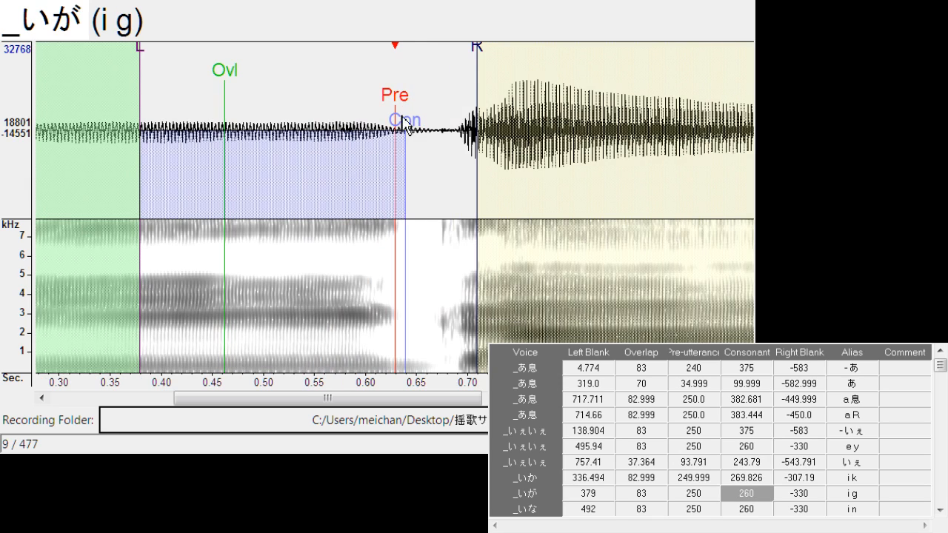
drag(397, 100, 398, 102)
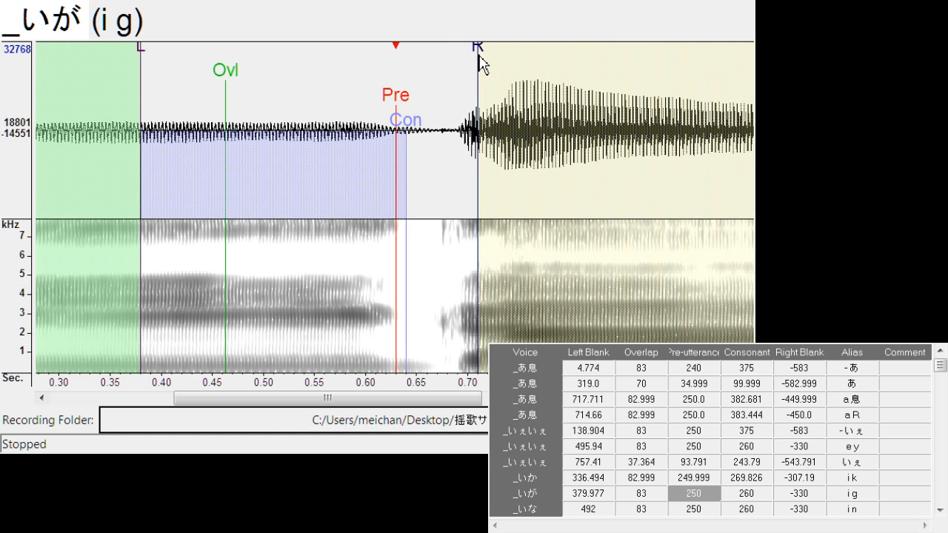
mouse_move(478, 57)
mouse_down()
mouse_move(444, 52)
mouse_move(445, 95)
mouse_up()
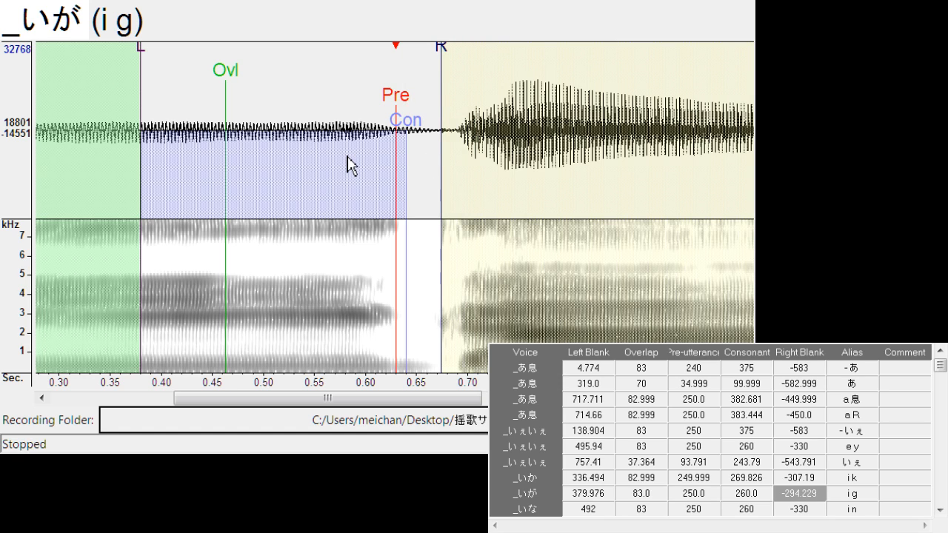
Align the "i n" and "i h" entries with left blanks about 493 and 426 and right blanks about -297 and -315
key(Down)
drag(393, 96, 397, 106)
mouse_move(489, 58)
mouse_down()
mouse_move(464, 59)
mouse_move(448, 84)
mouse_up()
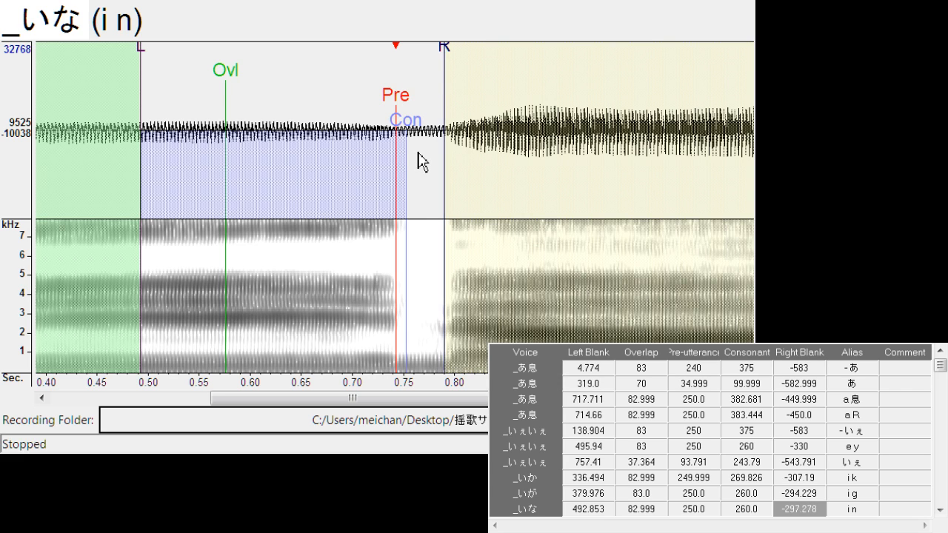
key(Down)
drag(397, 102, 398, 106)
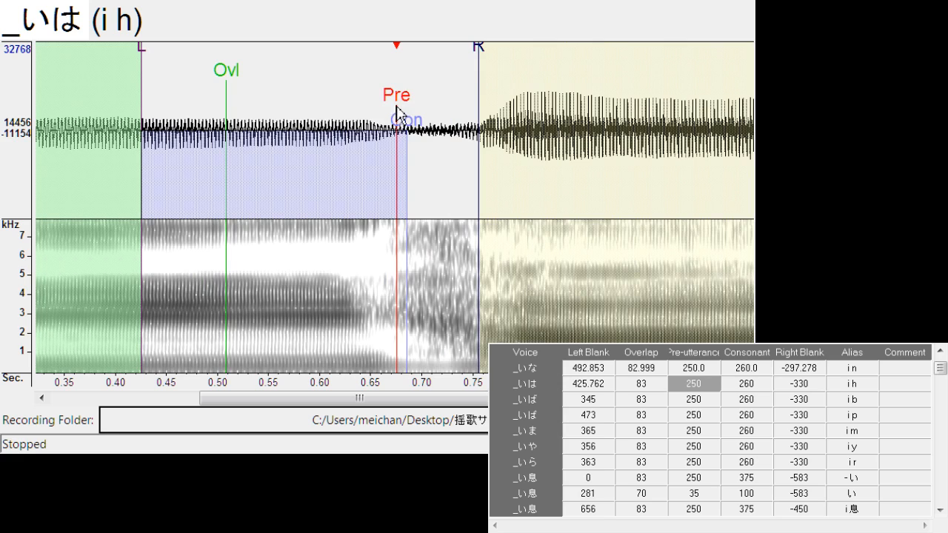
drag(470, 51, 455, 130)
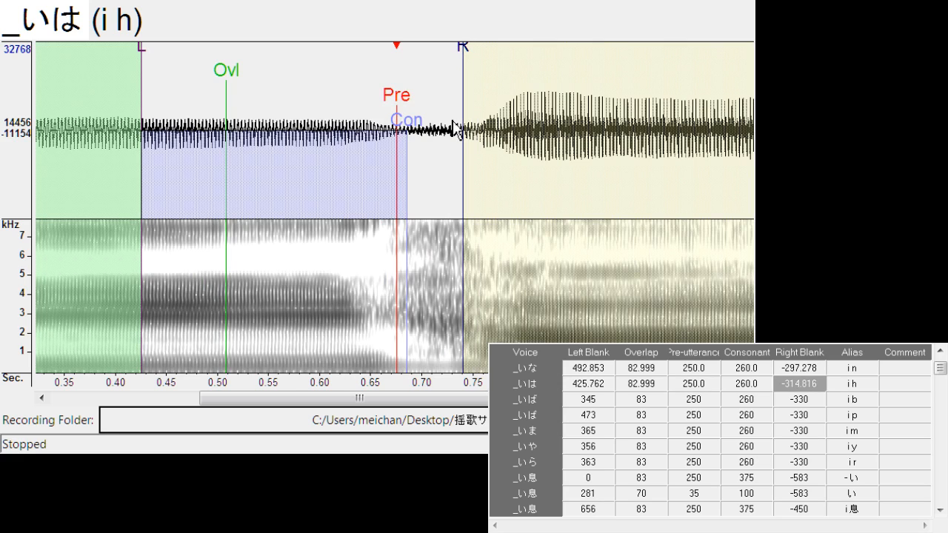
Align the "i b" entry with a left blank of about 343 and its right blank before the consonant burst at about -294
key(Down)
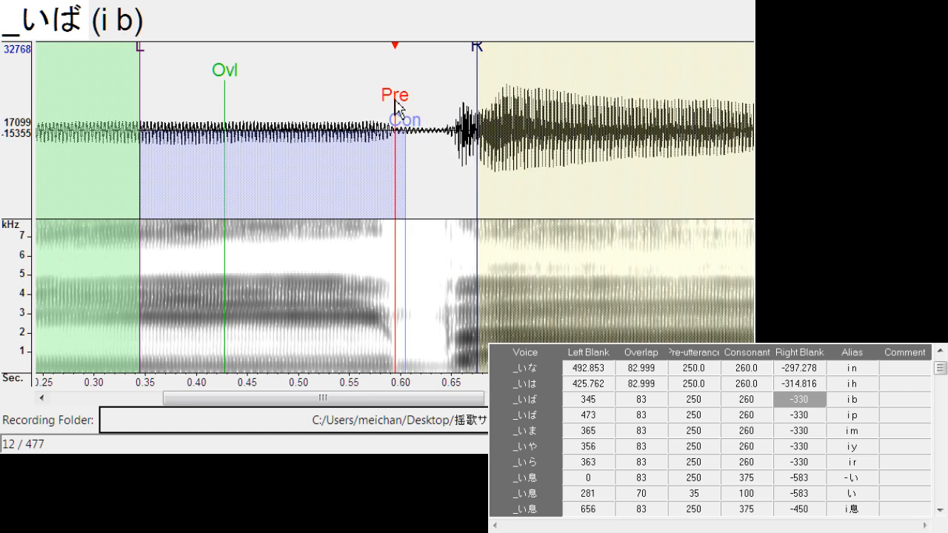
mouse_move(395, 106)
mouse_down()
mouse_move(418, 120)
mouse_move(397, 115)
mouse_up()
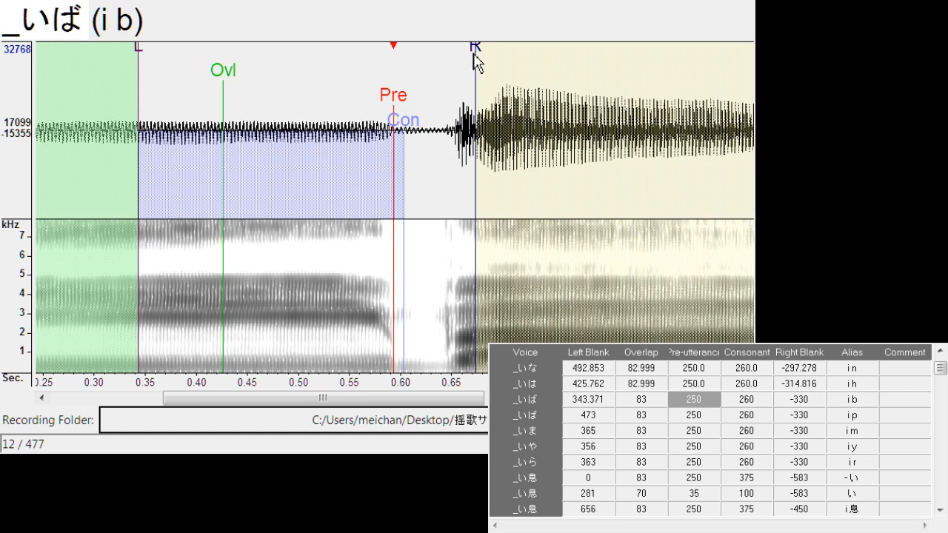
drag(474, 61, 442, 93)
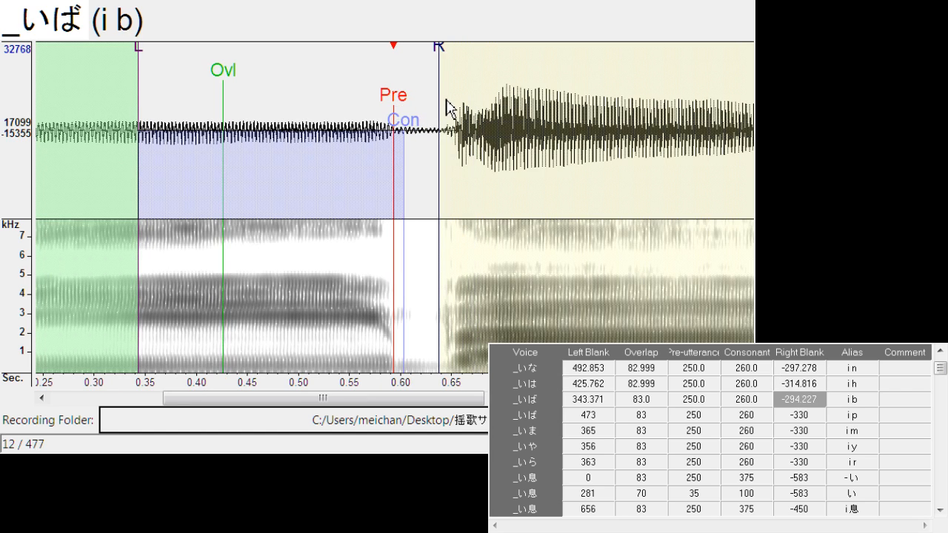
Align the "i p" pre-utterance with the vowel's end at a left blank of about 469, and set its right blank to about -312
key(Down)
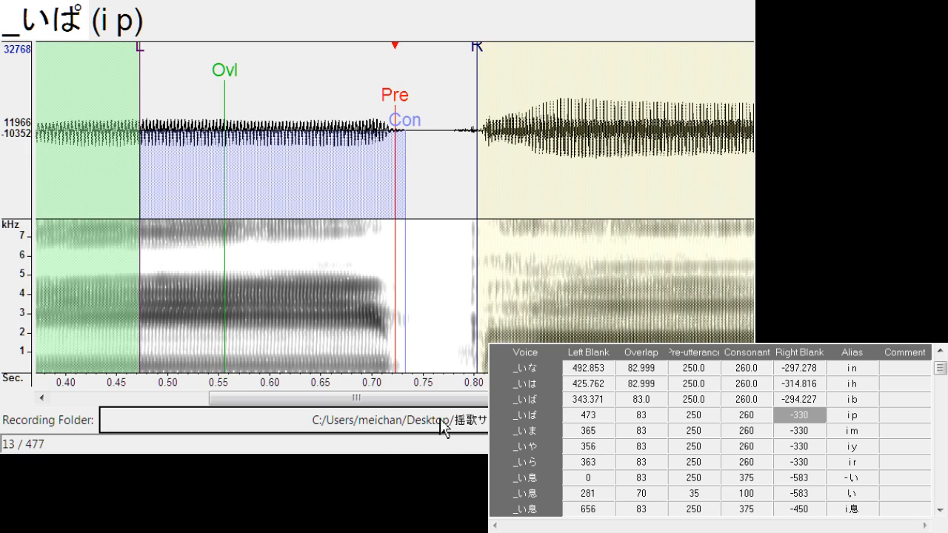
click(398, 111)
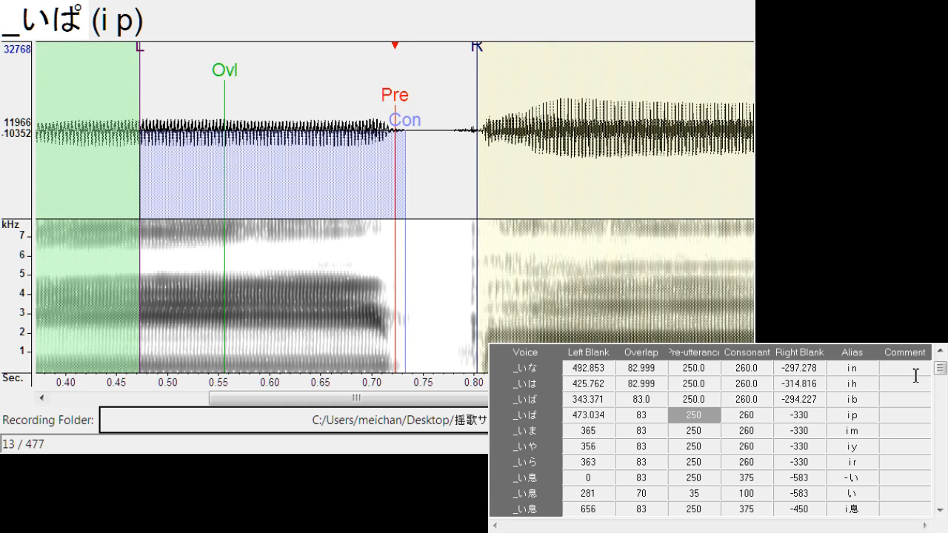
scroll(945, 378, up, 1)
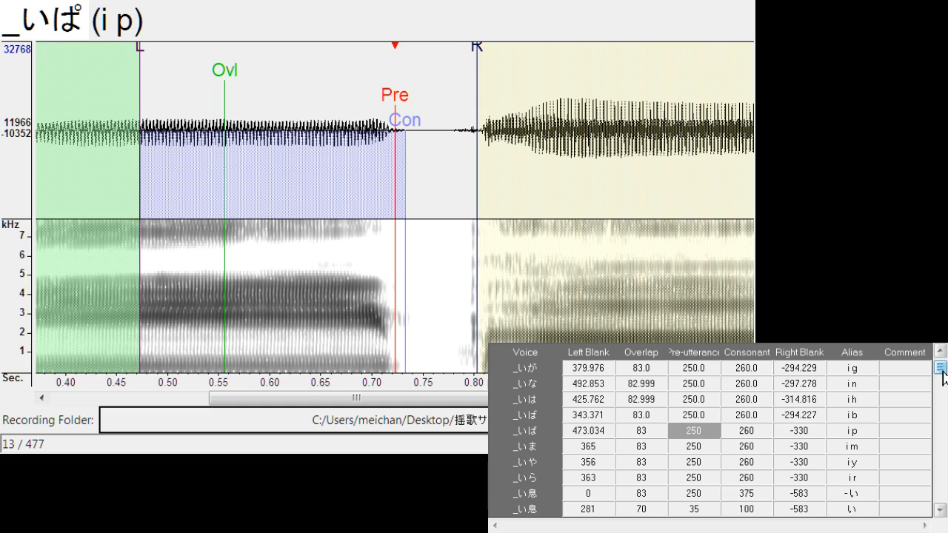
drag(397, 112, 393, 113)
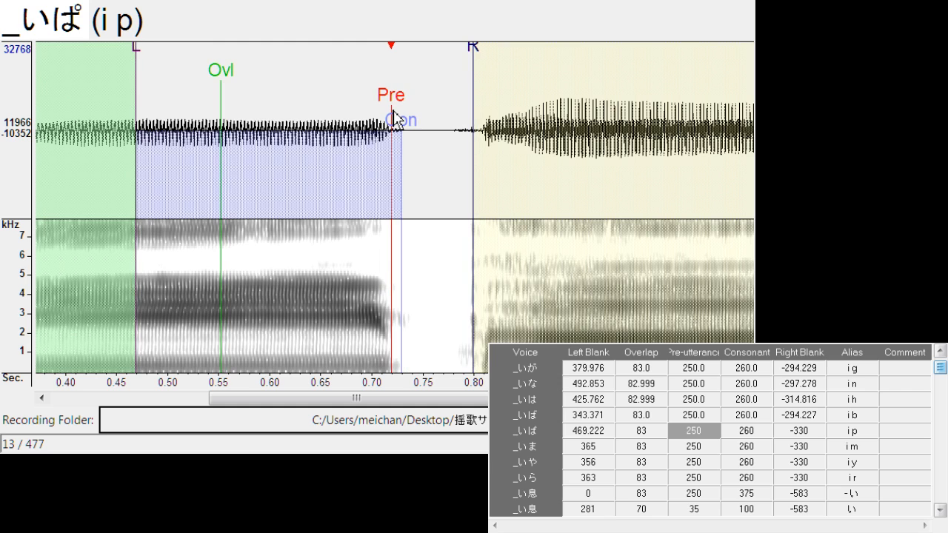
mouse_move(467, 64)
mouse_down()
mouse_move(455, 78)
mouse_move(451, 175)
mouse_up()
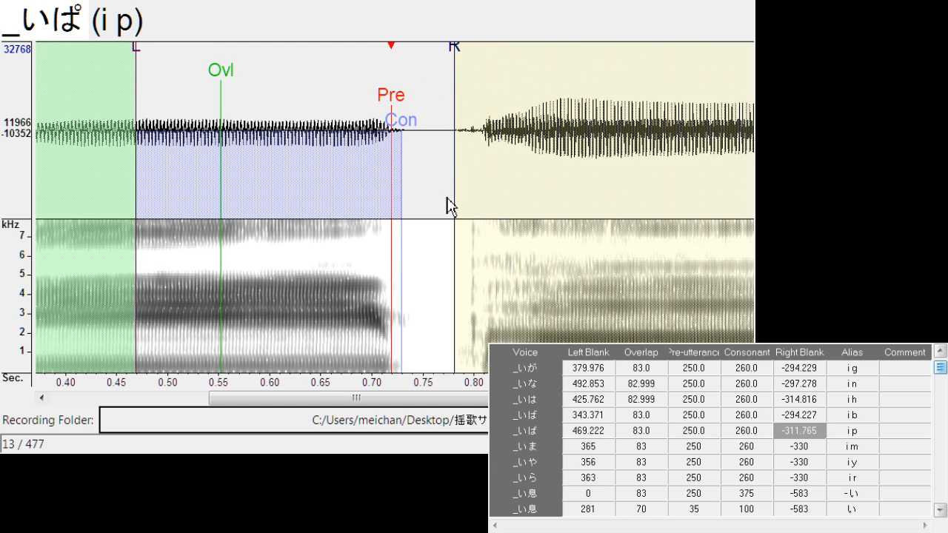
Shift the "i m" markers to a left blank of about 400 and set the right blank to about -306
key(Down)
drag(400, 112, 435, 116)
drag(523, 60, 490, 82)
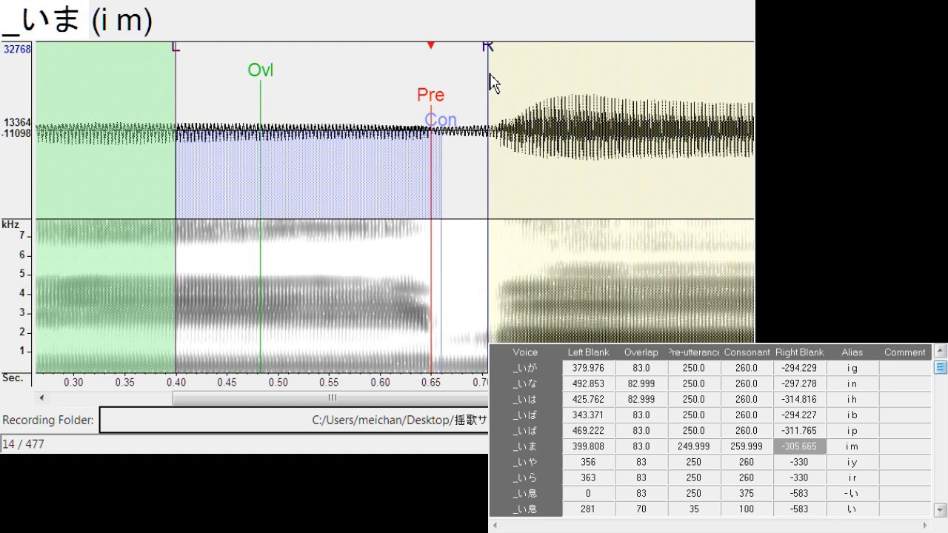
Shift the "i y" markers earlier to a left blank of about 337 and set the right blank to about -314
key(Down)
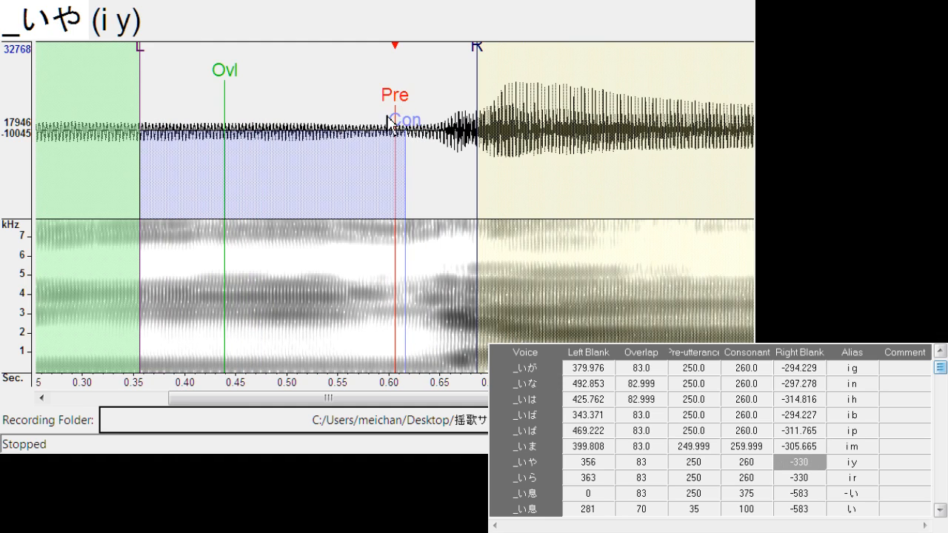
drag(402, 111, 383, 118)
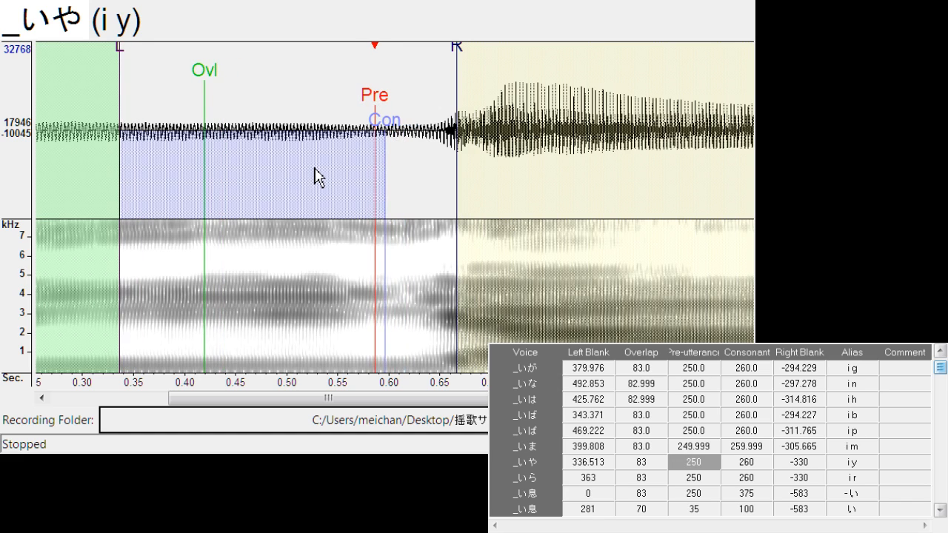
click(513, 158)
click(513, 159)
click(350, 183)
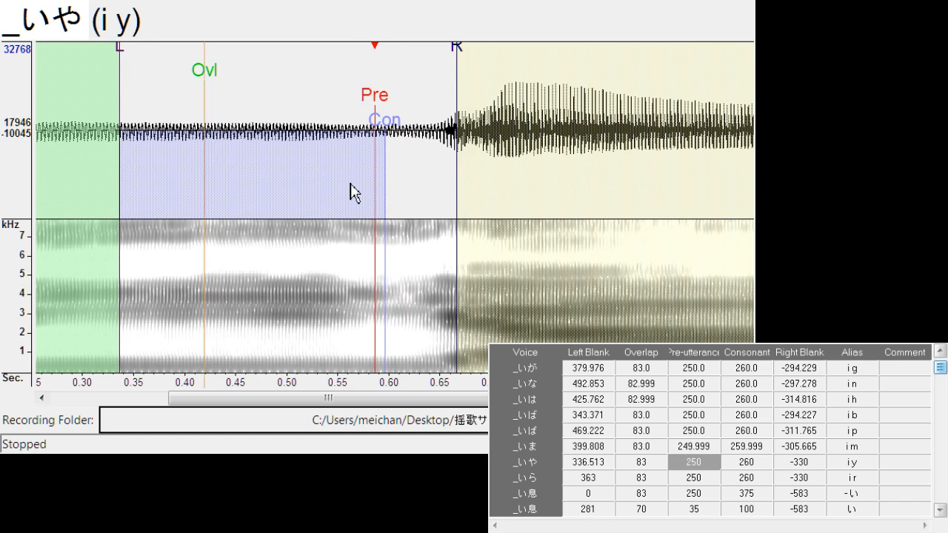
drag(459, 61, 442, 88)
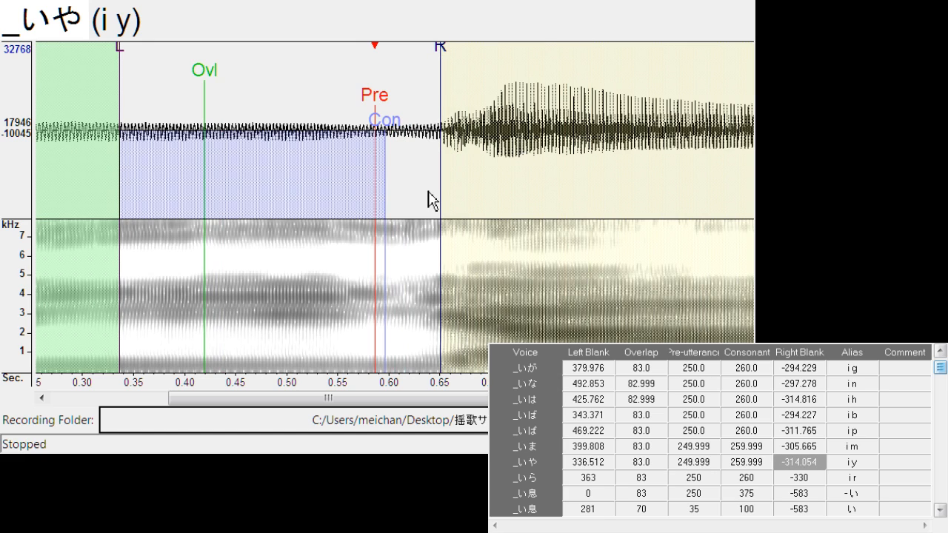
Align the "i r" entry with a left blank of about 402, consonant about 256 and right blank about -265
key(Down)
drag(410, 112, 447, 119)
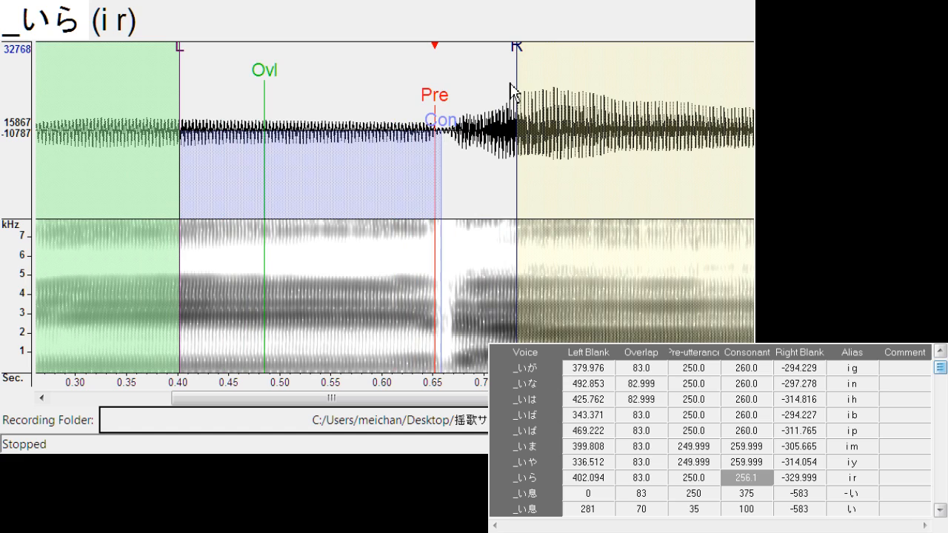
drag(510, 84, 452, 74)
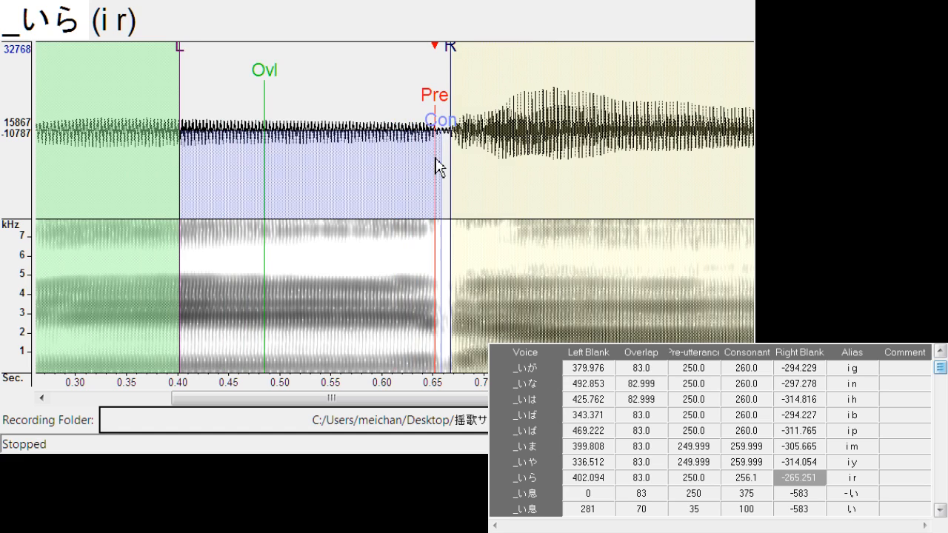
Shift all markers of the "- い" entry together to a left blank of about 9.3
key(Down)
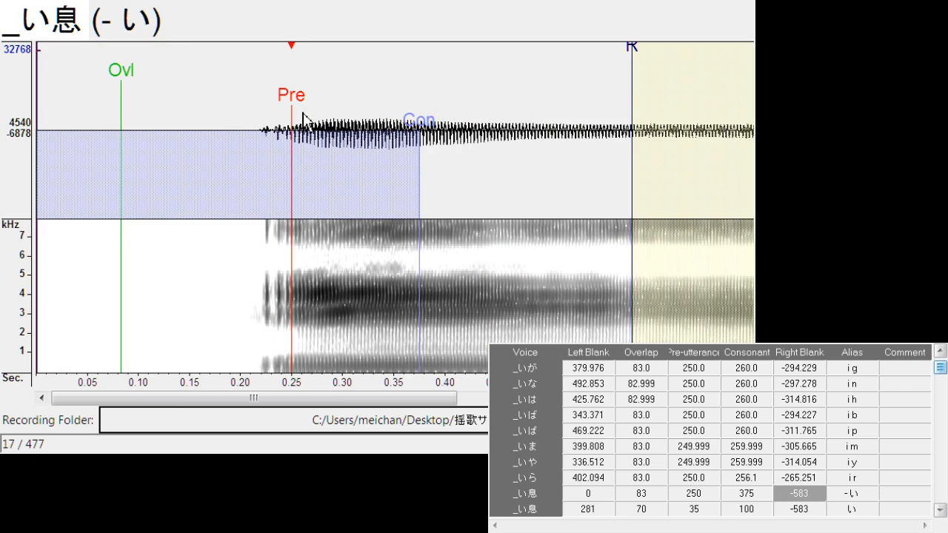
drag(293, 104, 302, 104)
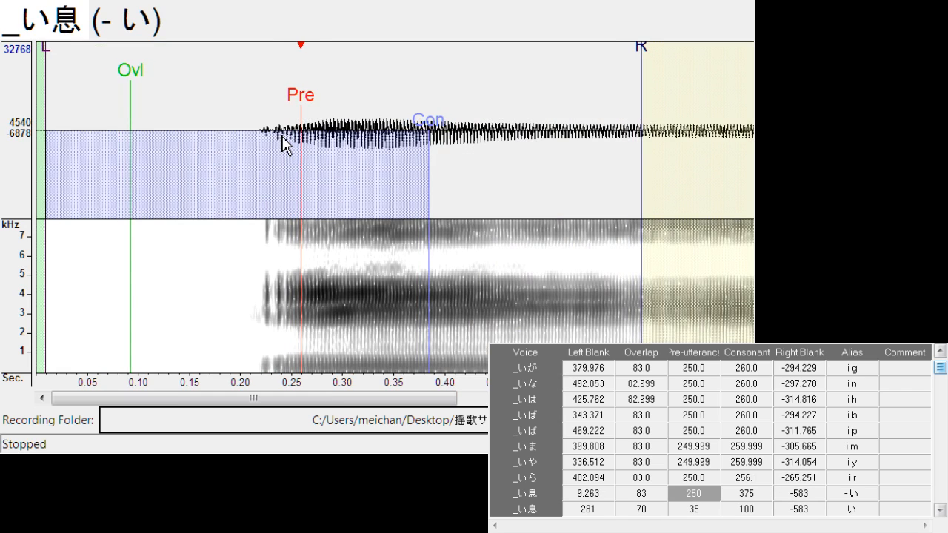
Shift the "i 息" markers to a left blank of about 653.7 and set the consonant to about 378.9
key(Down)
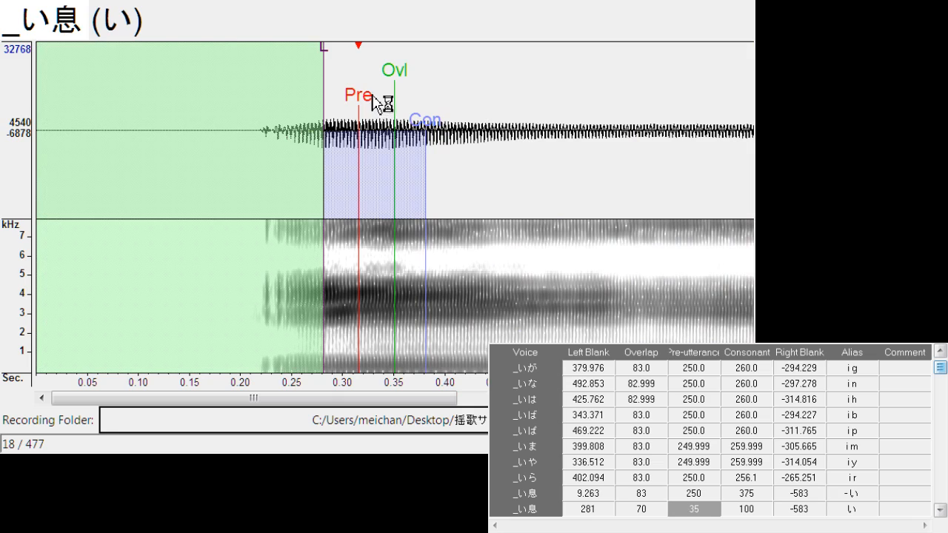
drag(343, 401, 435, 398)
key(Down)
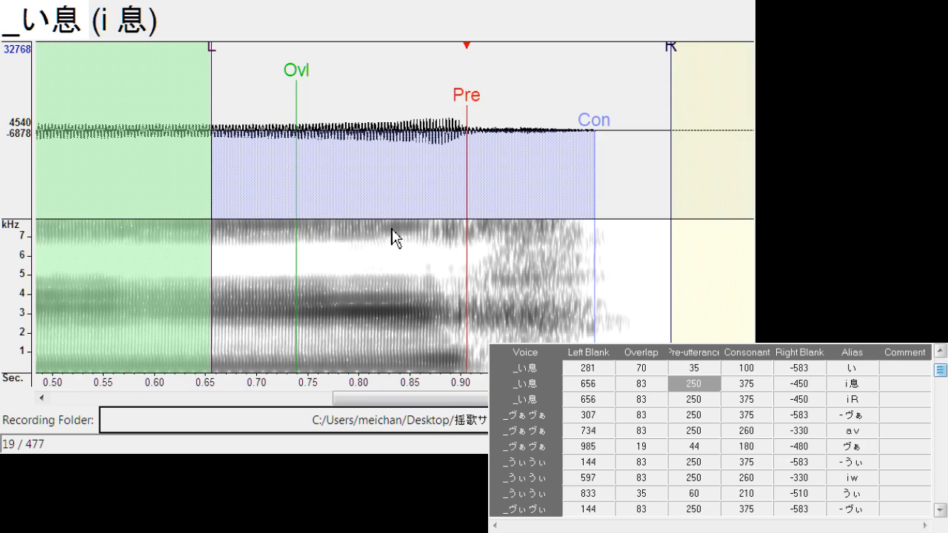
drag(467, 104, 468, 109)
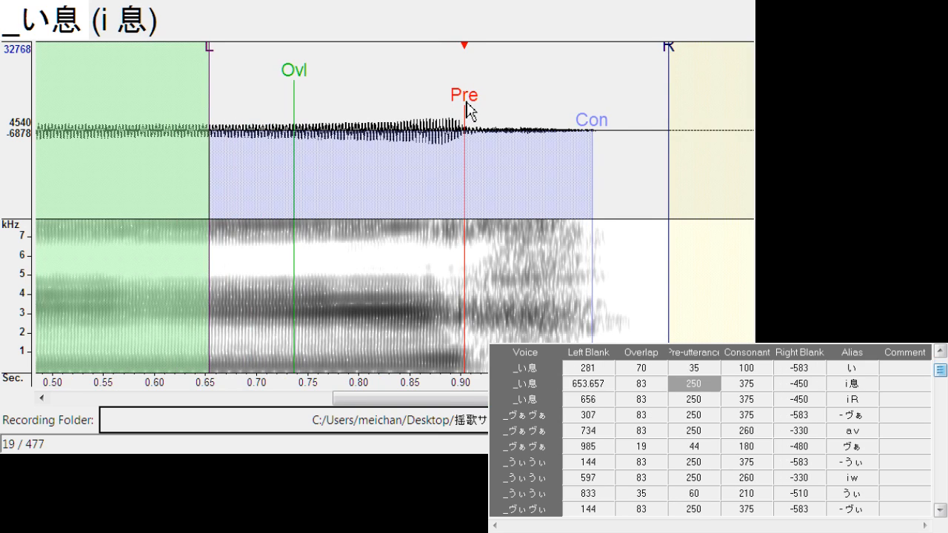
drag(593, 128, 596, 126)
Shift "- ヴぁ" to a left blank of about 328 and "a v" to about 727.7 with right blank about -293.5
key(Down)
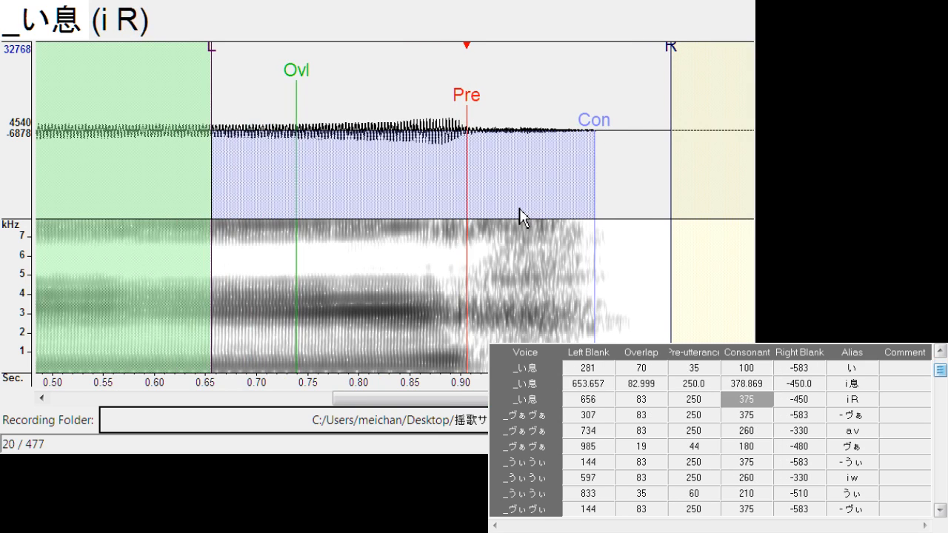
key(Down)
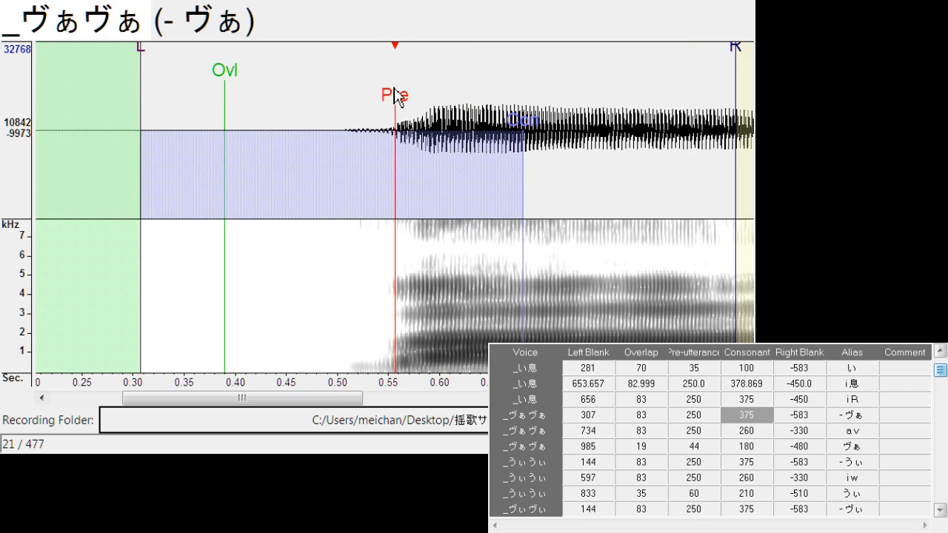
drag(394, 95, 417, 95)
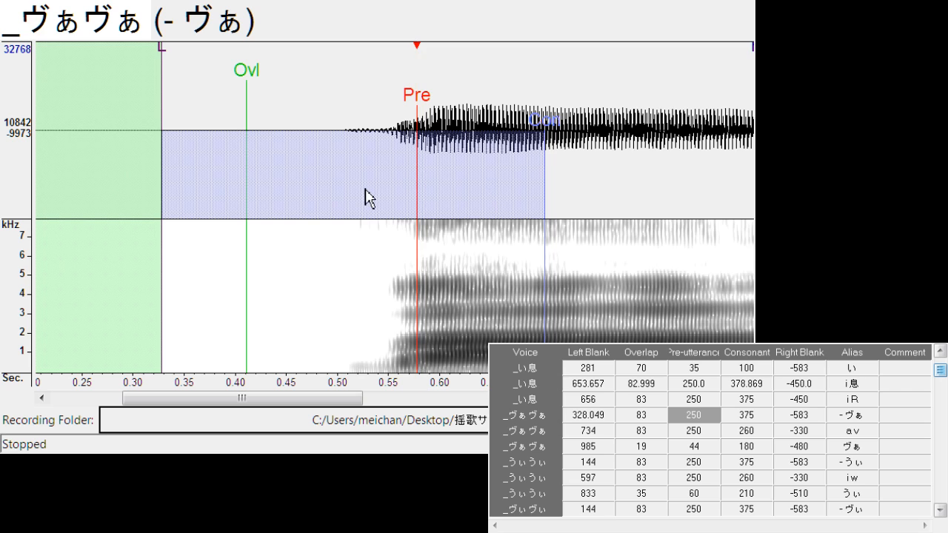
key(Down)
drag(394, 115, 392, 111)
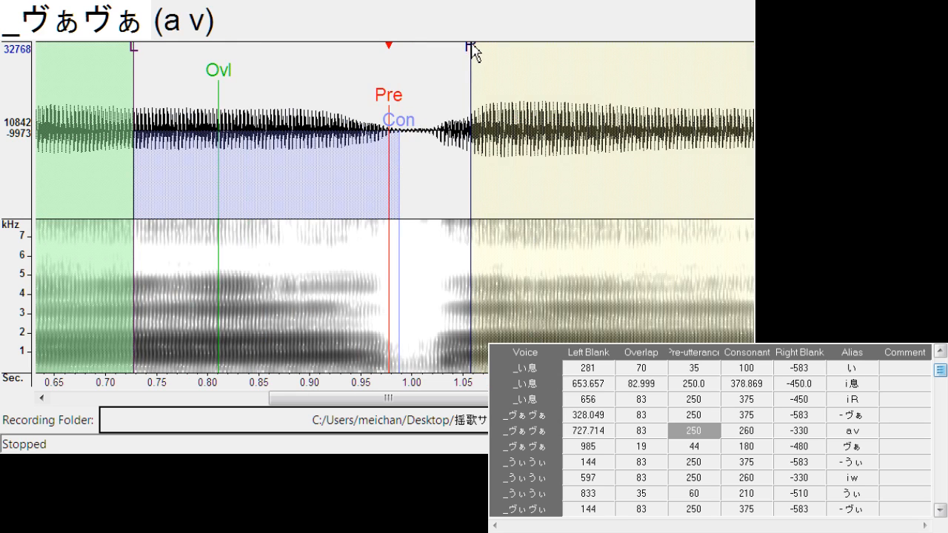
mouse_move(472, 52)
mouse_down()
mouse_move(434, 81)
mouse_move(431, 99)
mouse_up()
Align the "ヴぁ" entry with a left blank of about 982.3, overlap about 23.6 and pre-utterance about 67.9
key(Down)
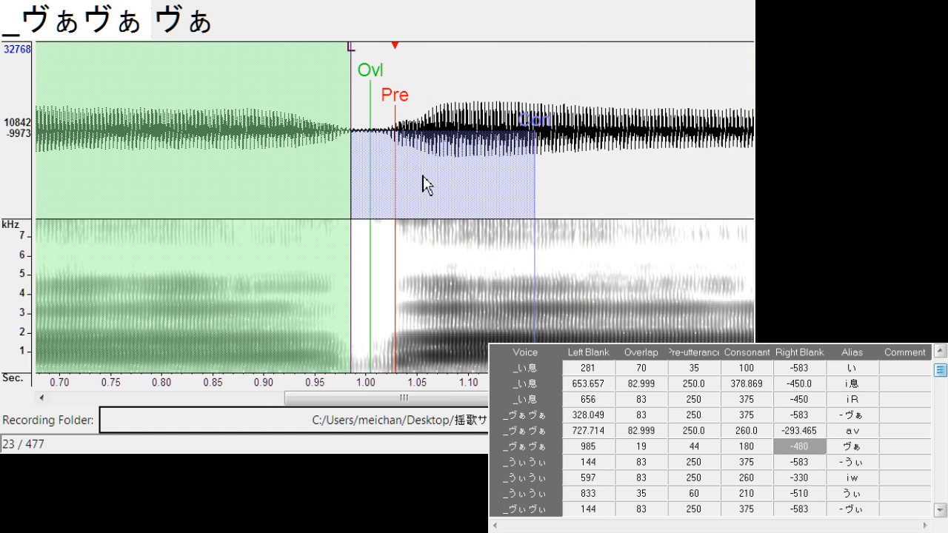
drag(398, 100, 420, 111)
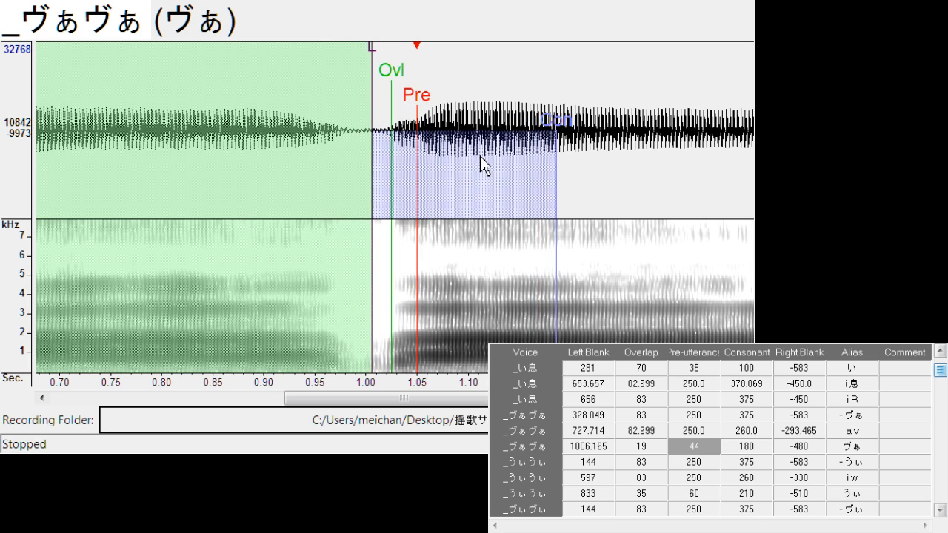
mouse_move(371, 47)
mouse_down()
mouse_move(351, 74)
mouse_move(413, 92)
mouse_up()
Shift "- うぃ" to a left blank of about 159.5 and "i w" to about 558.5 with right blank about -310.2
key(Down)
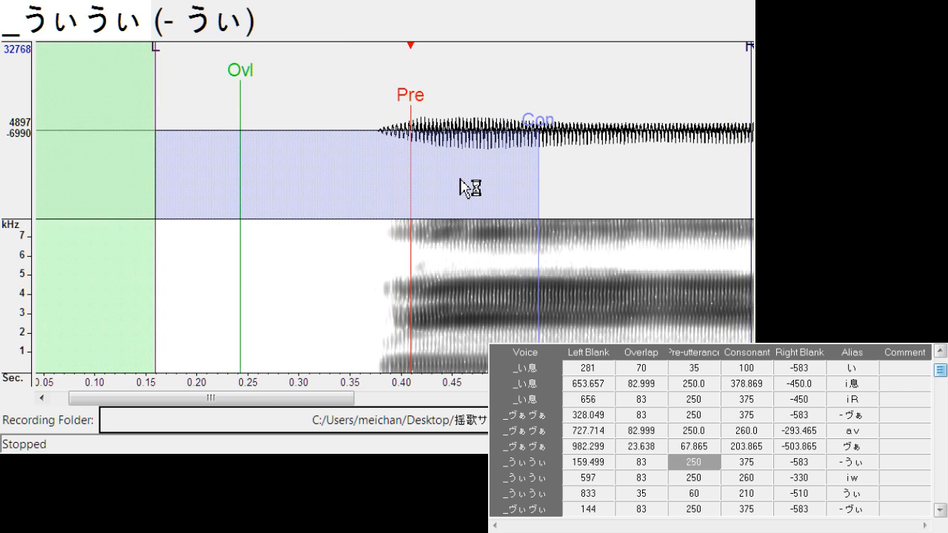
key(Down)
mouse_move(418, 111)
mouse_down()
mouse_move(400, 102)
mouse_move(356, 111)
mouse_up()
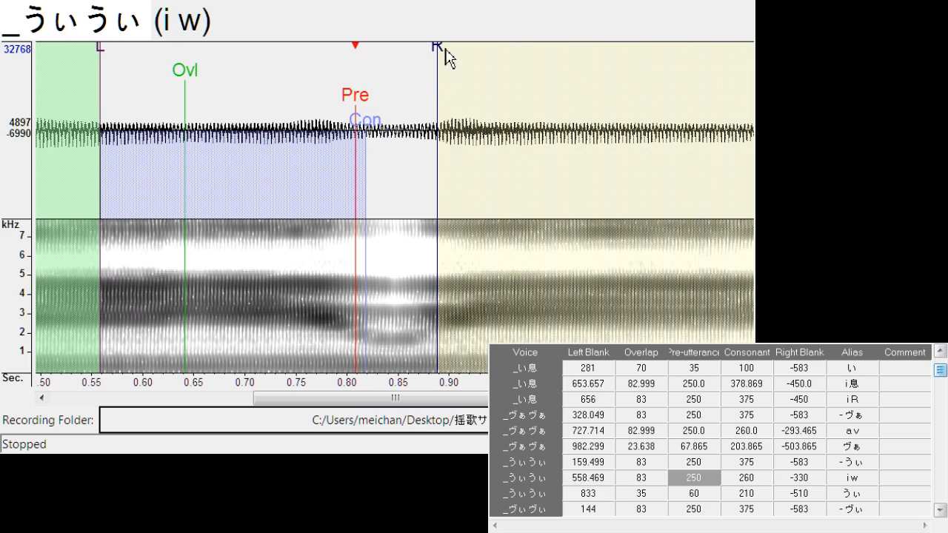
drag(447, 59, 420, 78)
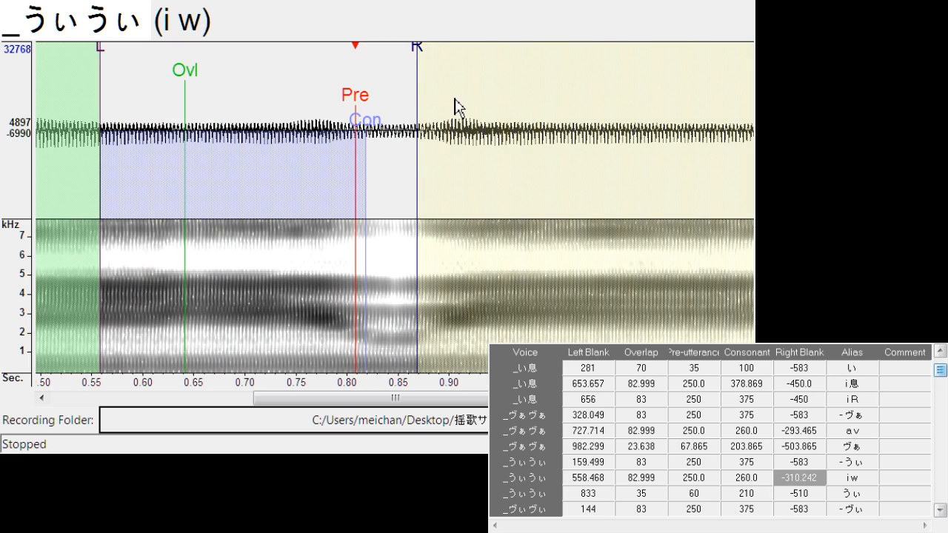
Align the "うぃ" entry with a left blank of about 816.1, overlap about 32 and pre-utterance about 91.5
key(Down)
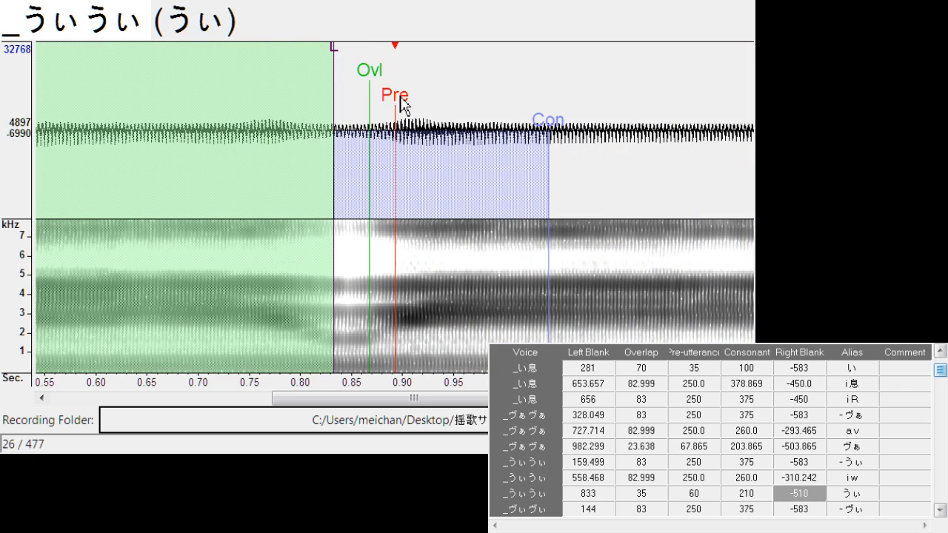
mouse_move(400, 104)
mouse_down()
mouse_move(417, 101)
mouse_move(406, 106)
mouse_up()
mouse_move(344, 65)
mouse_down()
mouse_move(324, 79)
mouse_move(323, 71)
mouse_move(354, 80)
mouse_move(349, 89)
mouse_up()
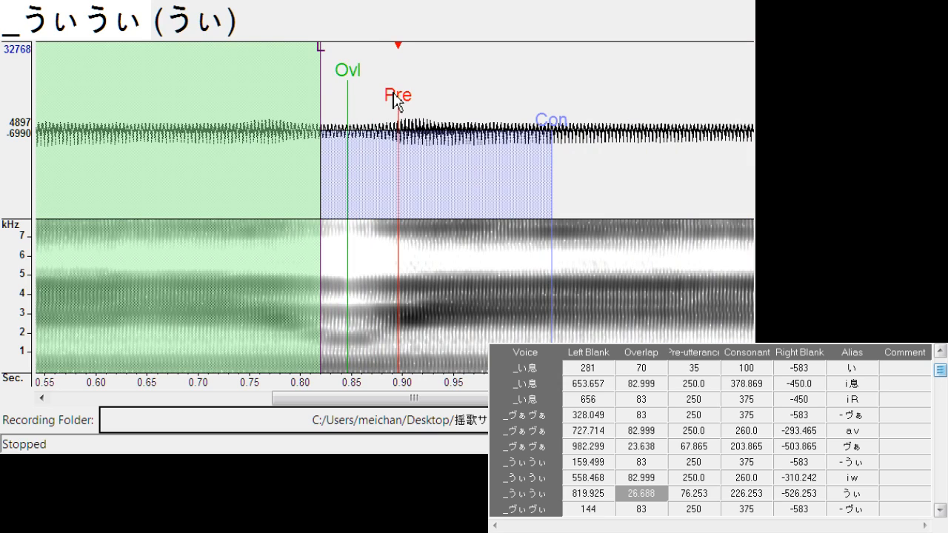
mouse_move(396, 119)
mouse_down()
mouse_move(428, 127)
mouse_move(402, 102)
mouse_move(412, 101)
mouse_up()
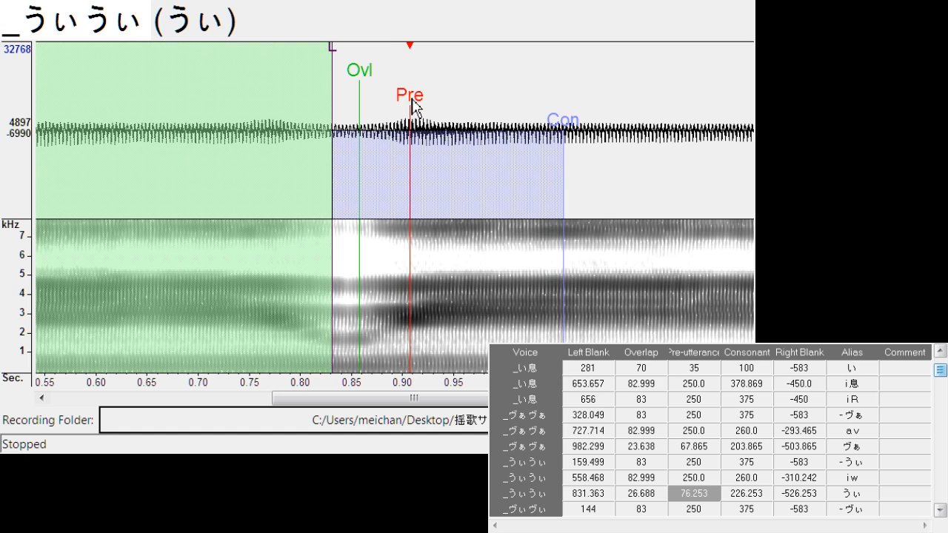
mouse_move(332, 63)
mouse_down()
mouse_move(318, 64)
mouse_move(349, 70)
mouse_up()
Shift "- ヴぃ" to a left blank of about 177 and "i v" to about 560 with right blank about -306.4
key(Down)
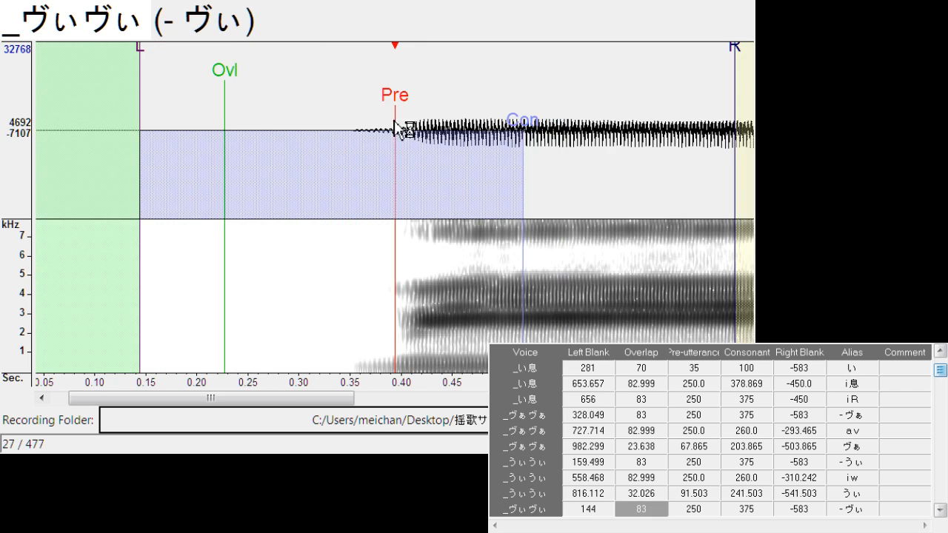
drag(394, 103, 431, 109)
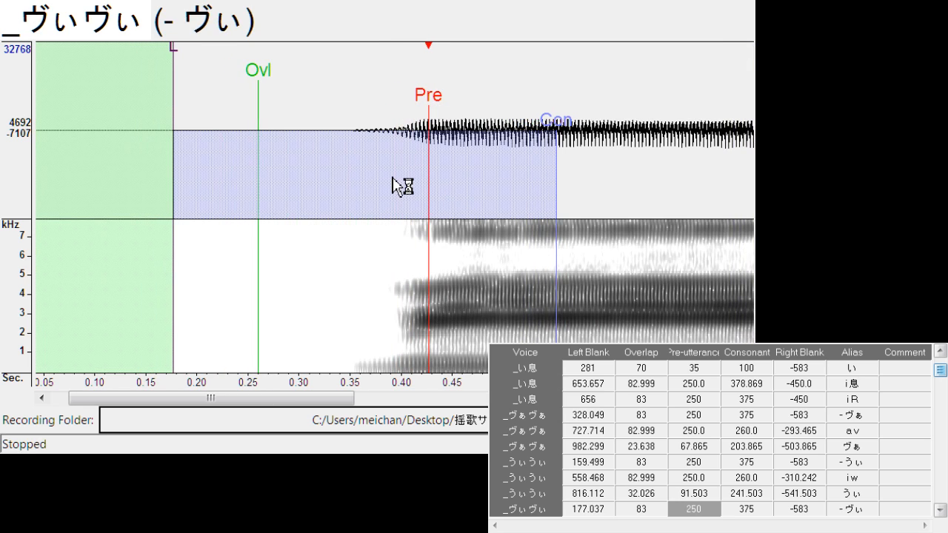
key(Down)
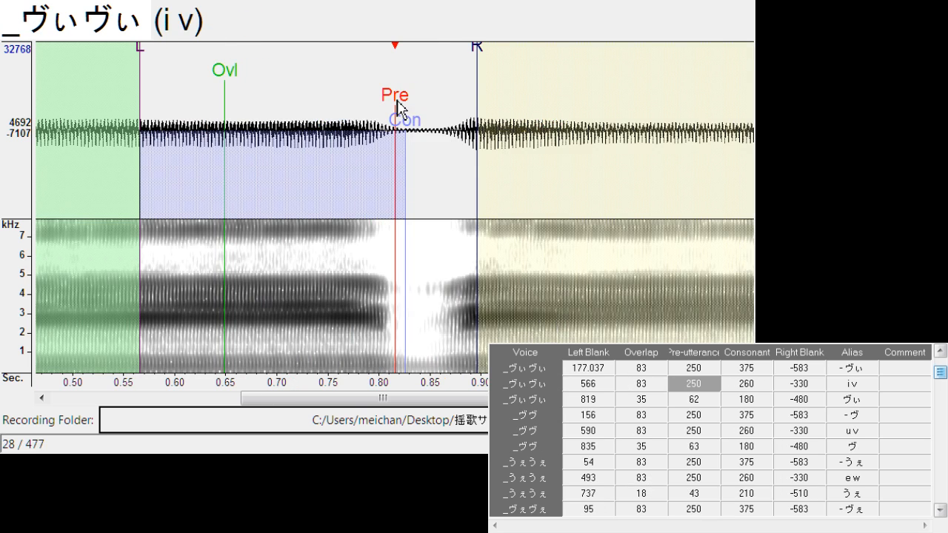
drag(396, 108, 392, 110)
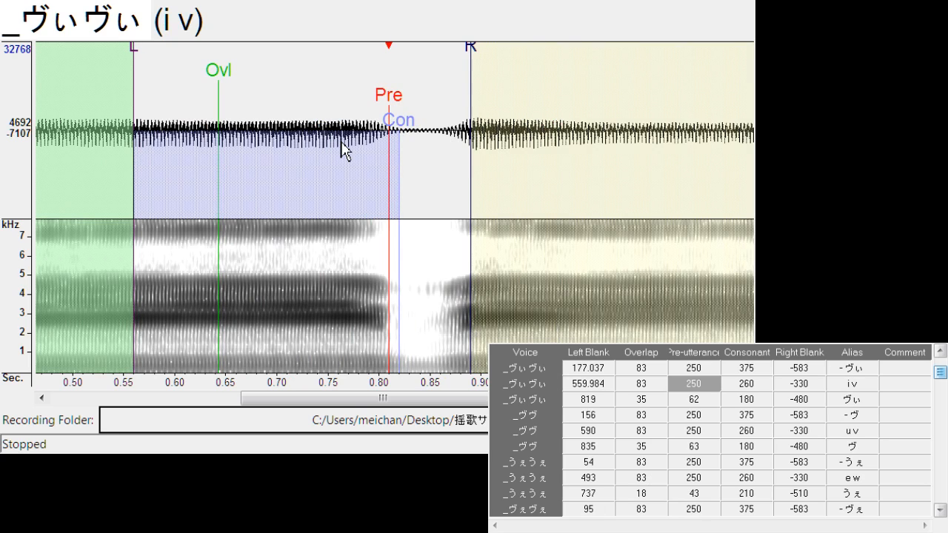
mouse_move(479, 68)
mouse_down()
mouse_move(466, 69)
mouse_move(443, 112)
mouse_up()
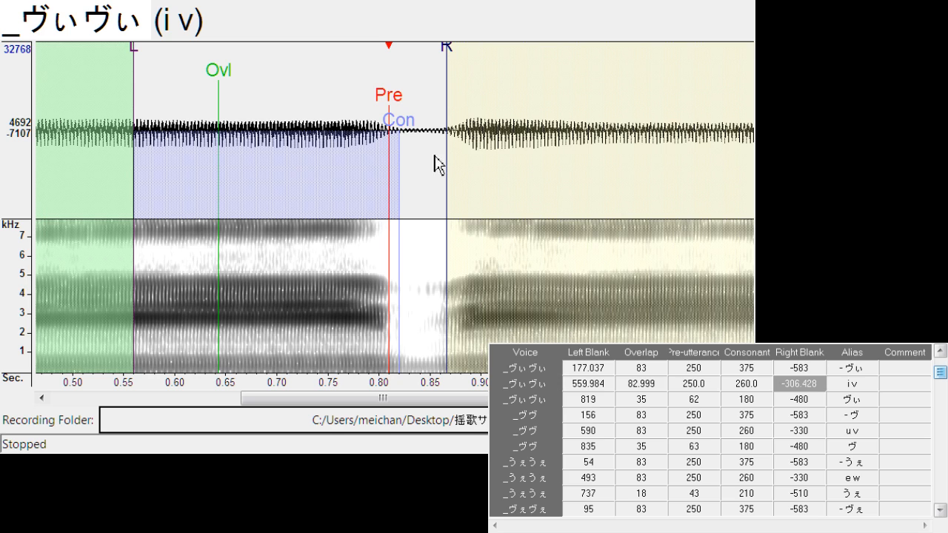
Align "ヴぃ" with a left blank of about 821.2 and overlap about 25.4, and shift "- ヴ" to a left blank of about 166.4
key(Down)
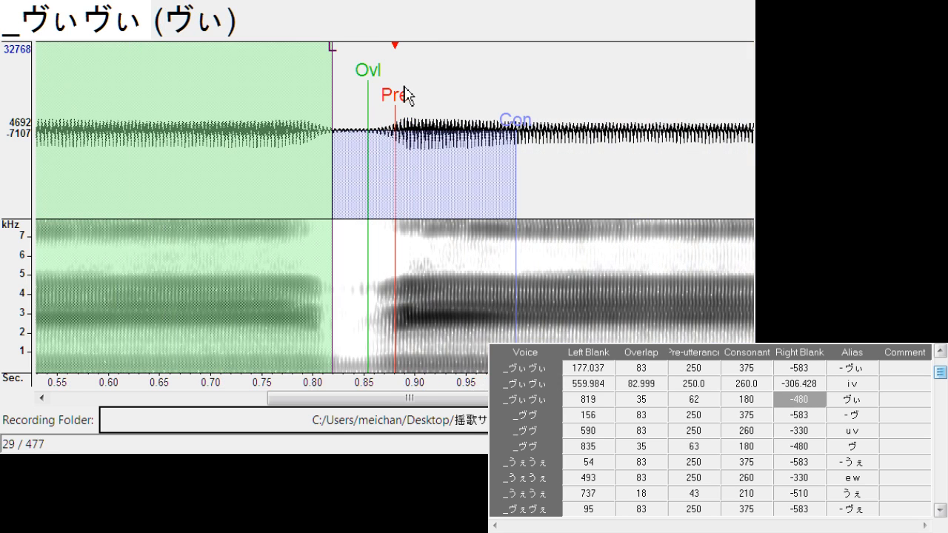
drag(397, 100, 362, 83)
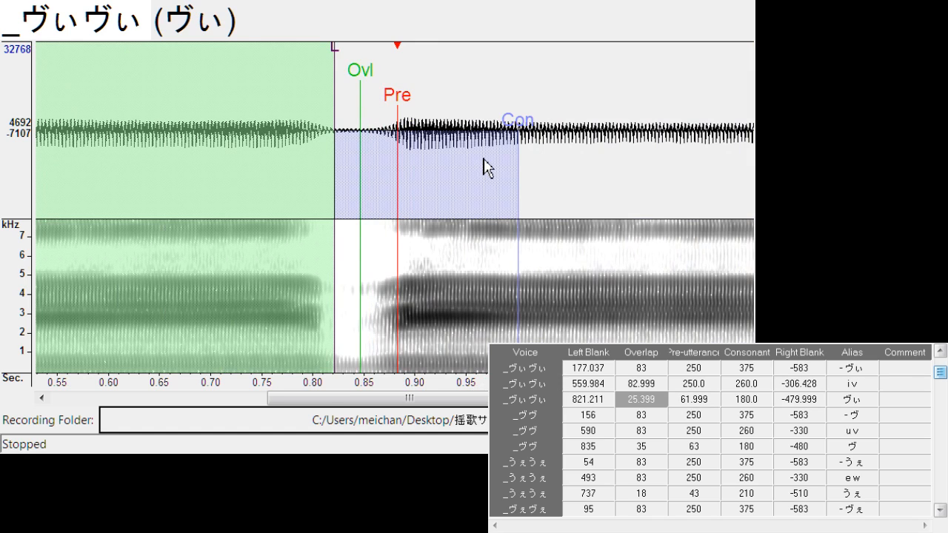
key(Down)
mouse_move(405, 111)
mouse_down()
mouse_move(416, 113)
mouse_move(393, 126)
mouse_up()
Set "u v" to left blank about 582.1 and right blank about -304.1, and "ヴ" to left blank about 845.4 and overlap about 29.4
key(Down)
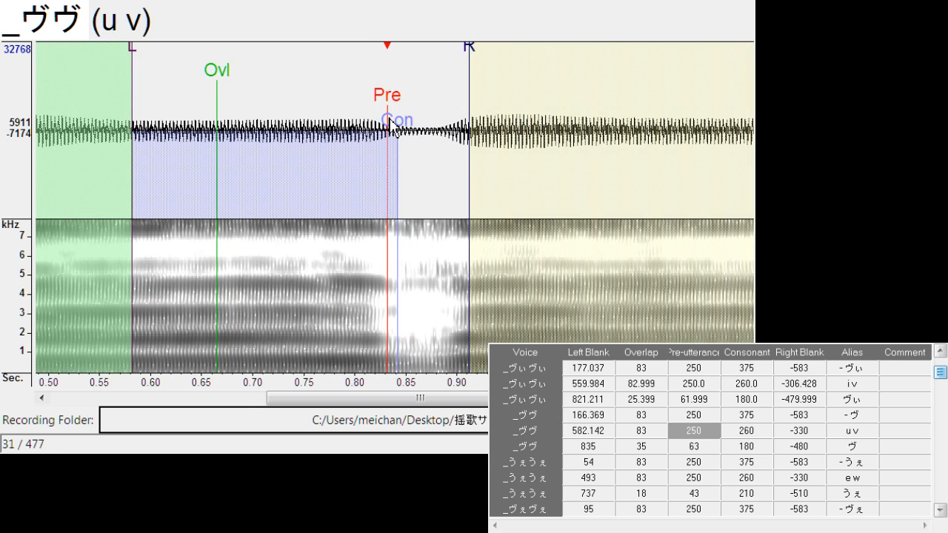
mouse_move(474, 50)
mouse_down()
mouse_move(451, 64)
mouse_move(438, 100)
mouse_move(401, 103)
mouse_move(409, 107)
mouse_move(373, 85)
mouse_move(377, 114)
mouse_up()
key(Down)
key(Down)
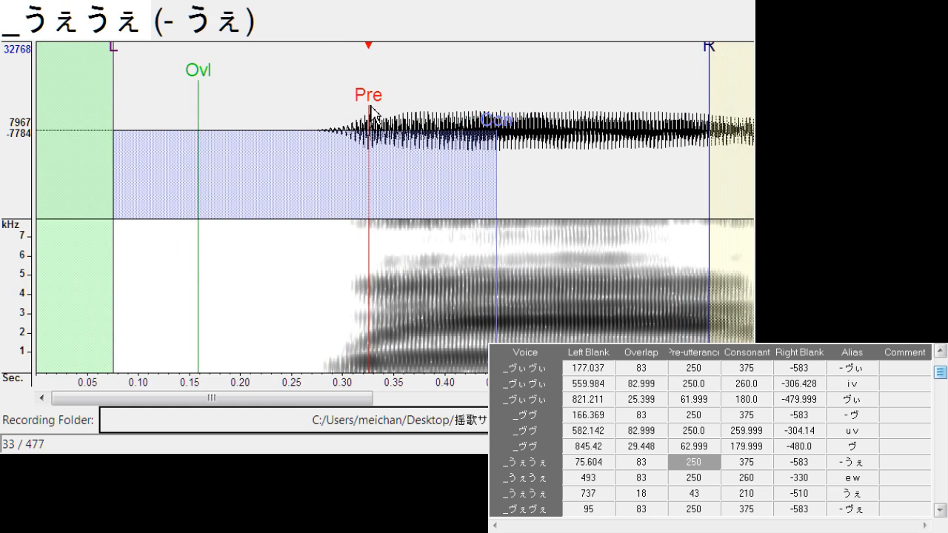
Shift "- うぇ" to a left blank of about 75.6 and "e w" to about 476.9 with right blank about -317.9
key(Down)
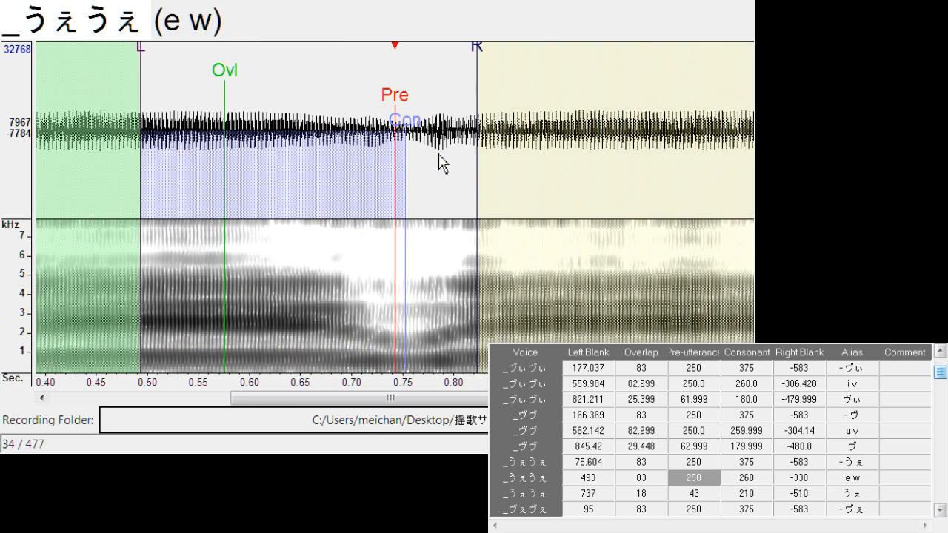
drag(409, 112, 380, 114)
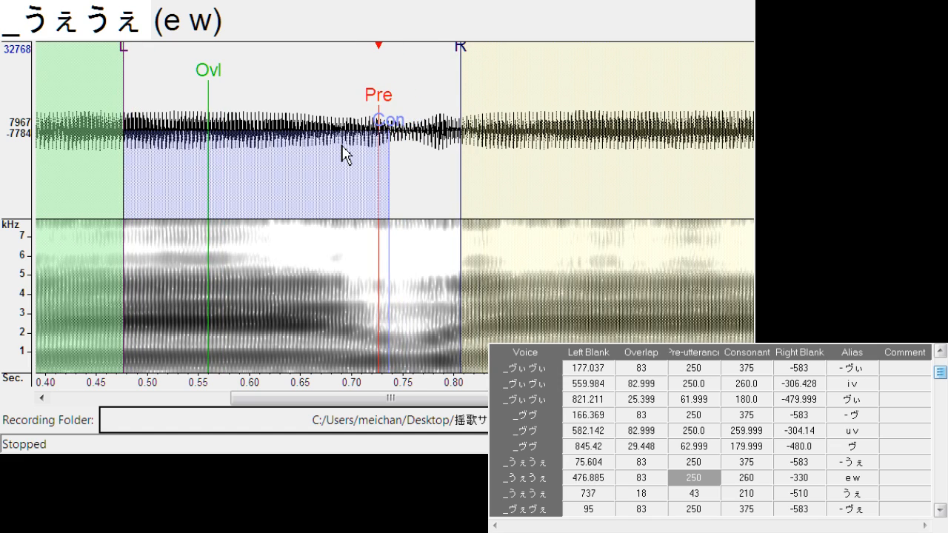
drag(461, 57, 453, 74)
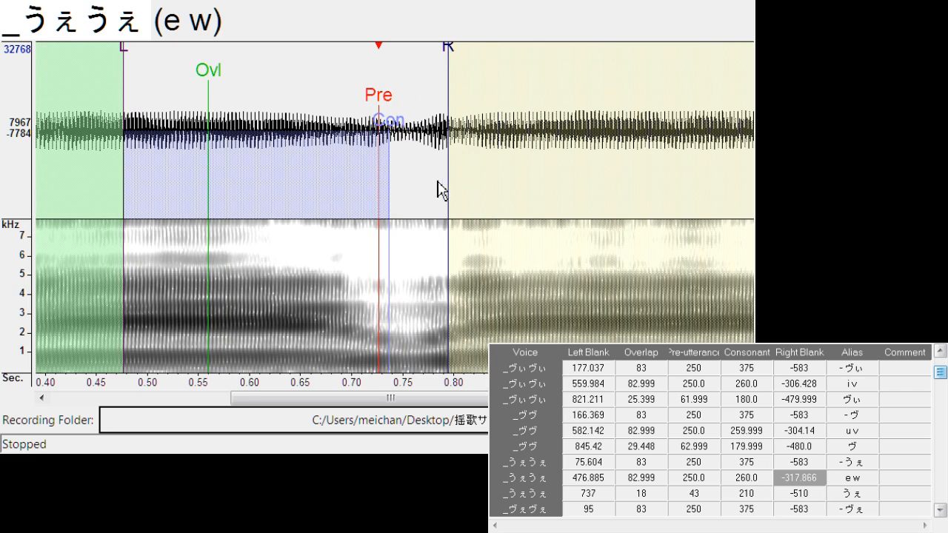
Align the "うぇ" entry with a left blank of about 739.1, overlap about 24.4 and pre-utterance about 62.5
key(Down)
drag(394, 101, 406, 101)
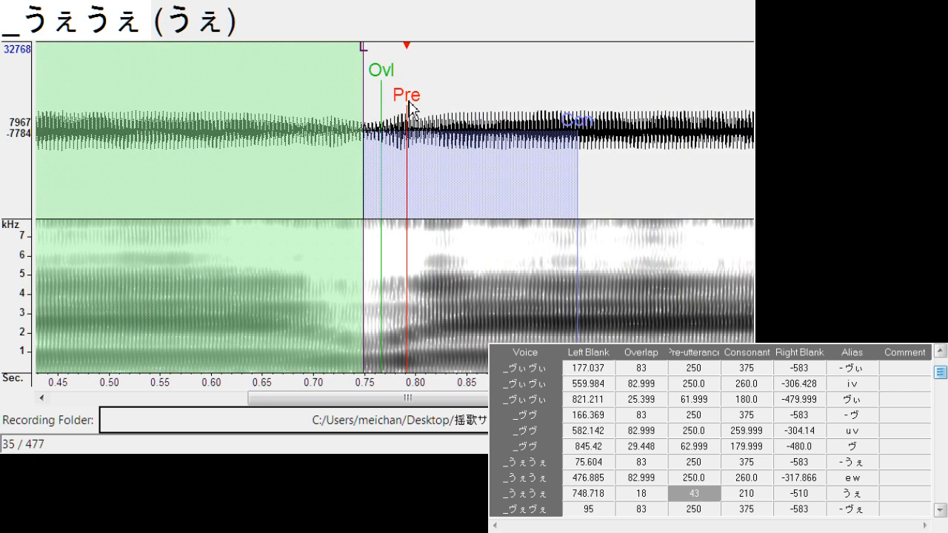
mouse_move(356, 79)
mouse_down()
mouse_move(347, 70)
mouse_move(374, 97)
mouse_move(427, 104)
mouse_up()
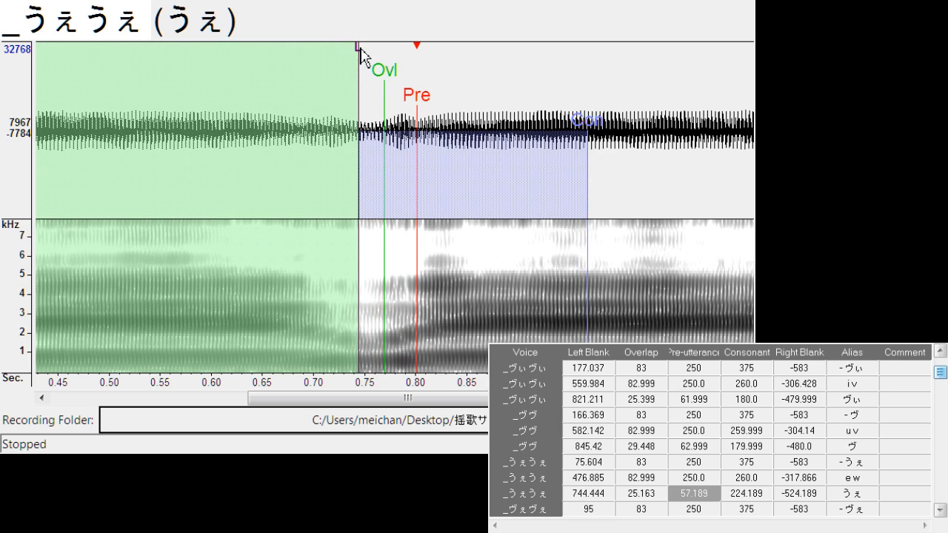
drag(360, 49, 355, 56)
drag(385, 85, 412, 97)
Shift "- ヴぇ" to a left blank of about 116.8 and "e v" to about 508.9 with right blank about -300.3
key(Down)
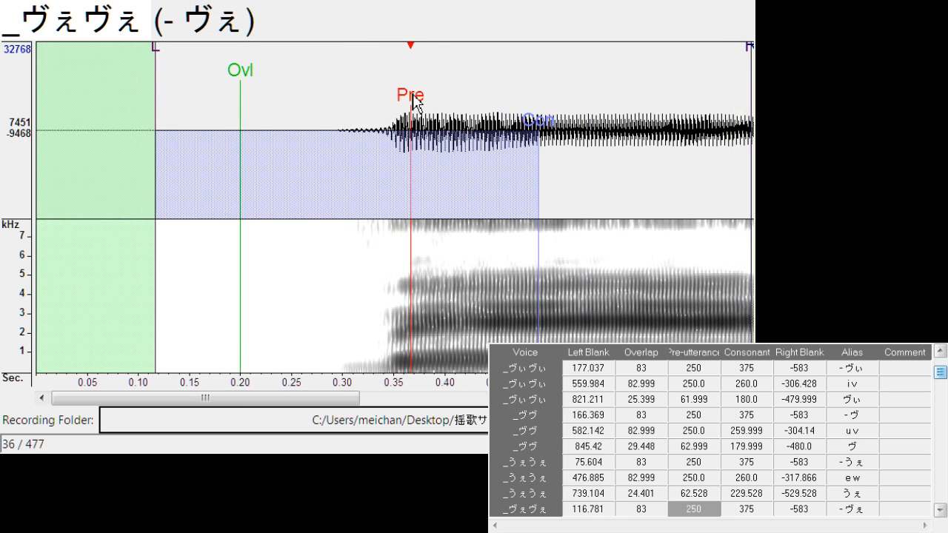
key(Down)
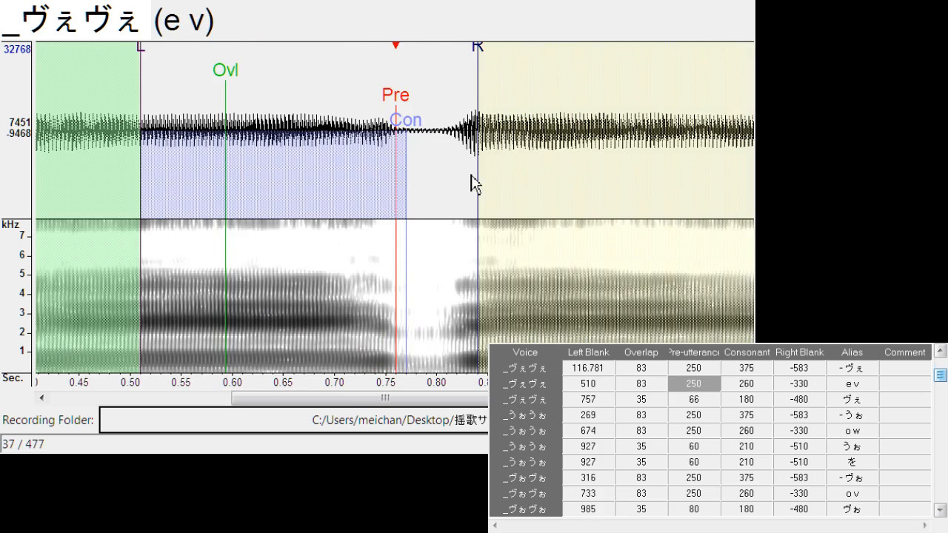
drag(397, 102, 396, 109)
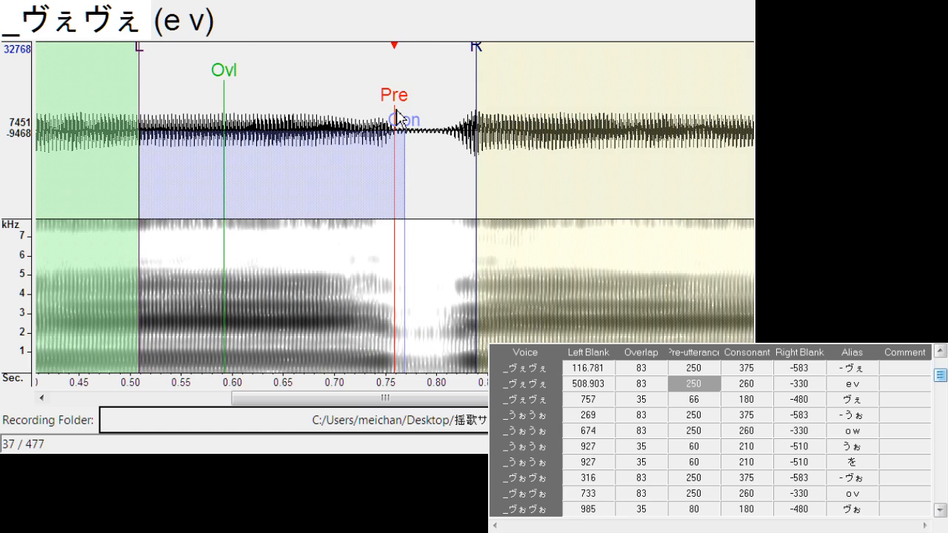
drag(477, 58, 446, 72)
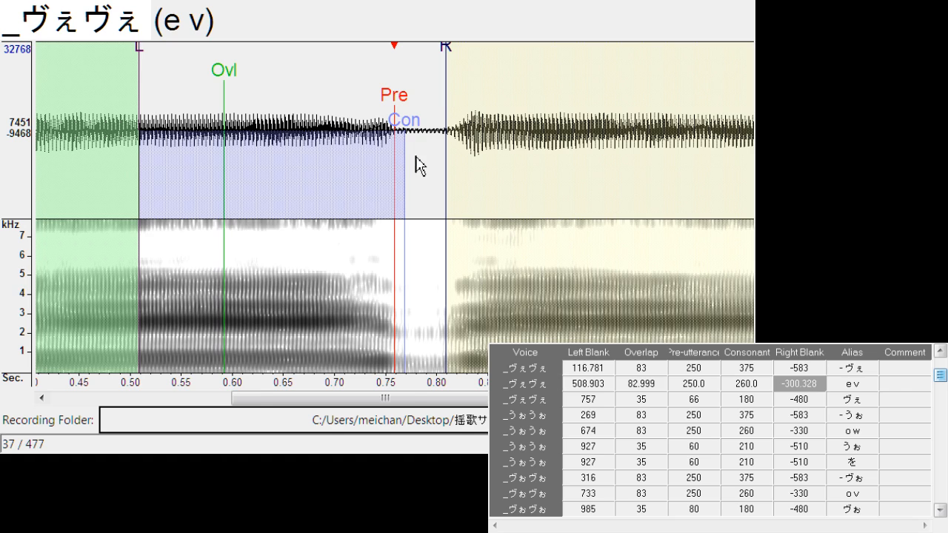
Align "ヴぇ" with a left blank of about 766.1 and overlap about 30.9, and shift "- うぉ" to a left blank of about 277.7
key(Down)
mouse_move(398, 104)
mouse_down()
mouse_move(373, 88)
mouse_move(409, 101)
mouse_move(403, 111)
mouse_up()
key(Down)
key(Down)
Shift "o w" to a left blank of about 677.4 with right blank about -309.5, and open the "うぉ" entry
drag(485, 63, 464, 70)
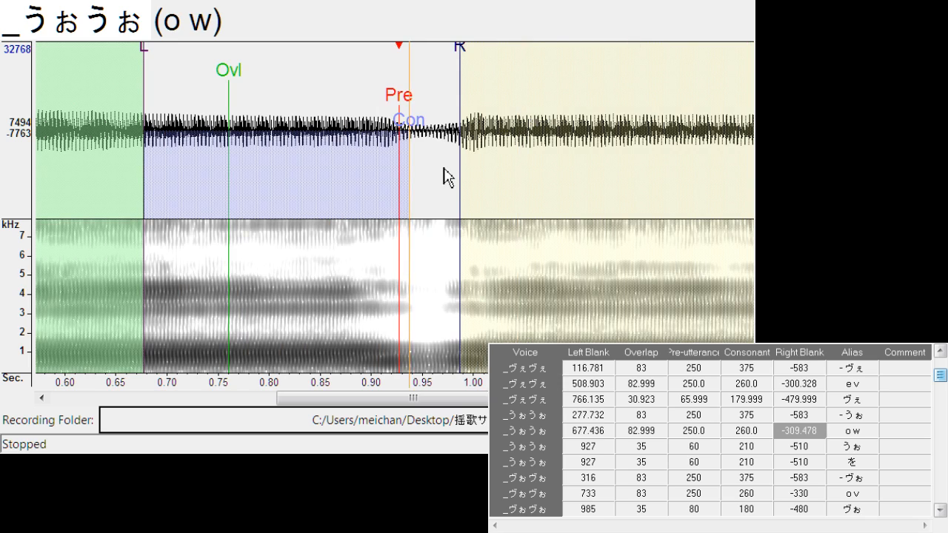
key(Down)
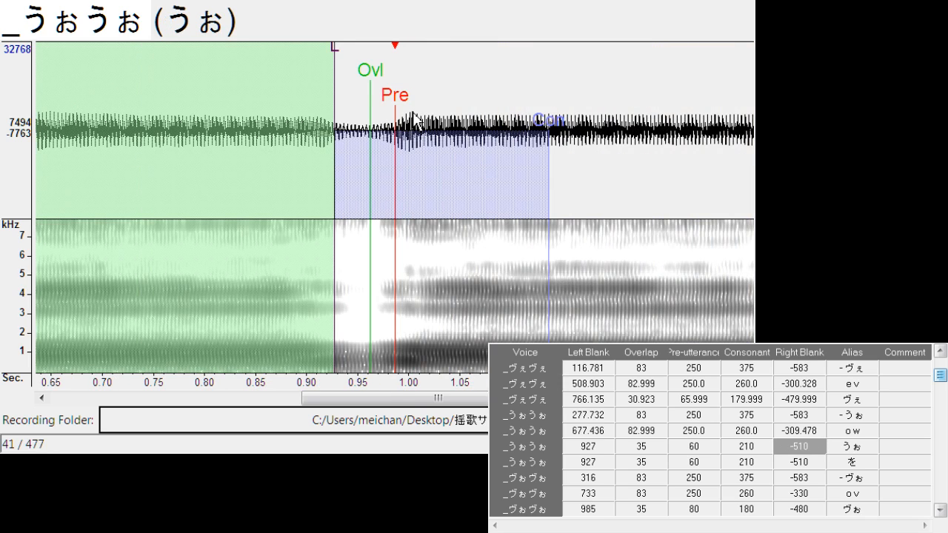
Align "うぉ" with a left blank of about 939.9 and overlap about 19.6, and "を" with about 937.6 and 25.7
mouse_move(398, 119)
mouse_down()
mouse_move(406, 118)
mouse_move(408, 100)
mouse_move(369, 81)
mouse_move(392, 104)
mouse_move(402, 104)
mouse_move(374, 84)
mouse_up()
key(Down)
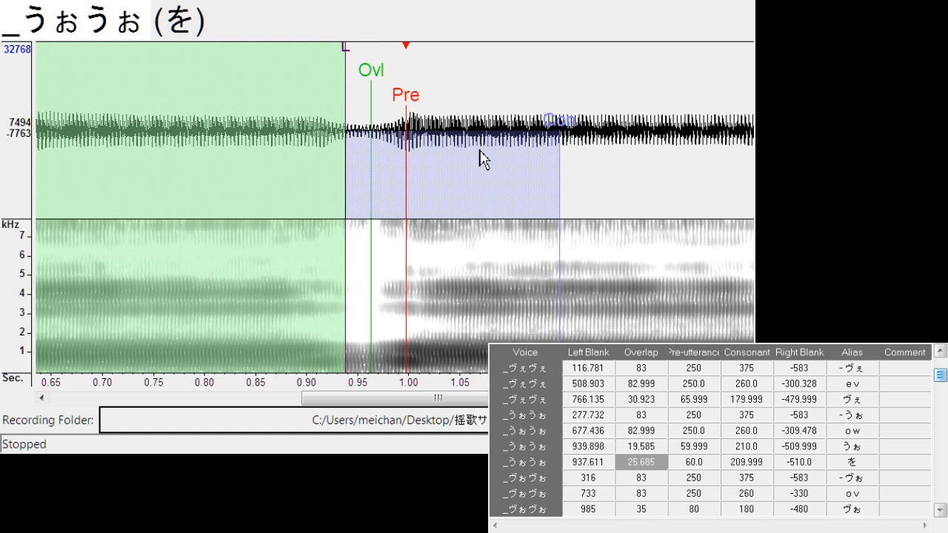
Shift "- ヴぉ" to a left blank of about 333.4 and "o v" to about 731.6 with right blank about -320.9
key(Down)
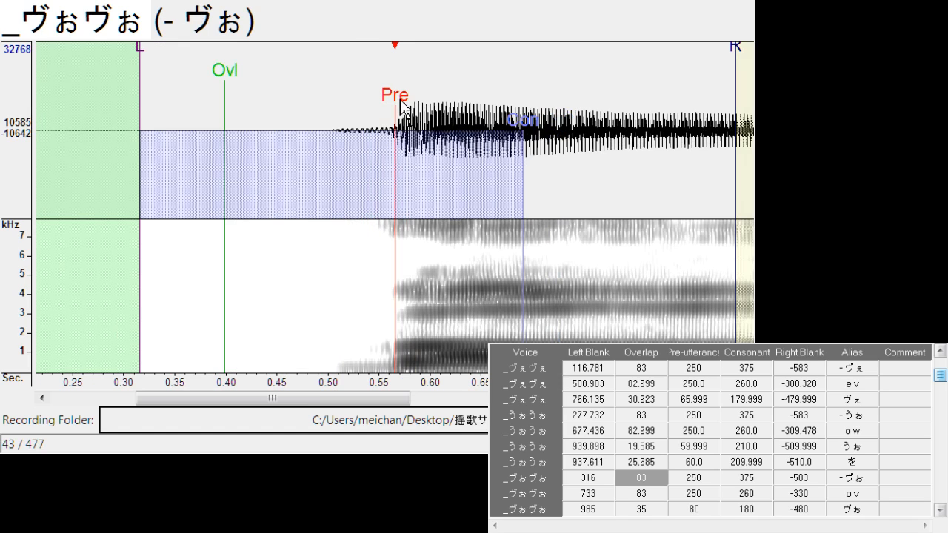
drag(400, 106, 417, 110)
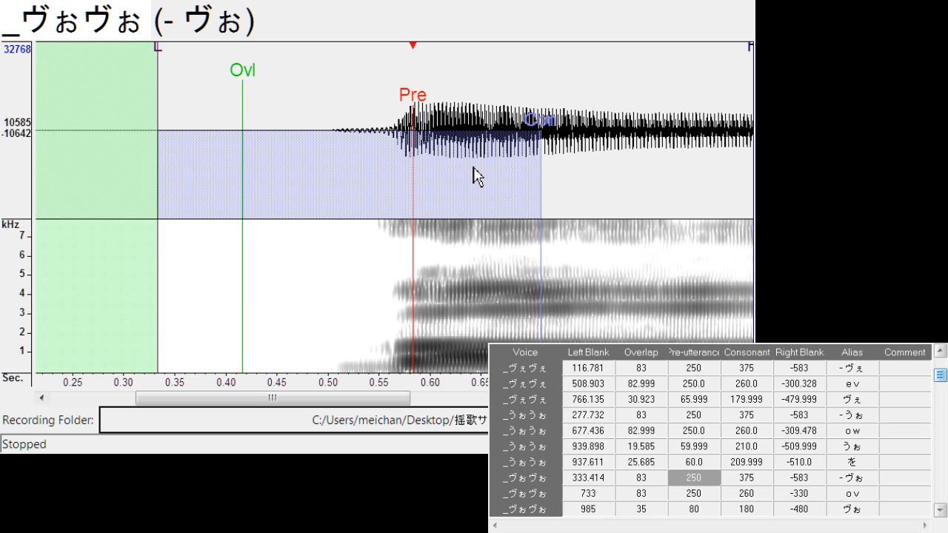
key(Down)
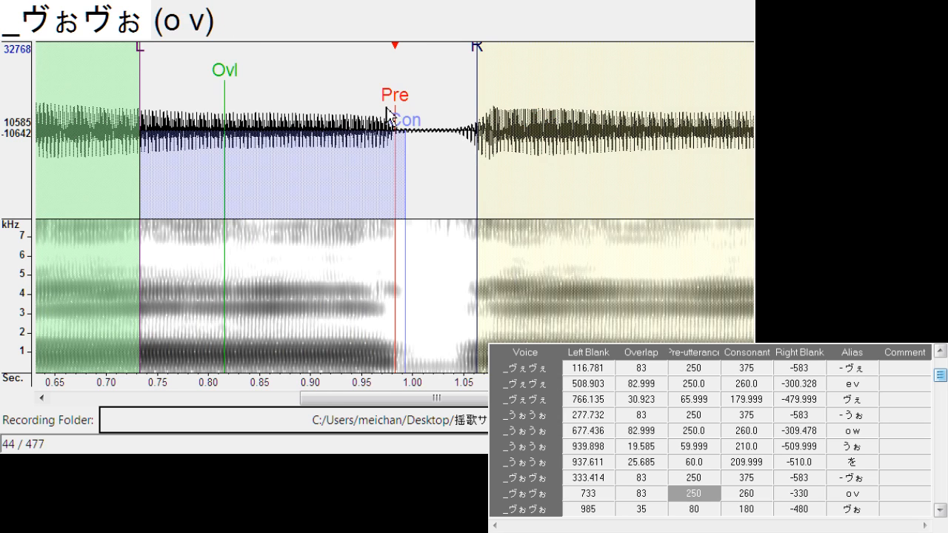
drag(387, 112, 397, 112)
mouse_move(482, 68)
mouse_down()
mouse_move(470, 64)
mouse_move(467, 111)
mouse_up()
Shift "ヴぉ" to a left blank of about 988.6 and "u h" to about 353.3 with right blank about -318.6
key(Down)
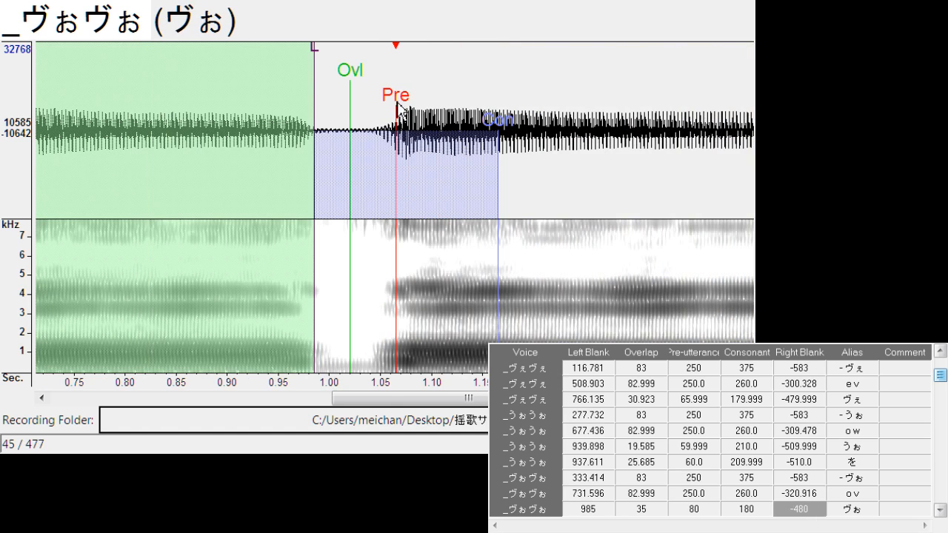
drag(397, 102, 400, 99)
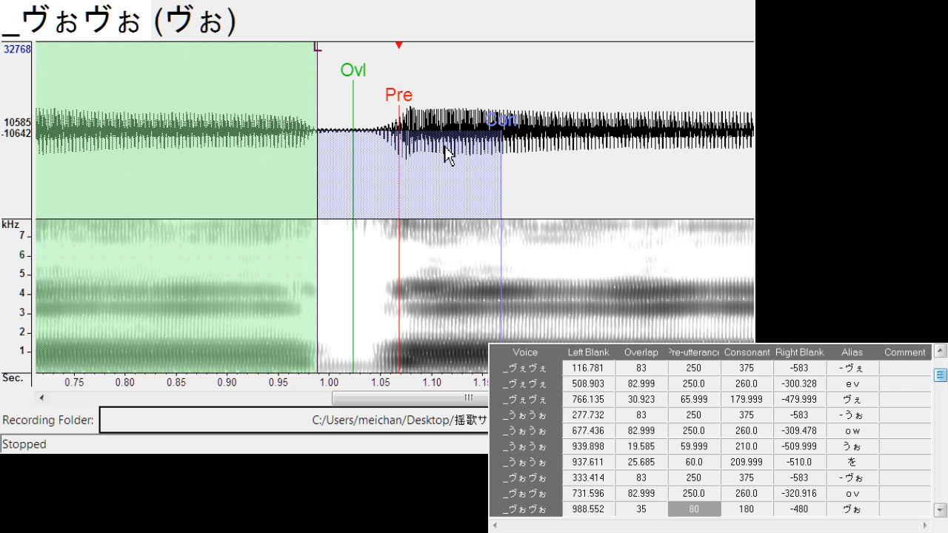
key(Down)
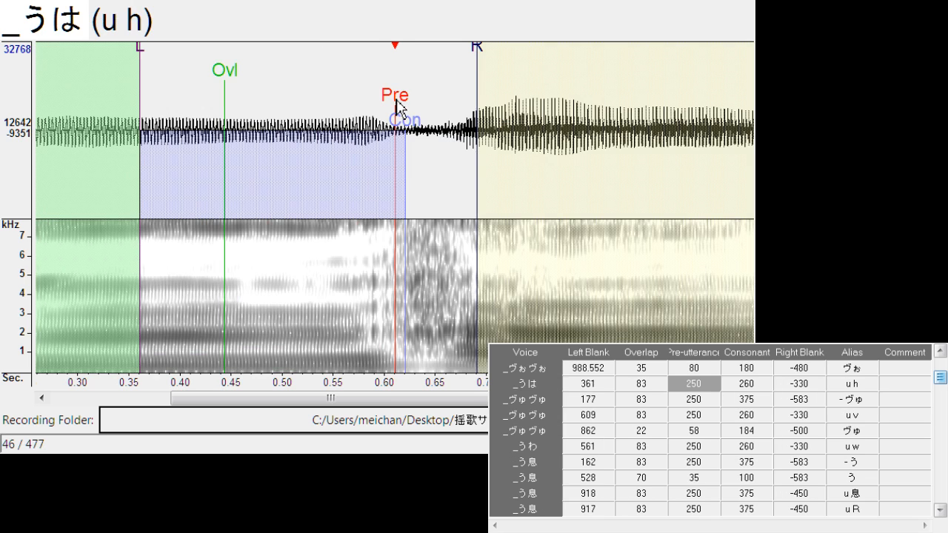
drag(395, 111, 391, 111)
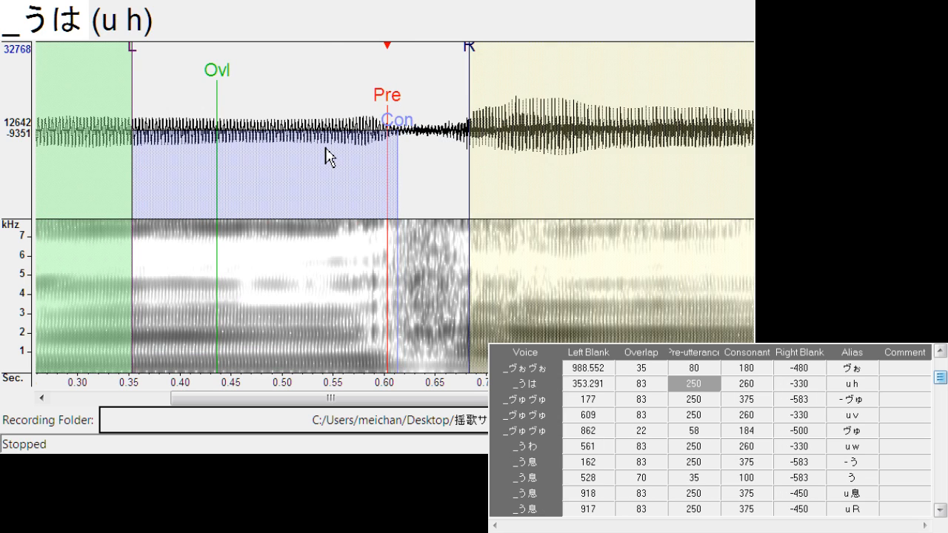
drag(461, 59, 456, 67)
Shift "- ヴゅ" to a left blank of about 196.1 and "u v" to about 604.3 with right blank about -304.1
key(Down)
mouse_move(401, 111)
mouse_down()
mouse_move(424, 113)
mouse_move(406, 133)
mouse_move(393, 110)
mouse_up()
key(Down)
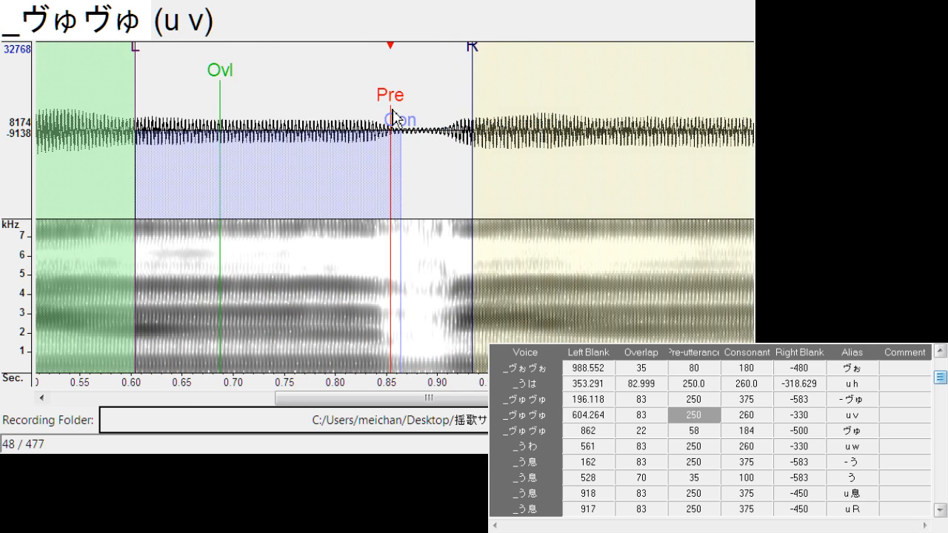
drag(471, 59, 446, 68)
Shift "ヴゅ" to a left blank of about 867.2 and "u w" to a left blank of about 541.7
key(Down)
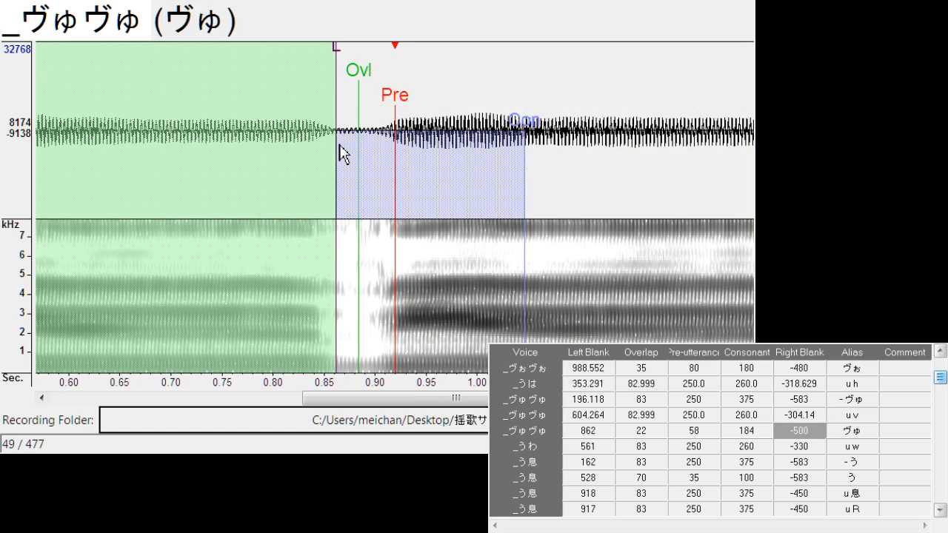
mouse_move(398, 96)
mouse_down()
mouse_move(391, 111)
mouse_move(404, 107)
mouse_up()
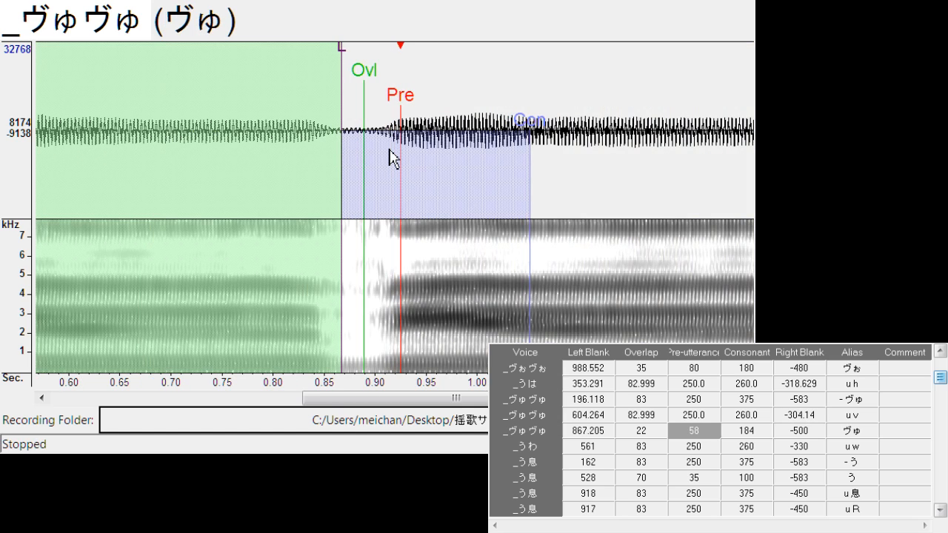
key(Down)
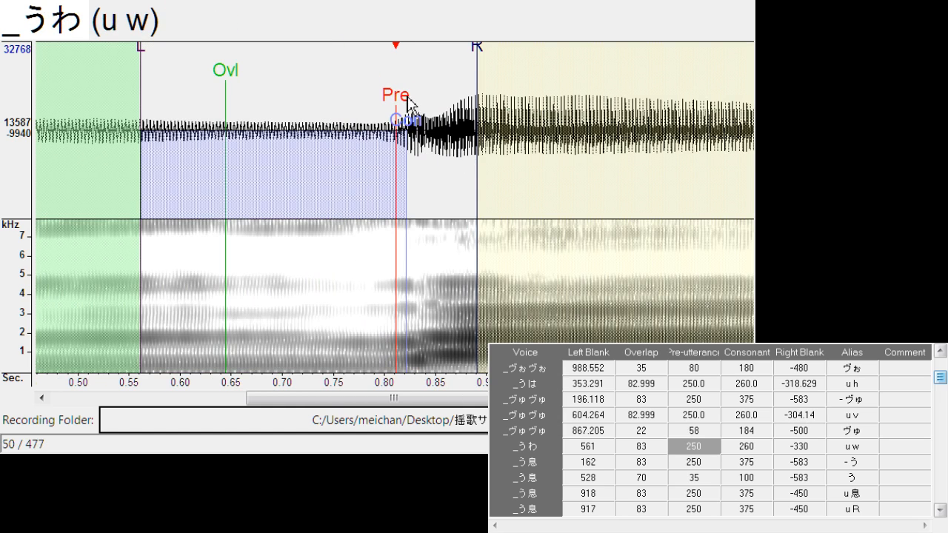
drag(409, 102, 398, 109)
click(346, 140)
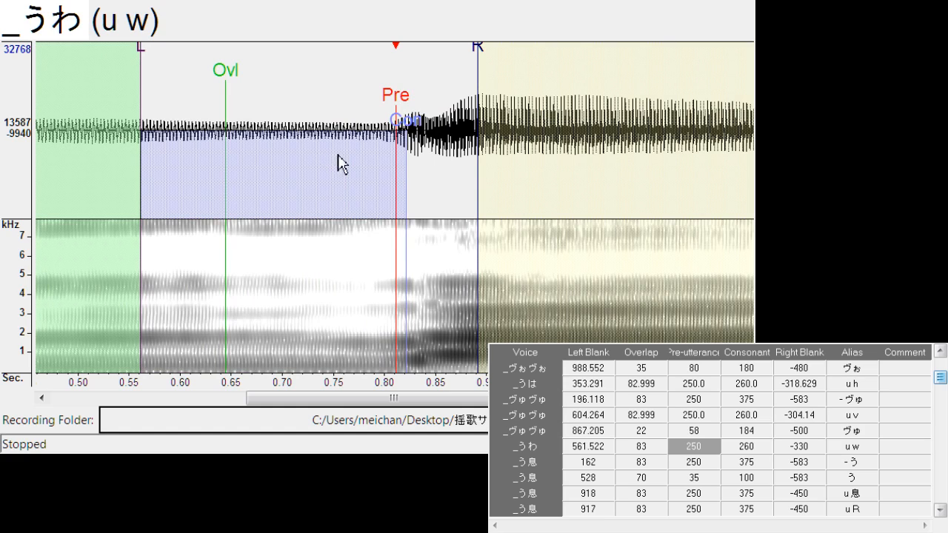
click(488, 101)
drag(418, 113, 376, 103)
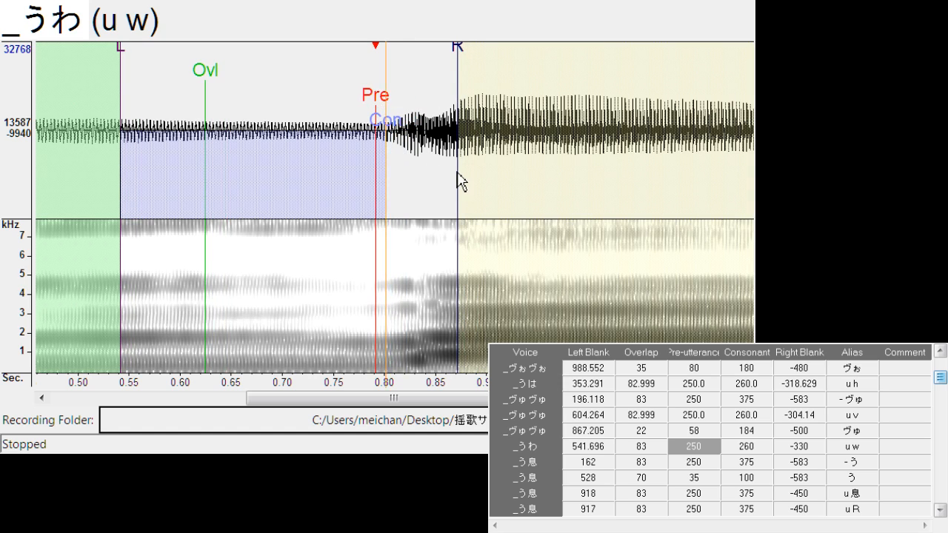
Move the right blank of "u w" to about -287.4, at the onset of the louder waveform
click(462, 65)
mouse_move(458, 53)
mouse_down()
mouse_move(420, 69)
mouse_move(421, 111)
mouse_up()
click(502, 137)
click(501, 137)
click(415, 174)
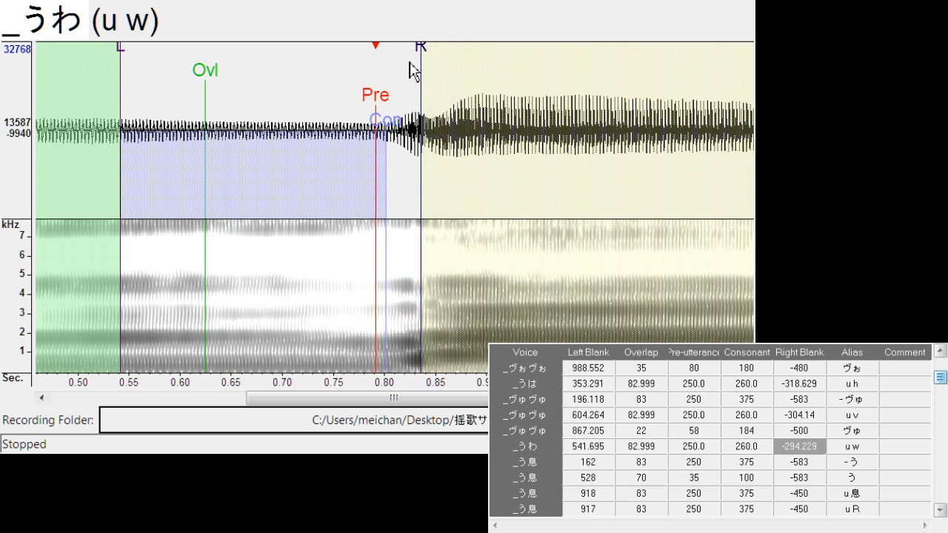
drag(424, 54, 415, 59)
click(455, 80)
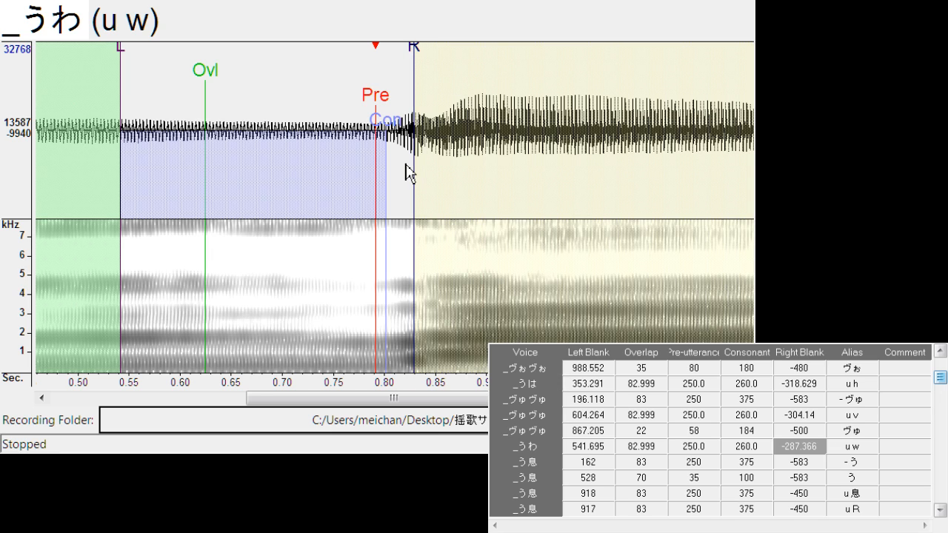
Shift "- う" to a left blank of about 180.8 and "u 息" to about 898.4 with consonant about 393.4
key(Down)
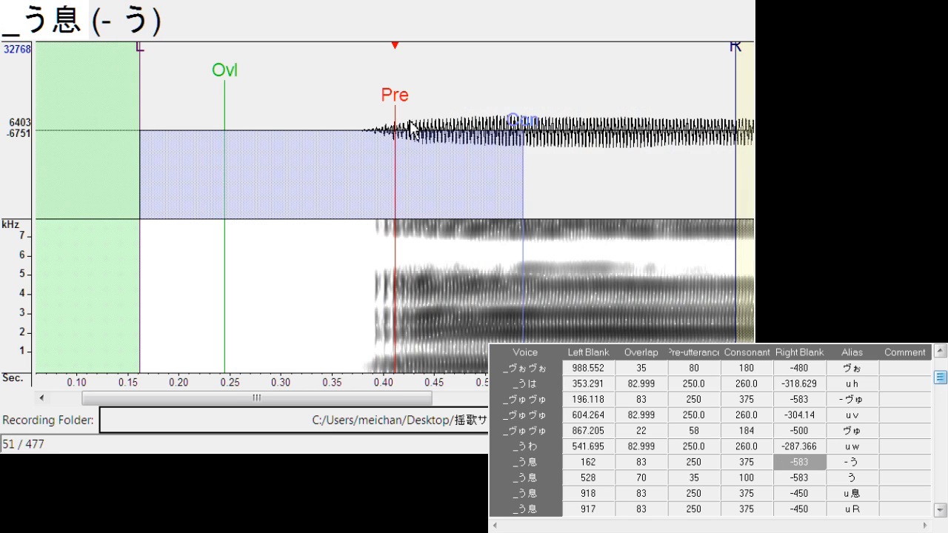
drag(396, 99, 415, 99)
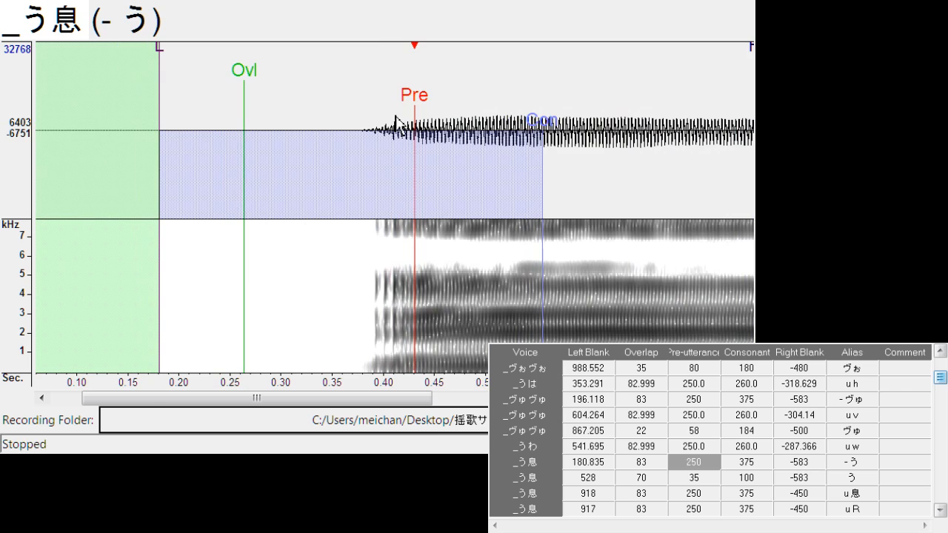
key(Down)
key(Down)
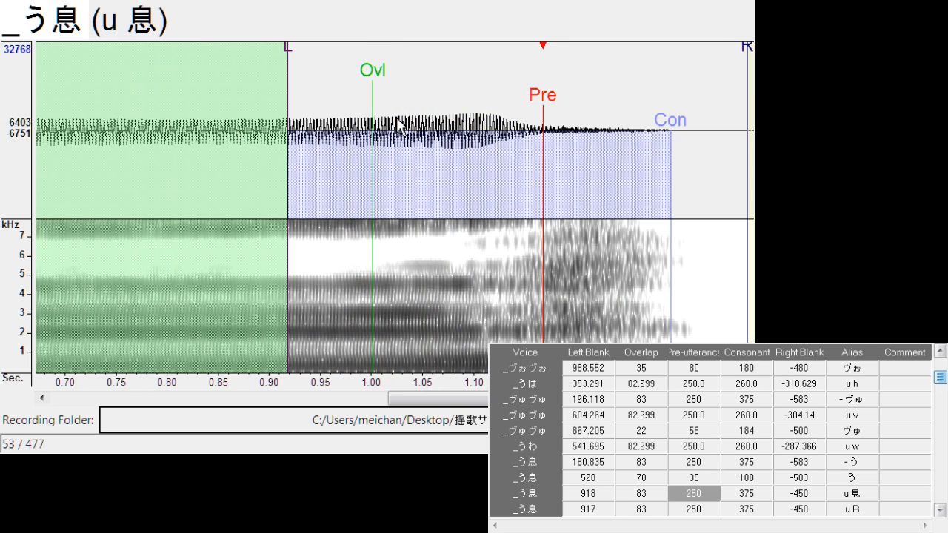
drag(536, 111, 516, 112)
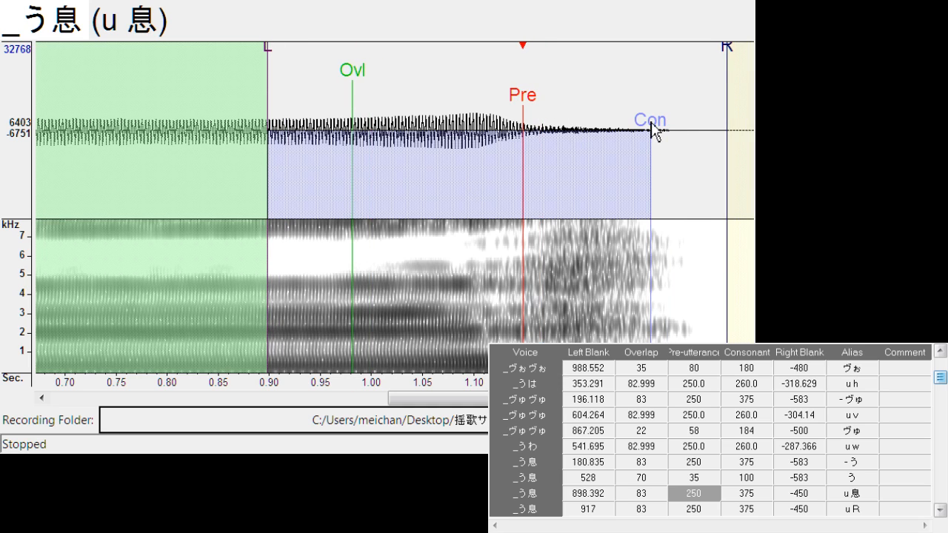
drag(652, 130, 670, 130)
Shift "u R" to a left blank of about 909.8 and "- え" to a left blank of about 462.4
key(Down)
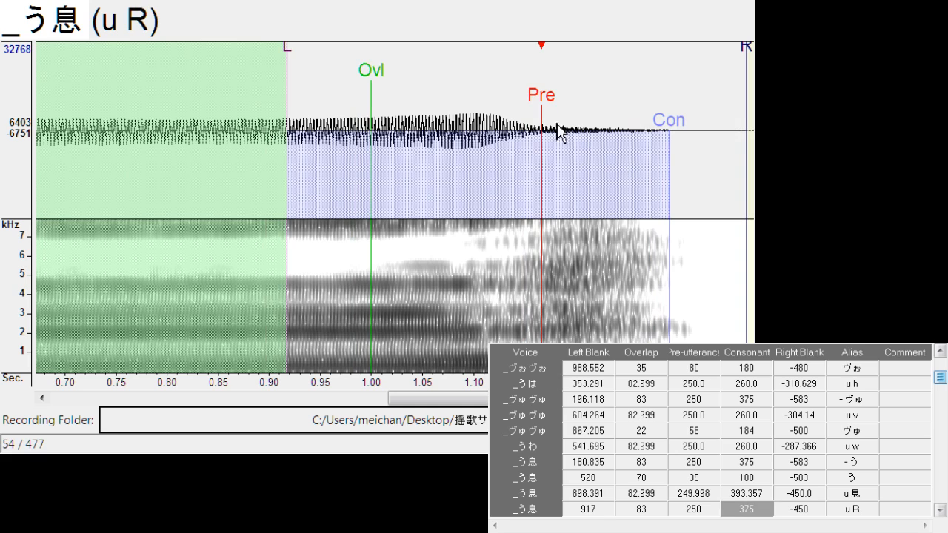
drag(543, 99, 537, 102)
key(Down)
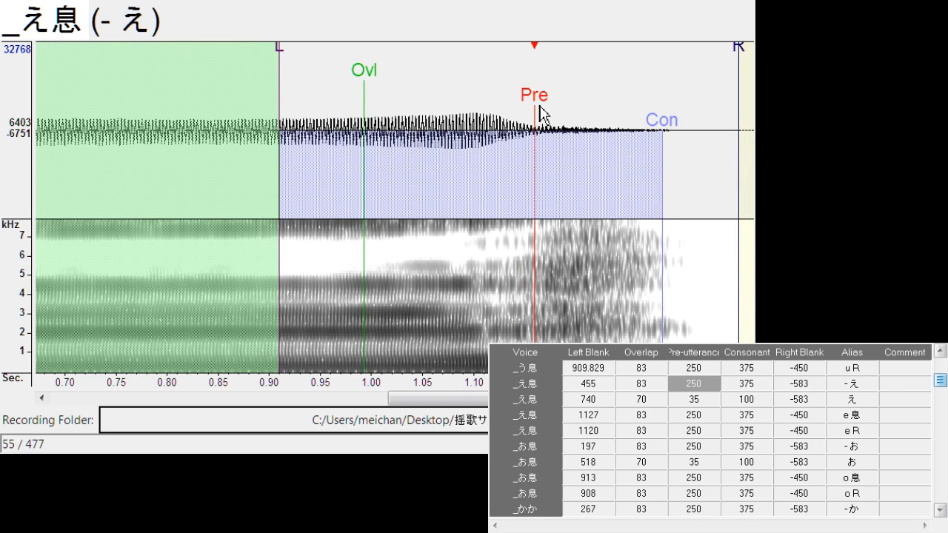
drag(400, 114, 406, 104)
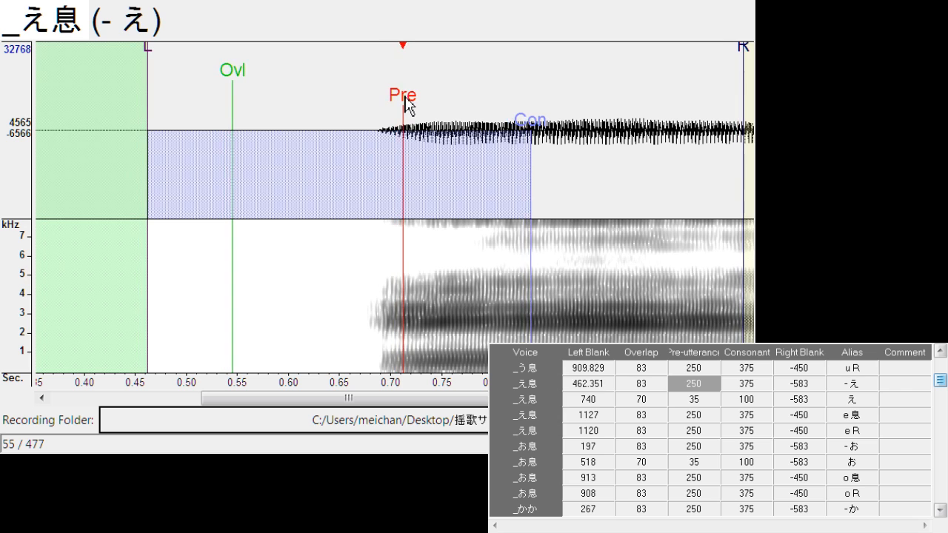
Align "e 息" with a left blank of about 1109.2 and consonant about 386.5, and shift "e R" to a left blank of about 1115.3
key(Down)
key(Down)
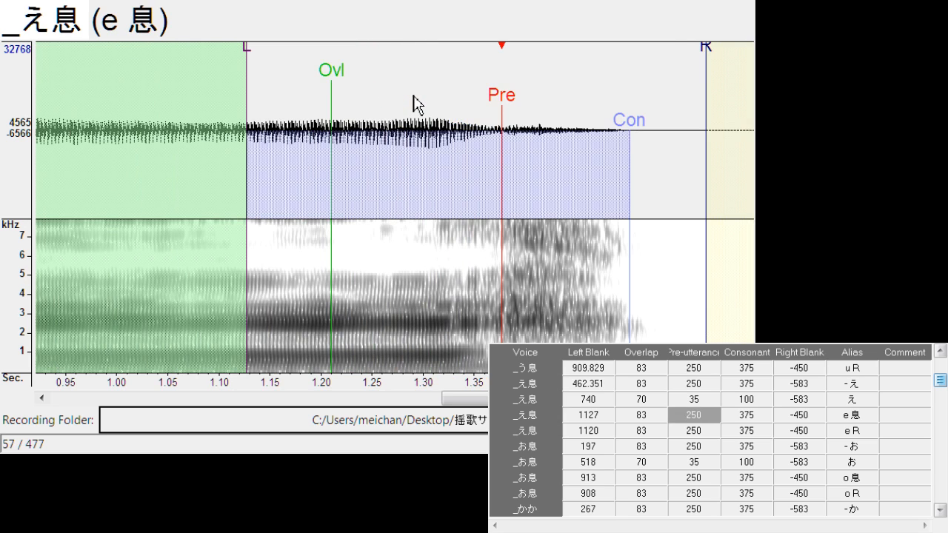
drag(507, 100, 489, 104)
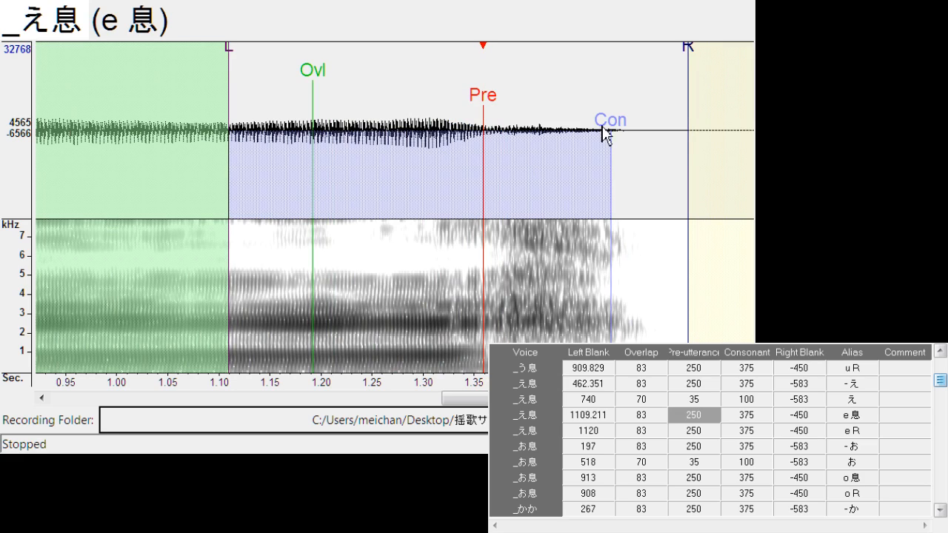
drag(609, 128, 623, 133)
key(Down)
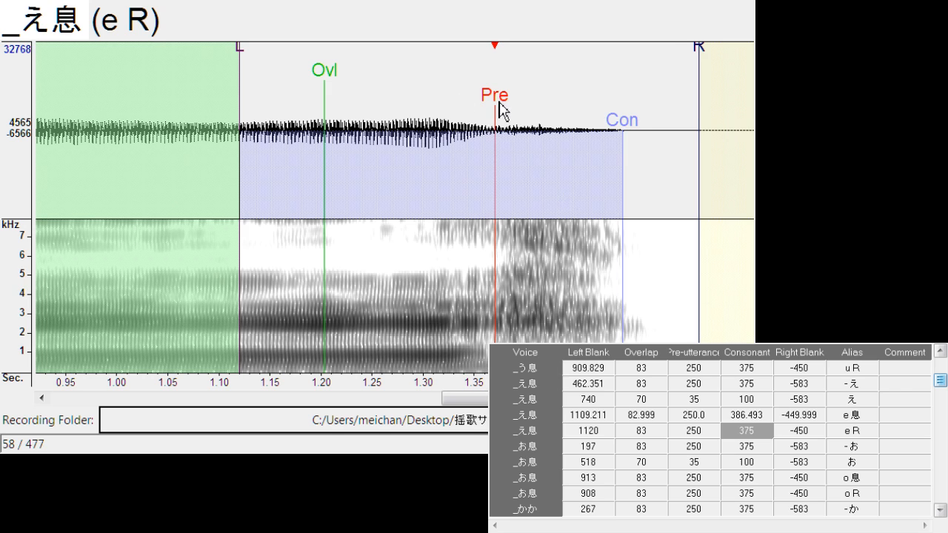
drag(500, 105, 494, 110)
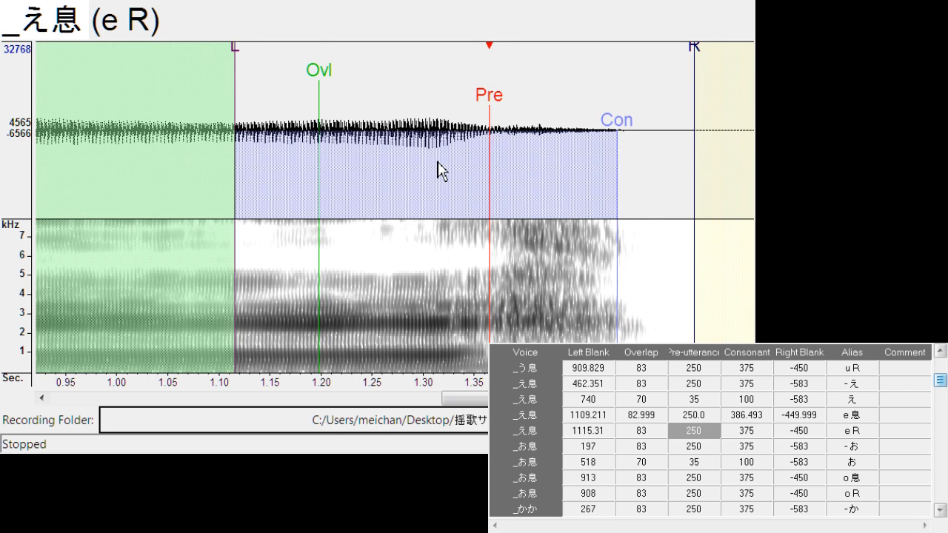
Shift "- お" to a left blank of about 204.5 and "o 息" to a left blank of about 907.9
key(Down)
drag(408, 113, 416, 115)
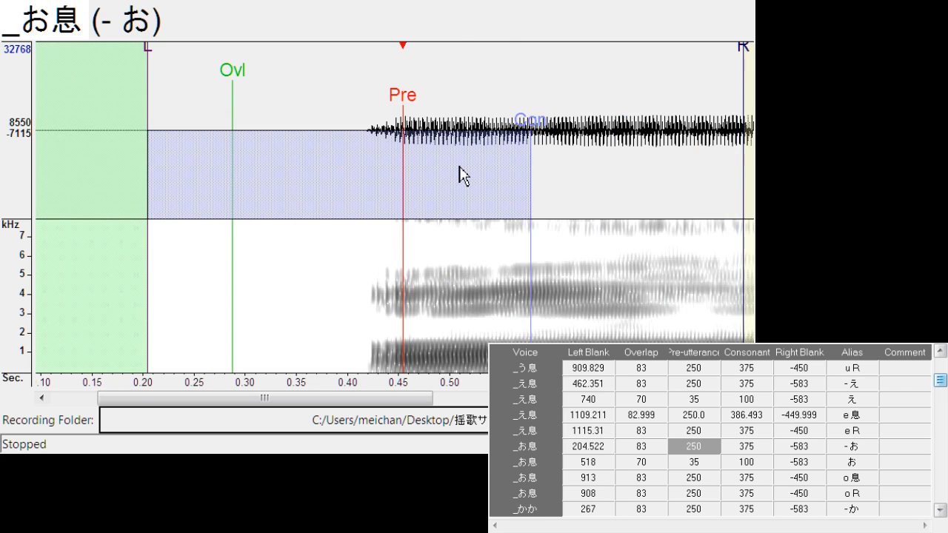
key(Down)
key(Down)
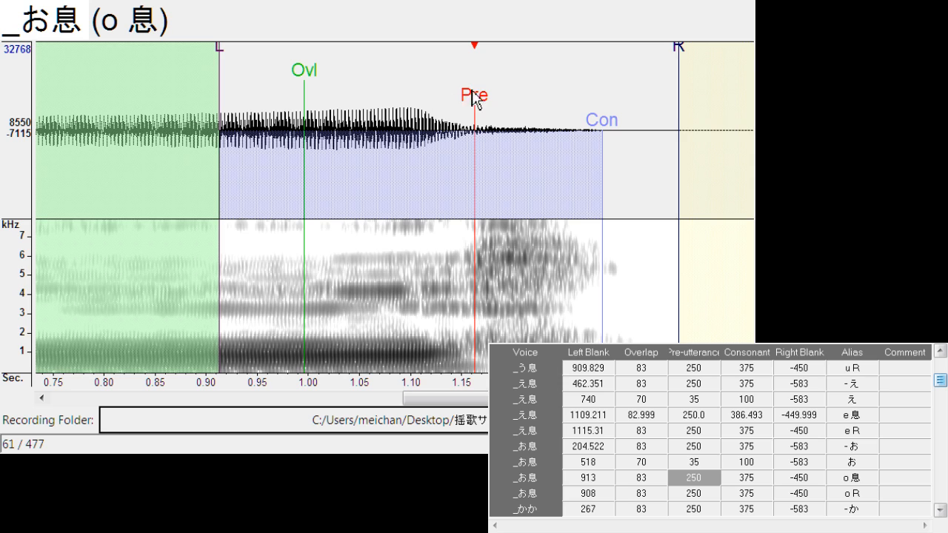
drag(478, 98, 472, 99)
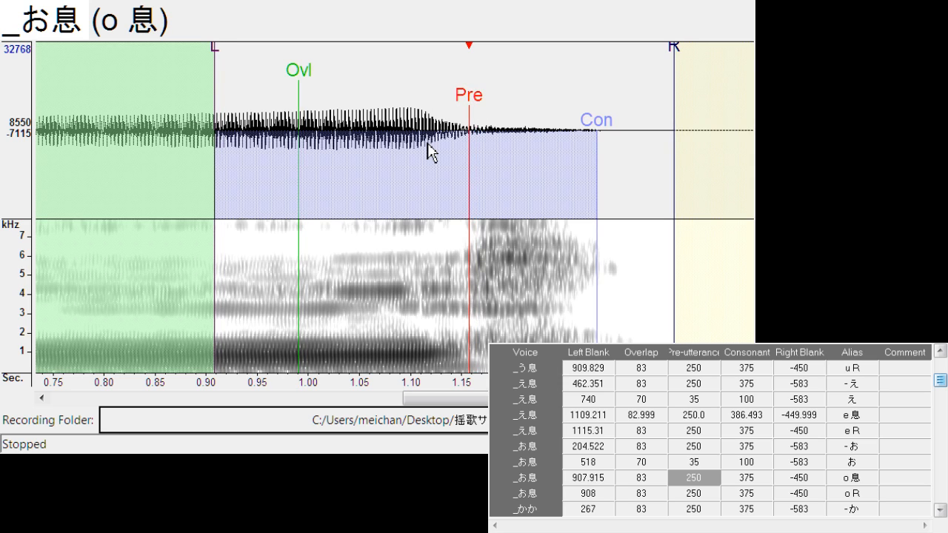
Shift "o R" to a left blank of about 904.9 and "- か" to a left blank of about 306.7
key(Down)
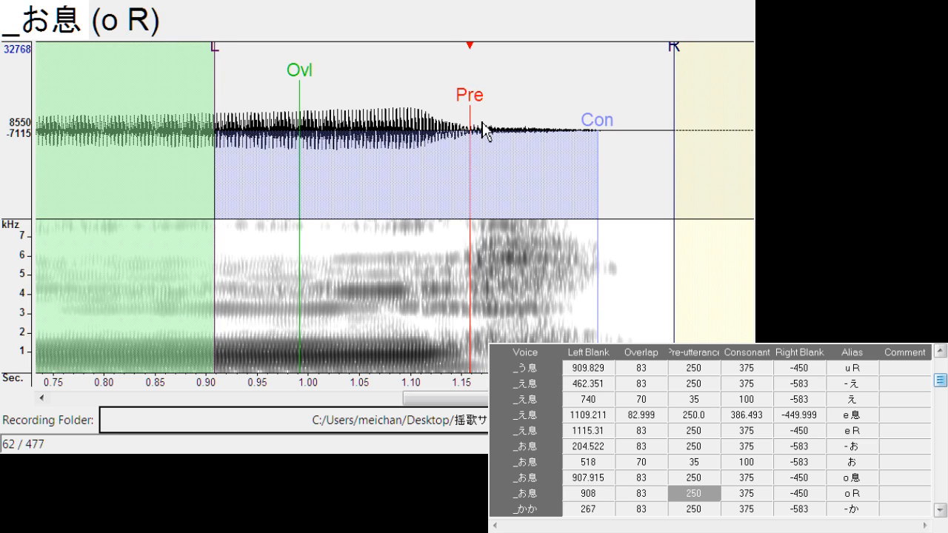
drag(479, 97, 467, 98)
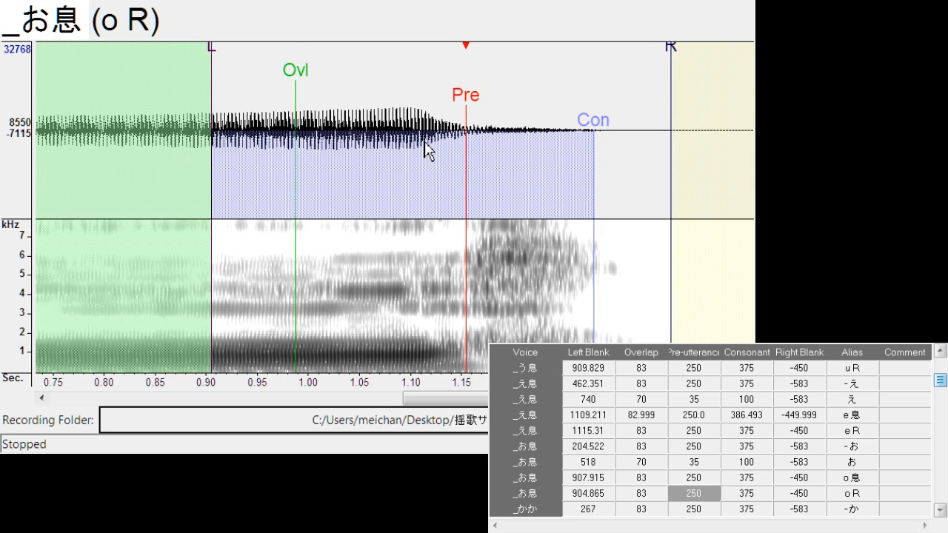
key(Down)
drag(398, 103, 439, 112)
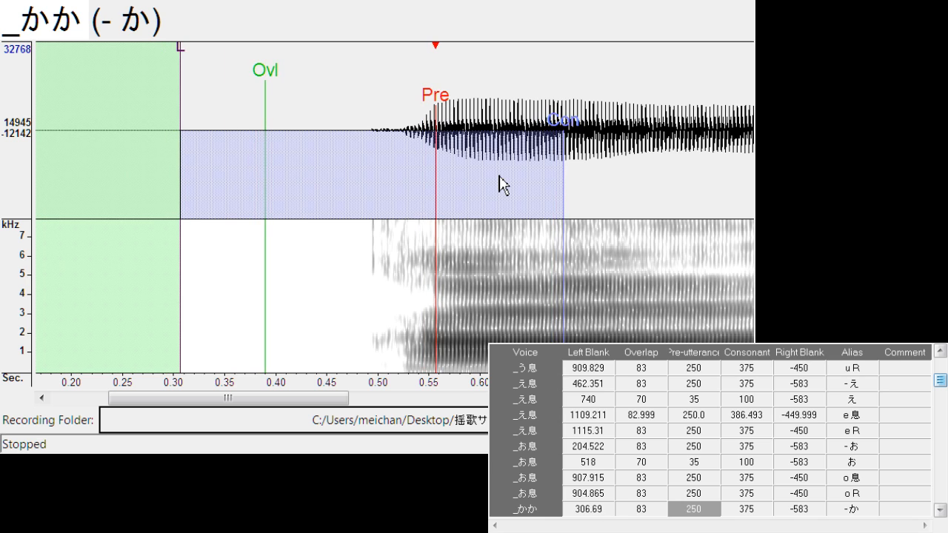
Shift "a k" to a left blank of about 688.1 with right blank about -306.4, and open the "か" entry
key(Down)
drag(401, 109, 394, 117)
drag(473, 66, 452, 83)
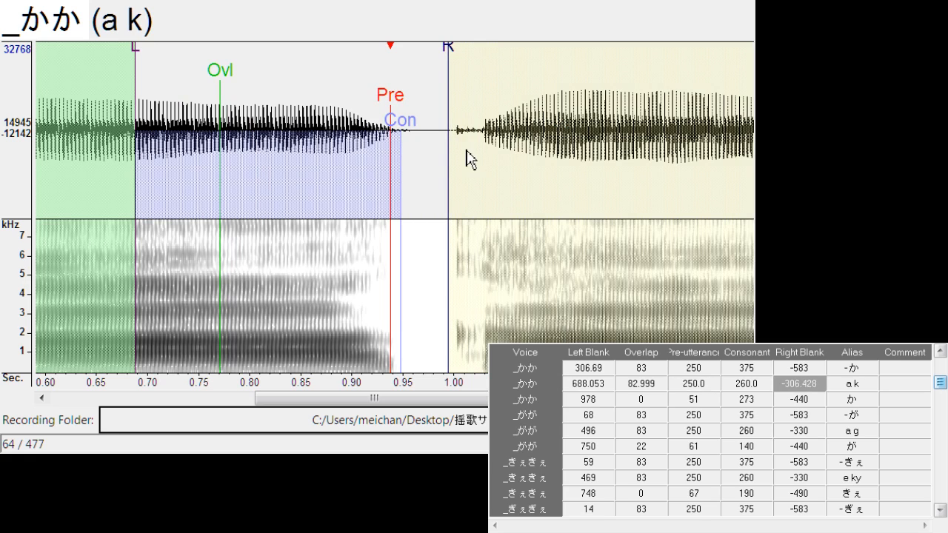
key(Down)
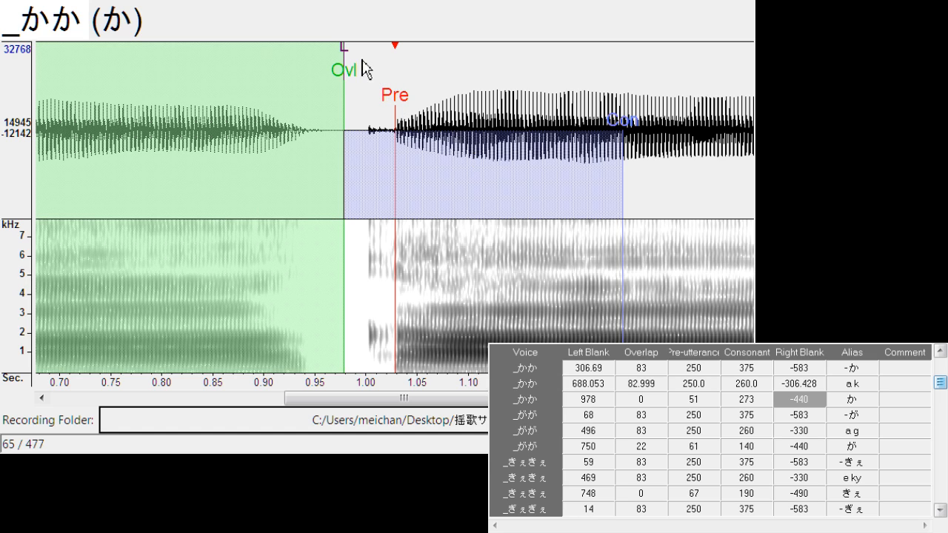
Align "か" with a left blank of about 957.1 and overlap about 26.8, and shift "- が" to a left blank of about 81.7
mouse_move(393, 94)
mouse_down()
mouse_move(384, 102)
mouse_move(404, 106)
mouse_up()
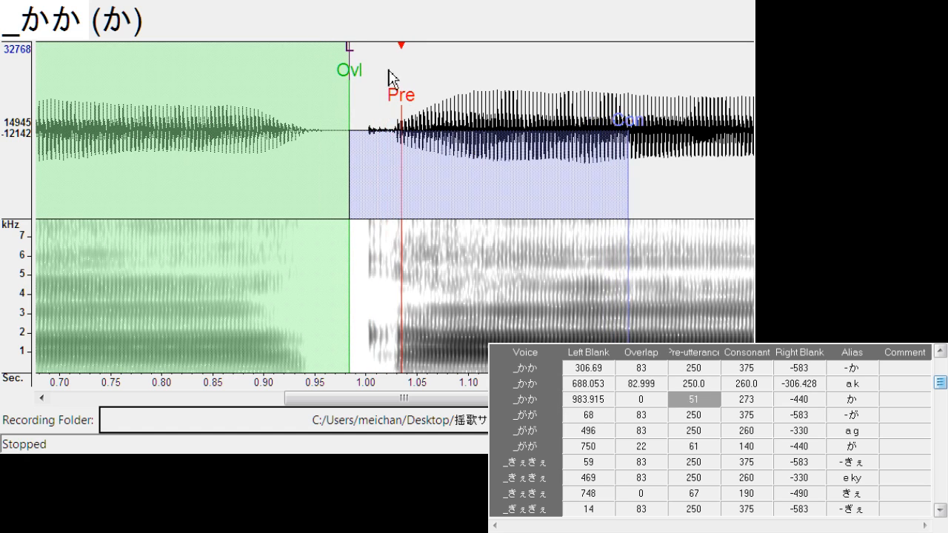
drag(350, 68, 324, 67)
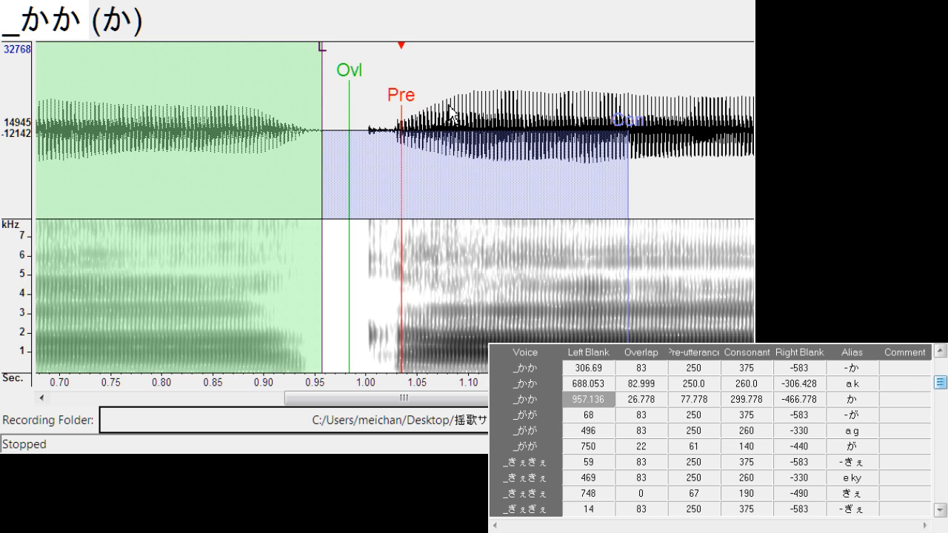
key(Down)
drag(379, 104, 393, 105)
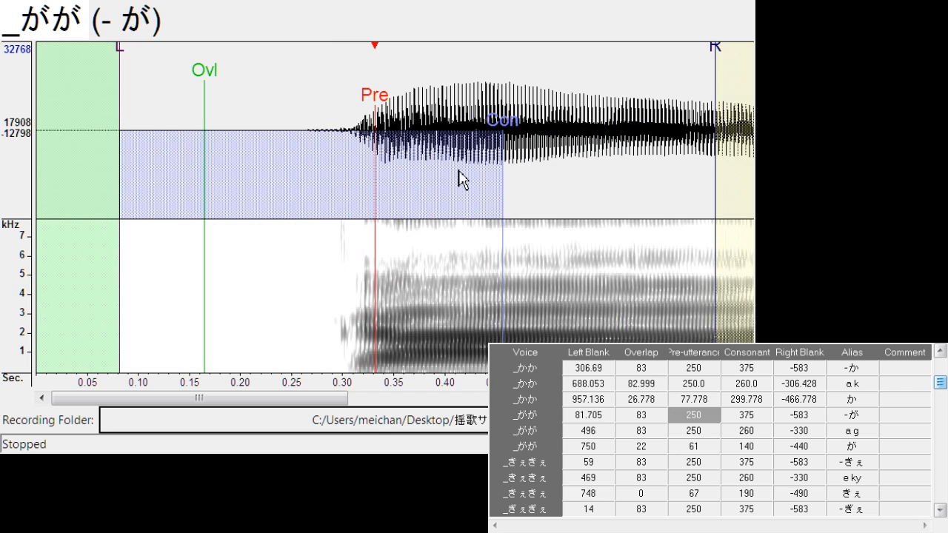
Align "a g" with left blank about 495.9 and right blank about -292.7, and "が" with left blank about 752.0 and overlap about 23.6
key(Down)
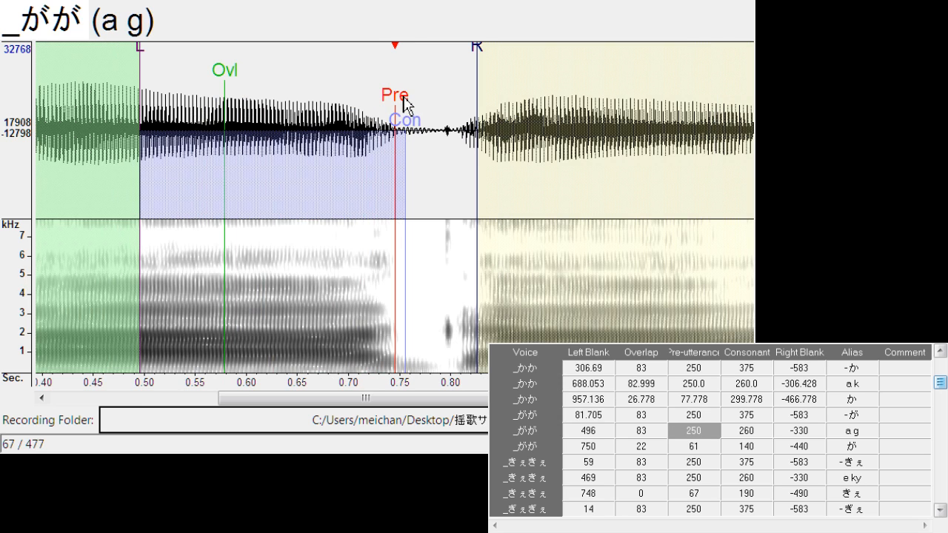
drag(401, 97, 396, 99)
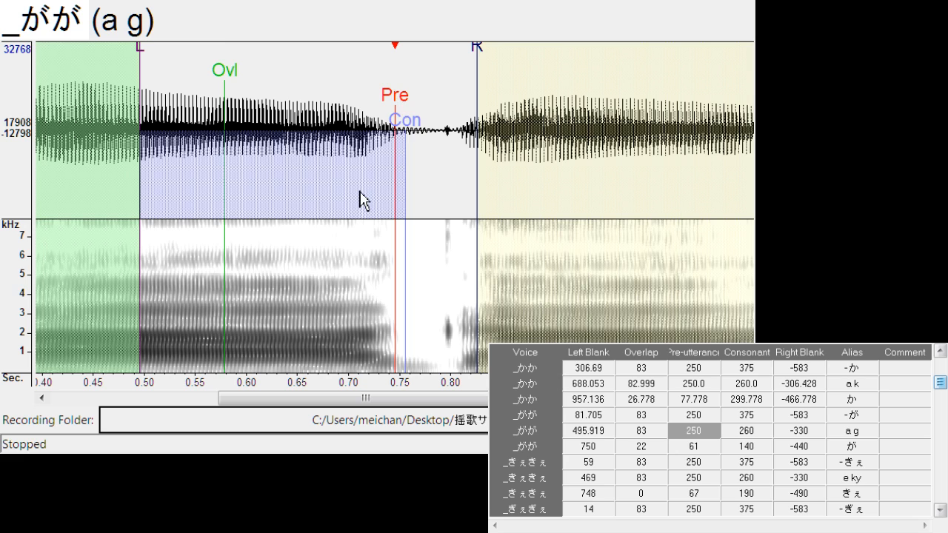
mouse_move(478, 62)
mouse_down()
mouse_move(451, 59)
mouse_move(439, 89)
mouse_move(395, 96)
mouse_move(421, 104)
mouse_up()
key(Down)
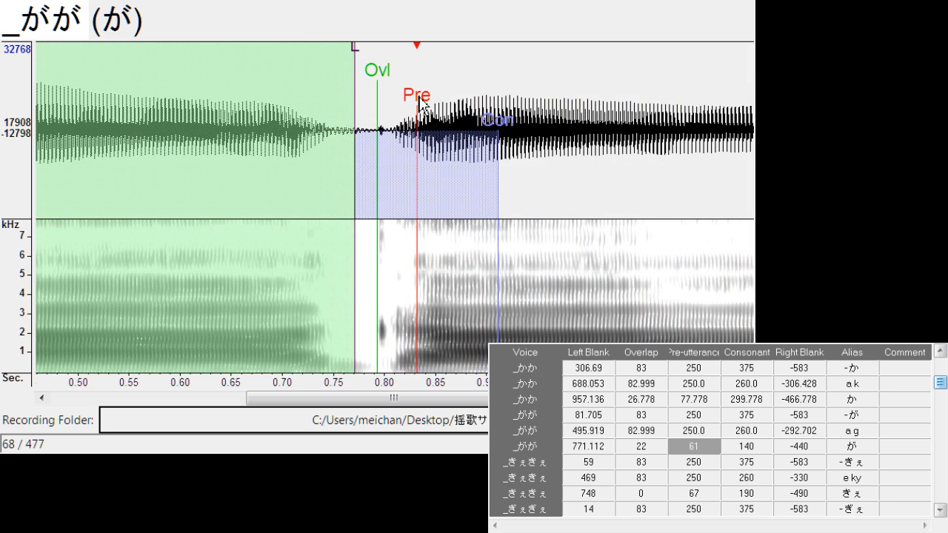
drag(356, 55, 337, 71)
drag(394, 78, 360, 95)
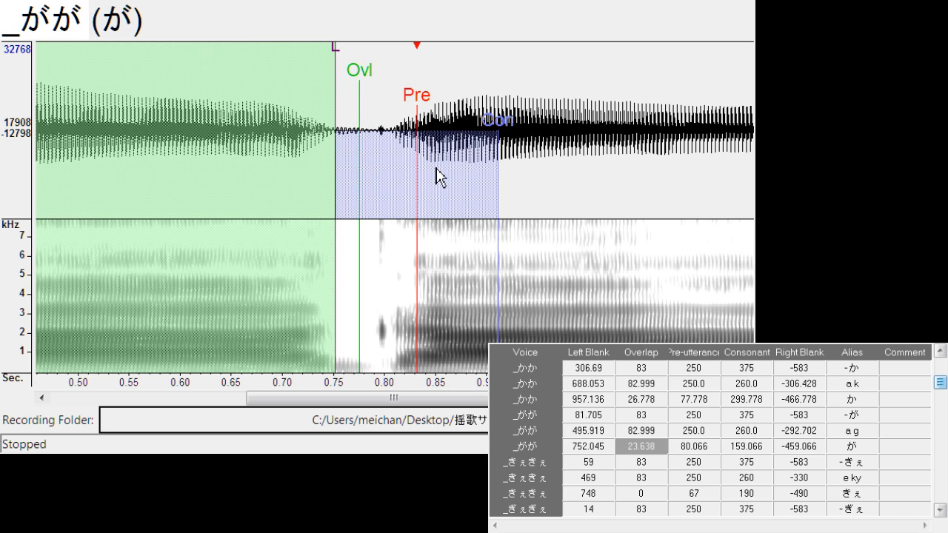
Shift "- きぇ" to a left blank of about 98.5, and align "e ky" with left blank about 466.9 and right blank about -300.3
key(Down)
drag(354, 108, 394, 117)
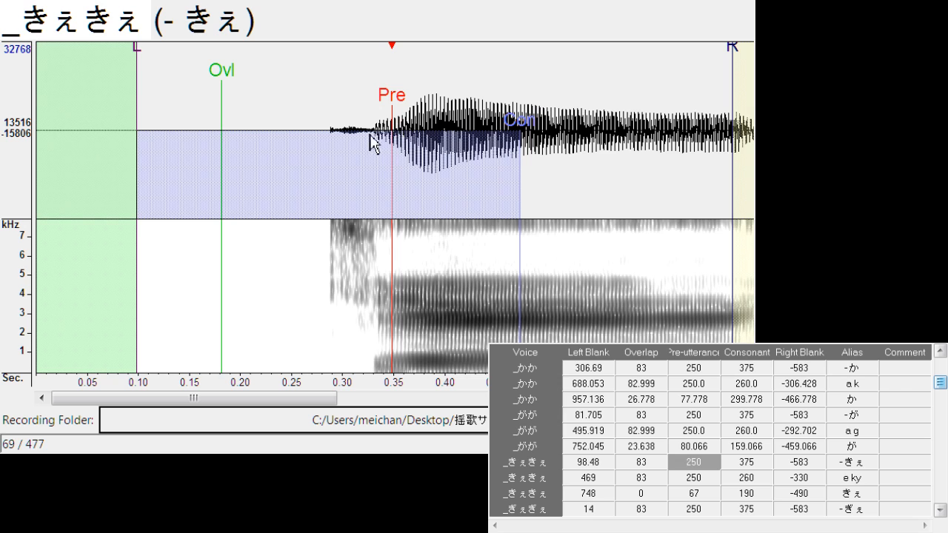
key(Down)
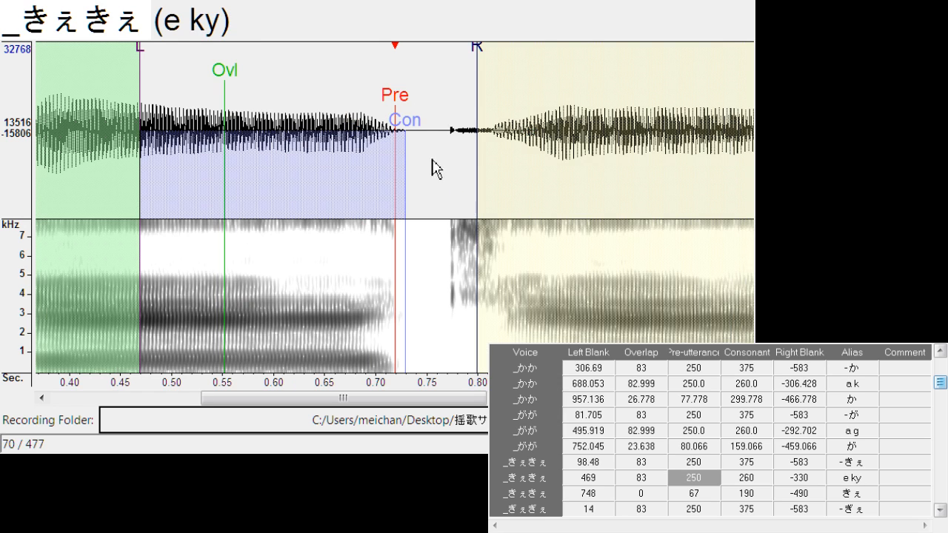
drag(396, 105, 395, 107)
mouse_move(478, 63)
mouse_down()
mouse_move(449, 68)
mouse_move(445, 96)
mouse_move(412, 98)
mouse_up()
Align "きぇ" with a left blank of about 733.7 and overlap about 16.0, and shift "- ぎぇ" to a left blank of about 58.8
key(Down)
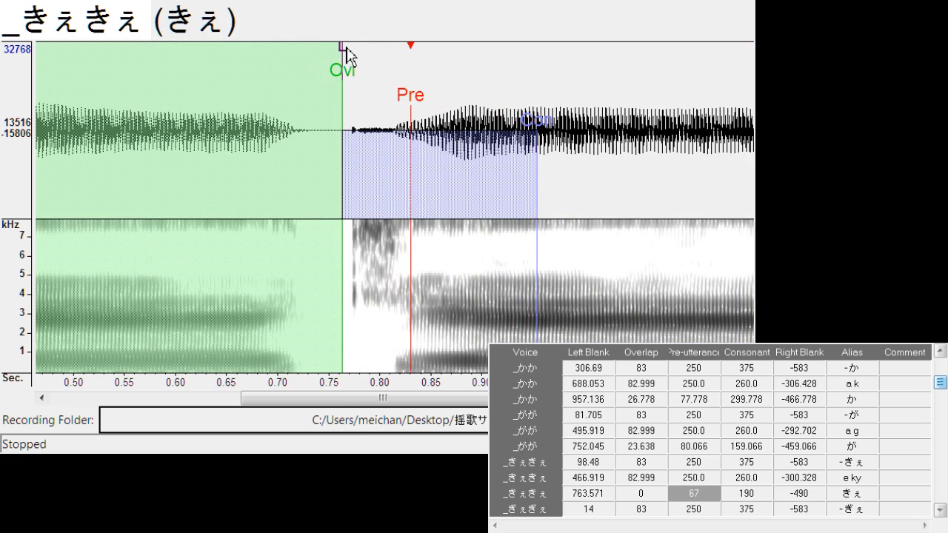
drag(347, 57, 312, 57)
drag(342, 88, 331, 91)
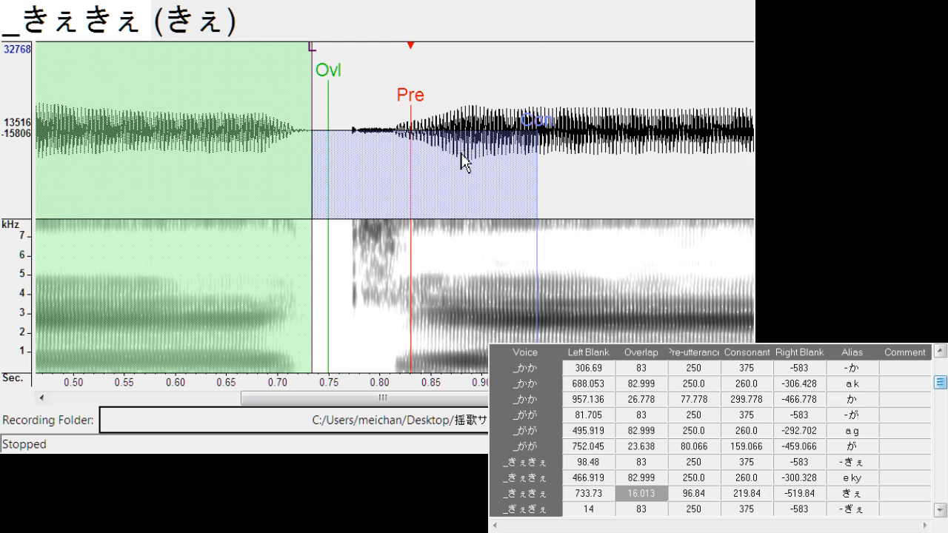
key(Down)
drag(301, 111, 353, 110)
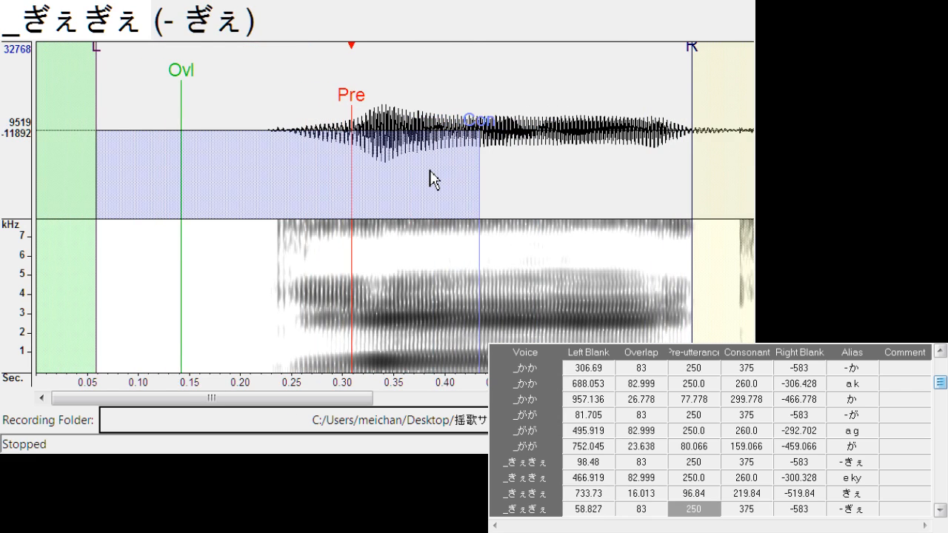
Align "e gy" with left blank about 387.6 and right blank about -294.2, and "ぎぇ" with left blank about 644.5 and overlap about 27.5
key(Down)
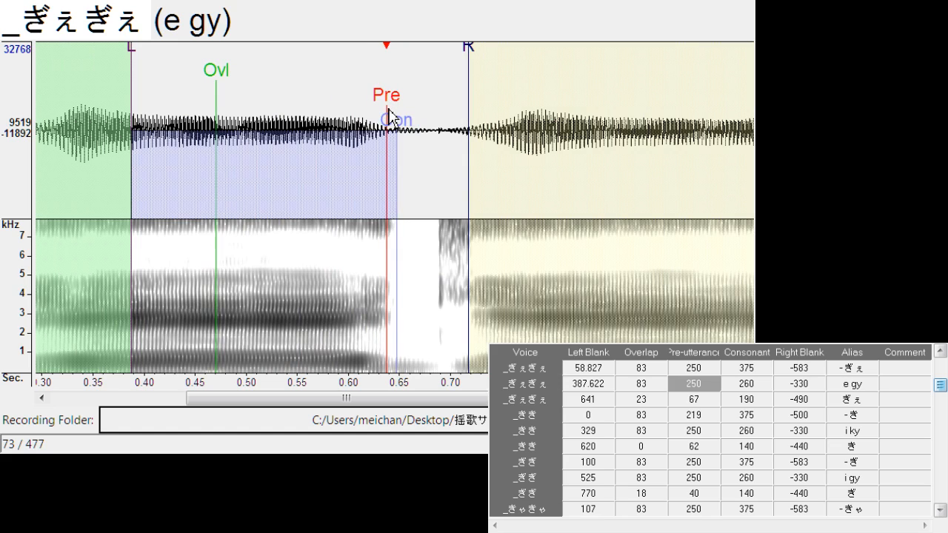
drag(469, 70, 434, 72)
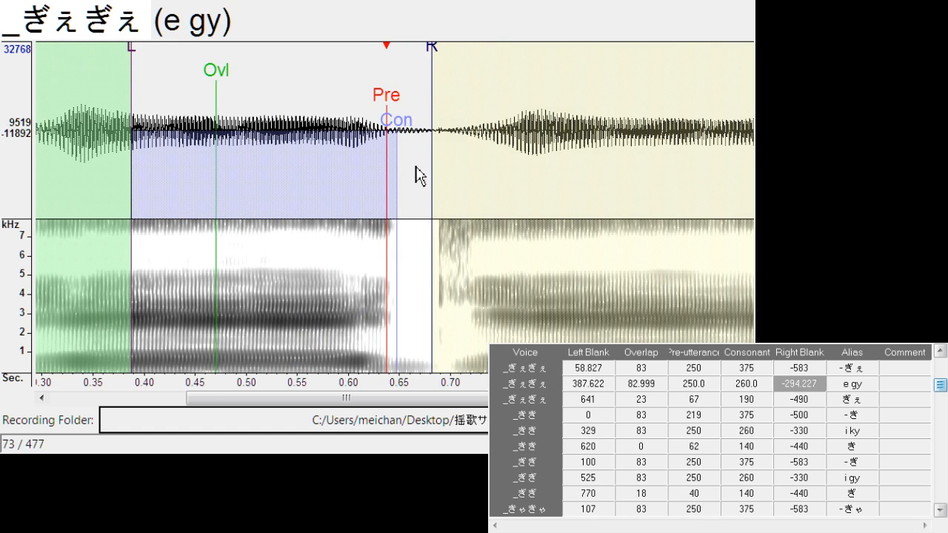
key(Down)
drag(403, 104, 434, 118)
drag(365, 47, 332, 80)
mouse_move(386, 88)
mouse_down()
mouse_move(370, 88)
mouse_move(364, 118)
mouse_up()
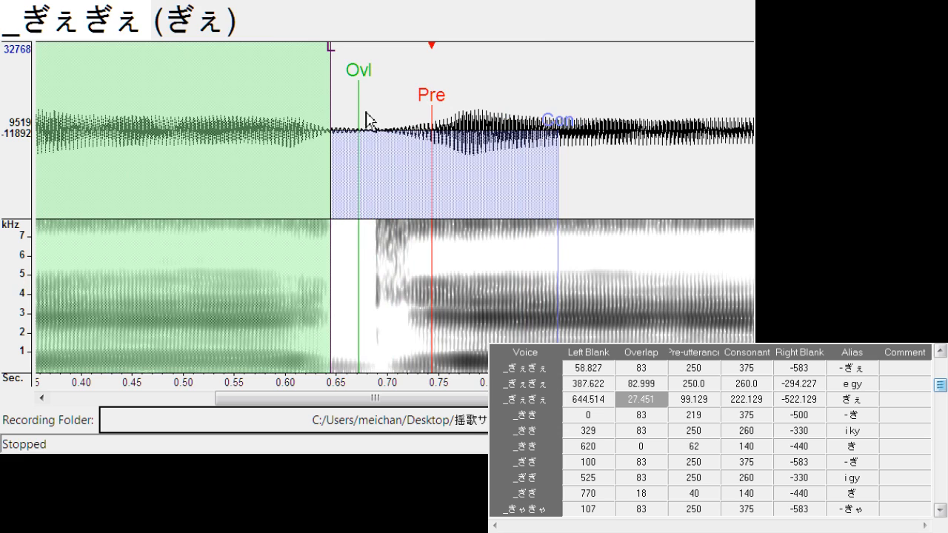
Shift "- き" to a left blank of about 8.2, and align "i ky" with left blank about 325.8 and right blank about -314.1
key(Down)
drag(275, 112, 271, 109)
key(Down)
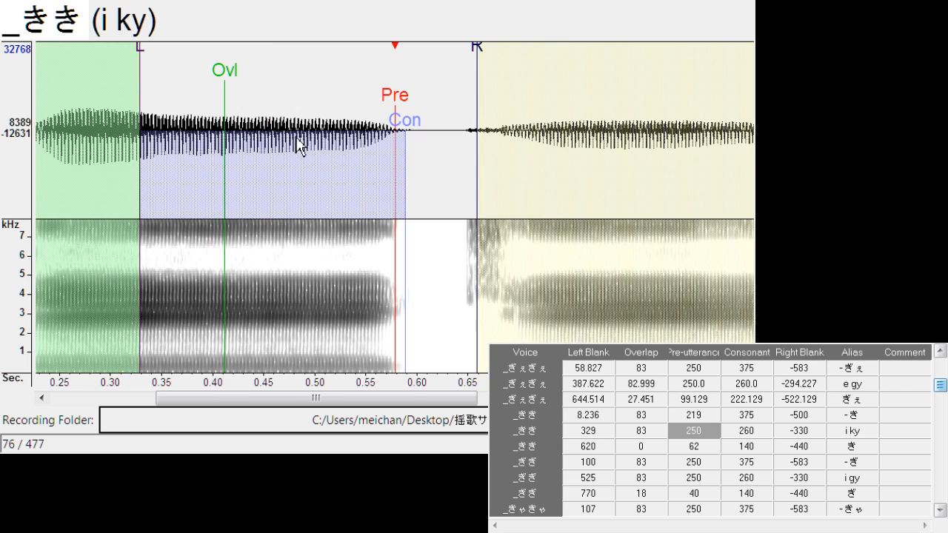
drag(384, 118, 382, 119)
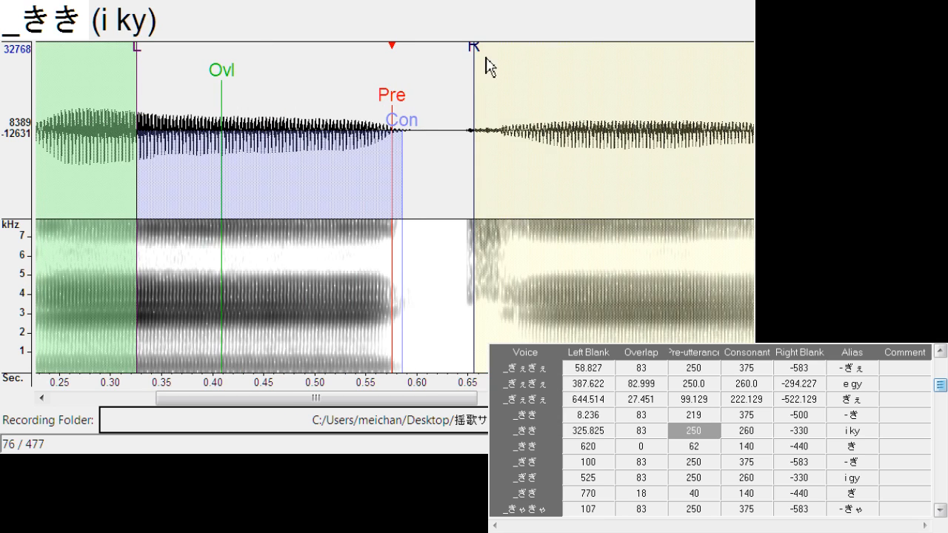
mouse_move(479, 62)
mouse_down()
mouse_move(460, 65)
mouse_move(460, 170)
mouse_up()
Align "き" with a left blank of about 597.2, overlap about 29.0 and pre-utterance about 99.9, and check its right blank
key(Down)
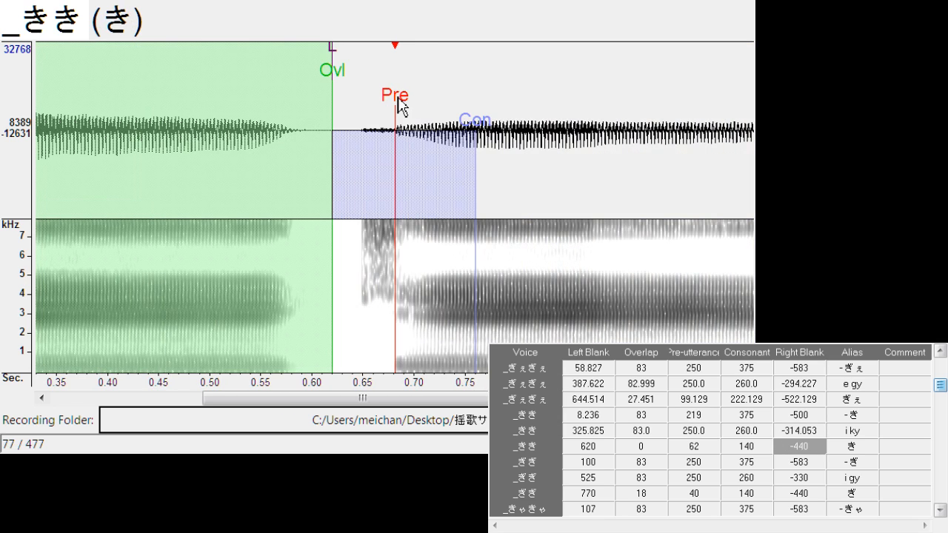
drag(401, 105, 419, 110)
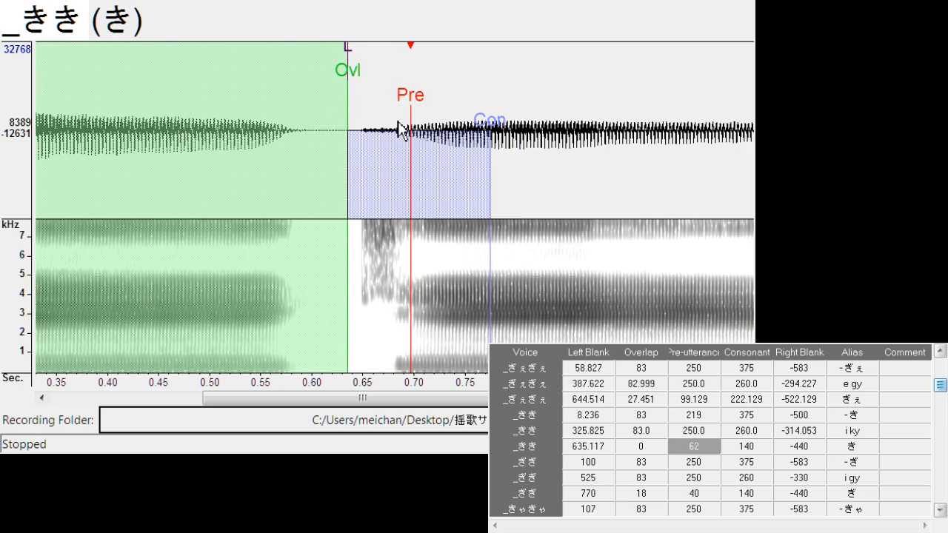
mouse_move(348, 67)
mouse_down()
mouse_move(308, 67)
mouse_move(341, 78)
mouse_up()
drag(415, 399, 571, 398)
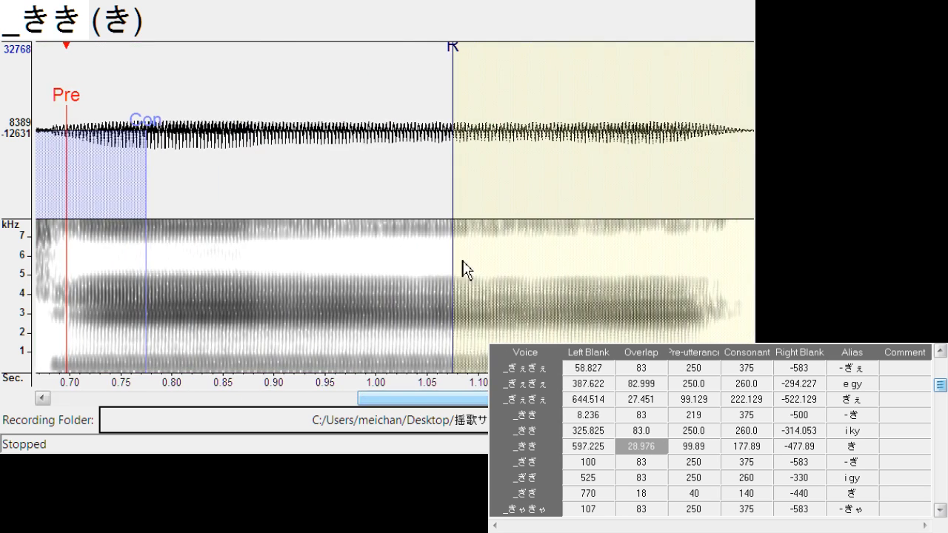
Shift "- ぎ" to a left blank of about 119.8, and align "i gy" with left blank about 520.3 and right blank about -282.8
key(Down)
drag(401, 108, 418, 106)
click(387, 134)
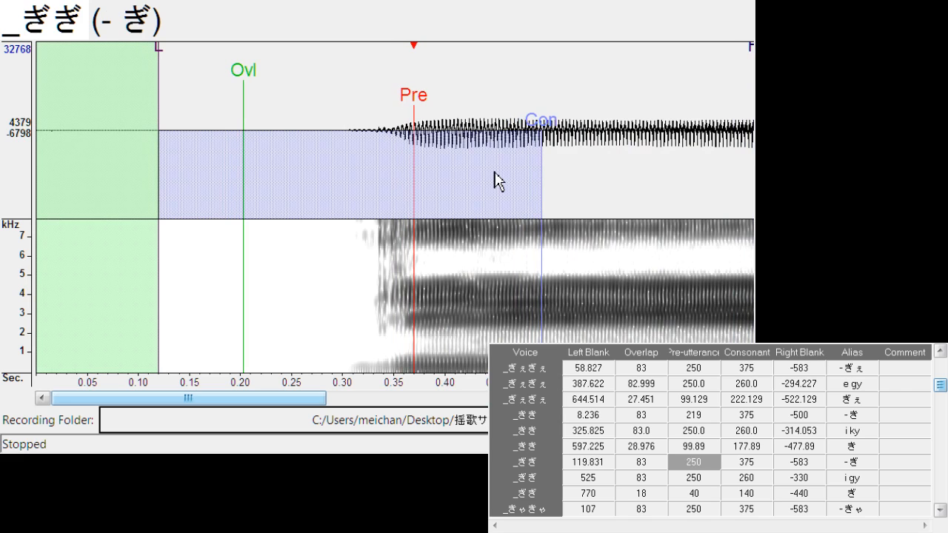
key(Down)
drag(398, 107, 393, 117)
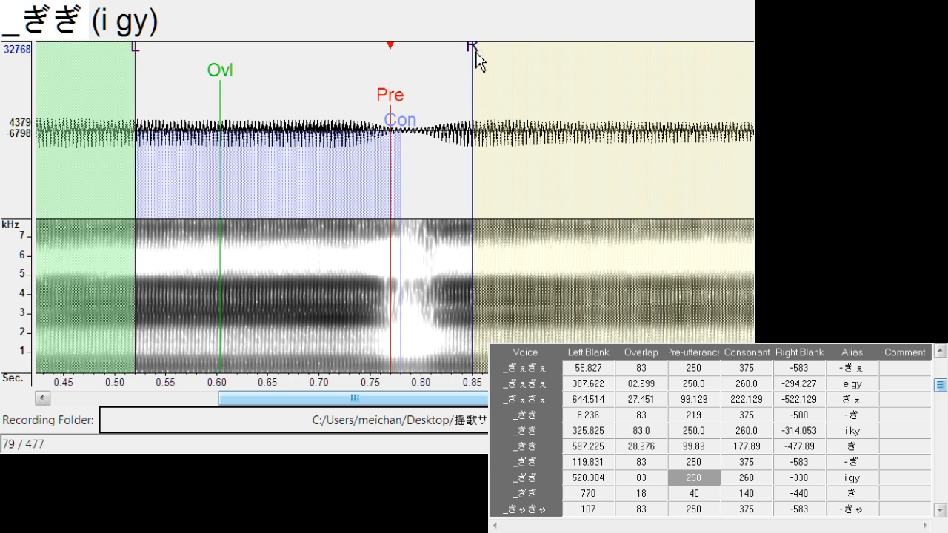
drag(476, 57, 428, 69)
key(space)
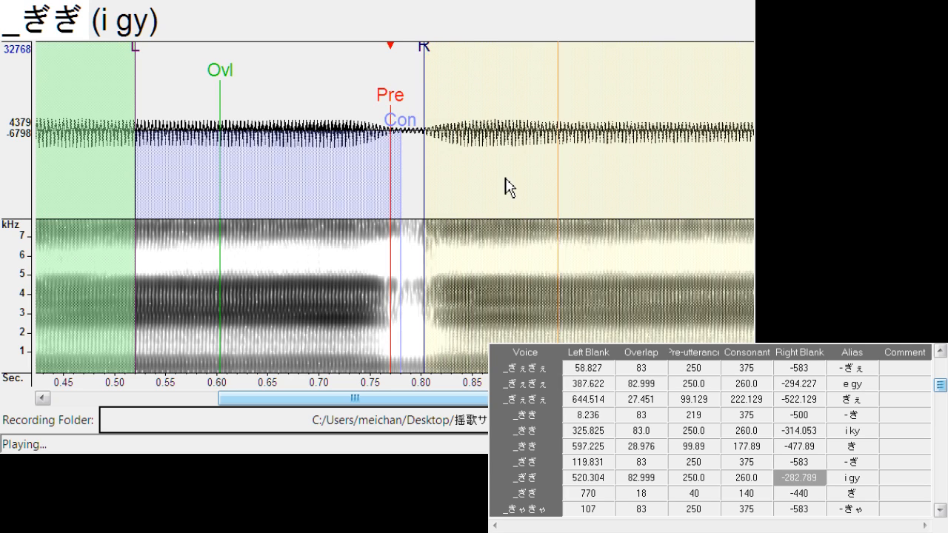
Align "ぎ" with left blank about 776.1 and overlap about 13.3, and "- きゃ" with left blank about 148.8 and right blank about -510.8
key(Down)
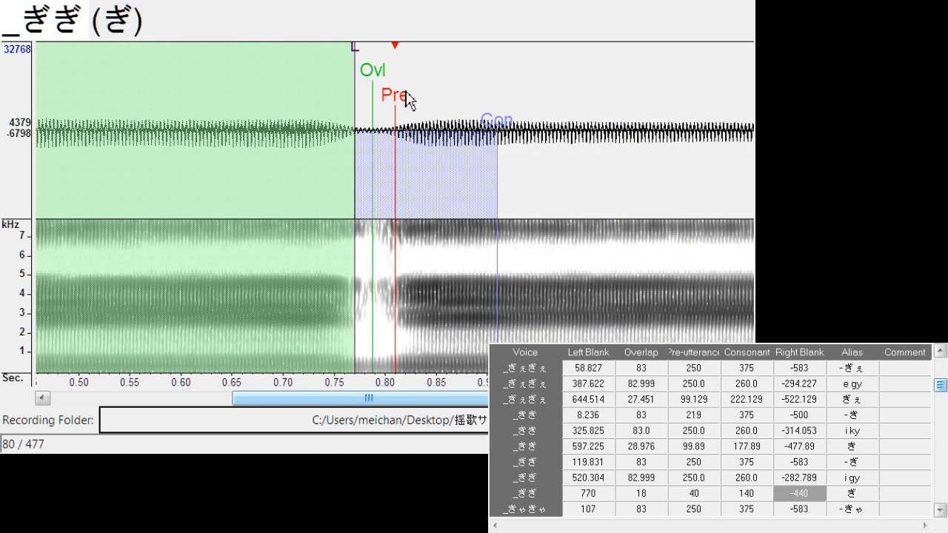
drag(401, 99, 404, 102)
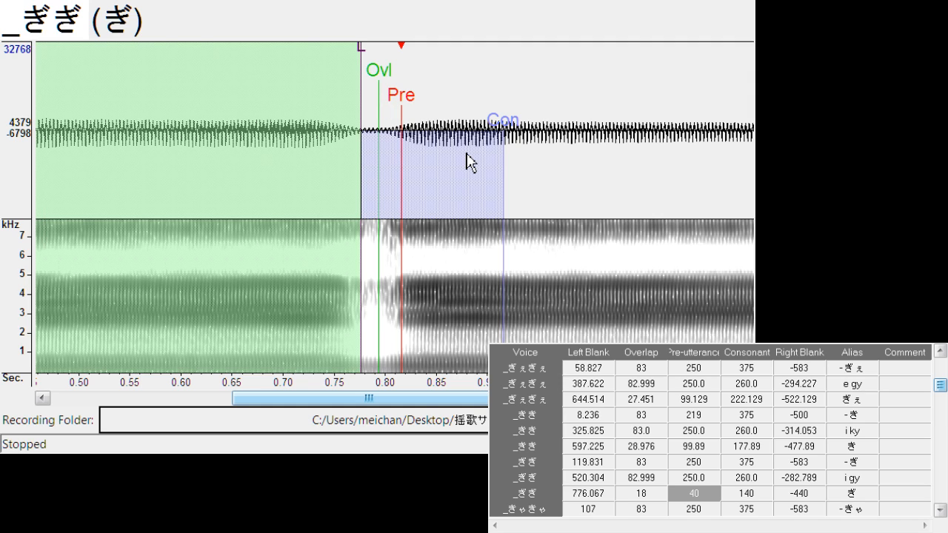
mouse_move(385, 68)
mouse_down()
mouse_move(376, 79)
mouse_move(398, 100)
mouse_move(443, 111)
mouse_move(441, 120)
mouse_up()
key(Down)
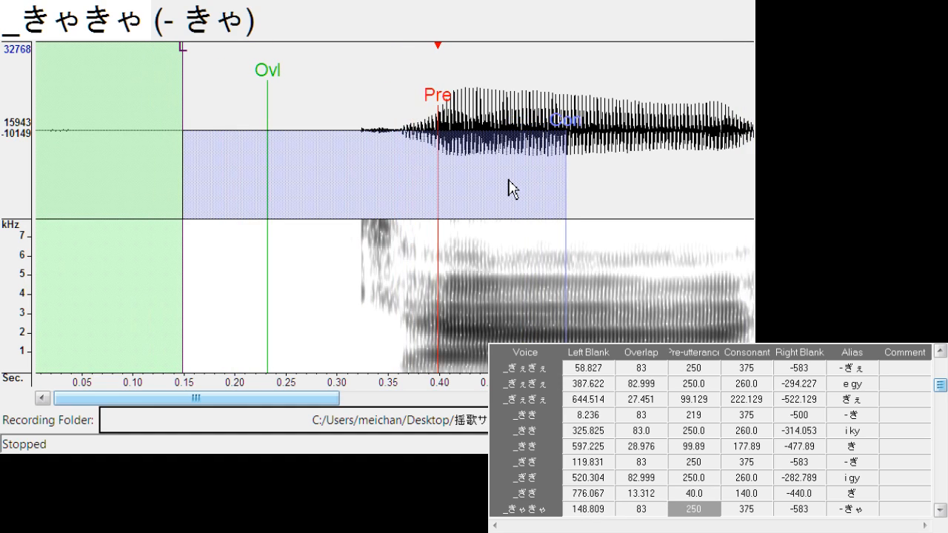
drag(329, 400, 395, 400)
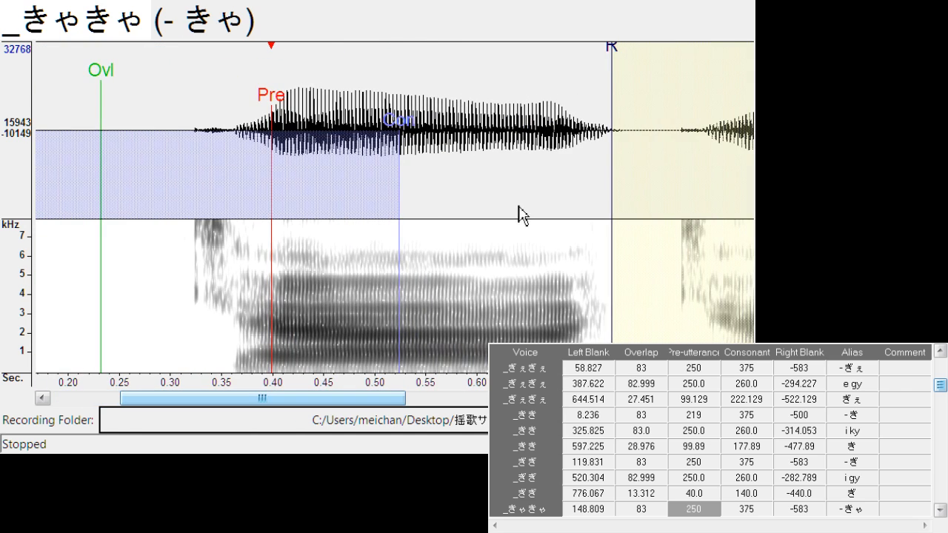
drag(607, 56, 540, 68)
Align "a ky" with left blank about 476.1 and right blank about -318.6, and "きゃ" with left blank about 746.7 and overlap about 29.7
key(Down)
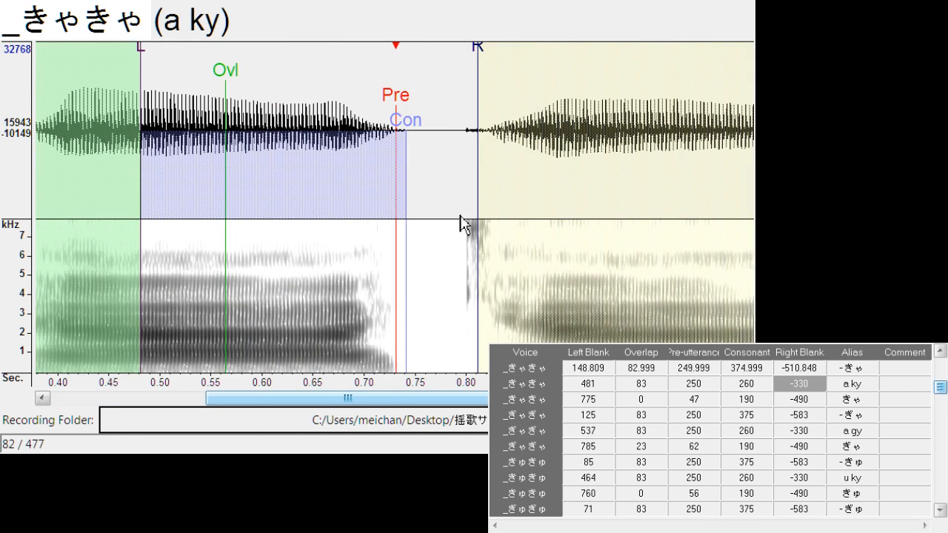
drag(398, 113, 393, 114)
drag(478, 59, 464, 72)
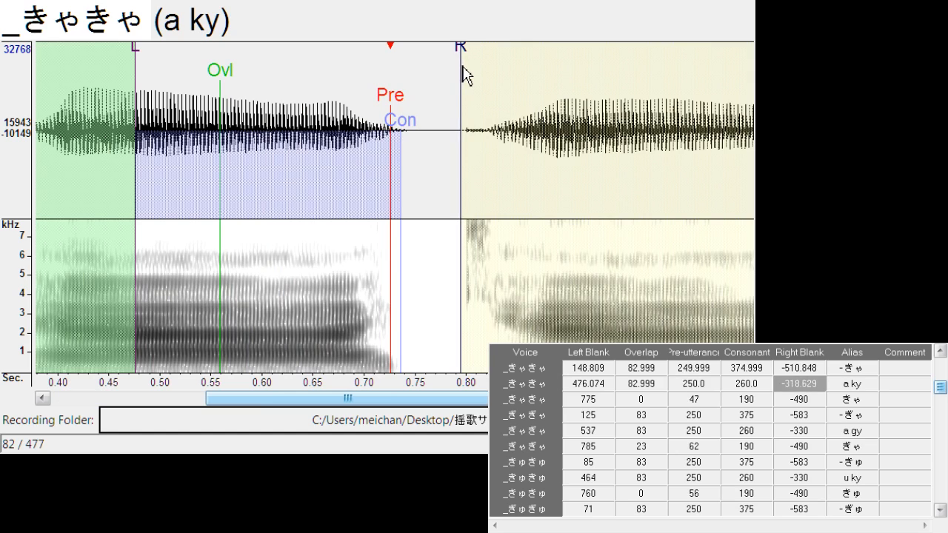
key(Down)
drag(403, 111, 437, 111)
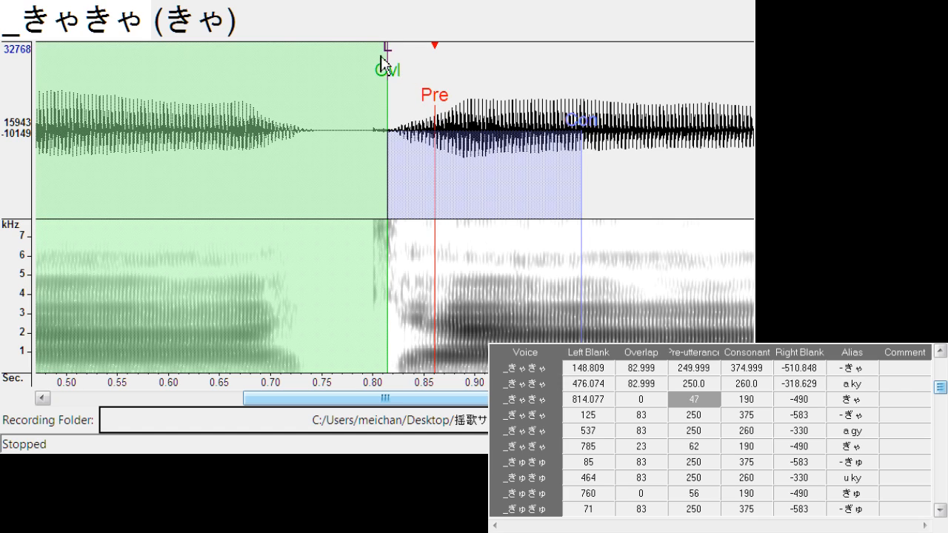
drag(381, 53, 320, 71)
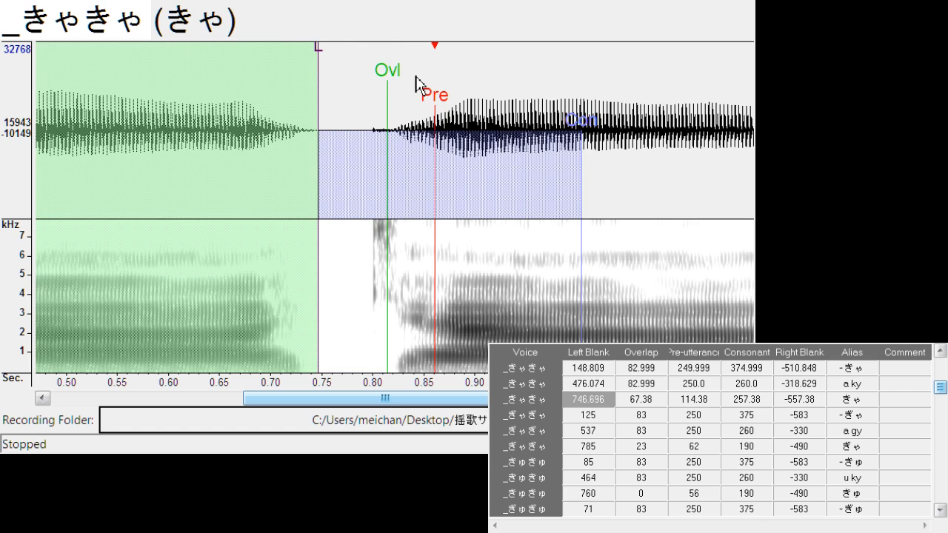
drag(388, 78, 351, 84)
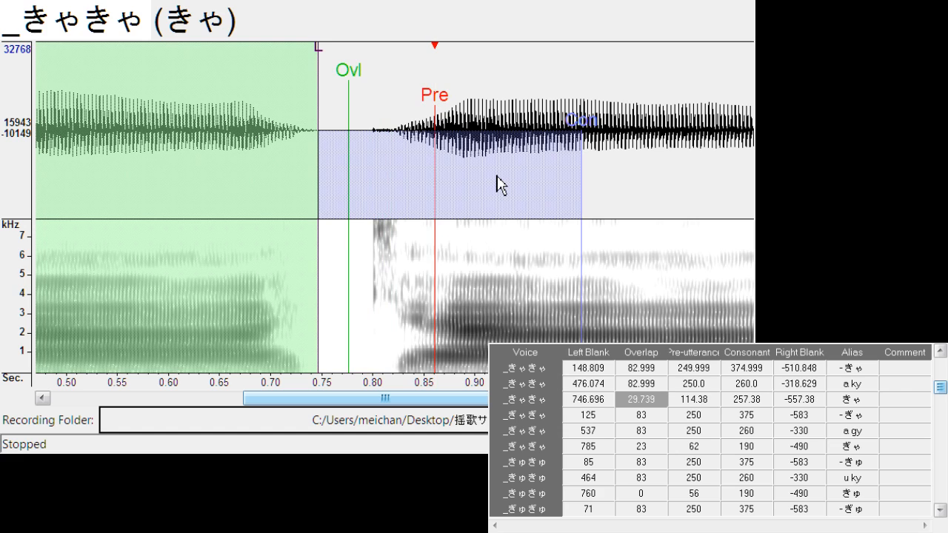
Shift "- ぎゃ" to a left blank of about 149.6, and align "a gy" with left blank about 528.7 and right blank about -296.5
key(Down)
drag(405, 113, 423, 108)
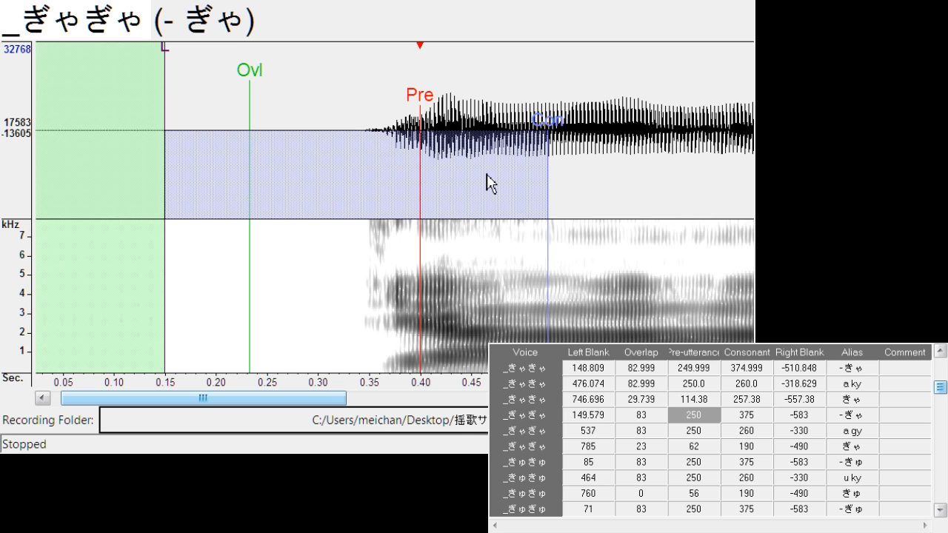
key(Down)
drag(396, 100, 387, 101)
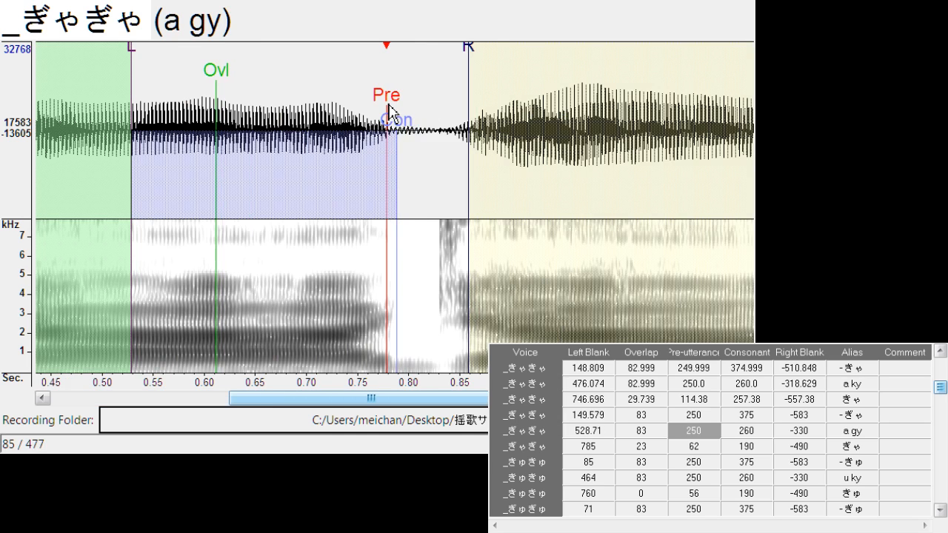
mouse_move(469, 52)
mouse_down()
mouse_move(445, 69)
mouse_move(433, 110)
mouse_move(398, 119)
mouse_move(433, 120)
mouse_move(440, 103)
mouse_up()
Align "ぎゃ" with a left blank of about 791.7 and overlap about 25.9, and shift "- きゅ" to a left blank of about 109.9
key(Down)
mouse_move(381, 74)
mouse_down()
mouse_move(345, 64)
mouse_move(368, 96)
mouse_move(407, 102)
mouse_up()
key(Down)
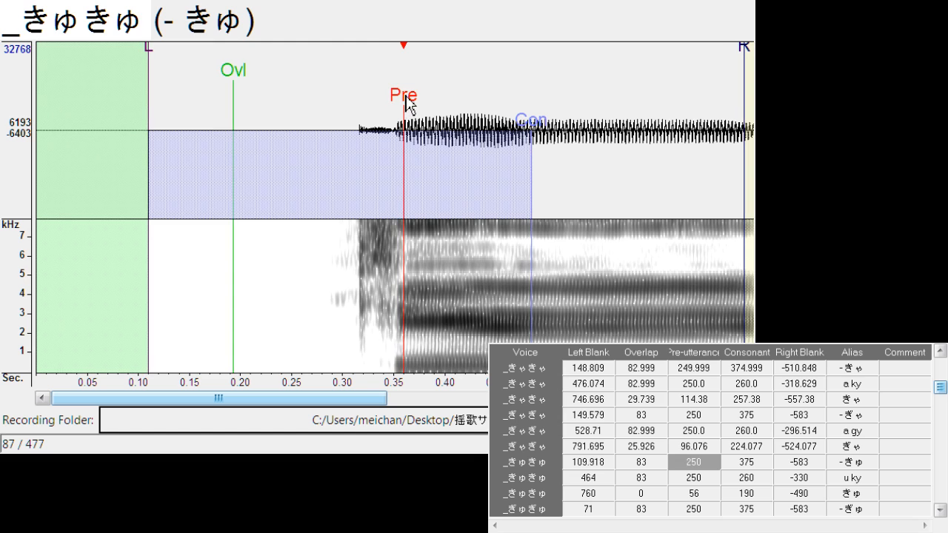
Align "u ky" with left blank about 460.1 and right blank about -314.8, and "きゅ" with left blank about 738.4 and overlap about 22.1
key(Down)
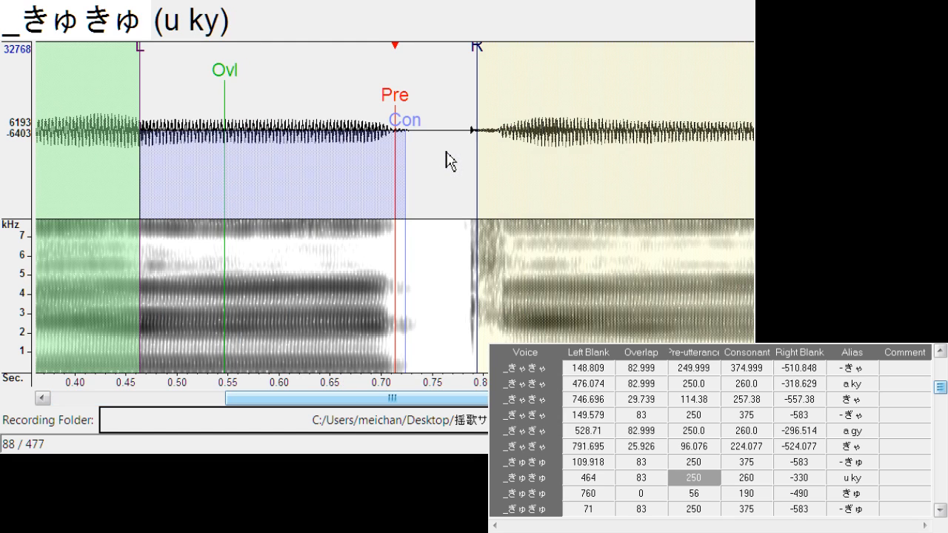
drag(398, 111, 393, 113)
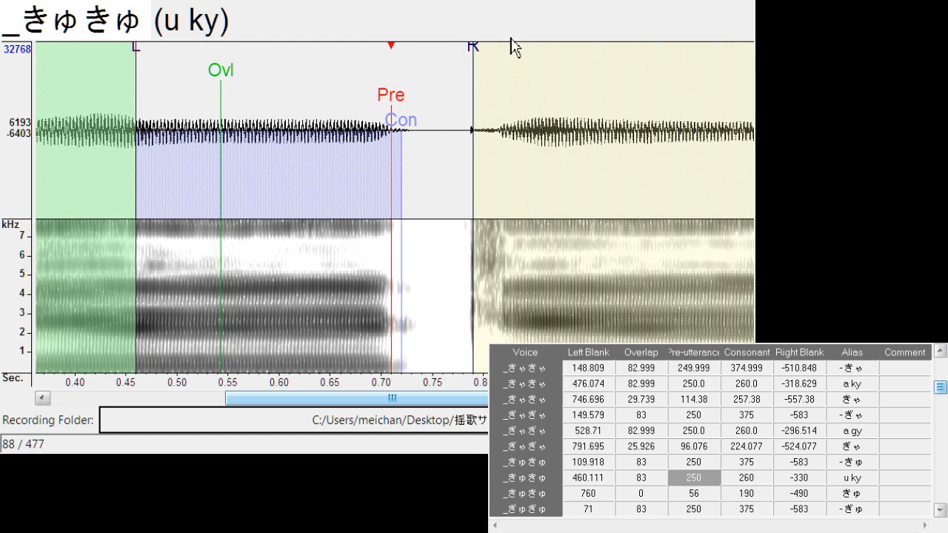
drag(483, 60, 457, 67)
key(Down)
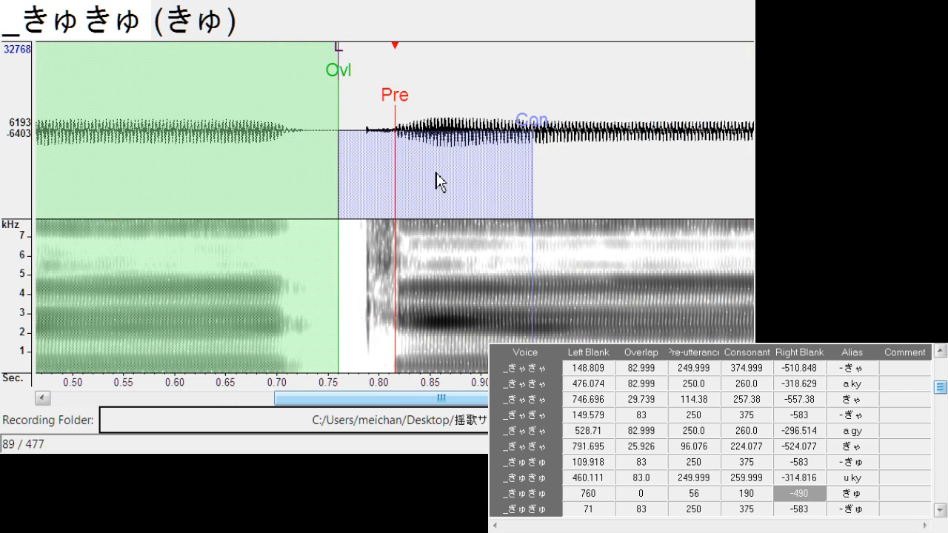
drag(396, 101, 405, 105)
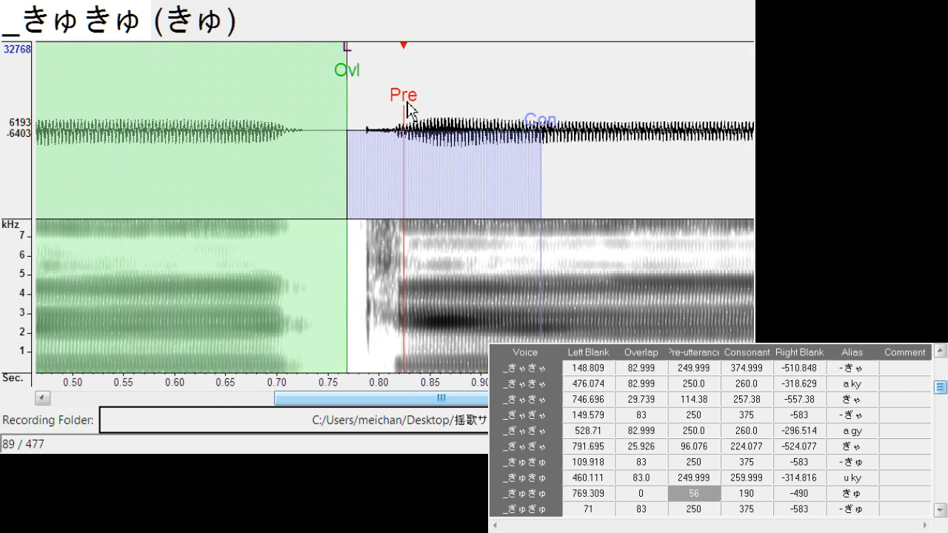
mouse_move(347, 58)
mouse_down()
mouse_move(315, 52)
mouse_move(339, 71)
mouse_up()
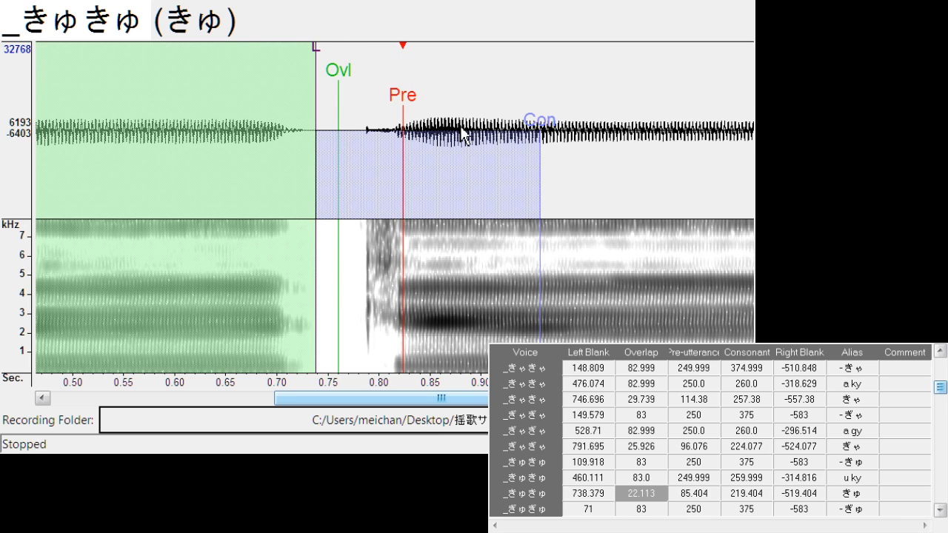
Shift "- ぎゅ" to a left blank of about 87.8, and align "u gy" with left blank about 489.9 and right blank about -291.2
key(Down)
drag(366, 101, 392, 112)
key(Down)
drag(471, 63, 436, 66)
Align "ぎゅ" with a left blank of about 749.0 and overlap about 25.2, and shift "- きょ" to a left blank of about 251.8
key(Down)
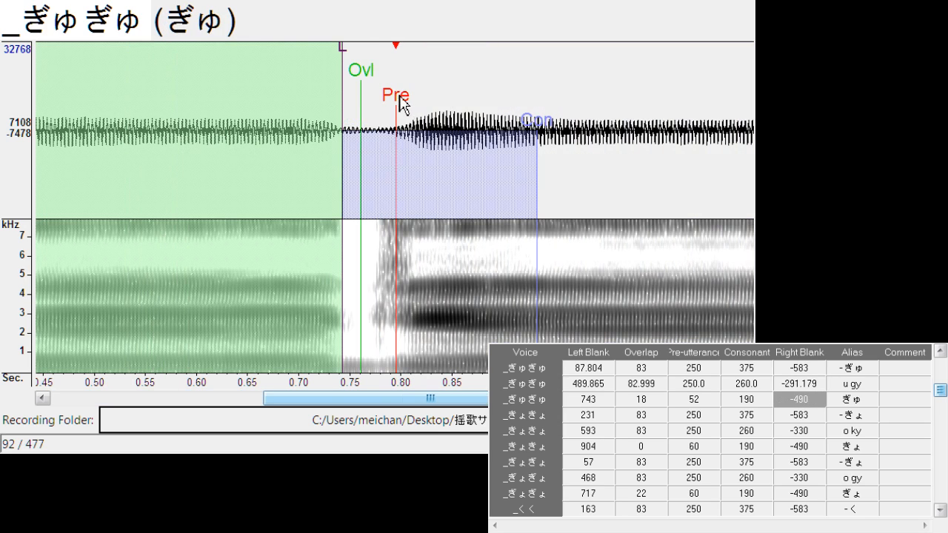
drag(401, 104, 424, 104)
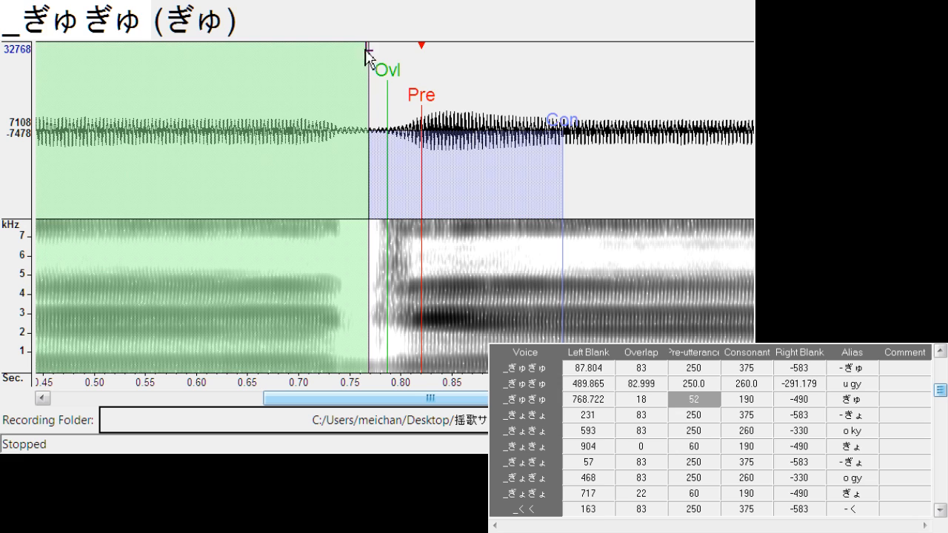
mouse_move(366, 56)
mouse_down()
mouse_move(351, 63)
mouse_move(377, 96)
mouse_move(399, 110)
mouse_move(419, 104)
mouse_up()
key(Down)
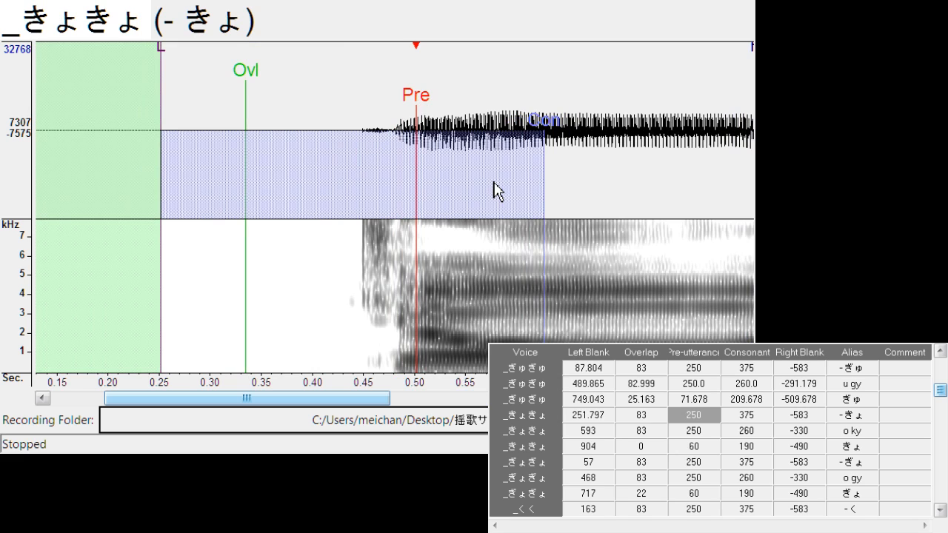
Align "o ky" with left blank about 627.9 and right blank about -298.8, and "きょ" with left blank about 889.3 and overlap about 27.5
key(Down)
mouse_move(401, 117)
mouse_down()
mouse_move(444, 109)
mouse_move(437, 125)
mouse_up()
mouse_move(511, 70)
mouse_down()
mouse_move(491, 69)
mouse_move(480, 83)
mouse_up()
key(Down)
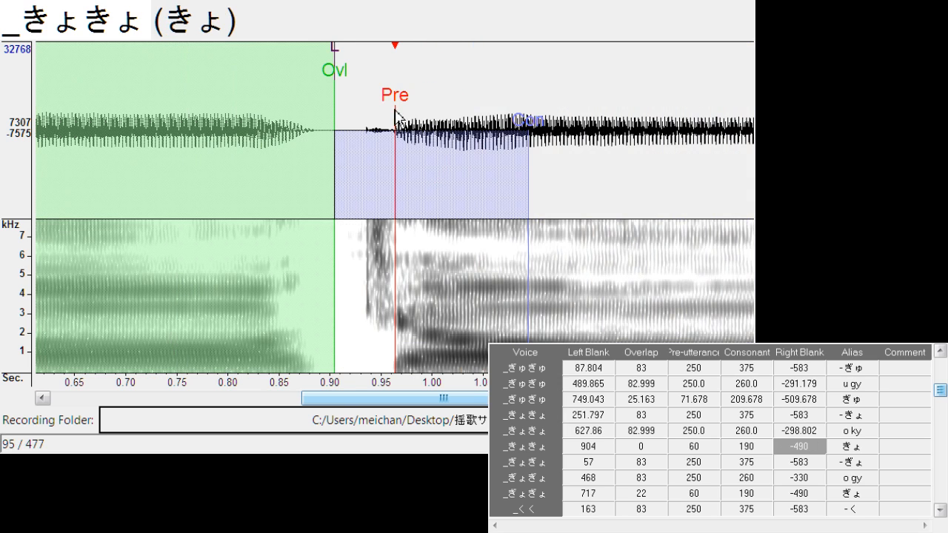
drag(398, 115, 412, 108)
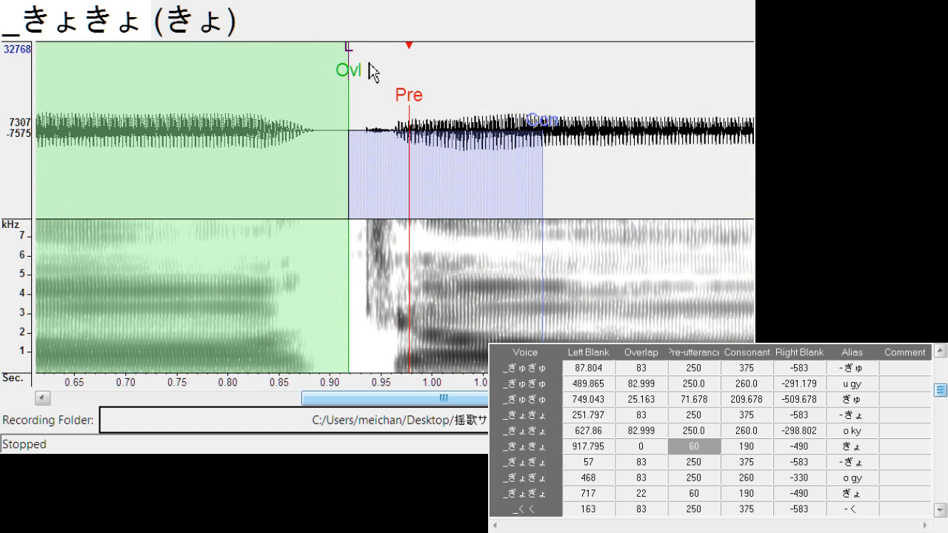
mouse_move(349, 52)
mouse_down()
mouse_move(325, 54)
mouse_move(319, 70)
mouse_move(380, 111)
mouse_up()
Shift "- ぎょ" to a left blank of about 83.2, and align "o gy" with left blank about 462.4 and right blank about -295.8
key(Down)
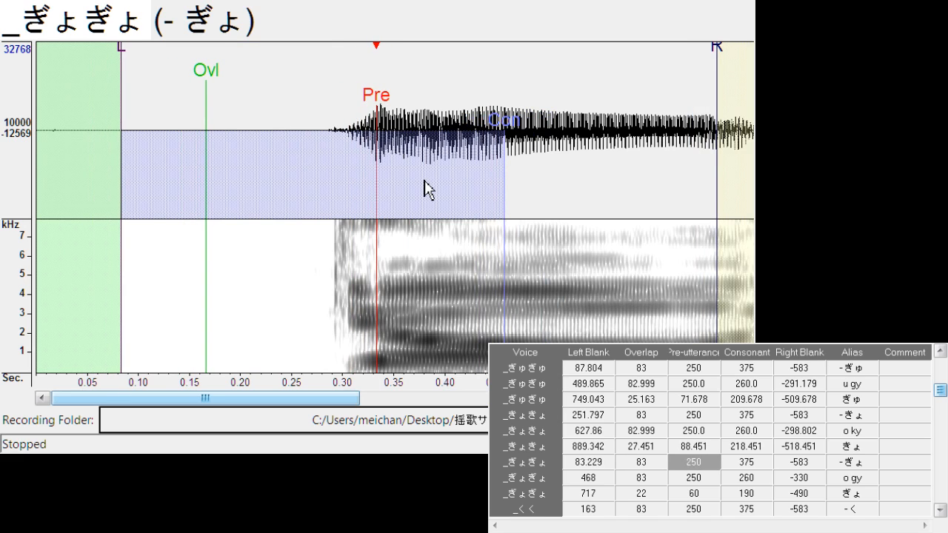
key(Down)
drag(397, 111, 391, 109)
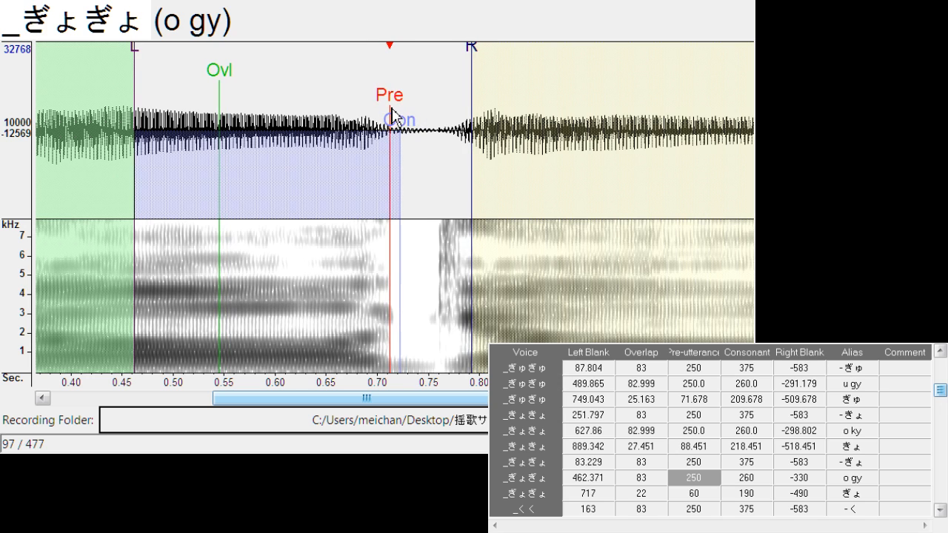
mouse_move(471, 72)
mouse_down()
mouse_move(438, 68)
mouse_move(430, 89)
mouse_move(469, 148)
mouse_up()
Align "ぎょ" with a left blank of about 726.1 and overlap about 16.8, and shift "- く" to a left blank of about 177.0
key(Down)
mouse_move(368, 68)
mouse_down()
mouse_move(341, 63)
mouse_move(363, 93)
mouse_up()
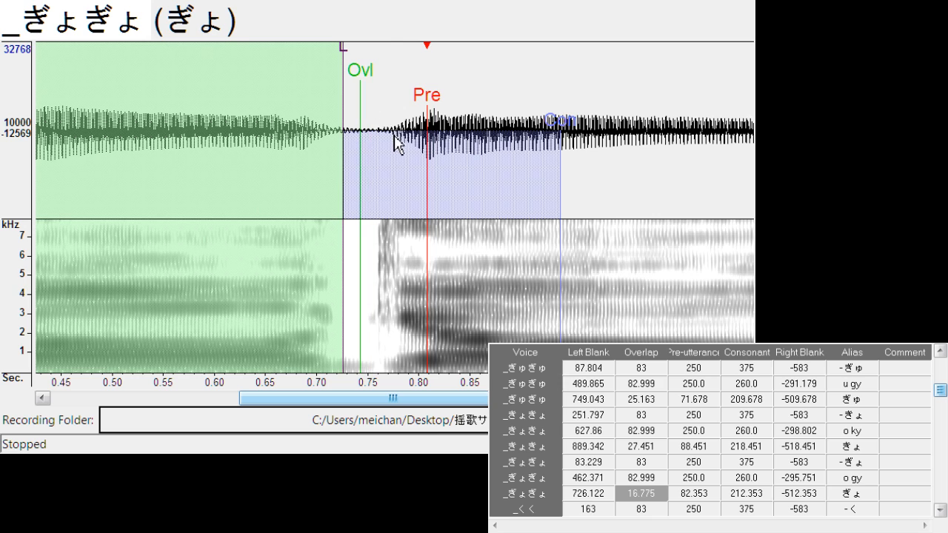
key(Down)
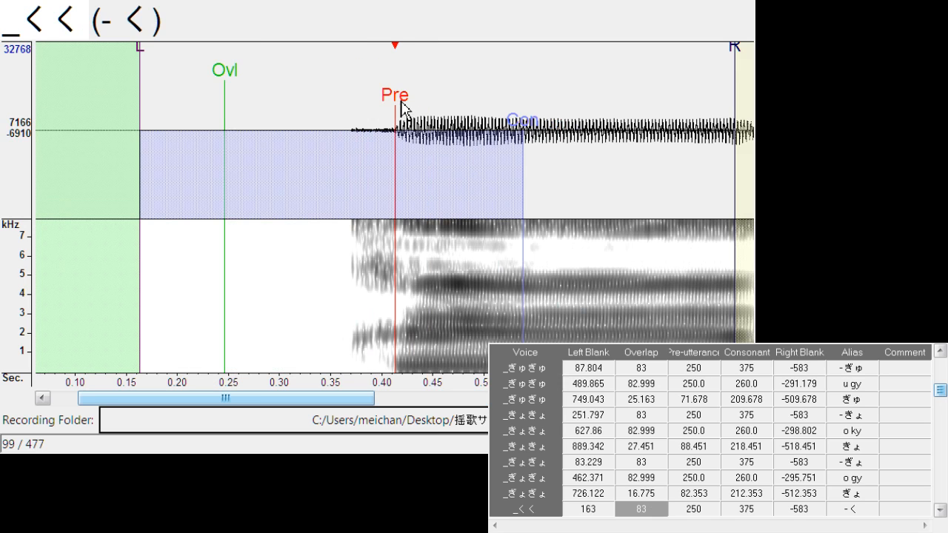
mouse_move(401, 109)
mouse_down()
mouse_move(419, 109)
mouse_move(401, 115)
mouse_up()
Align "u k" with left blank about 528.0 and right blank about -304.1, and "く" with left blank about 786.4 and overlap about 26.7
key(Down)
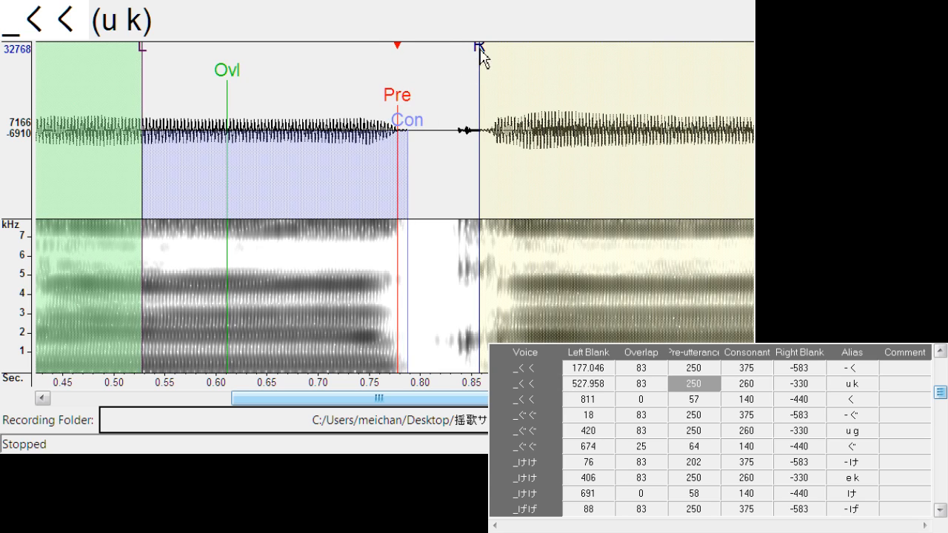
drag(480, 52, 455, 60)
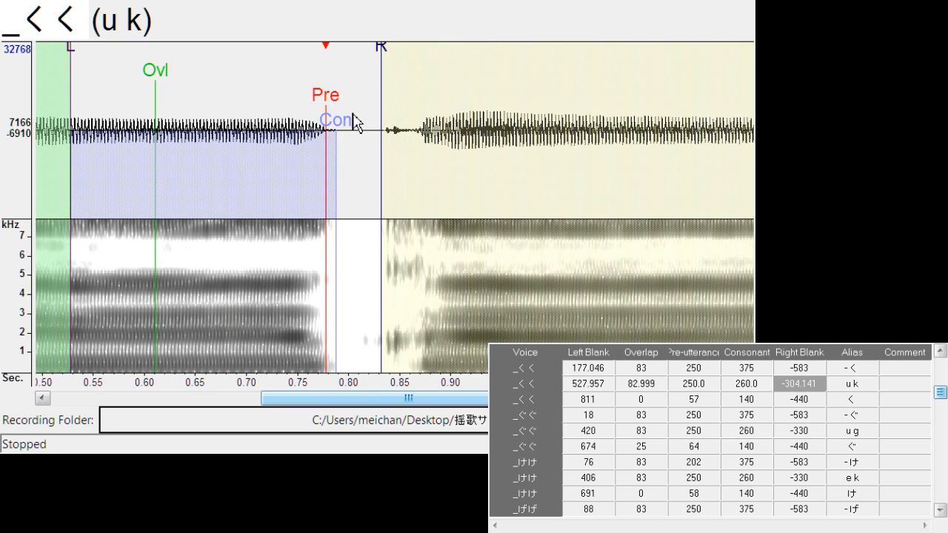
key(Down)
drag(396, 107, 407, 112)
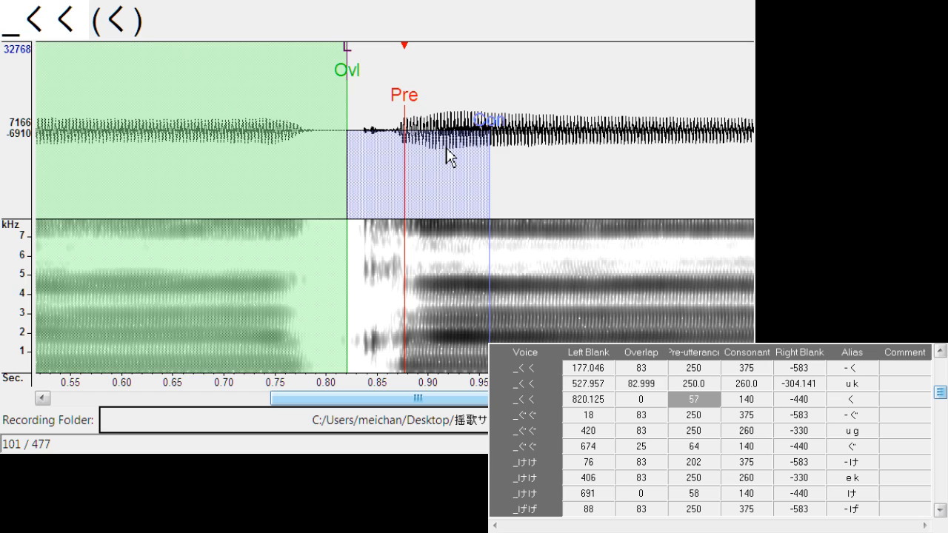
mouse_move(350, 60)
mouse_down()
mouse_move(317, 64)
mouse_move(340, 75)
mouse_up()
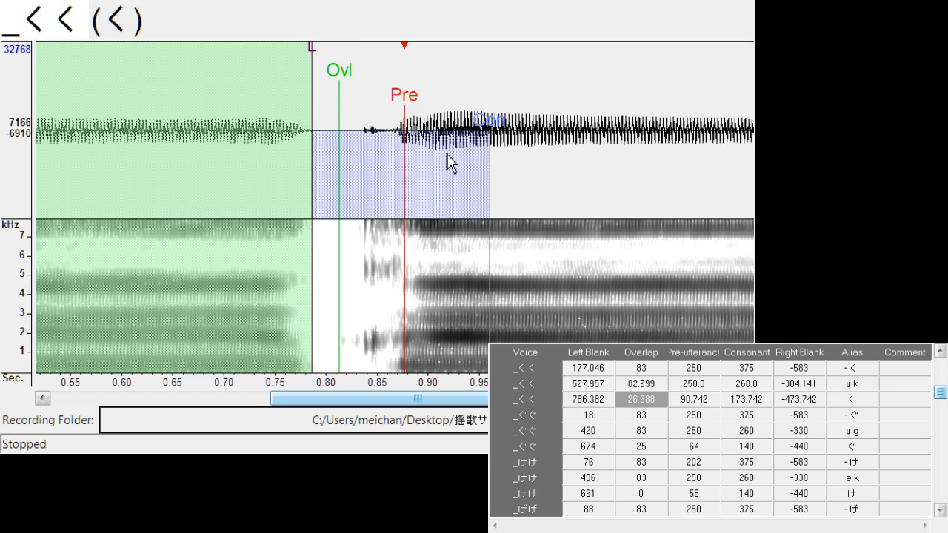
Shift "- ぐ" to a left blank of about 37.5, and align "u g" with left blank about 418.1 and right blank about -300.3
key(Down)
drag(311, 106, 330, 106)
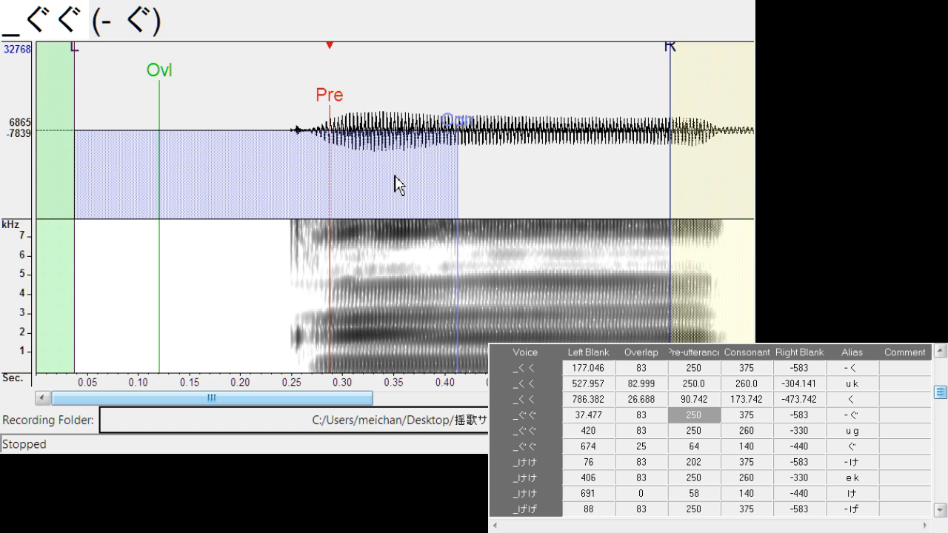
key(Down)
drag(398, 111, 395, 112)
mouse_move(478, 50)
mouse_down()
mouse_move(451, 79)
mouse_move(446, 112)
mouse_move(400, 99)
mouse_move(410, 100)
mouse_up()
Align "ぐ" with a left blank of about 678.1 and overlap about 20.6, and shift "- け" to a left blank of about 100.7
key(Down)
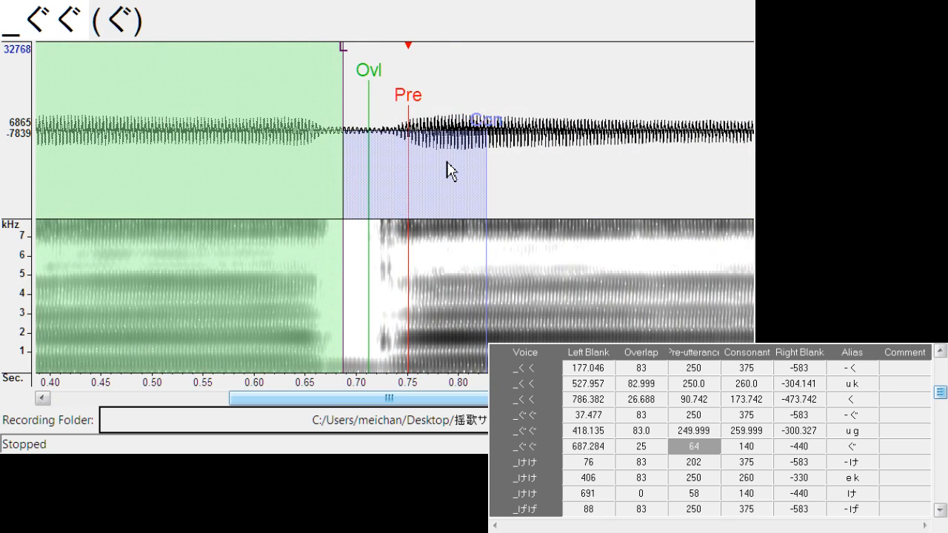
drag(414, 99, 417, 100)
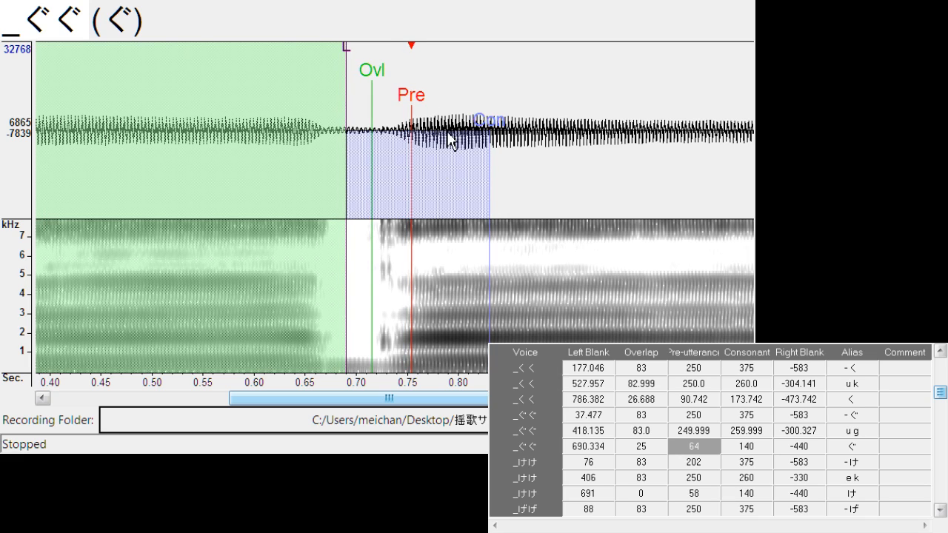
mouse_move(348, 65)
mouse_down()
mouse_move(335, 63)
mouse_move(371, 104)
mouse_move(350, 107)
mouse_up()
key(Down)
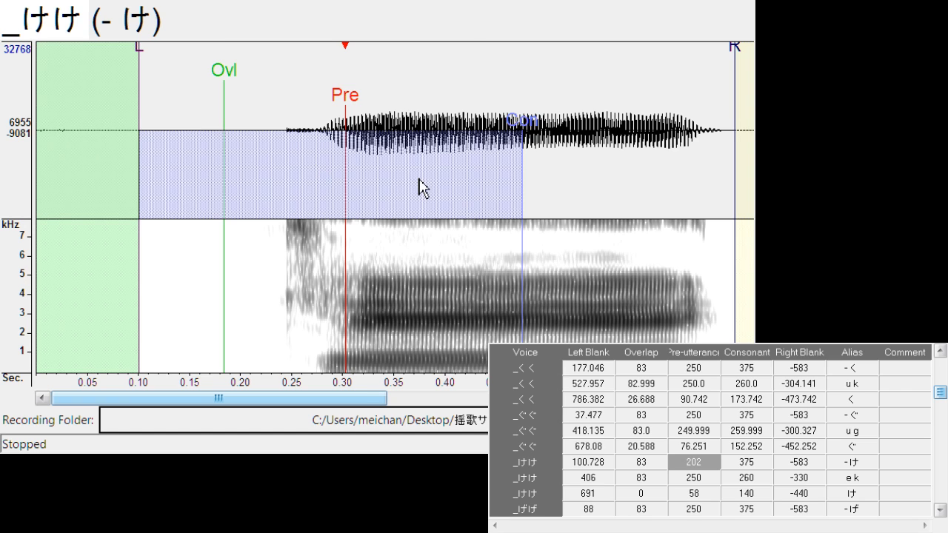
Align "e k" with left blank about 399.8 and right blank about -309.5, and "け" with left blank about 678.9 and overlap about 18.3
key(Down)
drag(401, 128, 393, 117)
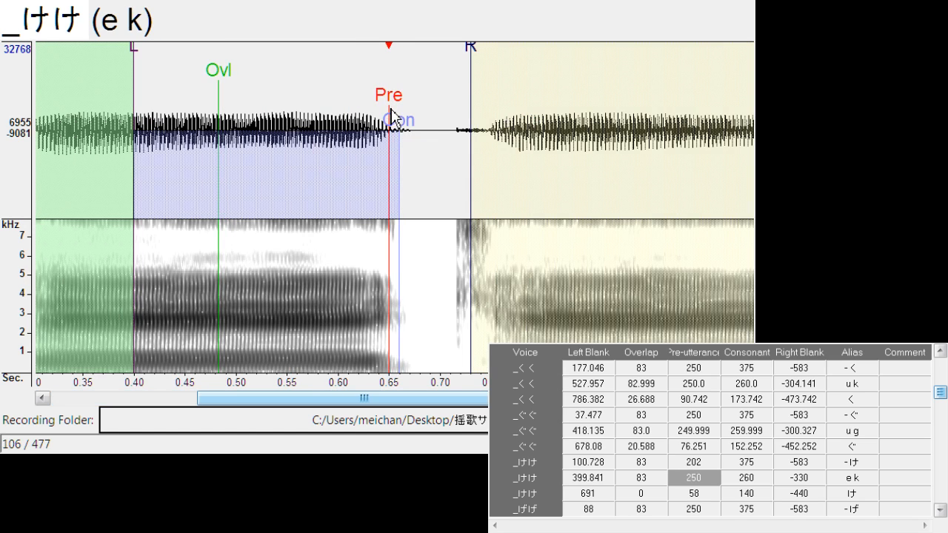
drag(467, 65, 455, 66)
key(Down)
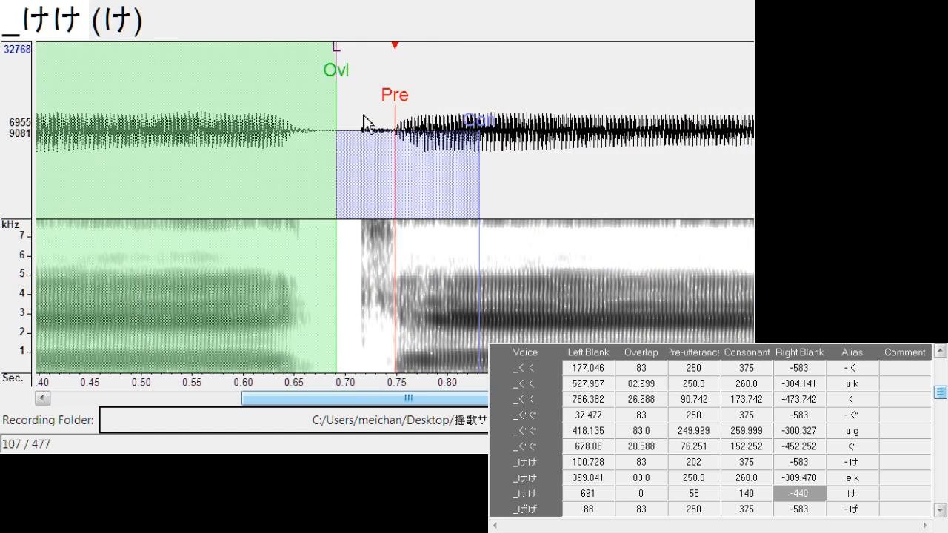
drag(401, 101, 421, 109)
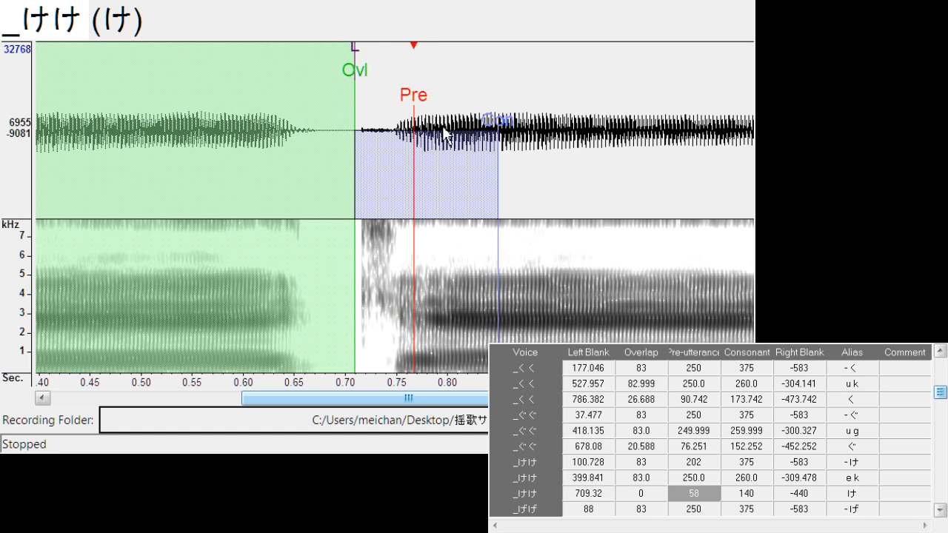
mouse_move(354, 47)
mouse_down()
mouse_move(333, 68)
mouse_move(343, 87)
mouse_up()
Shift "- げ" to a left blank of about 113.7, and align "e g" with left blank about 477.6 and right blank about -288.9
key(Down)
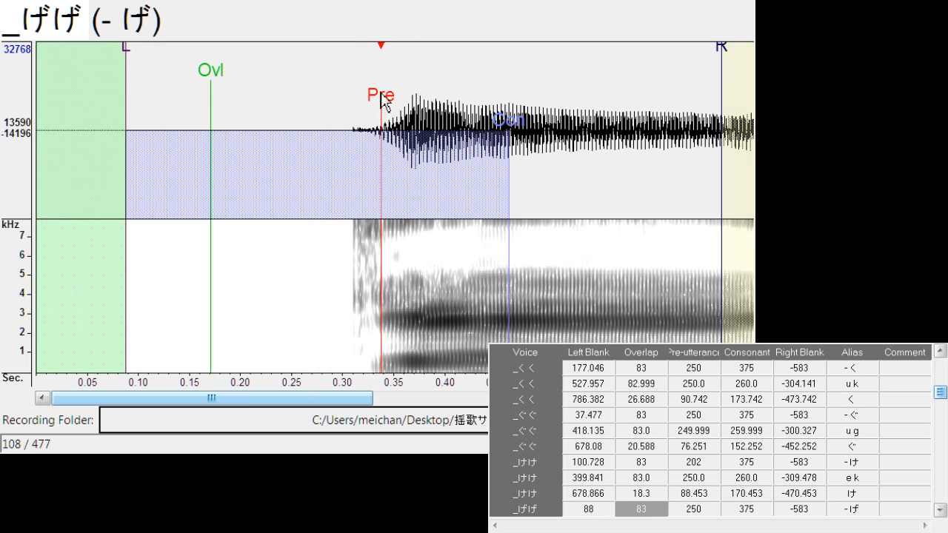
drag(385, 96, 408, 94)
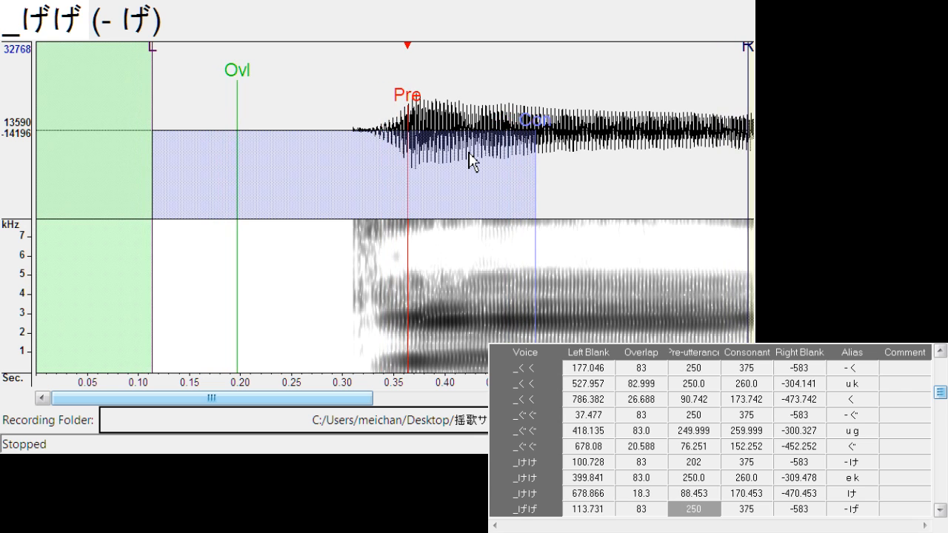
key(Down)
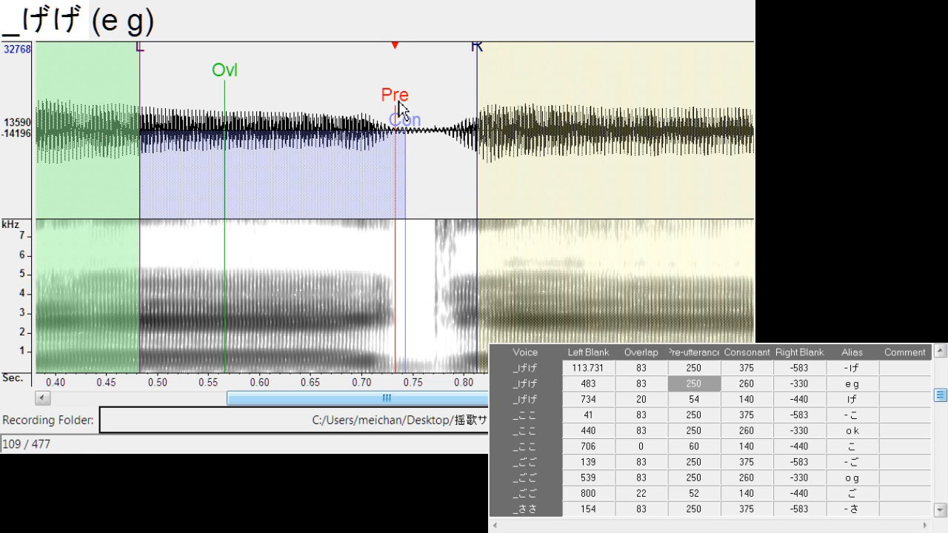
drag(399, 101, 392, 106)
drag(474, 64, 432, 81)
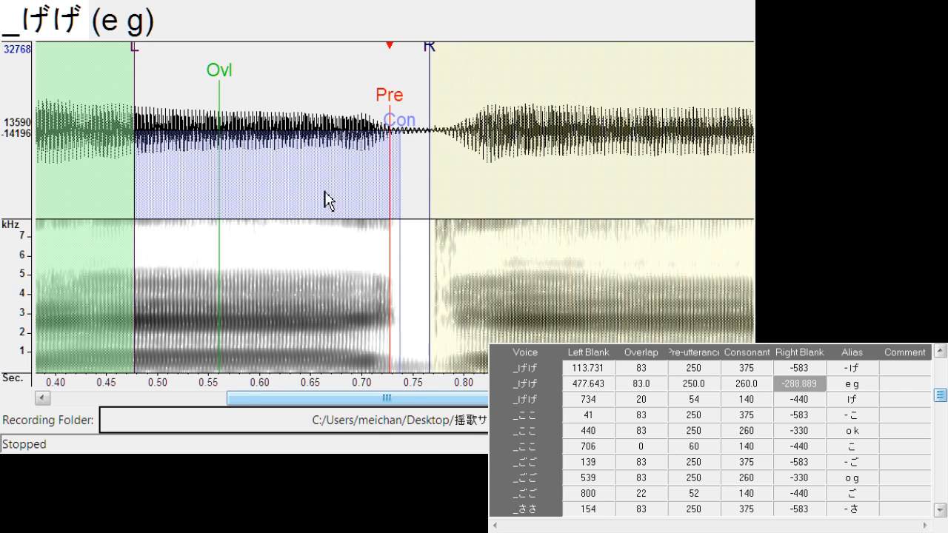
Align "げ" with left blank about 727.7, overlap about 26.7 and pre-utterance about 90.0, playing the sample to check it
key(Down)
drag(391, 100, 419, 98)
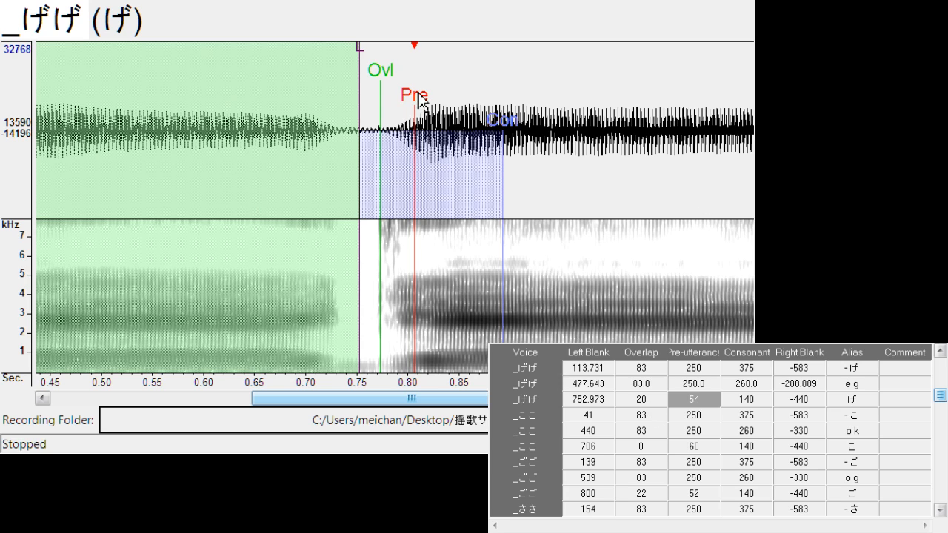
drag(419, 100, 433, 100)
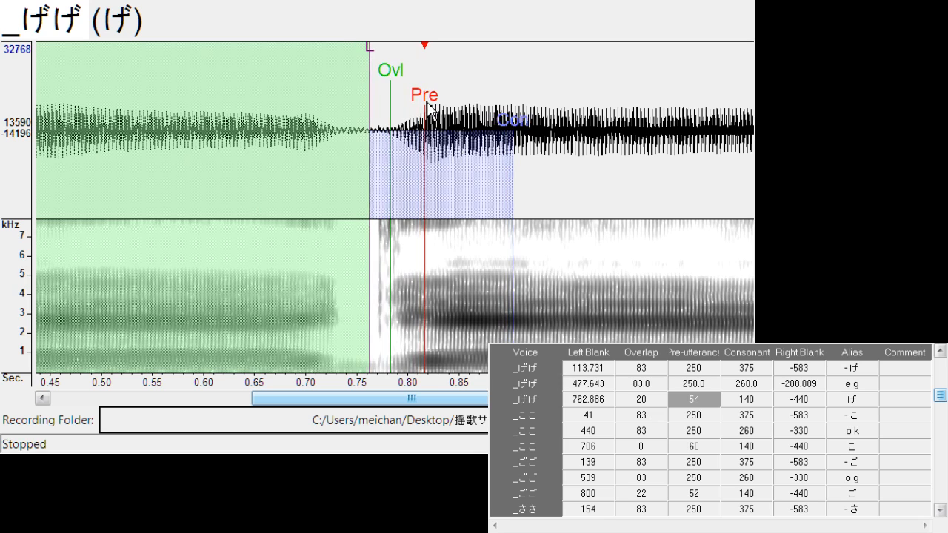
key(space)
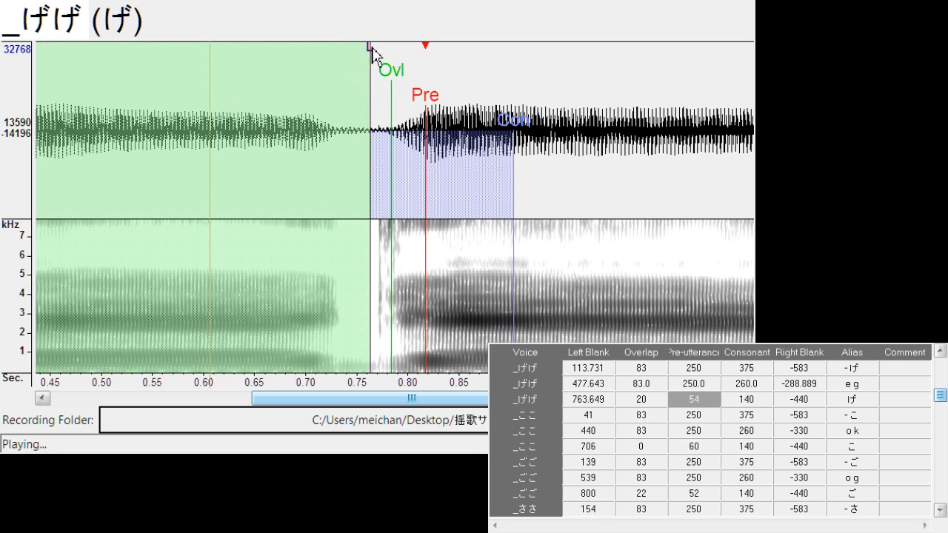
drag(370, 53, 336, 70)
drag(391, 83, 361, 94)
Shift all timing markers of "- こ" together to a left blank of about 63.4
key(Down)
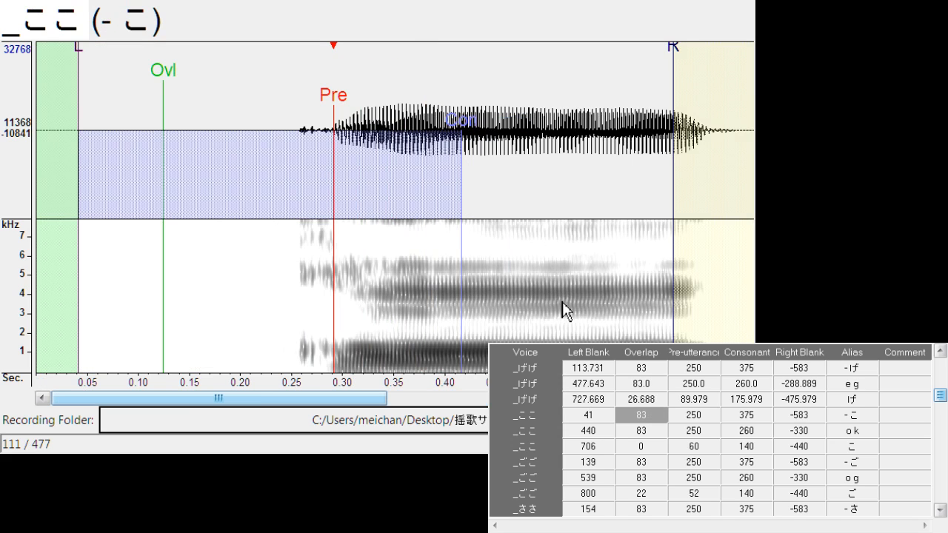
drag(337, 109, 354, 110)
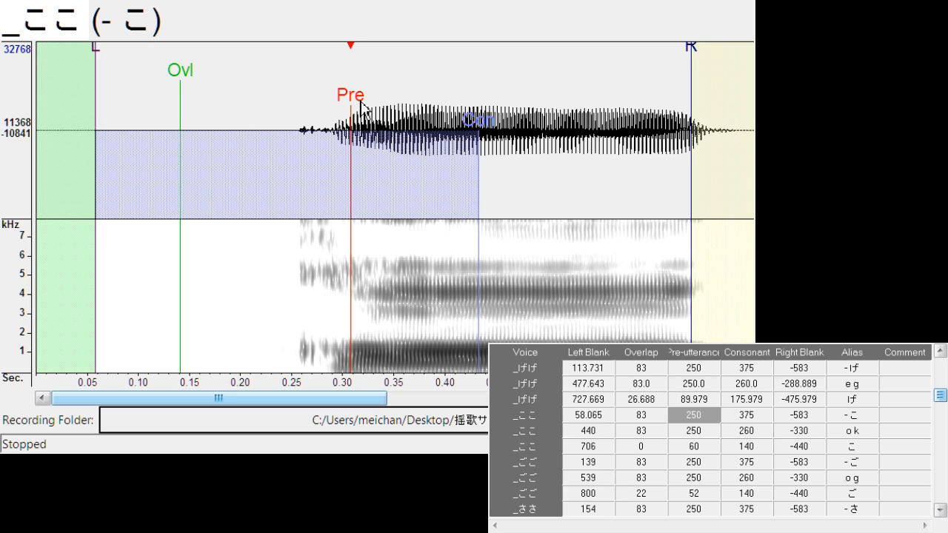
drag(358, 99, 359, 111)
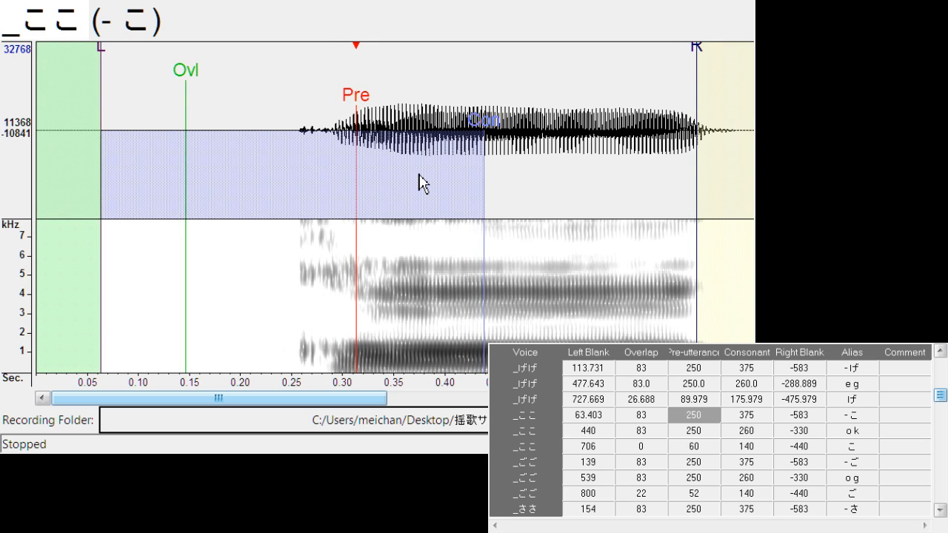
Set the right blank of "- こ" to about -545.1, and shift all markers of "o k" to a left blank of about 406.7
drag(695, 46, 660, 61)
key(Down)
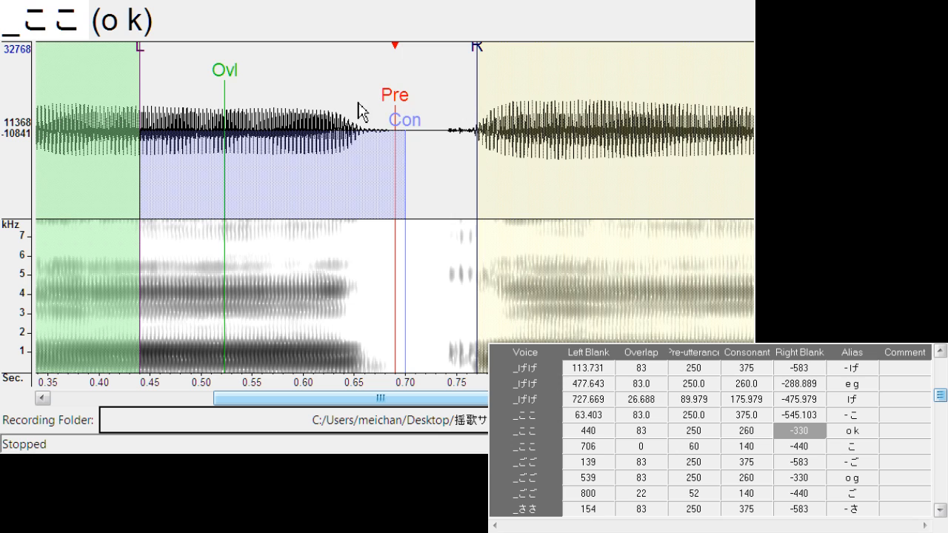
drag(396, 117, 365, 118)
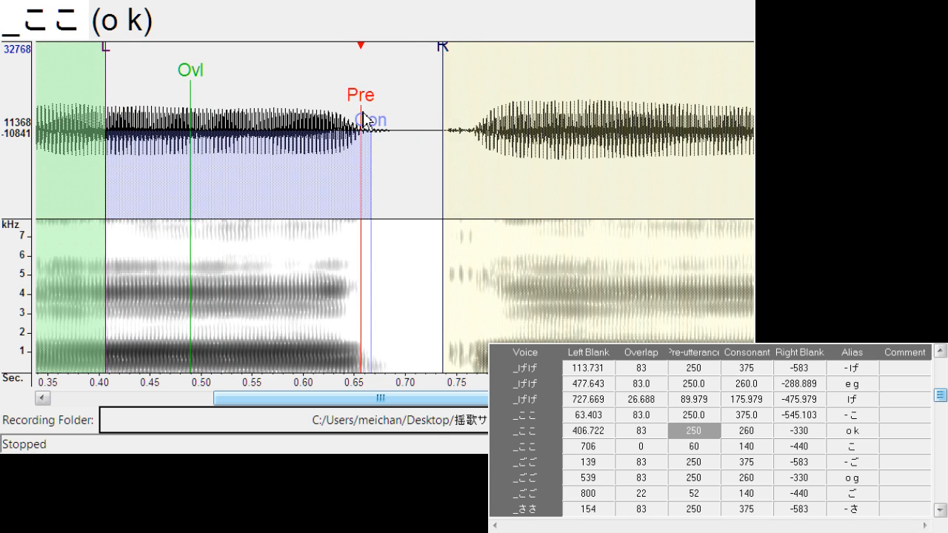
Align "こ" with left blank about 675.8, overlap about 38.1 and pre-utterance about 112.1
key(Down)
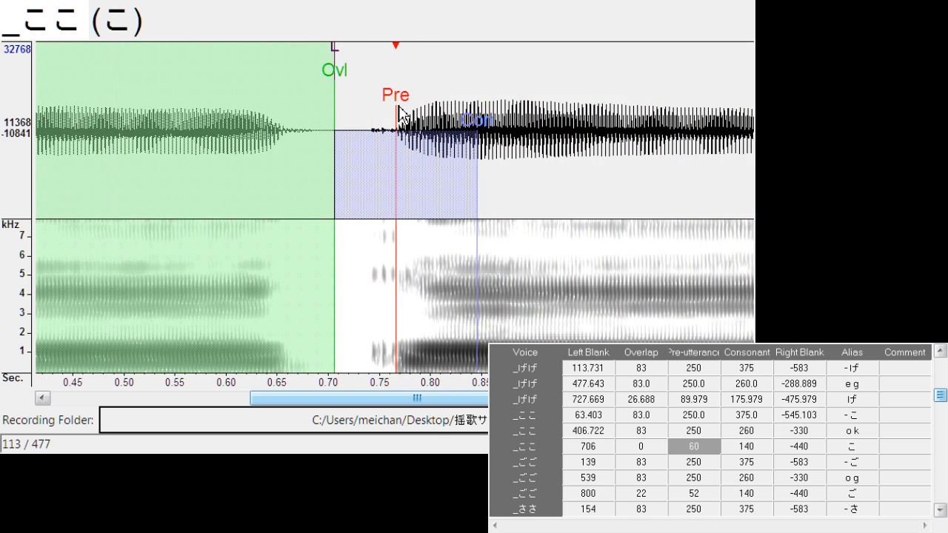
drag(398, 115, 421, 112)
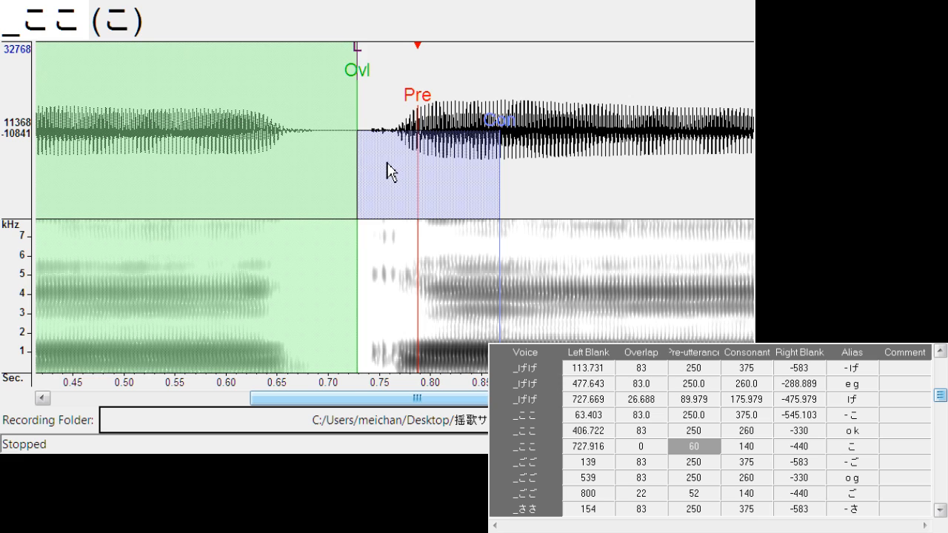
drag(356, 50, 307, 64)
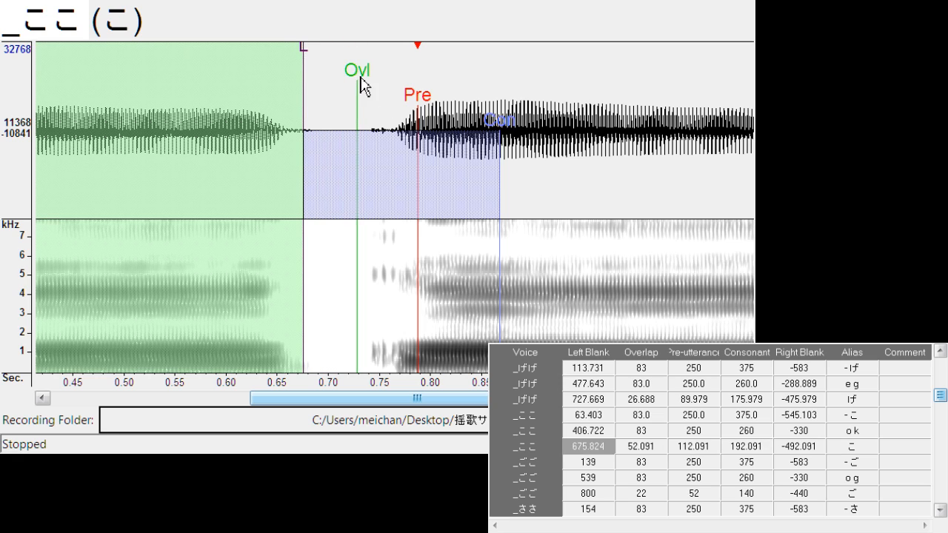
drag(359, 80, 345, 92)
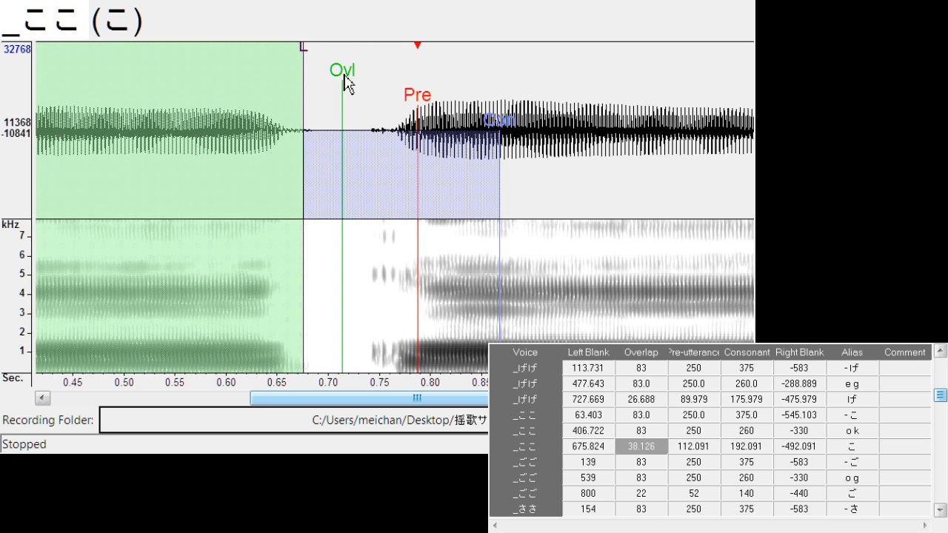
Shift "- ご" to a left blank of about 169.4, and align "o g" with left blank about 535.6 and right blank about -301.9
key(Down)
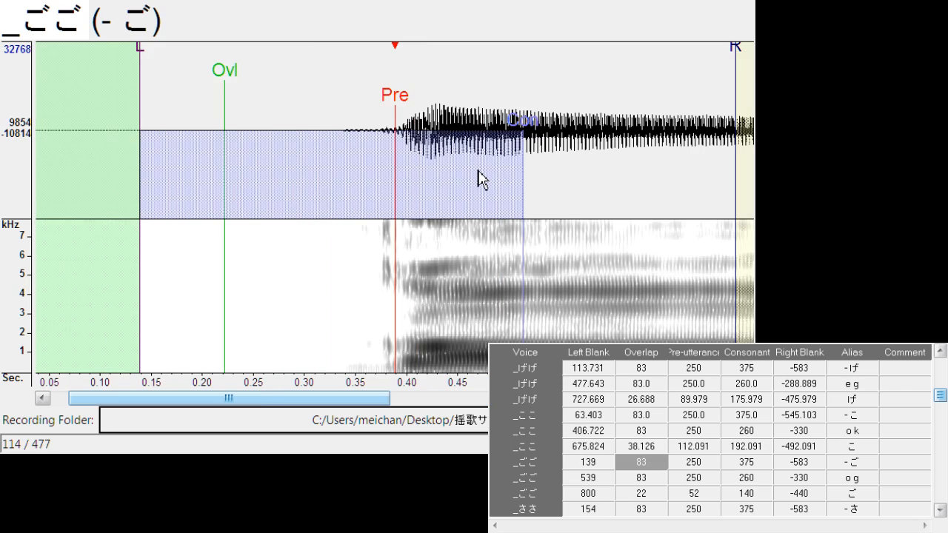
drag(409, 101, 430, 99)
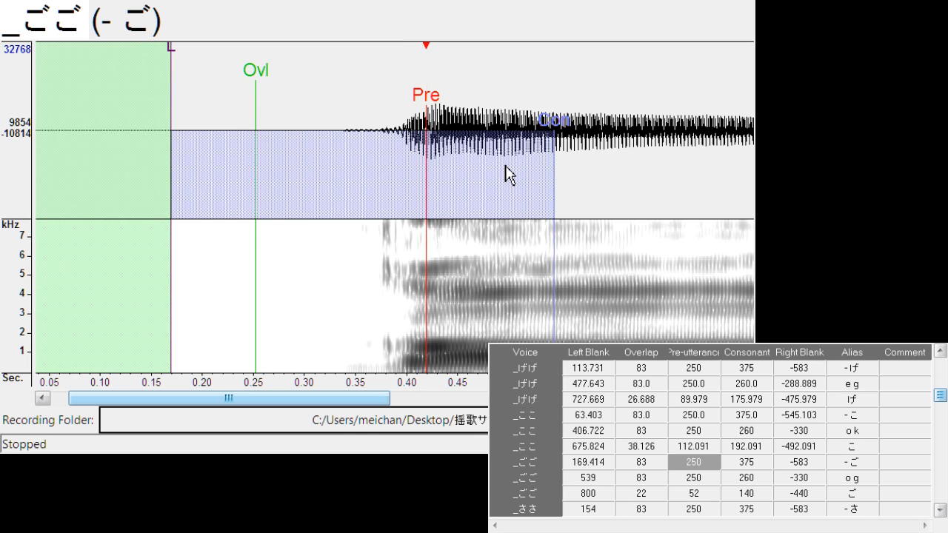
key(Down)
mouse_move(398, 103)
mouse_down()
mouse_move(406, 106)
mouse_move(395, 116)
mouse_up()
drag(477, 59, 449, 66)
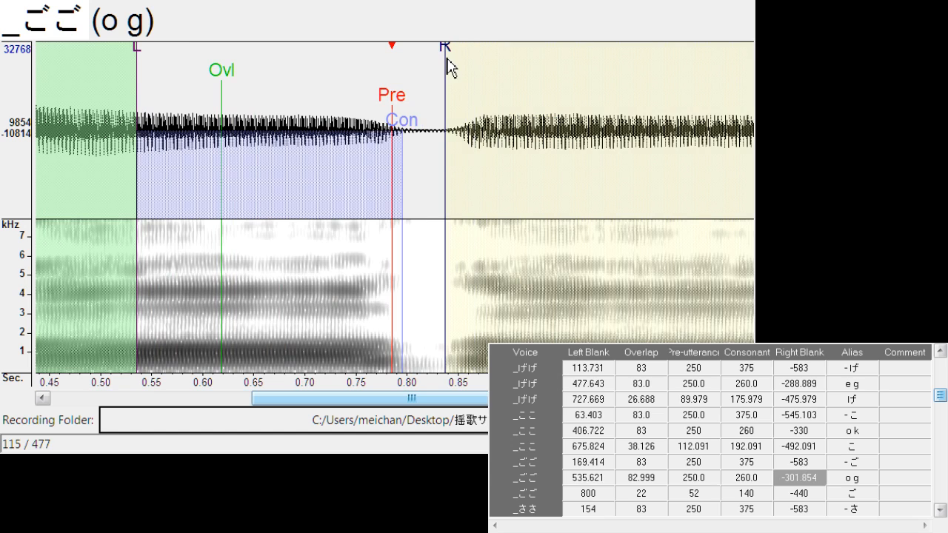
Align "ご" with left blank about 801.7, overlap about 19.1 and pre-utterance about 67.1
key(Down)
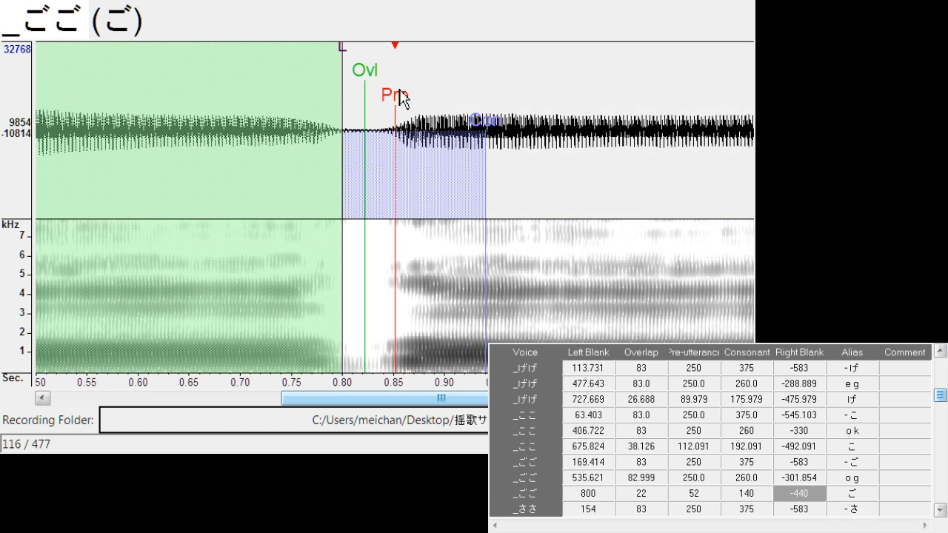
drag(402, 97, 416, 105)
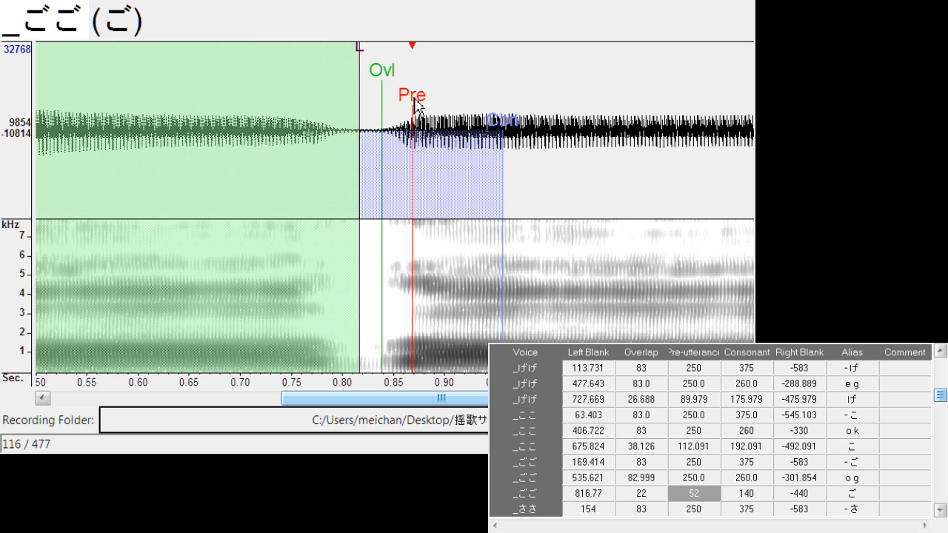
mouse_move(366, 65)
mouse_down()
mouse_move(349, 74)
mouse_move(366, 93)
mouse_up()
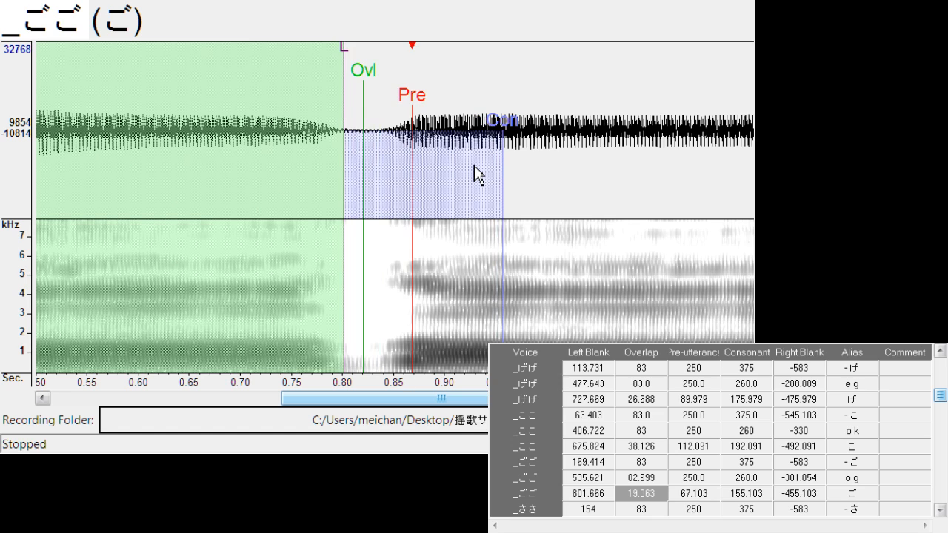
Shift "- さ" to a left blank of about 167.1, and align "a s" with left blank about 558.4 and consonant about 269.1
key(Down)
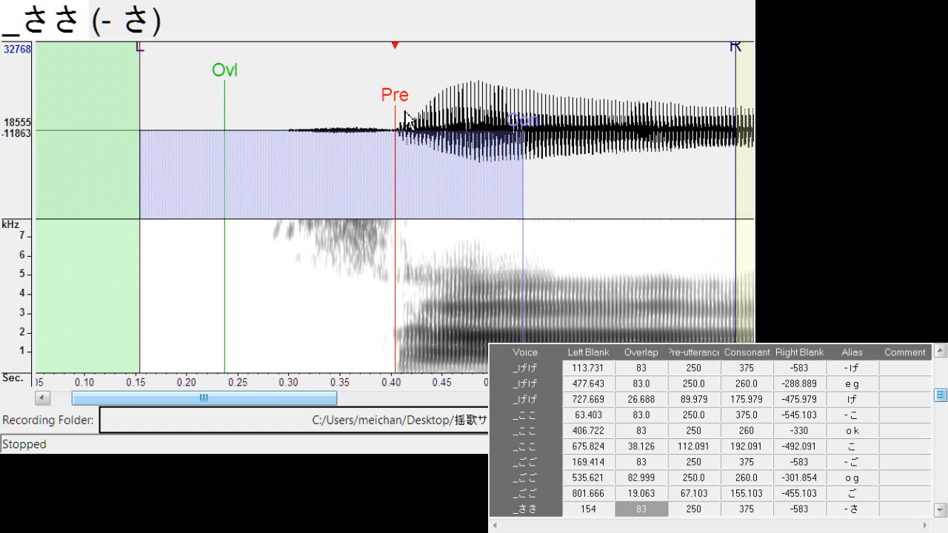
drag(402, 111, 410, 108)
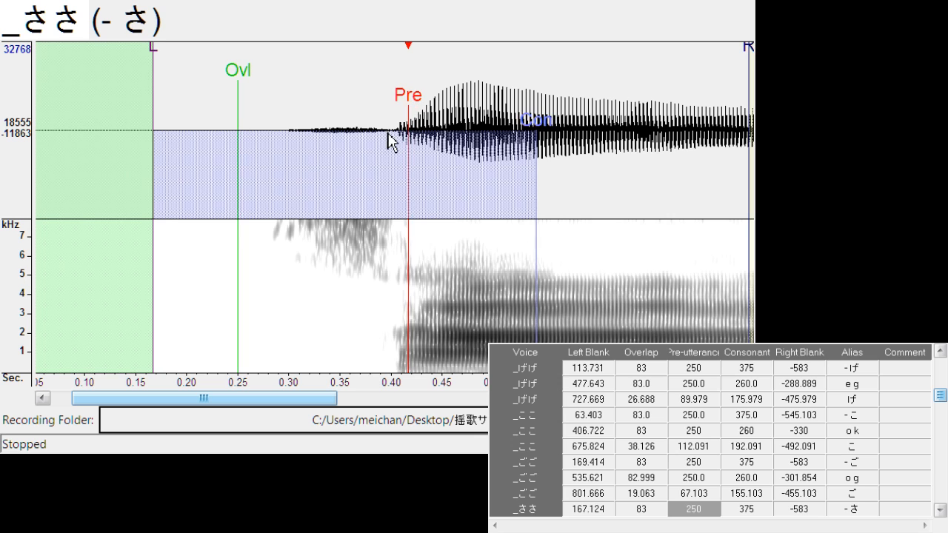
key(Down)
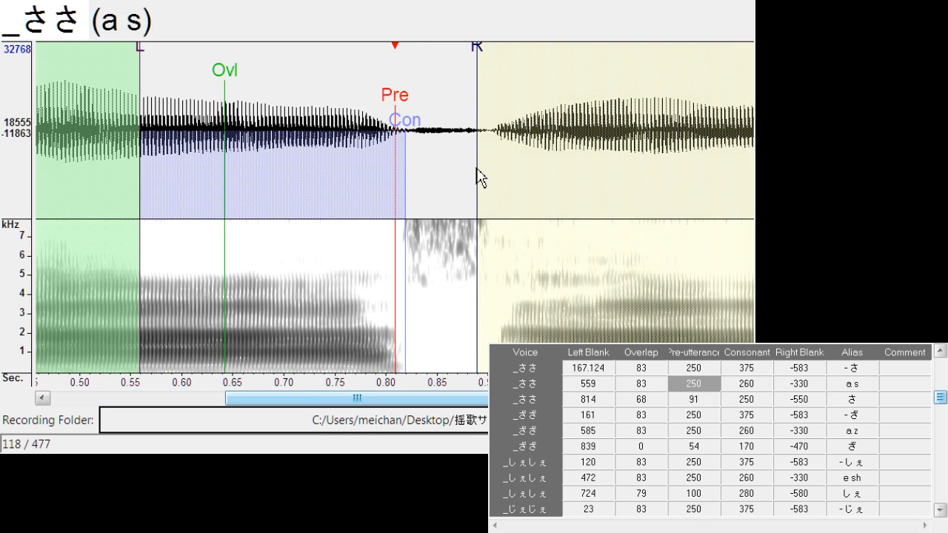
drag(395, 126, 397, 103)
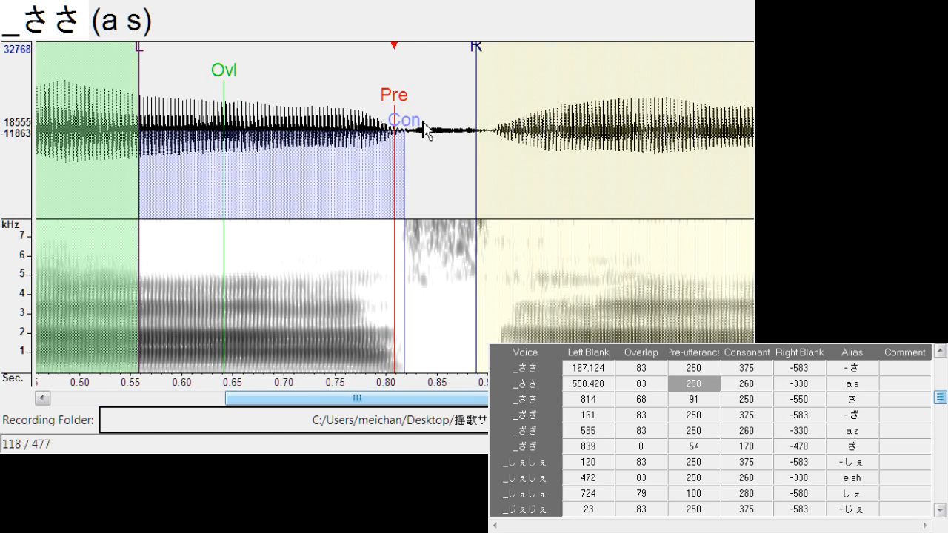
click(415, 142)
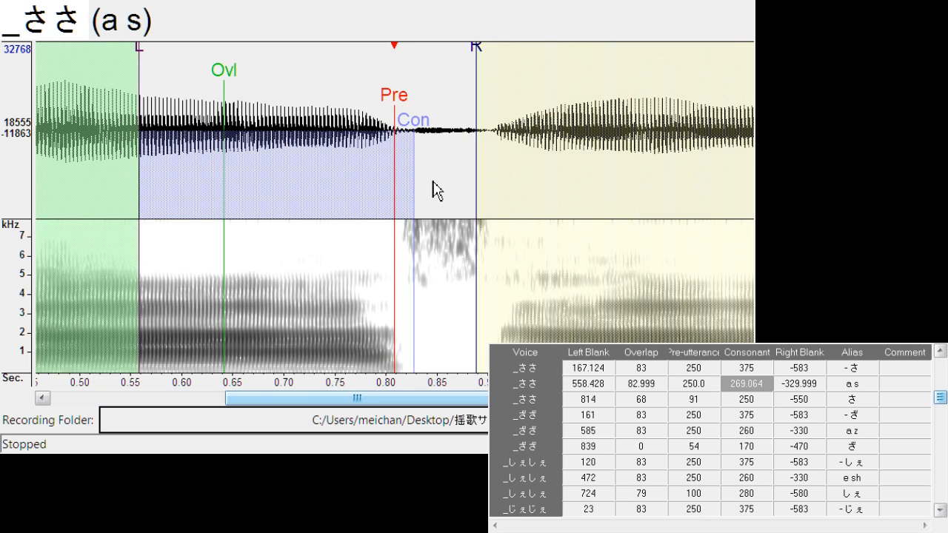
Shift all markers of "さ" to a left blank of about 824.2 and set its overlap to about 36.9
key(Down)
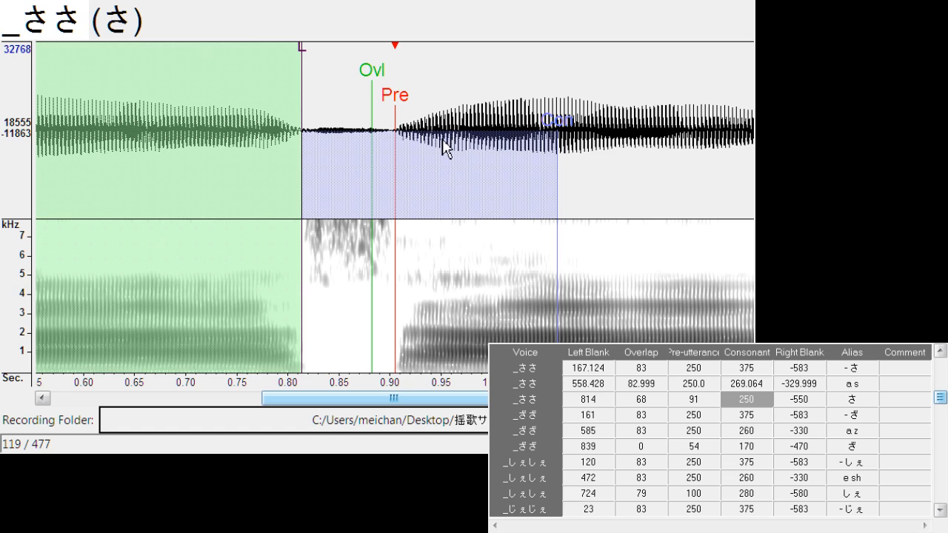
drag(397, 97, 408, 106)
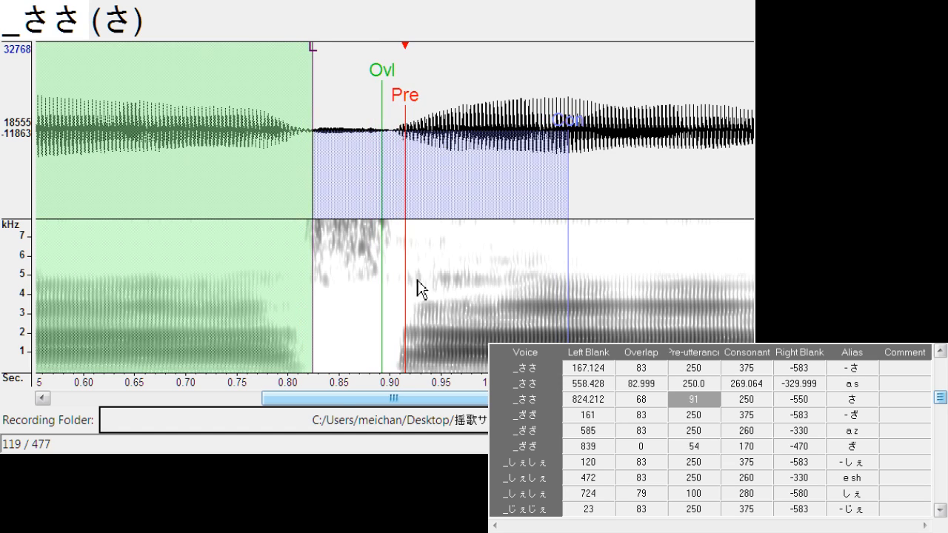
drag(403, 400, 432, 400)
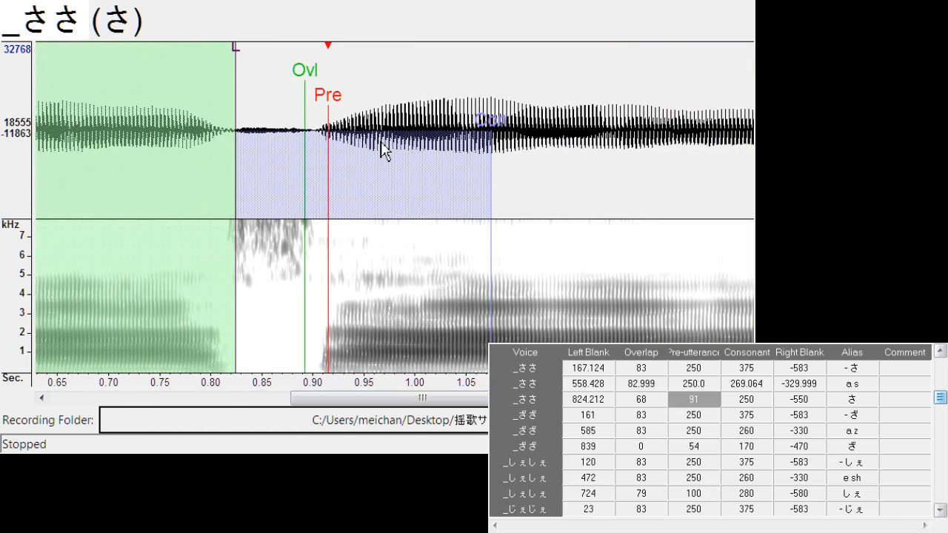
drag(303, 71, 274, 82)
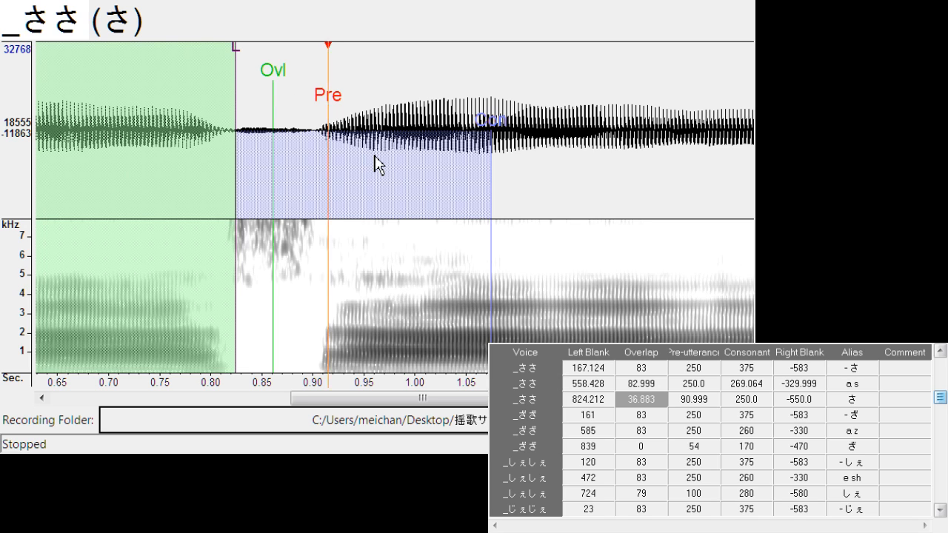
Shift "- ざ" to a left blank of about 179.3, and align "a z" with left blank about 579.1 and right blank about -308.0
key(Down)
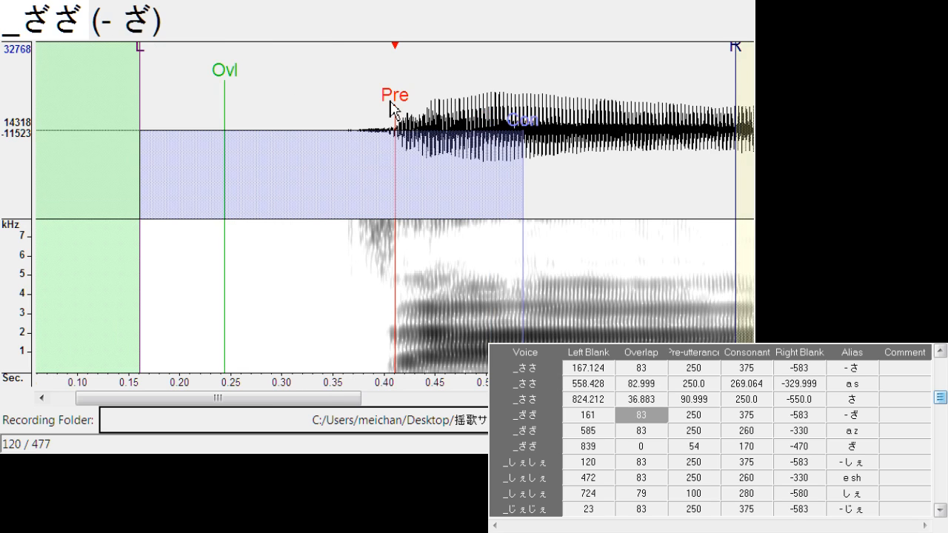
drag(399, 98, 419, 101)
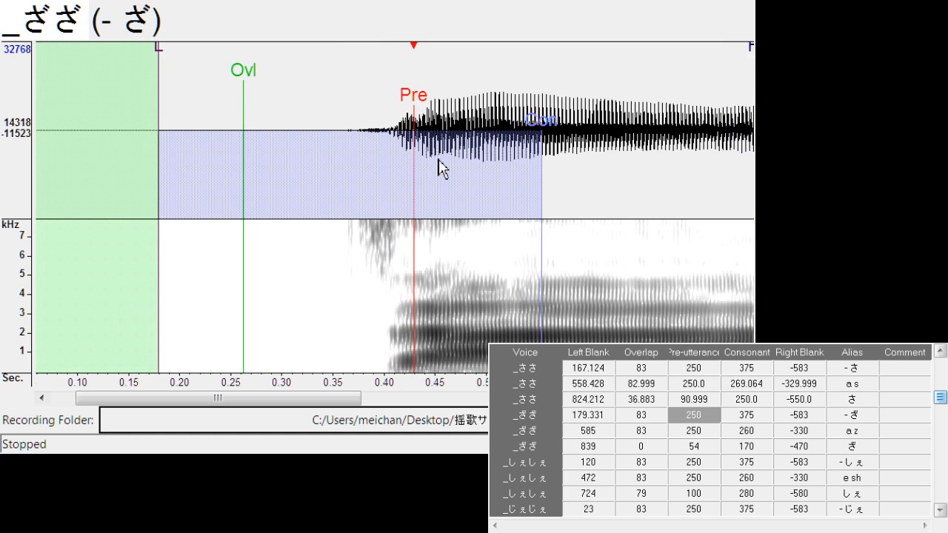
key(Down)
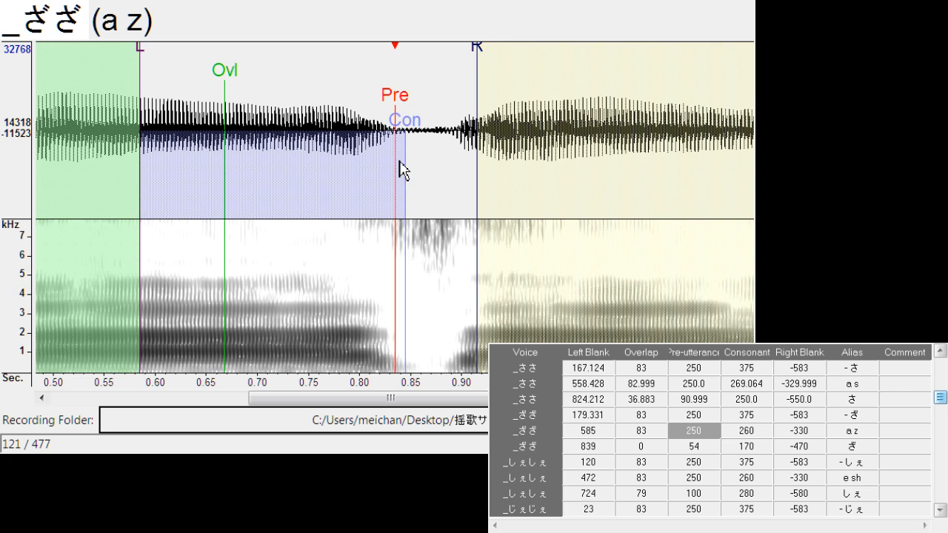
drag(412, 99, 393, 111)
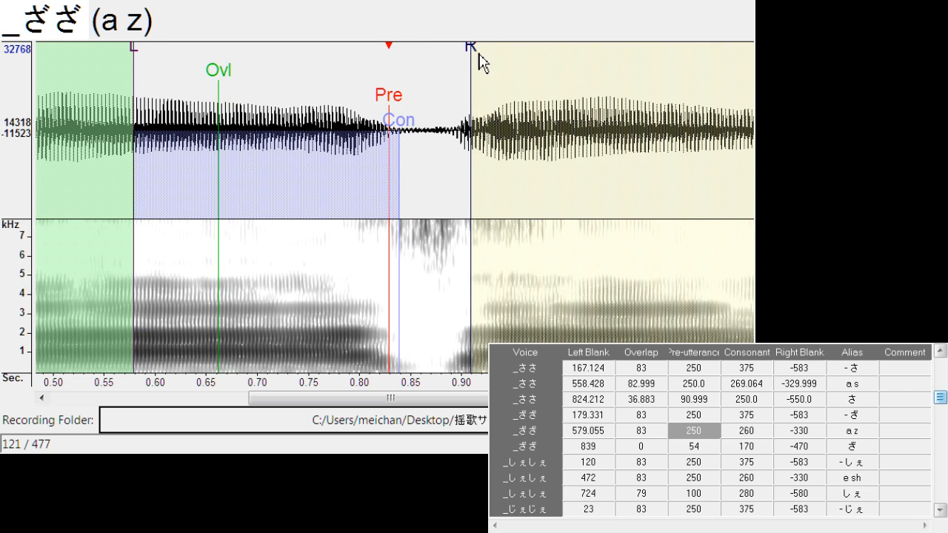
mouse_move(479, 59)
mouse_down()
mouse_move(440, 57)
mouse_move(452, 55)
mouse_up()
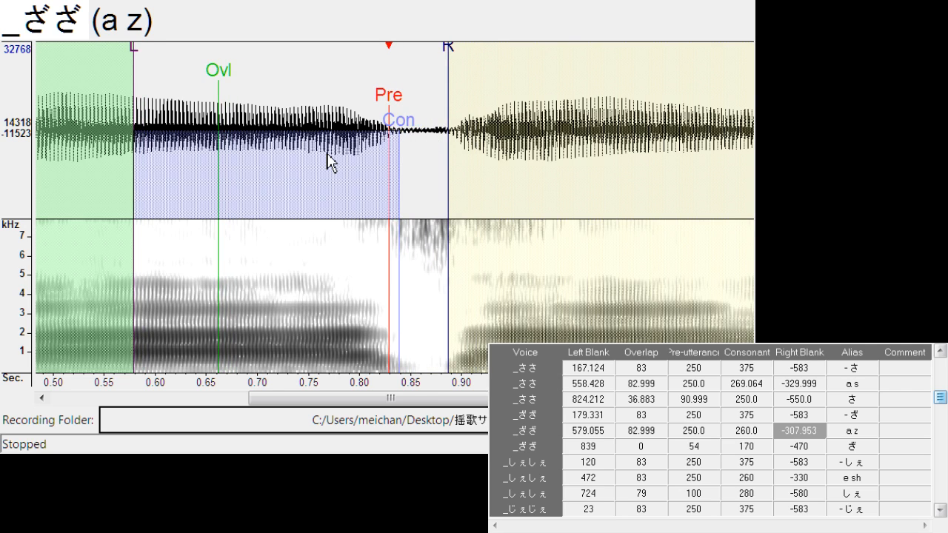
Align "ざ" with left blank about 837.5, overlap about 24.4 and pre-utterance about 70.2
key(Down)
drag(400, 117, 415, 117)
drag(338, 59, 364, 80)
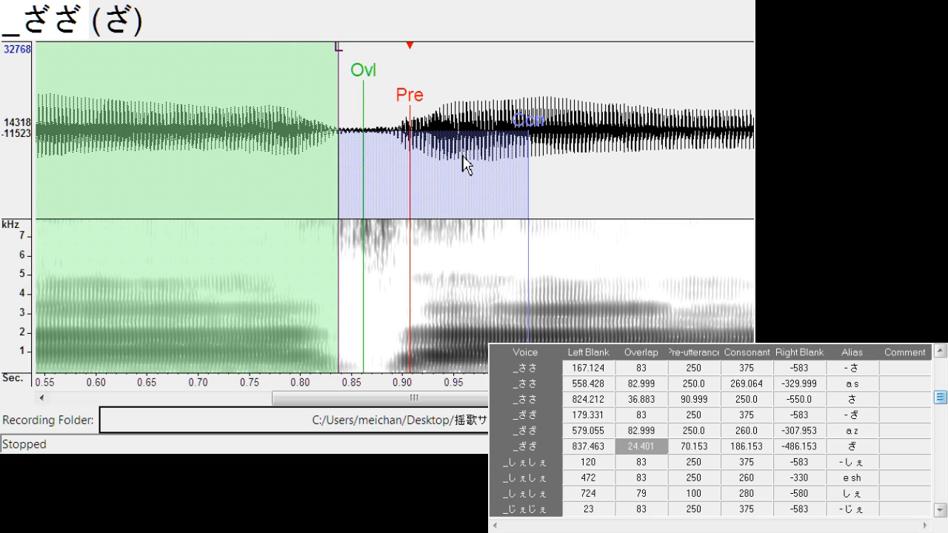
Shift "- しぇ" to left blank about 129.0, and align "e sh" with left blank about 469.2, consonant about 269.1 and right blank about -338.5
key(Down)
drag(400, 102, 407, 106)
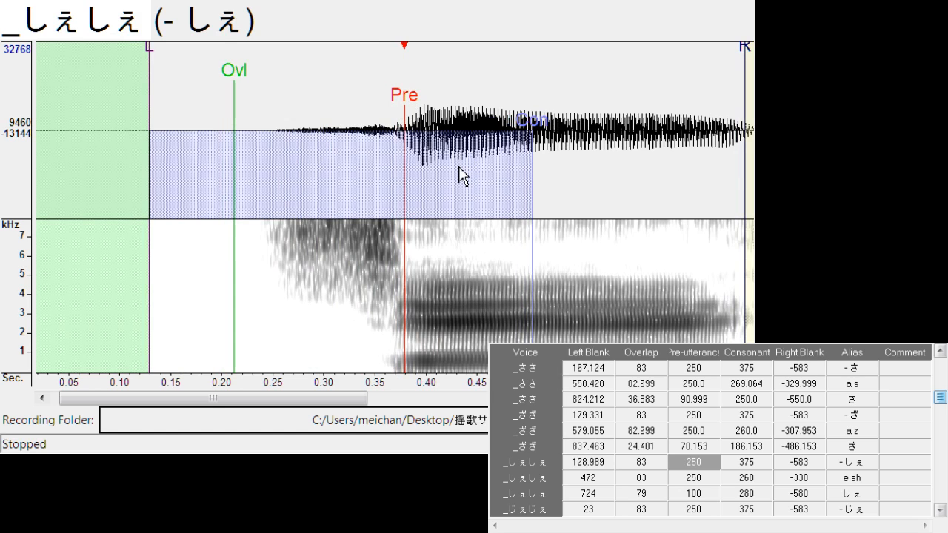
key(Down)
mouse_move(404, 111)
mouse_down()
mouse_move(395, 115)
mouse_move(421, 144)
mouse_move(412, 145)
mouse_up()
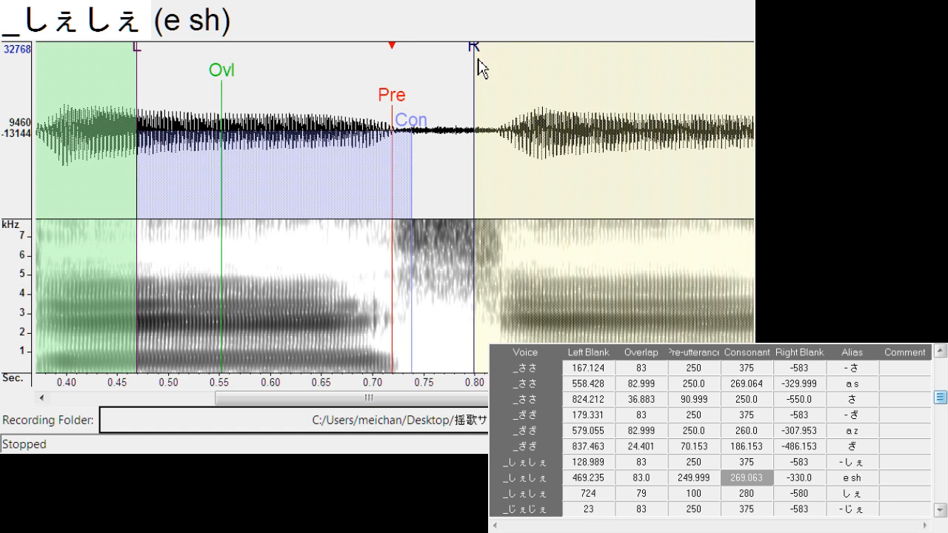
drag(477, 63, 482, 50)
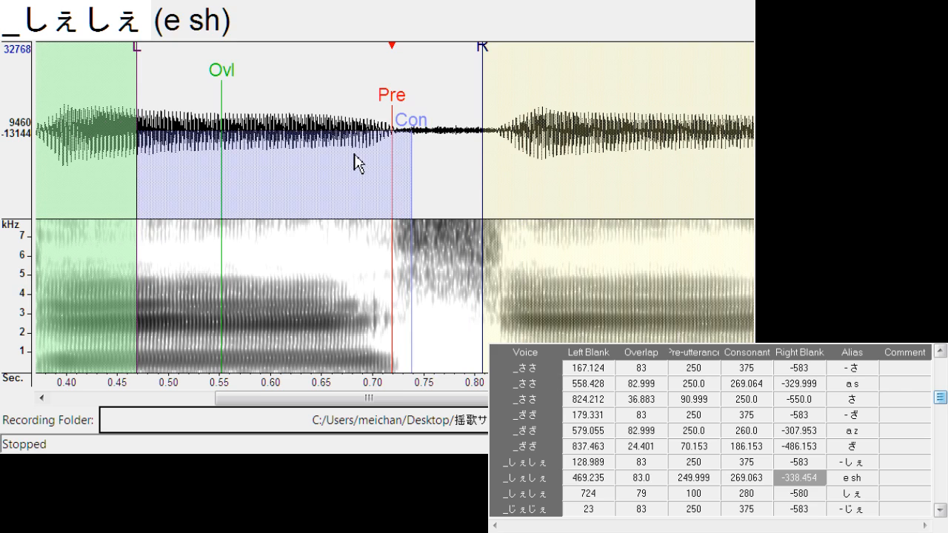
Align "しぇ" with left blank about 733.7 and overlap about 42.0, and shift "- じぇ" to a left blank of about 34.4
key(Down)
mouse_move(397, 111)
mouse_down()
mouse_move(408, 110)
mouse_move(348, 92)
mouse_up()
key(Down)
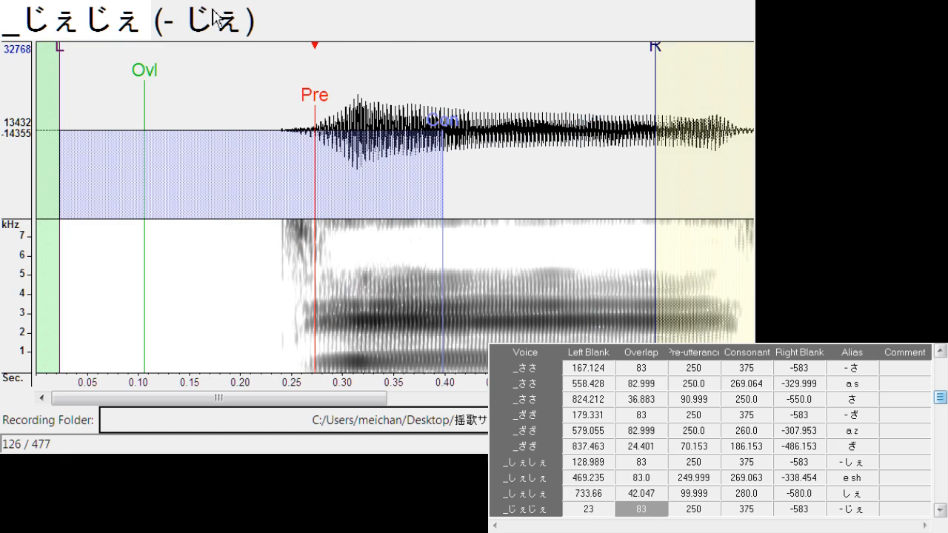
drag(316, 109, 329, 105)
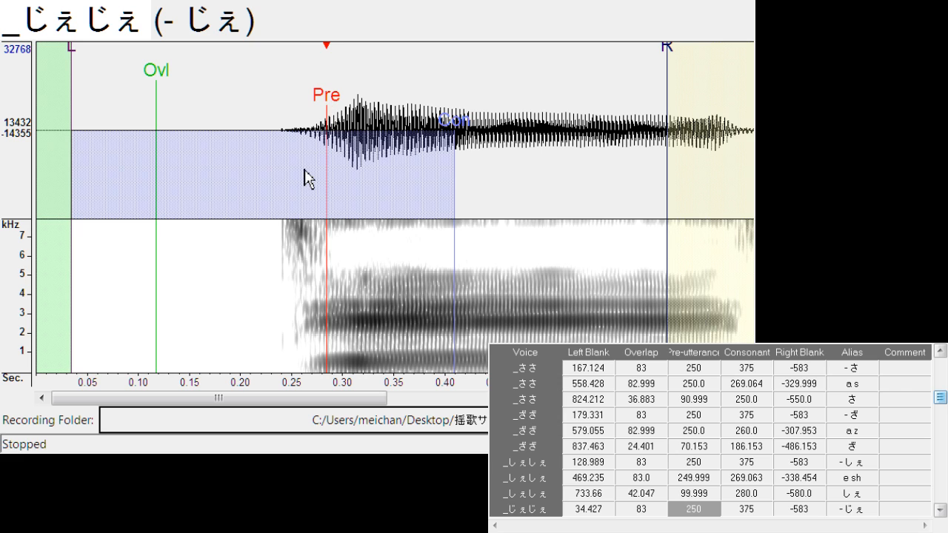
Align "e j" with left blank about 434.2 and right blank about -310.2
key(Down)
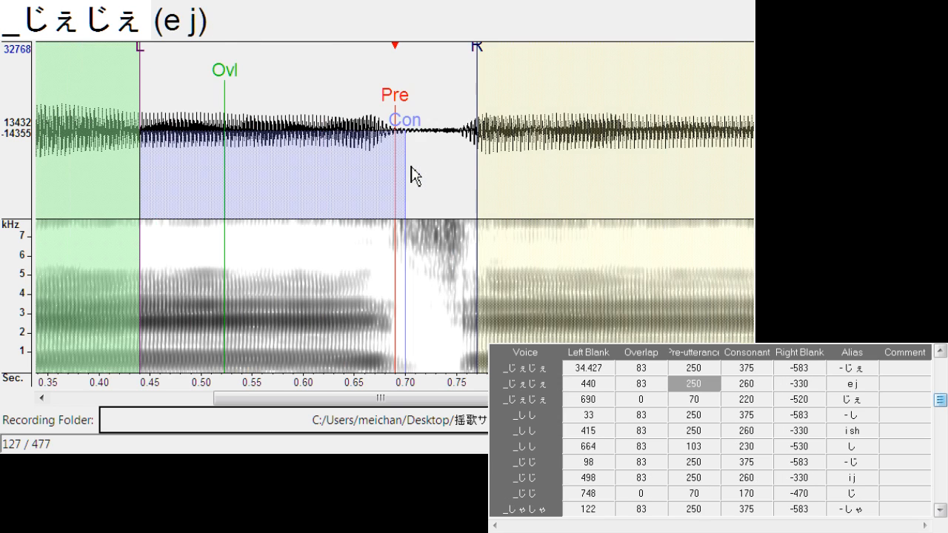
drag(394, 116, 392, 115)
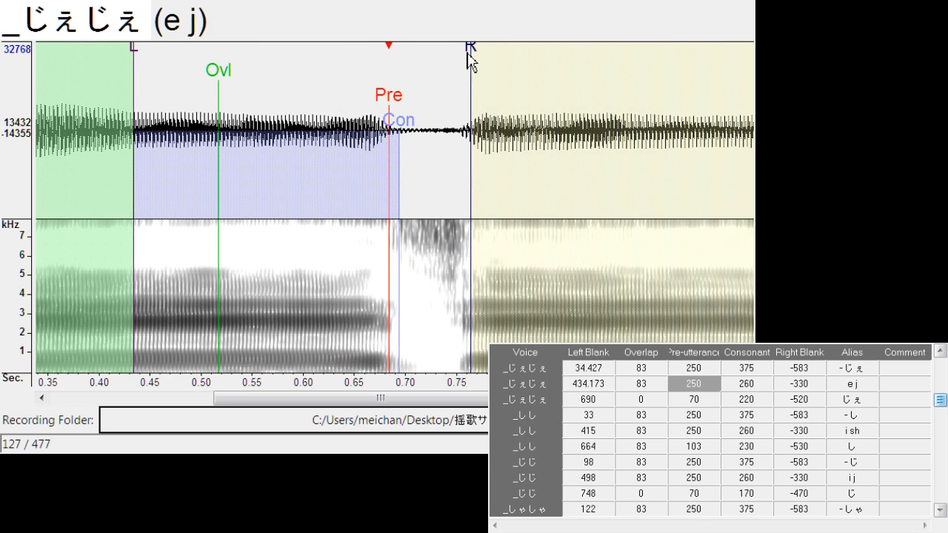
drag(470, 59, 450, 69)
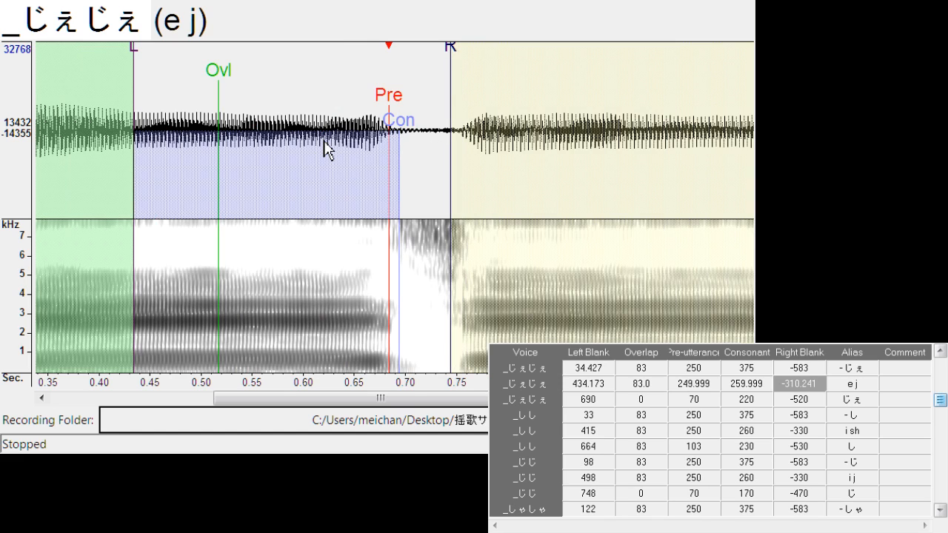
Align "じぇ" with left blank about 695.0 and overlap about 28.1
key(Down)
drag(403, 102, 403, 112)
mouse_move(334, 78)
mouse_down()
mouse_move(360, 83)
mouse_move(337, 99)
mouse_up()
Shift "- し" to a left blank of about 42.8 and "i sh" to a left blank of about 408.2
key(Down)
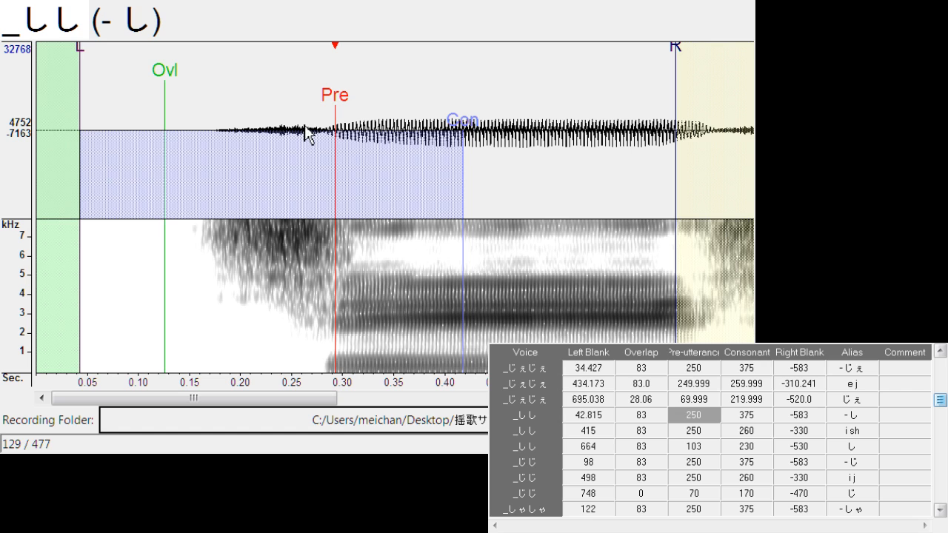
key(Down)
drag(408, 120, 390, 107)
key(space)
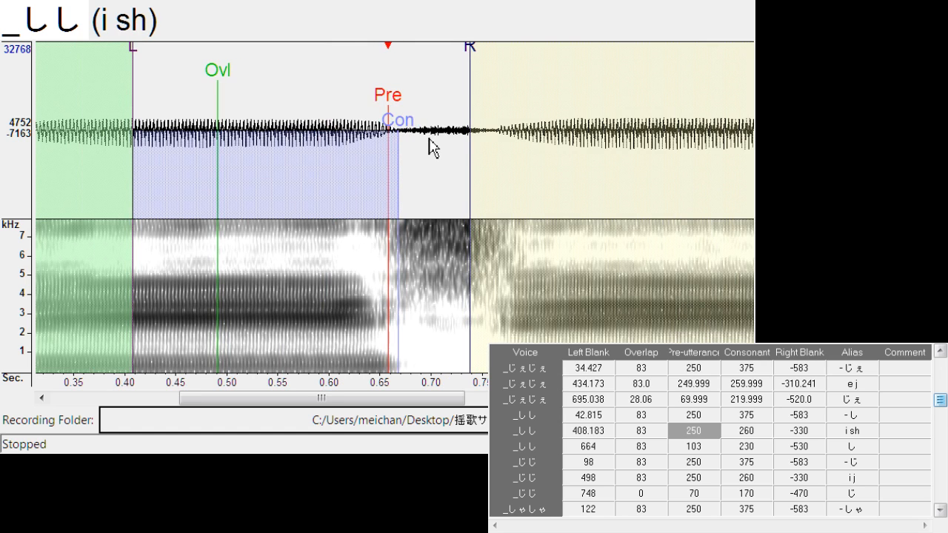
Align "し" with left blank about 671.2, overlap about 22.1 and pre-utterance about 99.9
key(Down)
drag(395, 99, 401, 103)
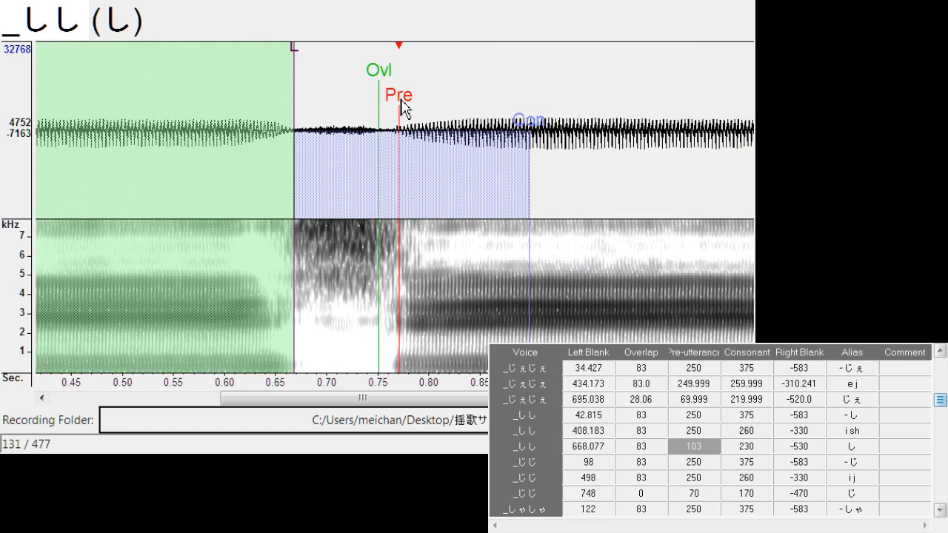
drag(375, 70, 320, 70)
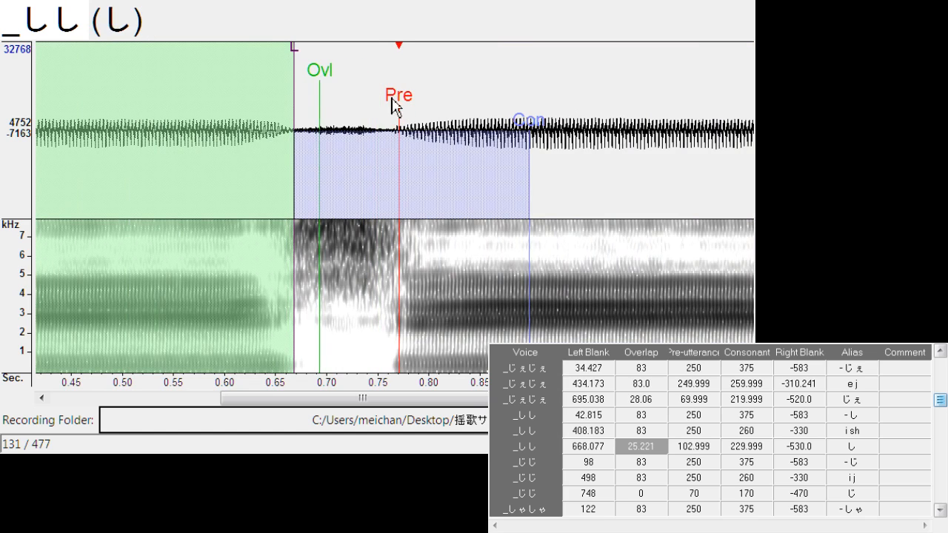
key(space)
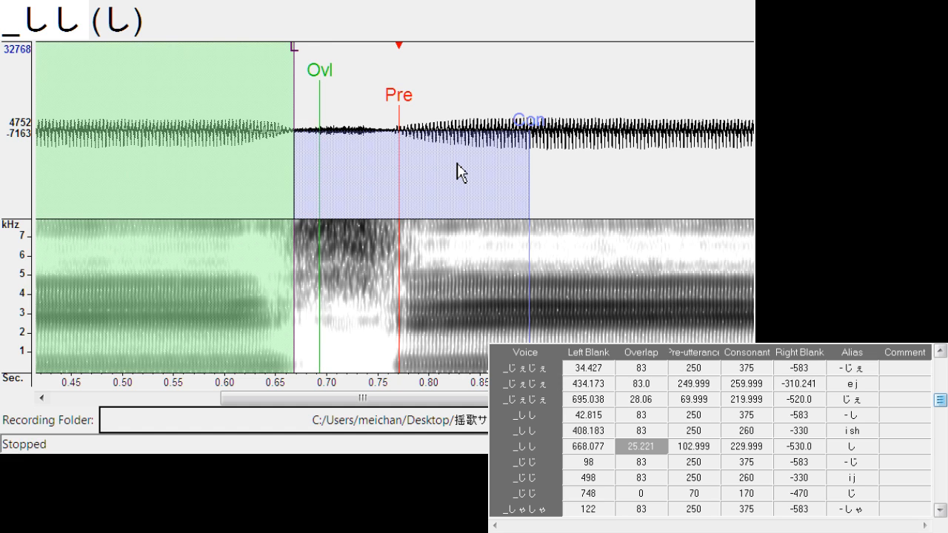
drag(295, 47, 298, 49)
Shift "- じ" to left blank about 109.2, and align "i j" with left blank about 491.3, consonant about 272.9 and right blank about -325.5
key(Down)
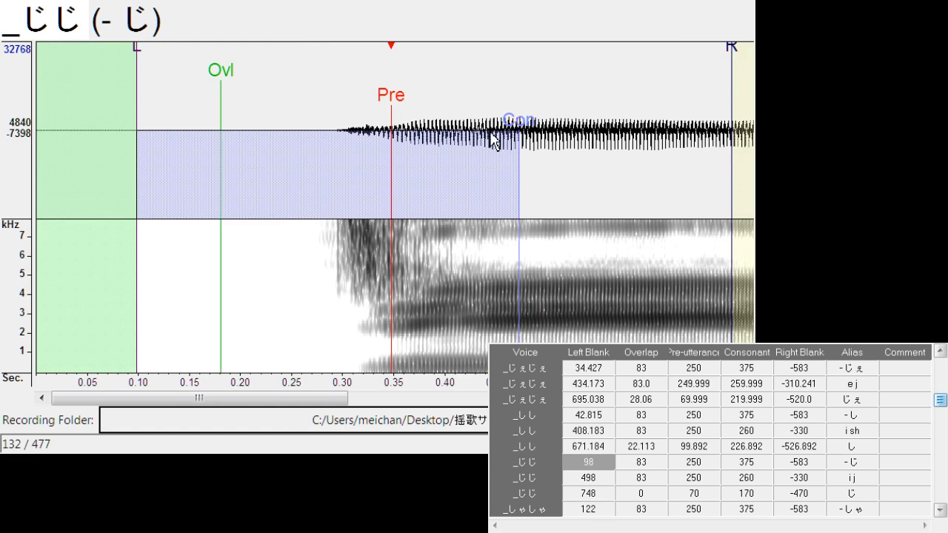
drag(393, 104, 420, 110)
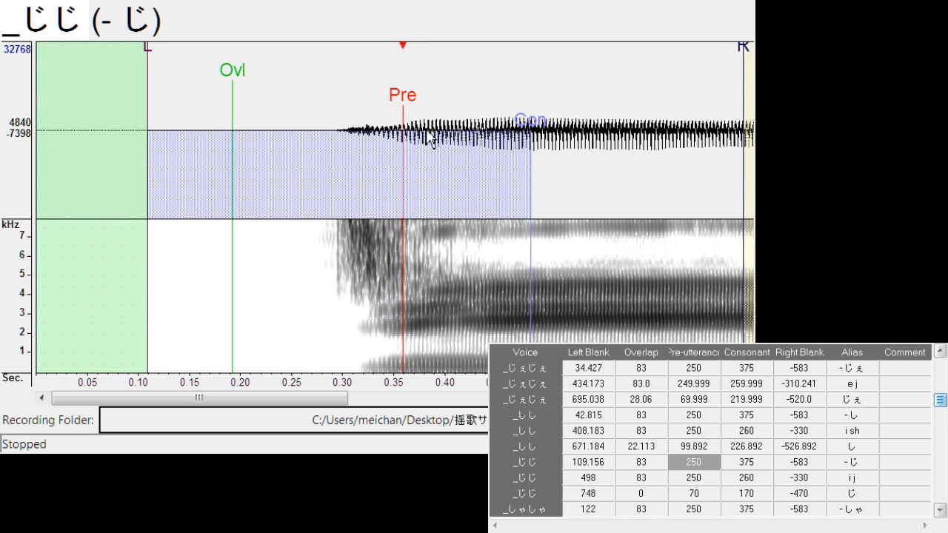
key(Down)
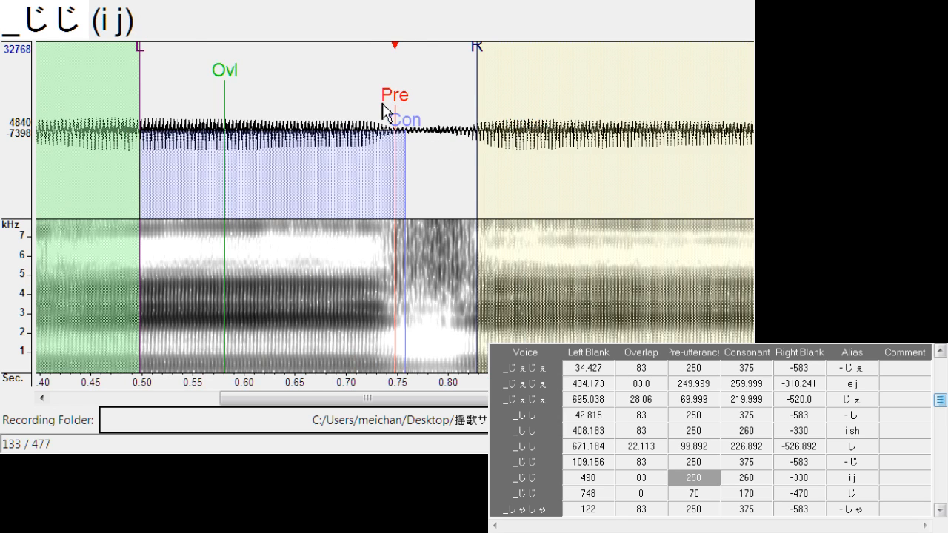
drag(392, 110, 384, 109)
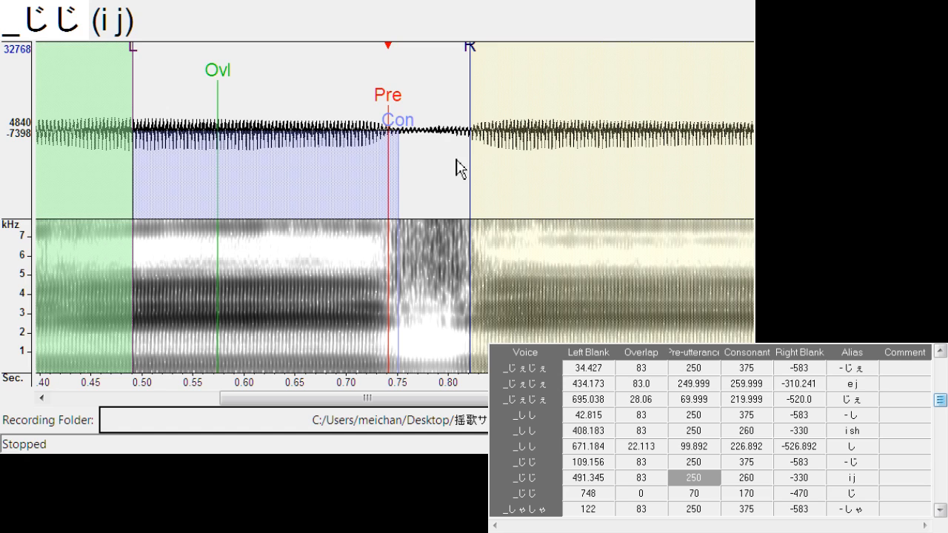
drag(409, 122, 422, 134)
drag(472, 54, 467, 50)
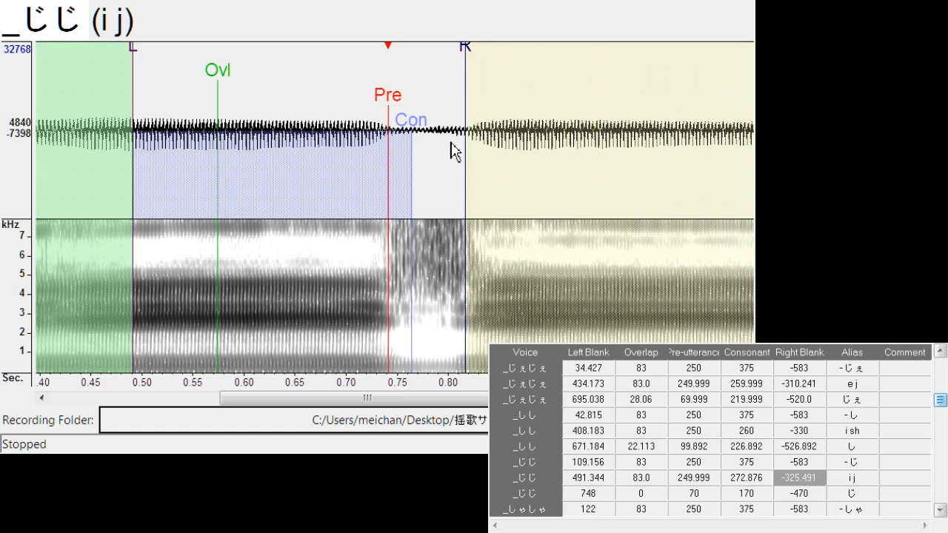
Align "じ" with left blank about 756.8 and overlap about 27.3
key(Down)
drag(398, 101, 406, 104)
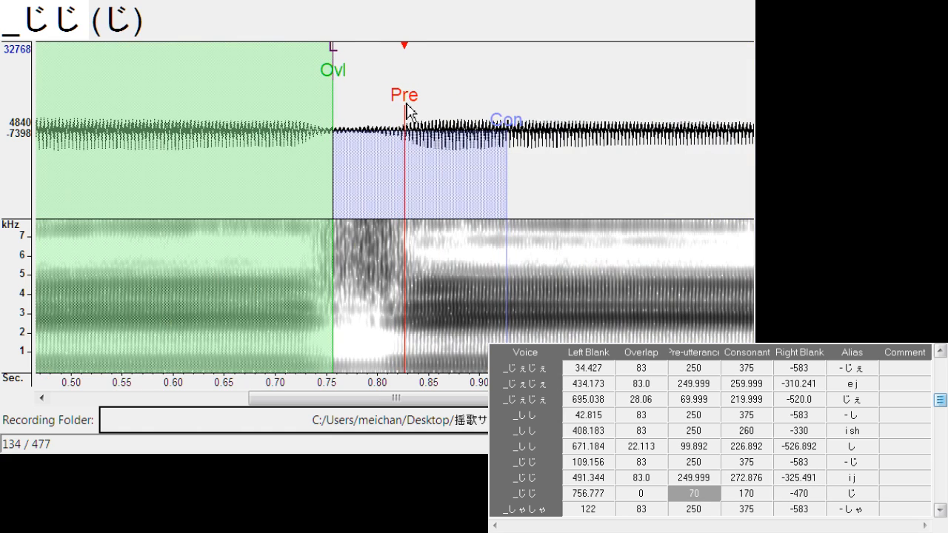
drag(334, 78, 411, 108)
Shift "- しゃ" to a left blank of about 135.1 and "a sh" to a left blank of about 507.3
key(Down)
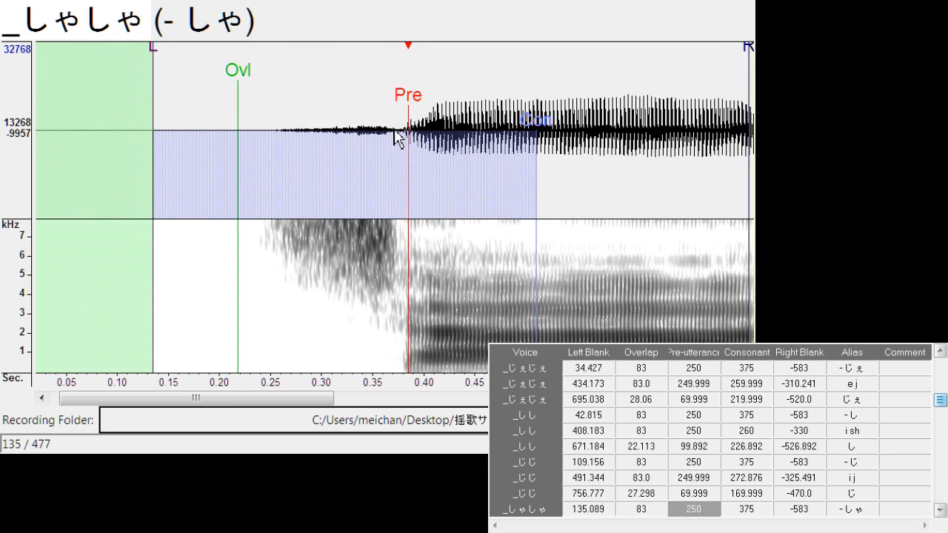
key(Down)
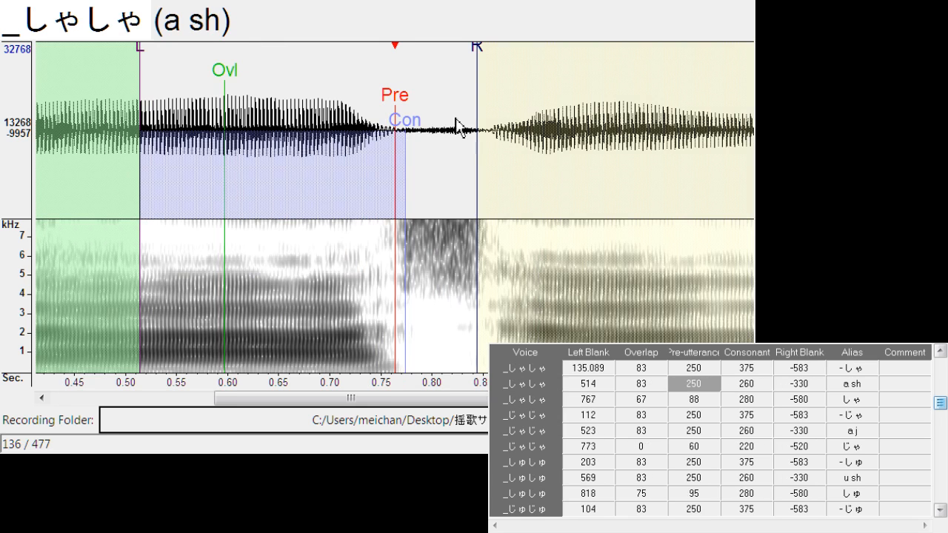
drag(389, 103, 390, 103)
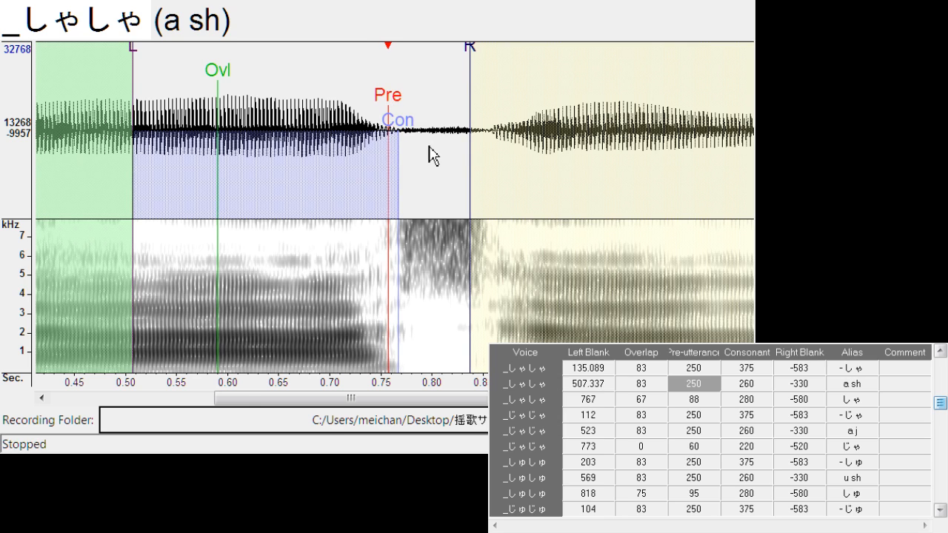
Align "しゃ" with left blank about 778.4 and overlap about 39.2, and shift "- じゃ" to a left blank of about 117.5
key(Down)
mouse_move(393, 102)
mouse_down()
mouse_move(409, 108)
mouse_move(383, 80)
mouse_move(357, 99)
mouse_move(403, 112)
mouse_move(395, 111)
mouse_up()
key(Down)
key(Down)
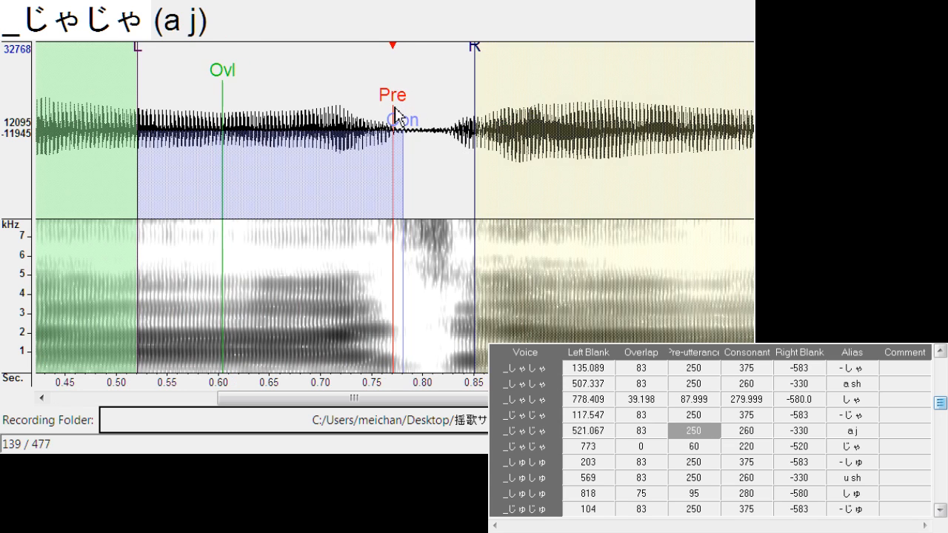
Align "a j" with left blank about 521.1 and right blank about -300.3
click(475, 59)
click(531, 131)
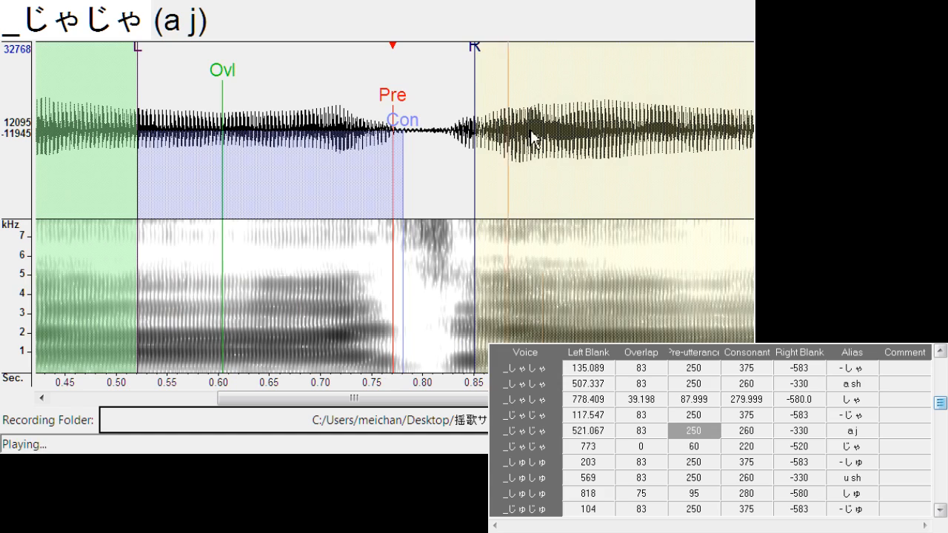
drag(475, 59, 447, 64)
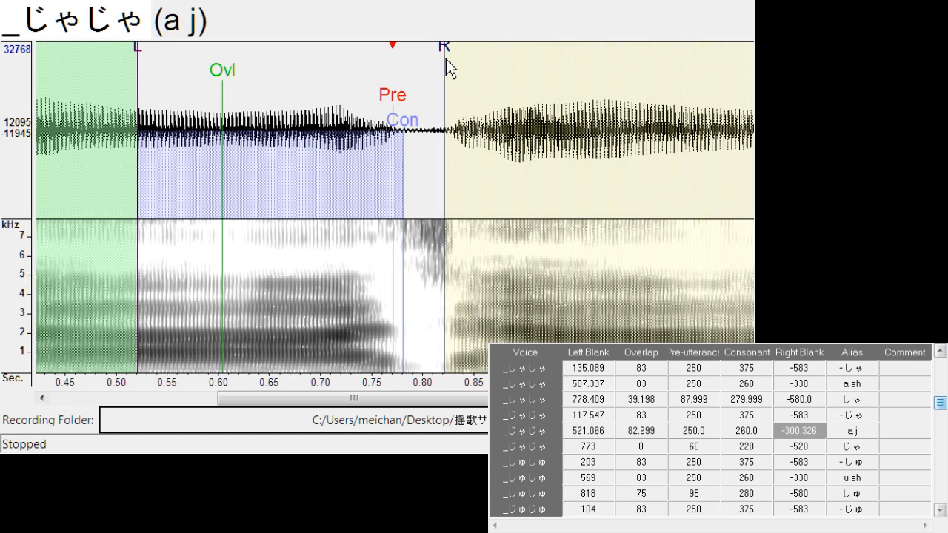
click(515, 128)
Align "じゃ" with left blank about 782.8 and overlap about 19.6, and shift "- しゅ" to a left blank of about 210.6
key(Down)
drag(394, 102, 401, 103)
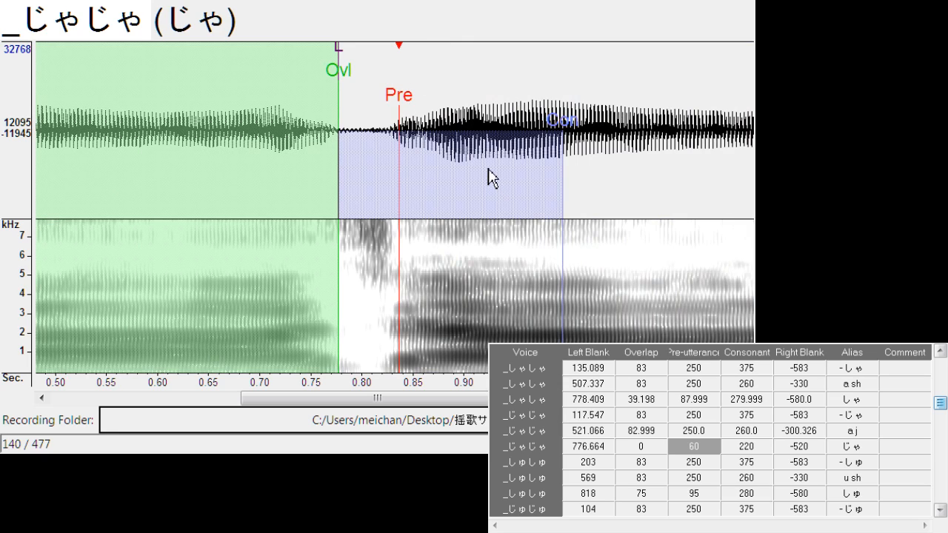
key(space)
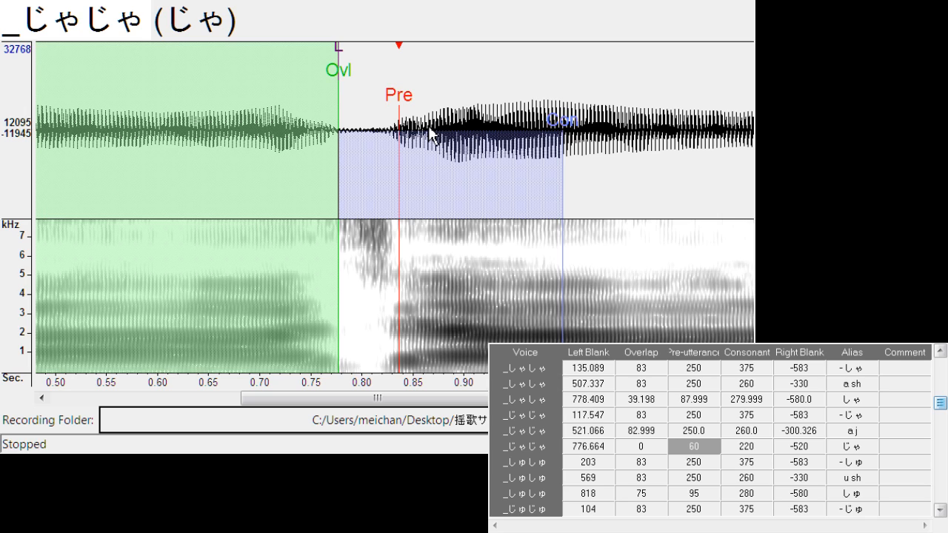
drag(407, 106, 407, 108)
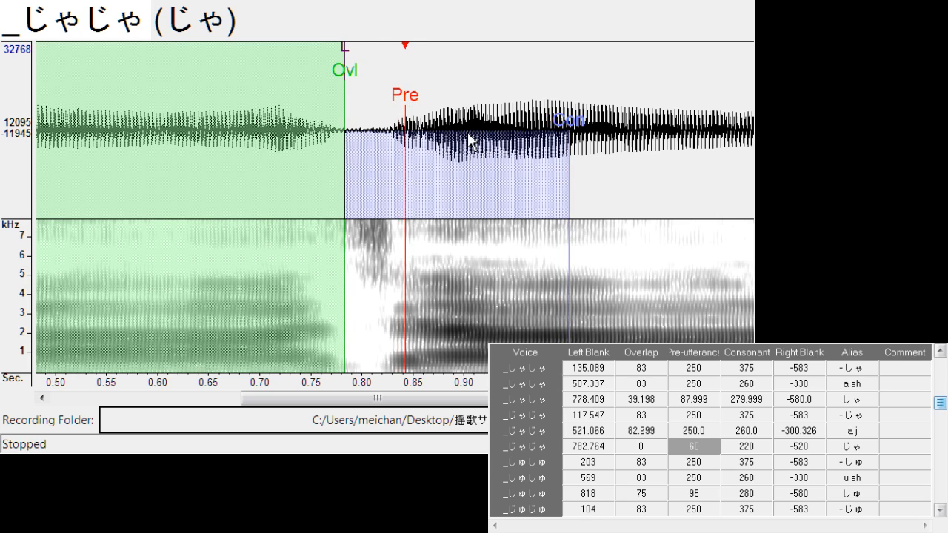
mouse_move(349, 77)
mouse_down()
mouse_move(406, 104)
mouse_move(393, 115)
mouse_move(412, 128)
mouse_move(381, 89)
mouse_move(351, 105)
mouse_up()
key(Down)
key(Down)
key(Down)
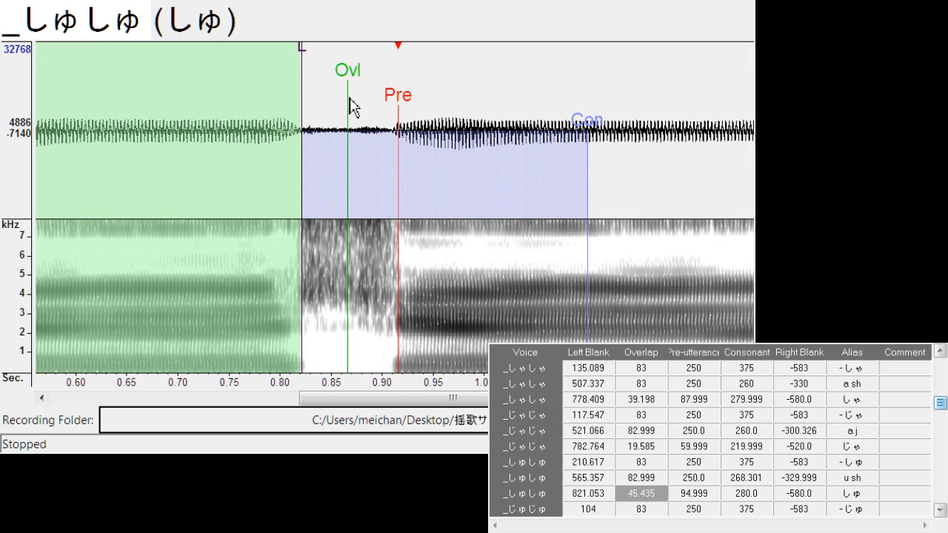
Align "u sh" with left blank about 565.4 and consonant about 268.3, and "しゅ" with left blank about 829.9, overlap about 36.6 and pre-utterance about 86.2
drag(303, 46, 314, 74)
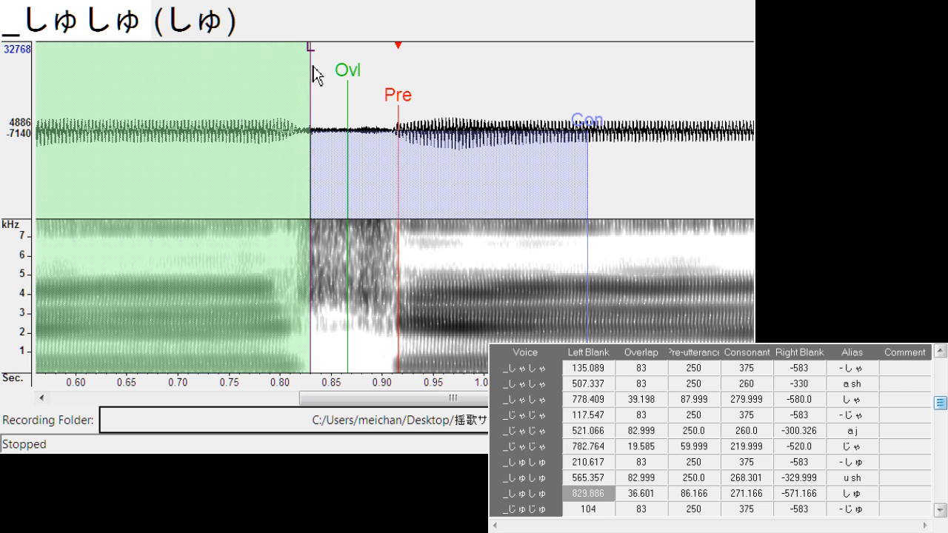
Shift "- じゅ" to left blank about 116.0, and align "u j" with left blank about 491.4 and right blank about -308.7
key(Down)
drag(399, 97, 410, 105)
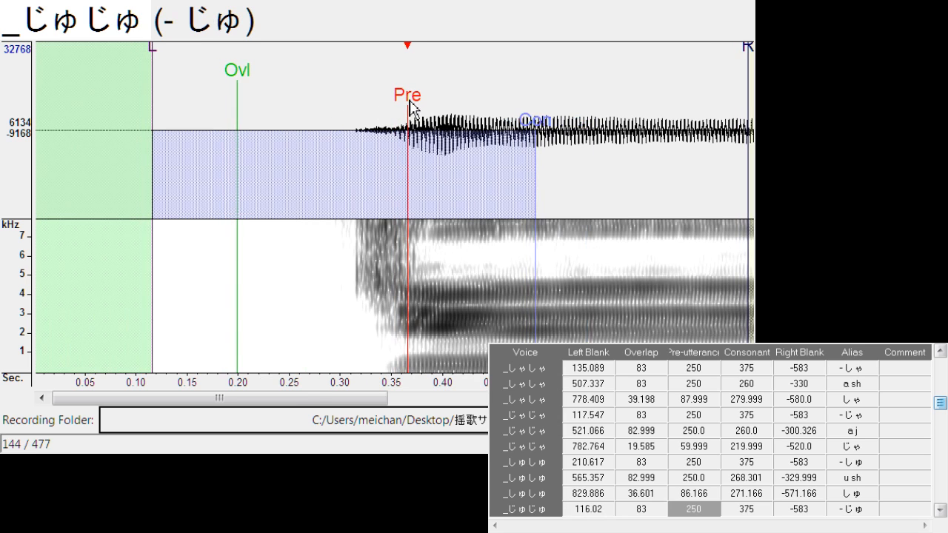
key(Down)
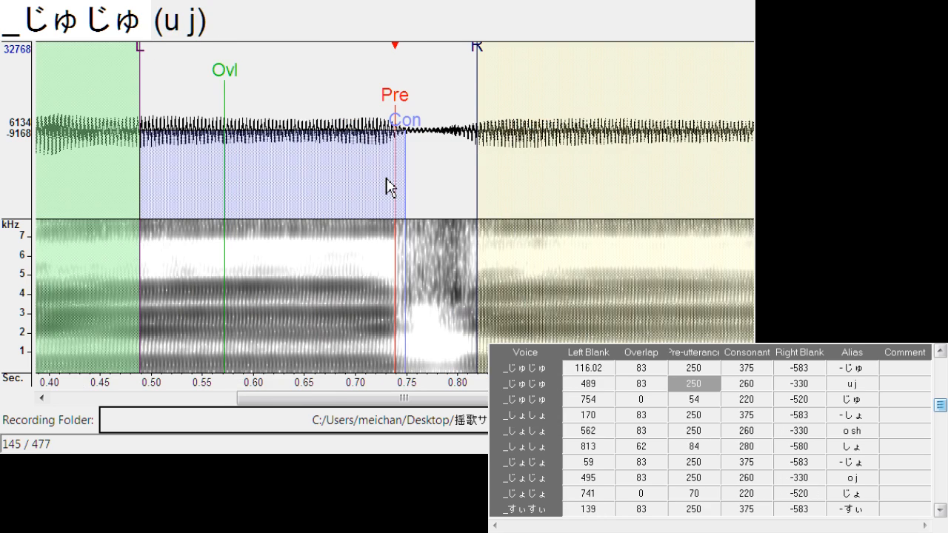
drag(396, 104, 398, 107)
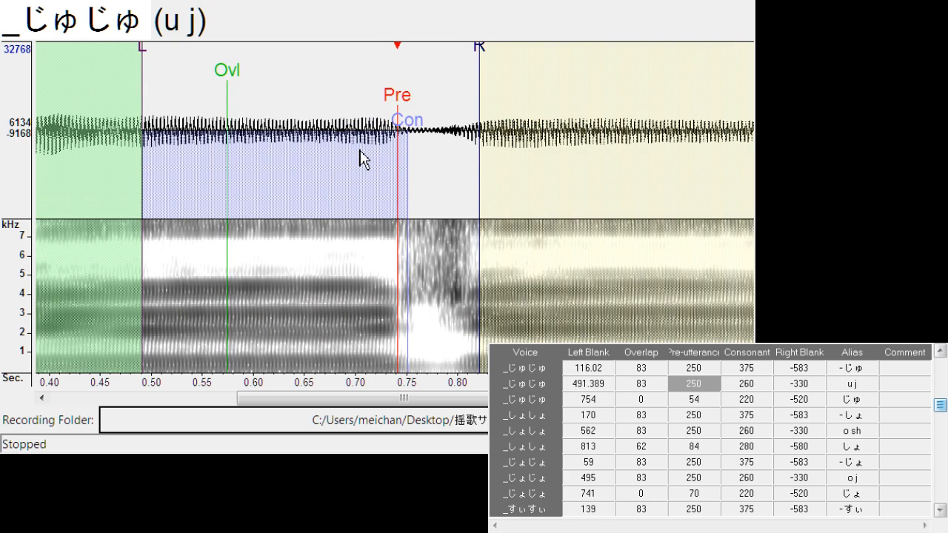
drag(481, 57, 459, 61)
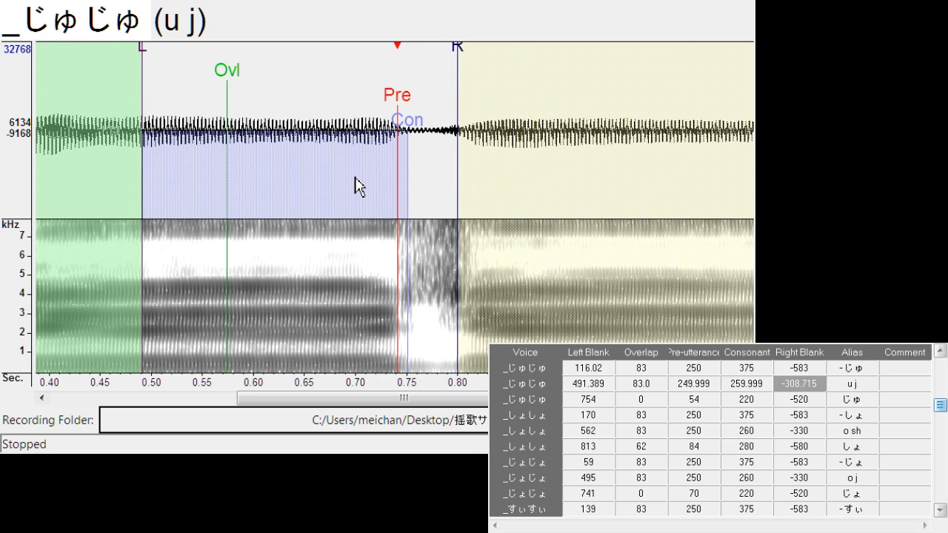
Align "じゅ" with left blank about 759.9 and overlap about 15.9
key(Down)
drag(400, 104, 406, 106)
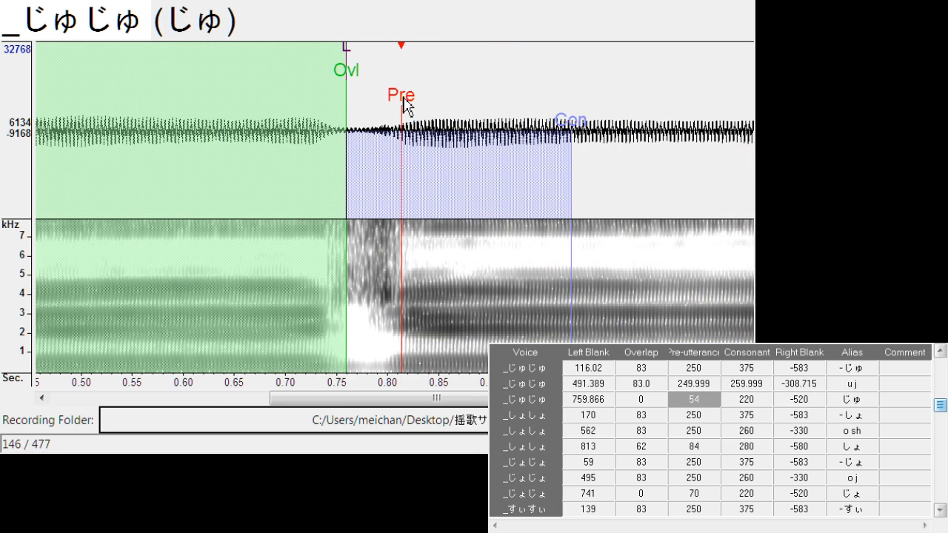
drag(348, 88, 365, 81)
Shift "- しょ" to a left blank of about 176.3 and "o sh" to a left blank of about 559.2
key(Down)
drag(400, 120, 408, 110)
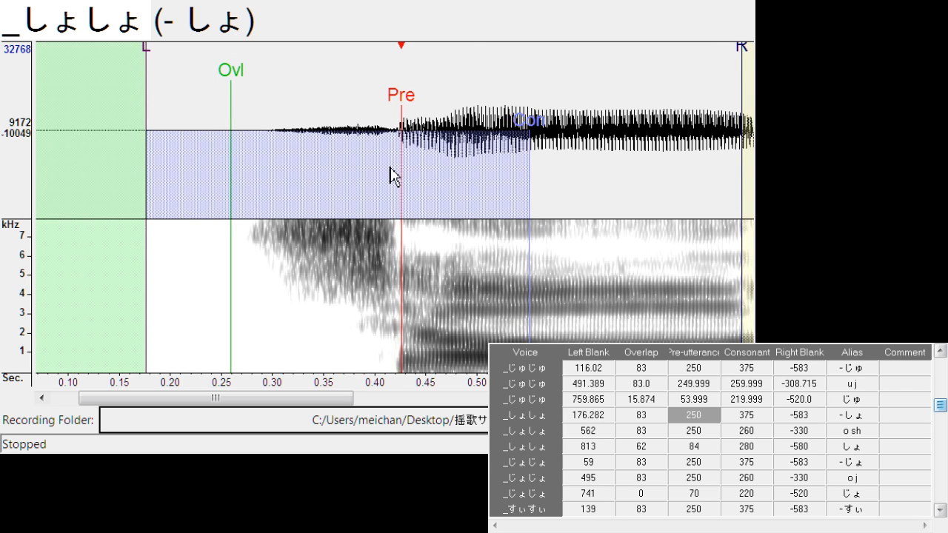
key(Down)
drag(402, 113, 395, 114)
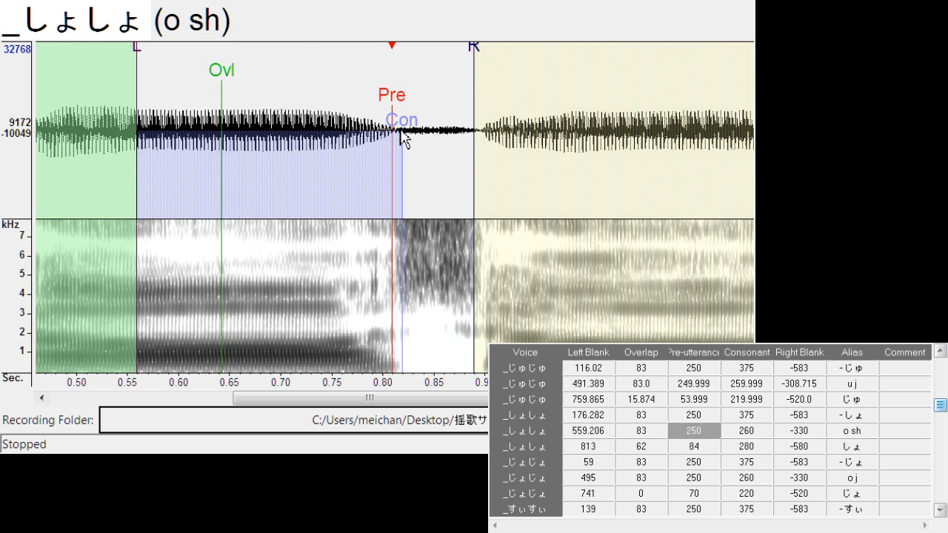
Align "しょ" with left blank about 819.0 and overlap about 37.5
key(Down)
drag(402, 112, 402, 113)
mouse_move(378, 69)
mouse_down()
mouse_move(349, 79)
mouse_move(363, 112)
mouse_move(379, 109)
mouse_move(371, 111)
mouse_up()
Shift "- じょ" to left blank about 74.8, and align "o j" with left blank about 488.3 and right blank about -303.4
key(Down)
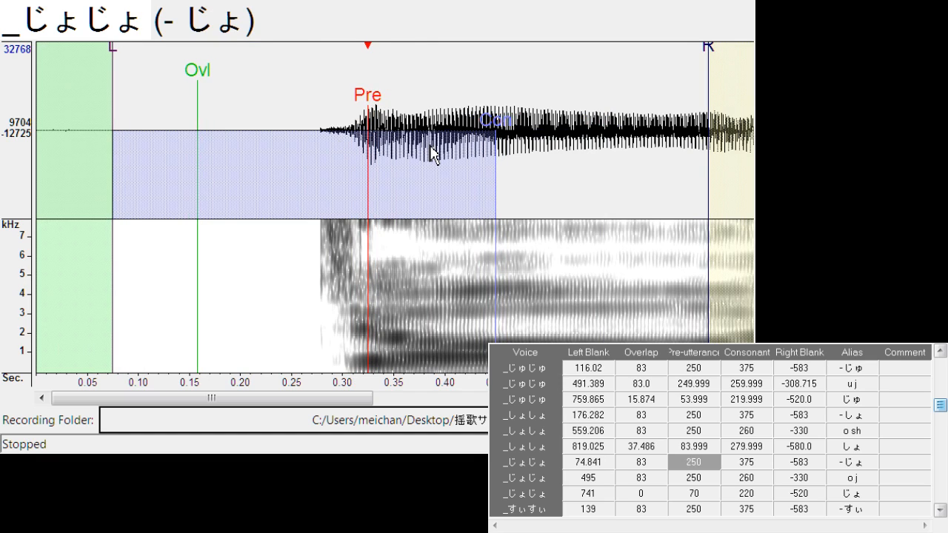
key(Down)
drag(402, 102, 387, 104)
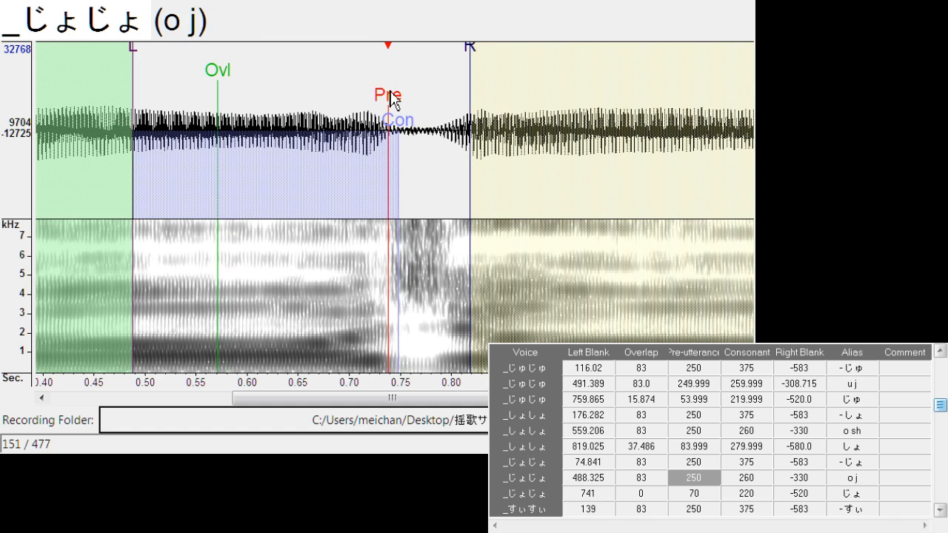
mouse_move(475, 54)
mouse_down()
mouse_move(450, 64)
mouse_move(442, 96)
mouse_up()
Align "じょ" with left blank about 748.4 and overlap about 19.5
key(Down)
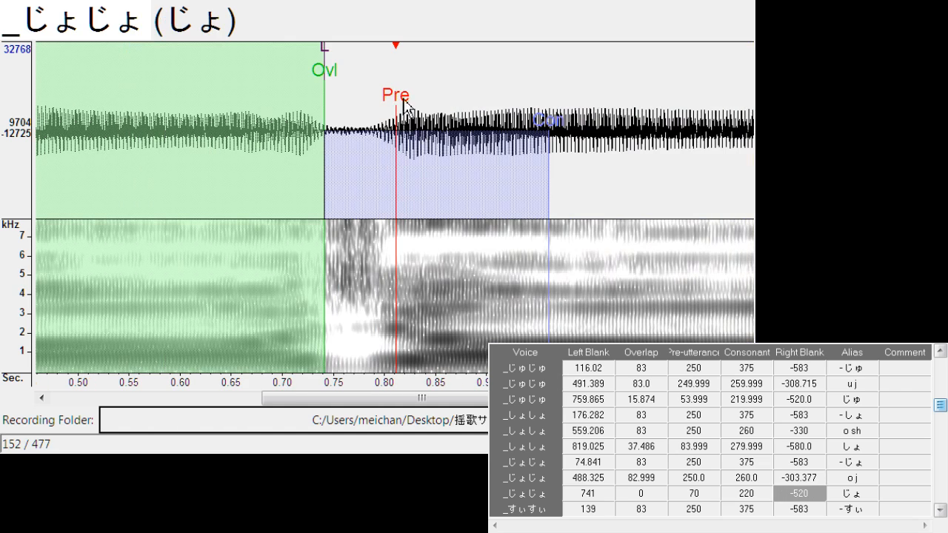
drag(323, 82, 344, 81)
drag(395, 106, 406, 110)
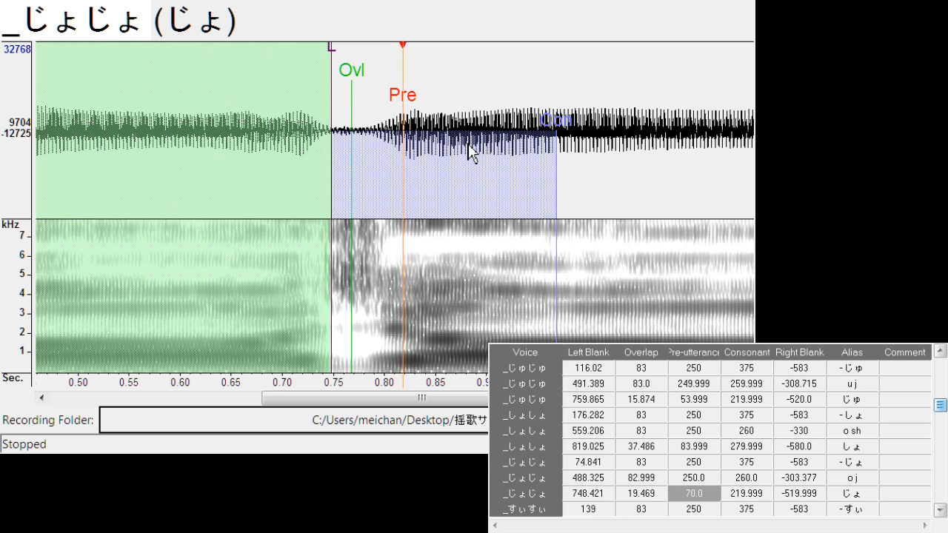
Shift "- すぃ" to a left blank of about 146.5 and "i s" to a left blank of about 497.4
key(Down)
drag(397, 111, 408, 108)
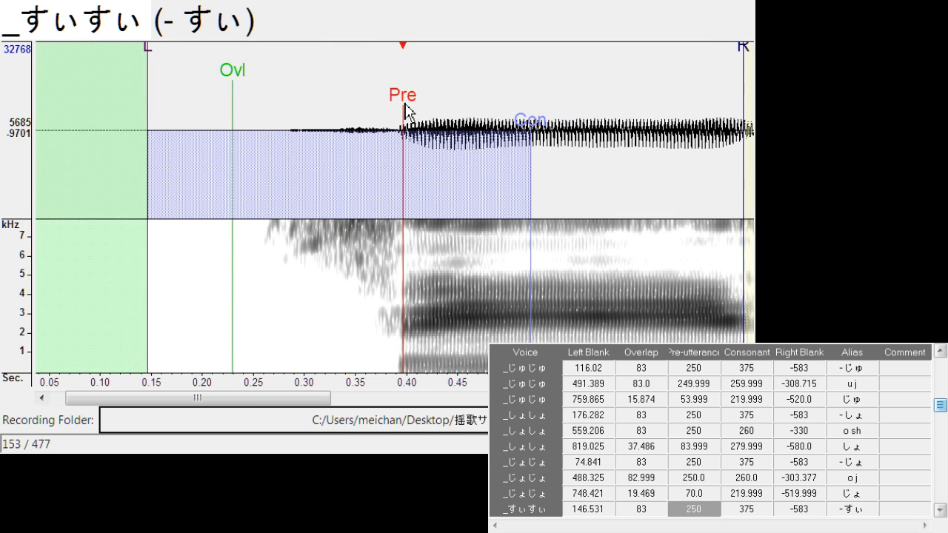
key(Down)
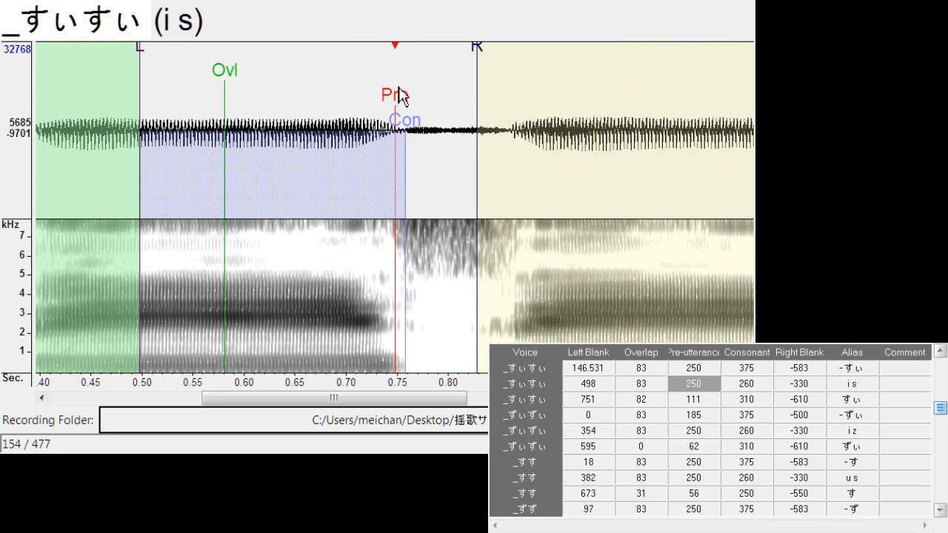
key(Up)
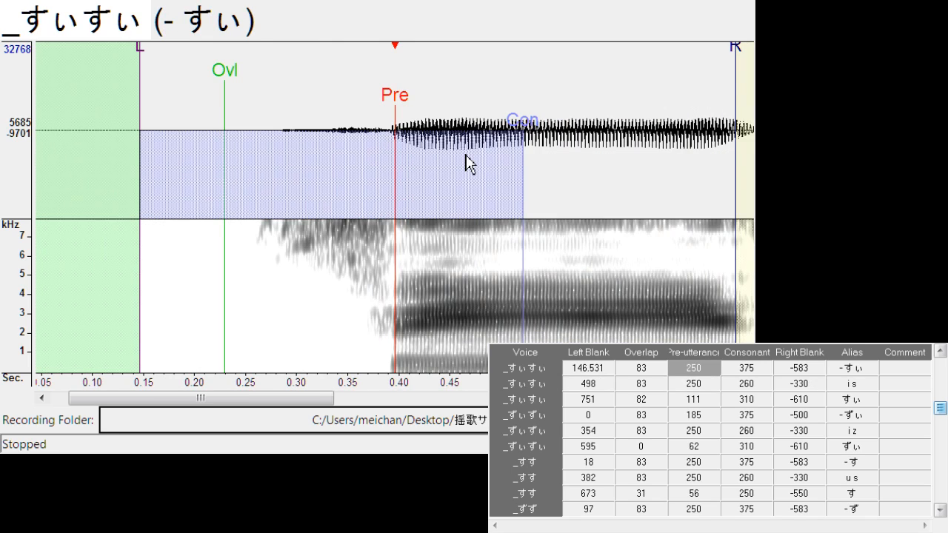
key(Down)
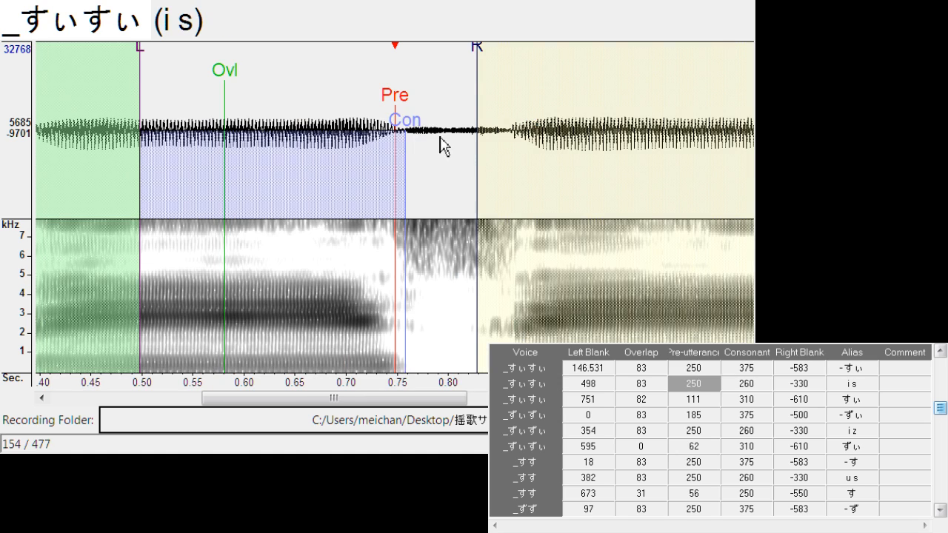
drag(392, 103, 398, 108)
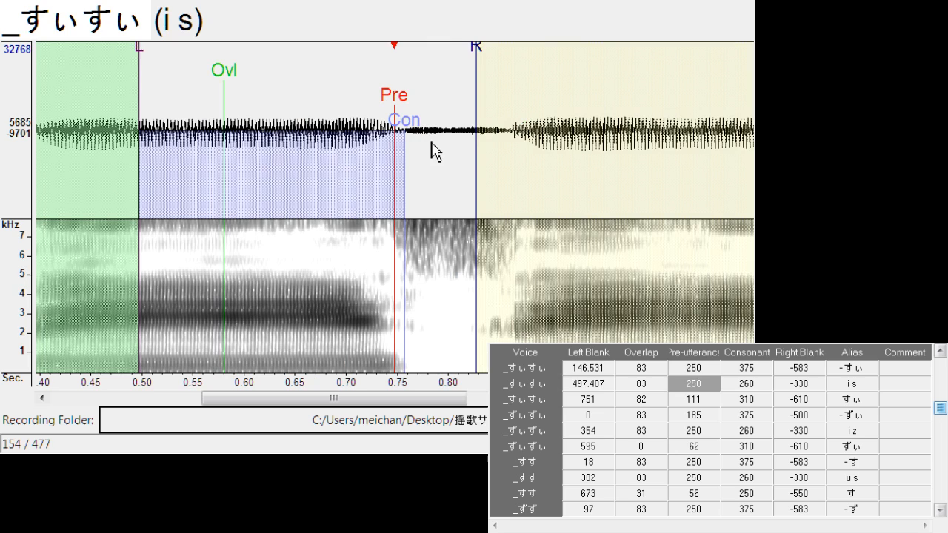
Align "すぃ" with left blank about 759.2 and overlap about 44.7
key(Down)
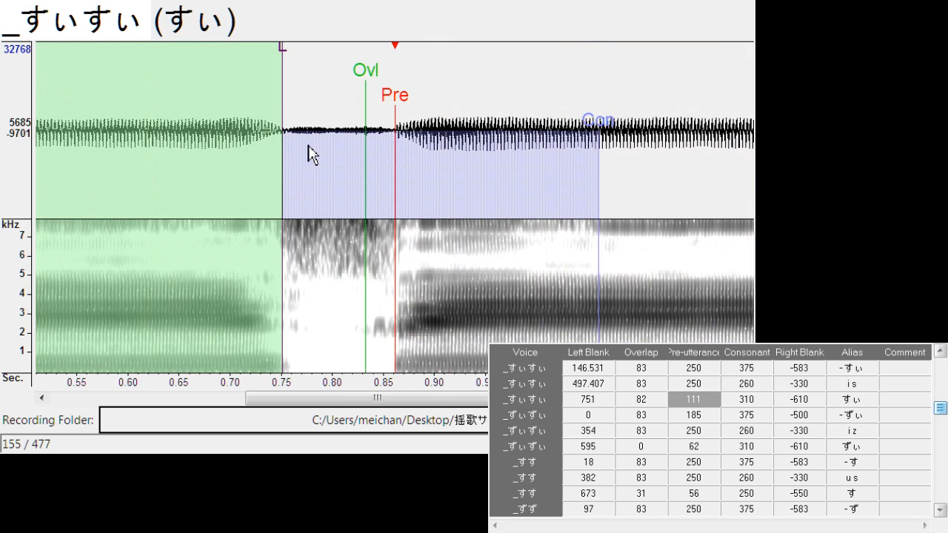
mouse_move(402, 96)
mouse_down()
mouse_move(412, 97)
mouse_move(343, 95)
mouse_move(338, 103)
mouse_up()
key(Down)
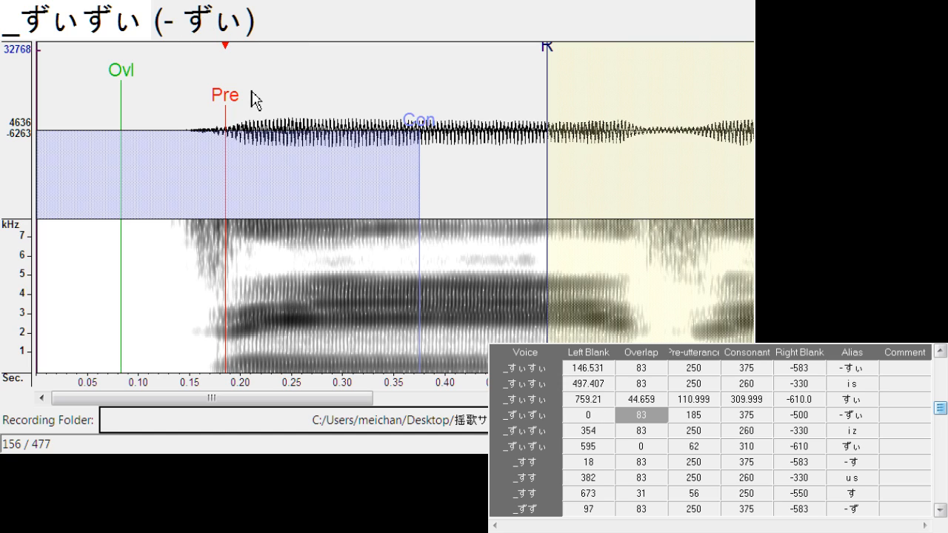
Shift "- ずぃ" to left blank about 12.5, and align "i z" with left blank about 340.3 and right blank about -301.1
drag(239, 102, 244, 106)
key(Down)
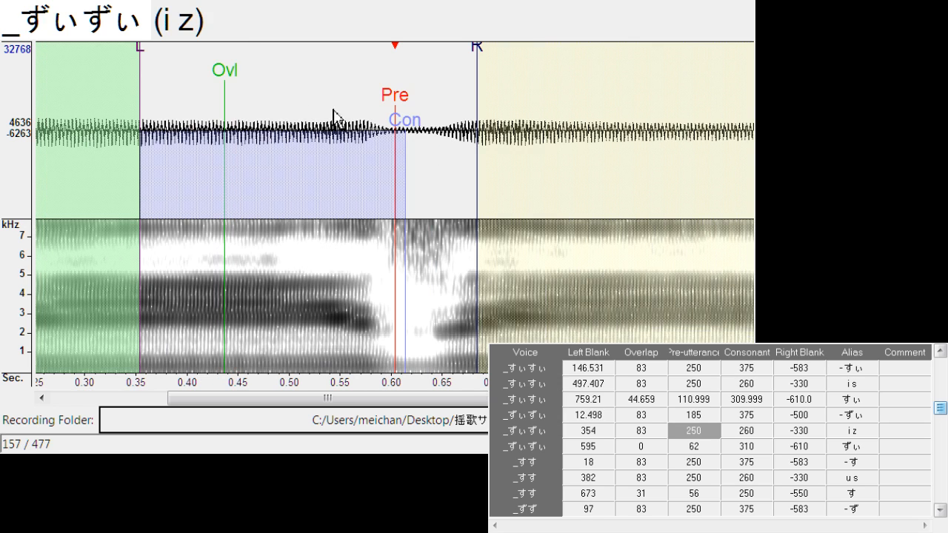
drag(395, 119, 384, 122)
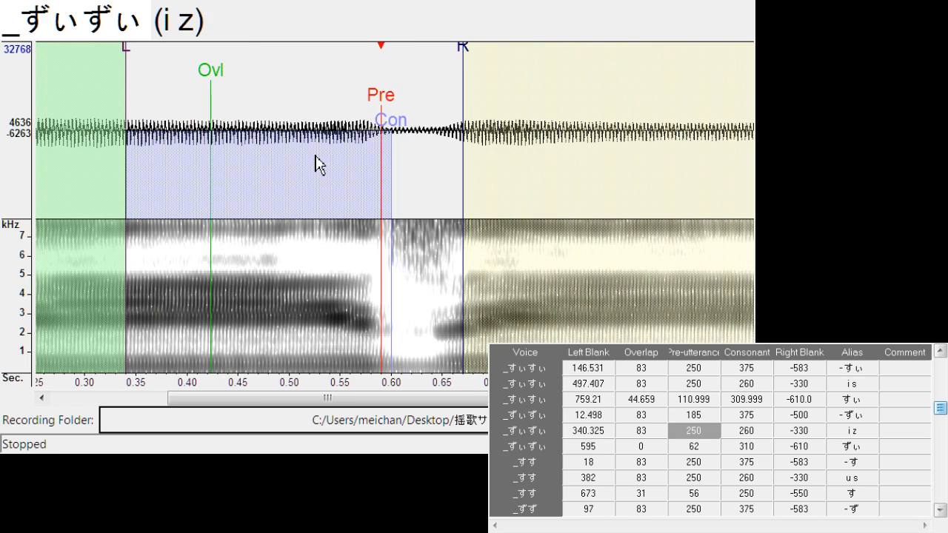
mouse_move(463, 70)
mouse_down()
mouse_move(437, 83)
mouse_move(420, 156)
mouse_up()
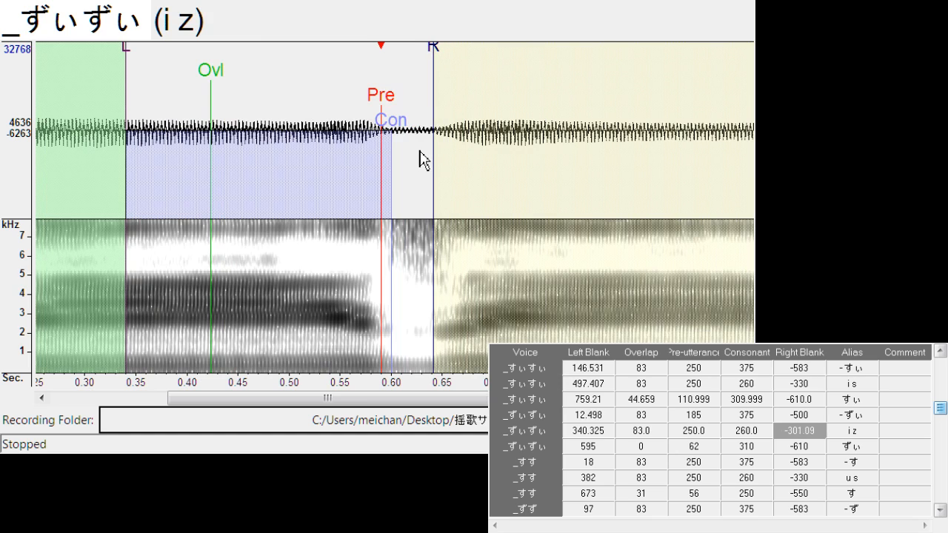
Align "ずぃ" with left blank about 605.4 and overlap about 19.3
key(Down)
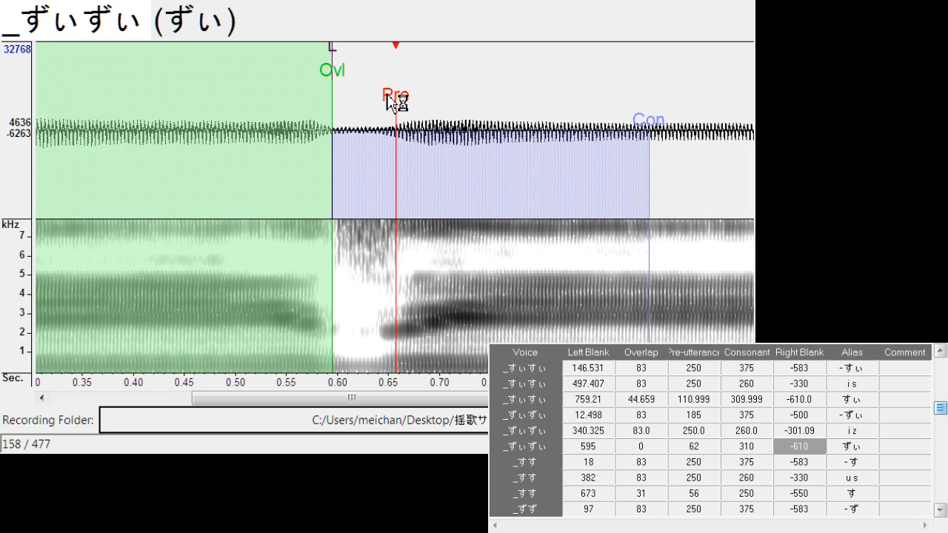
mouse_move(391, 98)
mouse_down()
mouse_move(388, 106)
mouse_move(408, 106)
mouse_up()
key(space)
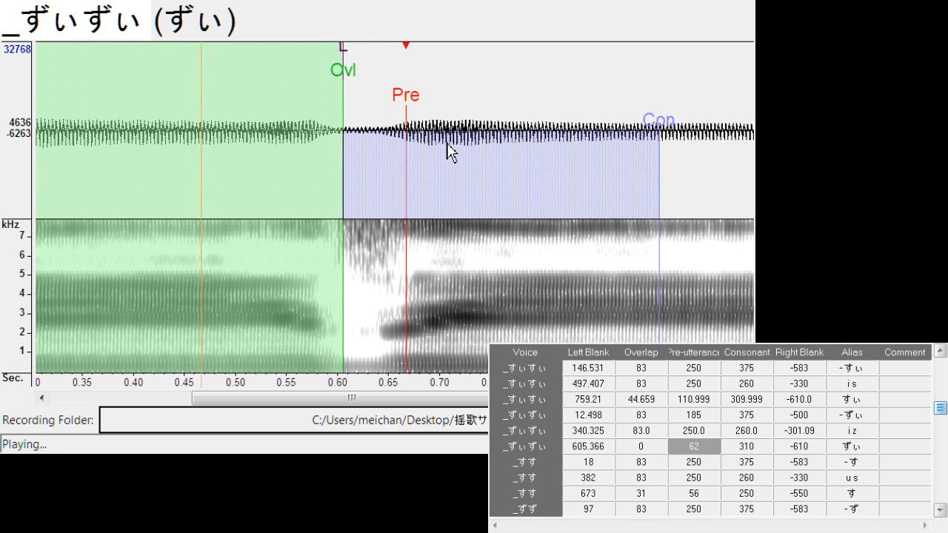
drag(335, 74, 365, 77)
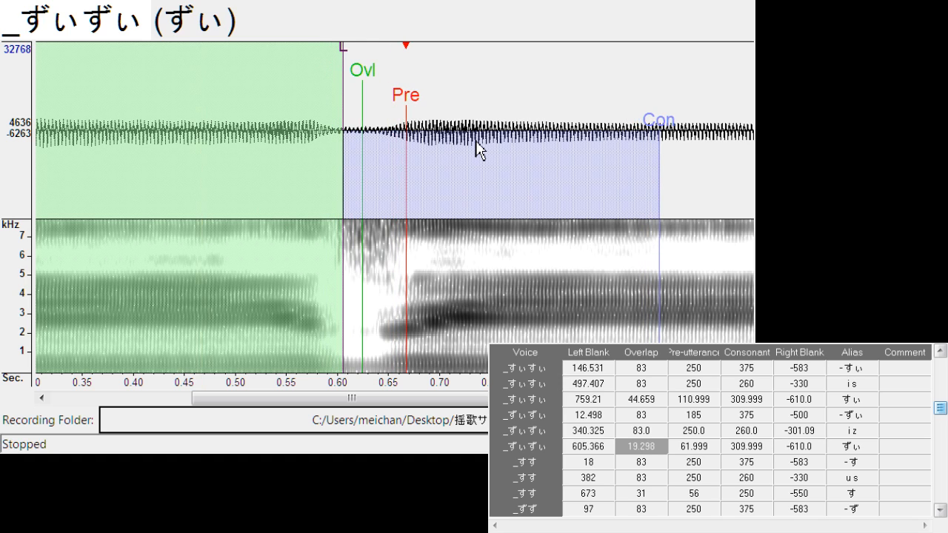
Shift "- す" to a left blank of about 23.8 and "u s" to a left blank of about 376.9
key(Down)
drag(313, 111, 318, 109)
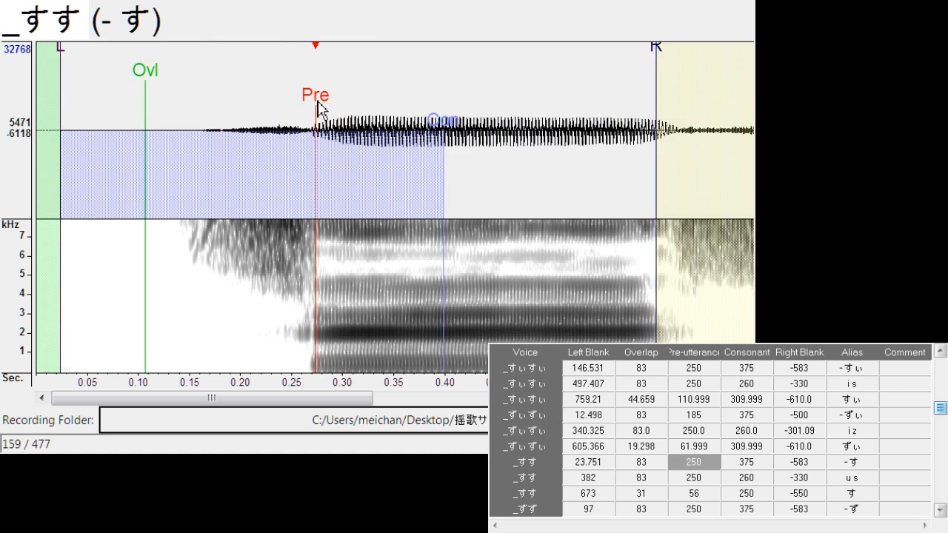
key(Down)
drag(390, 106, 385, 106)
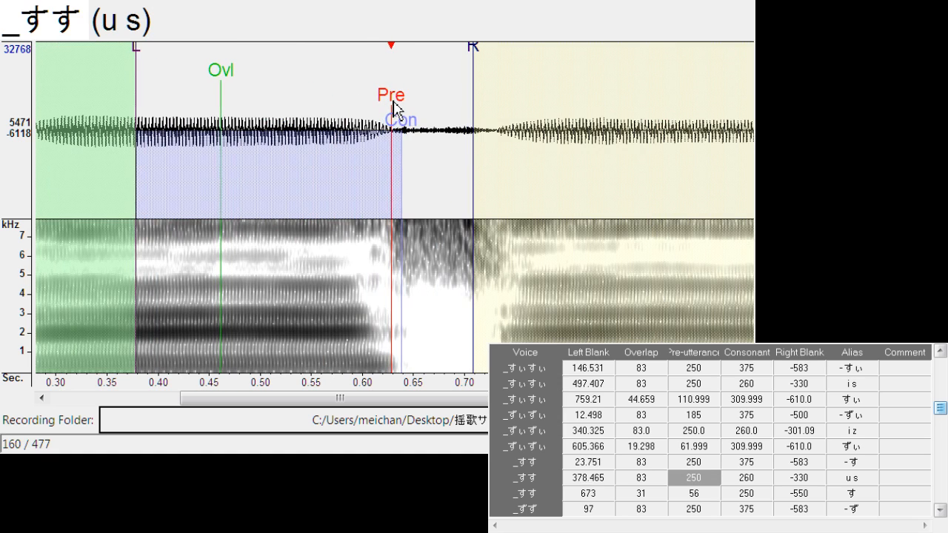
Align "す" with left blank about 656.0, overlap about 31.3 and pre-utterance about 83.1
key(Down)
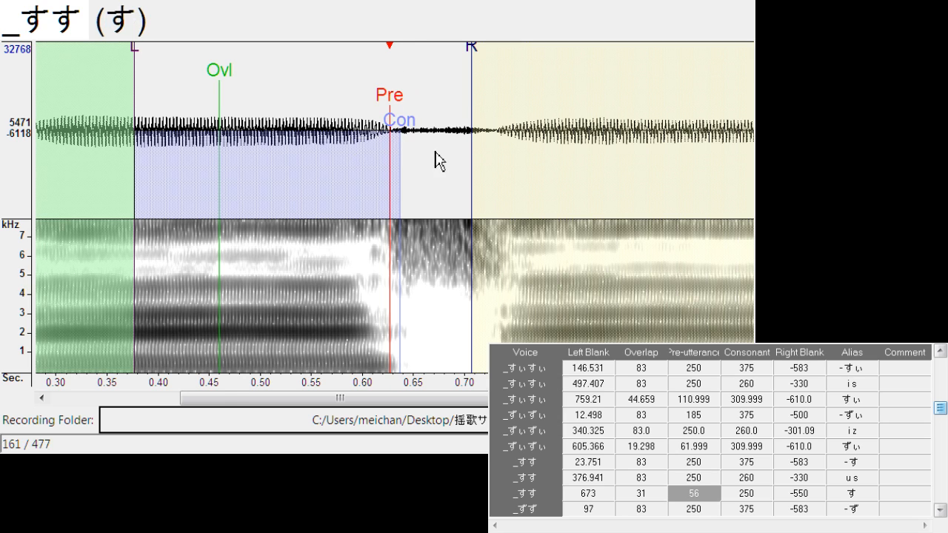
drag(401, 96, 409, 105)
drag(349, 64, 321, 78)
drag(379, 83, 354, 97)
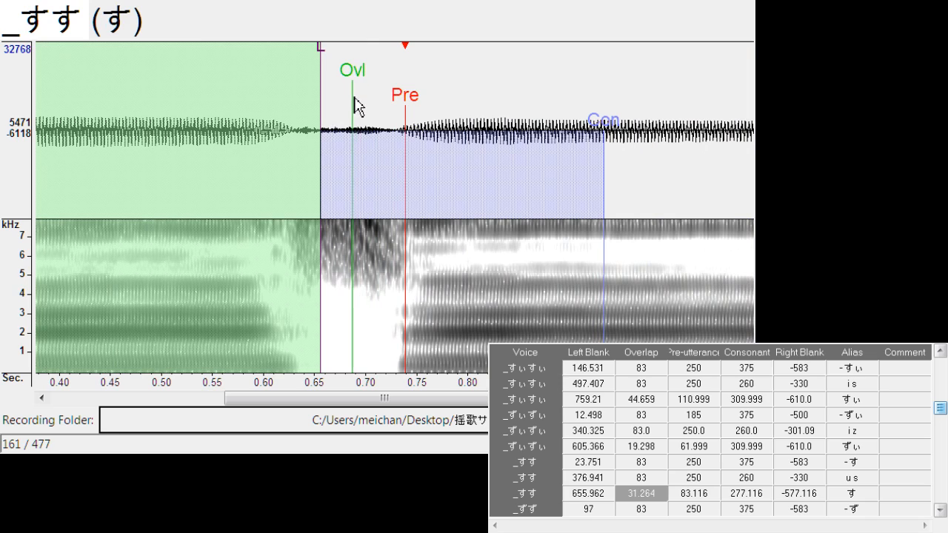
Shift "- ず" to left blank about 116.0, and align "u z" with left blank about 503.6 and right blank about -309.5
key(Down)
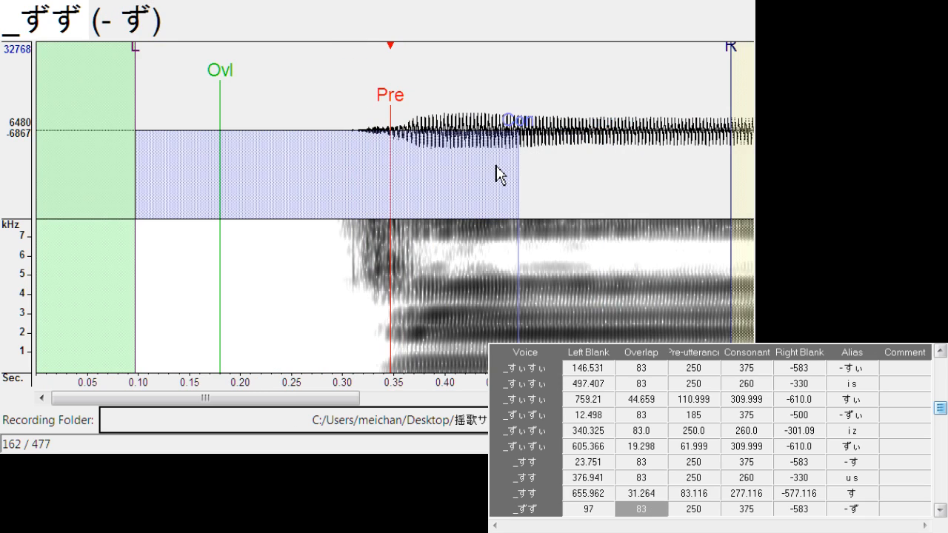
drag(391, 95, 412, 107)
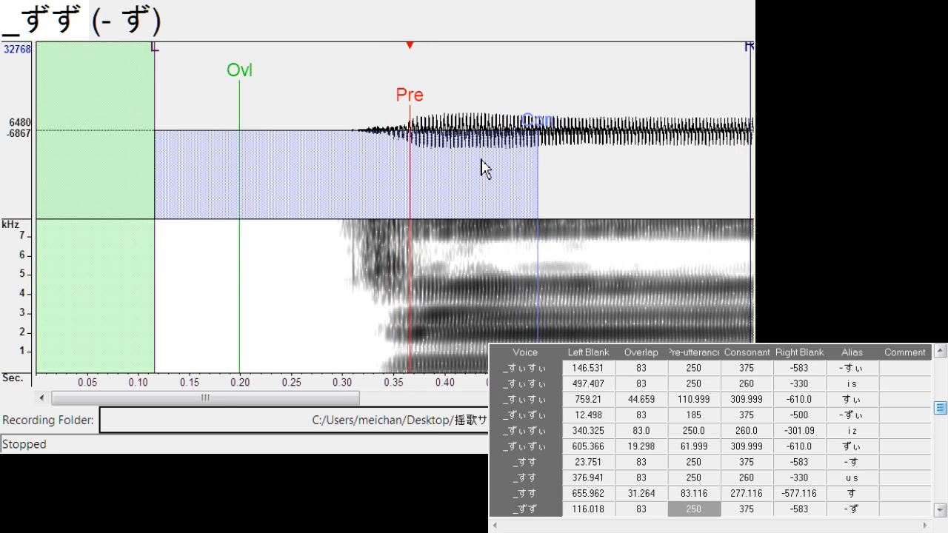
key(Down)
drag(407, 131, 397, 109)
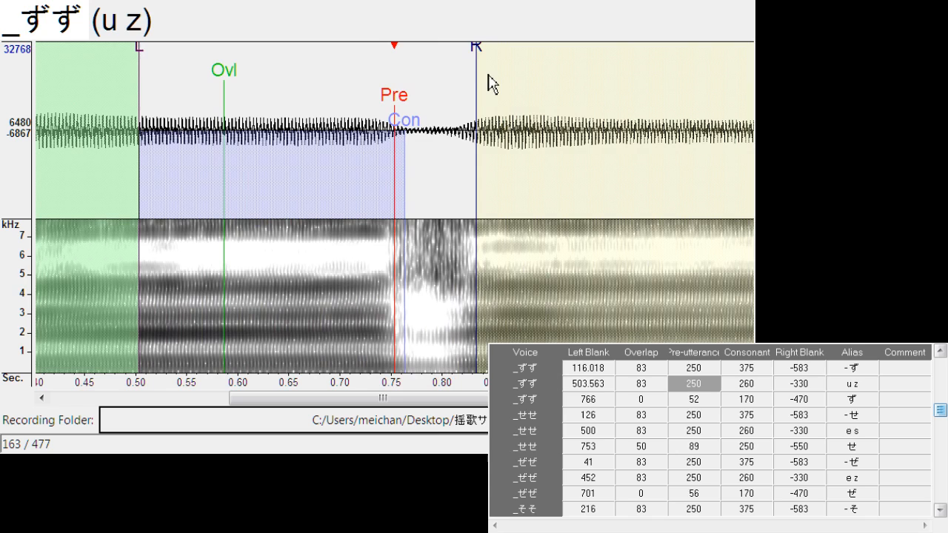
mouse_move(478, 74)
mouse_down()
mouse_move(470, 66)
mouse_move(454, 81)
mouse_up()
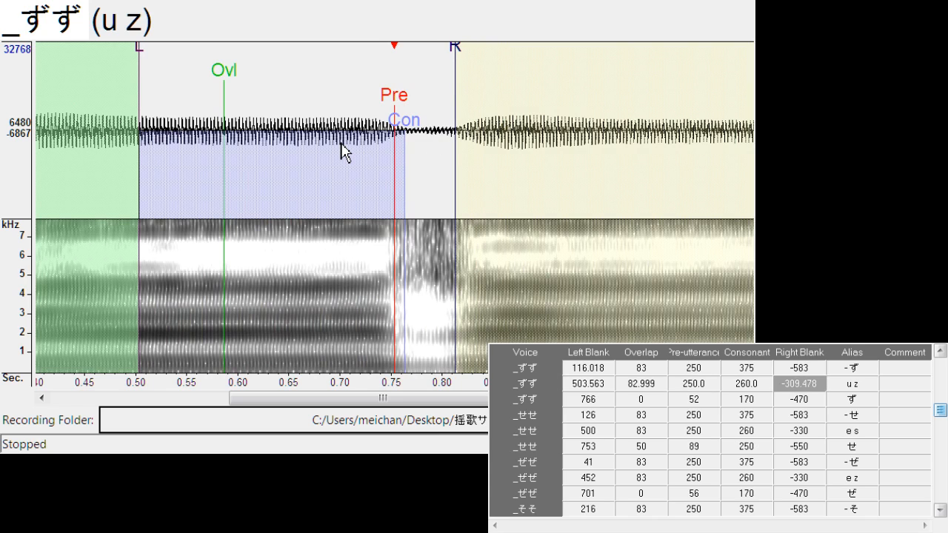
Align "ず" with left blank about 767.3, overlap about 19.8 and pre-utterance about 58.7
key(Down)
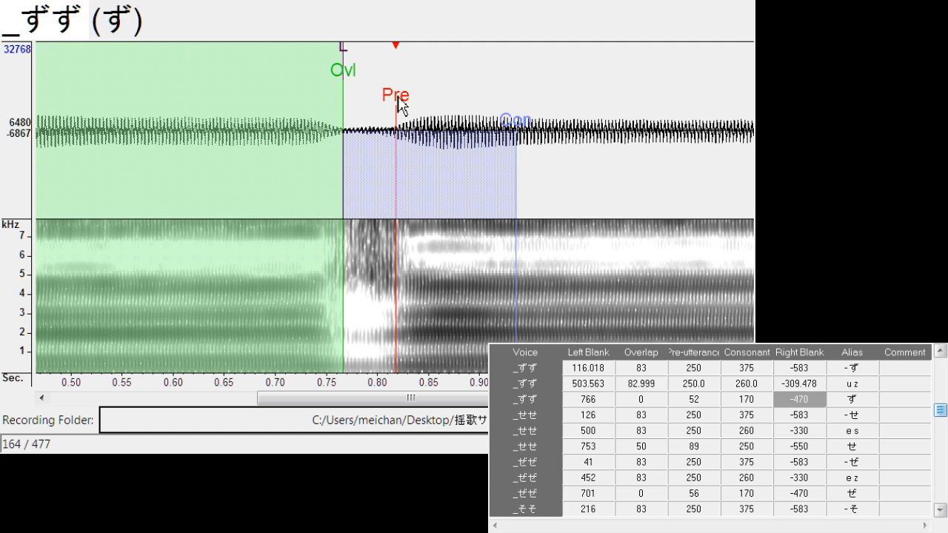
drag(400, 103, 409, 106)
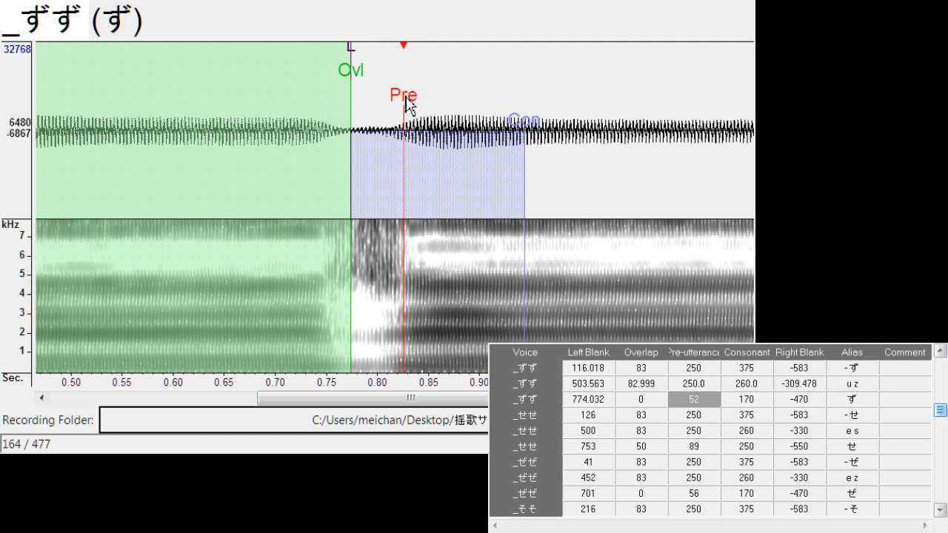
mouse_move(349, 63)
mouse_down()
mouse_move(398, 93)
mouse_move(403, 117)
mouse_up()
Shift "- せ" to a left blank of about 134.3 and "e s" to a left blank of about 502.0
key(Down)
key(Down)
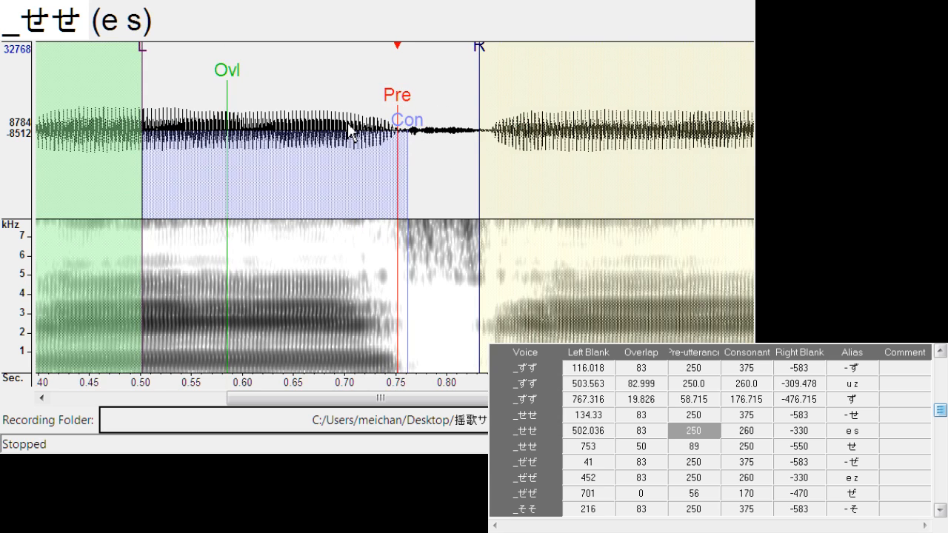
key(Down)
key(Down)
key(Up)
key(Up)
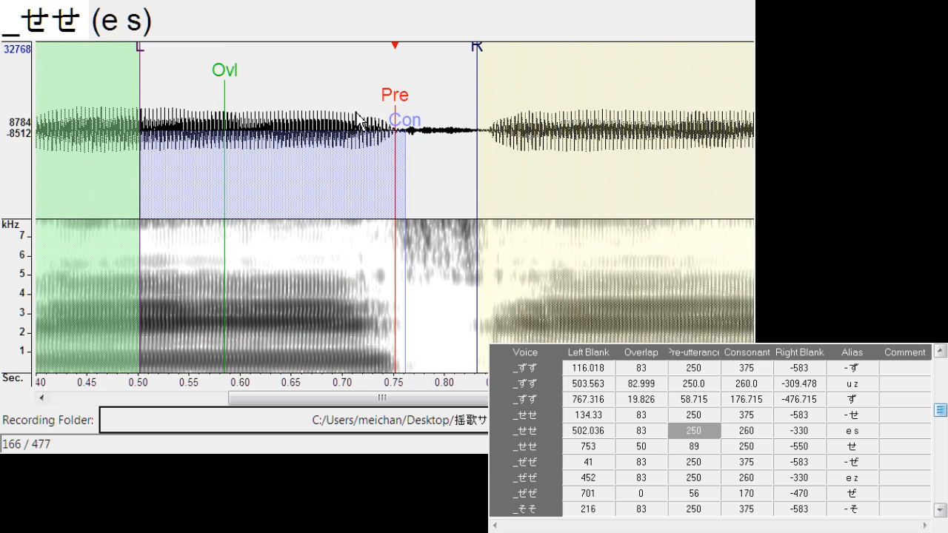
key(space)
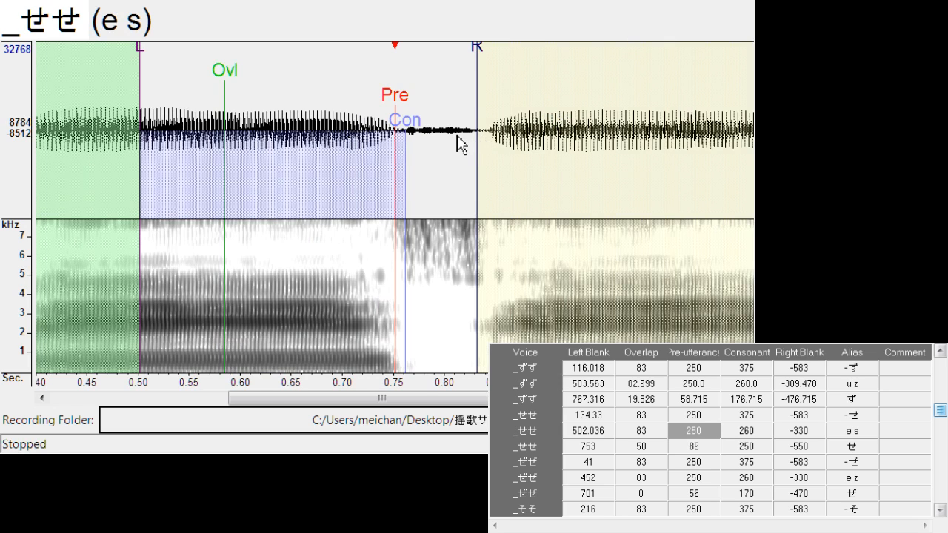
Shift the "せ" entry's markers to a left blank of about 760.7 and play back the sample
key(Down)
drag(401, 99, 406, 107)
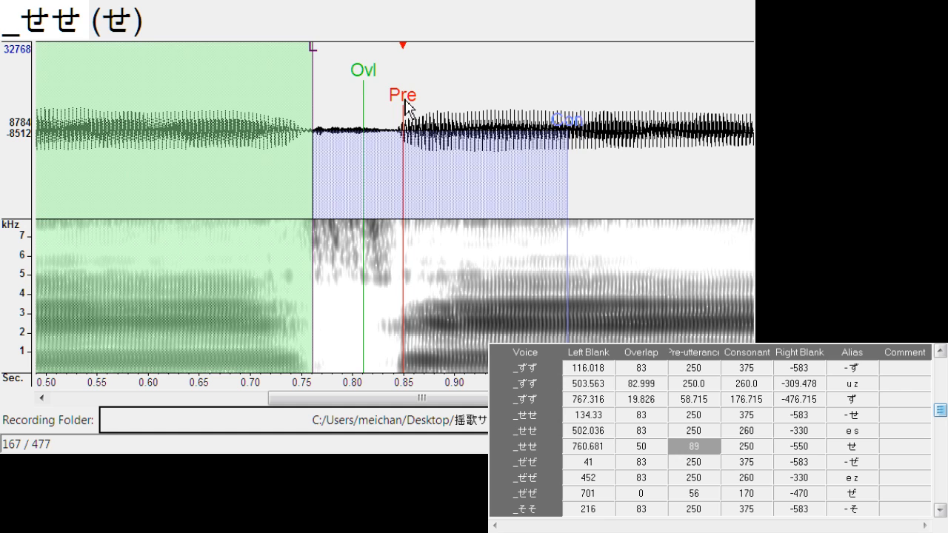
key(space)
Shift "- ぜ" to left blank about 55.0, and align "e z" with left blank about 449.4 and right blank about -301.9
key(Down)
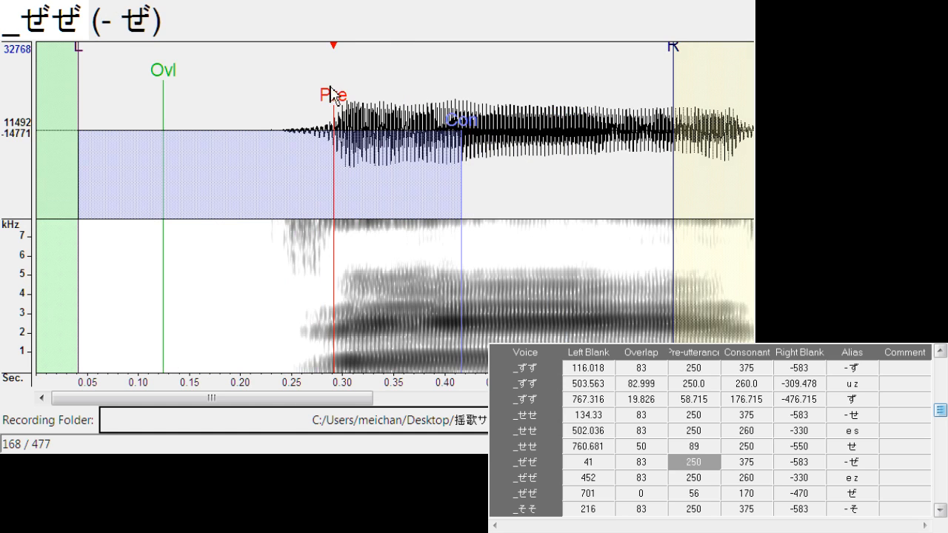
drag(331, 94, 341, 97)
key(space)
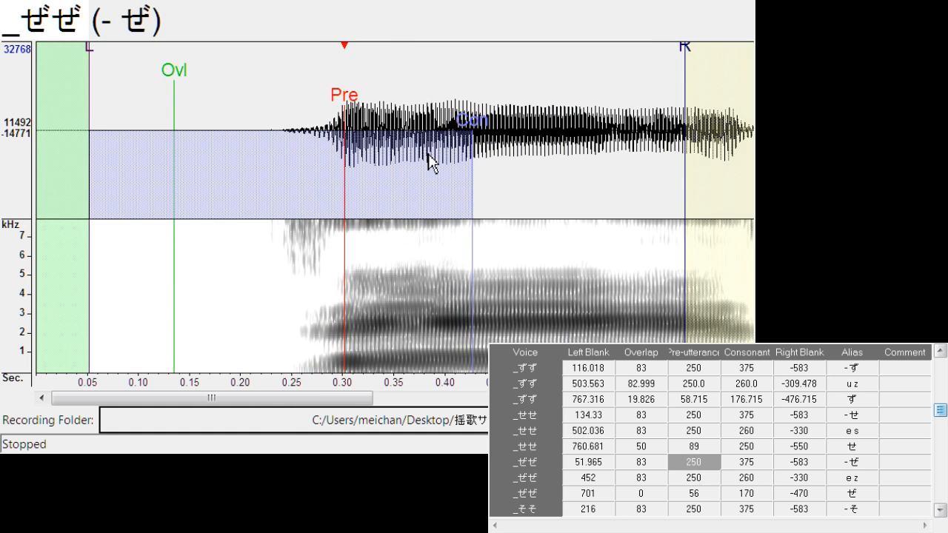
key(Down)
key(Down)
key(Up)
key(Up)
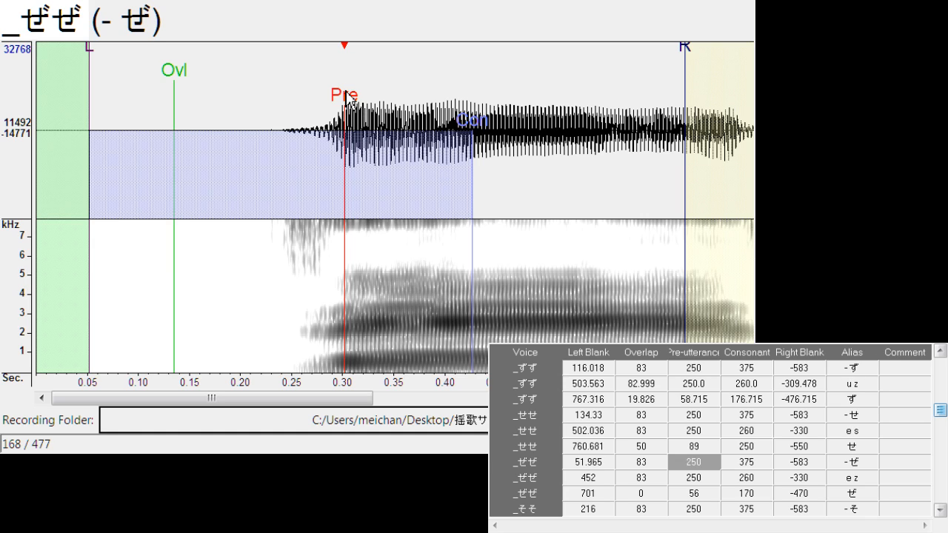
drag(346, 95, 395, 107)
key(space)
key(Down)
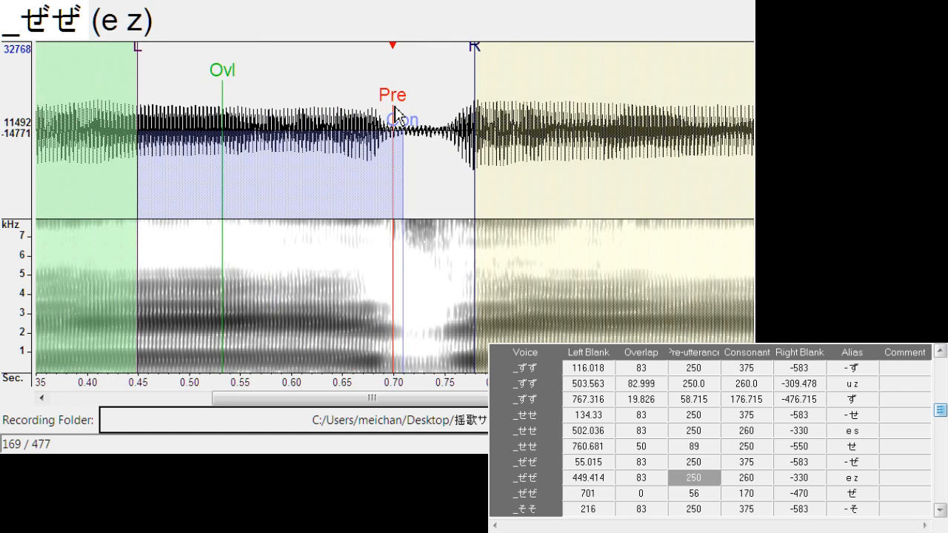
drag(474, 65, 441, 140)
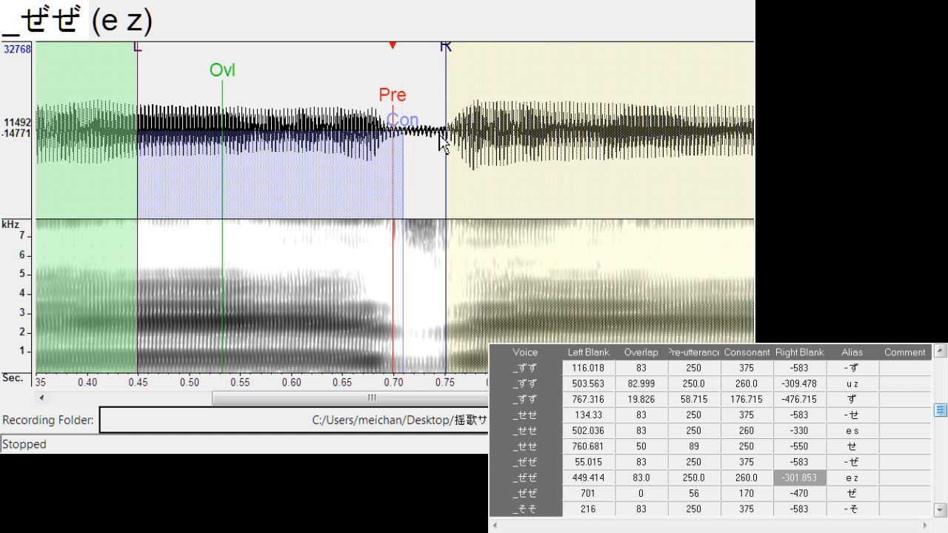
Align "ぜ" with left blank about 708.3 and overlap about 17.9
key(Down)
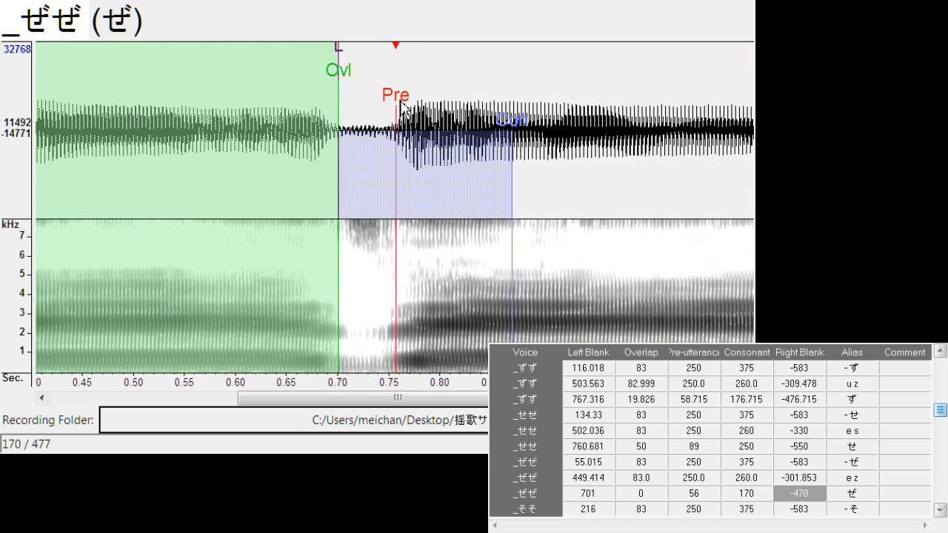
drag(401, 106, 408, 109)
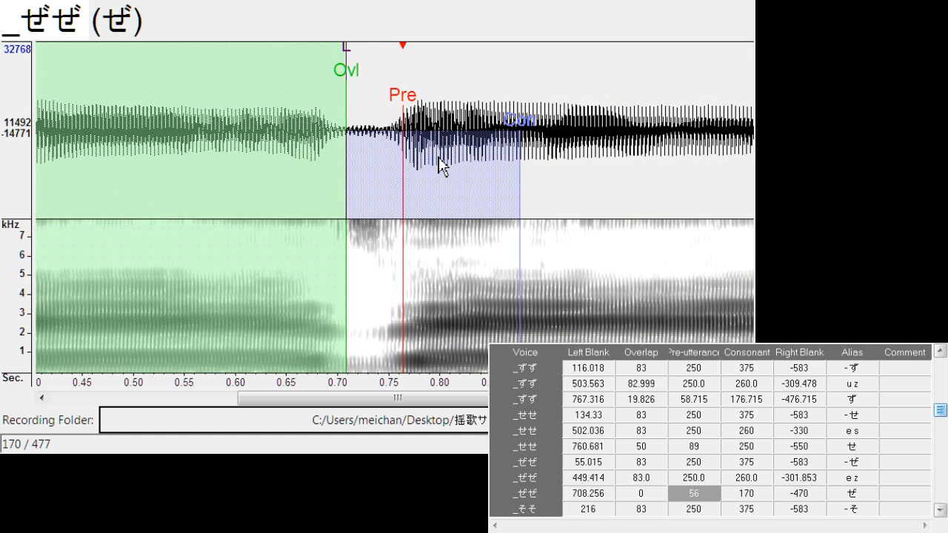
mouse_move(347, 80)
mouse_down()
mouse_move(367, 87)
mouse_move(366, 106)
mouse_move(415, 103)
mouse_move(413, 96)
mouse_up()
Shift "- そ" to left blank about 231.2, and align "o s" with left blank about 609.6 and right blank about -326.3
key(Down)
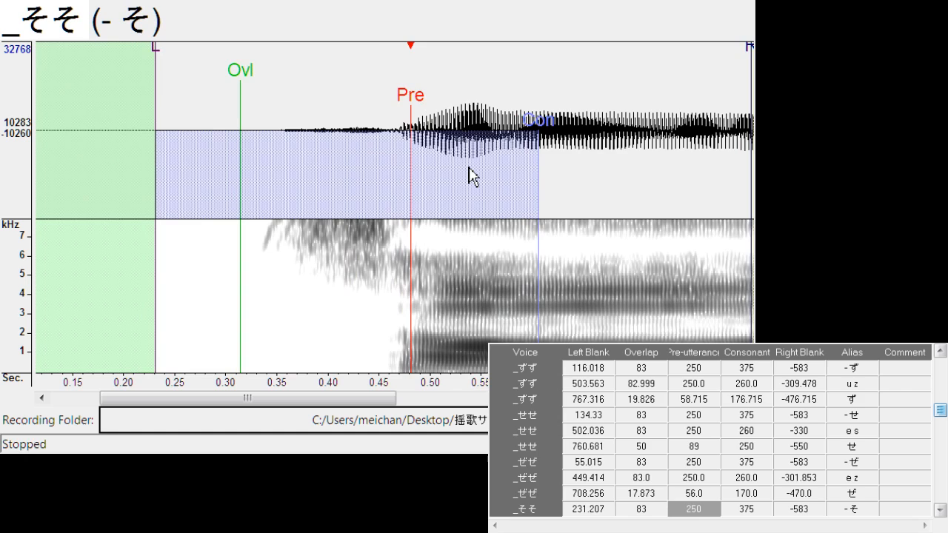
key(Down)
drag(394, 106, 396, 108)
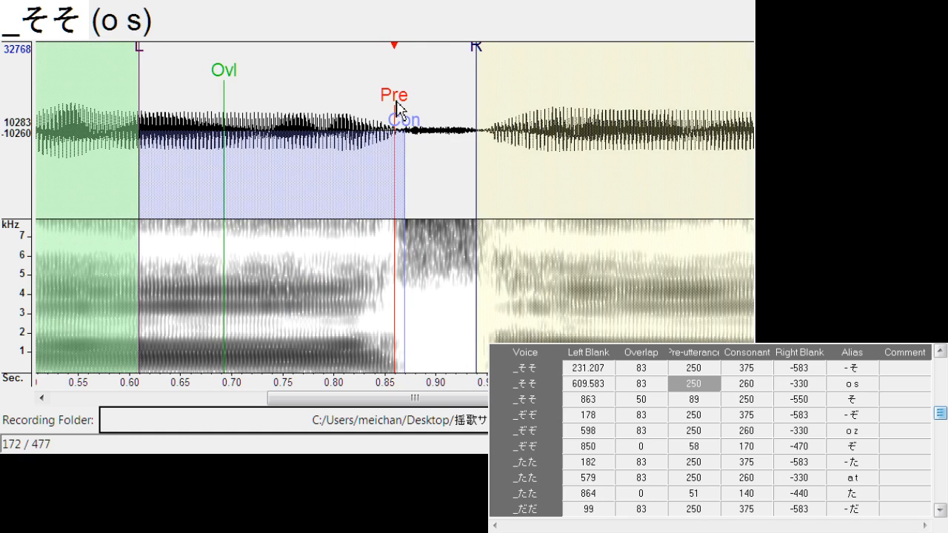
drag(476, 49, 473, 51)
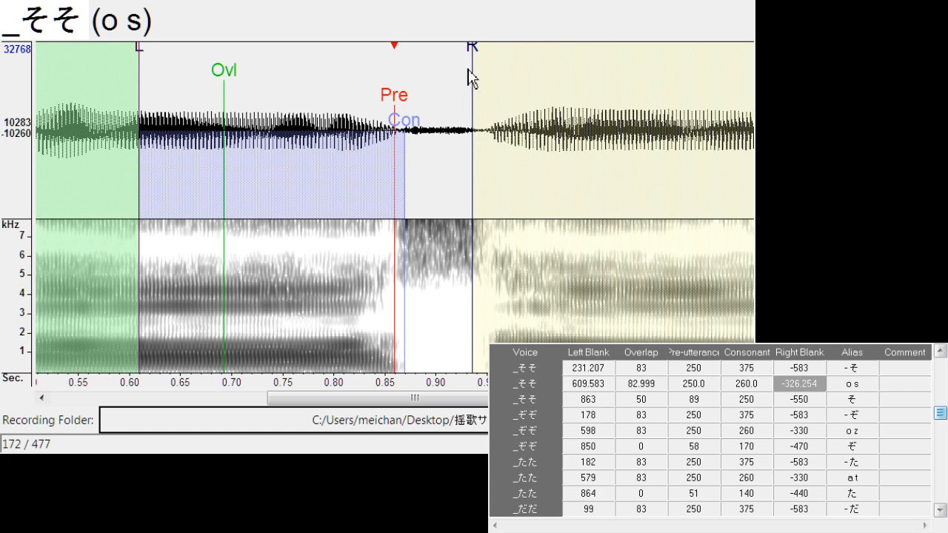
Align "そ" with left blank about 876.4, overlap about 32.0 and pre-utterance about 79.3
key(Down)
drag(396, 103, 403, 106)
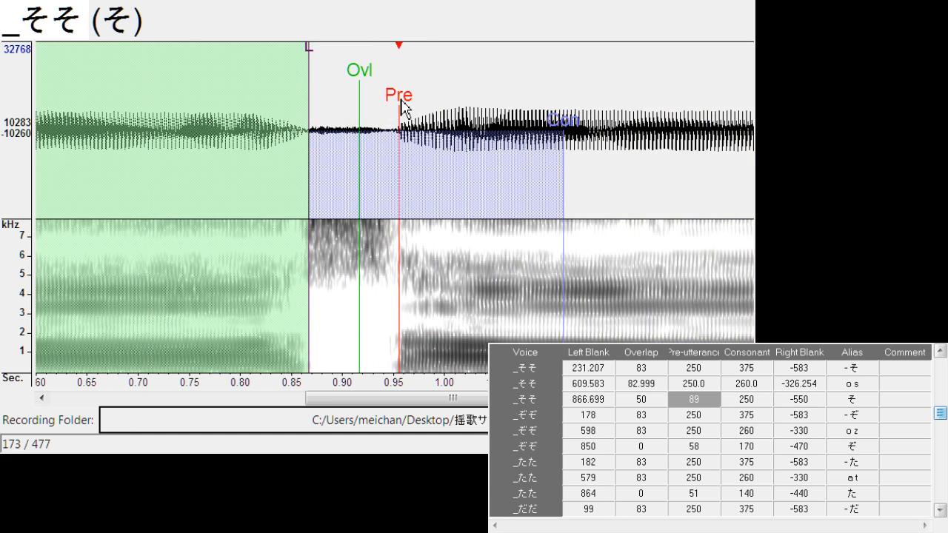
drag(307, 71, 319, 48)
drag(360, 82, 353, 85)
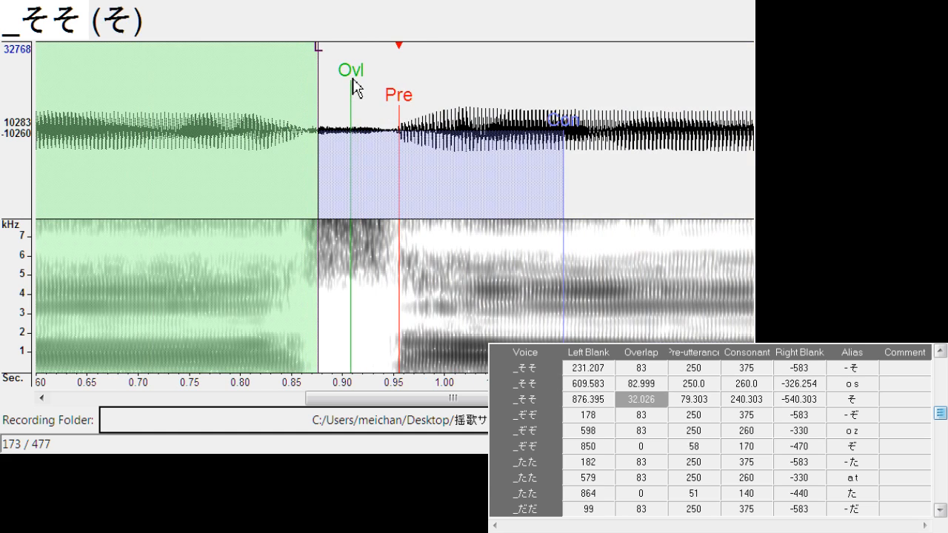
double_click(471, 143)
Shift "- ぞ" to left blank about 210.6, and align "o z" with left blank about 589.8 and right blank about -311.8
key(Down)
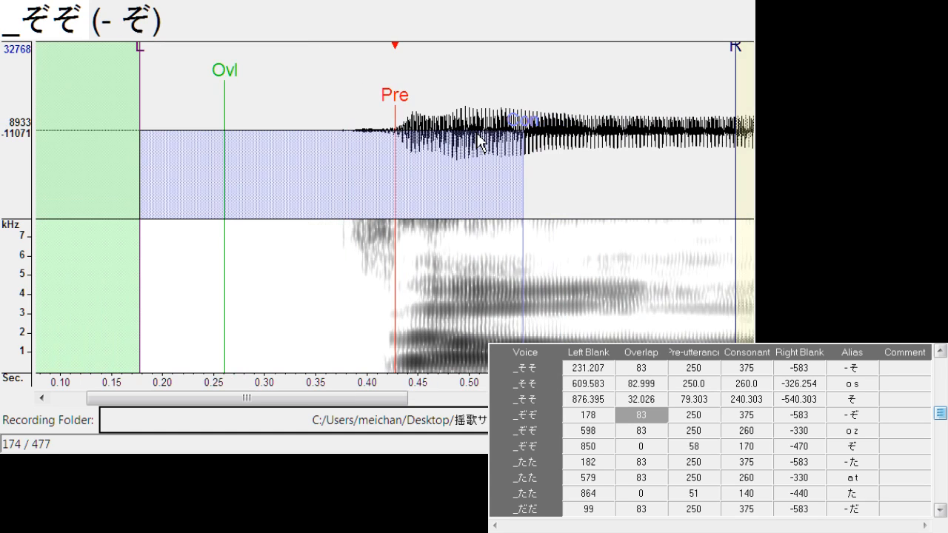
drag(406, 95, 440, 95)
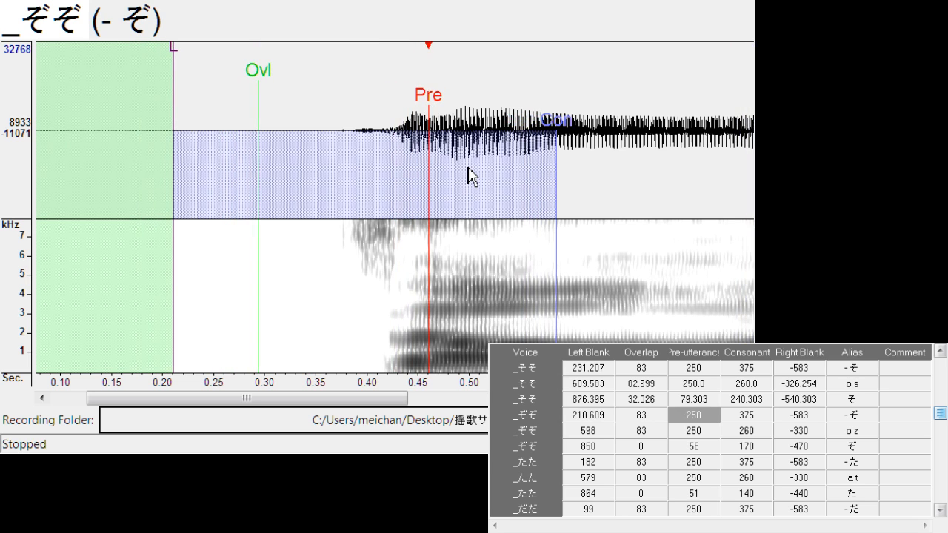
key(Down)
drag(404, 111, 389, 115)
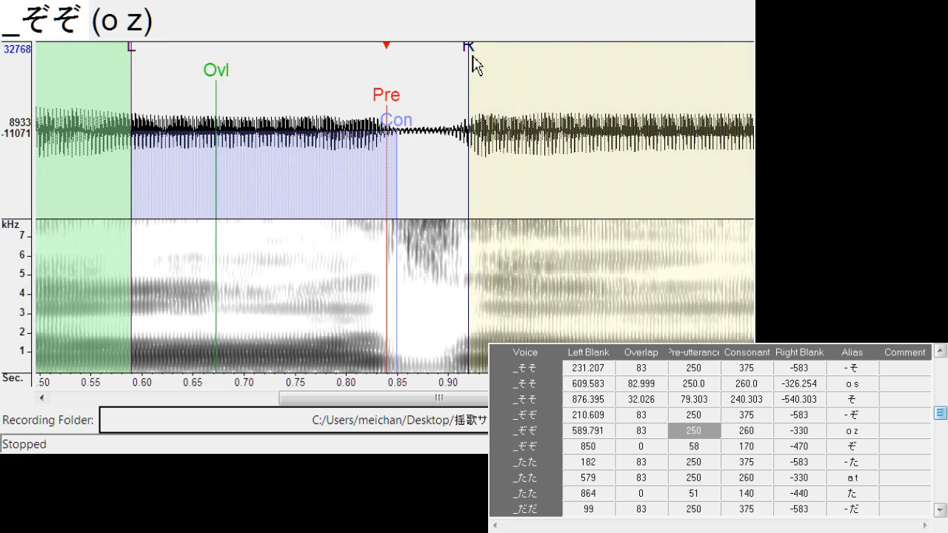
mouse_move(472, 58)
mouse_down()
mouse_move(452, 67)
mouse_move(449, 81)
mouse_up()
Align "ぞ" with left blank about 854.3, overlap about 22.9 and pre-utterance about 72.4
key(Down)
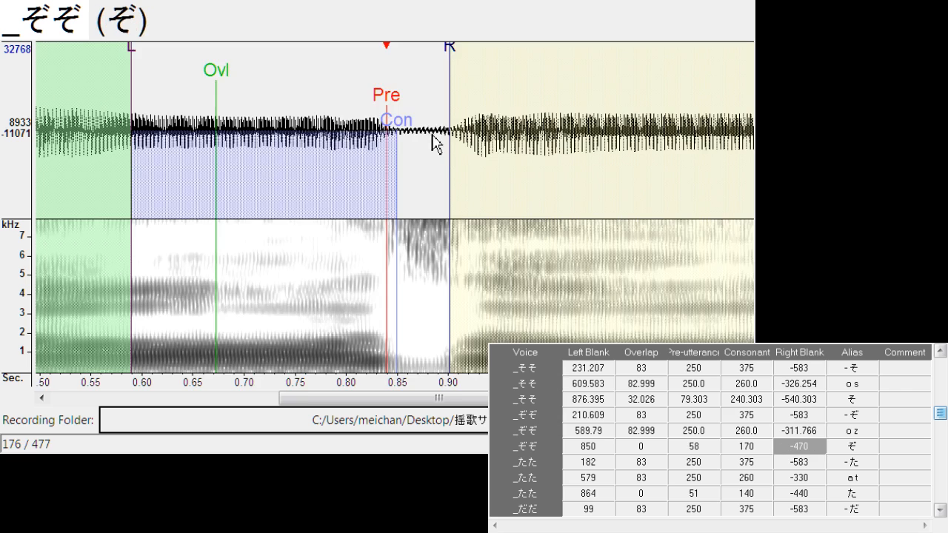
drag(401, 112, 418, 107)
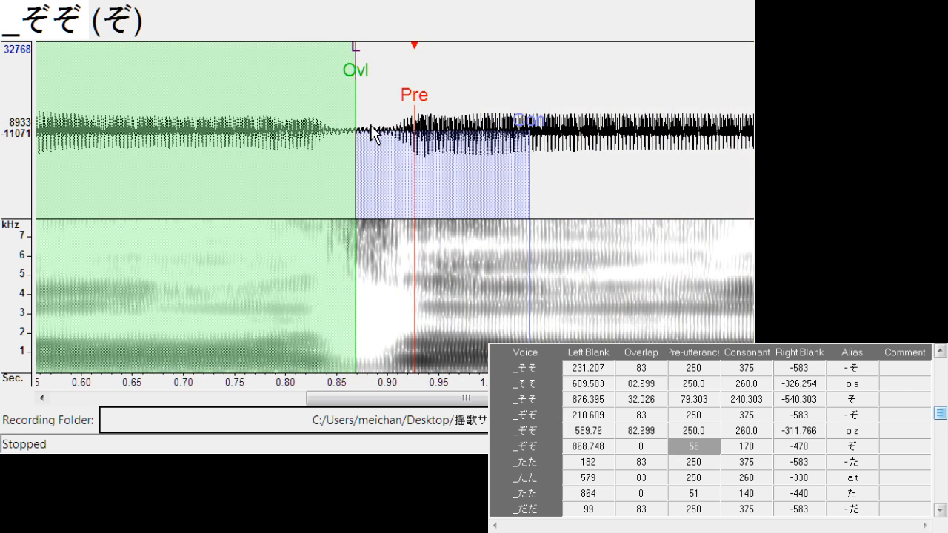
mouse_move(355, 65)
mouse_down()
mouse_move(349, 77)
mouse_move(401, 94)
mouse_up()
Shift "- た" to left blank about 186.2, and align "a t" with left blank about 576.0 and right blank about -305.7
key(Down)
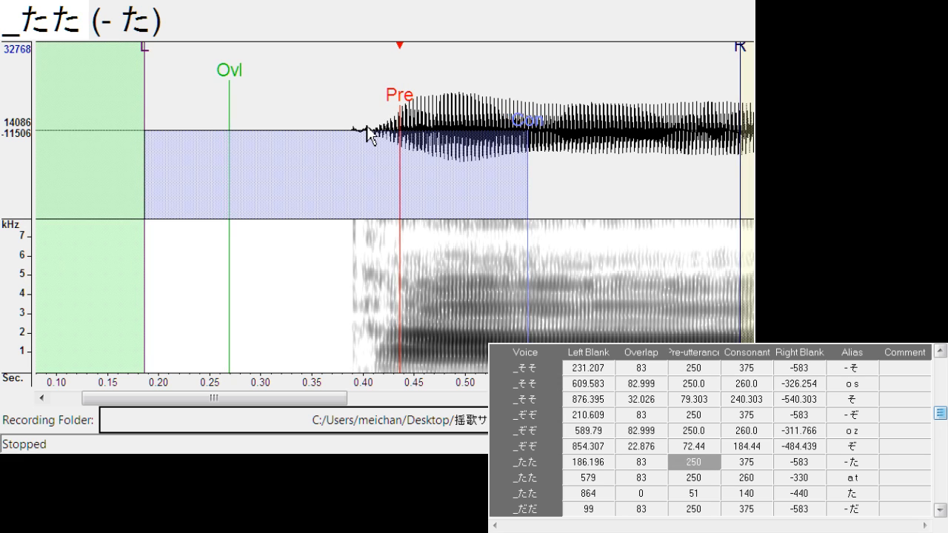
key(Down)
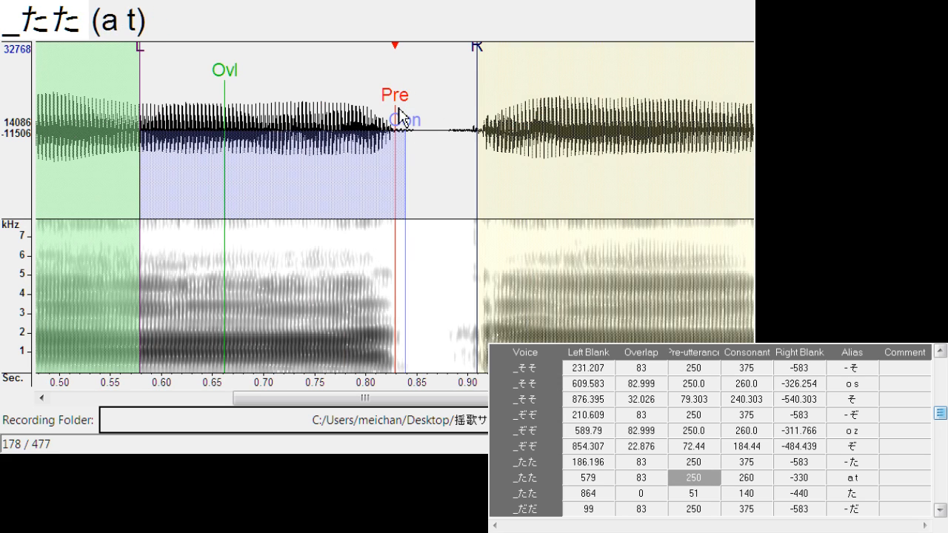
drag(483, 73, 453, 67)
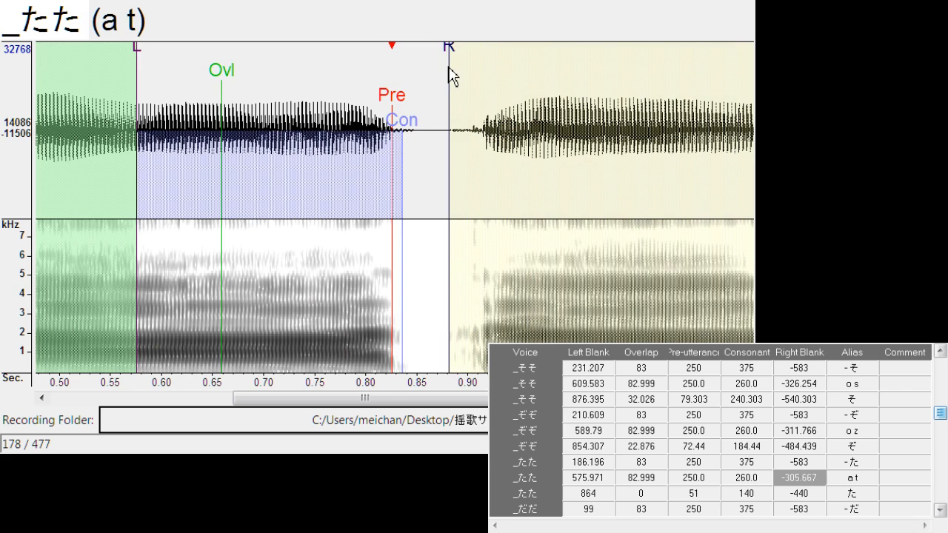
scroll(449, 71, down, 1)
Align "た" with left blank about 850.4, overlap about 19.8 and pre-utterance about 78.5
key(Down)
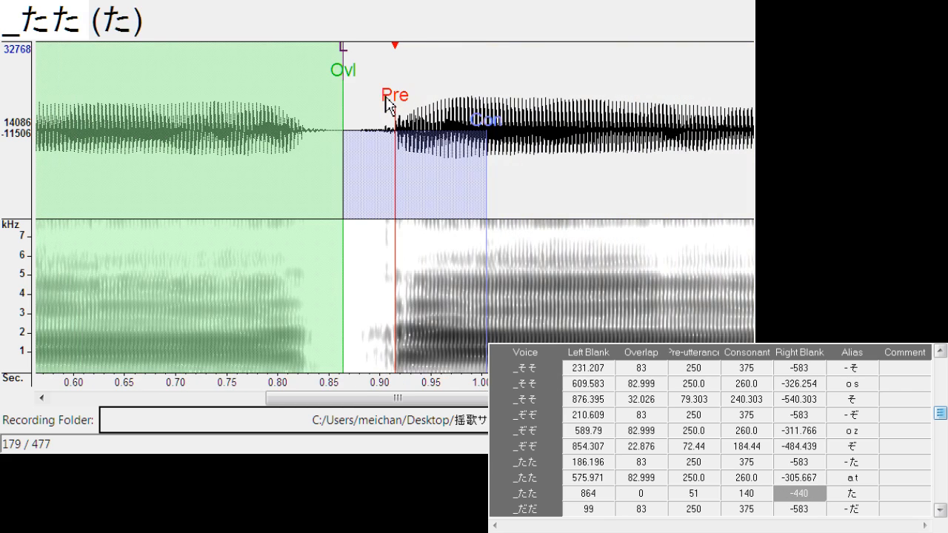
drag(402, 94, 412, 99)
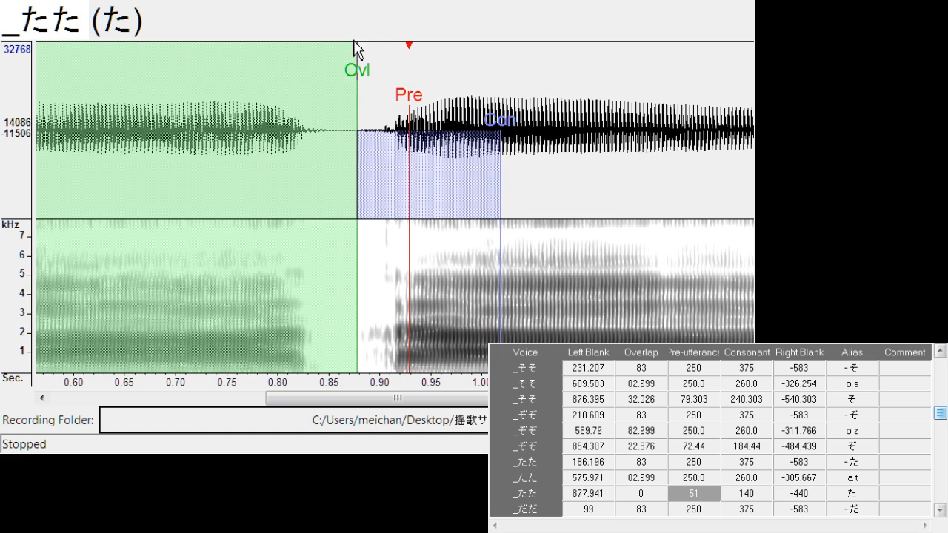
mouse_move(356, 51)
mouse_down()
mouse_move(331, 70)
mouse_move(351, 92)
mouse_move(420, 104)
mouse_up()
Shift "- だ" to left blank about 119.8, and align "a d" with left blank about 537.1 and right blank about -291.9
key(Down)
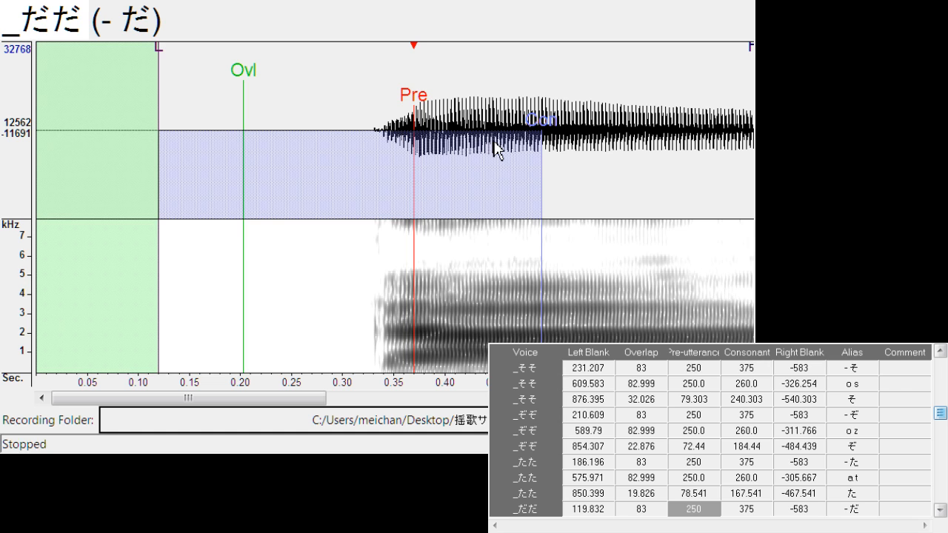
key(Down)
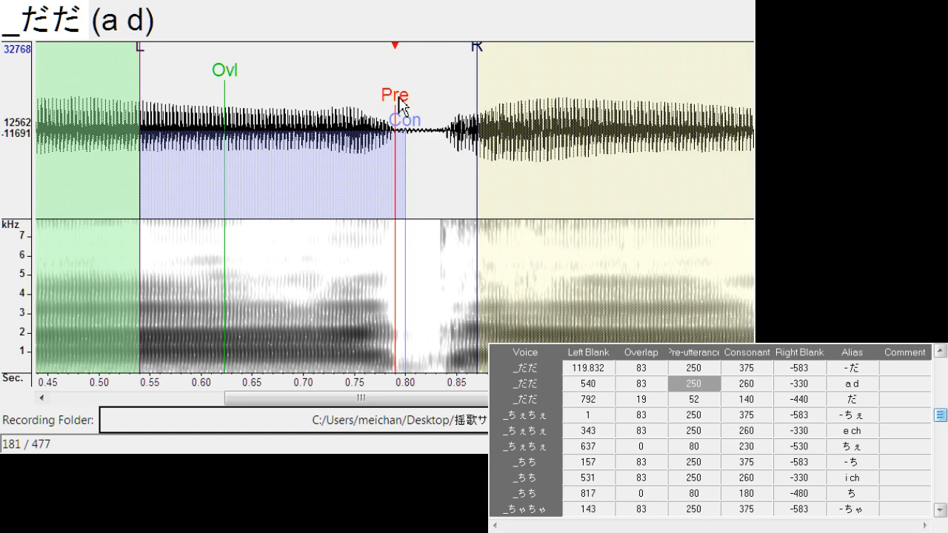
drag(399, 104, 394, 108)
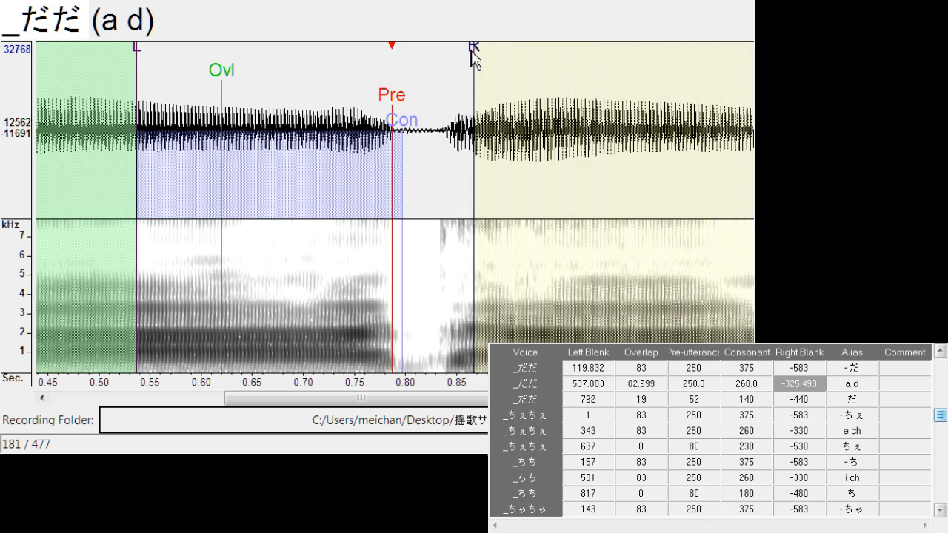
drag(474, 58, 437, 75)
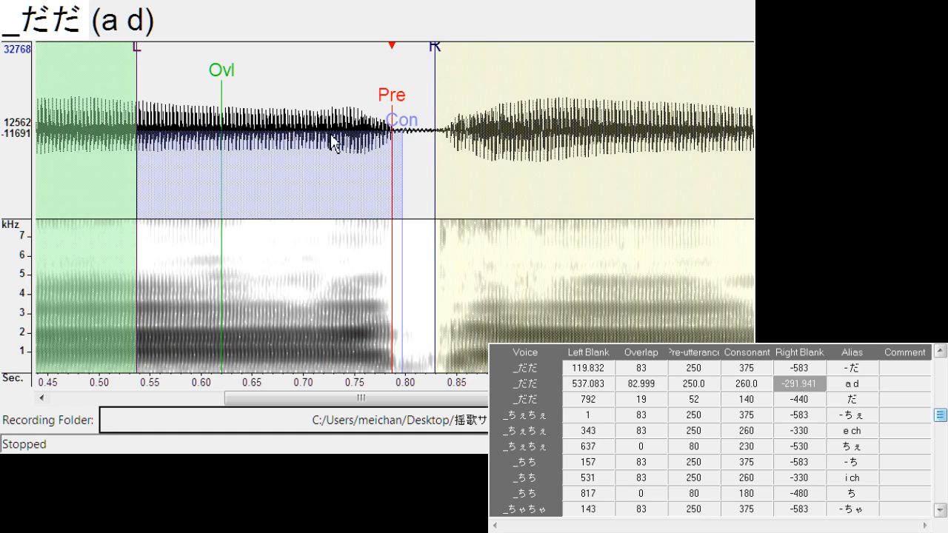
Align "だ" with left blank about 794.7, overlap about 22.1 and pre-utterance about 68.6
key(Down)
drag(402, 105, 420, 106)
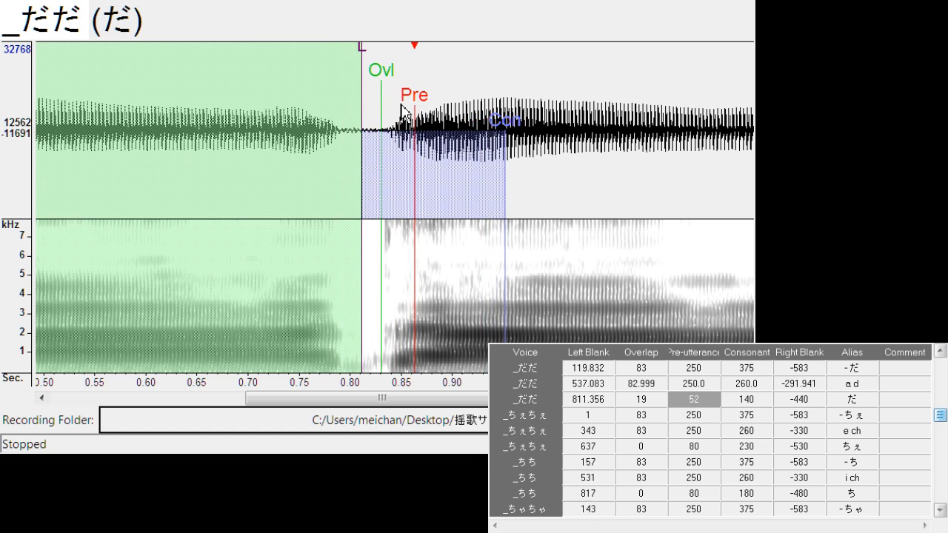
drag(362, 68, 367, 104)
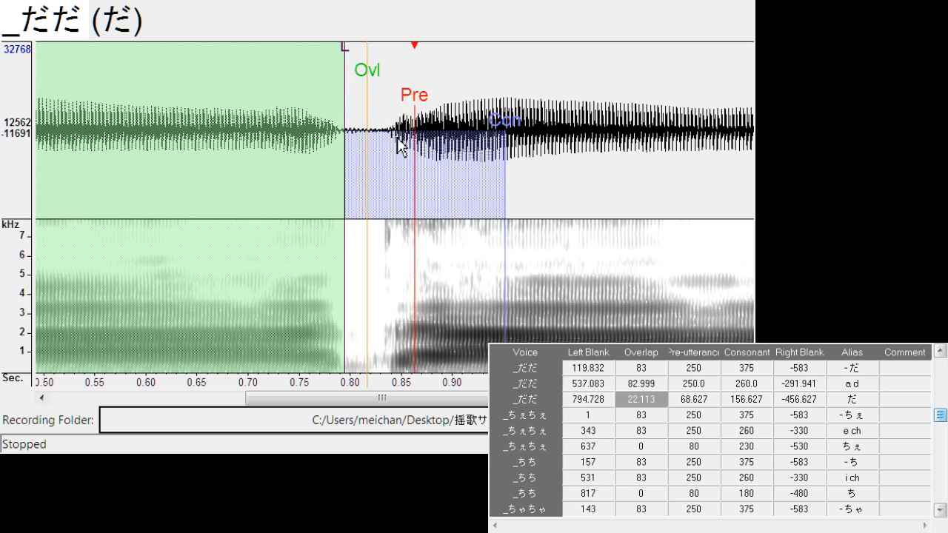
Align "- ちぇ" with left blank about 19.9 and right blank about -525.3
key(Down)
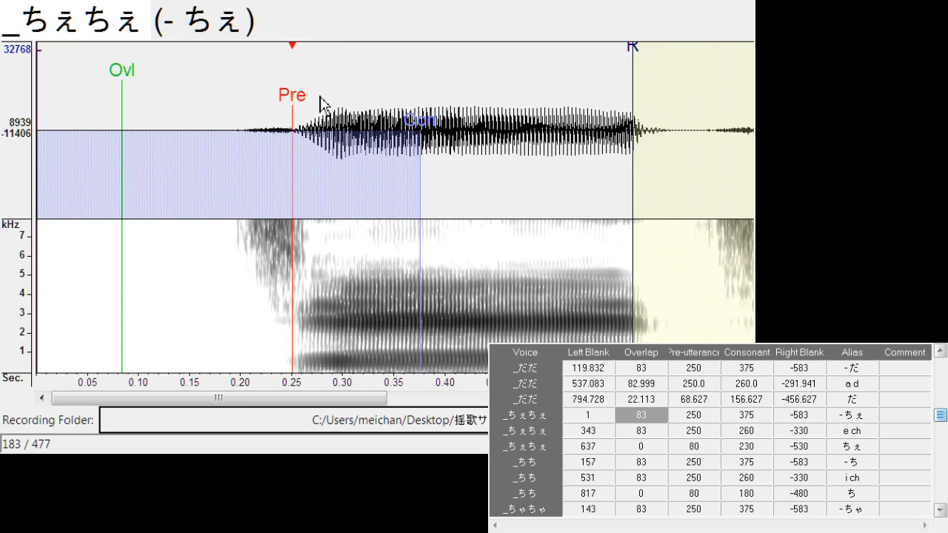
drag(295, 111, 314, 108)
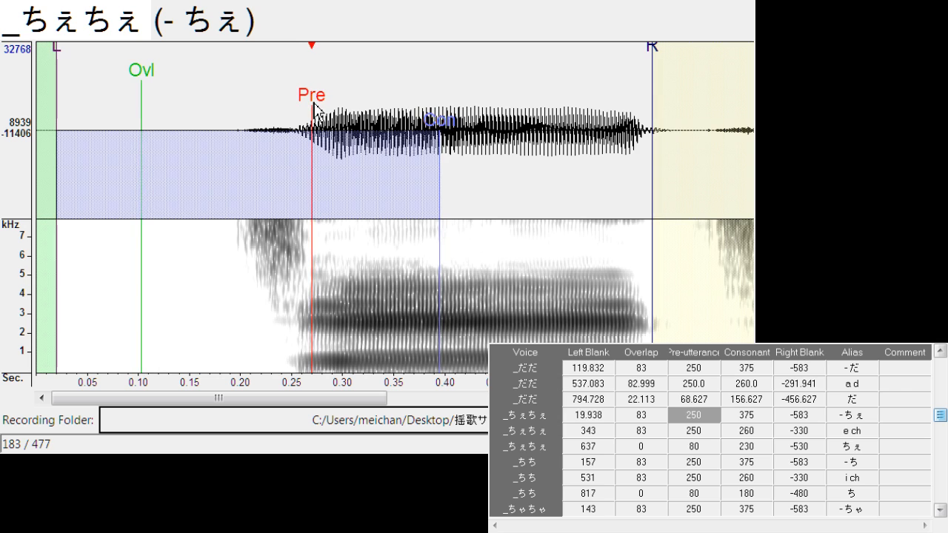
drag(652, 50, 593, 73)
scroll(560, 87, down, 1)
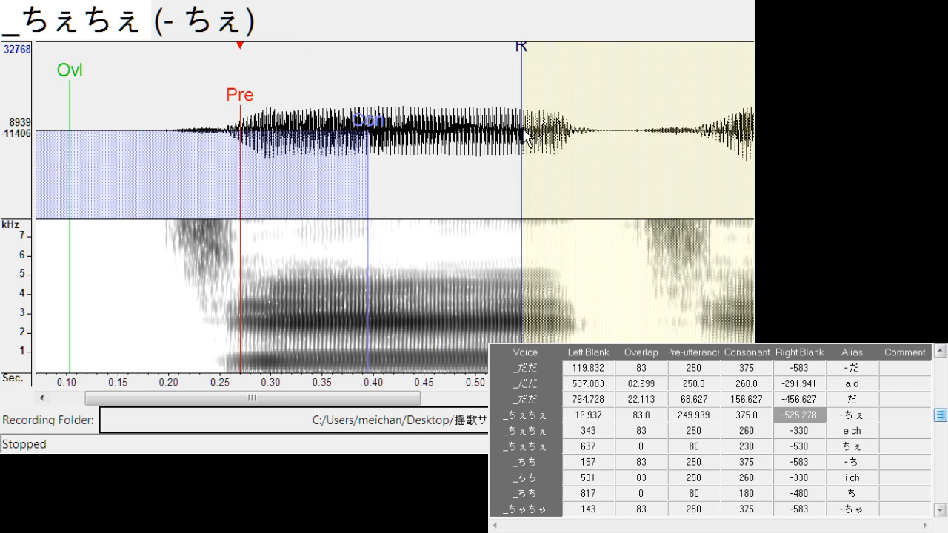
Align "e ch" with left blank about 342.6, consonant about 276.7 and right blank about -307.2
key(Down)
drag(396, 106, 397, 106)
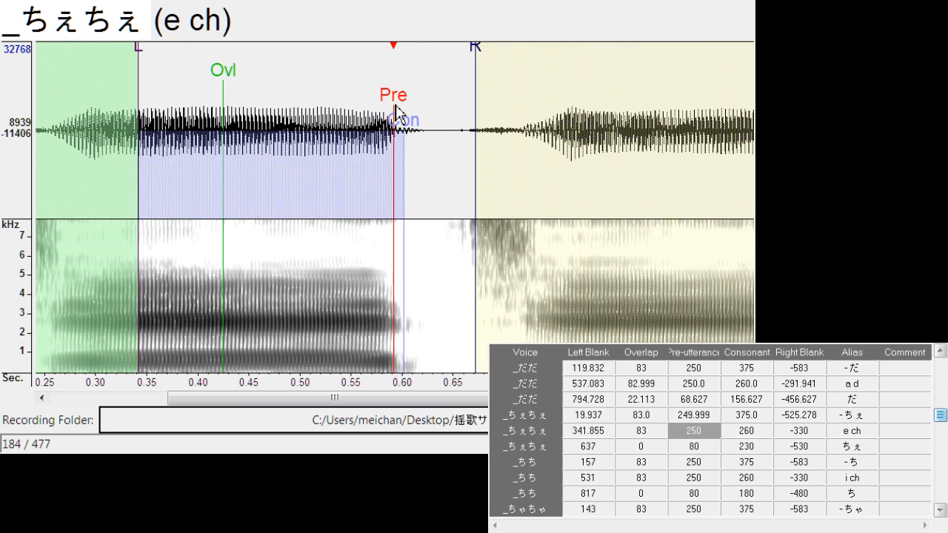
drag(478, 61, 453, 73)
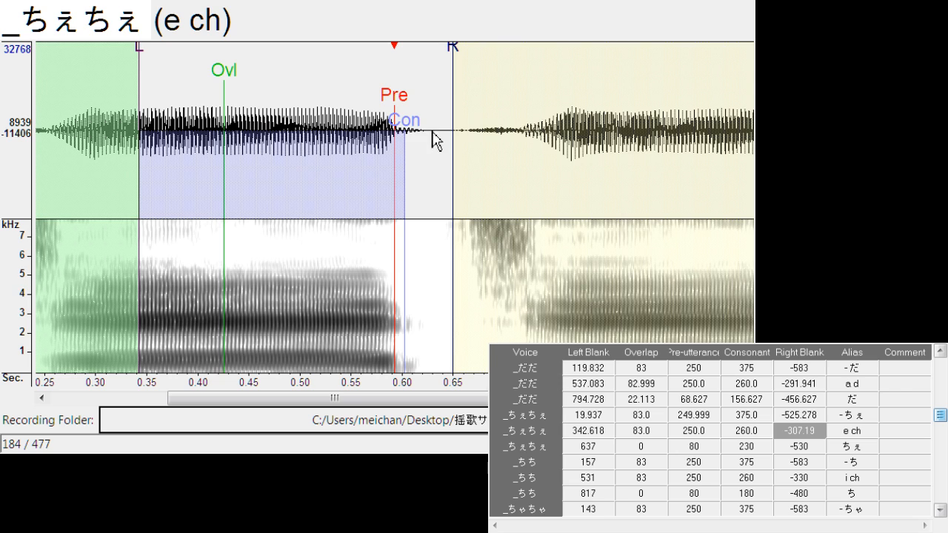
drag(428, 133, 427, 131)
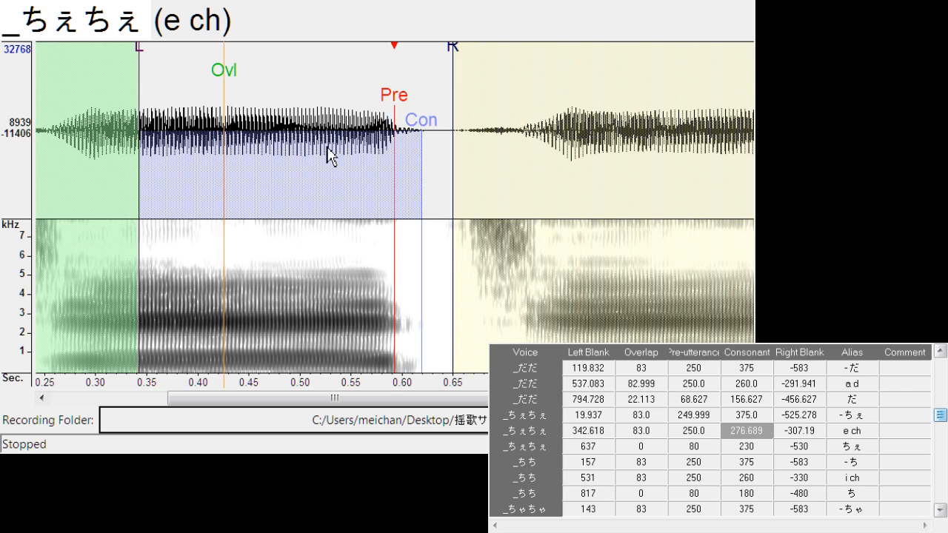
Align "ちぇ" with left blank about 617.1, overlap about 25.9 and pre-utterance about 118.2
key(Down)
drag(392, 99, 417, 94)
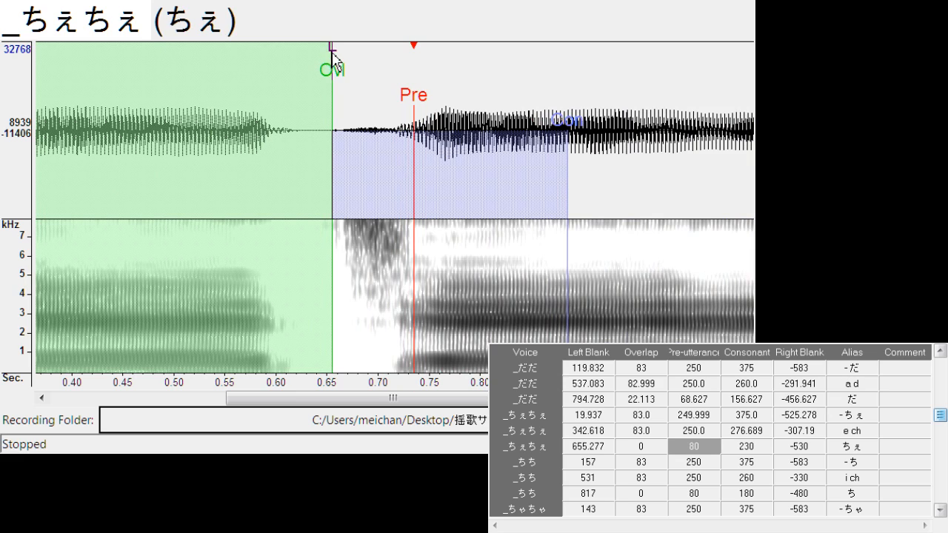
mouse_move(333, 56)
mouse_down()
mouse_move(298, 75)
mouse_move(321, 74)
mouse_up()
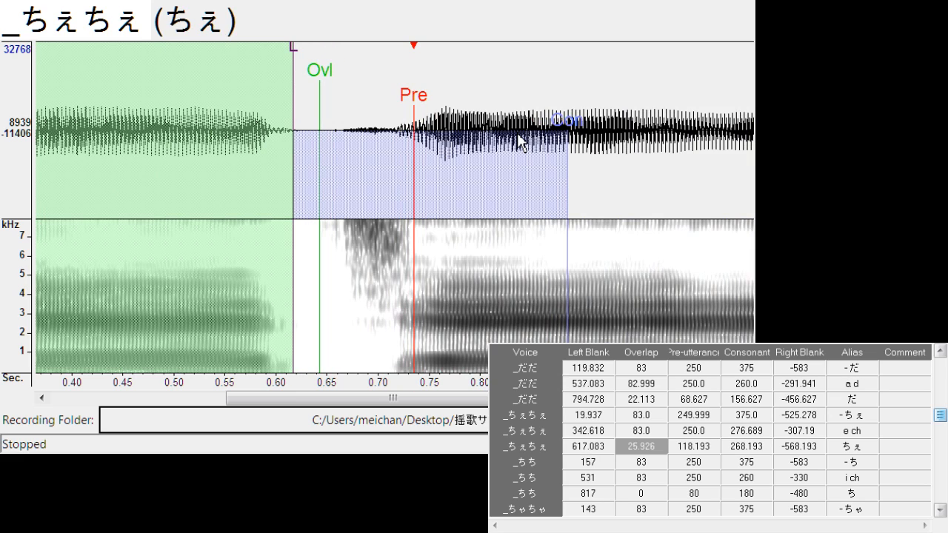
Shift "- ち" to left blank about 166.4, and align "i ch" with left blank about 530.2 and right blank about -303.4
key(Down)
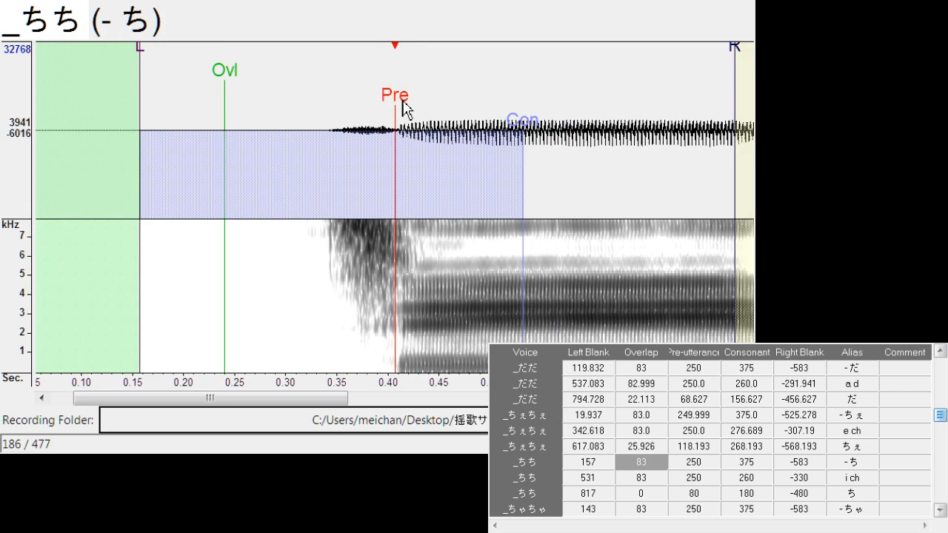
drag(402, 106, 408, 111)
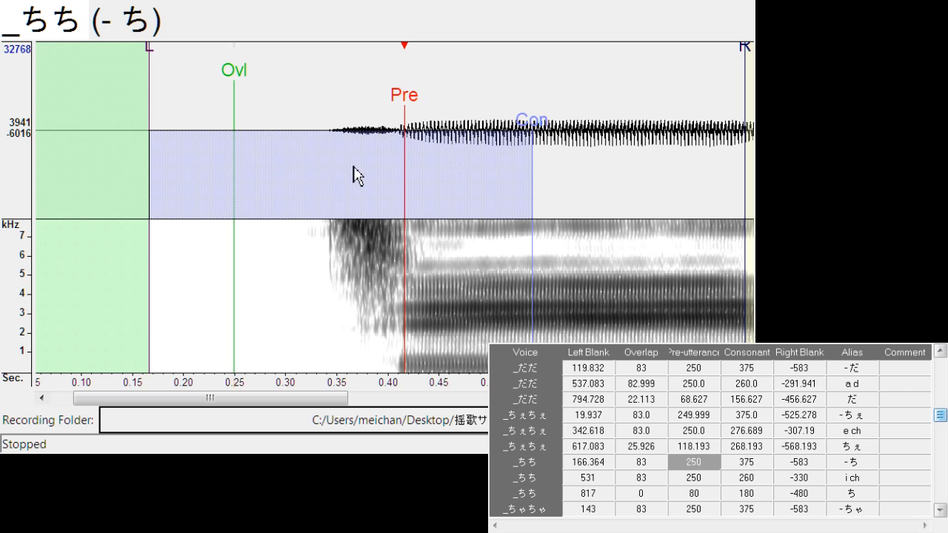
key(Down)
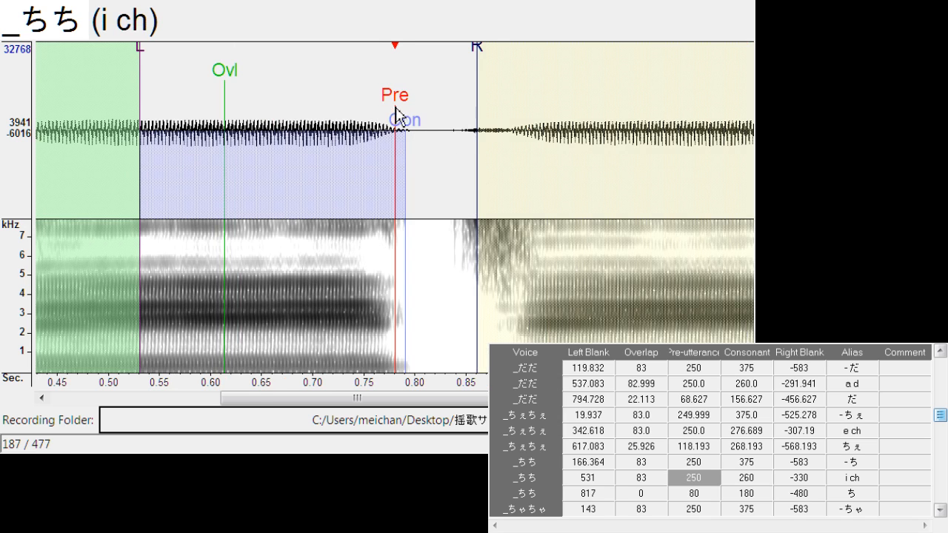
drag(395, 108, 396, 109)
drag(476, 47, 449, 78)
Align "ち" with left blank about 795.5, overlap about 23.6 and pre-utterance about 114.4
key(Down)
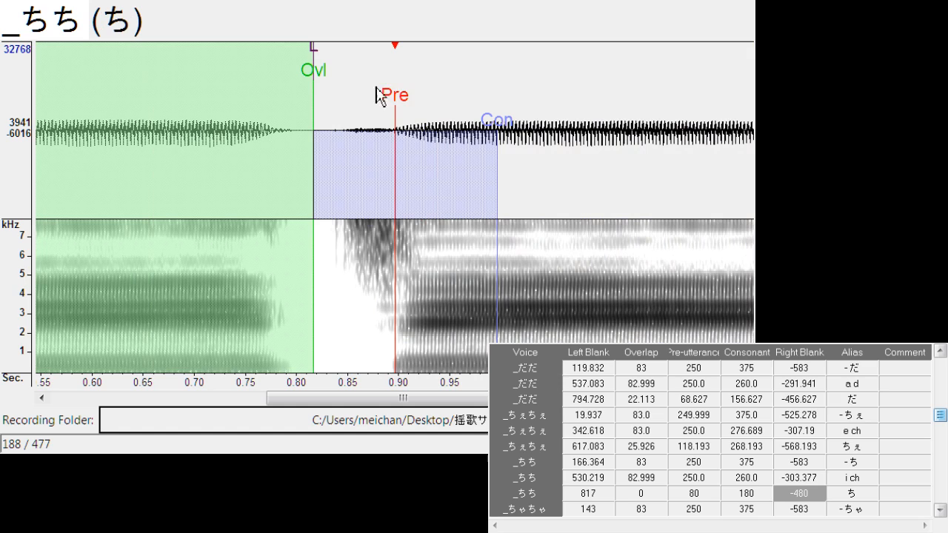
drag(403, 110, 416, 110)
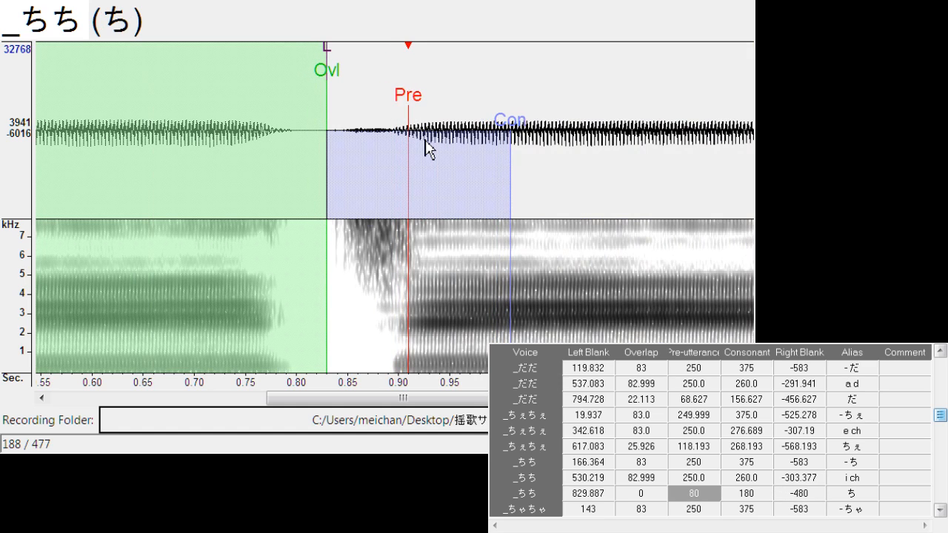
mouse_move(325, 47)
mouse_down()
mouse_move(291, 73)
mouse_move(318, 89)
mouse_up()
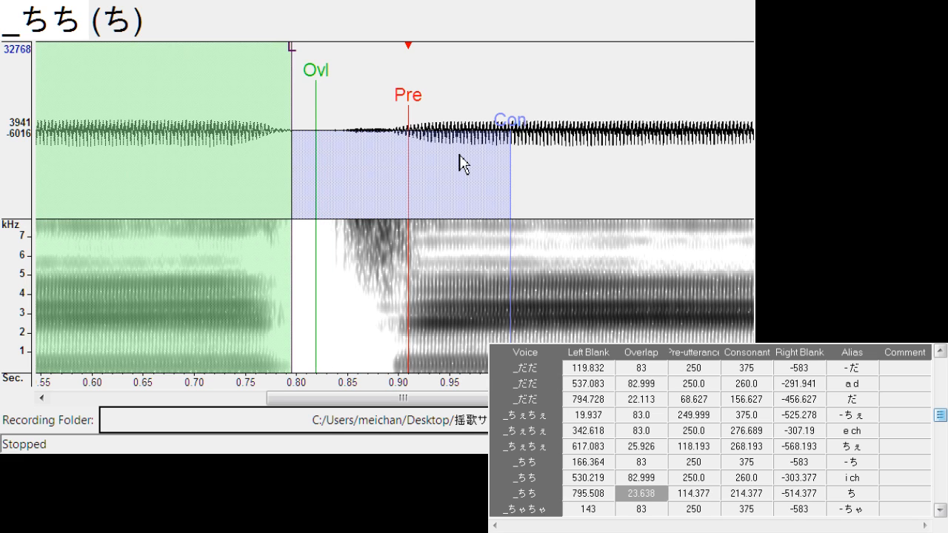
Shift all timing markers of "- ちゃ" to a left blank of about 160.3
key(Down)
drag(389, 104, 407, 104)
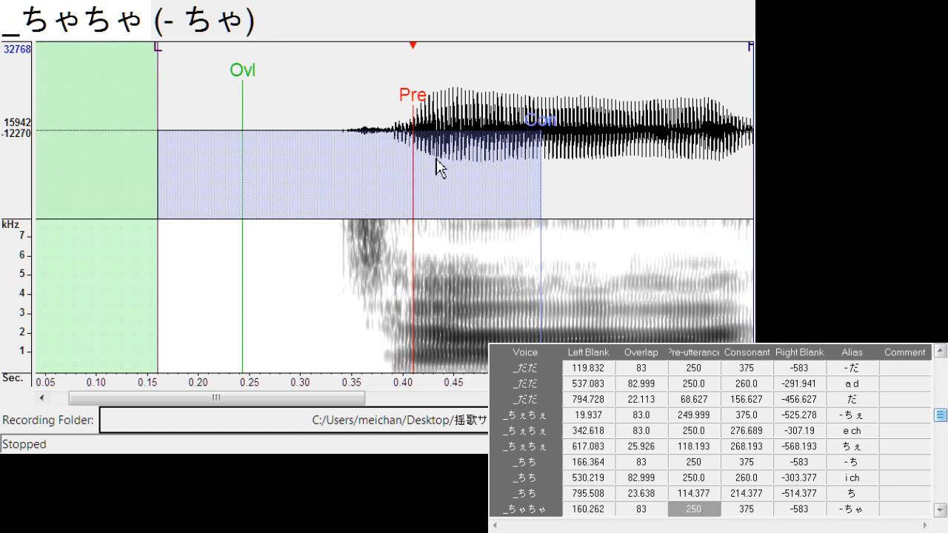
key(Down)
key(Up)
key(Up)
key(Down)
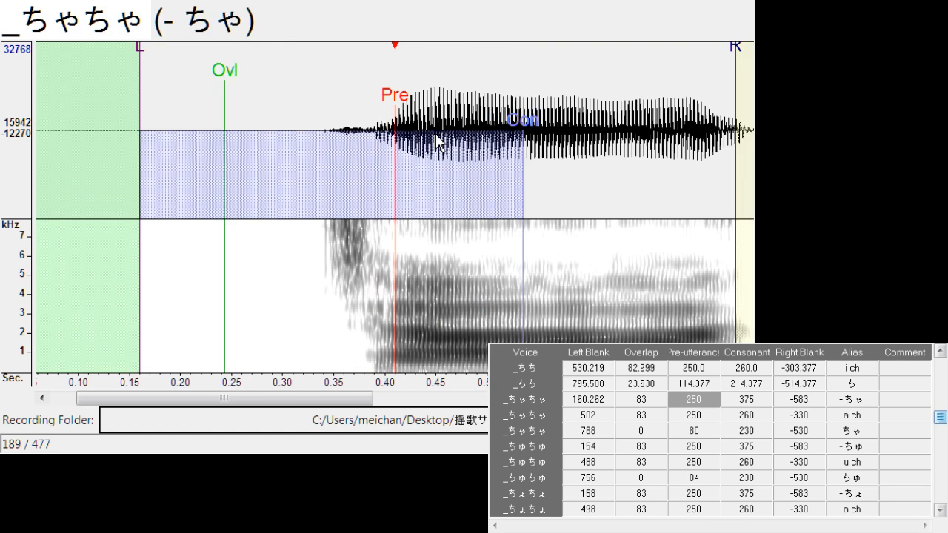
Align "a ch" with left blank about 505.1, consonant about 266.8 and right blank about -318.6
key(Down)
drag(397, 106, 420, 134)
drag(485, 52, 469, 62)
Align "ちゃ" with left blank about 770.4, overlap about 35.1 and pre-utterance about 115.1, playing back the sound to check it
key(Down)
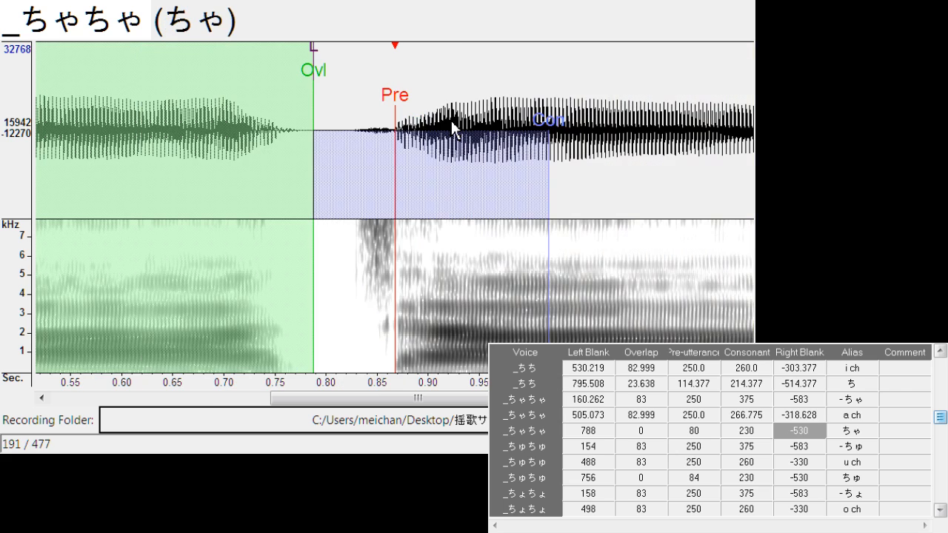
mouse_move(400, 98)
mouse_down()
mouse_move(415, 100)
mouse_move(415, 90)
mouse_up()
double_click(407, 136)
double_click(481, 148)
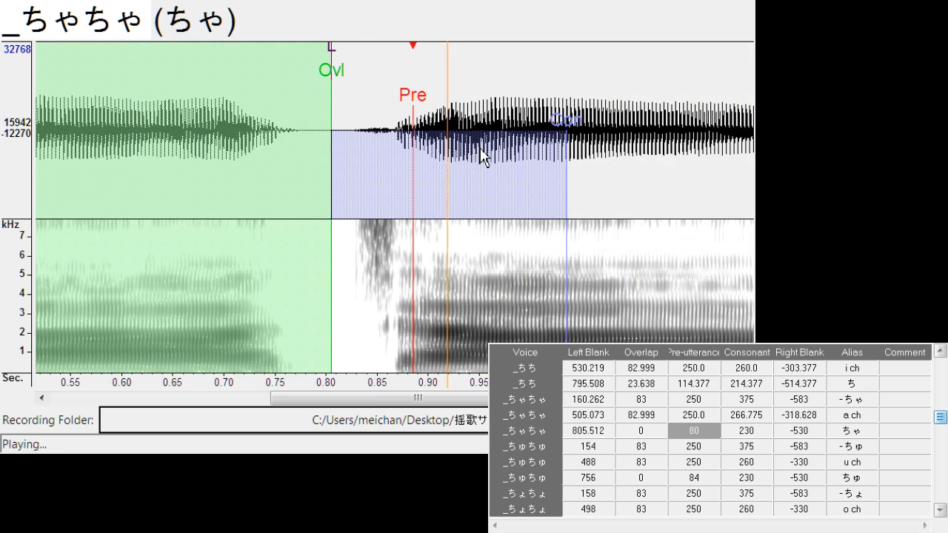
drag(337, 55, 298, 85)
key(Down)
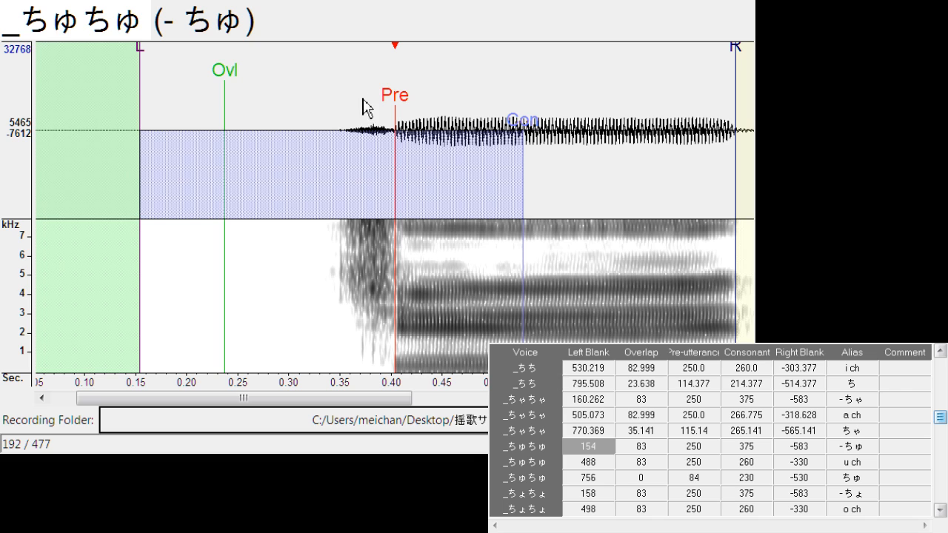
Align "- ちゅ" at left blank about 160.3 and right blank -542.1, and "u ch" at left blank 488.3, consonant 272.9, right blank -297.3
drag(395, 99, 400, 98)
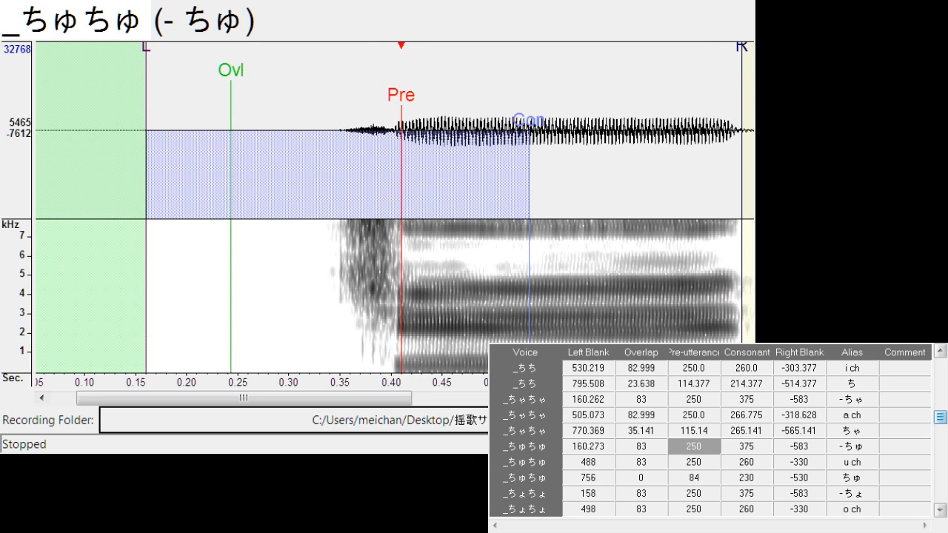
drag(742, 55, 699, 82)
key(Down)
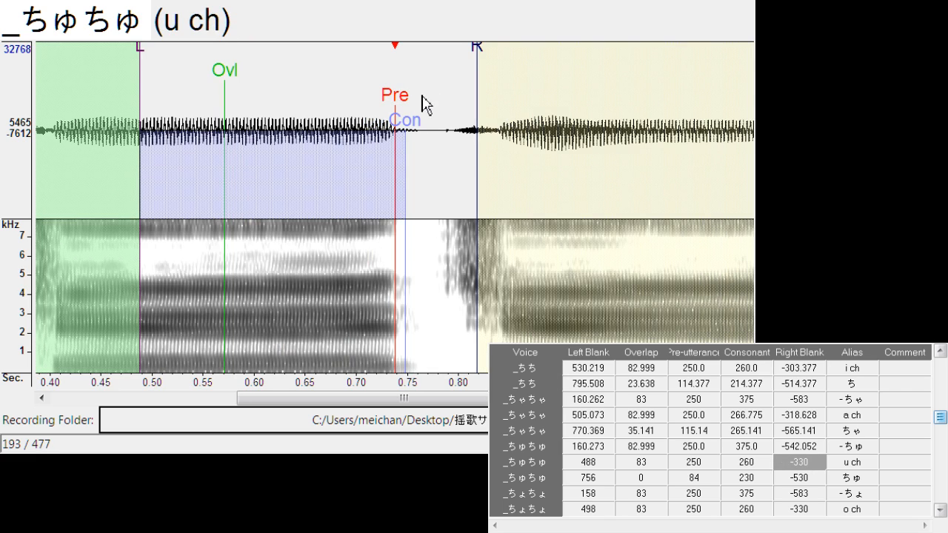
drag(397, 98, 398, 106)
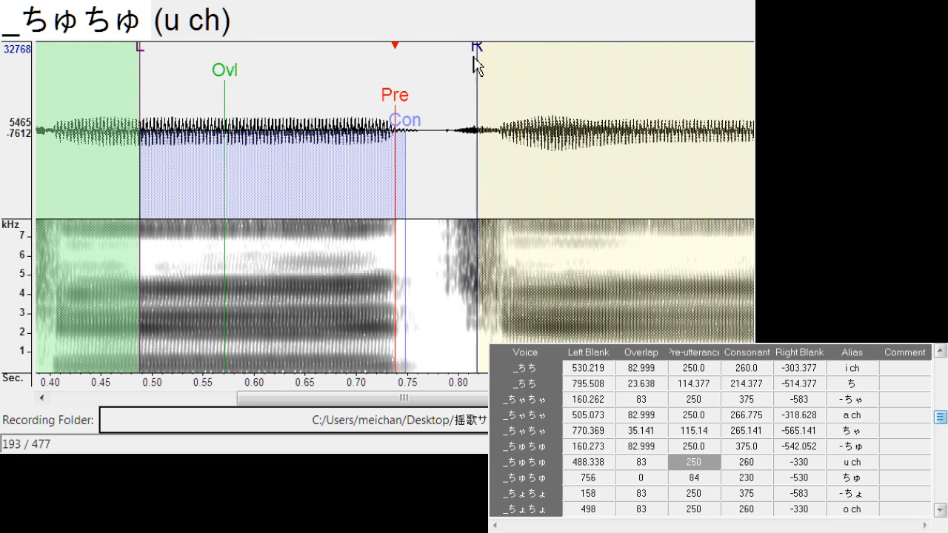
drag(479, 64, 447, 83)
mouse_move(410, 137)
mouse_down()
mouse_move(423, 138)
mouse_move(417, 185)
mouse_up()
Align "ちゅ" with left blank about 757.5, overlap about 21.4 and pre-utterance about 93
key(Down)
drag(390, 111, 408, 109)
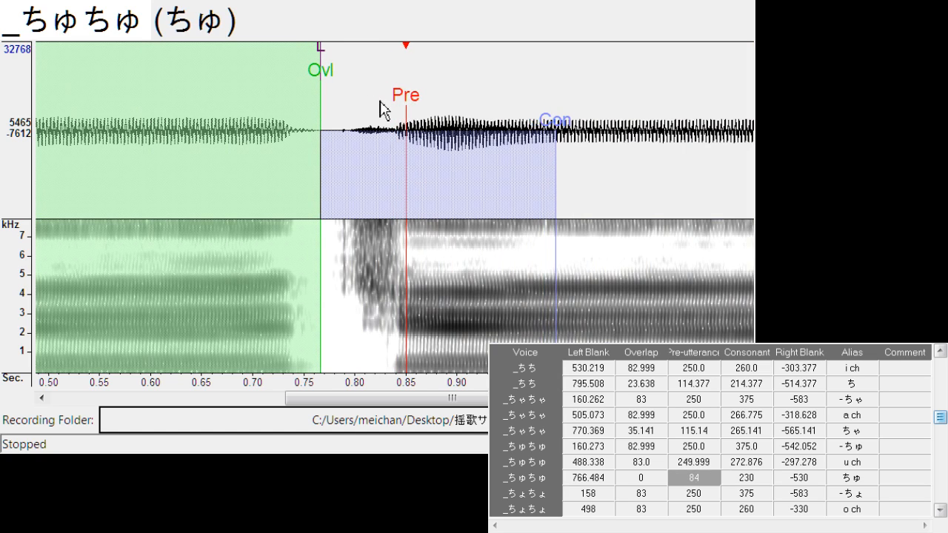
mouse_move(321, 61)
mouse_down()
mouse_move(313, 62)
mouse_move(333, 83)
mouse_up()
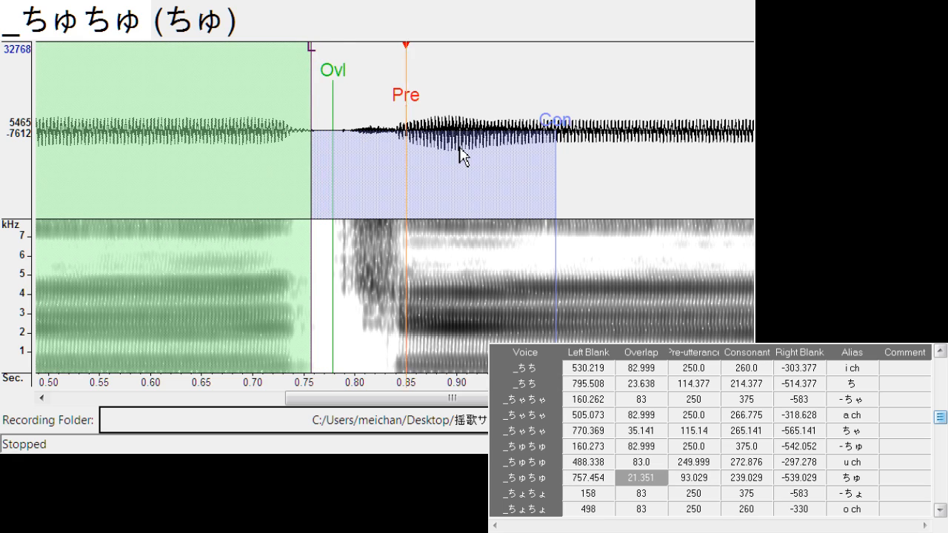
Align "- ちょ" at left blank about 170.9 and right blank -519.9, and "o ch" at left blank 495.9 and right blank -306.4
key(Down)
drag(398, 110, 411, 111)
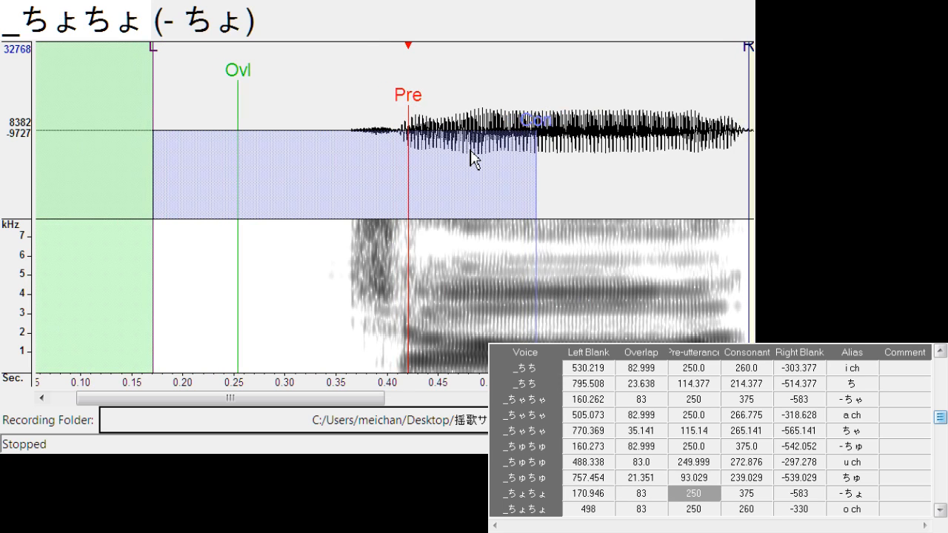
drag(748, 52, 686, 67)
key(Down)
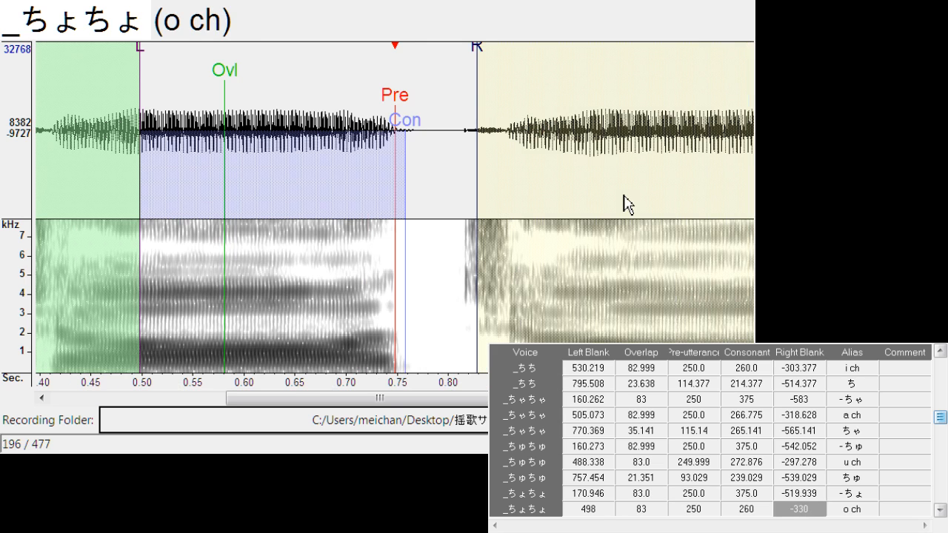
drag(406, 112, 397, 110)
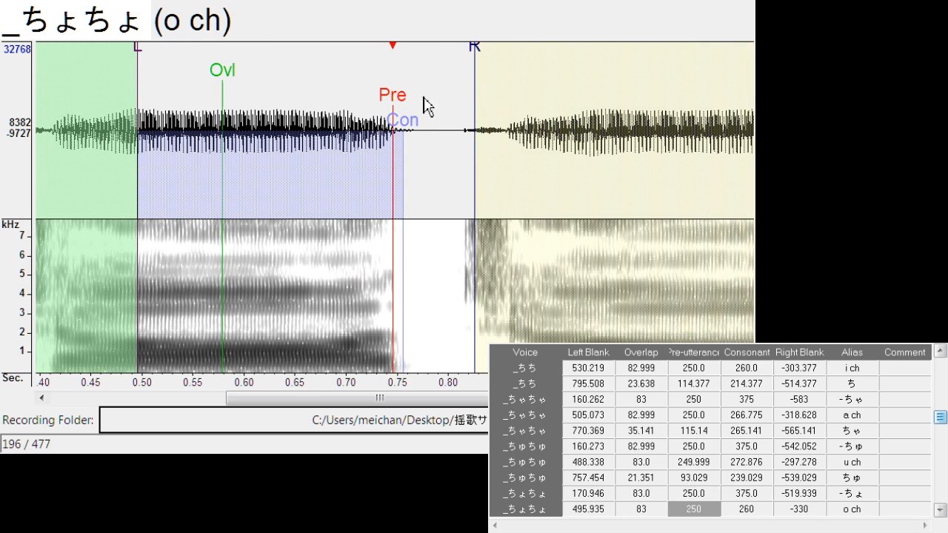
drag(475, 64, 452, 66)
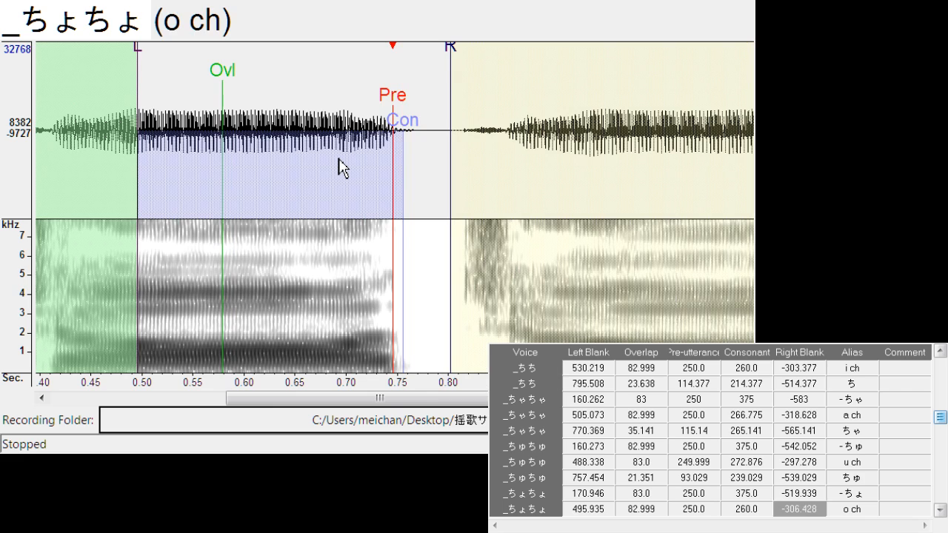
Align "ちょ" with left blank about 766.6, overlap about 29.7 and pre-utterance about 100.7
key(Down)
drag(397, 102, 408, 108)
drag(321, 77, 340, 92)
mouse_move(319, 55)
mouse_down()
mouse_move(303, 65)
mouse_move(337, 87)
mouse_up()
Shift "- つぁ" to left blank about 206, and align "a ts" at left blank 541.7, consonant 273.6 and right blank -315.6
key(Down)
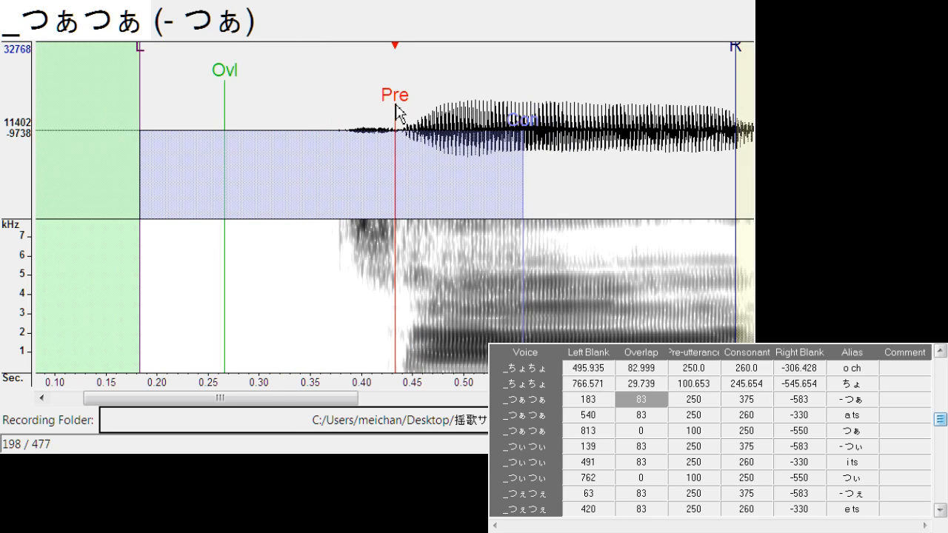
drag(396, 110, 420, 108)
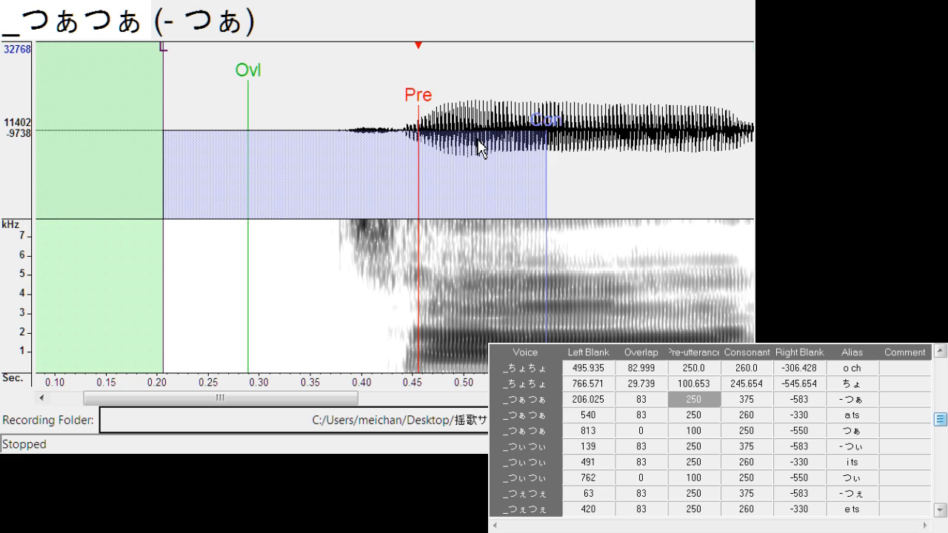
key(Down)
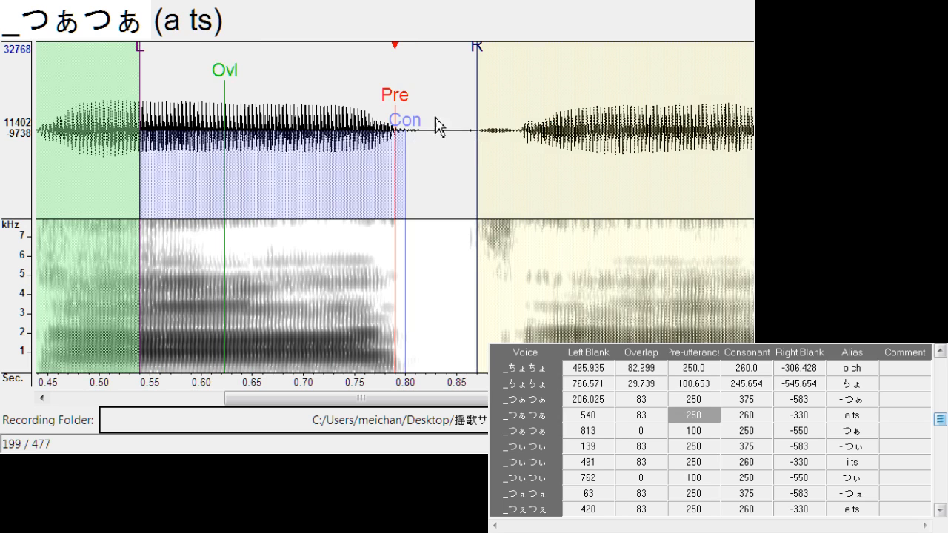
drag(396, 118, 424, 131)
drag(487, 68, 464, 81)
Align "つぁ" with left blank about 816.9, overlap about 29.7 and pre-utterance about 110.6
key(Down)
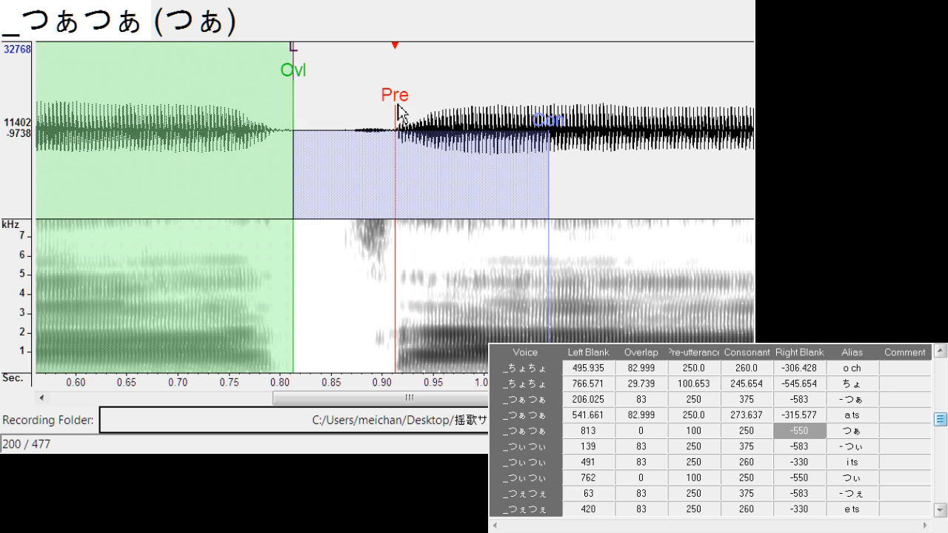
drag(398, 113, 413, 119)
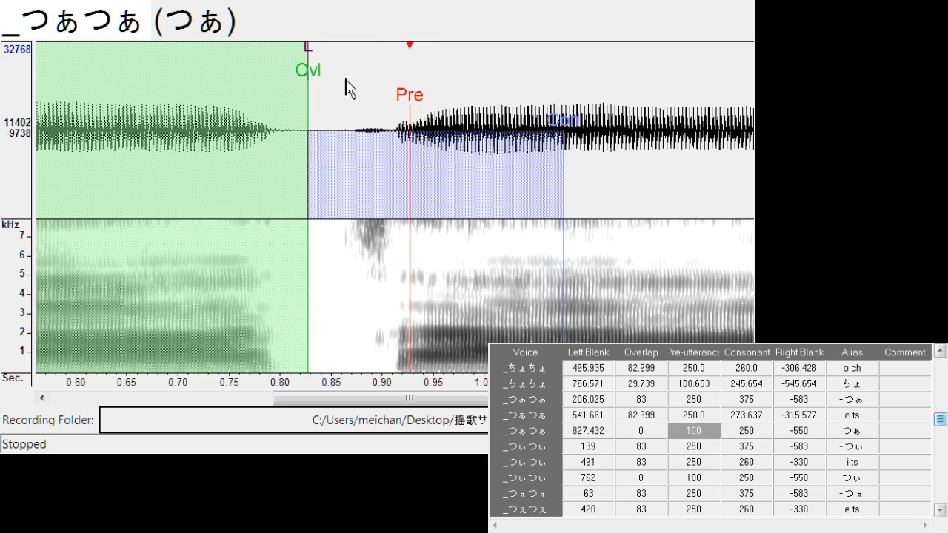
mouse_move(309, 75)
mouse_down()
mouse_move(328, 74)
mouse_move(300, 70)
mouse_up()
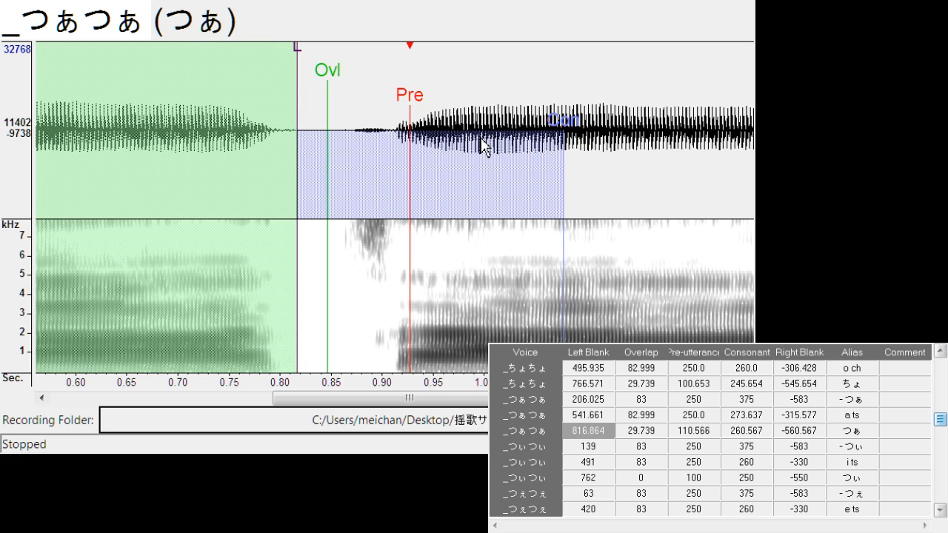
Shift "- つぃ" to left blank about 143.5, and align "i ts" at left blank 489.8, consonant 273.6 and right blank -317.9
key(Down)
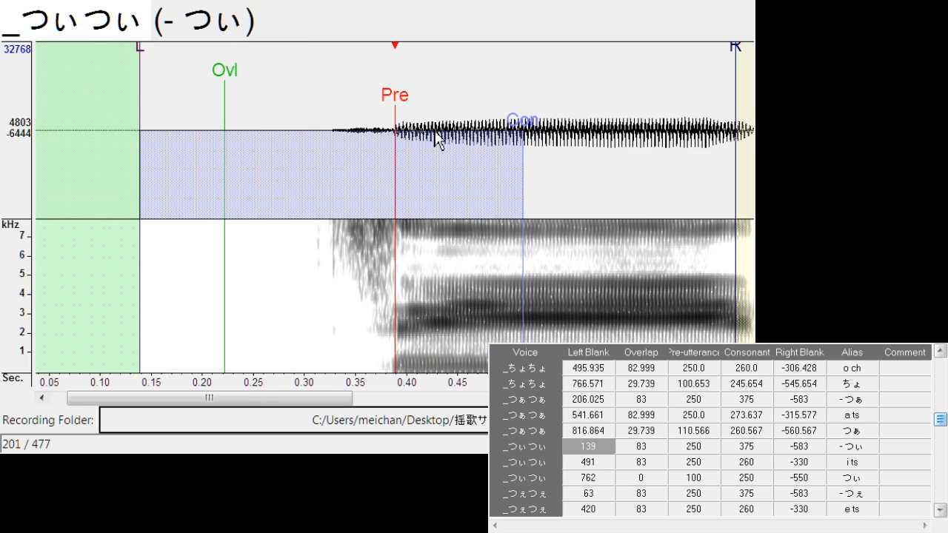
drag(398, 95, 398, 118)
key(Down)
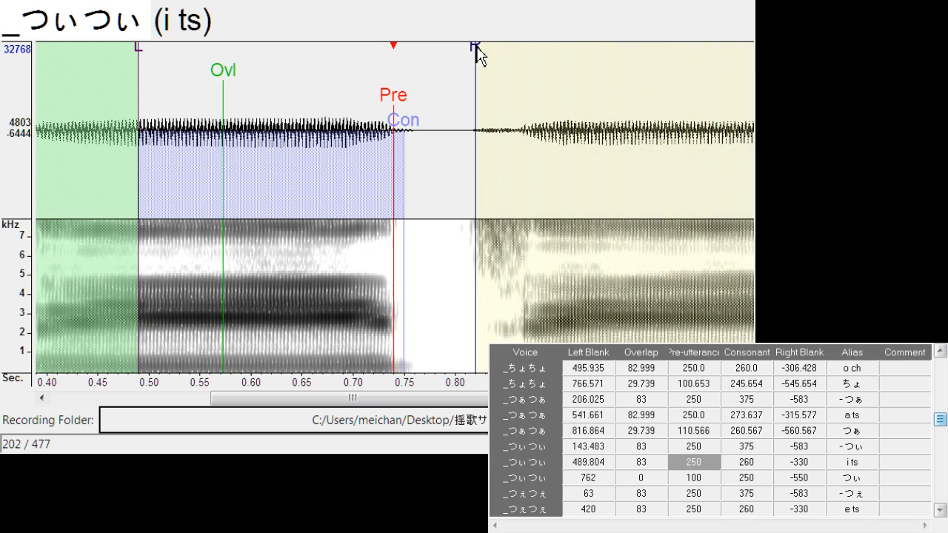
drag(480, 56, 460, 55)
mouse_move(411, 134)
mouse_down()
mouse_move(423, 137)
mouse_move(409, 110)
mouse_up()
Align "つぃ" at left blank about 765, overlap 32 and pre-utterance 106.8, and shift all markers of "- つぇ" to left blank 77.1
key(Down)
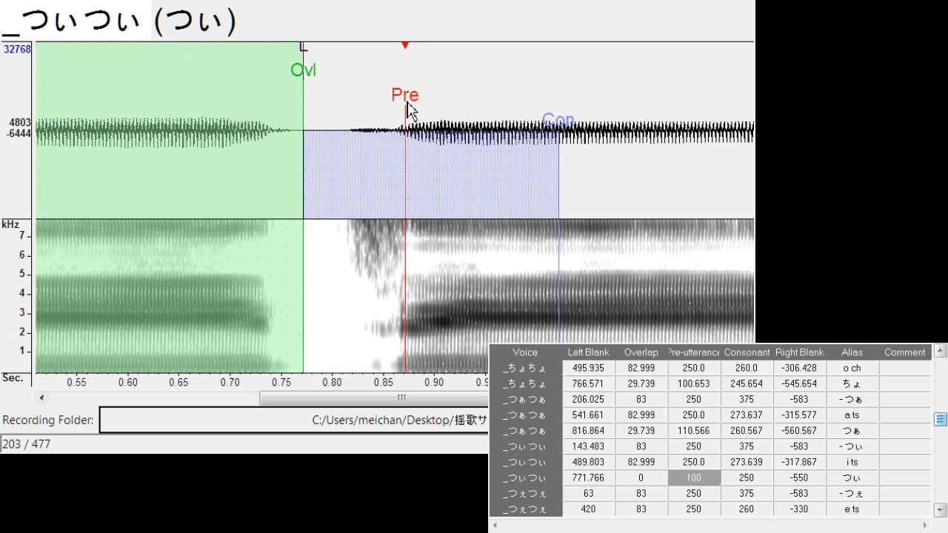
mouse_move(298, 89)
mouse_down()
mouse_move(332, 87)
mouse_move(327, 67)
mouse_move(296, 46)
mouse_up()
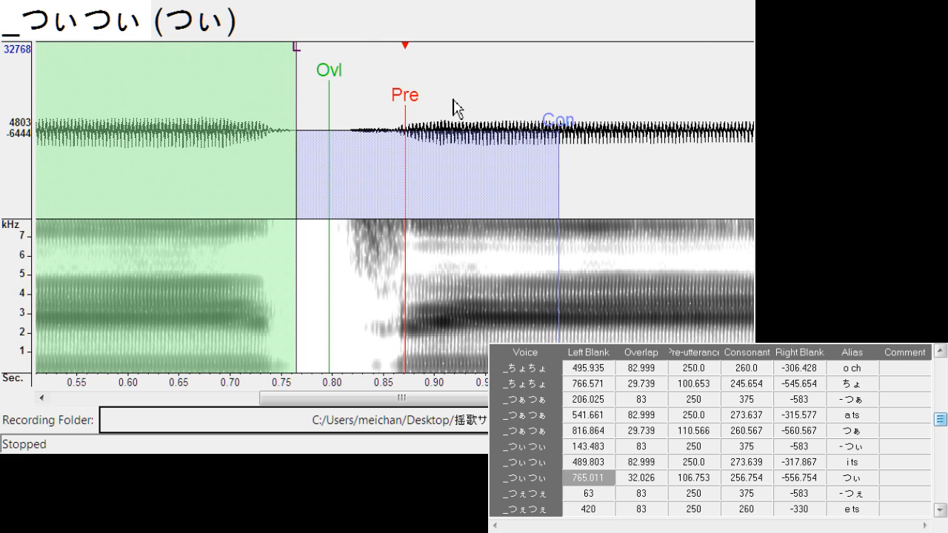
key(Down)
drag(368, 103, 371, 102)
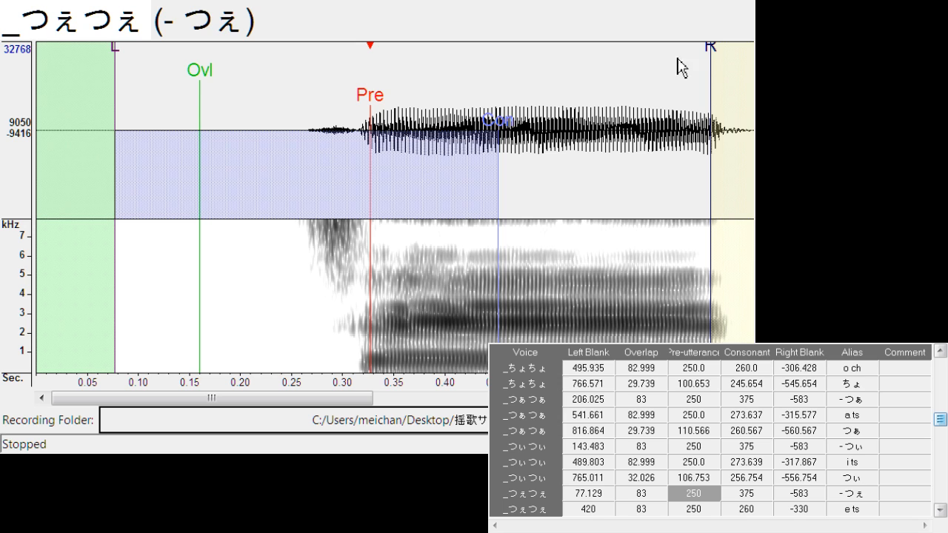
Align "e ts" with left blank about 423.5, consonant about 272.1 and right blank about -314.1
key(Down)
drag(408, 111, 427, 135)
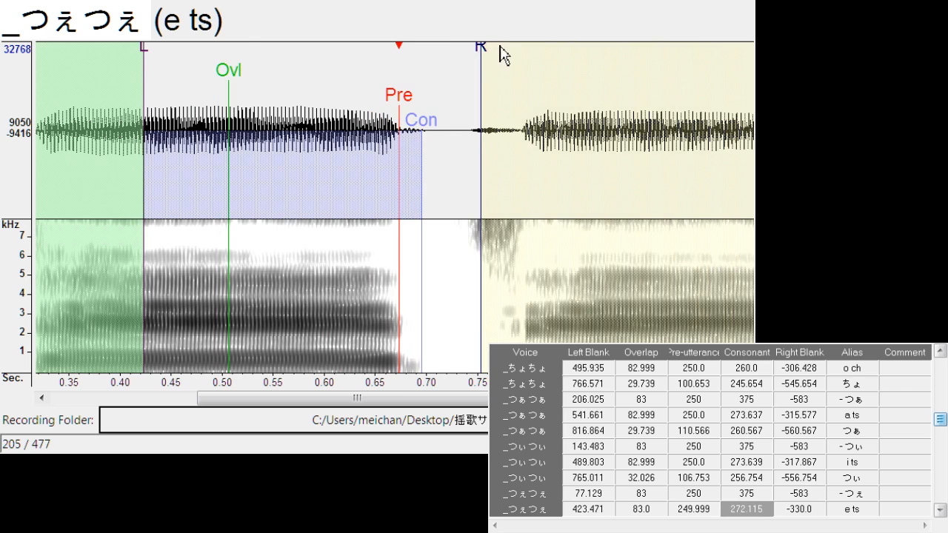
drag(482, 49, 466, 59)
scroll(466, 59, down, 1)
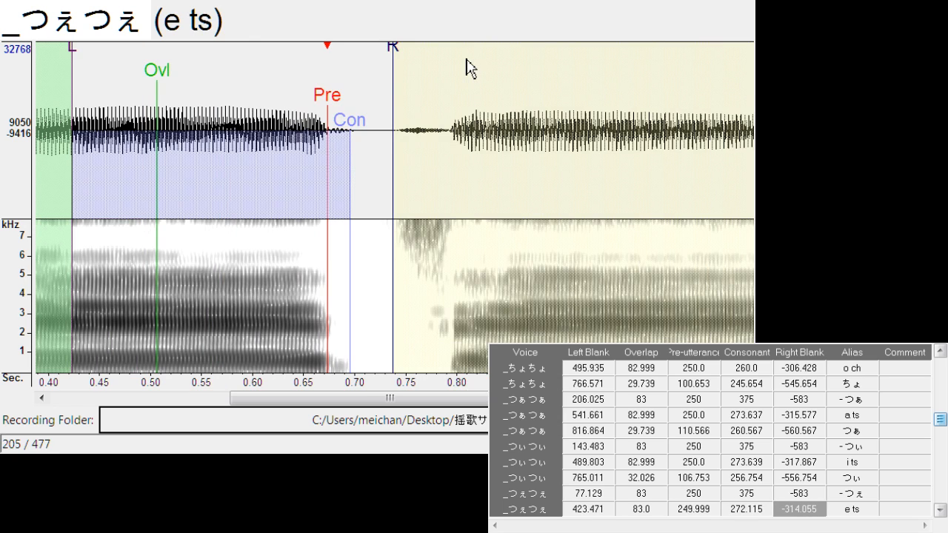
Align "つぇ" at left blank about 701.6 and overlap 23.7, and shift all markers of "- つぉ" to left blank about 50.4
key(Down)
drag(397, 105, 404, 104)
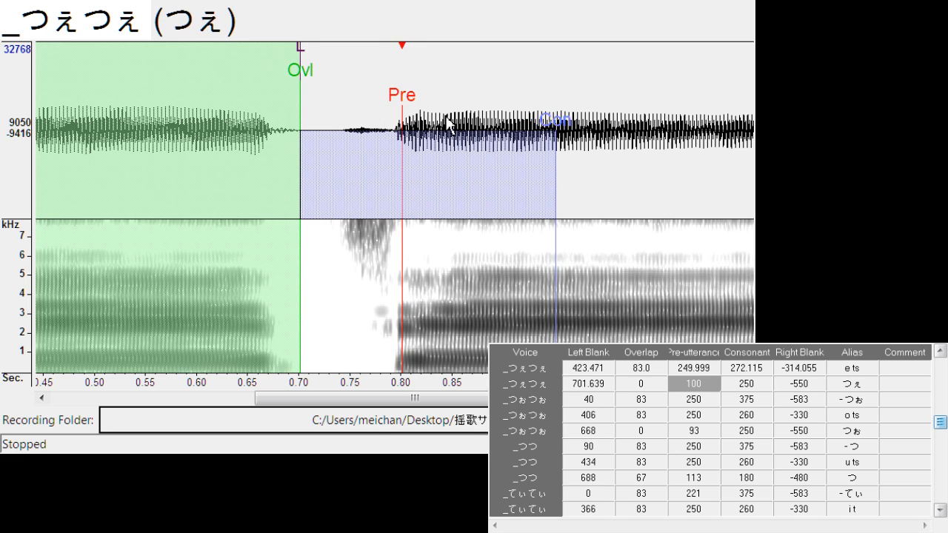
mouse_move(315, 80)
mouse_down()
mouse_move(327, 77)
mouse_move(346, 101)
mouse_up()
key(Down)
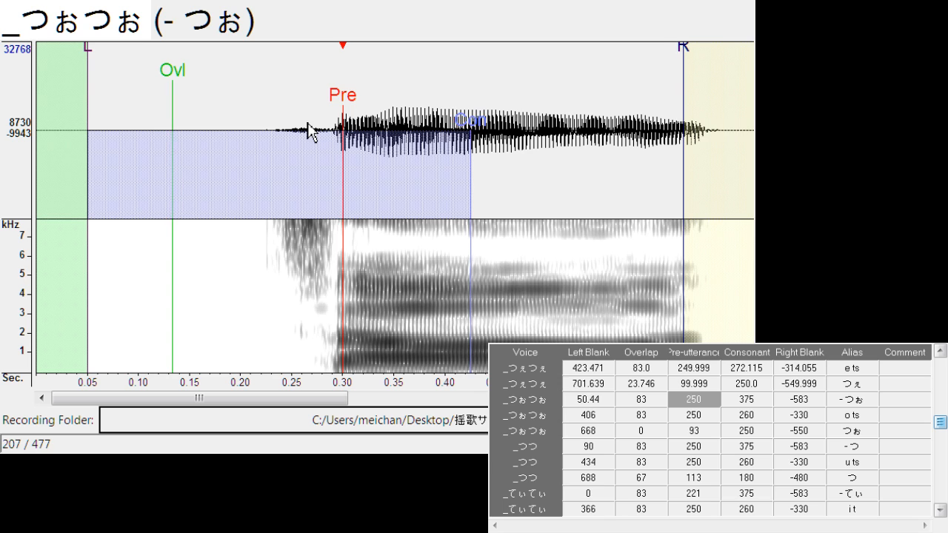
Align "o ts" with left blank about 407.4 and right blank about -299.6
key(Down)
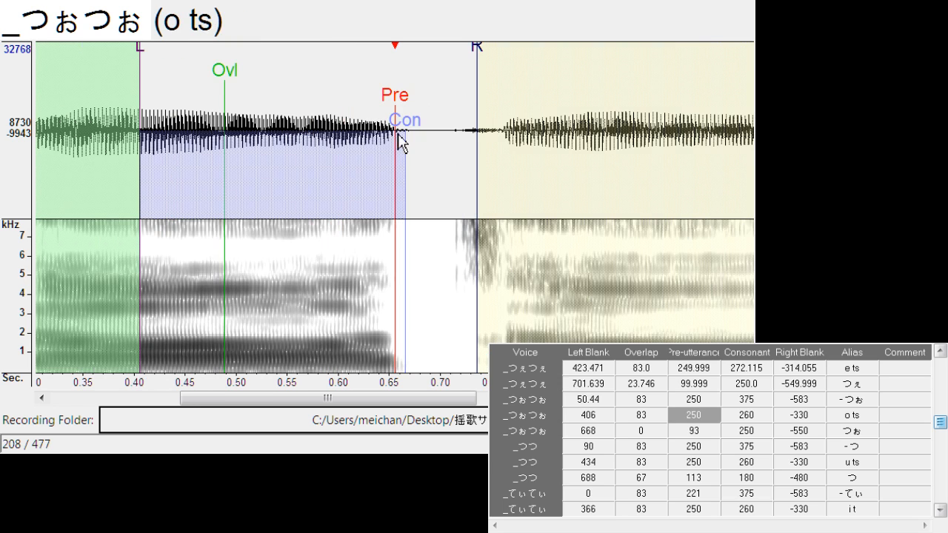
drag(395, 95, 396, 94)
drag(480, 57, 451, 86)
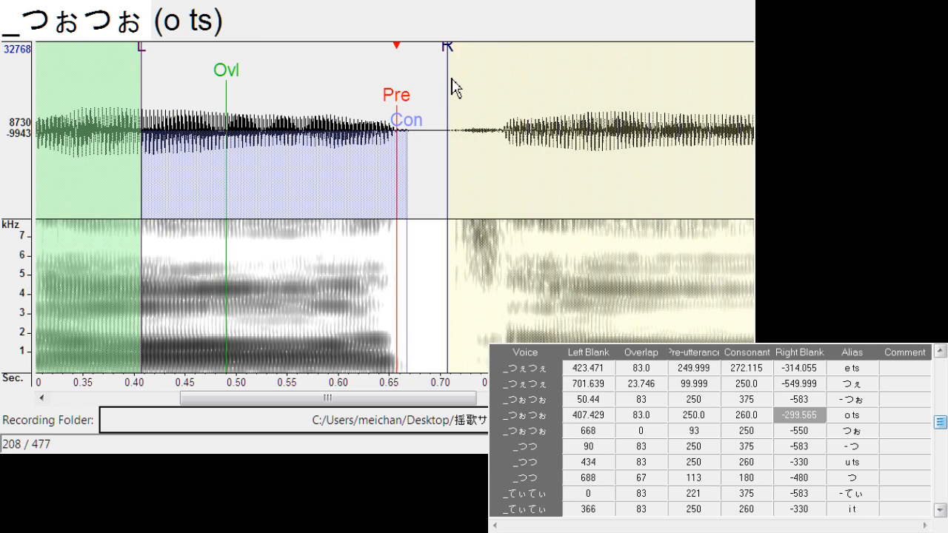
Align "つぉ" at left blank about 678.9 and overlap 14.5, and shift all markers of "- つ" to left blank about 93.9
key(Down)
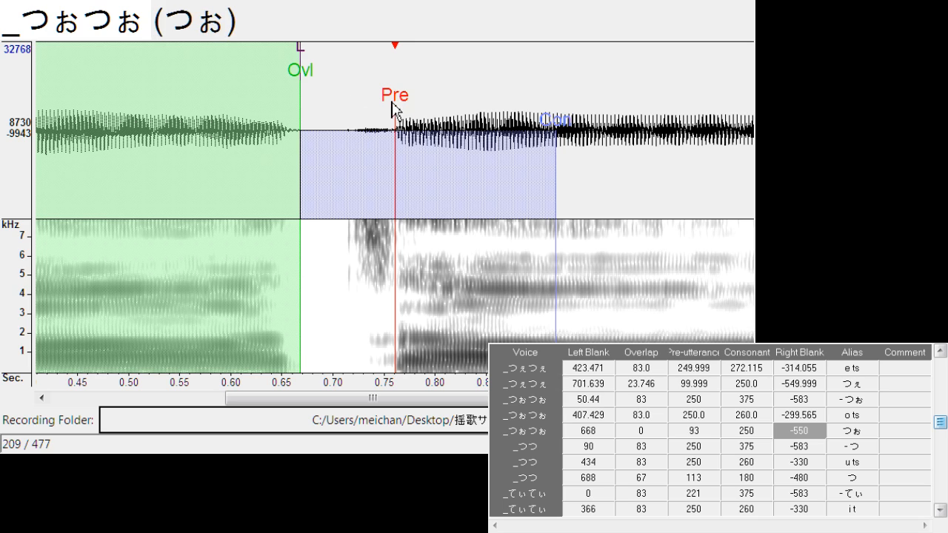
drag(393, 108, 404, 103)
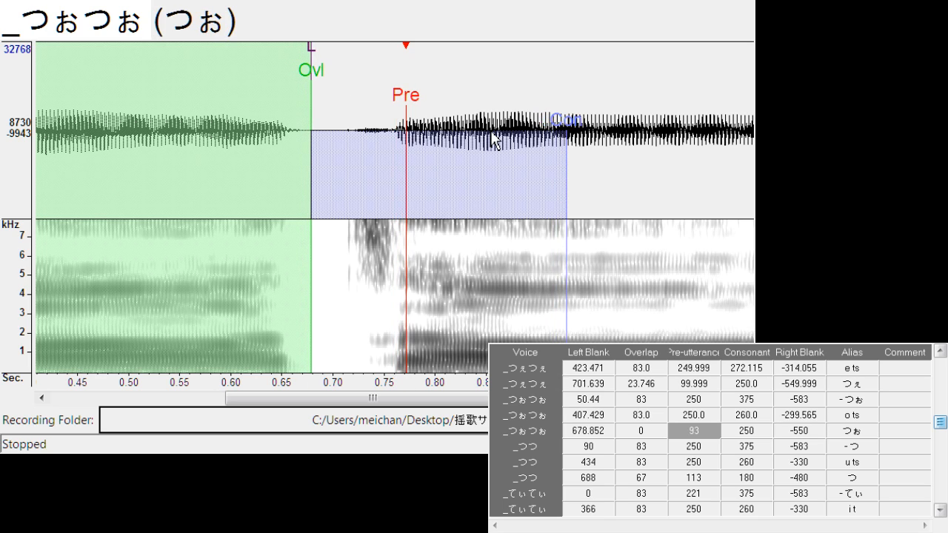
drag(320, 85, 327, 85)
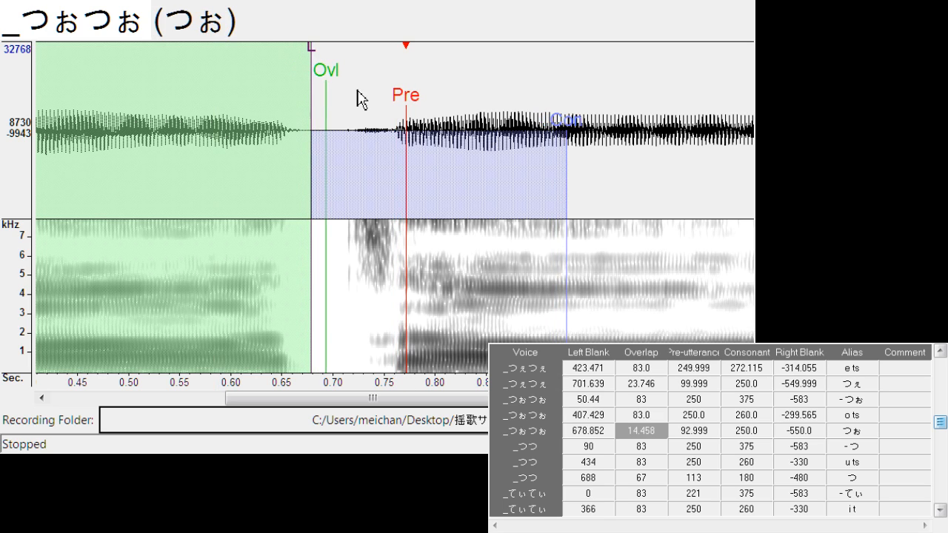
key(Down)
drag(380, 101, 391, 104)
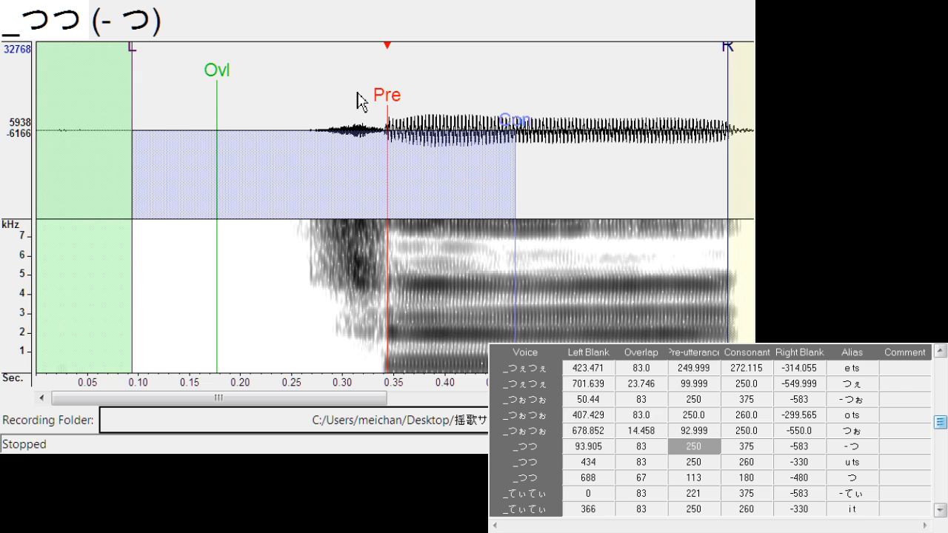
Align "u ts" with left blank about 435.7, consonant about 270.6 and right blank about -301.1
key(Down)
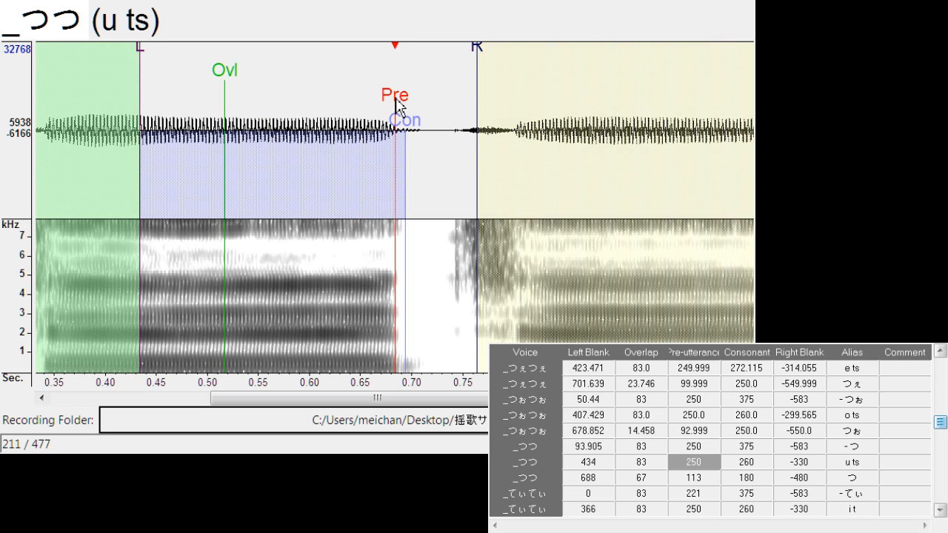
drag(396, 102, 398, 104)
drag(480, 62, 449, 67)
drag(408, 126, 419, 141)
Align "つ" with left blank about 708.6, overlap about 19.1 and pre-utterance about 98.4
key(Down)
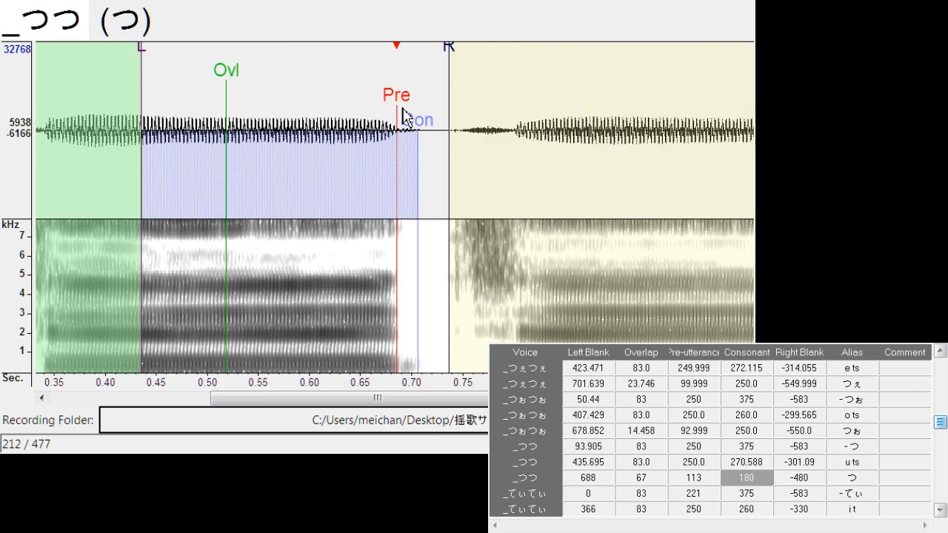
drag(393, 110, 404, 110)
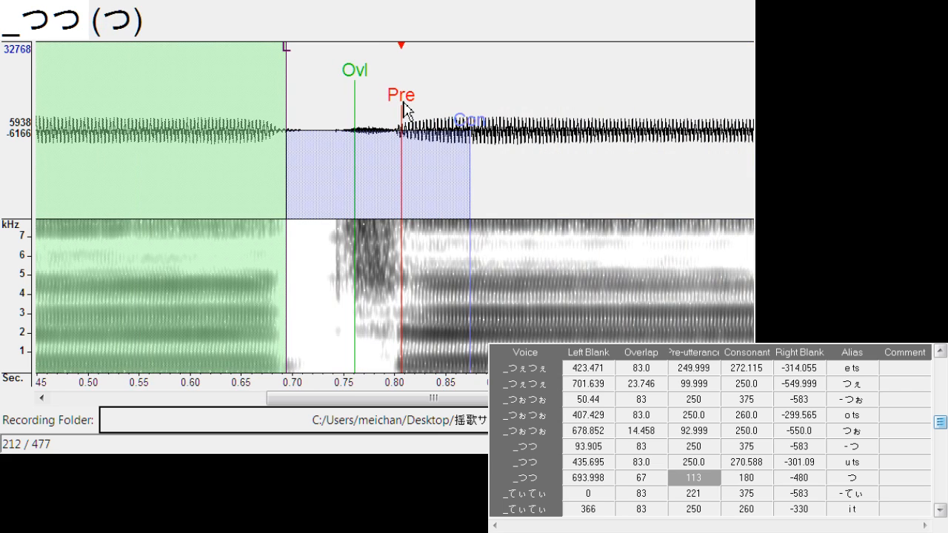
drag(354, 84, 319, 96)
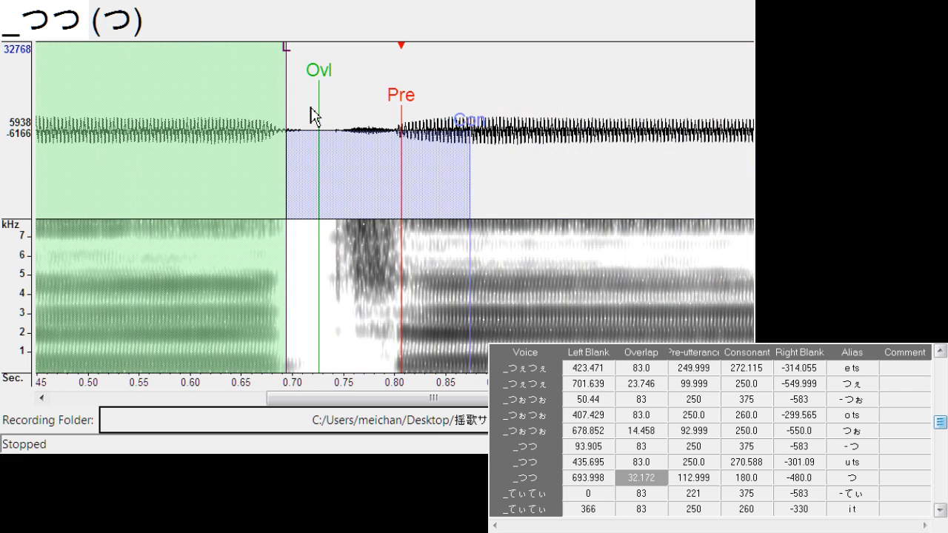
mouse_move(289, 48)
mouse_down()
mouse_move(327, 76)
mouse_move(322, 88)
mouse_up()
Shift all timing markers of "- てぃ" to a left blank of about 12.3
key(Down)
drag(256, 117, 276, 112)
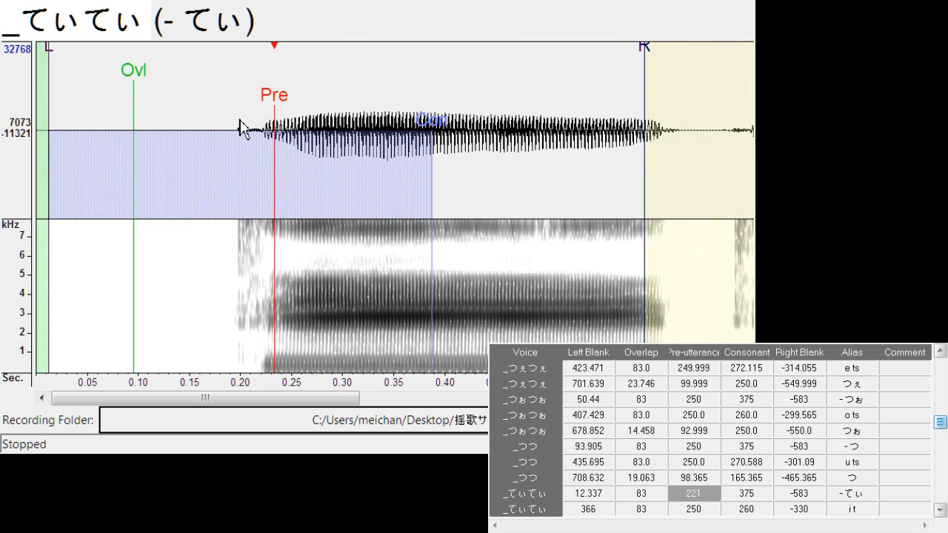
Align "i t" with left blank about 365.5, consonant about 266.0 and right blank about -309.5
key(Down)
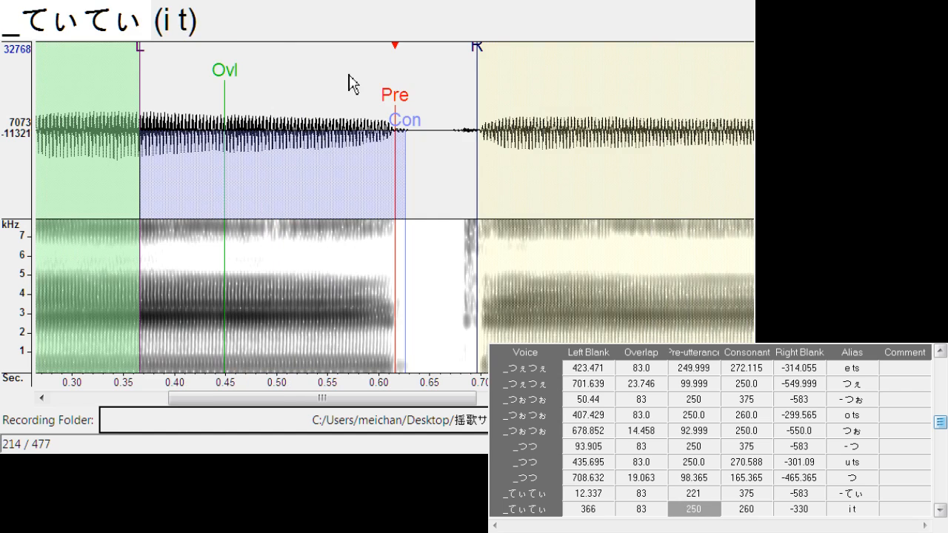
drag(398, 102, 397, 103)
drag(482, 66, 457, 70)
drag(408, 130, 412, 125)
scroll(421, 83, right, 1)
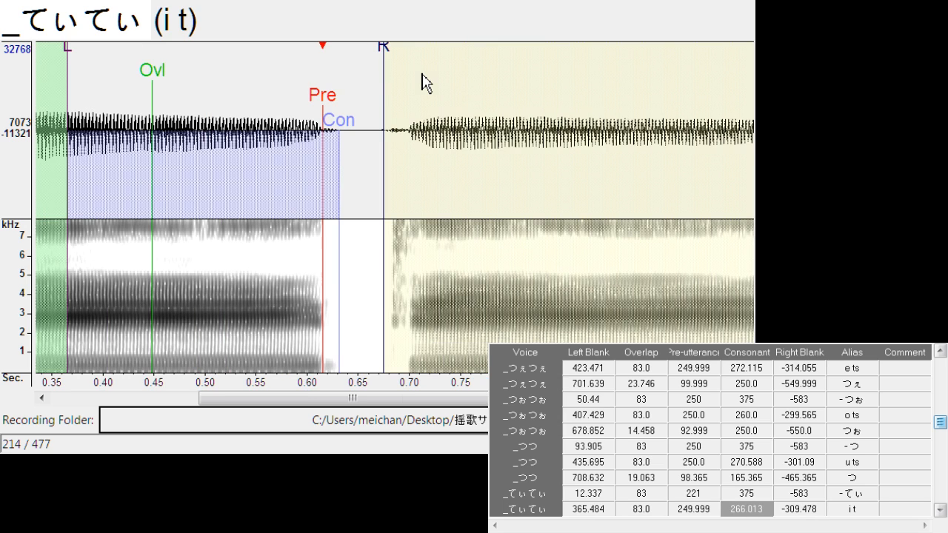
scroll(408, 71, right, 1)
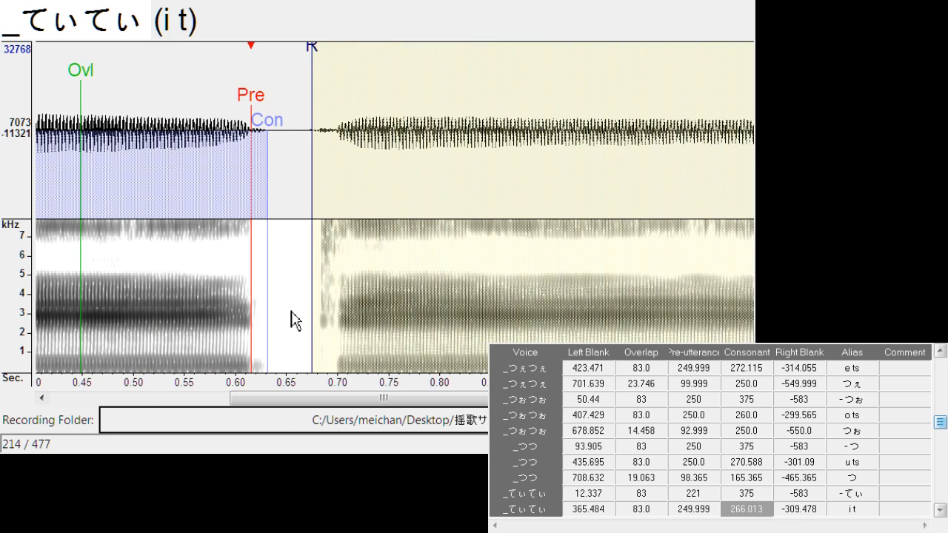
Align "てぃ" with left blank about 631.5, overlap about 25.9 and pre-utterance about 75.5
key(Down)
drag(400, 97, 406, 94)
click(394, 147)
mouse_move(362, 51)
mouse_down()
mouse_move(333, 77)
mouse_move(363, 87)
mouse_move(355, 82)
mouse_up()
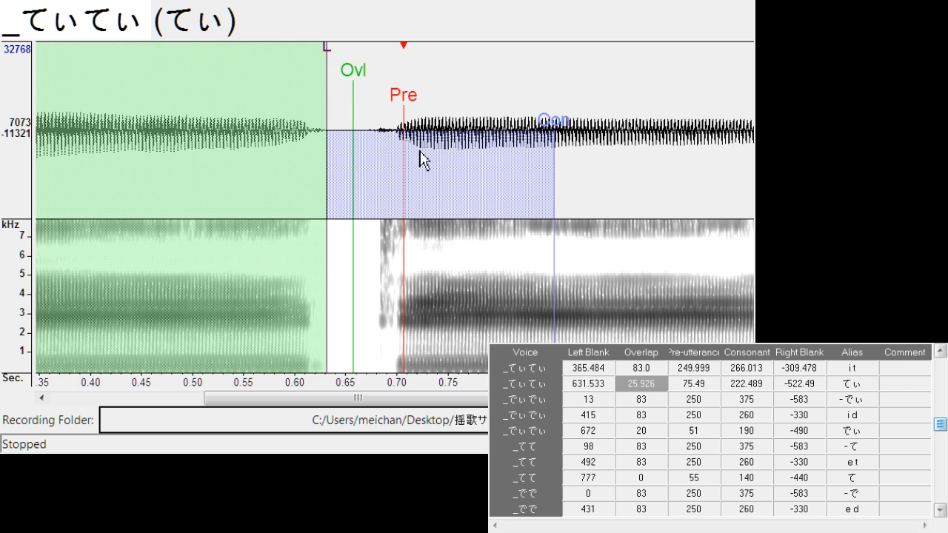
Shift all markers of "- でぃ" to left blank about 38.2, and align "i d" at left blank about 418.9 and right blank about -290.4
key(Down)
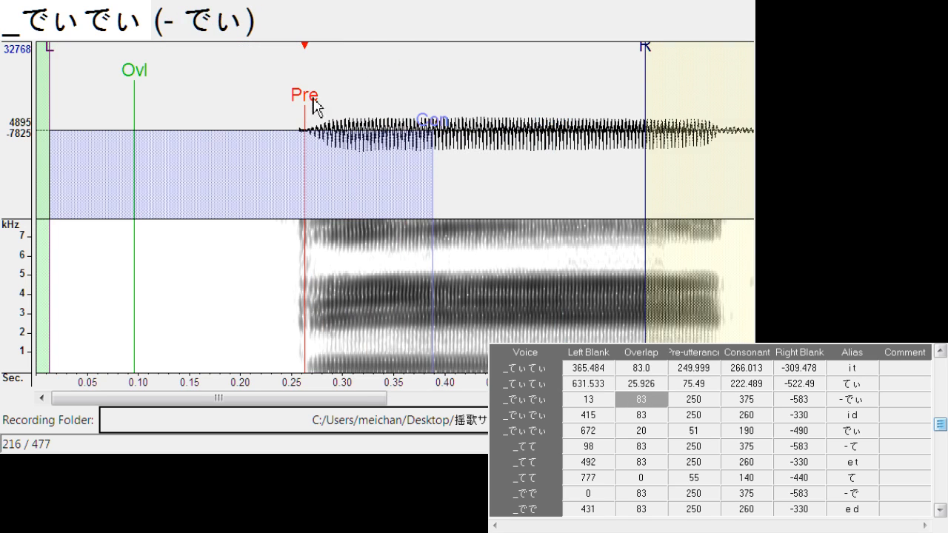
drag(314, 106, 340, 153)
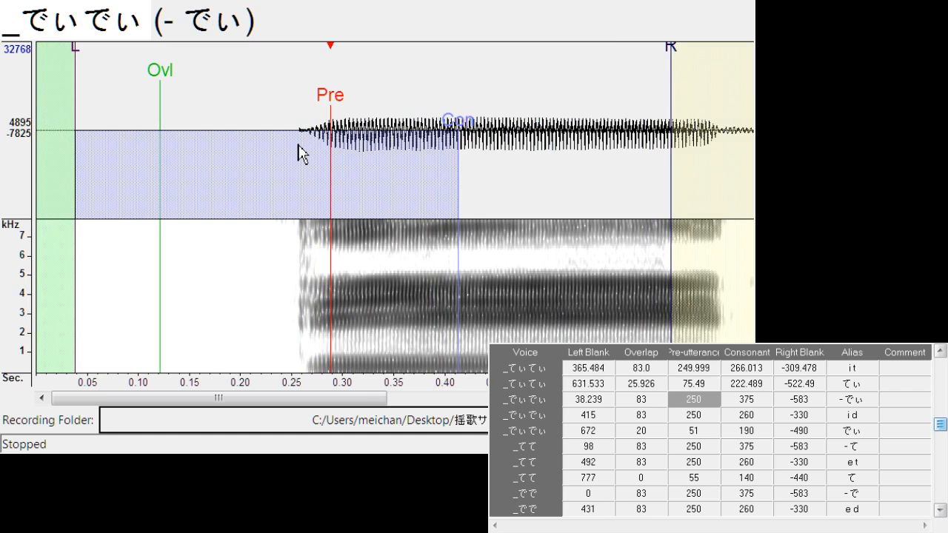
key(Down)
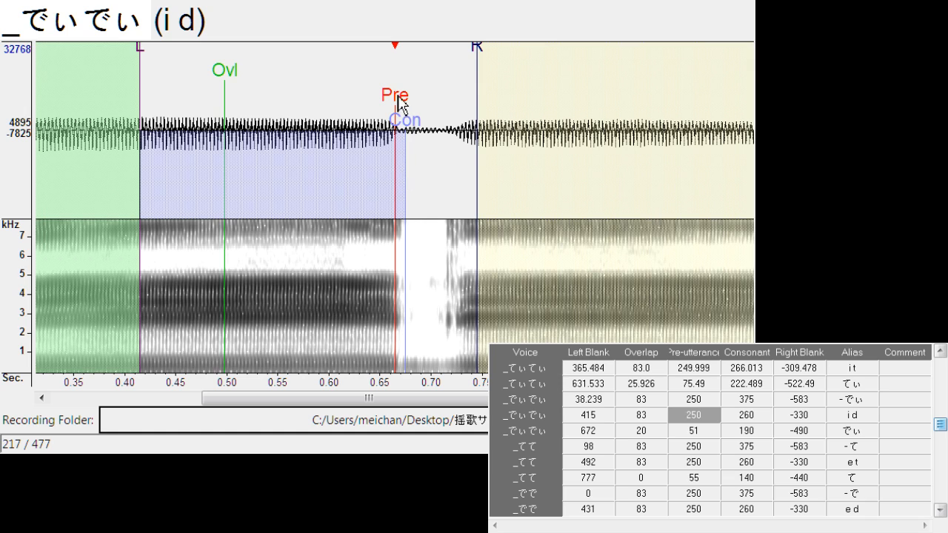
drag(398, 101, 401, 101)
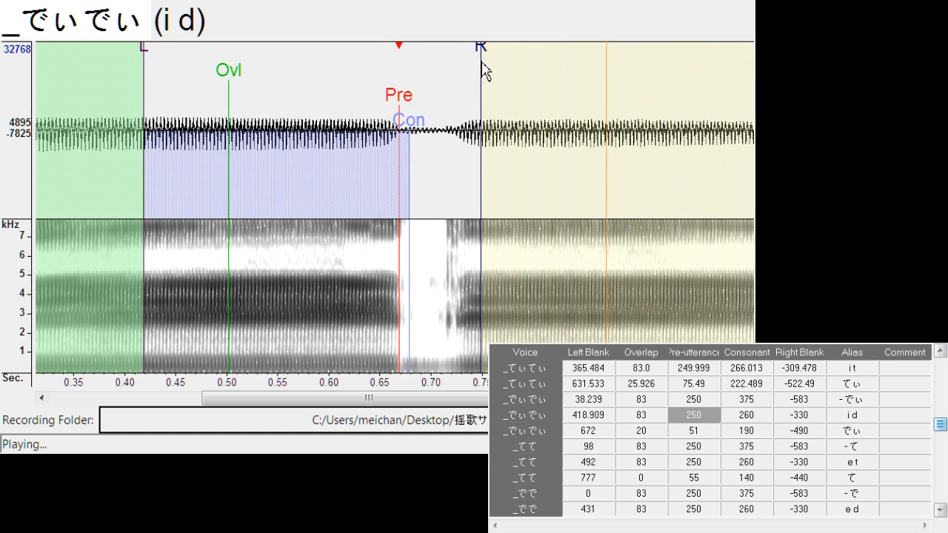
mouse_move(478, 74)
mouse_down()
mouse_move(467, 64)
mouse_move(442, 89)
mouse_up()
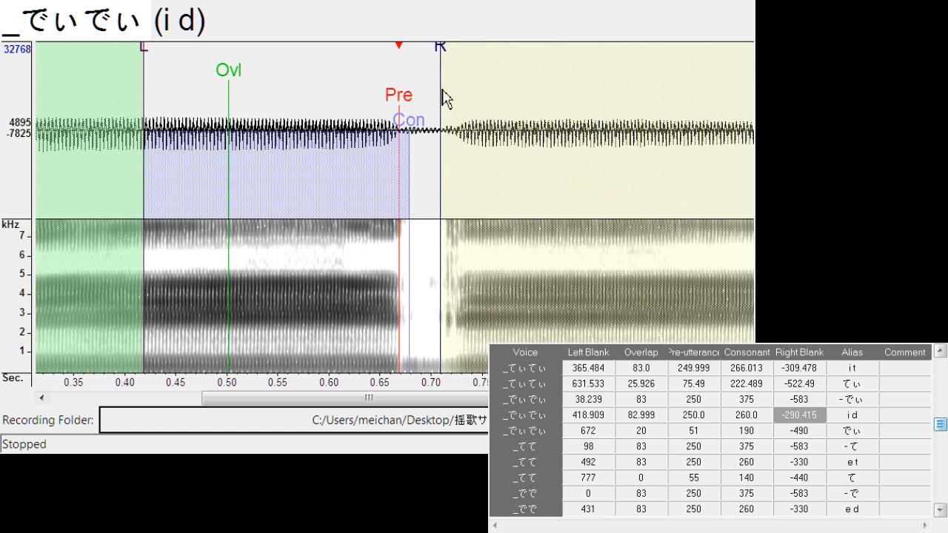
Align "でぃ" with left blank about 673.5, overlap about 22.9 and pre-utterance about 63.3
key(Down)
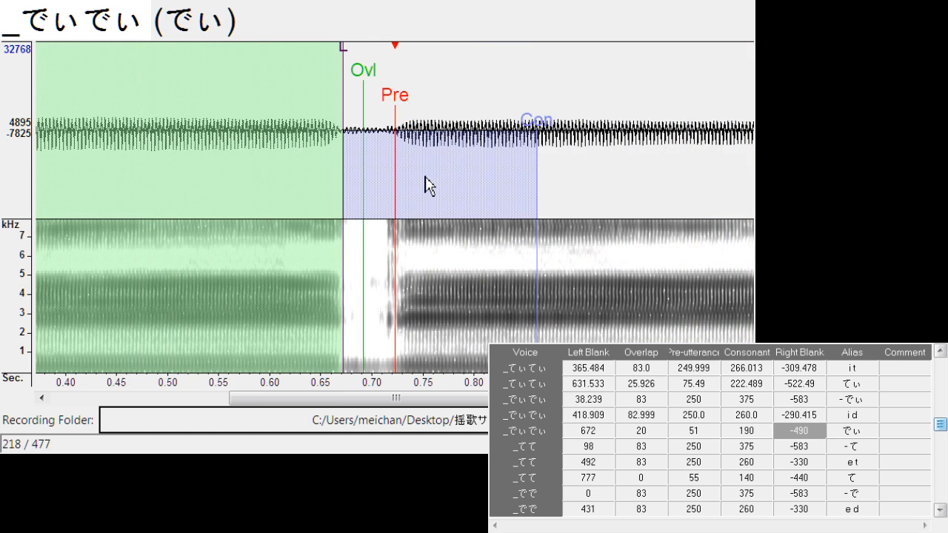
drag(402, 96, 411, 93)
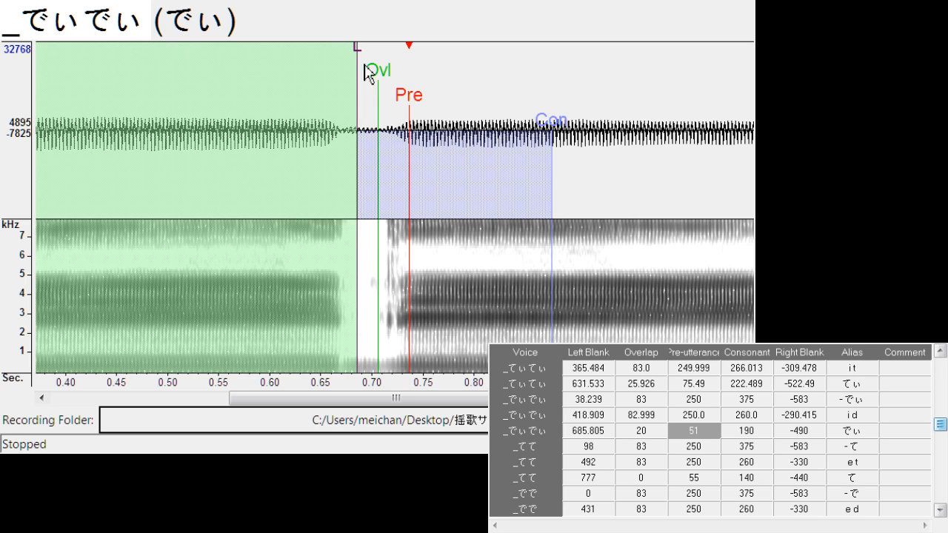
mouse_move(358, 71)
mouse_down()
mouse_move(345, 72)
mouse_move(376, 73)
mouse_up()
mouse_move(452, 400)
mouse_down()
mouse_move(483, 412)
mouse_move(572, 413)
mouse_move(493, 287)
mouse_up()
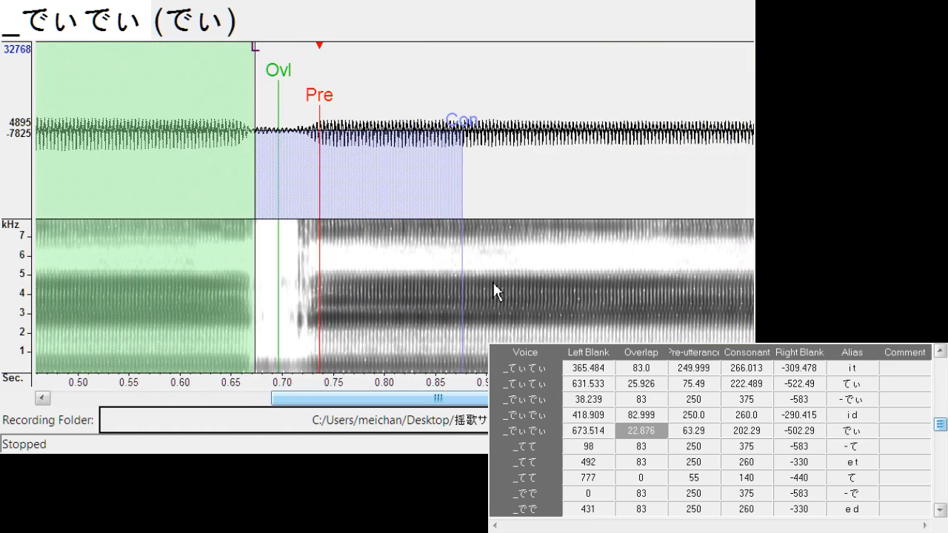
Shift all markers of "- て" to left blank about 118.3, and align "e t" at left blank about 489.8 and right blank about -305.7
key(Down)
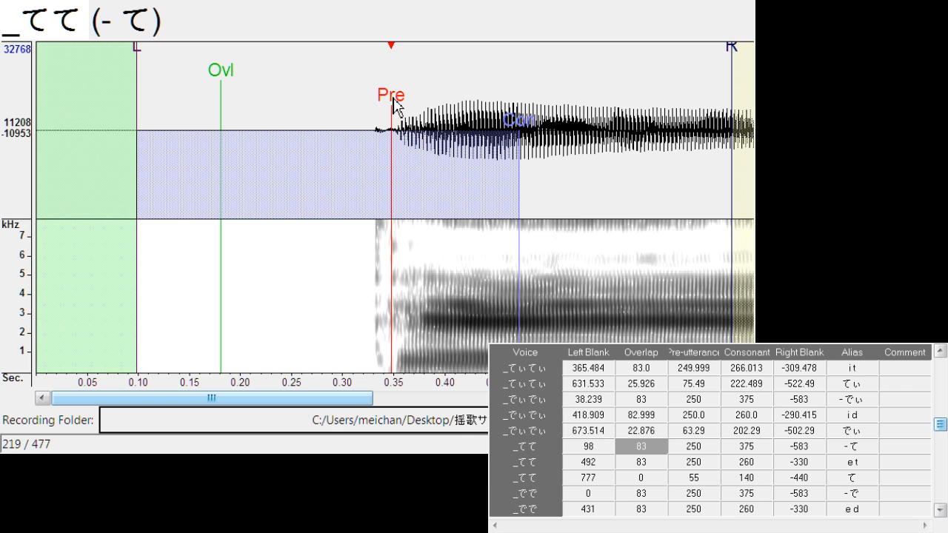
mouse_move(394, 106)
mouse_down()
mouse_move(441, 106)
mouse_move(416, 108)
mouse_up()
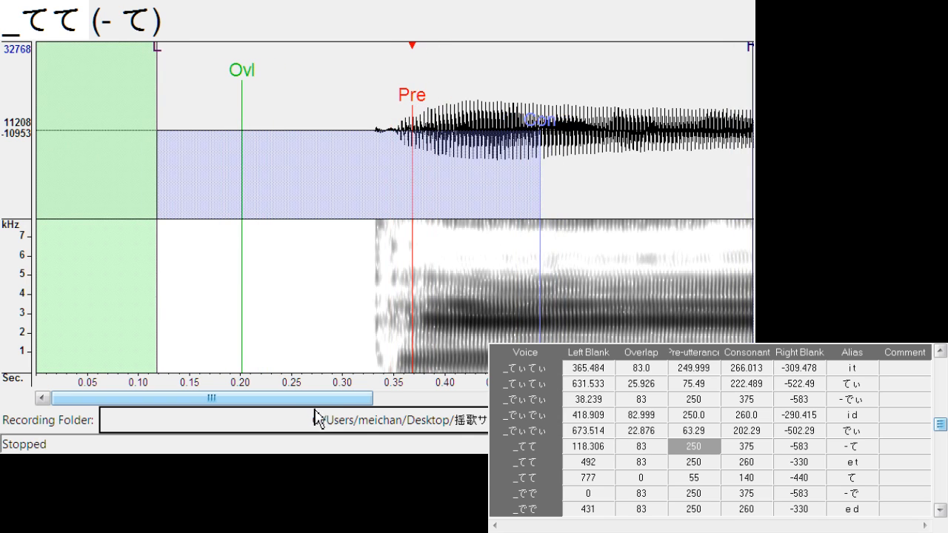
drag(319, 406, 346, 398)
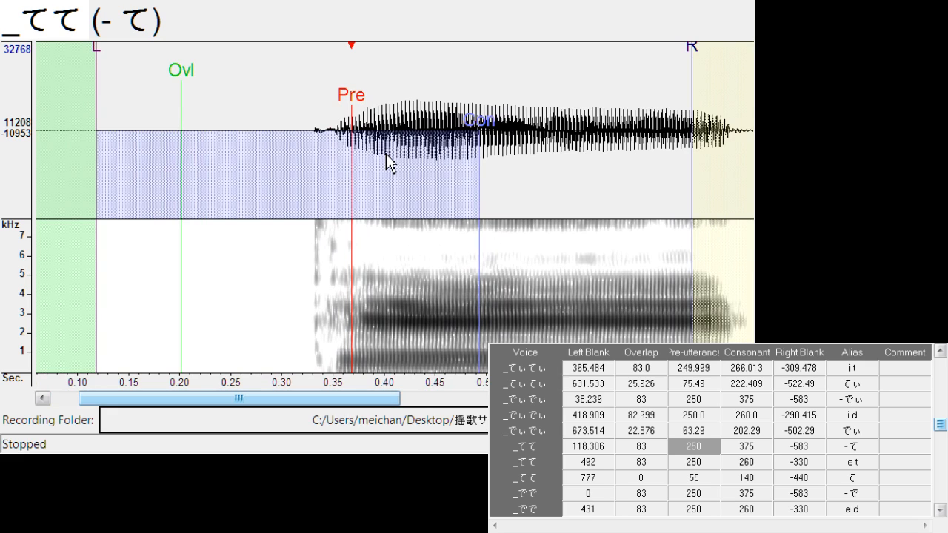
key(Down)
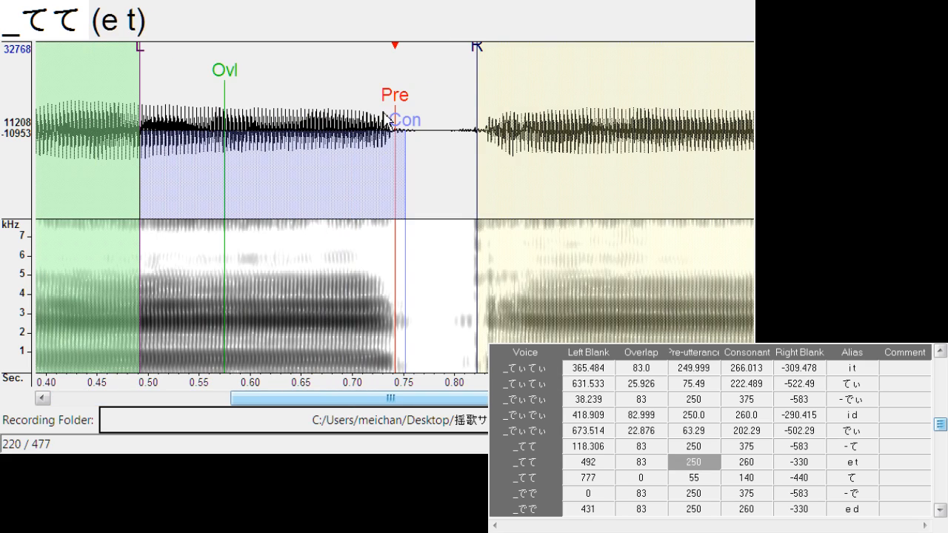
drag(392, 97, 394, 97)
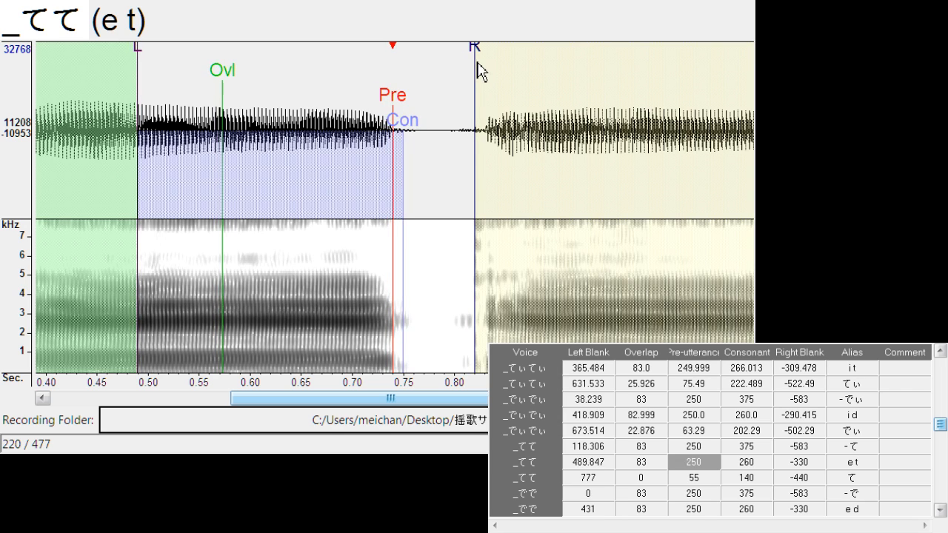
drag(480, 70, 450, 60)
Align "て" with left blank about 763.5, overlap about 21.4 and pre-utterance about 86.9
key(Down)
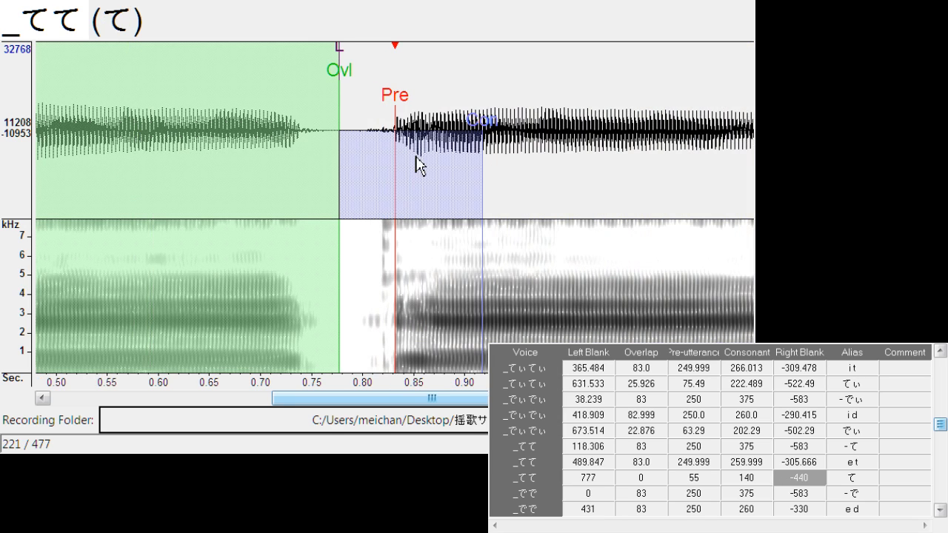
mouse_move(413, 103)
mouse_down()
mouse_move(424, 106)
mouse_move(417, 108)
mouse_up()
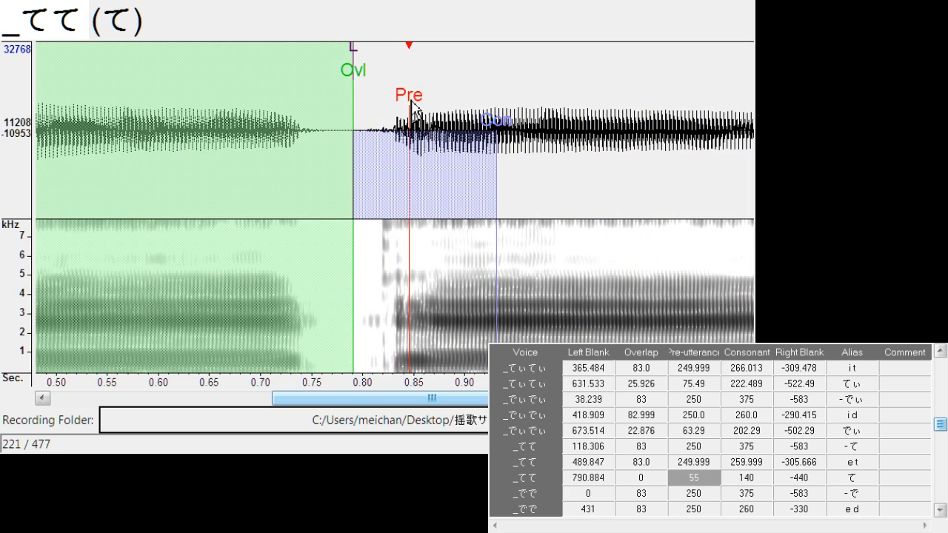
drag(353, 47, 328, 68)
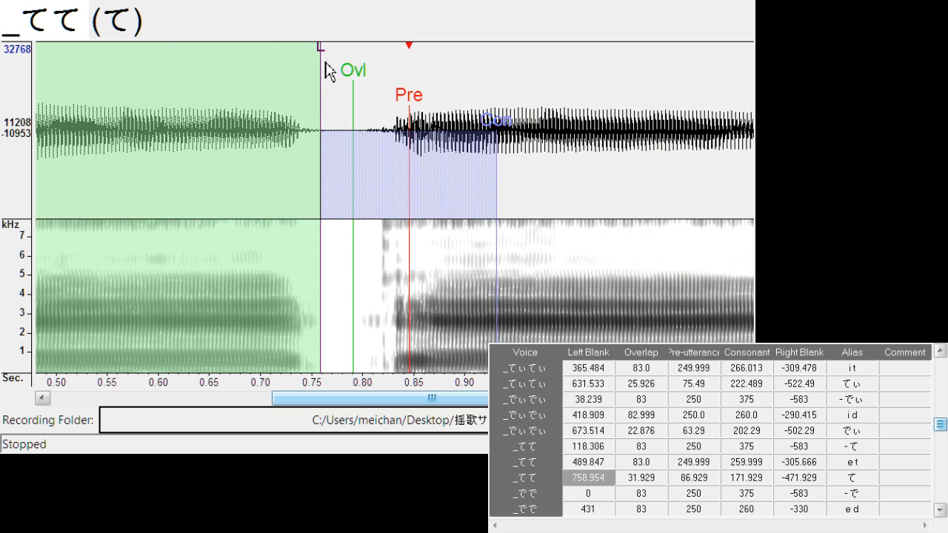
drag(417, 96, 418, 107)
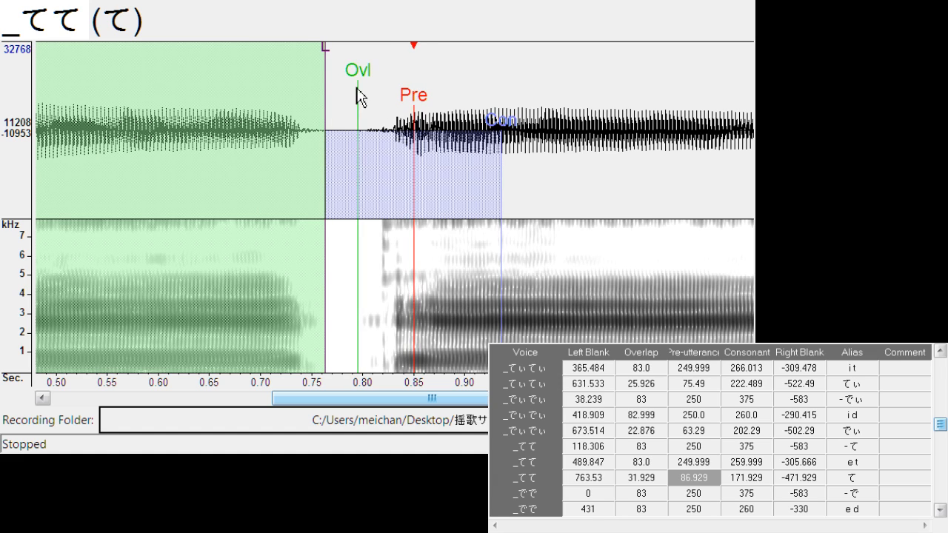
drag(357, 87, 349, 81)
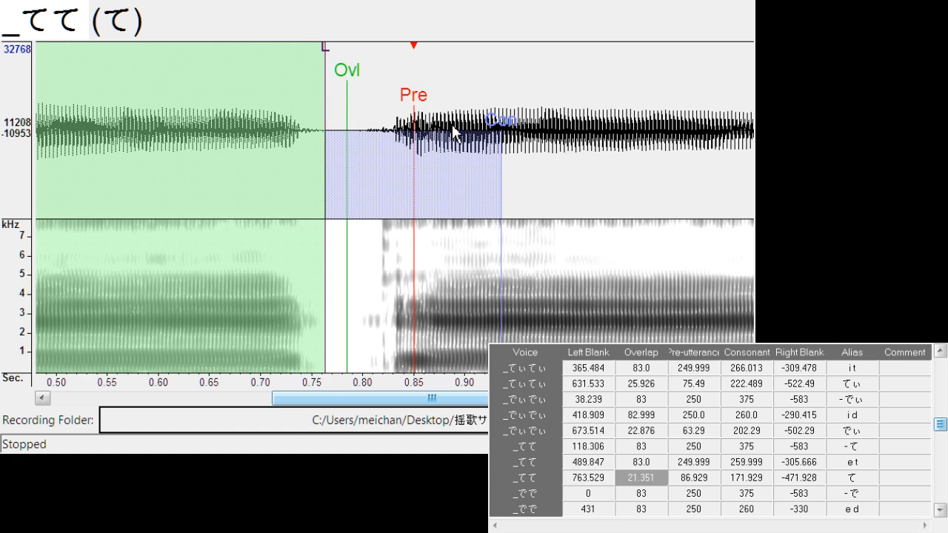
Shift all markers of "- で" to left blank about 24.5, and align "e d" at left blank about 429.6 and right blank about -277.5
key(Down)
drag(292, 107, 318, 103)
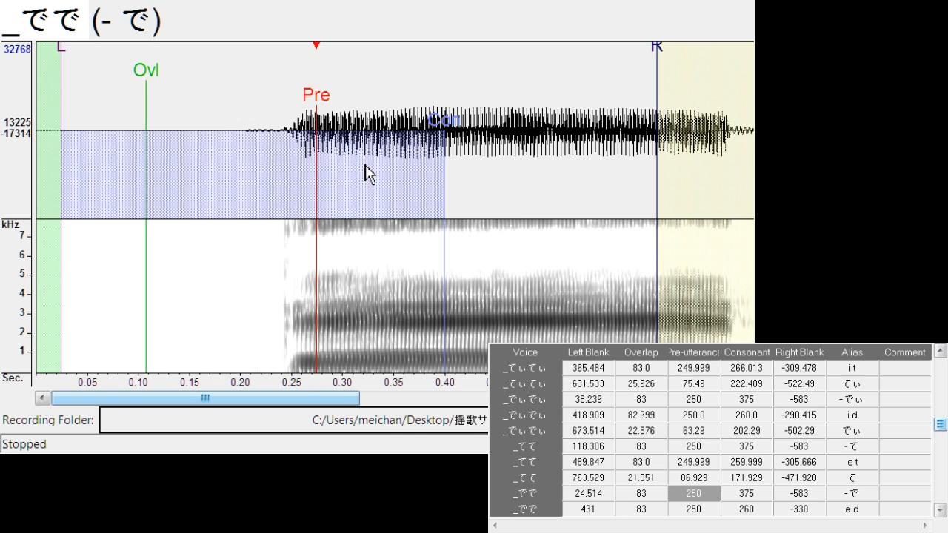
key(Down)
drag(398, 100, 395, 101)
mouse_move(479, 68)
mouse_down()
mouse_move(424, 88)
mouse_move(421, 143)
mouse_up()
Align "で" with left blank about 688.0, overlap about 15.3 and pre-utterance about 62.5
key(Down)
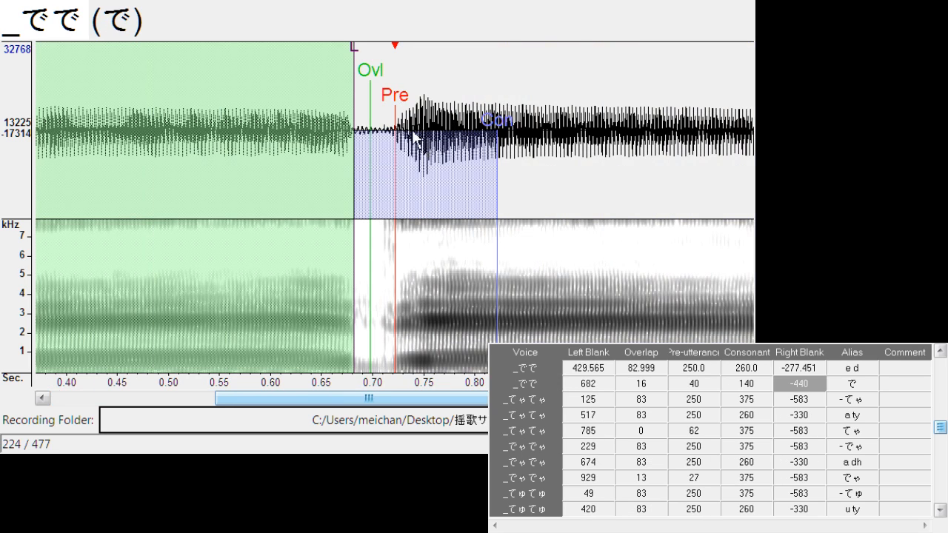
drag(397, 103, 425, 104)
drag(391, 74, 380, 97)
click(399, 160)
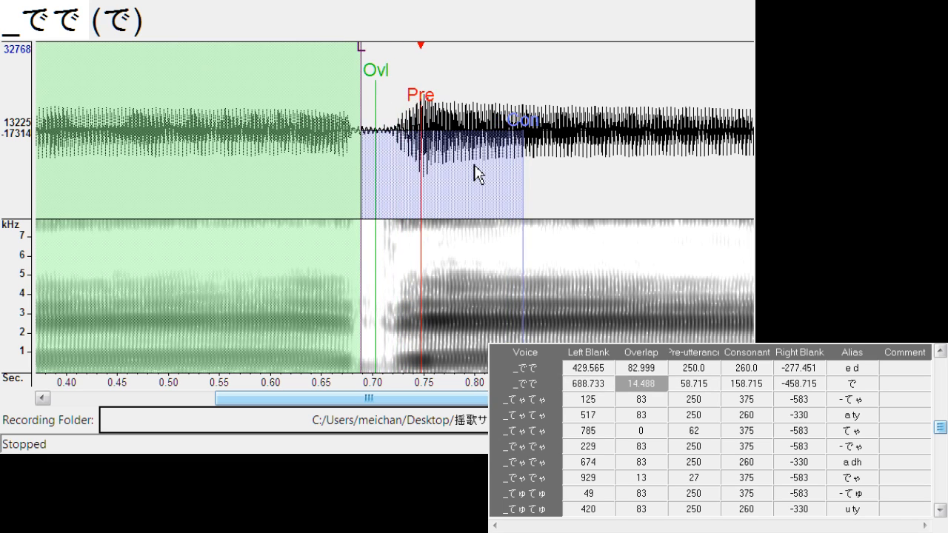
drag(448, 110, 460, 131)
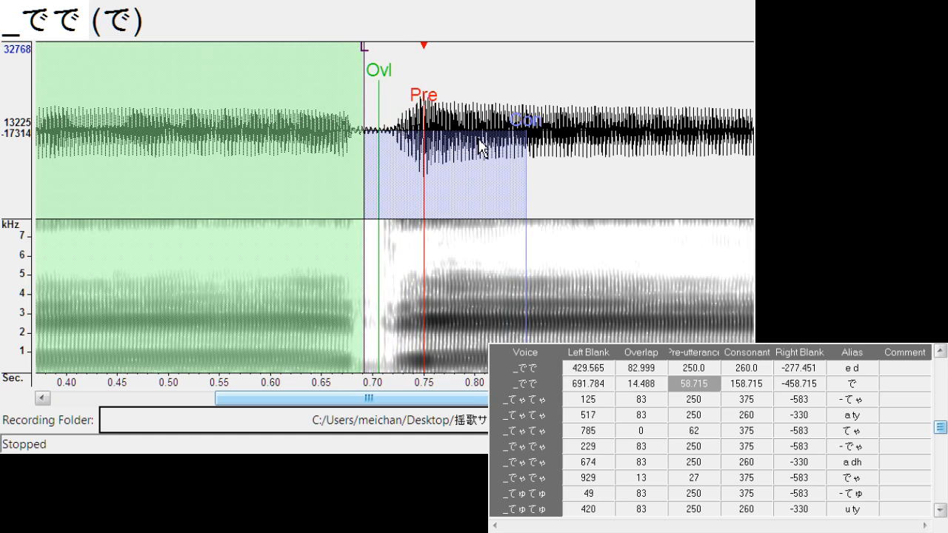
mouse_move(368, 56)
mouse_down()
mouse_move(378, 84)
mouse_move(437, 106)
mouse_move(451, 118)
mouse_move(443, 123)
mouse_up()
Shift all markers of "- てゃ" to left blank about 170.2, and align "a ty" at left blank about 516.5 and right blank about -306.4
key(Down)
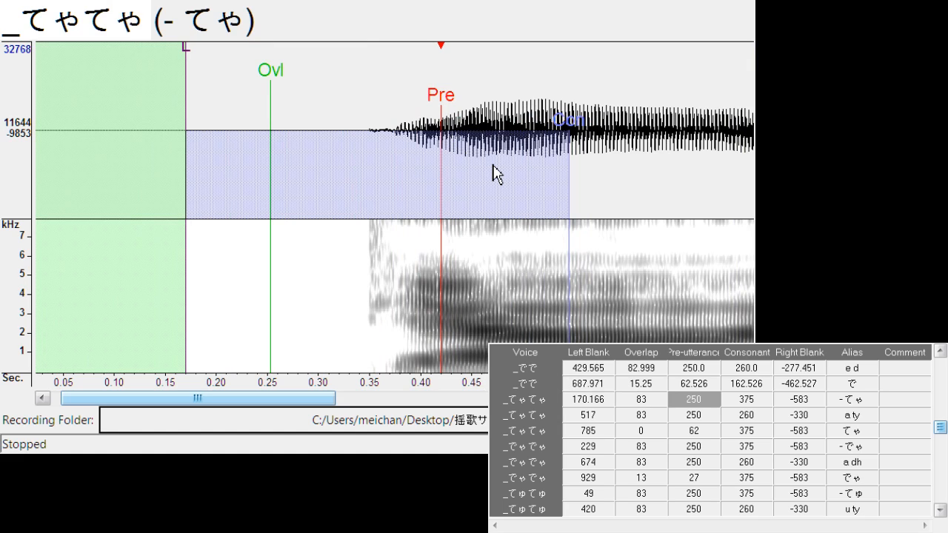
key(Down)
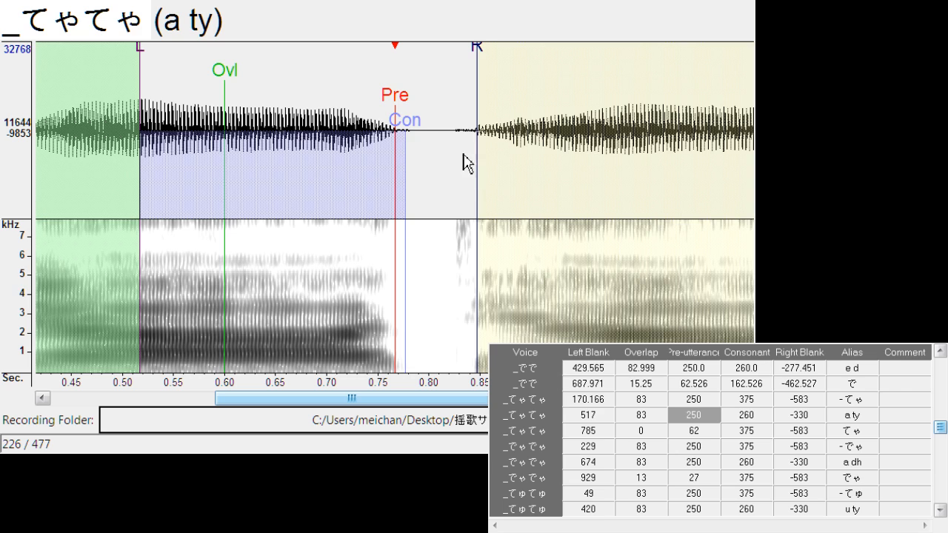
drag(394, 96, 398, 118)
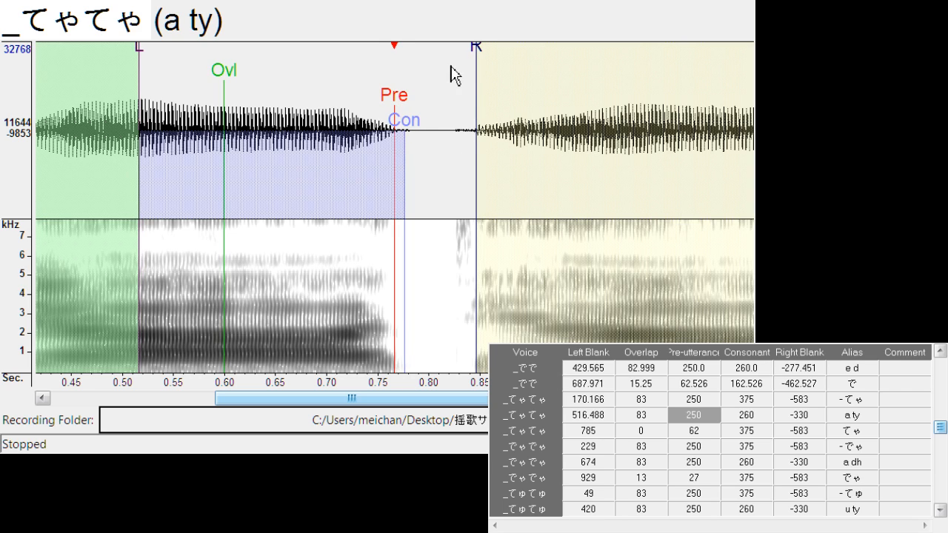
drag(475, 67, 452, 74)
Align "てゃ" with left blank about 773.4, overlap about 32.8 and pre-utterance about 124.3
key(Down)
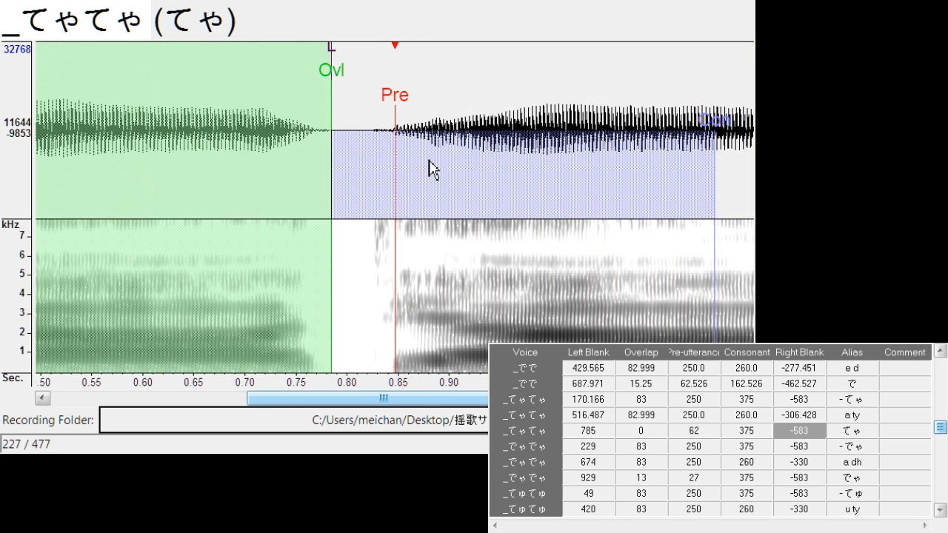
drag(411, 110, 448, 106)
mouse_move(383, 50)
mouse_down()
mouse_move(351, 57)
mouse_move(324, 79)
mouse_up()
drag(388, 80, 357, 98)
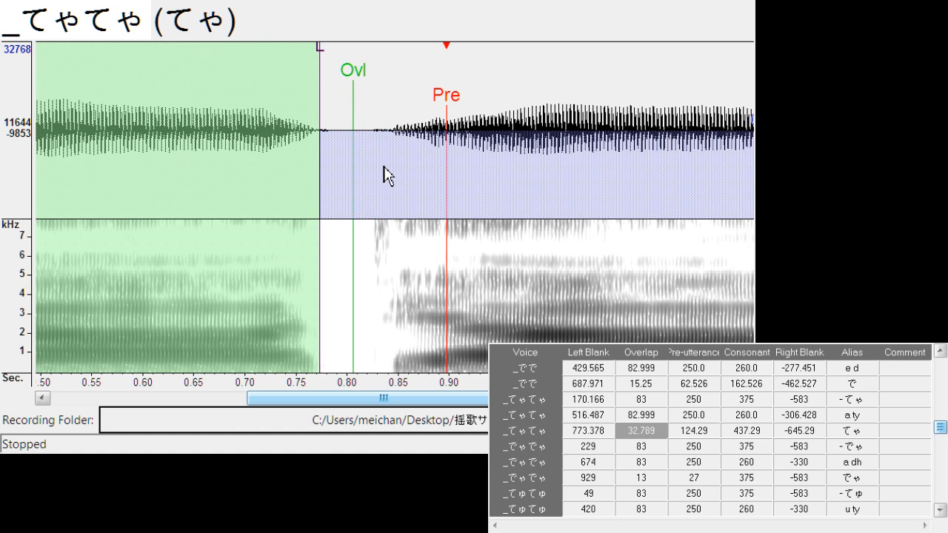
Shift all markers of "- でゃ" to left blank about 286.9, and align "a dh" at left blank about 676.7 and right blank about -279.0
key(Down)
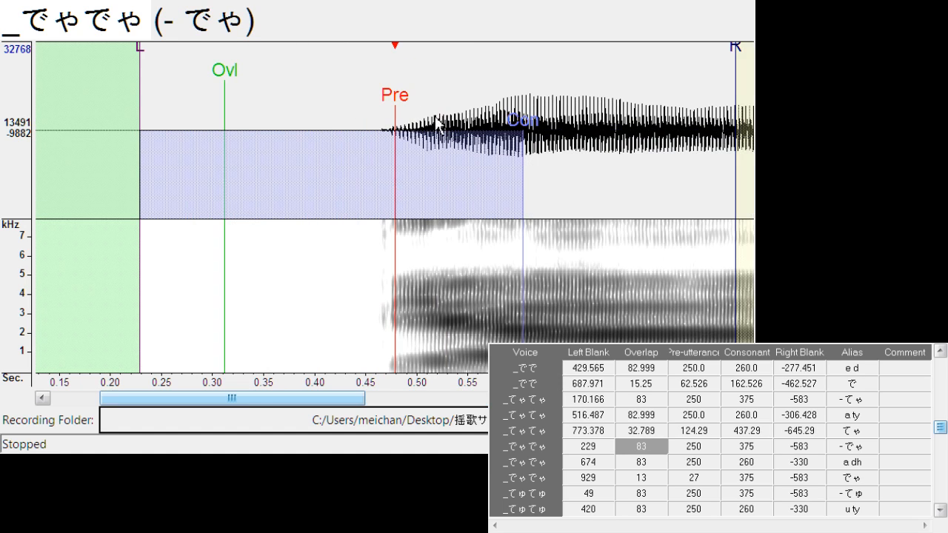
drag(404, 115, 456, 109)
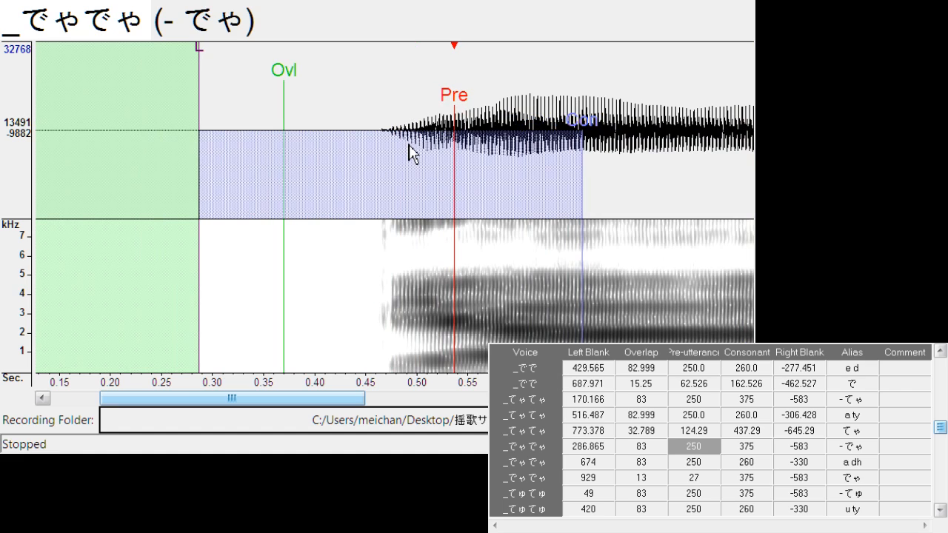
key(Down)
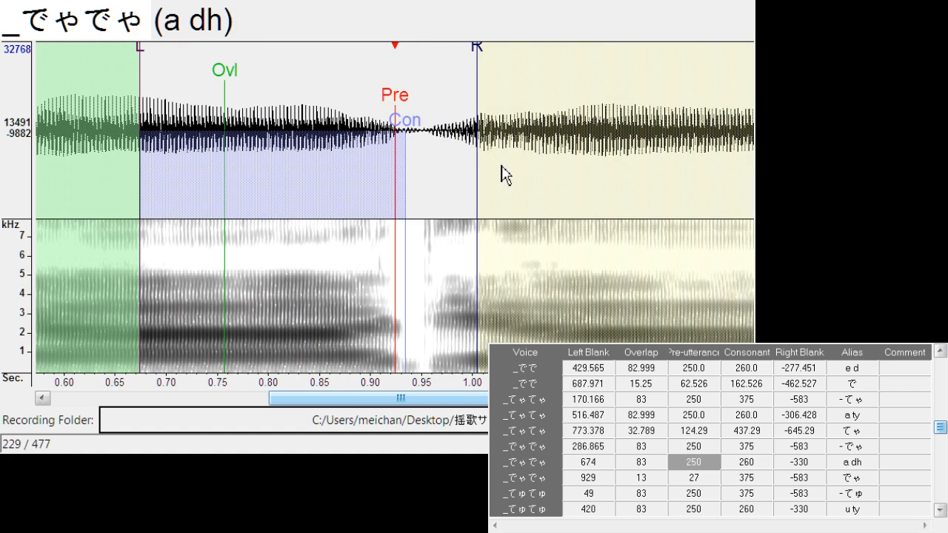
drag(404, 106, 407, 110)
drag(478, 65, 430, 78)
Align "でゃ" with left blank about 930.5, overlap about 8.4 and pre-utterance about 101.4
key(Down)
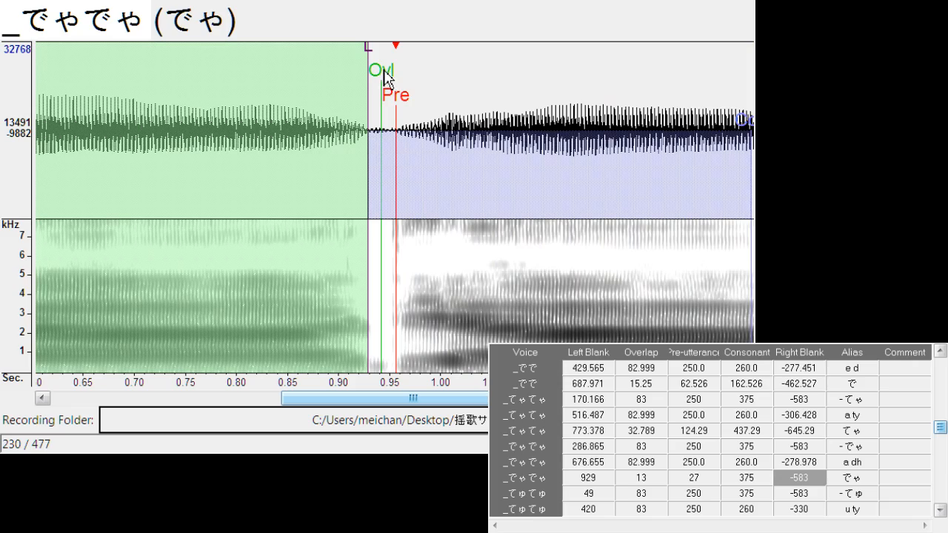
drag(415, 398, 447, 398)
drag(315, 103, 392, 104)
drag(354, 51, 286, 64)
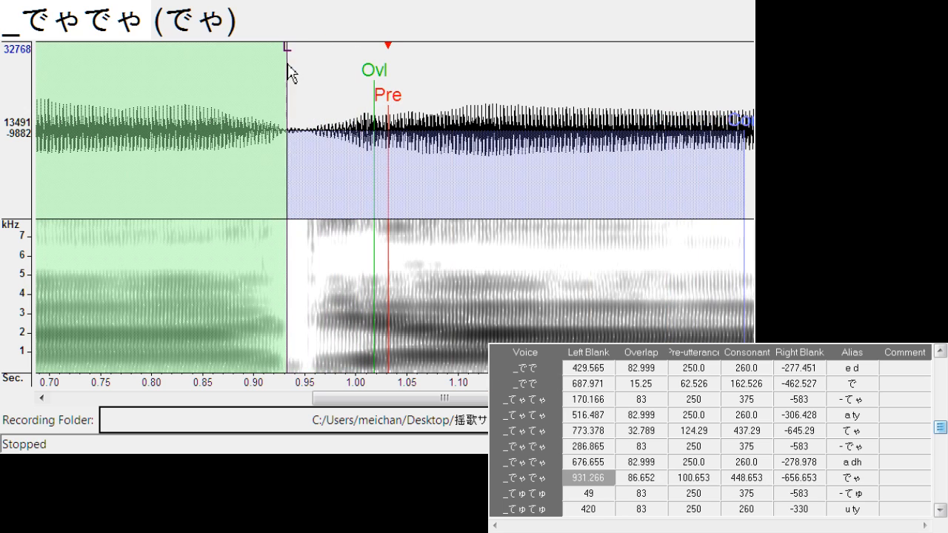
mouse_move(374, 77)
mouse_down()
mouse_move(294, 92)
mouse_move(405, 104)
mouse_up()
Shift "- てゅ" to left blank about 73.3, and align "u ty" at left blank about 425.8, consonant about 270.6 and right blank about -302.6
key(Down)
key(Down)
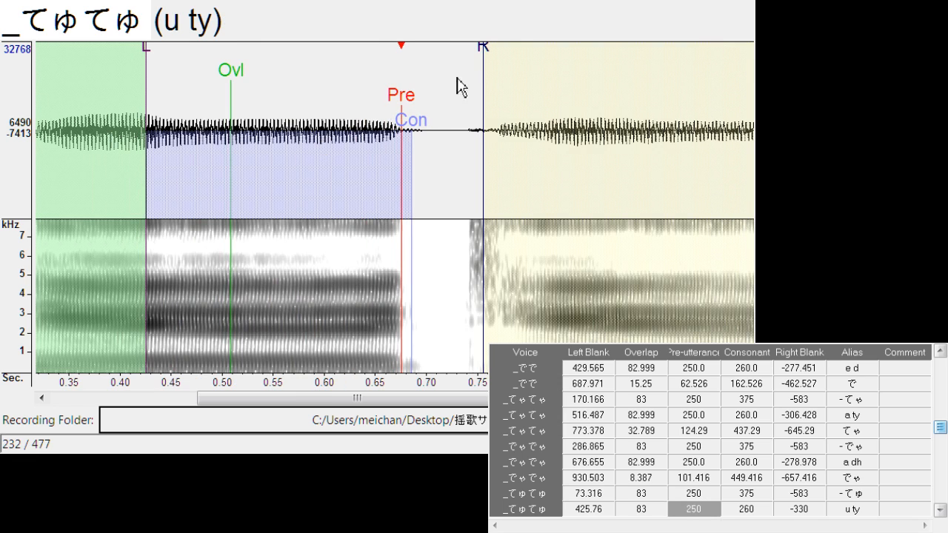
drag(481, 52, 454, 60)
drag(415, 141, 428, 142)
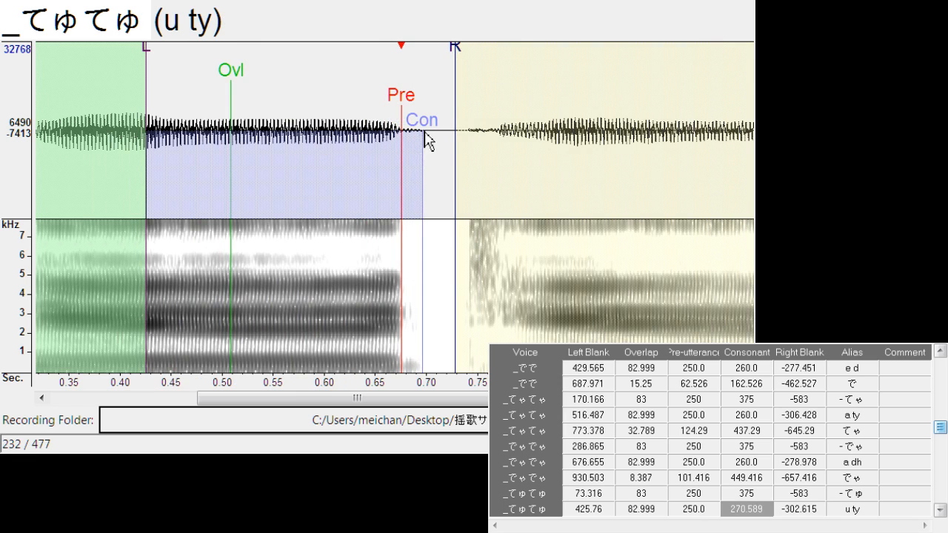
Align "てゅ" with left blank about 688.0, overlap about 27.5 and pre-utterance about 119.0
key(Down)
drag(386, 100, 437, 123)
mouse_move(390, 67)
mouse_down()
mouse_move(324, 63)
mouse_move(321, 79)
mouse_up()
drag(385, 80, 341, 92)
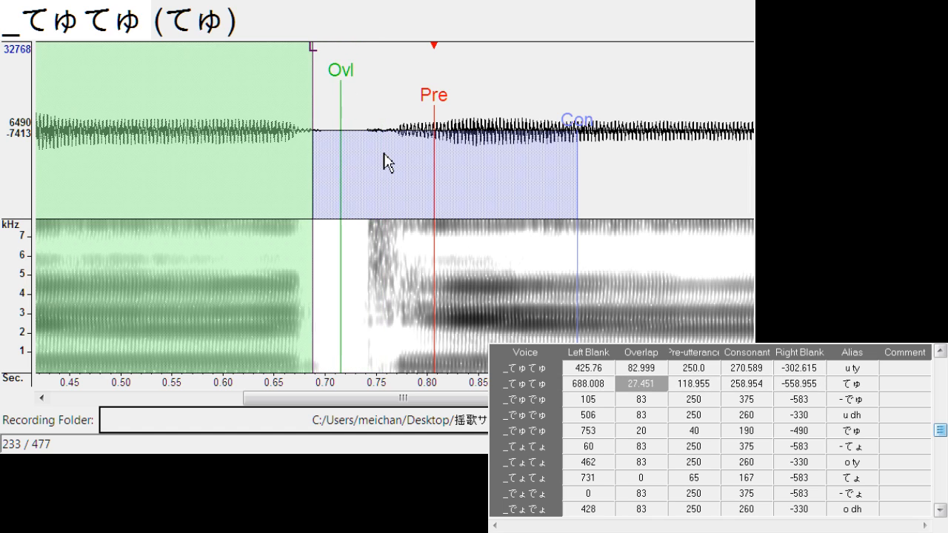
Shift all markers of "- でゅ" to left blank about 132.8, and align "u dh" at left blank about 503.6 and right blank about -279.7
key(Down)
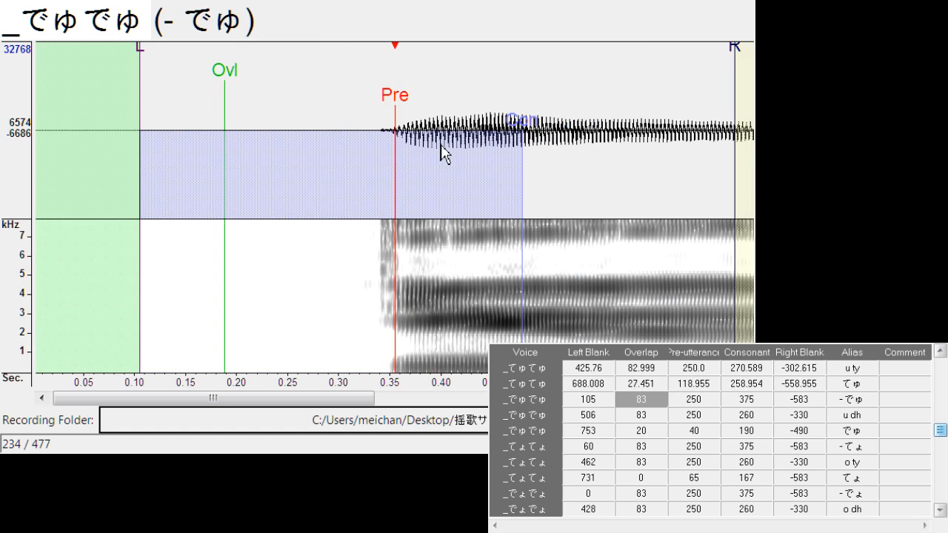
drag(410, 110, 428, 102)
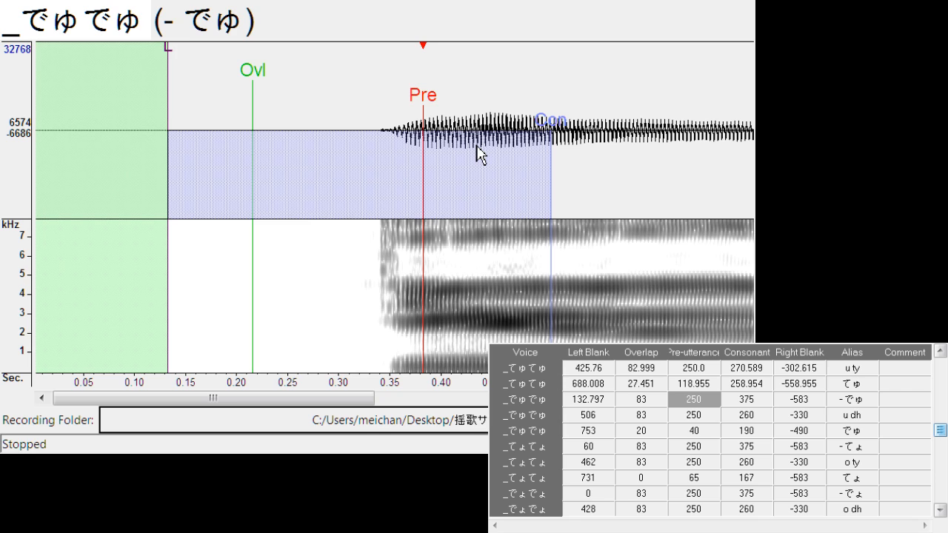
key(Down)
mouse_move(409, 112)
mouse_down()
mouse_move(417, 112)
mouse_move(395, 123)
mouse_up()
drag(486, 46, 425, 71)
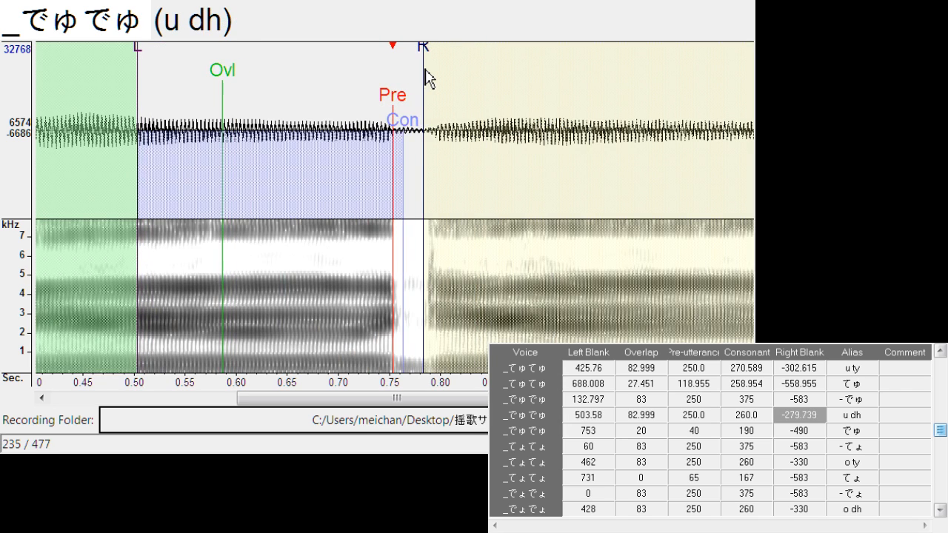
Align "でゅ" with left blank about 758.9, overlap about 19.1 and pre-utterance about 45.0
key(Down)
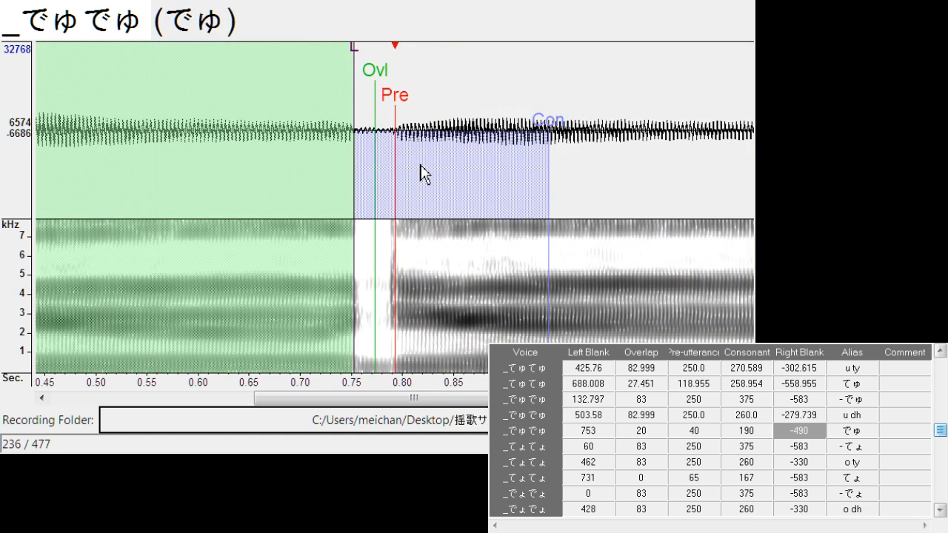
drag(398, 108, 403, 108)
drag(412, 109, 408, 108)
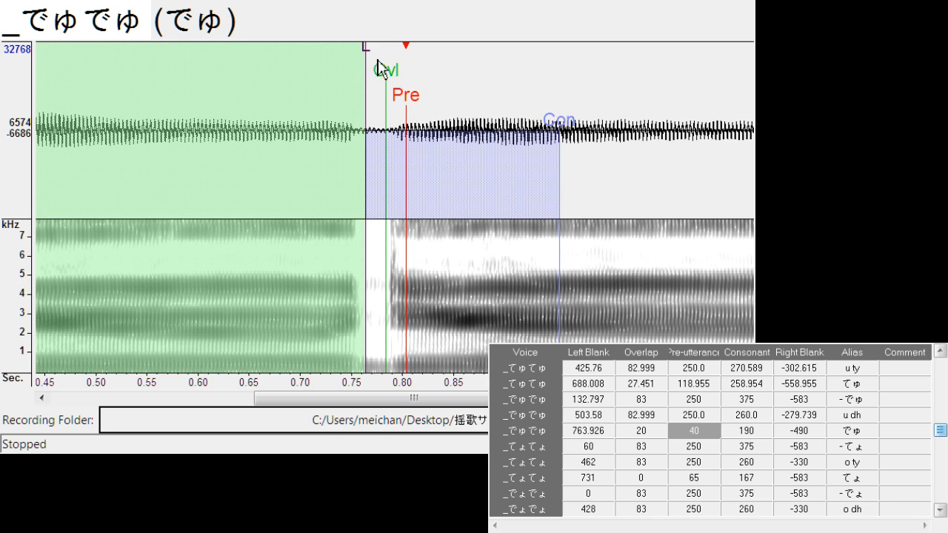
drag(368, 58, 382, 81)
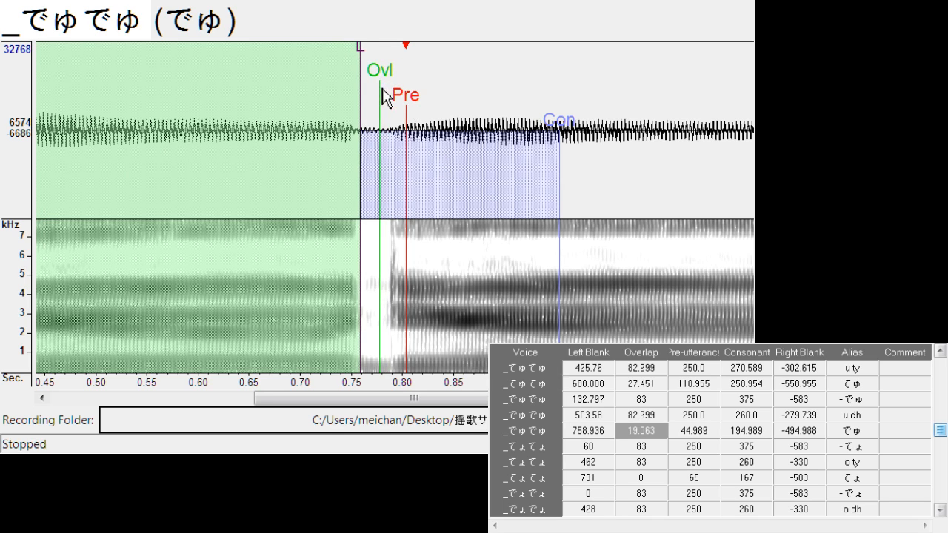
Shift all markers of "- てょ" to left blank about 90.1, and align "o ty" at left blank about 464.6 and right blank about -300.3
key(Down)
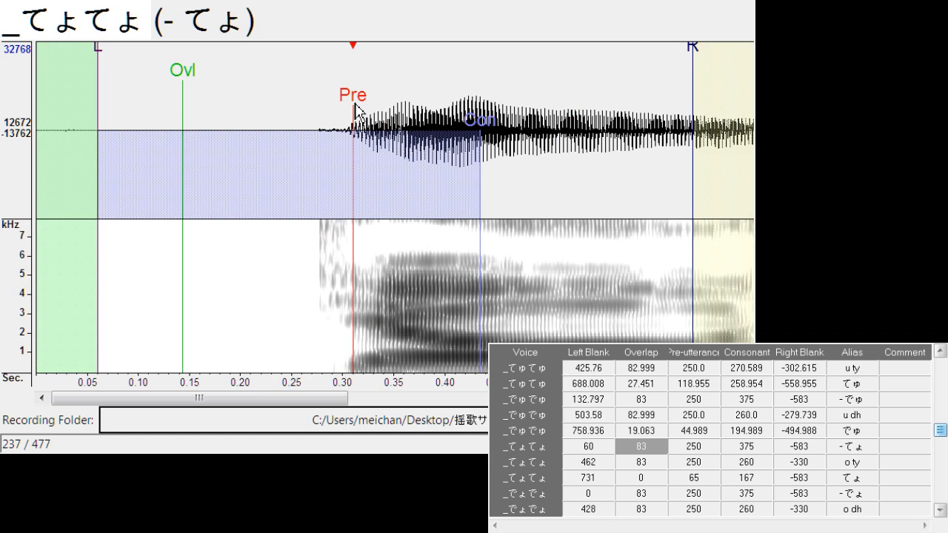
drag(356, 111, 387, 111)
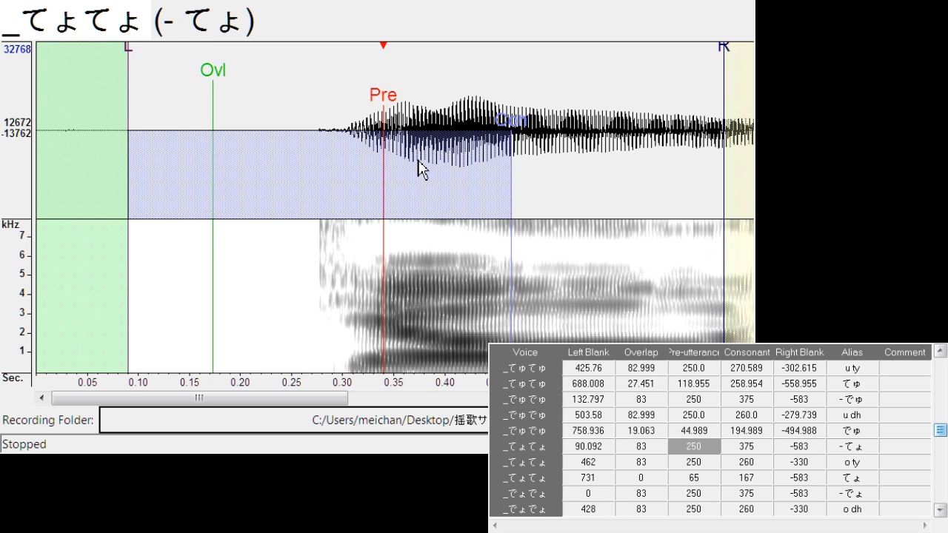
key(Down)
drag(397, 100, 399, 101)
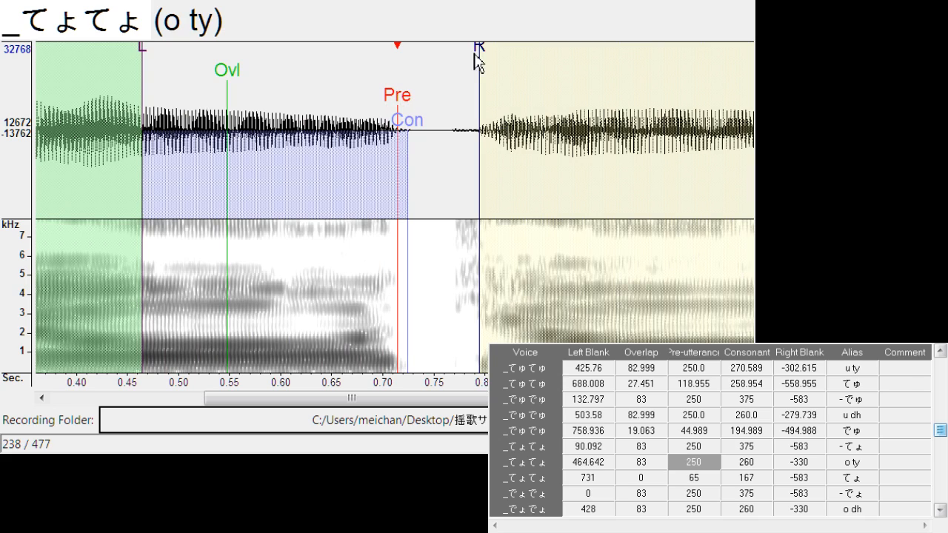
drag(478, 55, 450, 61)
scroll(448, 65, down, 1)
Align "てょ" with left blank about 729.9, overlap about 22.9 and pre-utterance about 102.2
key(Down)
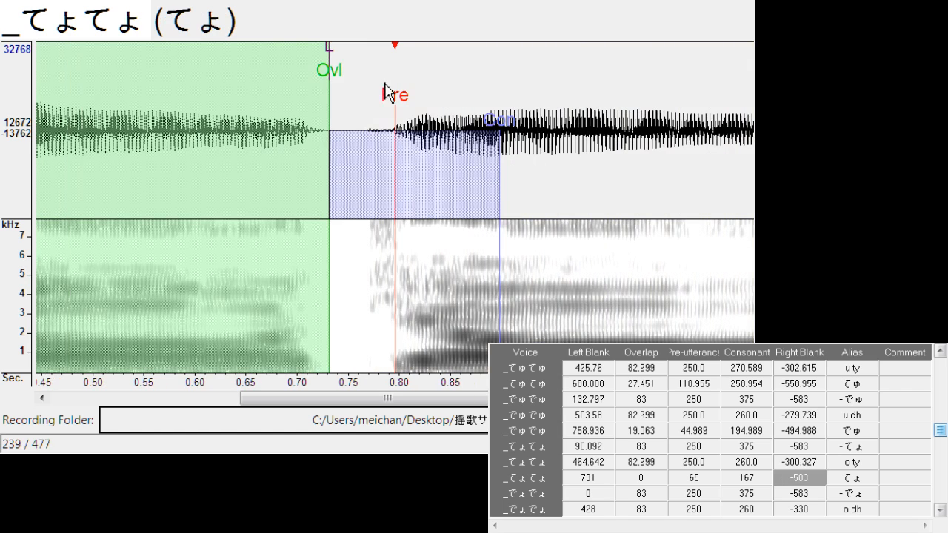
drag(411, 106, 439, 103)
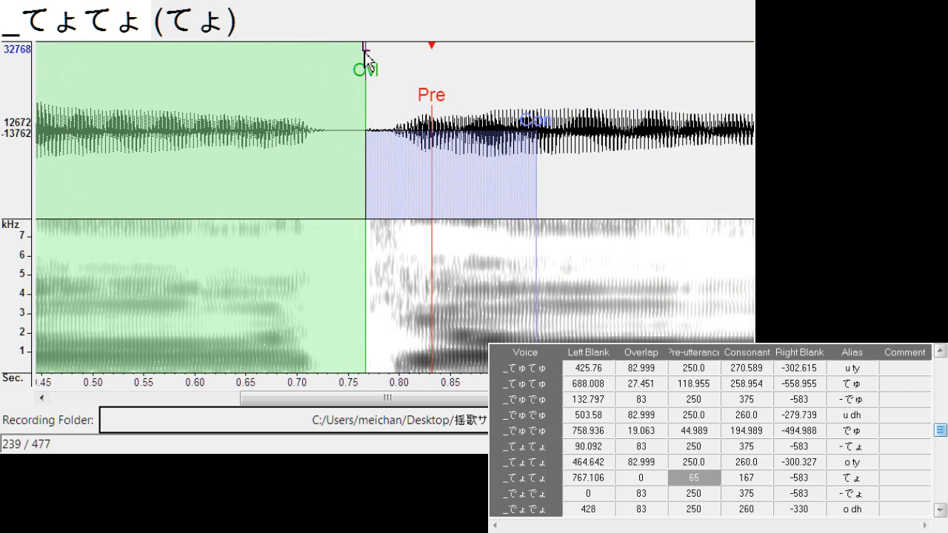
mouse_move(366, 52)
mouse_down()
mouse_move(322, 66)
mouse_move(332, 70)
mouse_up()
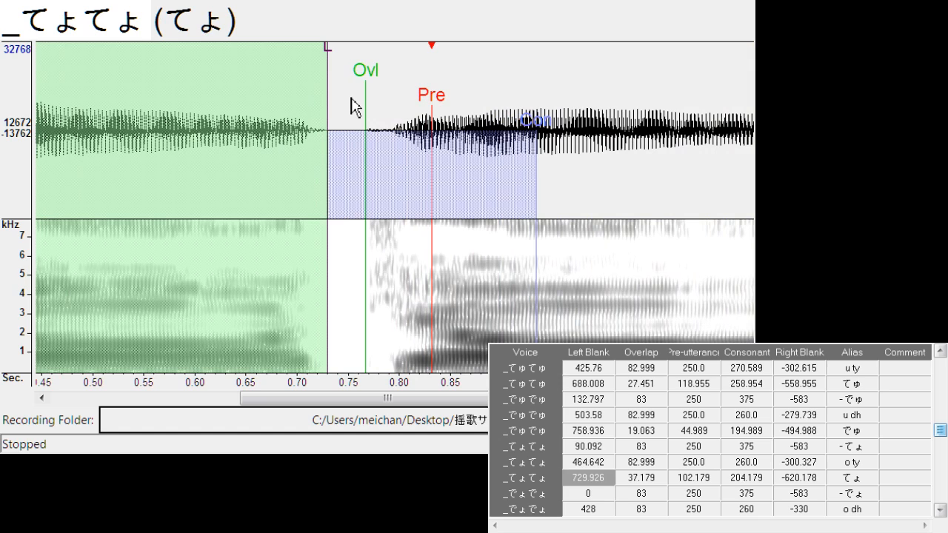
mouse_move(355, 102)
mouse_down()
mouse_move(363, 85)
mouse_move(352, 100)
mouse_up()
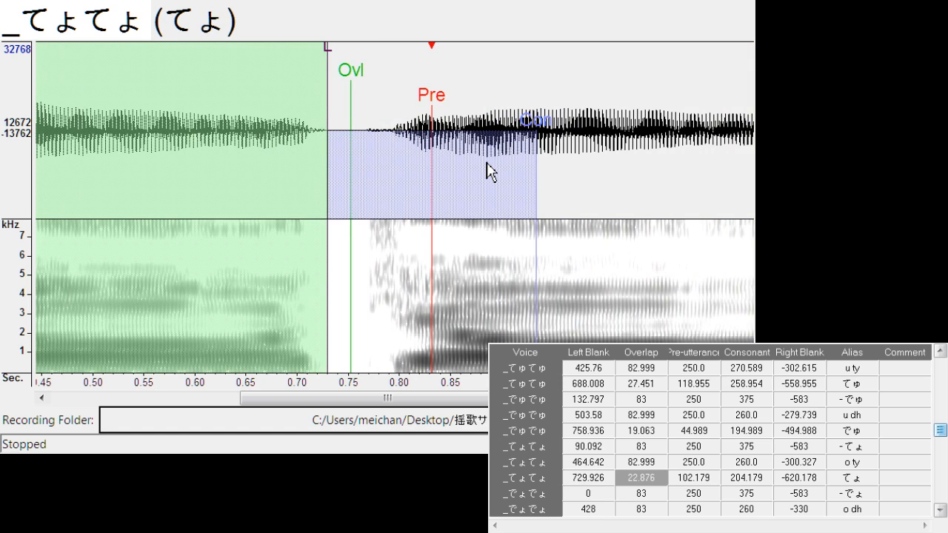
Shift all markers of "- でょ" to left blank about 54.3, and align "o dh" at left blank about 430.3 and right blank about -287.4
key(Down)
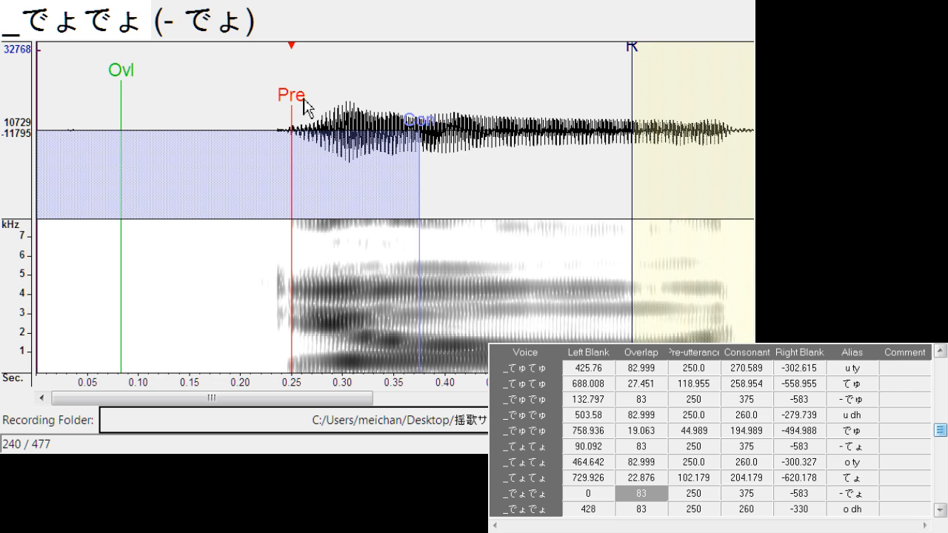
drag(291, 104, 350, 99)
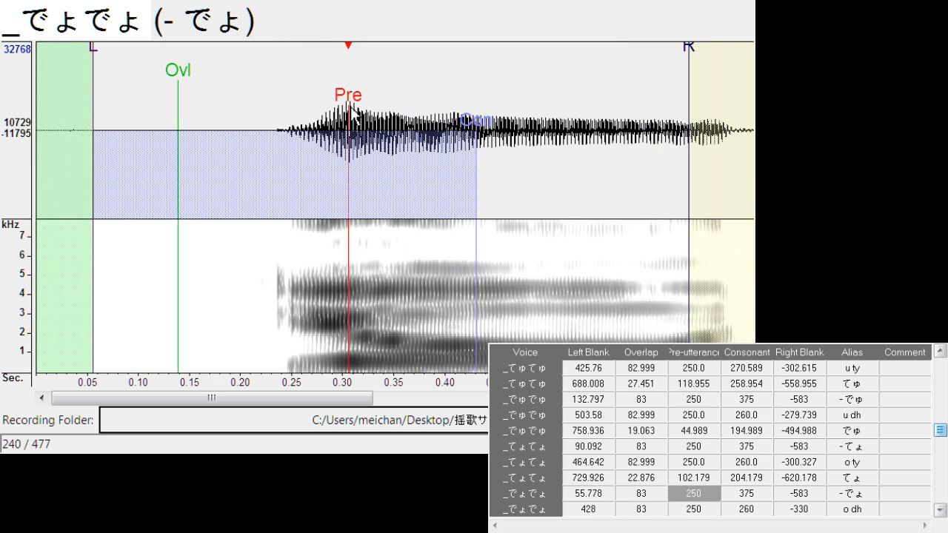
key(Down)
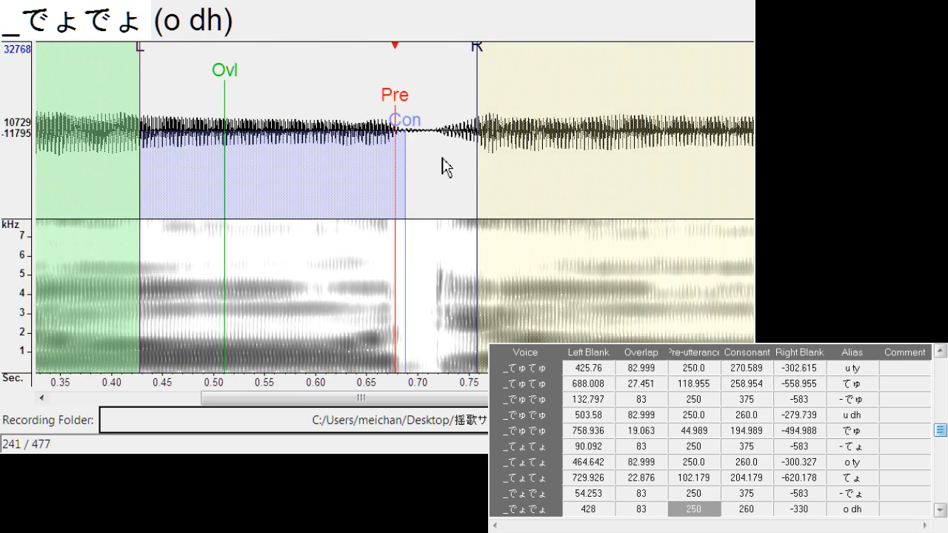
drag(388, 112, 400, 111)
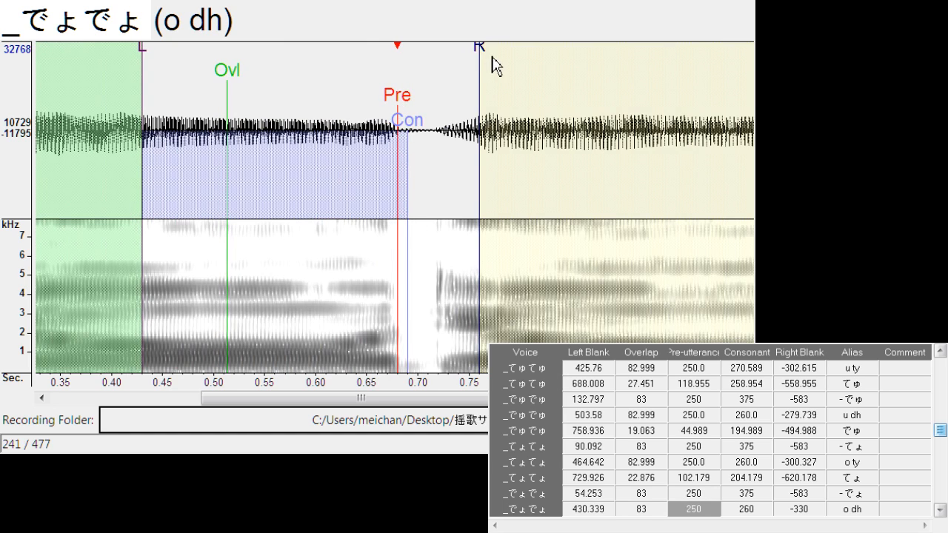
drag(482, 65, 437, 64)
Align "でょ" with left blank about 688.0, overlap about 16.8 and pre-utterance about 81.6
key(Down)
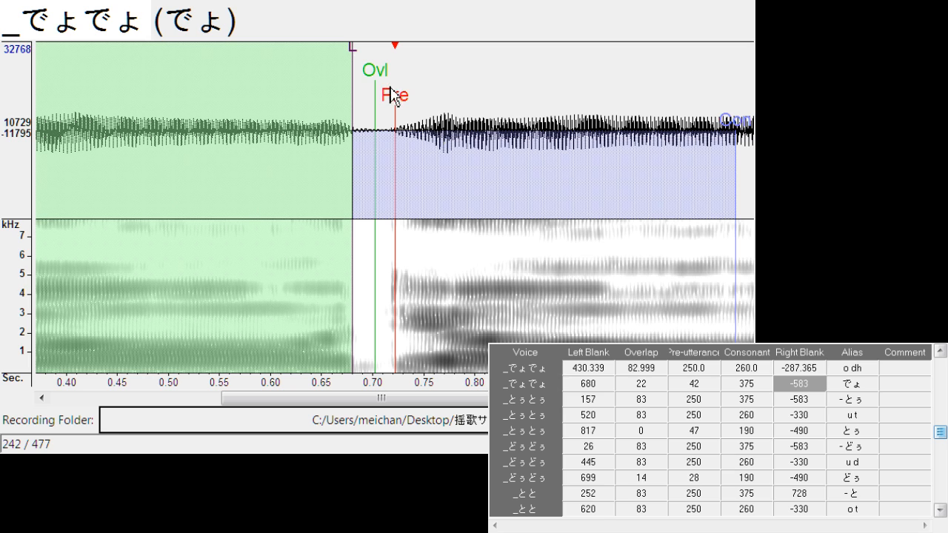
drag(401, 104, 446, 111)
drag(398, 52, 360, 48)
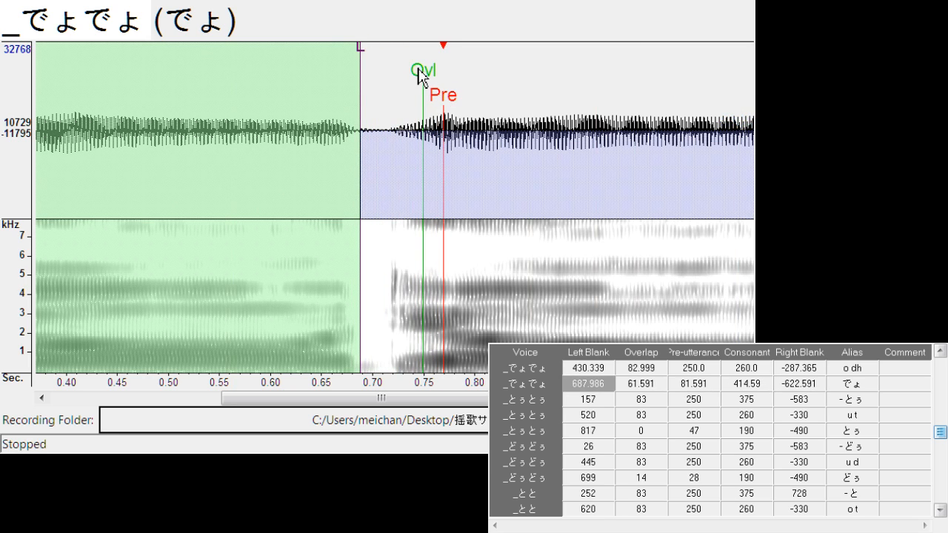
drag(422, 77, 381, 102)
Shift all markers of "- とぅ" to left blank about 174.0, and align "u t" at left blank about 519.6 and right blank about -316.3
key(Down)
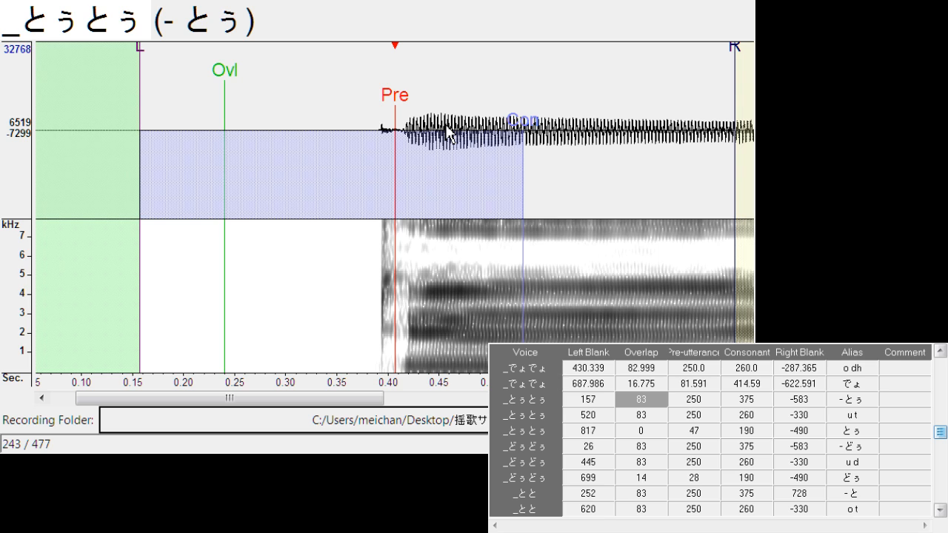
drag(395, 105, 414, 104)
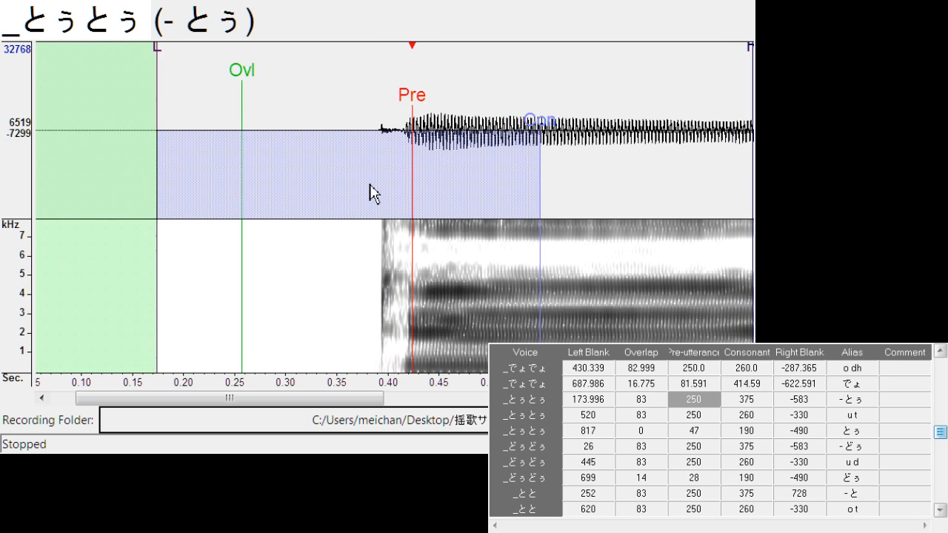
key(Down)
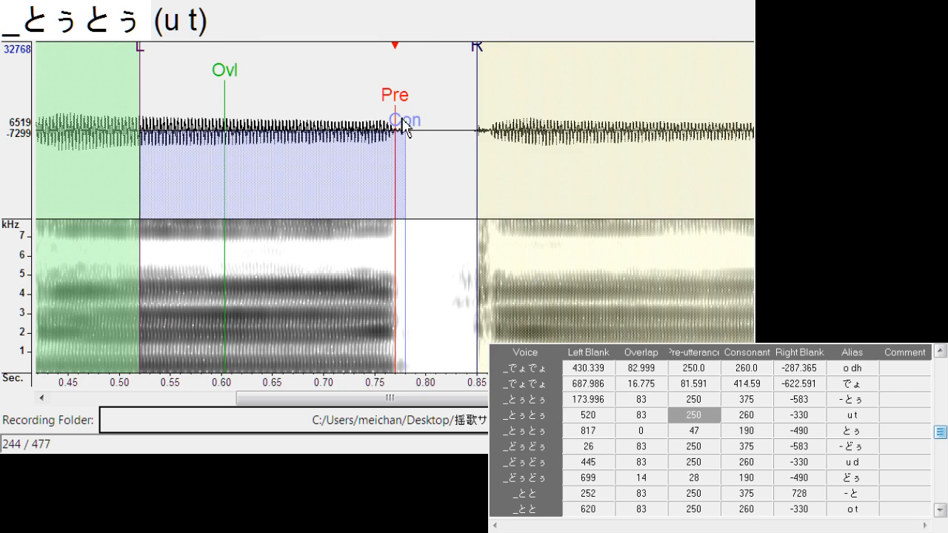
drag(401, 104, 396, 113)
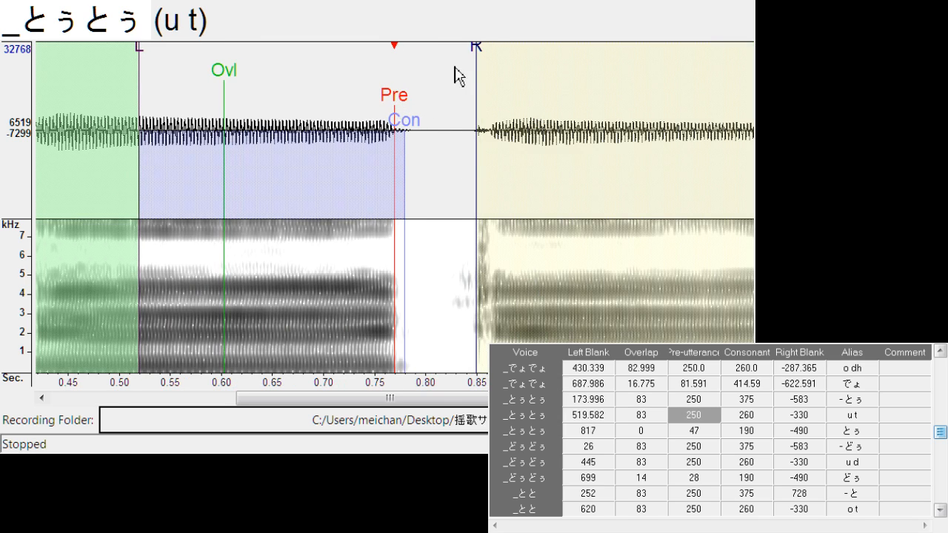
drag(478, 56, 463, 66)
Align "とぅ" with left blank about 791.0, overlap about 26.7 and pre-utterance about 80.8
key(Down)
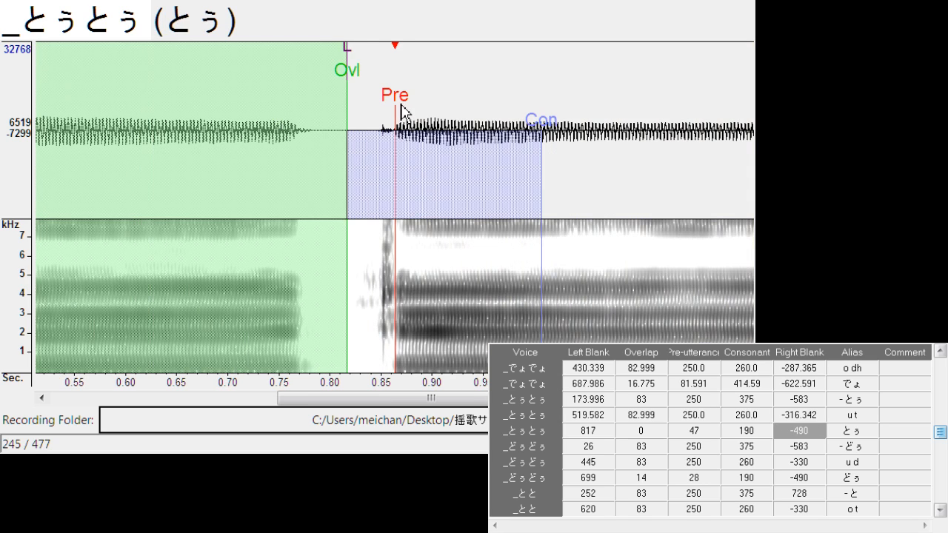
drag(401, 105, 404, 111)
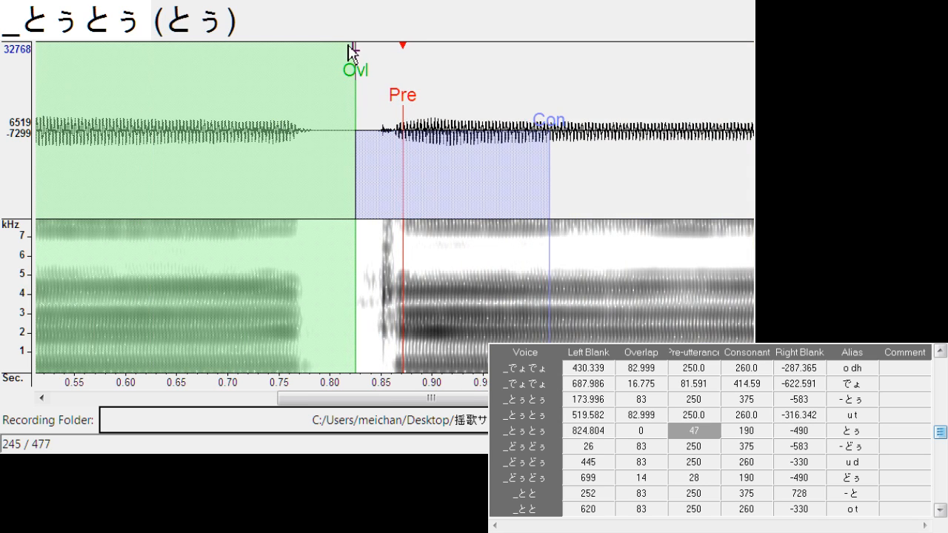
mouse_move(350, 52)
mouse_down()
mouse_move(328, 74)
mouse_move(362, 85)
mouse_move(351, 98)
mouse_up()
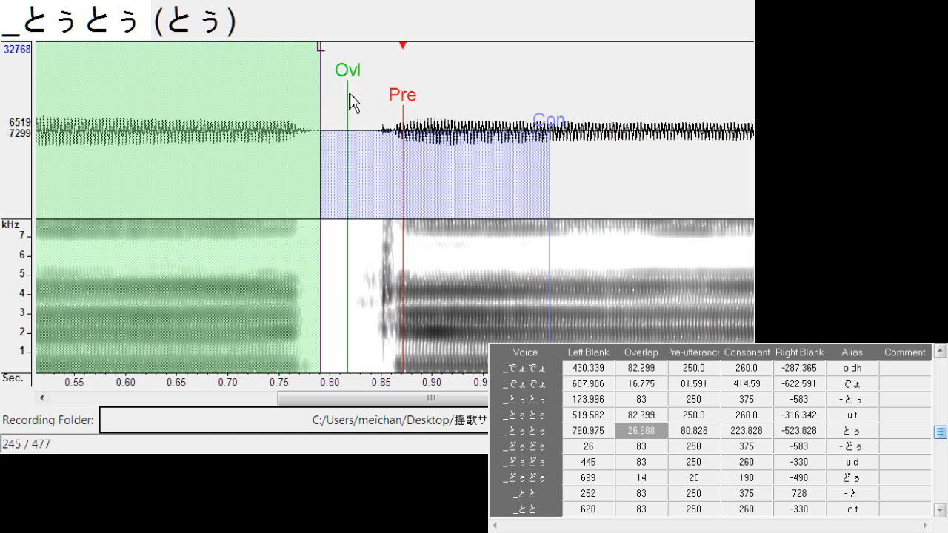
Shift all markers of "- どぅ" to left blank about 42.8 and play back sections of its waveform
key(Down)
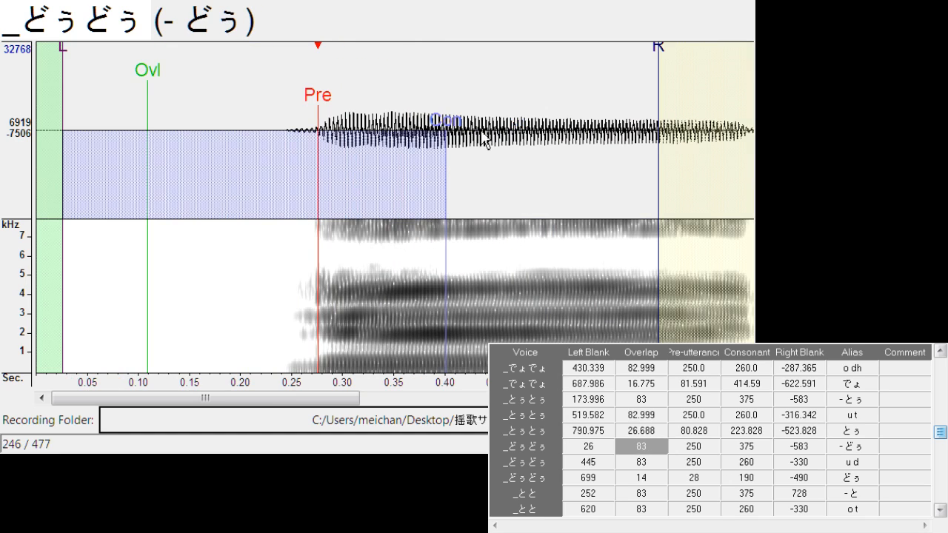
drag(319, 100, 336, 107)
double_click(316, 166)
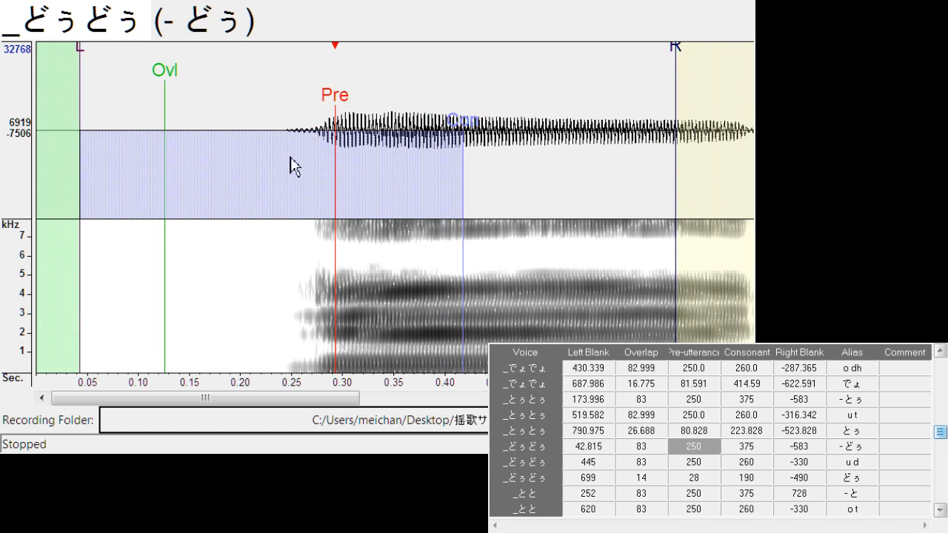
double_click(254, 161)
Align "u d" with left blank about 445.6, consonant about 257.6 and right blank about -271.4
key(Down)
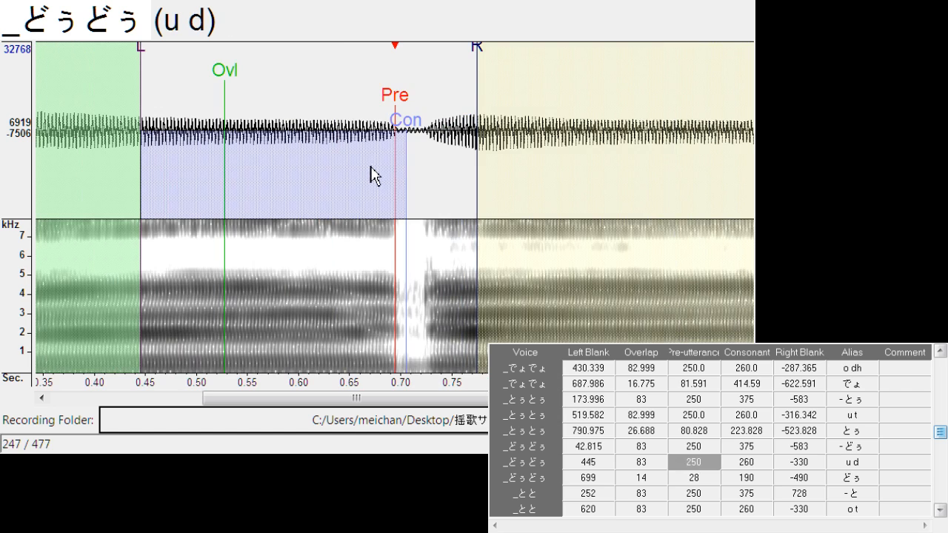
mouse_move(400, 111)
mouse_down()
mouse_move(430, 116)
mouse_move(400, 122)
mouse_move(407, 138)
mouse_up()
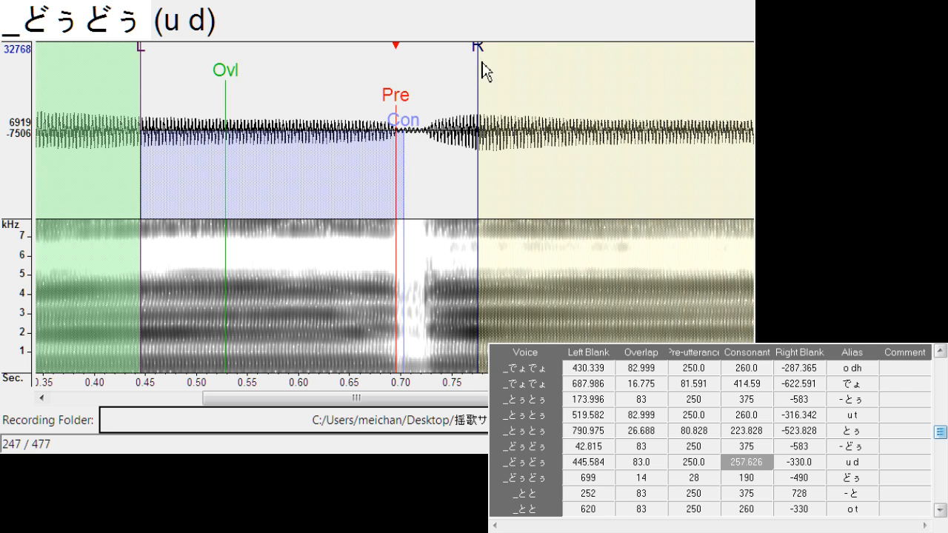
mouse_move(482, 68)
mouse_down()
mouse_move(421, 74)
mouse_move(407, 101)
mouse_up()
Align "どぅ" with left blank about 700.9, overlap about 11.4 and pre-utterance about 35.1, and shift "- と" to left blank about 280.8
key(Down)
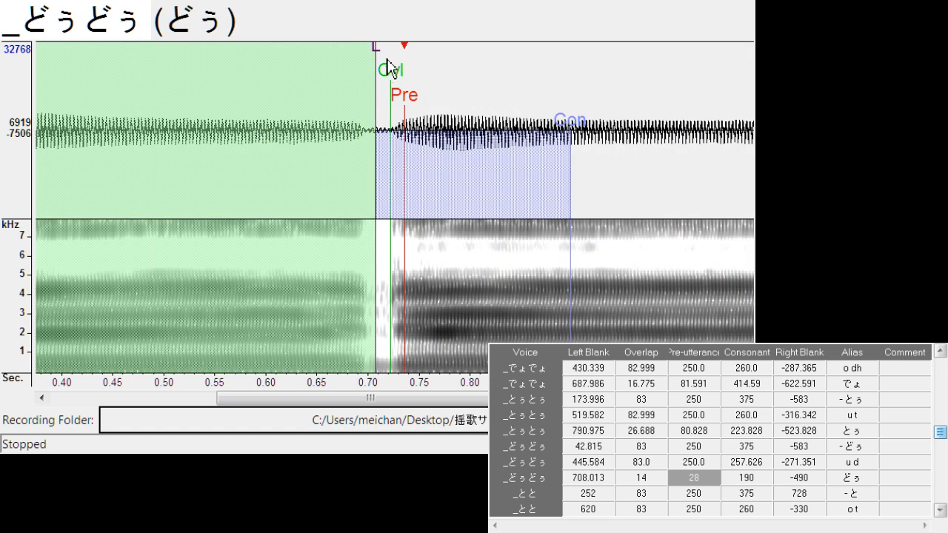
mouse_move(387, 69)
mouse_down()
mouse_move(378, 71)
mouse_move(383, 94)
mouse_move(428, 106)
mouse_up()
key(Down)
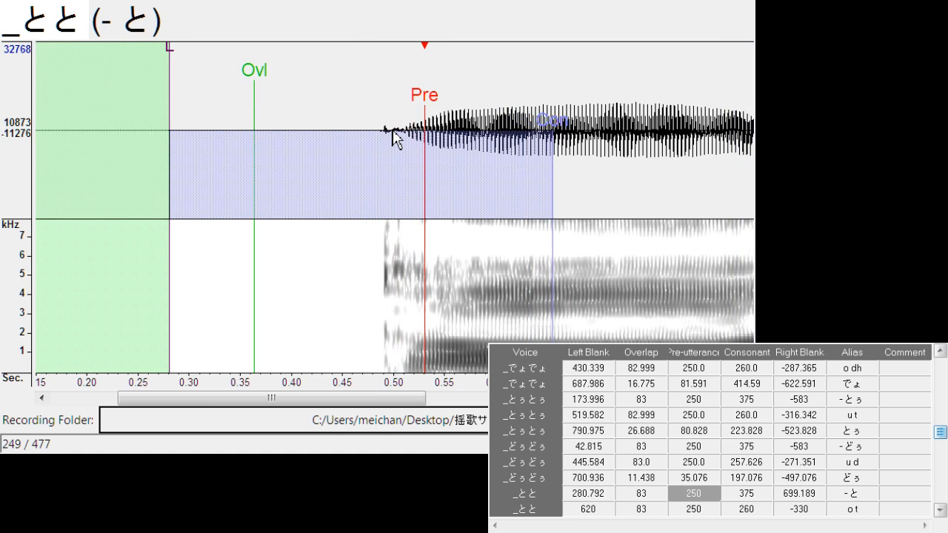
Align "o t" with left blank about 621.0, consonant about 275.2 and right blank about -314.8
key(Down)
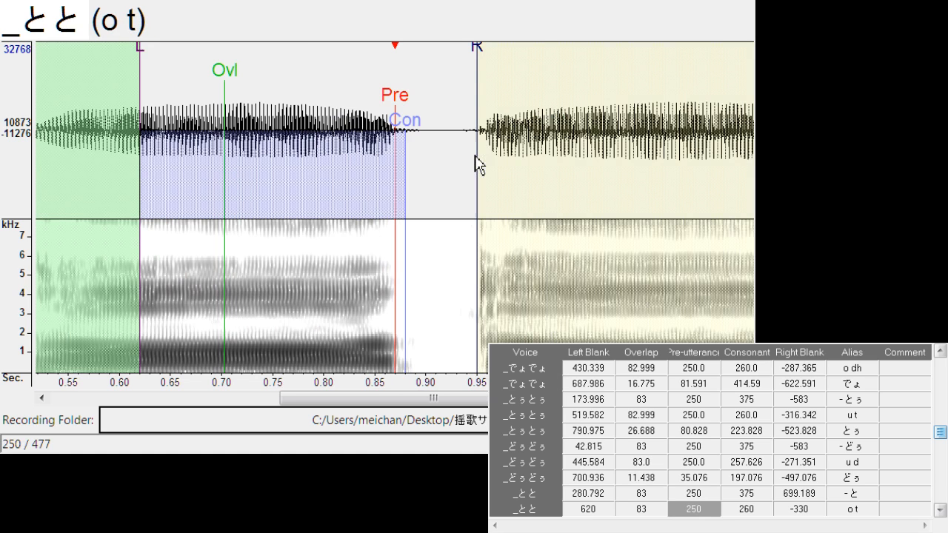
drag(397, 109, 400, 115)
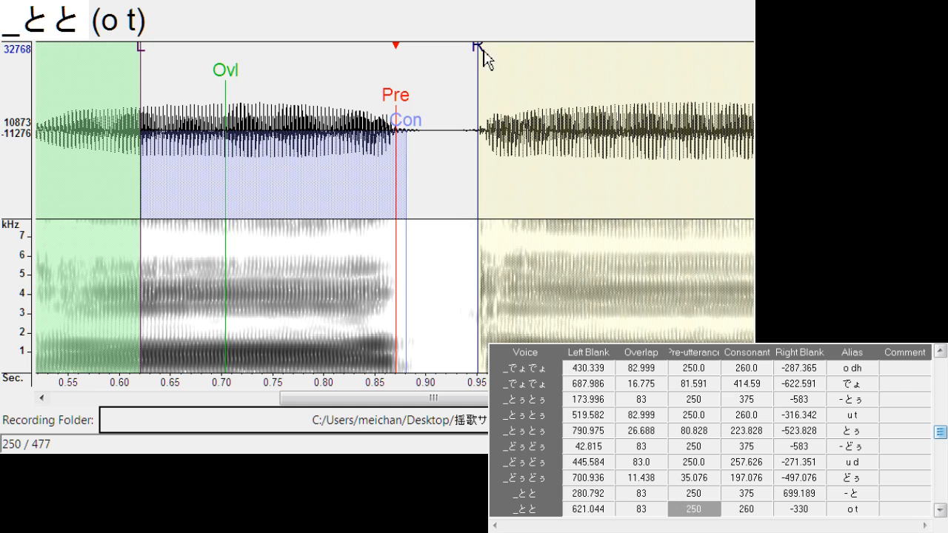
drag(483, 55, 465, 62)
mouse_move(413, 139)
mouse_down()
mouse_move(426, 136)
mouse_move(416, 109)
mouse_up()
Align "と" with left blank about 895.5 and overlap about 29.7, and shift all markers of "- ど" to left blank about 186.2
key(Down)
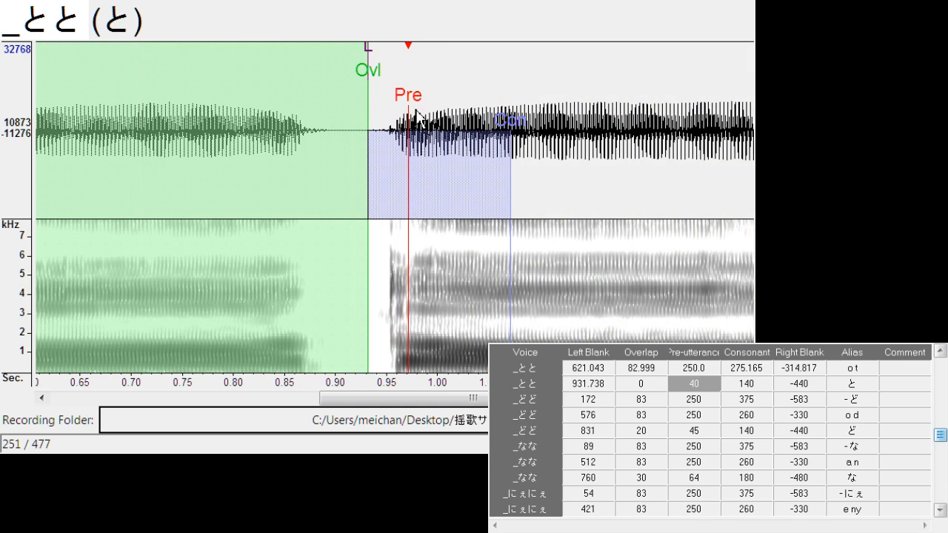
drag(370, 58, 332, 65)
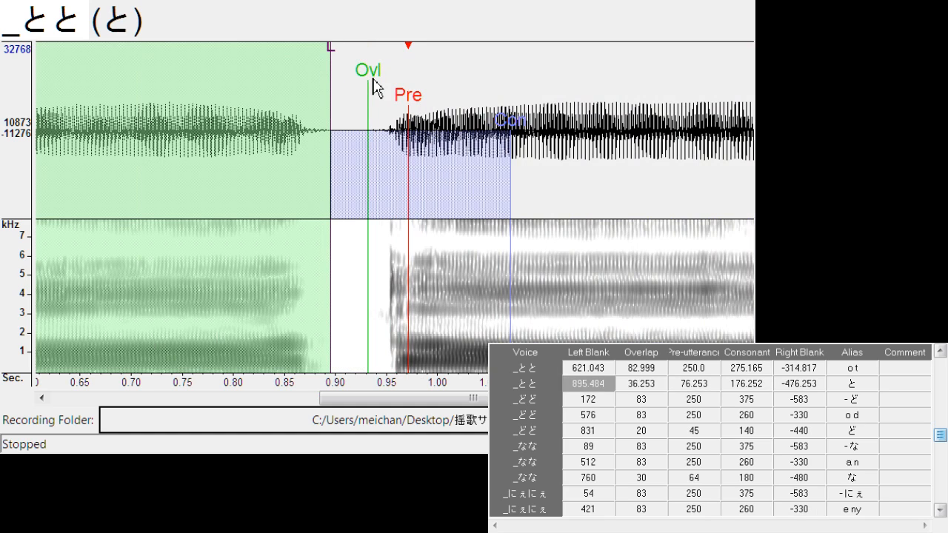
mouse_move(372, 90)
mouse_down()
mouse_move(365, 96)
mouse_move(415, 109)
mouse_up()
key(Down)
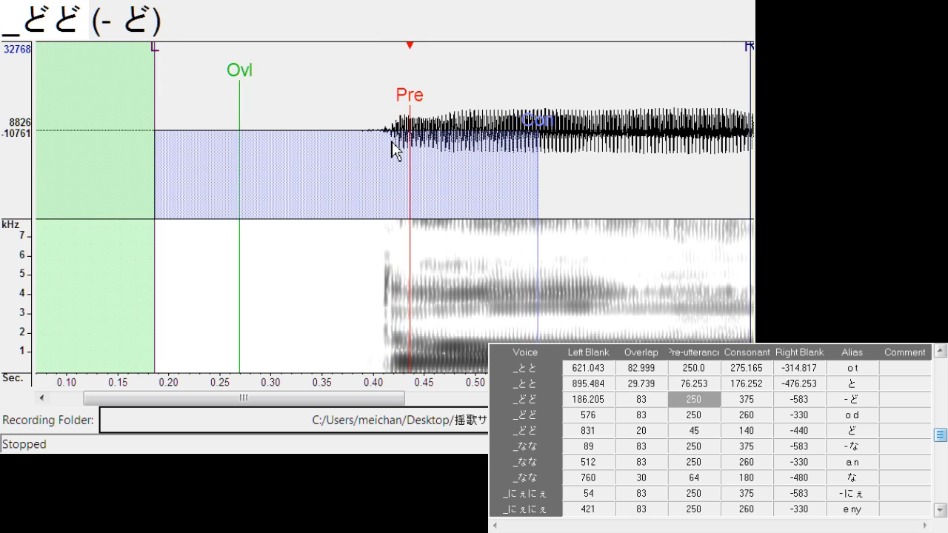
Align "o d" with left blank about 577.6 and right blank about -289.7
key(Down)
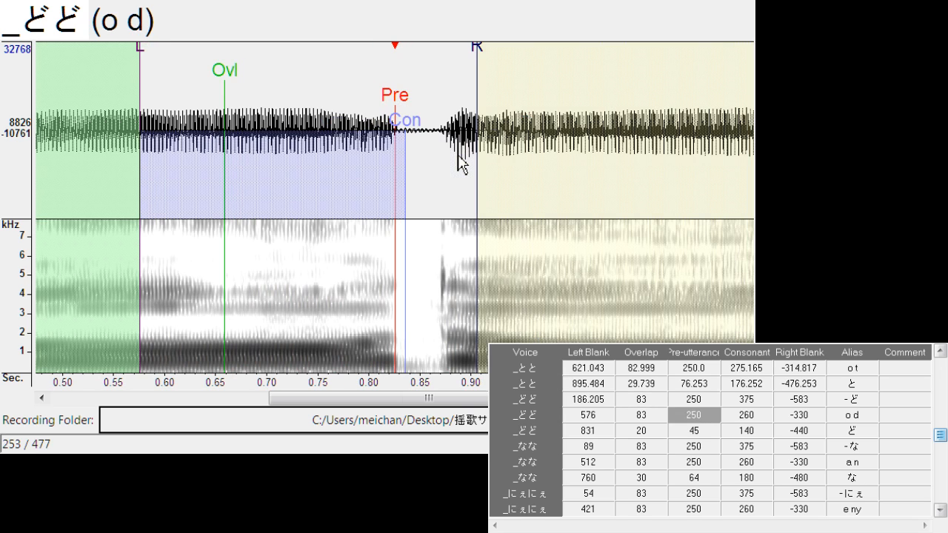
drag(397, 110, 399, 110)
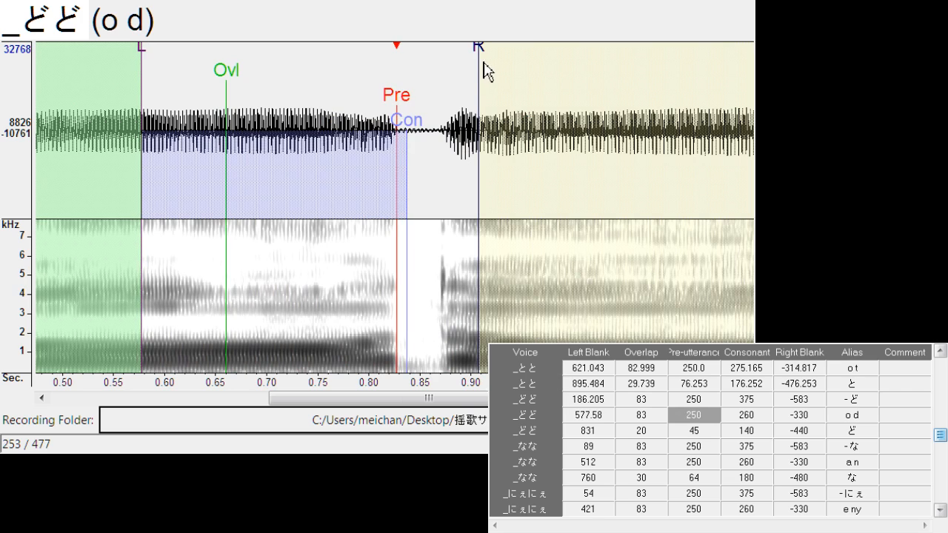
mouse_move(483, 71)
mouse_down()
mouse_move(457, 64)
mouse_move(436, 96)
mouse_move(417, 104)
mouse_up()
Align "ど" with left blank about 835.2 and overlap about 22.1, and shift all markers of "- な" to left blank about 117.5
key(Down)
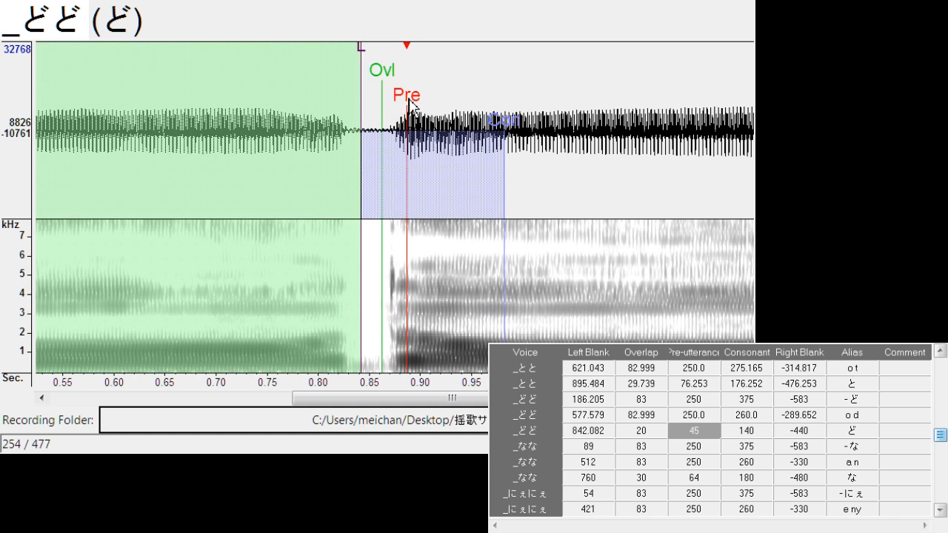
key(space)
drag(363, 53, 355, 54)
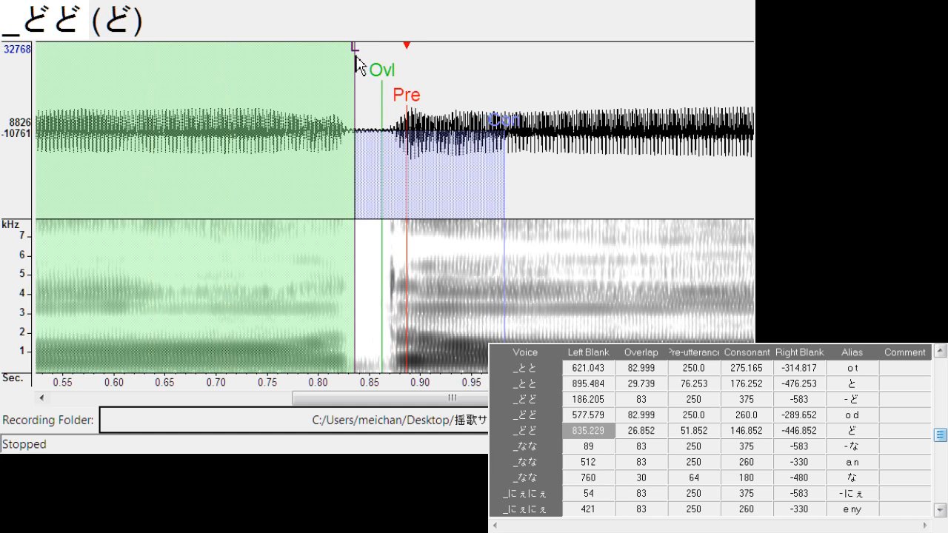
mouse_move(382, 82)
mouse_down()
mouse_move(391, 105)
mouse_move(412, 103)
mouse_up()
key(Down)
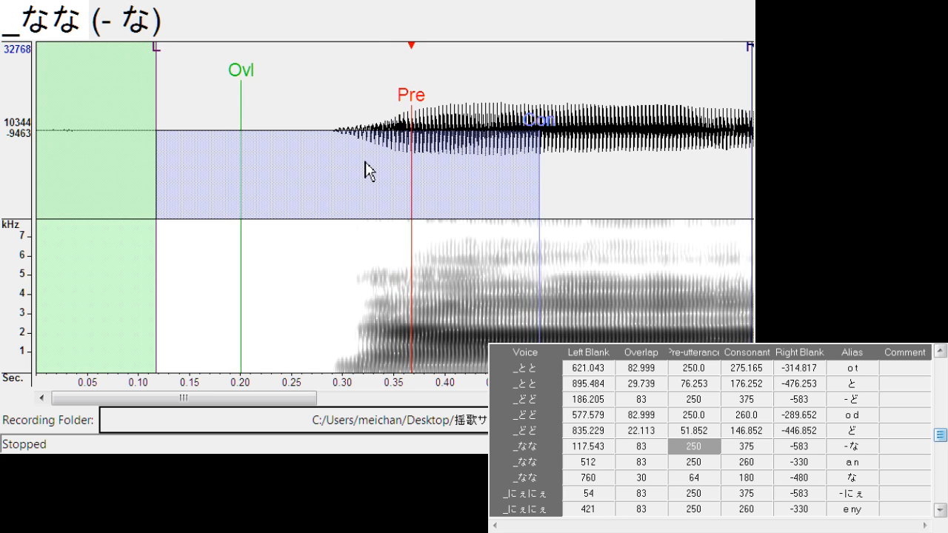
Align "a n" with left blank about 510.4 and right blank about -295.0
key(Down)
drag(397, 104, 396, 105)
drag(475, 63, 439, 69)
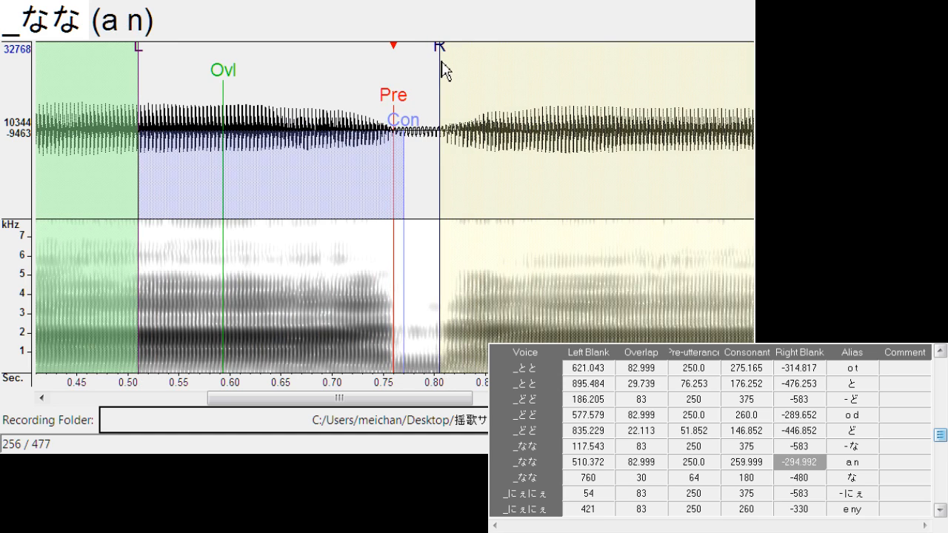
Shift all markers of "な" to left blank about 770.4, and fine-tune its left blank and overlap against the consonant
key(Down)
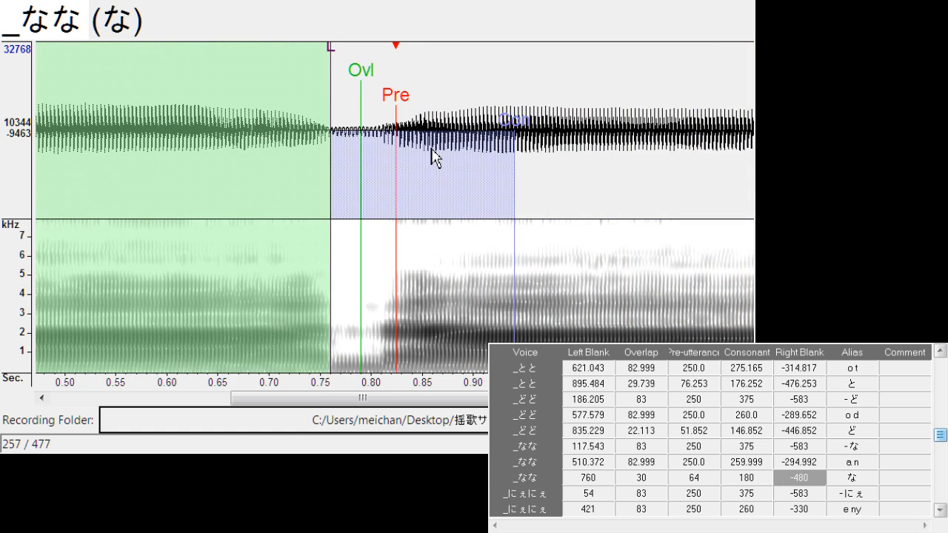
mouse_move(401, 99)
mouse_down()
mouse_move(390, 109)
mouse_move(402, 100)
mouse_move(409, 111)
mouse_move(410, 101)
mouse_up()
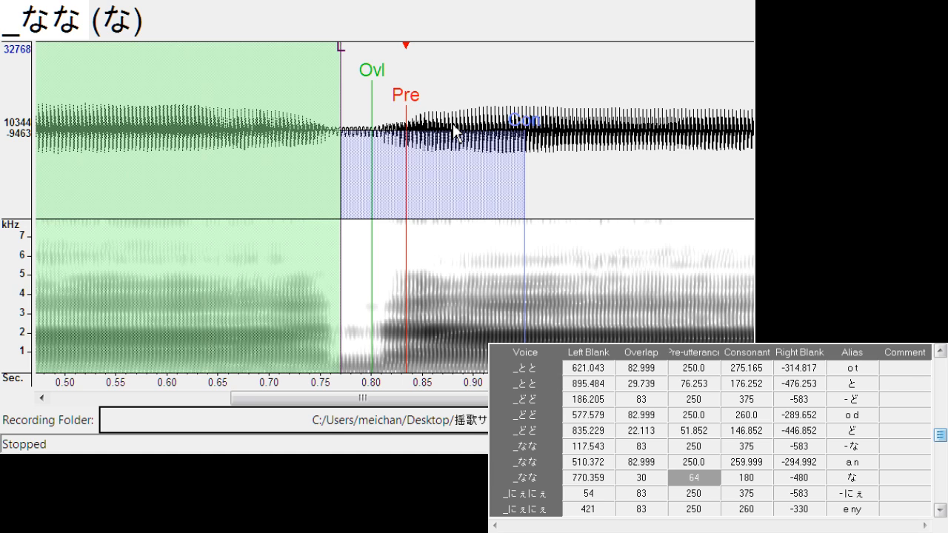
drag(338, 60, 335, 57)
mouse_move(377, 82)
mouse_down()
mouse_move(363, 87)
mouse_move(364, 106)
mouse_move(401, 115)
mouse_up()
Align "e ny" with left blank about 425.0 and right blank about -292.7
key(Down)
Align "にぇ" with left blank about 687.2, overlap about 28.2 and pre-utterance about 93.8, and shift "- に" to left blank about 131.3
key(Down)
drag(483, 64, 443, 83)
key(Down)
mouse_move(397, 104)
mouse_down()
mouse_move(385, 116)
mouse_move(423, 121)
mouse_move(386, 129)
mouse_move(430, 111)
mouse_up()
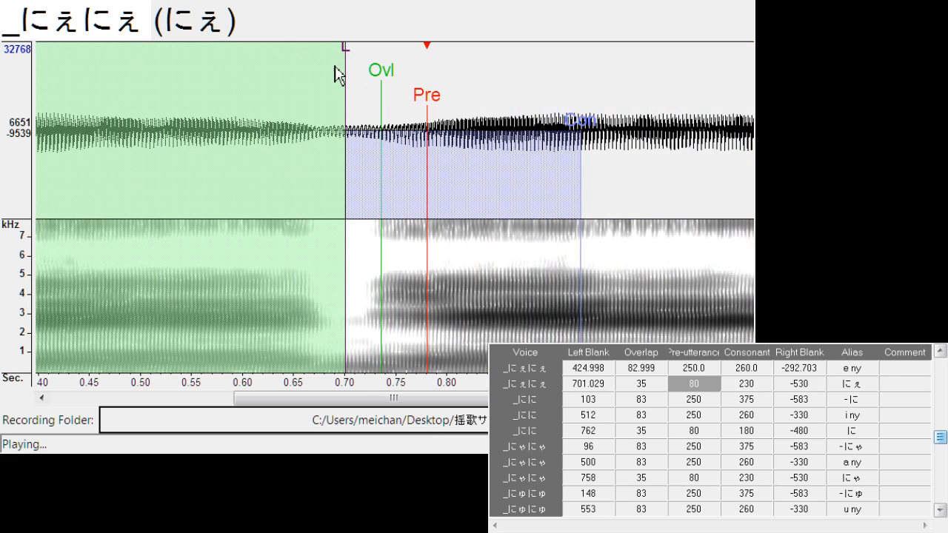
mouse_move(345, 57)
mouse_down()
mouse_move(332, 74)
mouse_move(427, 111)
mouse_up()
key(Down)
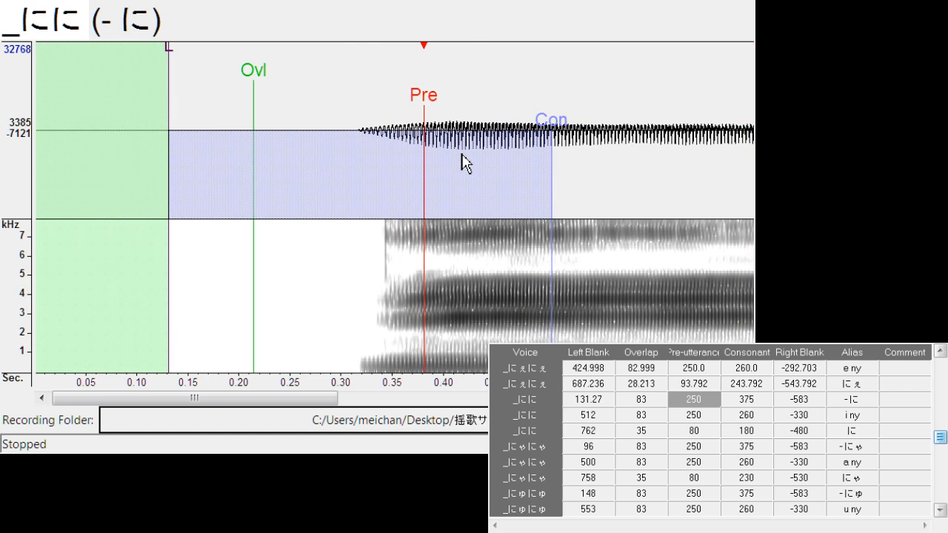
Align "i ny" with left blank about 515.0 and right blank about -298.8
key(Down)
drag(404, 113, 401, 123)
mouse_move(475, 75)
mouse_down()
mouse_move(487, 58)
mouse_move(448, 85)
mouse_up()
Align "に" with left blank about 769.6, overlap about 31.3 and pre-utterance about 64.1
key(Down)
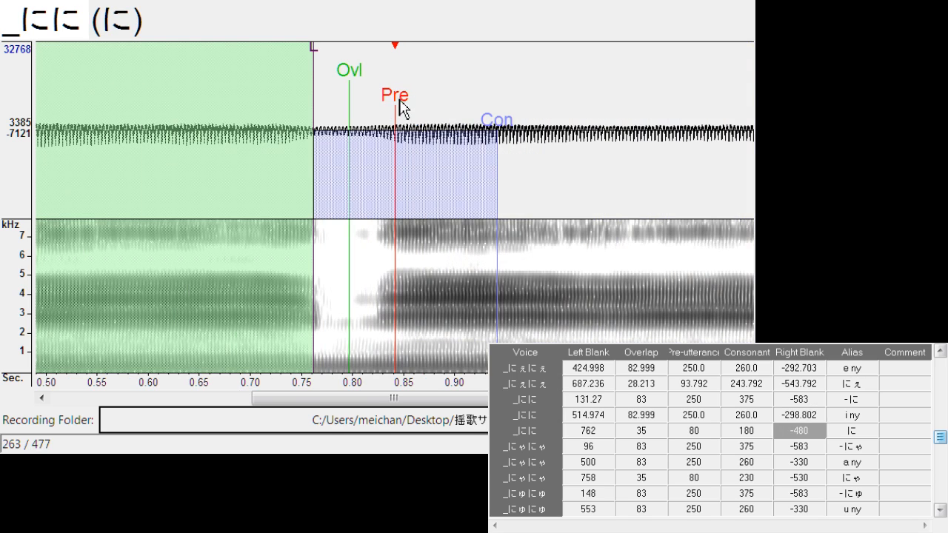
drag(401, 110, 390, 112)
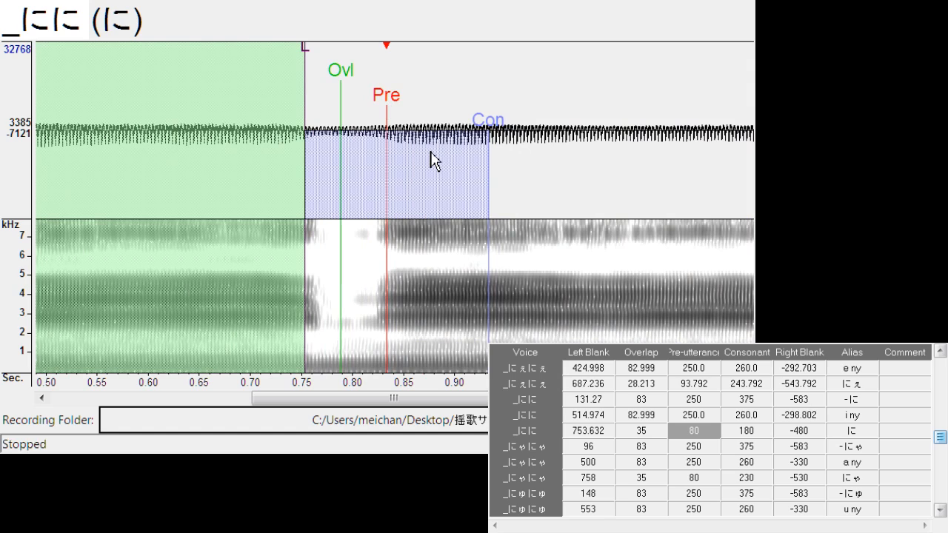
drag(341, 89, 354, 89)
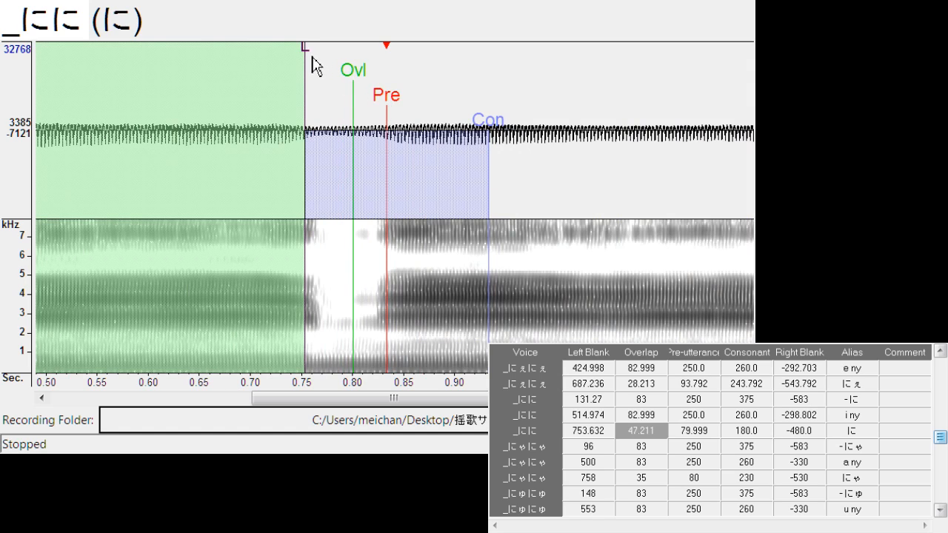
drag(312, 66, 324, 68)
Shift all markers of "- にゃ" to left blank about 161.0, and align "a ny" at left blank about 502.0 and right blank about -296.5
key(Down)
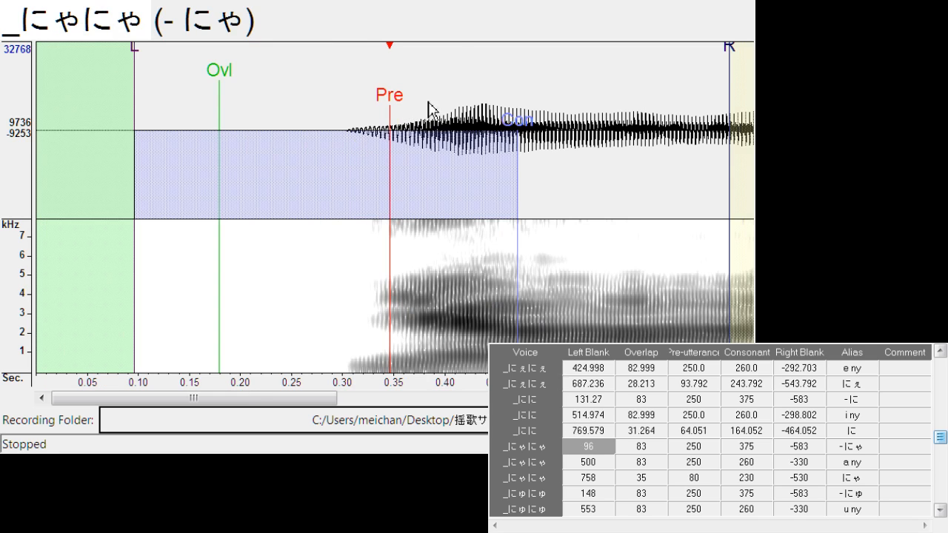
drag(390, 111, 458, 115)
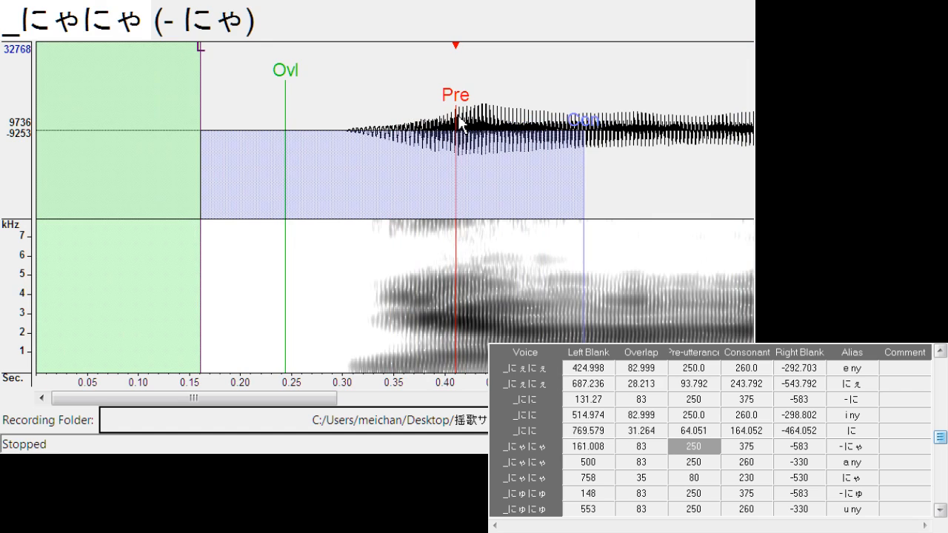
key(Down)
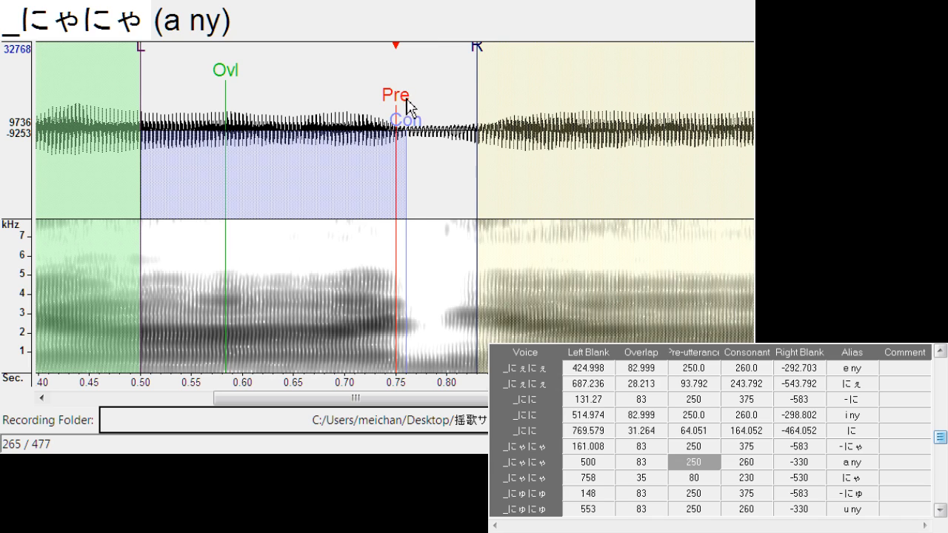
mouse_move(407, 106)
mouse_down()
mouse_move(419, 118)
mouse_move(399, 100)
mouse_up()
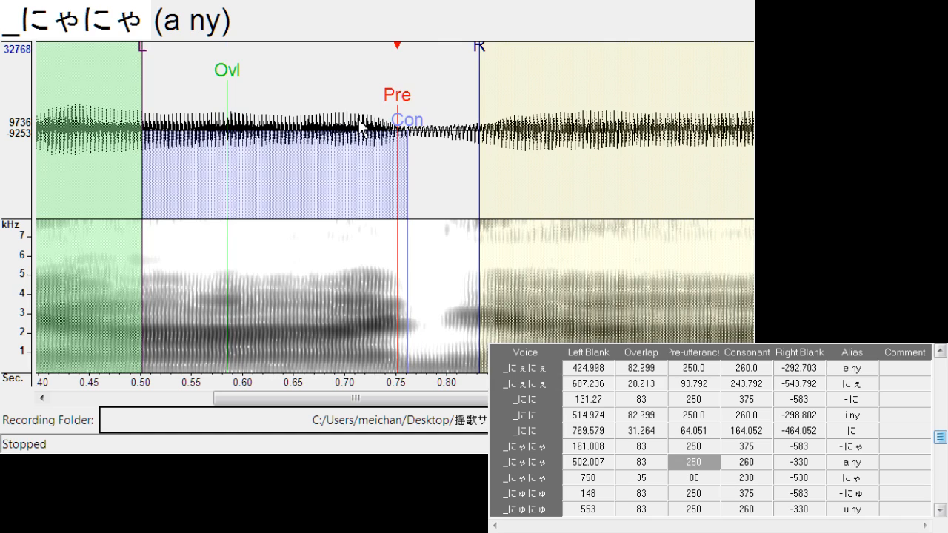
mouse_move(494, 47)
mouse_down()
mouse_move(452, 81)
mouse_move(438, 113)
mouse_up()
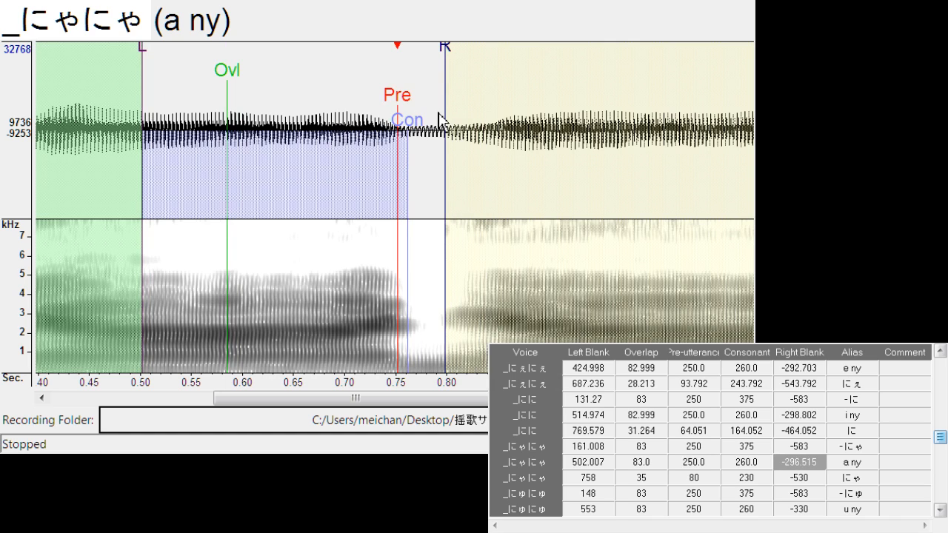
Align "にゃ" with left blank about 771.1, overlap about 22.9 and pre-utterance about 83.1
key(Down)
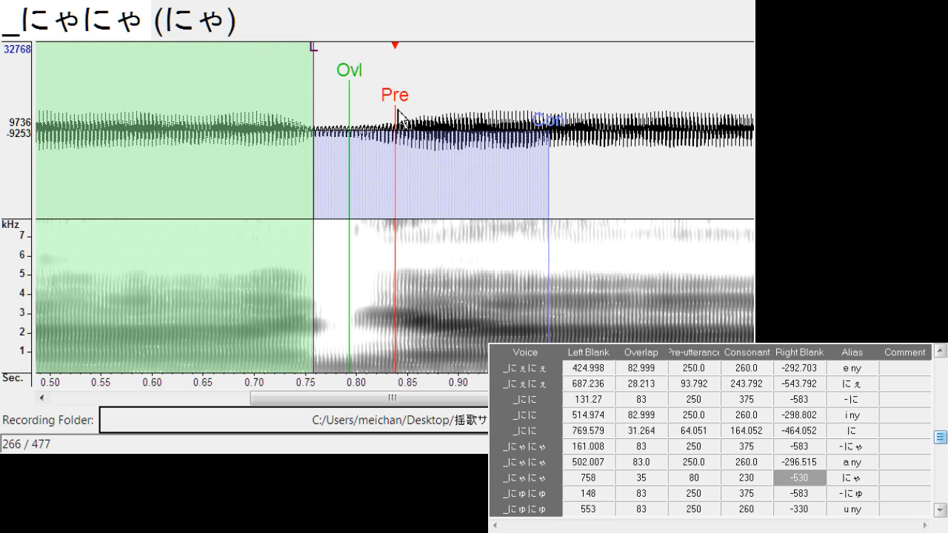
drag(400, 116, 406, 116)
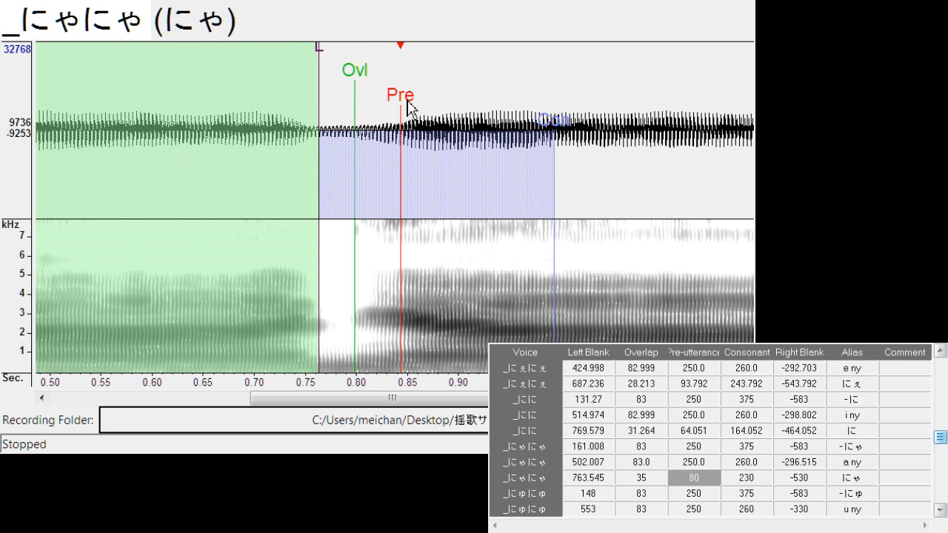
drag(406, 102, 414, 104)
drag(330, 65, 352, 91)
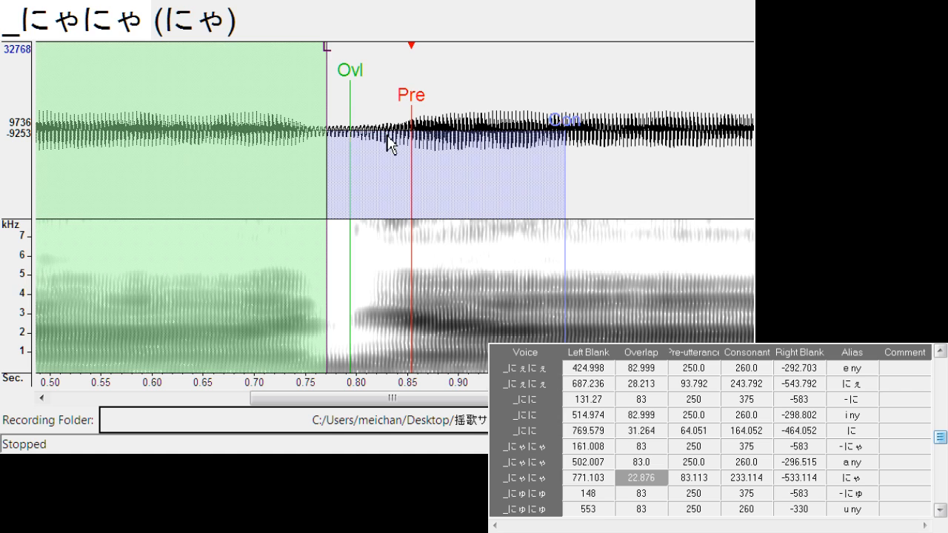
Shift all markers of "- にゅ" to left blank about 201.4, and align "u ny" at left blank about 550.1 and right blank about -290.4
key(Down)
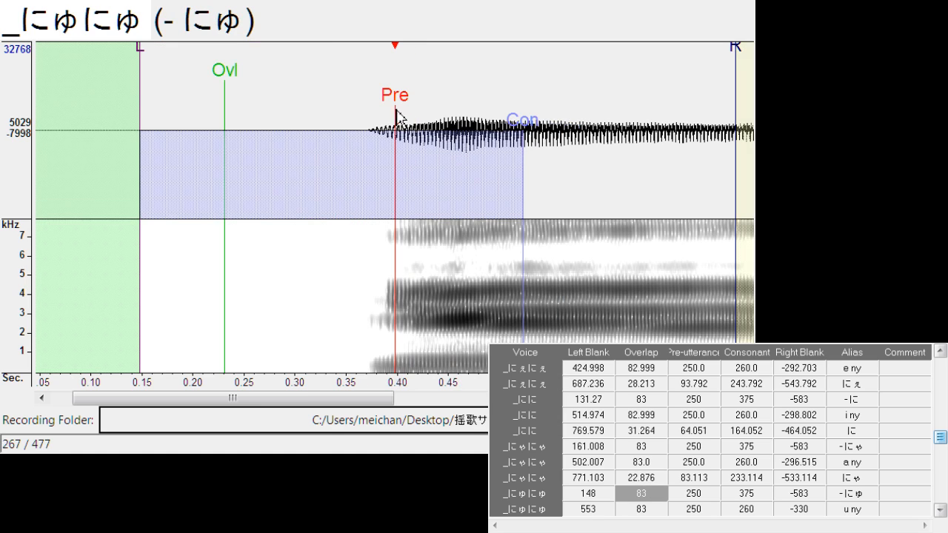
drag(396, 115, 451, 111)
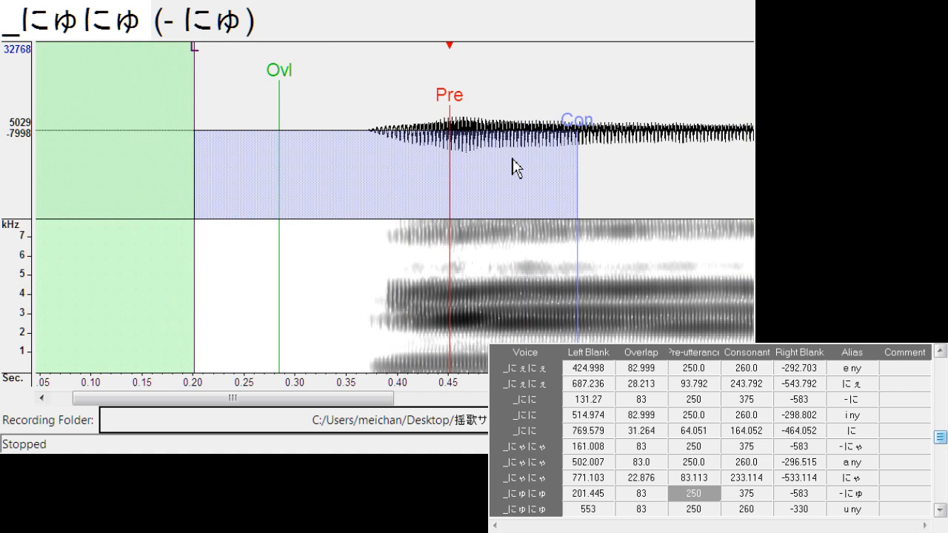
key(Down)
drag(391, 107, 395, 112)
drag(486, 50, 437, 77)
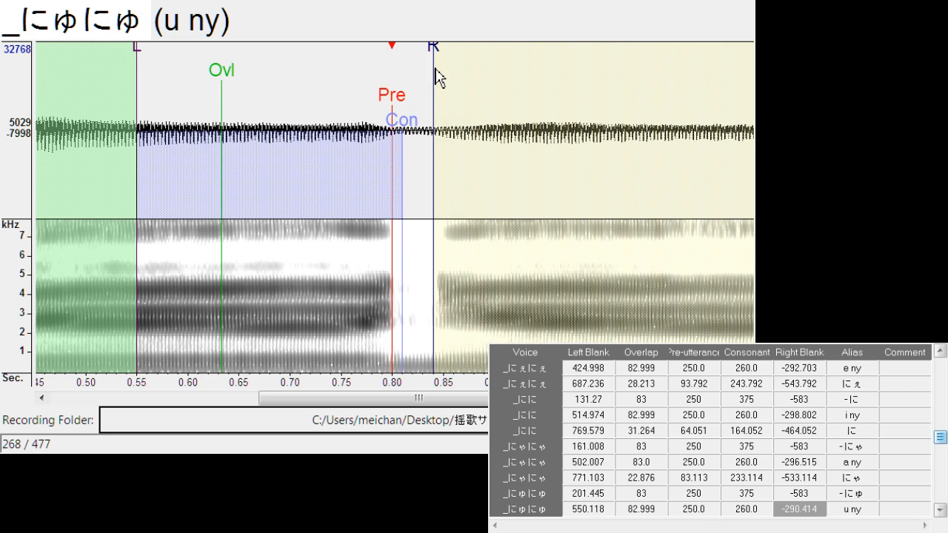
Align "にゅ" with left blank about 806.3, overlap about 26.6 and pre-utterance about 80.0
key(Down)
mouse_move(405, 104)
mouse_down()
mouse_move(375, 115)
mouse_move(386, 121)
mouse_move(406, 102)
mouse_up()
drag(358, 85, 350, 92)
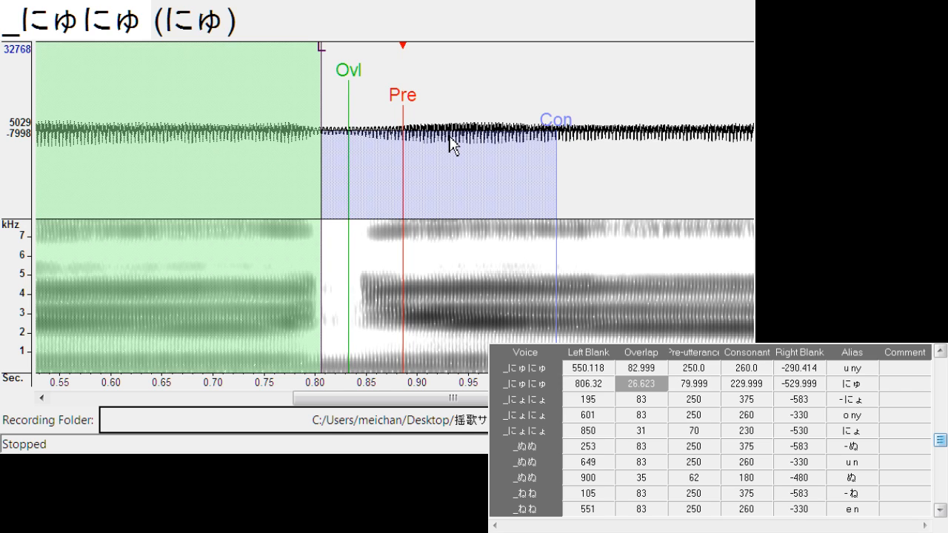
Shift all markers of "- にょ" to left blank about 222.8, and align "o ny" at left blank about 598.1 and right blank about -294.2
key(Down)
mouse_move(393, 110)
mouse_down()
mouse_move(428, 117)
mouse_move(395, 109)
mouse_up()
key(Down)
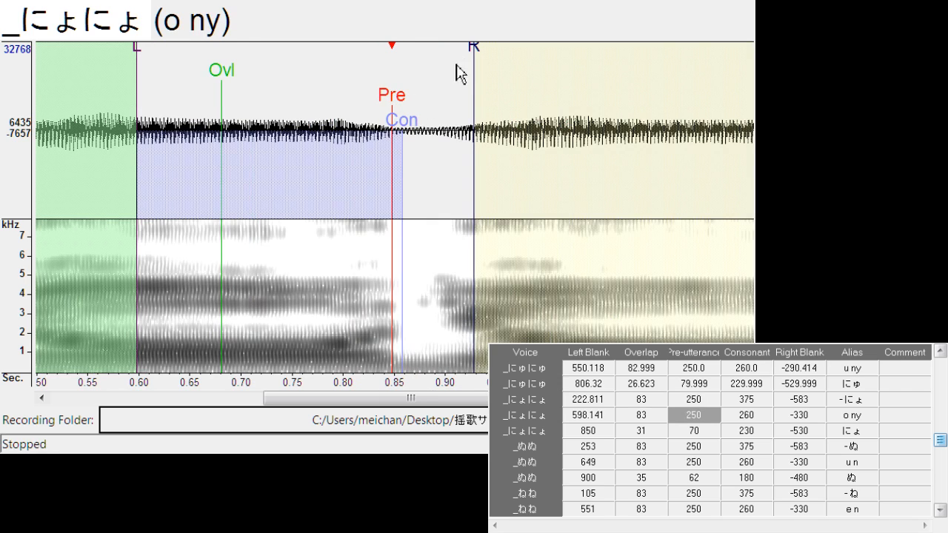
mouse_move(477, 55)
mouse_down()
mouse_move(445, 74)
mouse_move(438, 134)
mouse_move(407, 106)
mouse_move(424, 95)
mouse_up()
Align "にょ" with left blank about 864.2, overlap about 22.9 and pre-utterance about 83.1
key(Down)
drag(353, 62, 339, 71)
drag(380, 90, 359, 107)
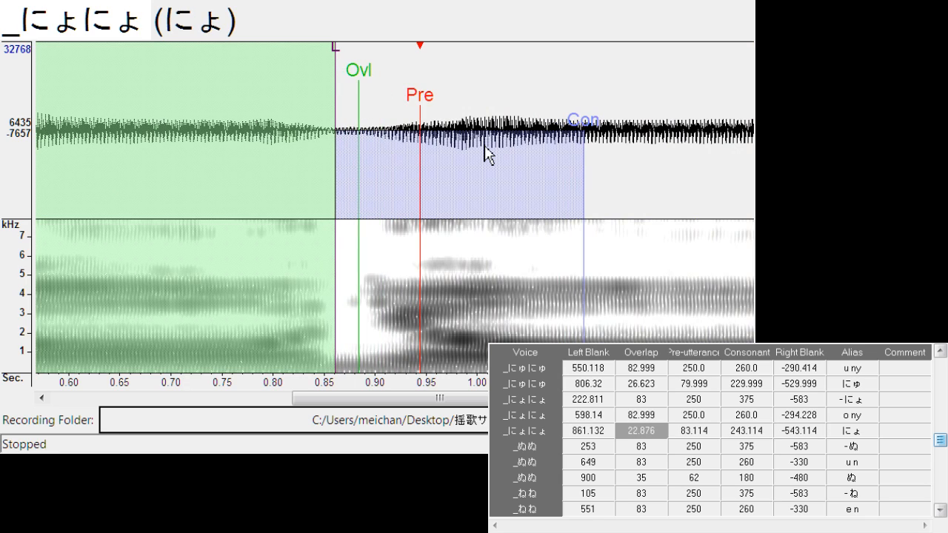
mouse_move(431, 104)
mouse_down()
mouse_move(406, 103)
mouse_move(424, 111)
mouse_up()
Shift all markers of "- ぬ" to left blank about 277.0, and align "u n" at left blank about 651.5 and right blank about -291.2
key(Down)
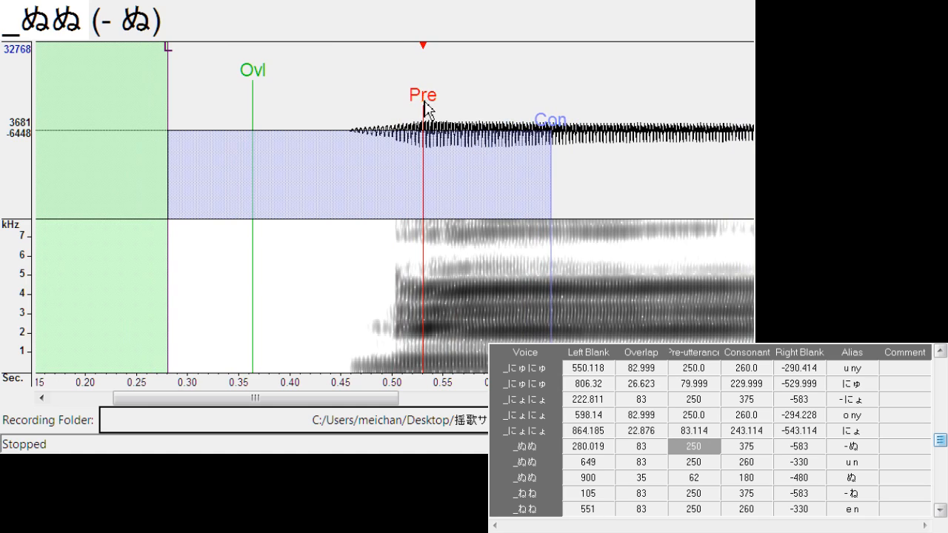
drag(426, 110, 422, 109)
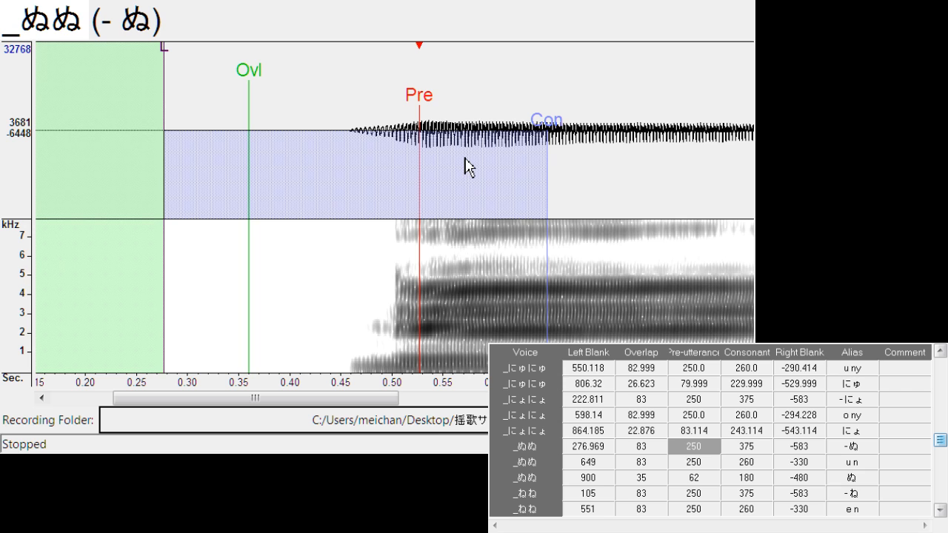
key(Down)
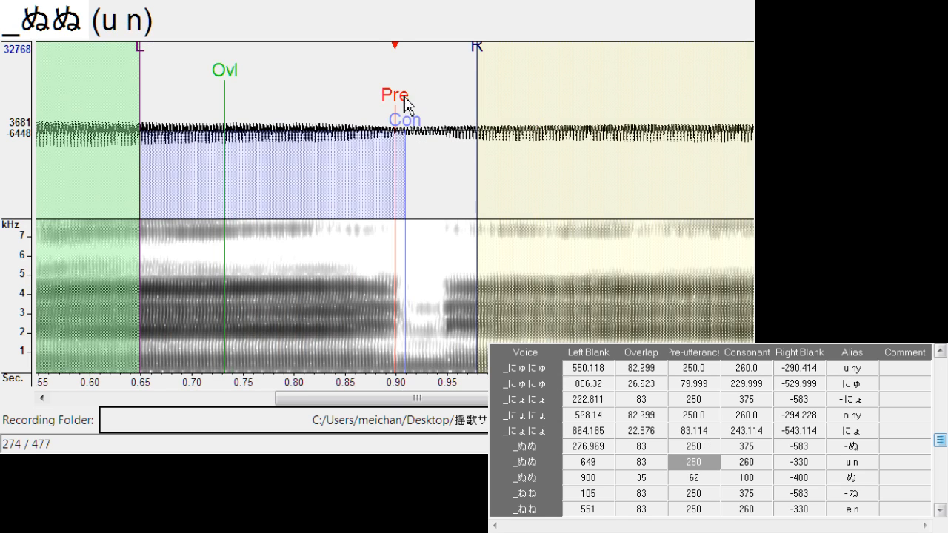
drag(406, 106, 408, 107)
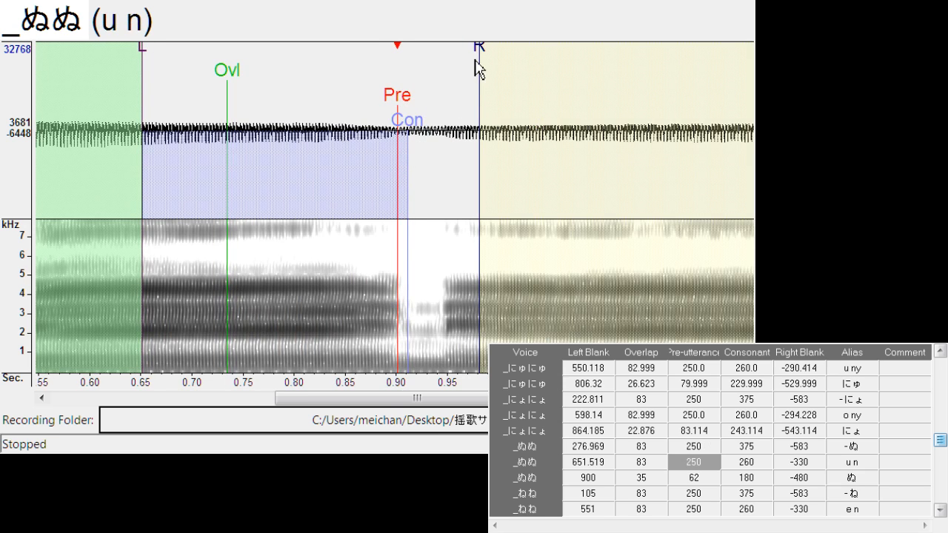
mouse_move(475, 62)
mouse_down()
mouse_move(447, 76)
mouse_move(438, 100)
mouse_move(386, 117)
mouse_up()
Align "ぬ" with left blank about 906.1, overlap 19.8 and pre-utterance 45.7, and shift all markers of "- ね" to left blank about 129.0
key(Down)
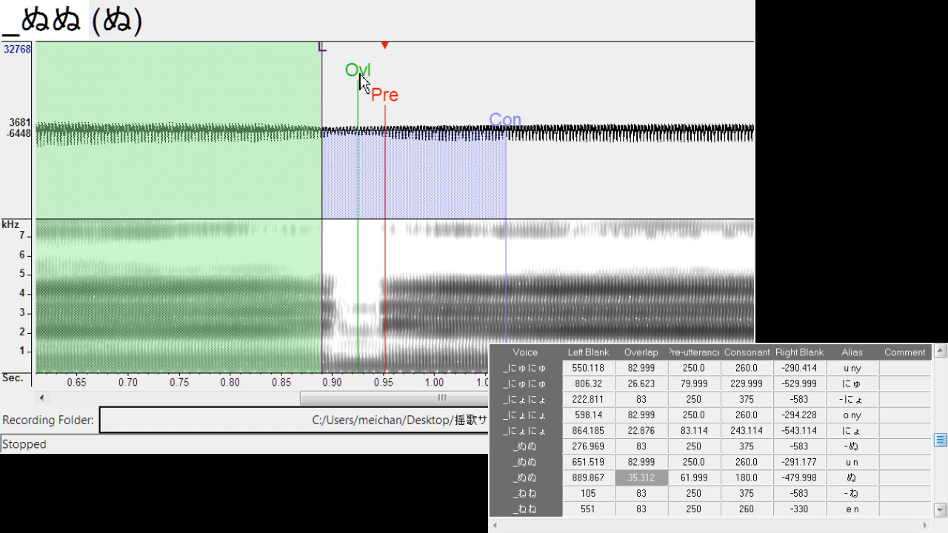
drag(322, 56, 341, 64)
key(Down)
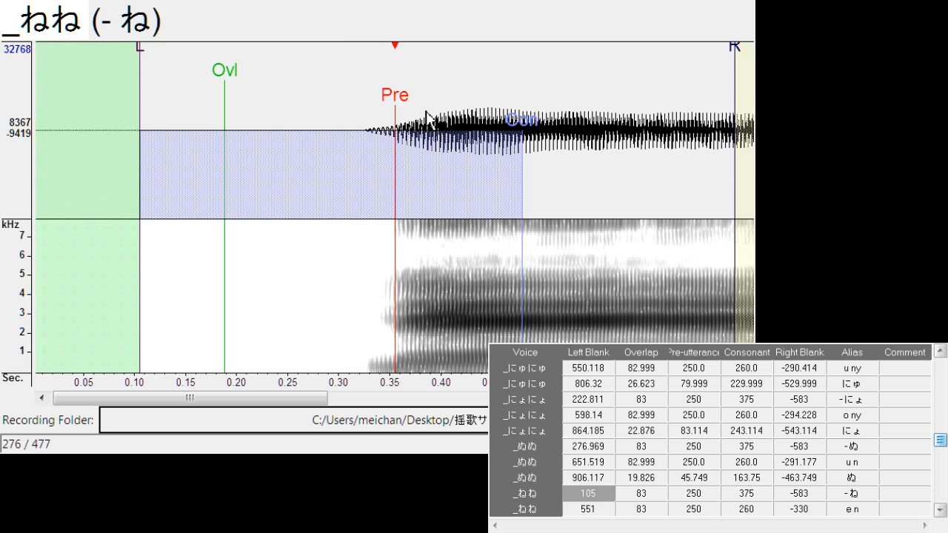
drag(394, 104, 420, 103)
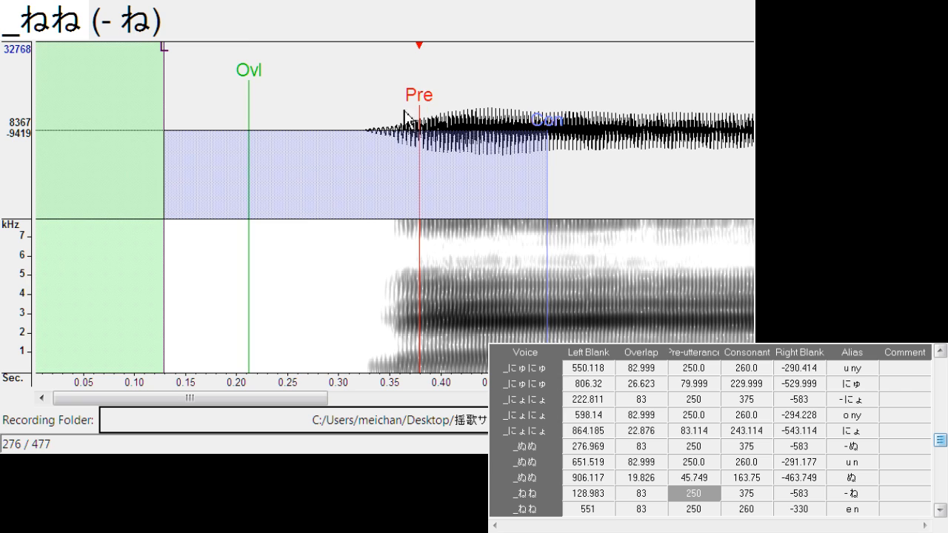
Align "e n" at left blank about 546.2 and right blank about -300.3
key(Down)
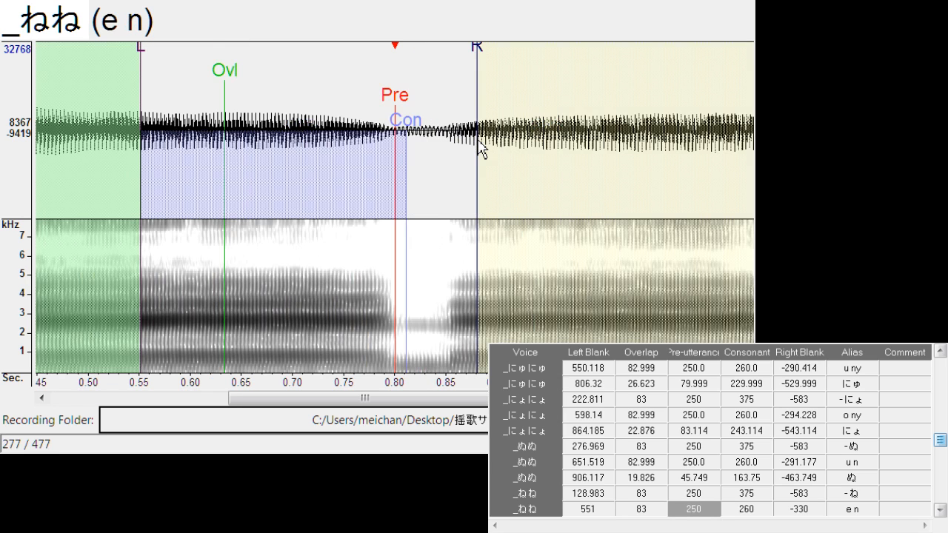
drag(396, 104, 390, 104)
drag(477, 63, 444, 72)
Align "ね" with left blank about 797.8, overlap about 30.5 and pre-utterance about 61.8
key(Down)
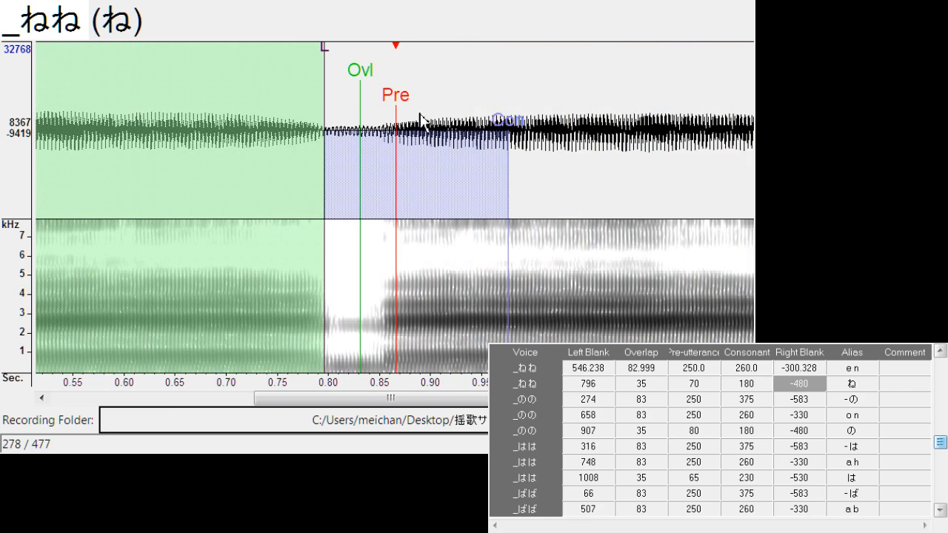
drag(398, 107, 393, 113)
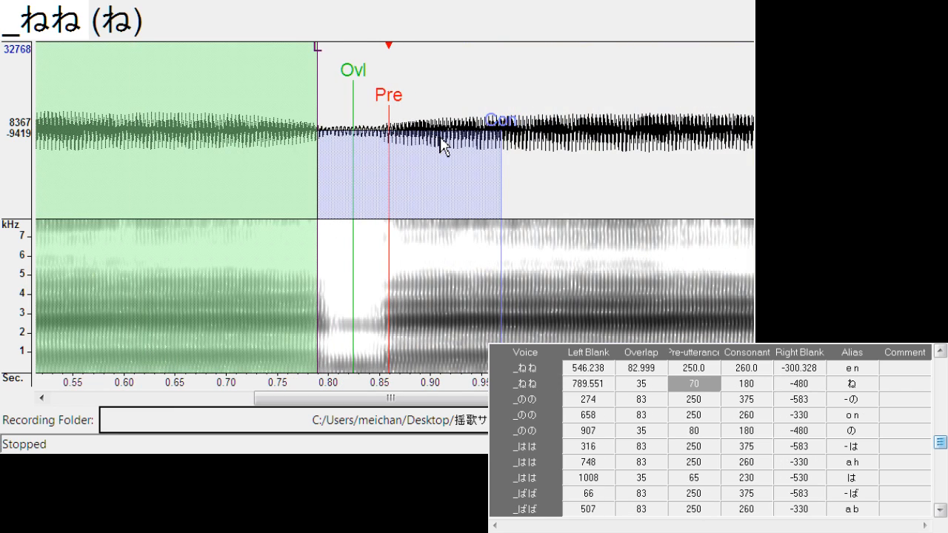
drag(354, 87, 330, 63)
Shift all markers of "- の" to left blank about 313.6, and align "o n" at left blank about 656.9 and right blank about -297.3
key(Down)
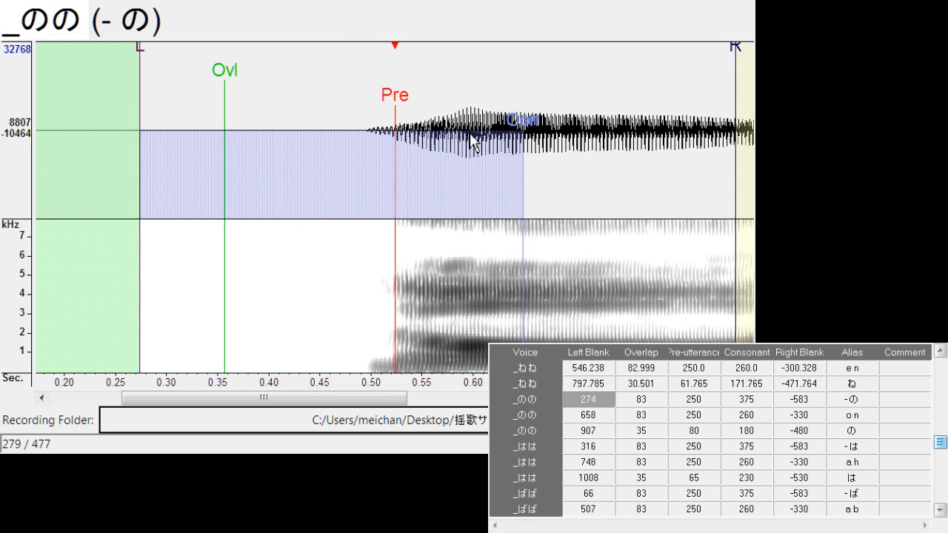
drag(402, 111, 443, 111)
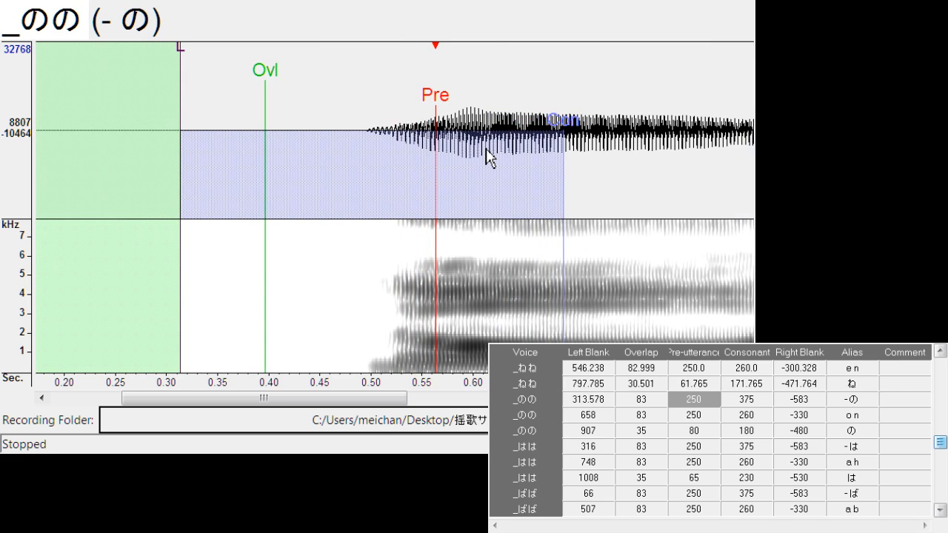
key(Down)
drag(403, 119, 401, 119)
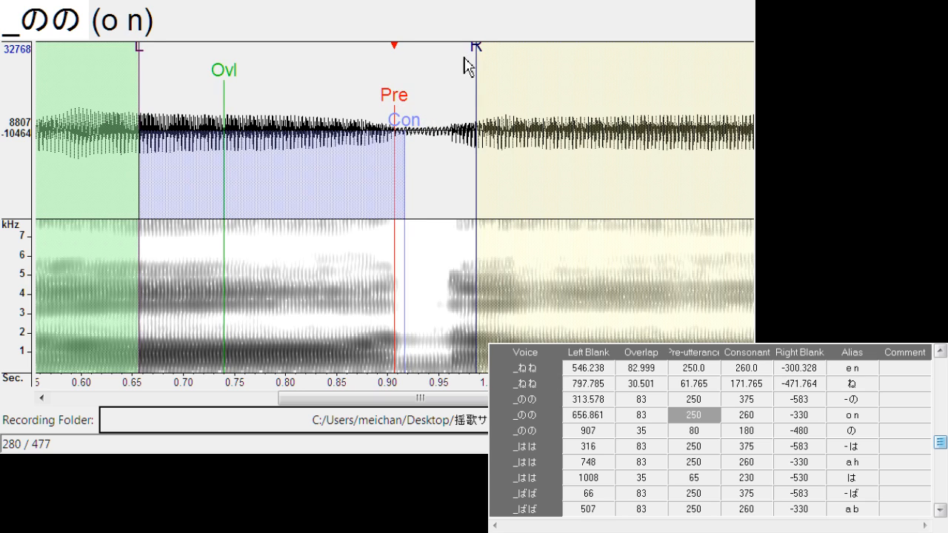
drag(478, 63, 449, 74)
Align "の" with left blank about 912.2, overlap about 22.1 and pre-utterance about 63.3
key(Down)
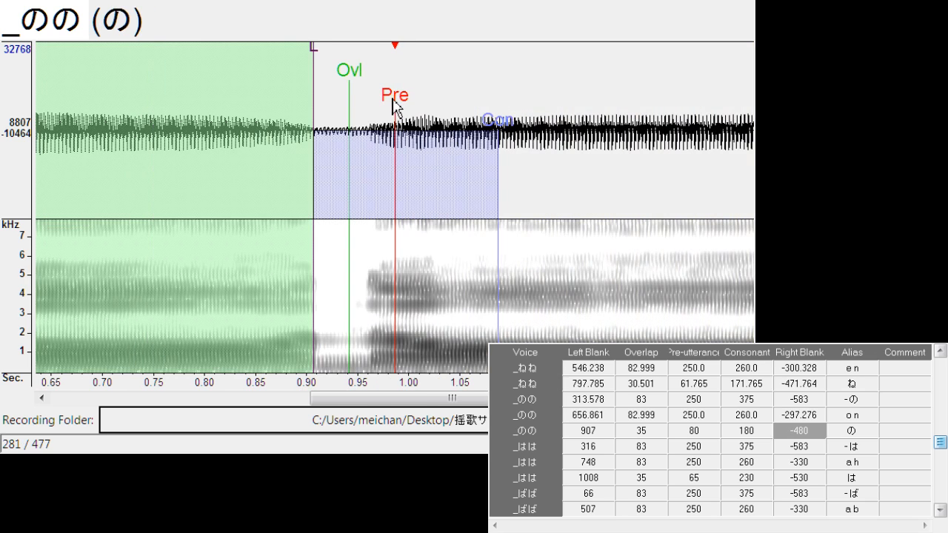
mouse_move(393, 104)
mouse_down()
mouse_move(376, 111)
mouse_move(388, 106)
mouse_up()
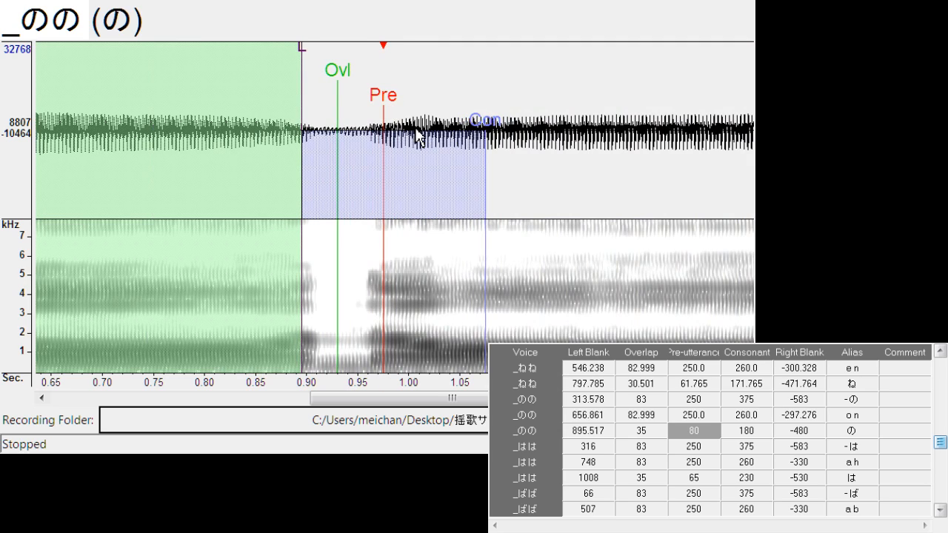
drag(339, 66, 321, 52)
Shift all markers of "- は" to left blank about 334.9, and align "a h" at left blank about 749.8 and right blank about -321.7
key(Down)
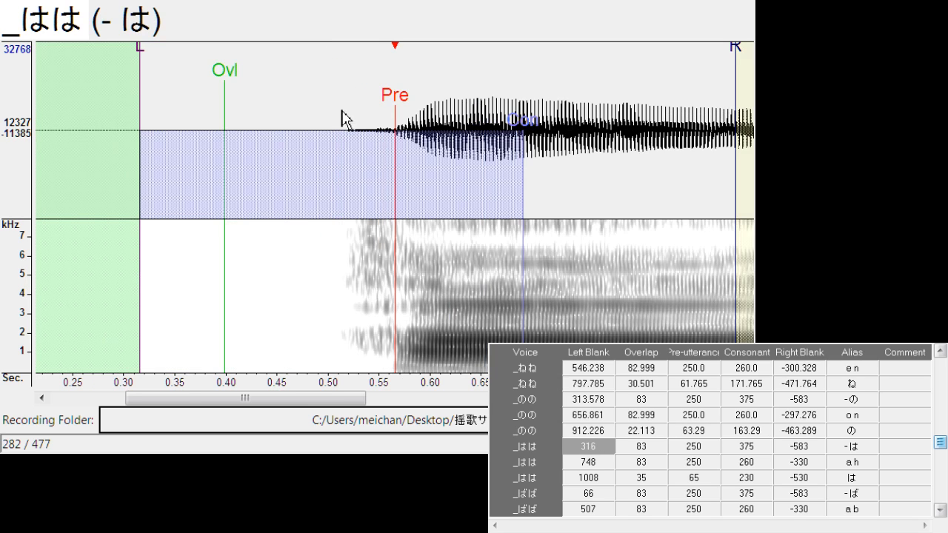
drag(396, 103, 417, 106)
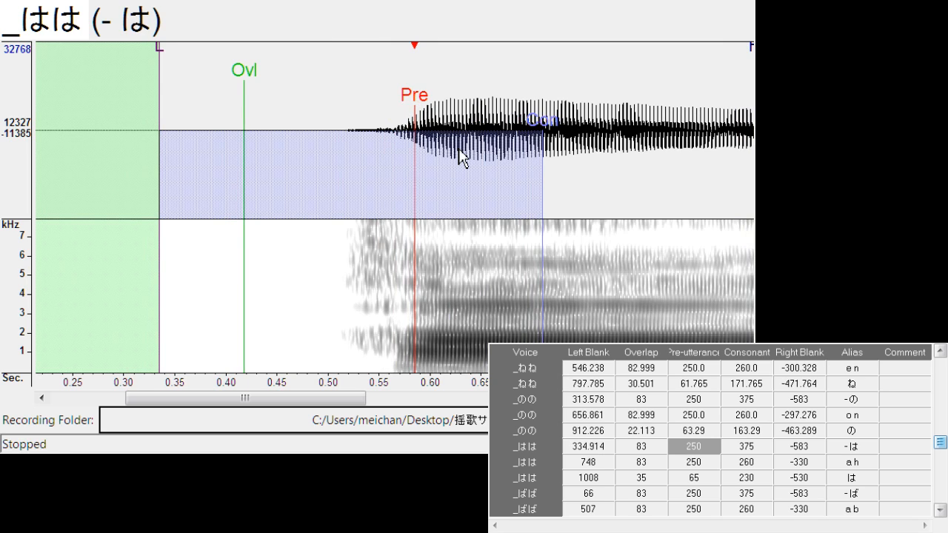
key(Down)
drag(402, 111, 403, 114)
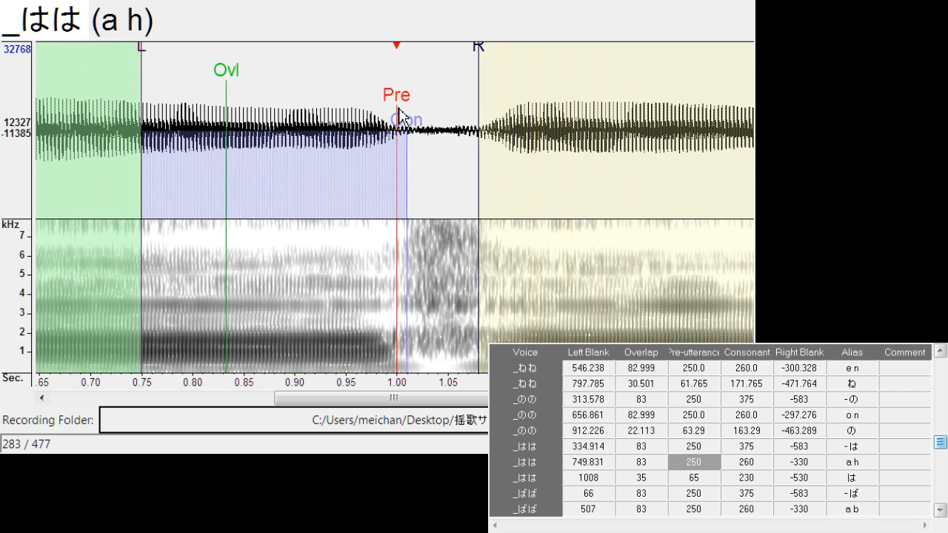
drag(479, 66, 472, 62)
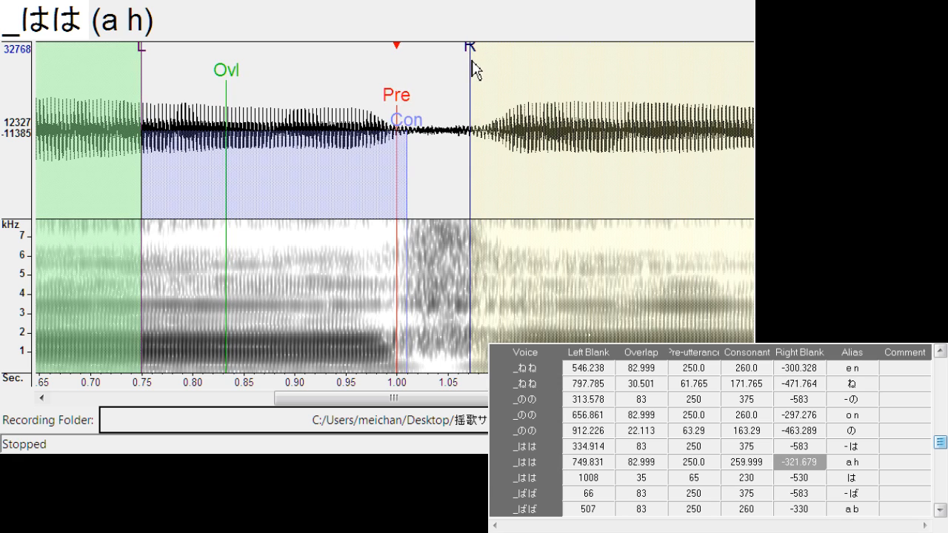
Align "は" with left blank about 1012.0, overlap about 32.0 and pre-utterance about 86.9
key(Down)
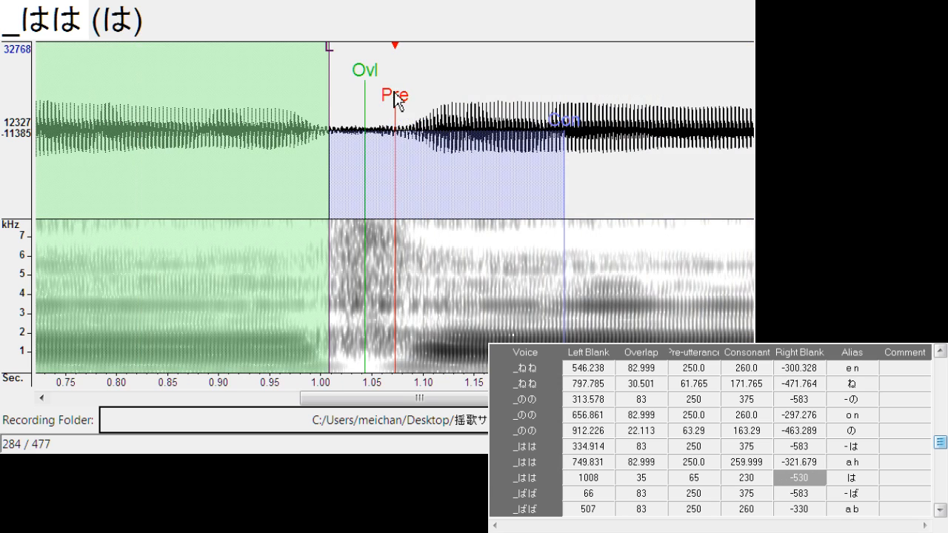
drag(396, 99, 425, 104)
drag(356, 67, 333, 83)
drag(391, 85, 373, 120)
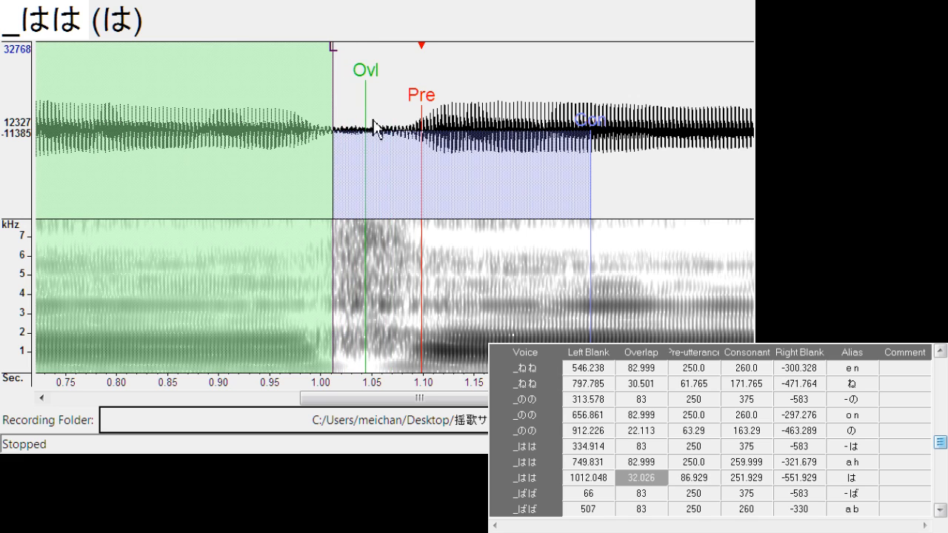
Shift all markers of "- ば" to left blank about 87.0, and align "a b" at left blank about 503.5 and right blank about -299.6
key(Down)
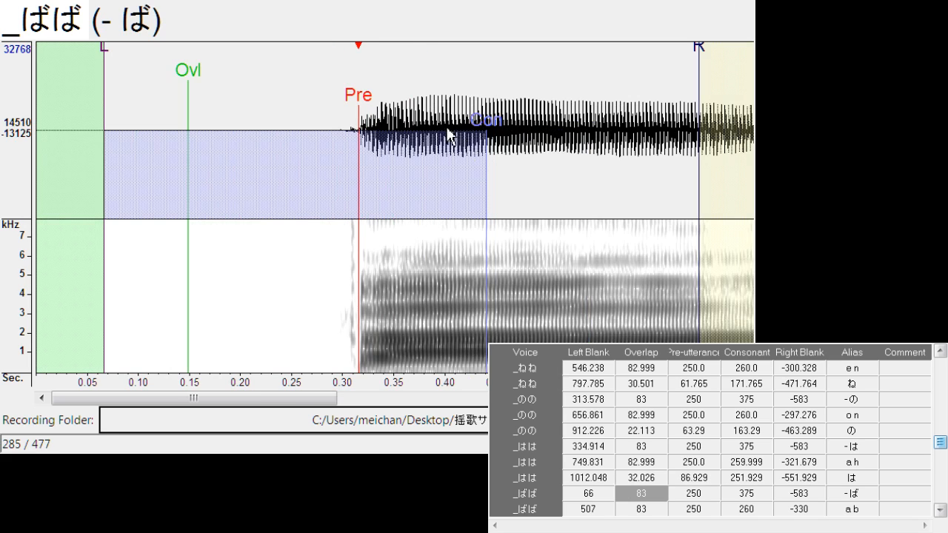
drag(363, 100, 383, 103)
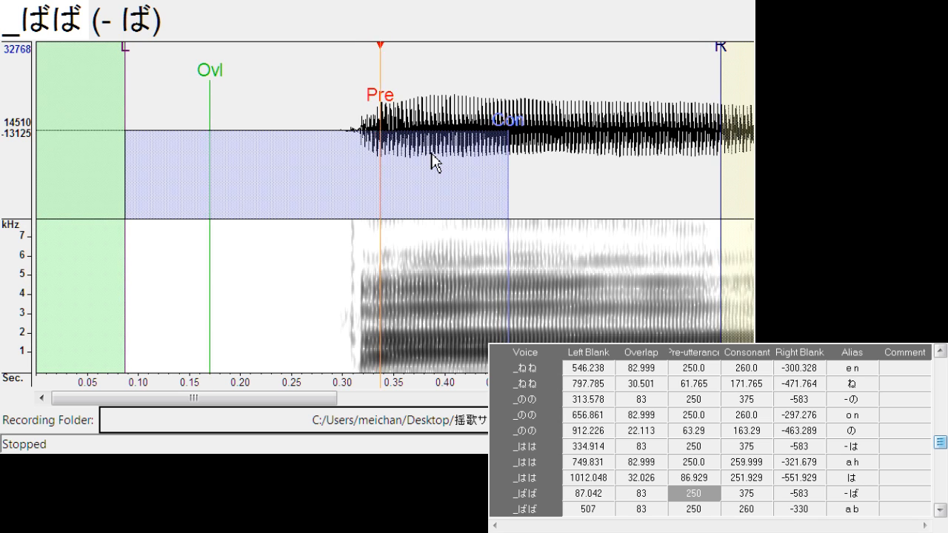
key(Down)
drag(396, 103, 393, 109)
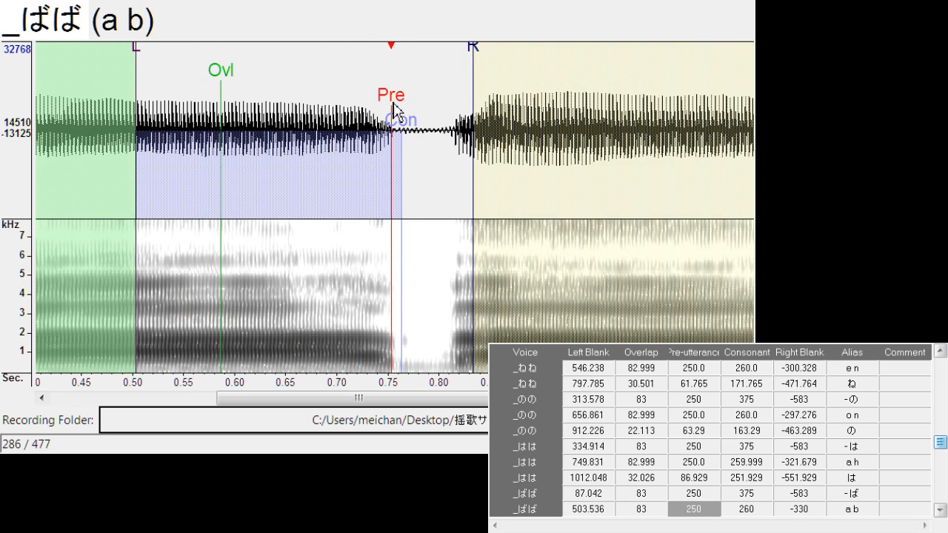
drag(480, 66, 442, 67)
Align "ば" with left blank about 765.8, overlap about 19.8 and pre-utterance about 72.4
key(Down)
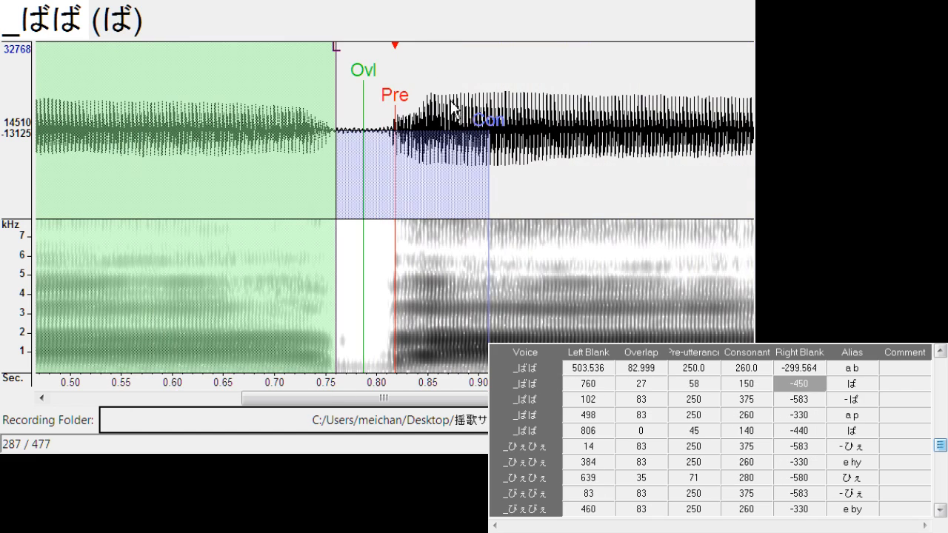
drag(397, 101, 419, 104)
mouse_move(356, 74)
mouse_down()
mouse_move(346, 72)
mouse_move(364, 89)
mouse_move(437, 111)
mouse_up()
Shift all markers of "- ぱ" to left blank about 144.2, and align "a p" at left blank about 499.0 with consonant about 270.6
key(Down)
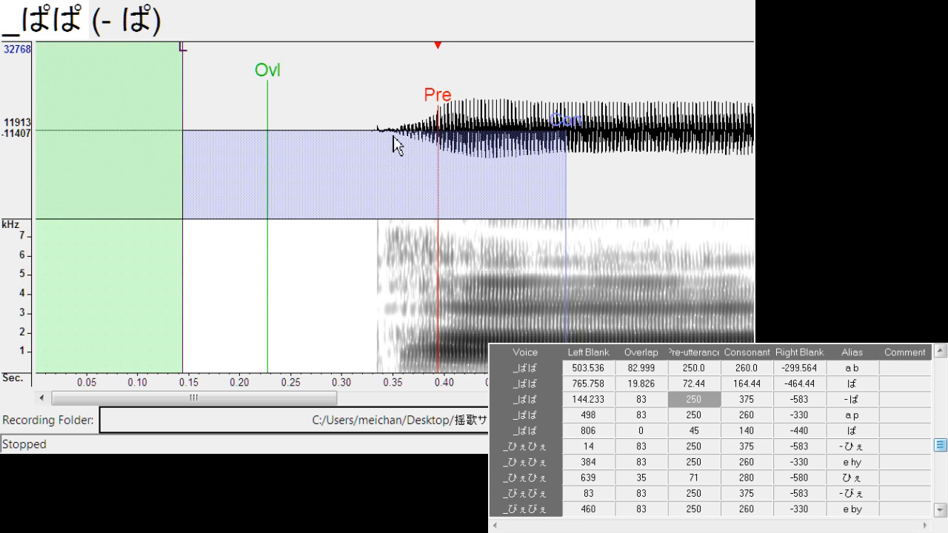
key(Down)
mouse_move(402, 105)
mouse_down()
mouse_move(389, 109)
mouse_move(422, 129)
mouse_move(418, 105)
mouse_up()
Align "ぱ" with left blank about 759.7, overlap about 41.2 and pre-utterance about 109.8
key(Down)
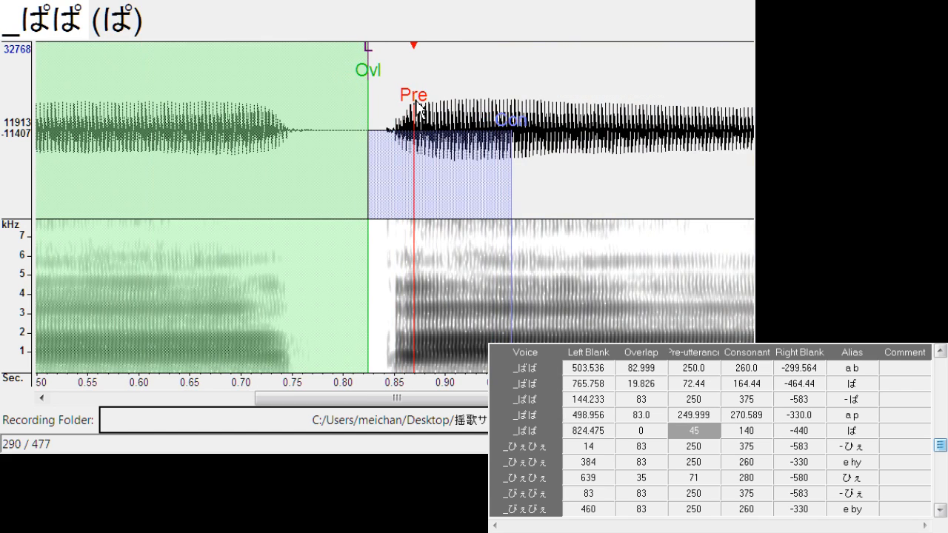
drag(365, 53, 302, 68)
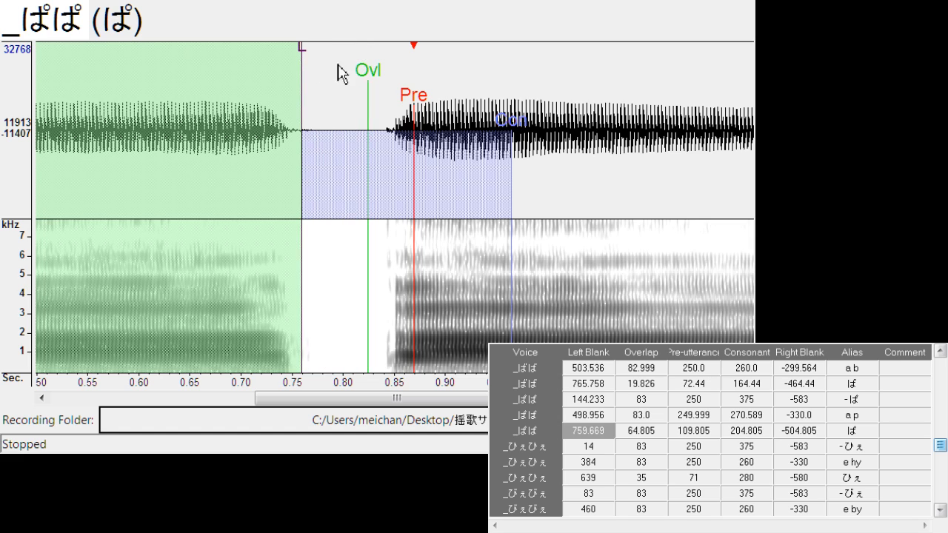
drag(368, 81, 344, 88)
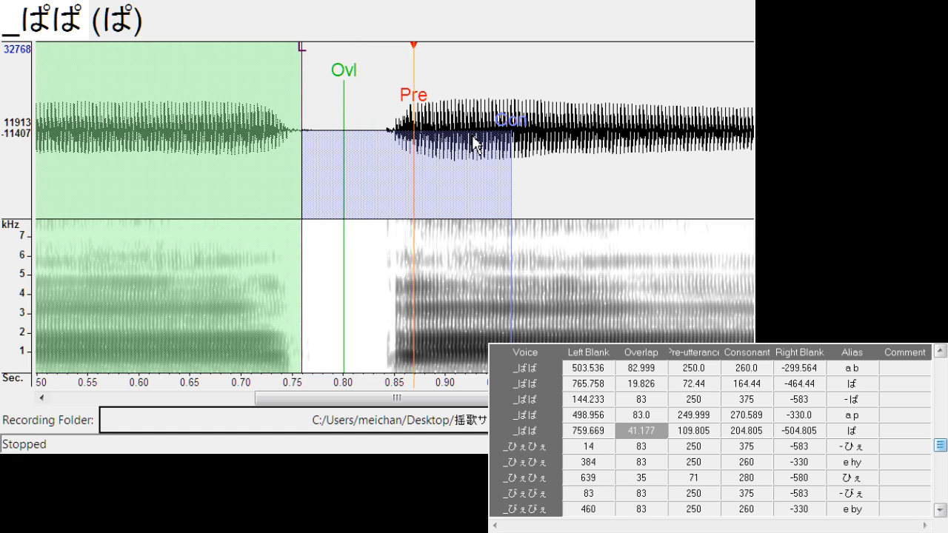
Shift all markers of "- ひぇ" to left blank about 31.4, and align "e hy" at left blank about 381.4 and right blank about -322.4
key(Down)
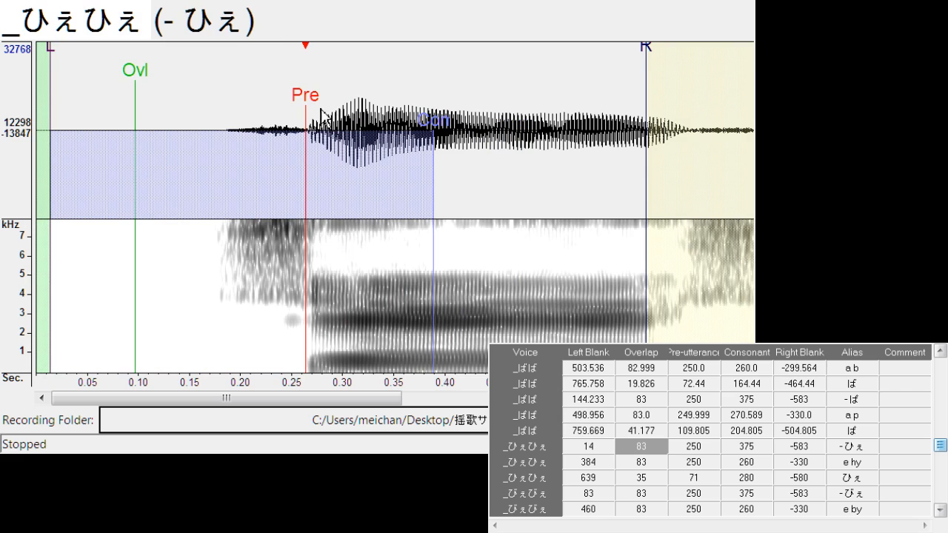
drag(317, 104, 324, 109)
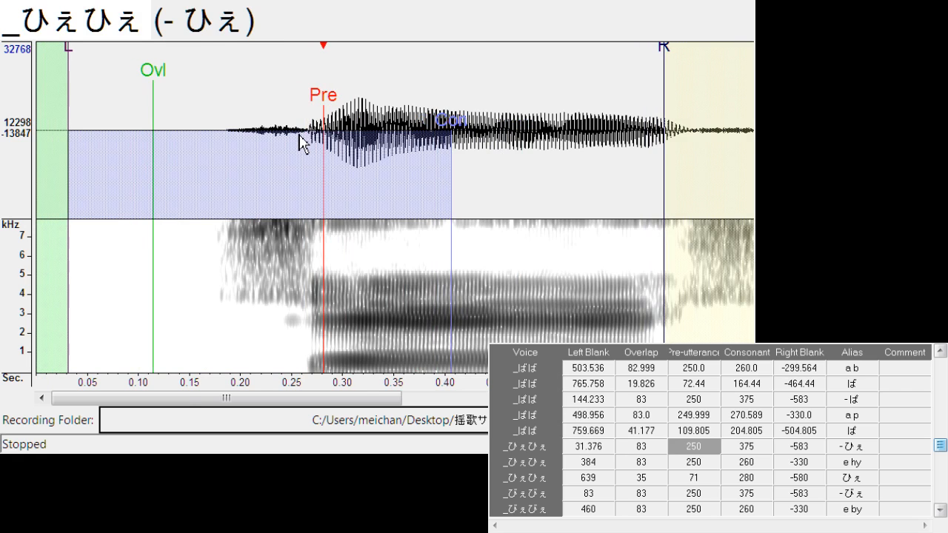
key(Down)
drag(399, 112, 395, 115)
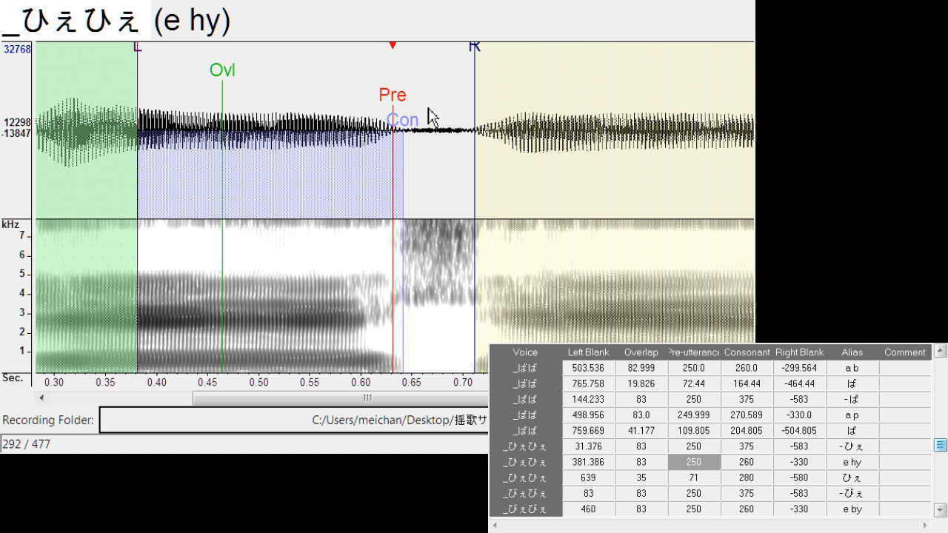
drag(475, 65, 468, 65)
Shift all markers of "ひぇ" to left blank about 663.3, and fine-tune the start of the entry against the spectrogram
key(Down)
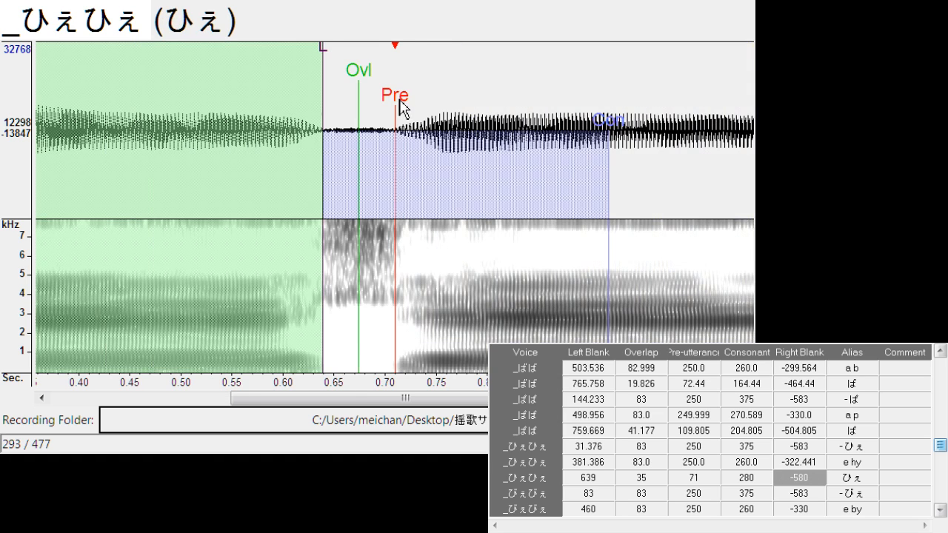
drag(400, 108, 428, 123)
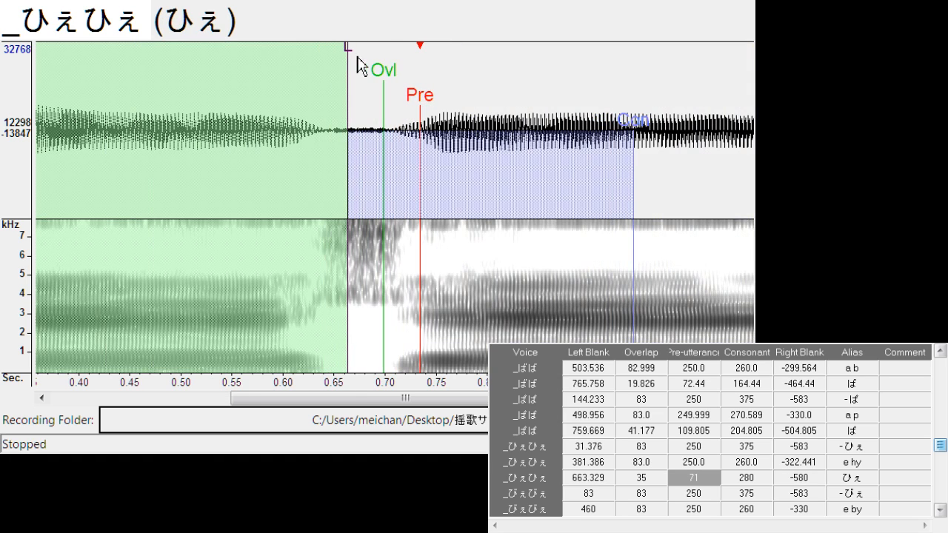
mouse_move(357, 65)
mouse_down()
mouse_move(342, 68)
mouse_move(364, 96)
mouse_move(366, 88)
mouse_move(394, 106)
mouse_move(398, 95)
mouse_move(400, 109)
mouse_up()
Align "e by" at left blank about 461.6 and right blank about -293.5, and shift all markers of "びぇ" to left blank about 723.0
key(Down)
key(Down)
drag(478, 47, 441, 83)
key(Down)
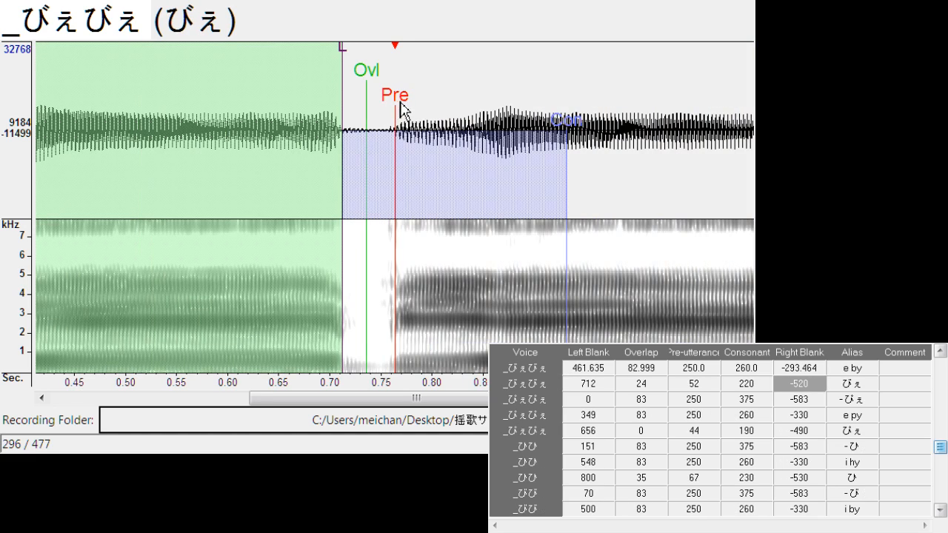
drag(401, 110, 411, 109)
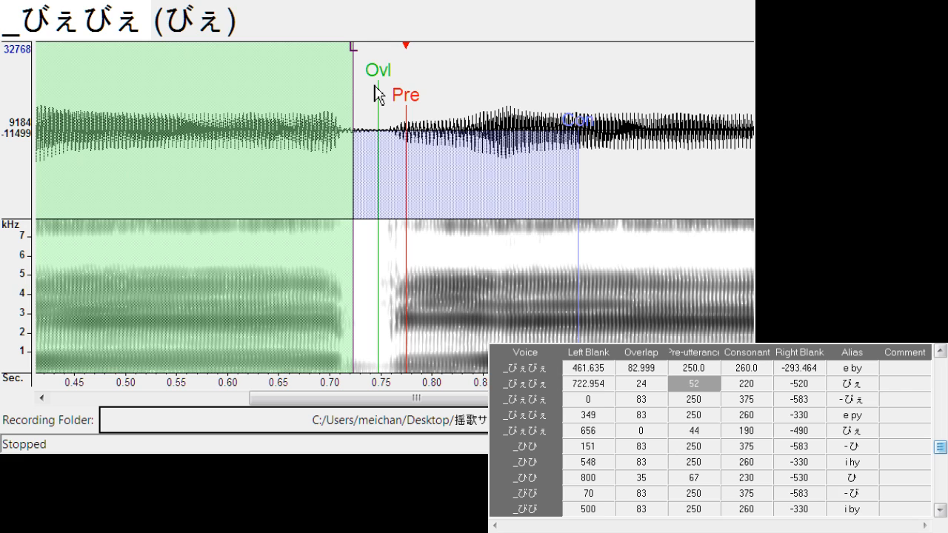
Align "- ぴぇ" at left blank about 42.1 and right blank about -503.9, and shift all markers of "e py" to left blank about 346.4
key(Down)
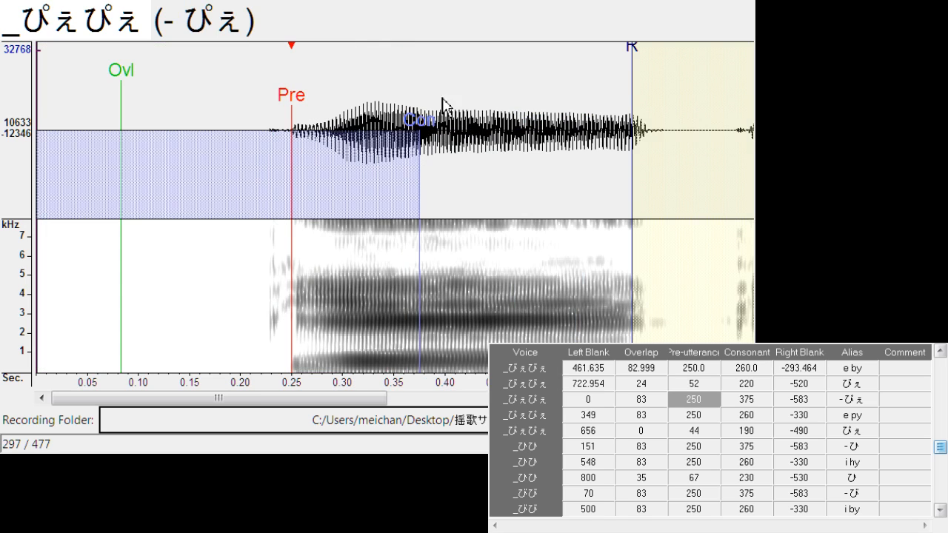
drag(301, 104, 338, 111)
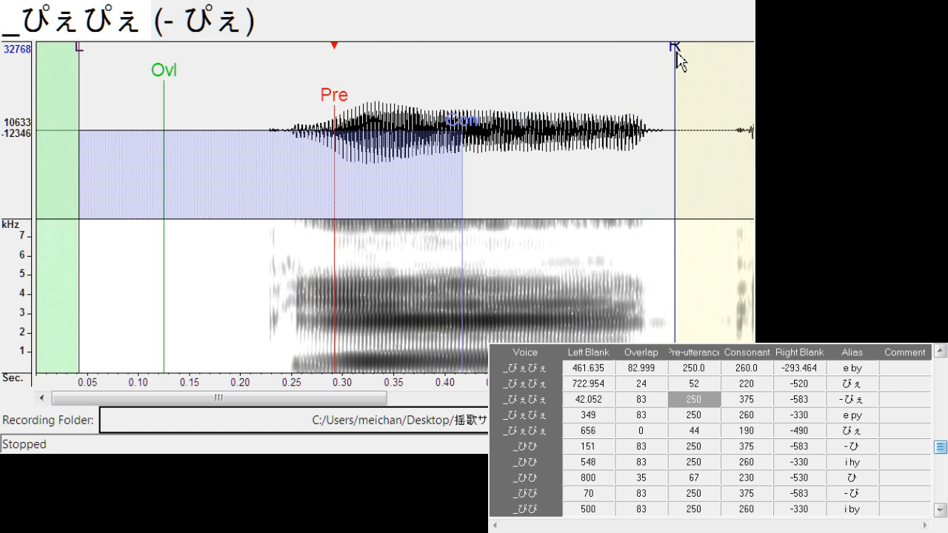
drag(679, 61, 597, 74)
key(Down)
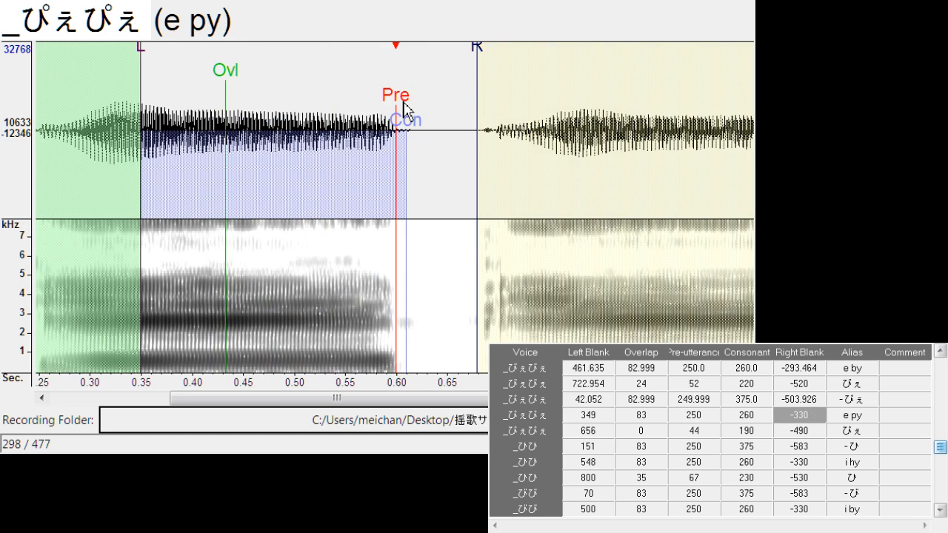
drag(405, 110, 424, 104)
Align "ぴぇ" with left blank about 617.8, overlap about 24.4 and pre-utterance about 111.3
key(Down)
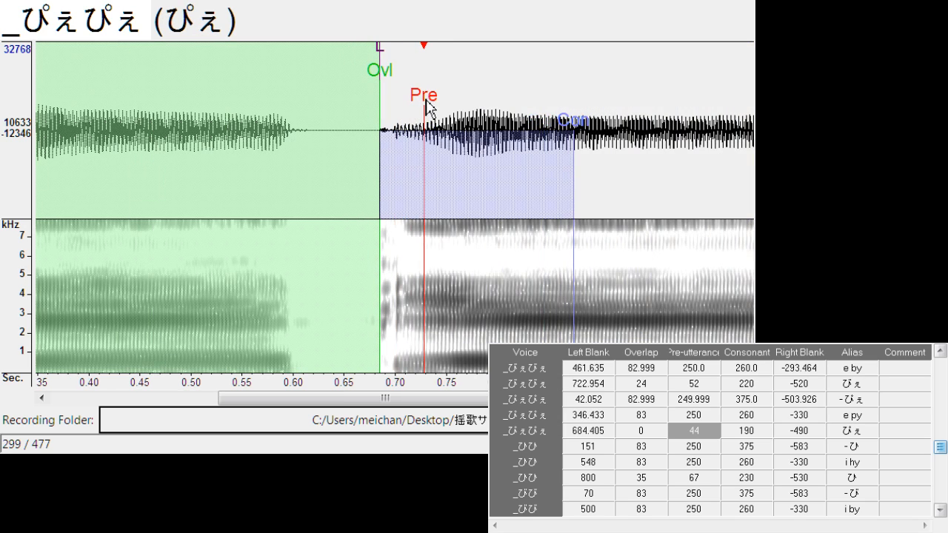
mouse_move(383, 61)
mouse_down()
mouse_move(319, 81)
mouse_move(341, 93)
mouse_move(400, 97)
mouse_up()
Shift all markers of "- ひ" to left blank about 155.7, and align "i hy" at left blank about 545.5 and right blank about -308.7
key(Down)
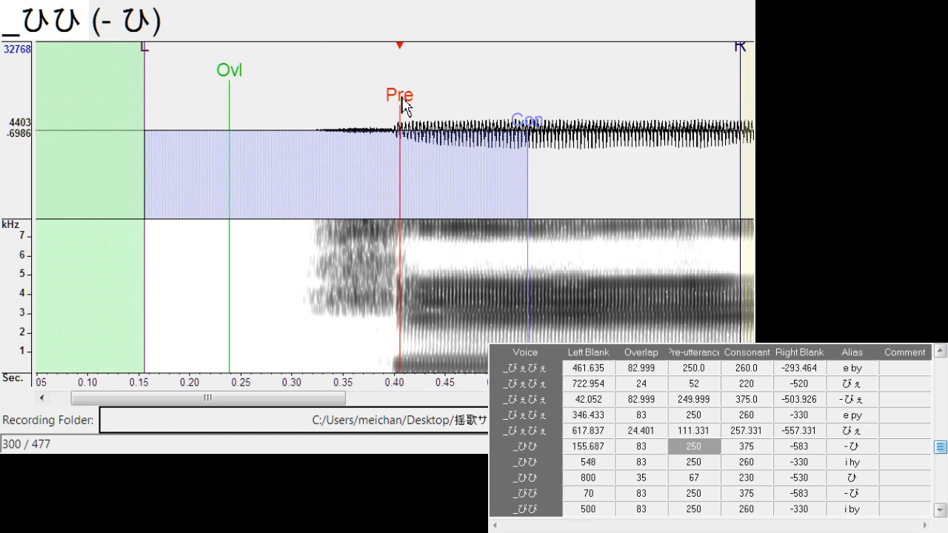
key(Down)
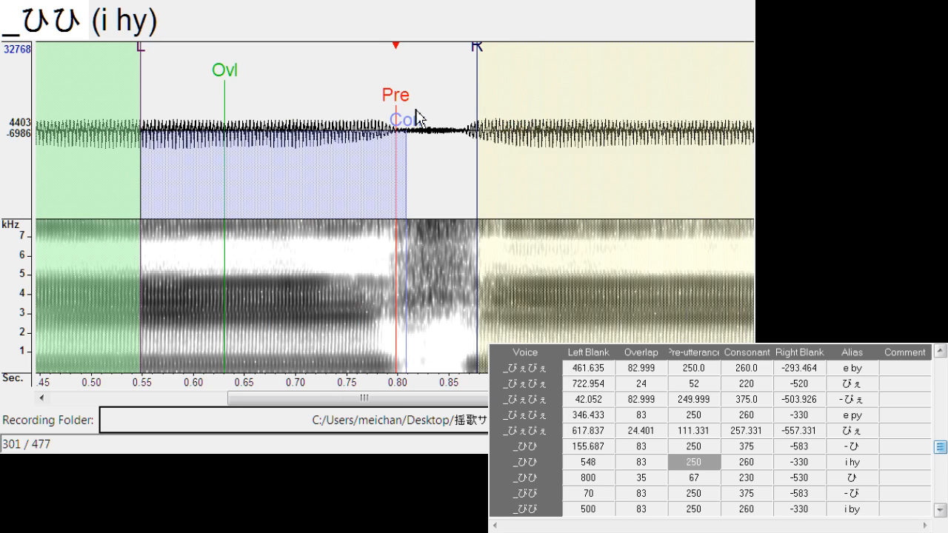
drag(394, 101, 395, 104)
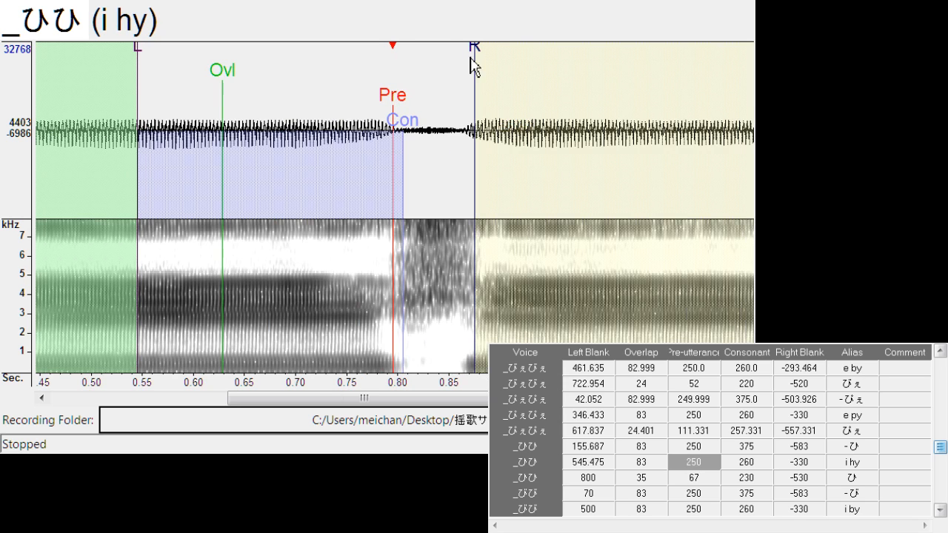
drag(471, 66, 455, 69)
Align "ひ" with left blank about 816.1, overlap about 19.1 and pre-utterance about 61.8
key(Down)
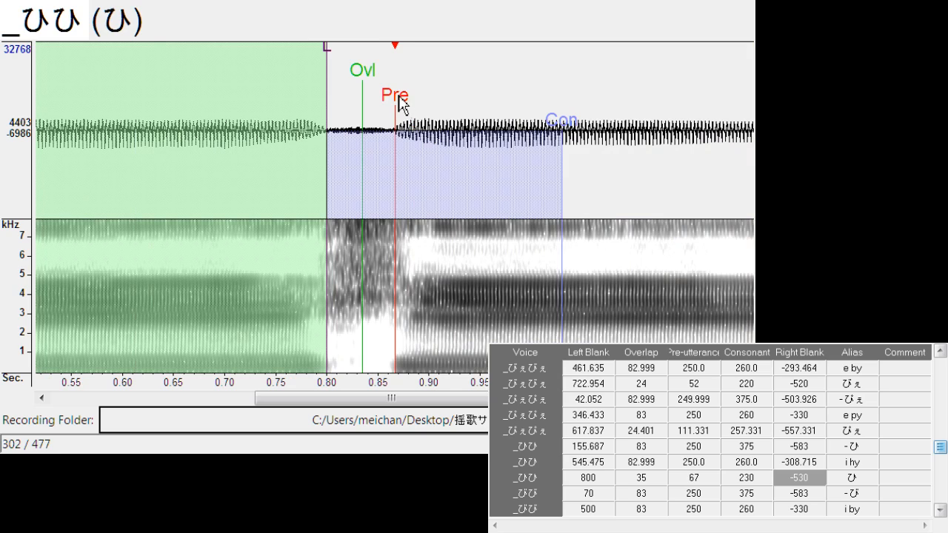
drag(400, 104, 403, 103)
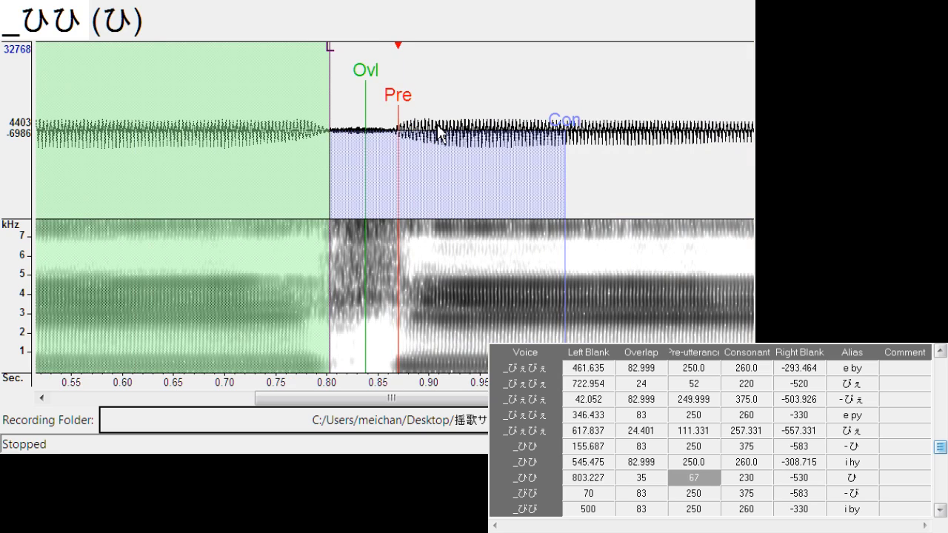
drag(339, 53, 337, 61)
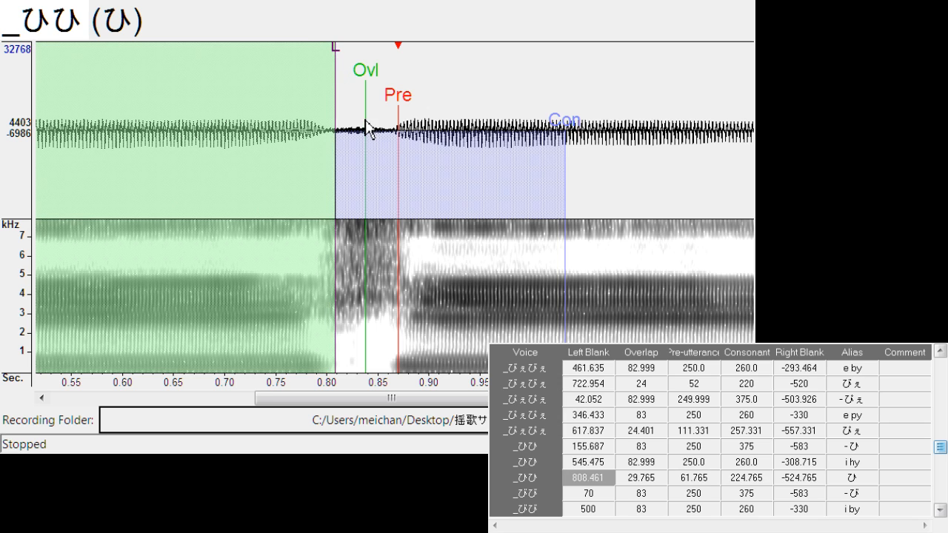
key(Down)
key(Up)
drag(397, 100, 406, 106)
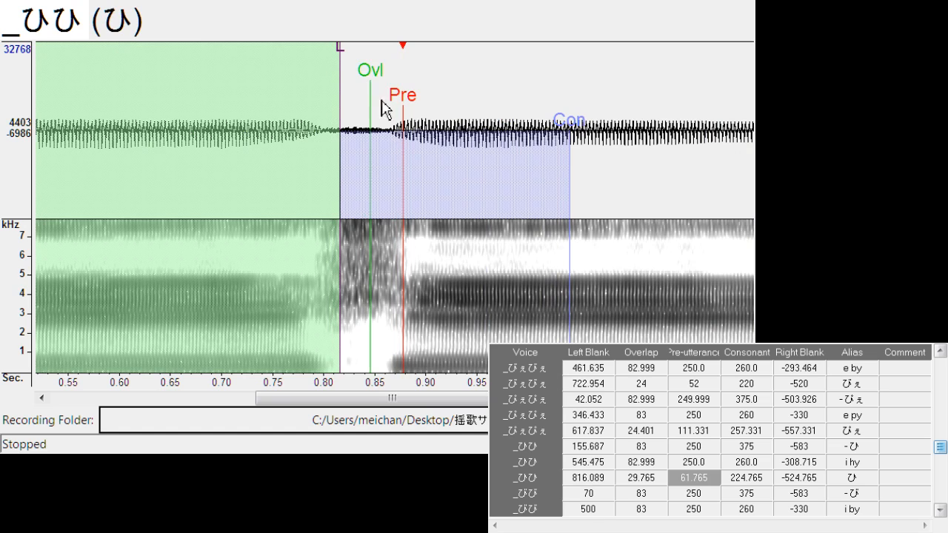
drag(371, 74, 361, 74)
Shift all markers of "- び" to left blank about 80.2, and align "i by" at left blank about 497.5 and right blank about -280.5
key(Down)
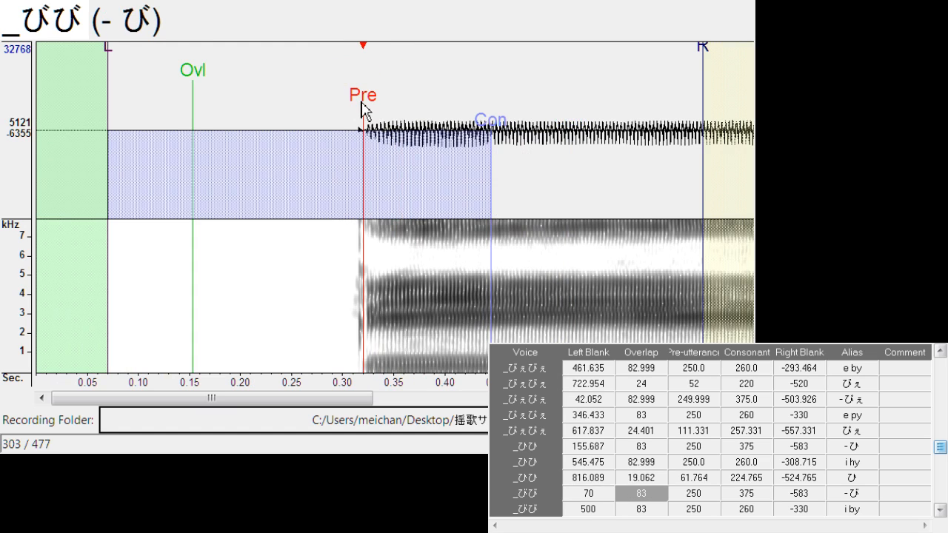
drag(363, 111, 396, 103)
key(Down)
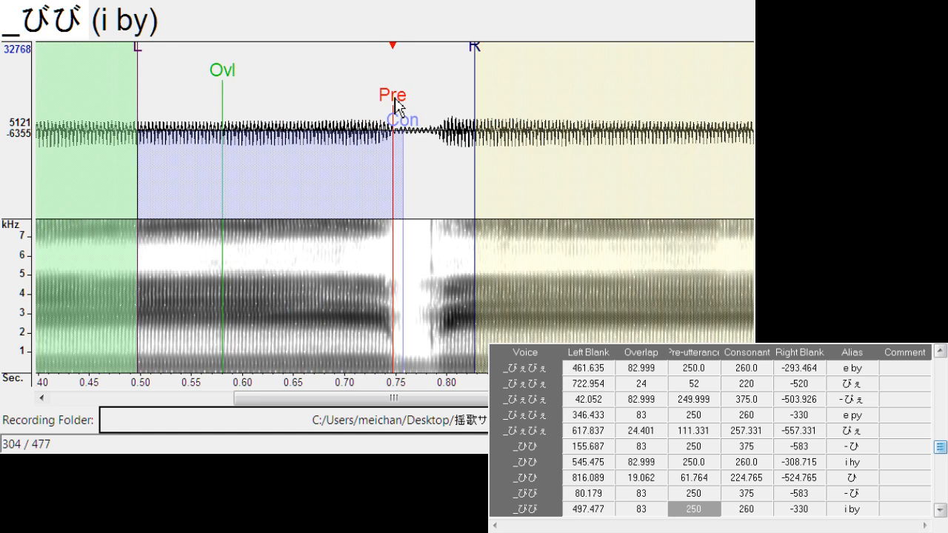
mouse_move(481, 63)
mouse_down()
mouse_move(429, 81)
mouse_move(406, 104)
mouse_up()
Align "び" with left blank about 762.7, overlap about 15.3 and pre-utterance about 44.2
key(Down)
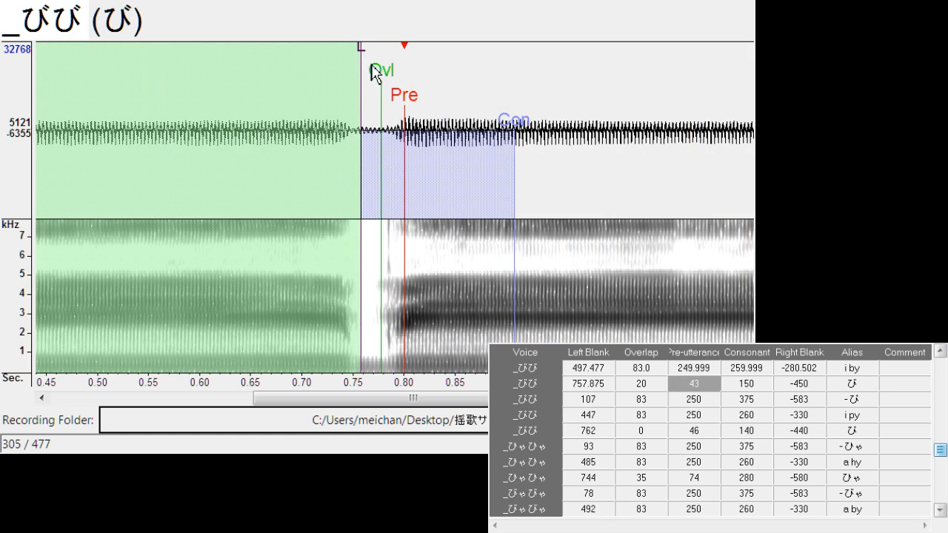
drag(372, 64, 361, 61)
click(384, 74)
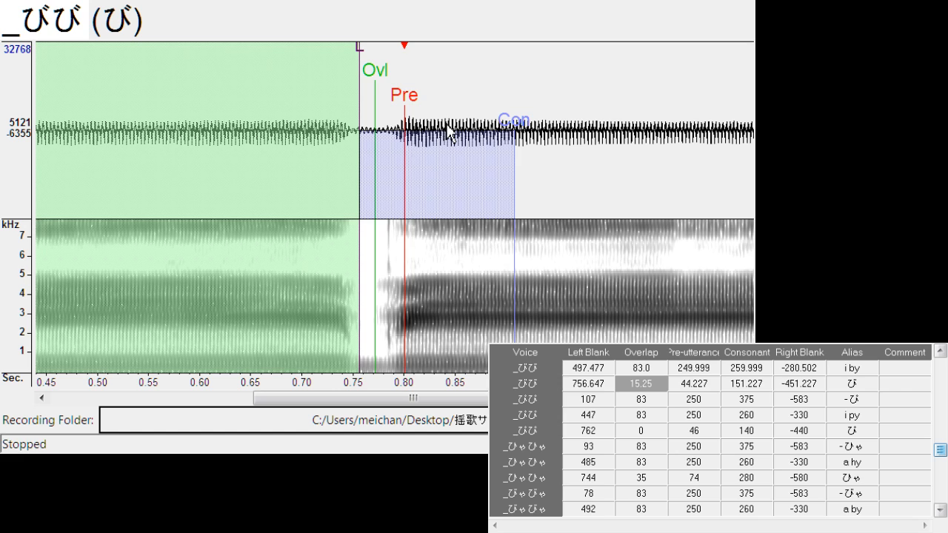
drag(405, 104, 413, 106)
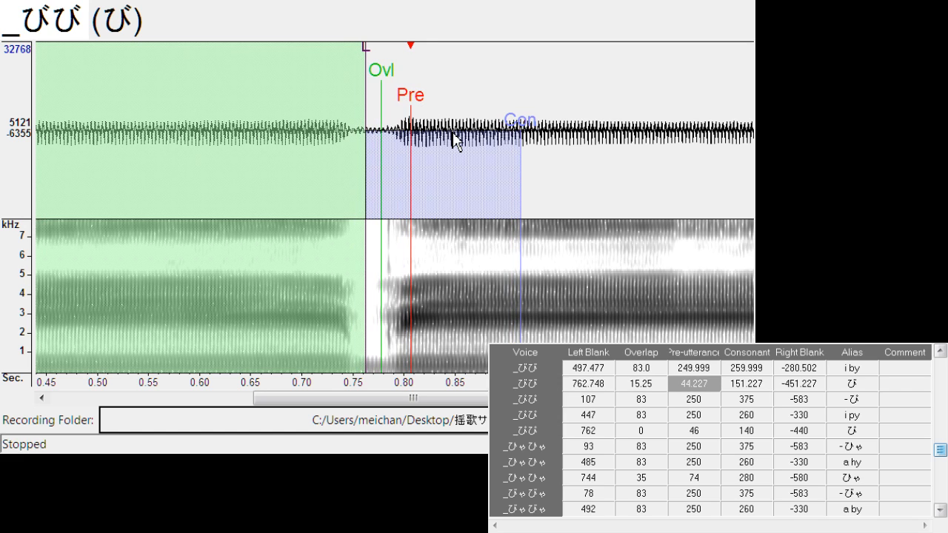
Align "- ぴ" at left blank about 122.1 and right blank about -543.6, and "i py" at left blank about 450.9 with consonant about 273.6
key(Down)
drag(393, 102, 411, 102)
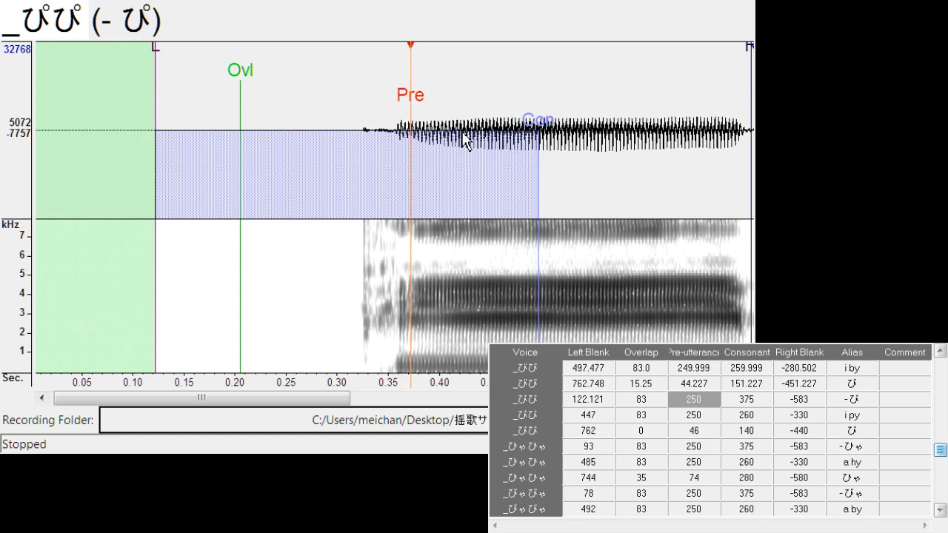
drag(752, 67, 713, 84)
key(Down)
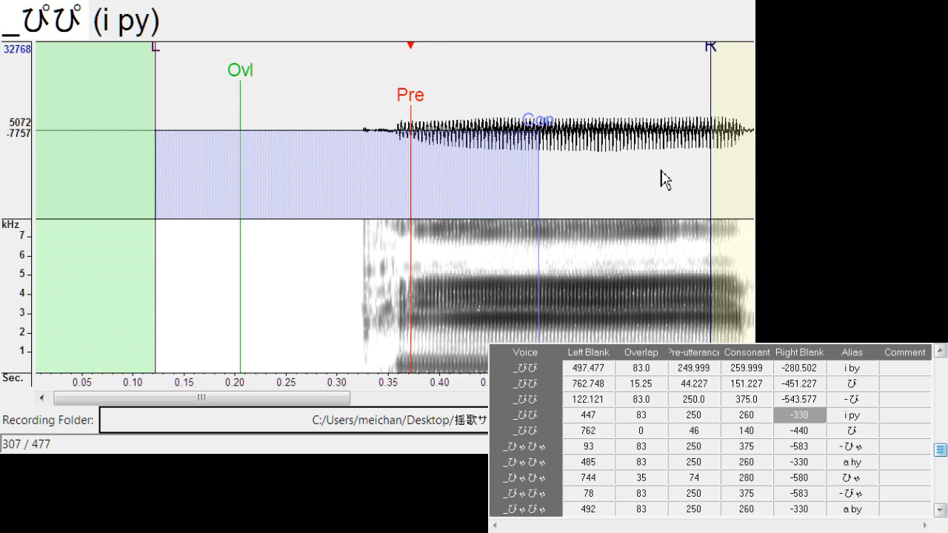
mouse_move(395, 104)
mouse_down()
mouse_move(428, 132)
mouse_move(407, 112)
mouse_move(406, 133)
mouse_up()
Align "ぴ" with left blank about 724.6, overlap about 35.8 and pre-utterance about 93.8
key(Down)
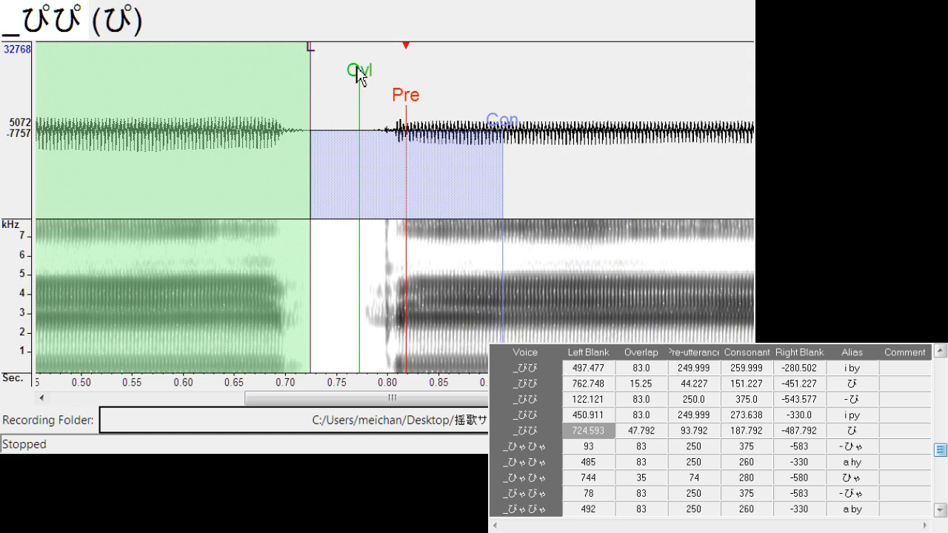
drag(360, 74, 417, 95)
Shift all markers of "- ひゃ" to left blank about 123.6, and align "a hy" at left blank about 480.7 and right blank about -315.6
key(Down)
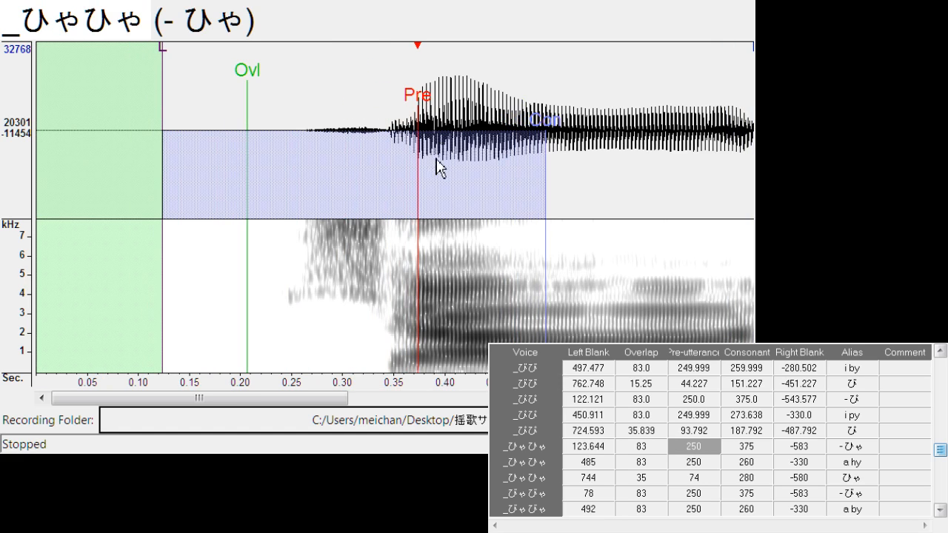
key(Down)
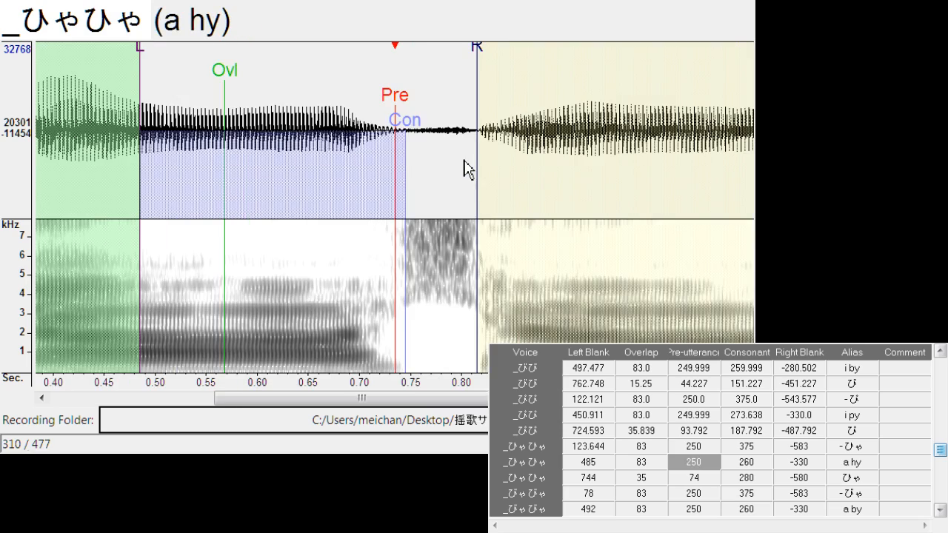
key(Up)
key(Up)
key(Down)
key(Down)
drag(400, 97, 395, 119)
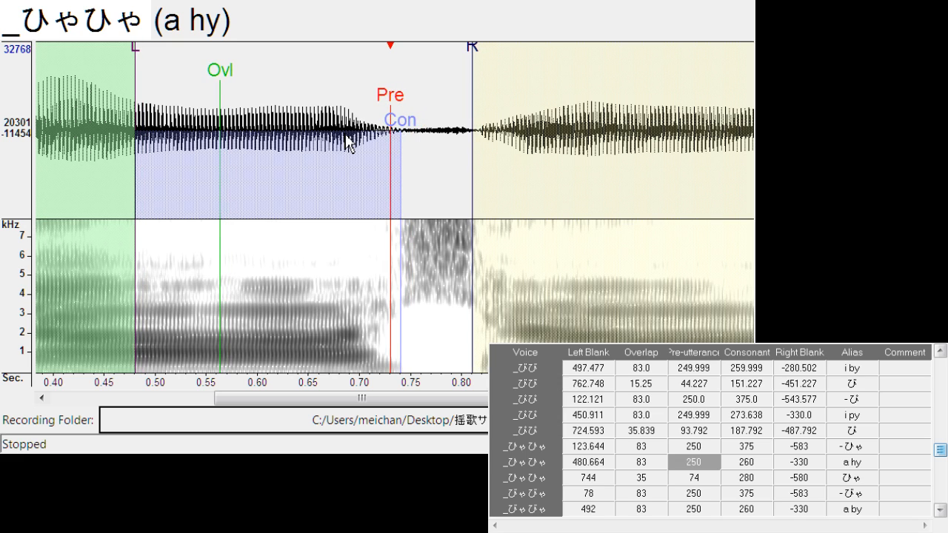
drag(481, 66, 460, 77)
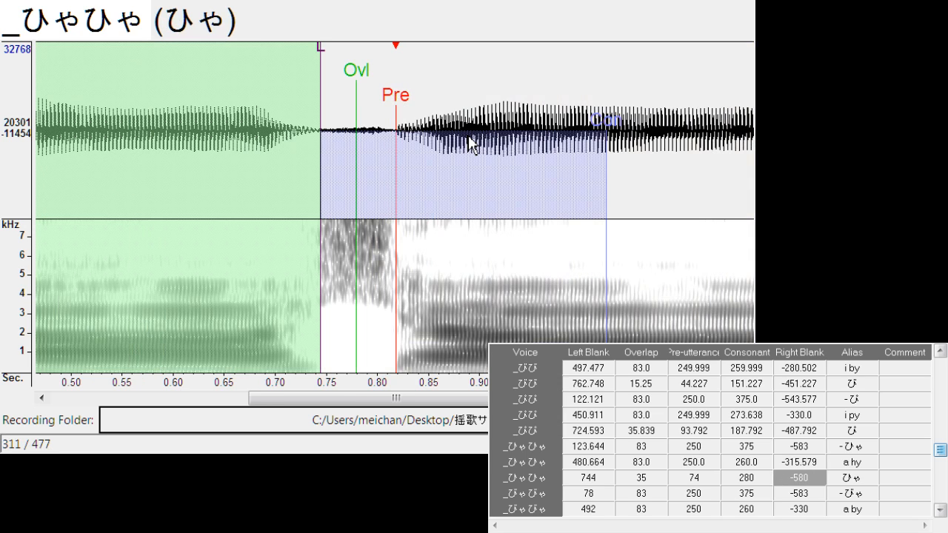
Align "ひゃ" with left blank about 749.8, overlap about 30.5 and pre-utterance about 96.8
key(Down)
drag(412, 100, 411, 153)
drag(351, 63, 327, 78)
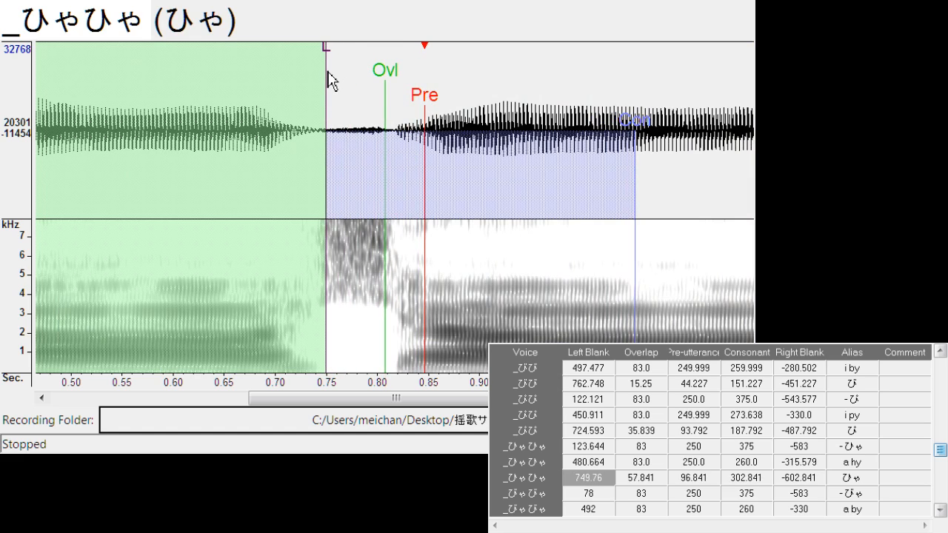
mouse_move(387, 70)
mouse_down()
mouse_move(363, 92)
mouse_move(397, 107)
mouse_up()
Shift all markers of "- びゃ" to left blank about 103.1, and align "a by" at left blank about 493.6 and right blank about -289.7
key(Down)
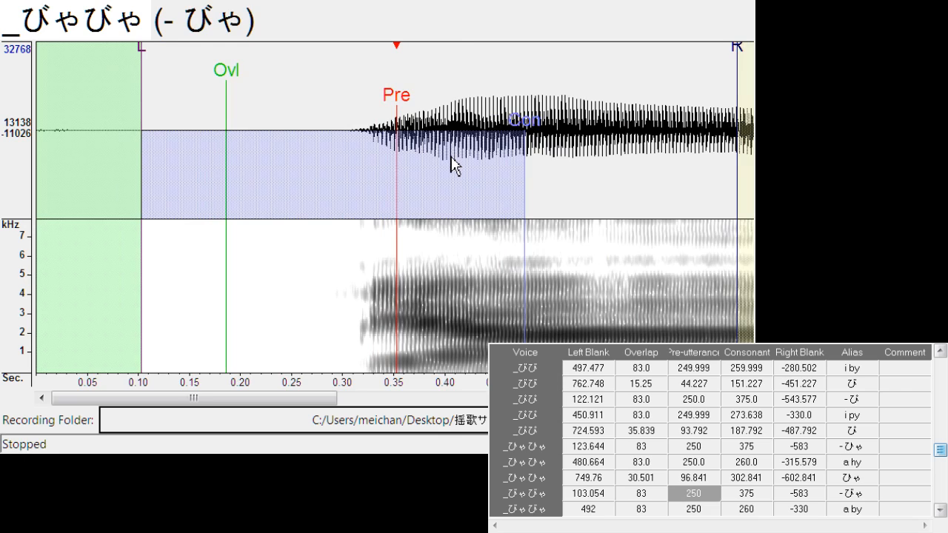
key(Down)
drag(397, 113, 406, 119)
mouse_move(480, 61)
mouse_down()
mouse_move(440, 84)
mouse_move(448, 103)
mouse_up()
Align "びゃ" with left blank about 754.3, overlap about 11.4 and pre-utterance about 92.3
key(Down)
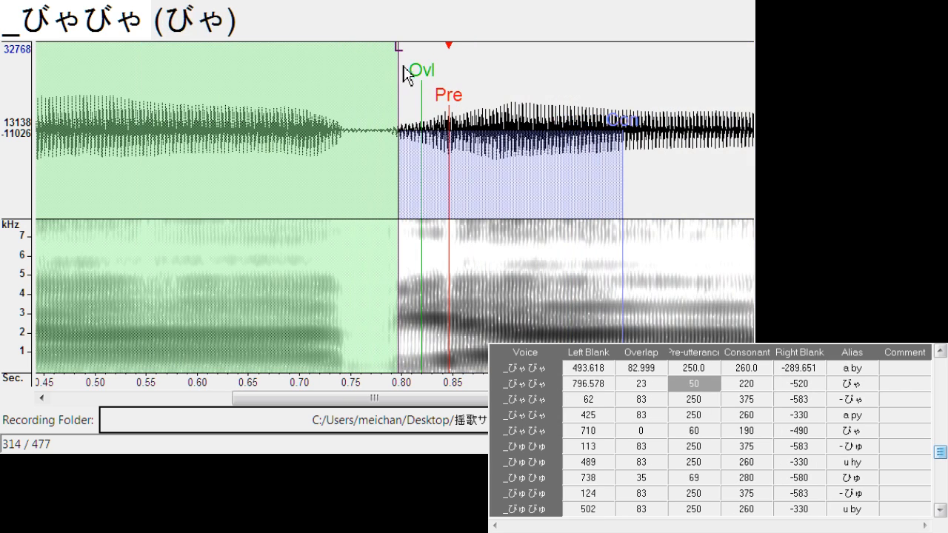
drag(401, 71, 357, 93)
mouse_move(421, 89)
mouse_down()
mouse_move(366, 113)
mouse_move(380, 103)
mouse_move(390, 109)
mouse_up()
Align "- ぴゃ" at left blank about 93.9 and right blank about -529.1, and "a py" at about 424.2 and -318.6
key(Down)
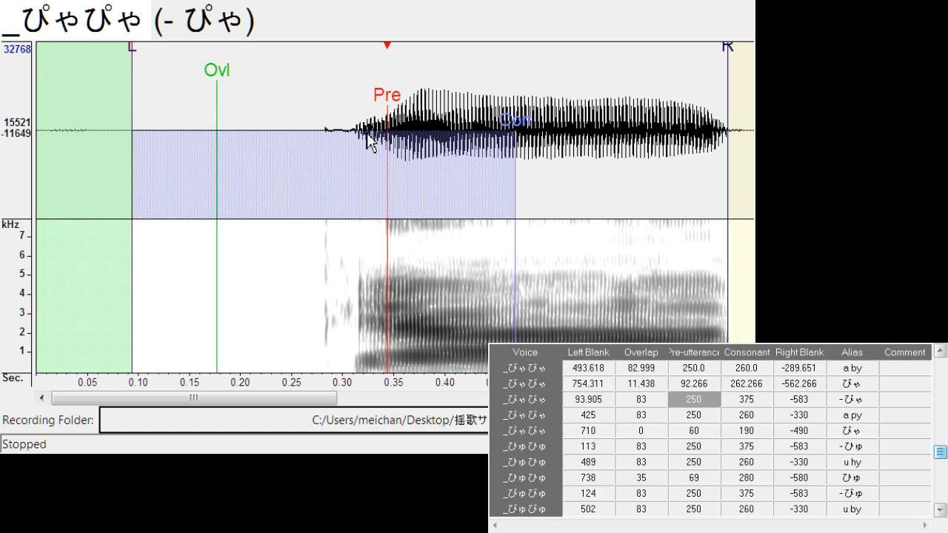
drag(735, 62, 674, 70)
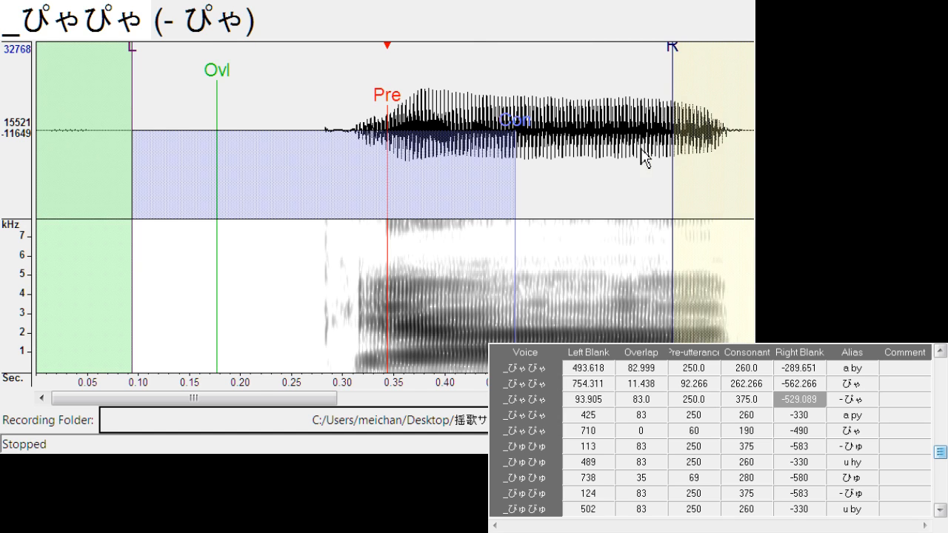
key(Down)
mouse_move(397, 97)
mouse_down()
mouse_move(423, 117)
mouse_move(398, 115)
mouse_up()
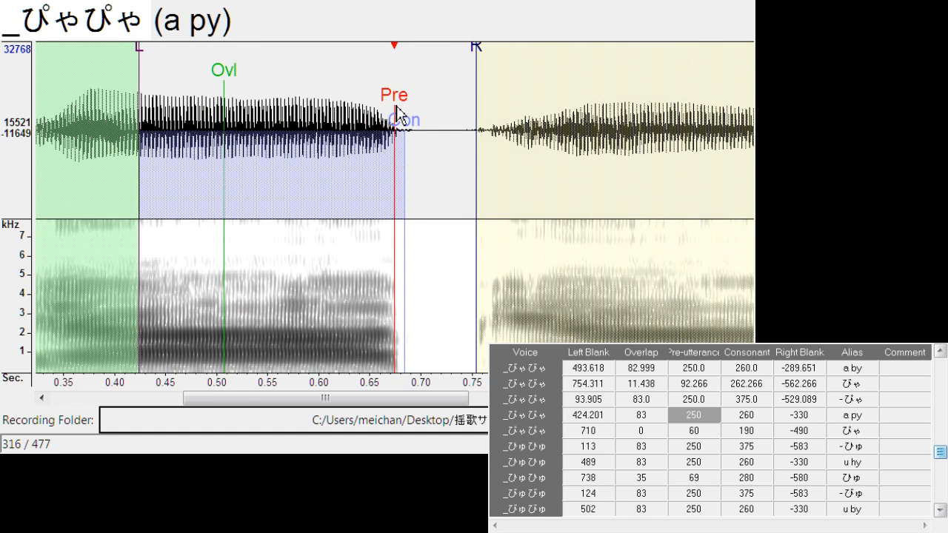
drag(483, 52, 467, 78)
Align "ぴゃ" with left blank about 694.8, overlap about 23.6 and pre-utterance about 116.7
key(Down)
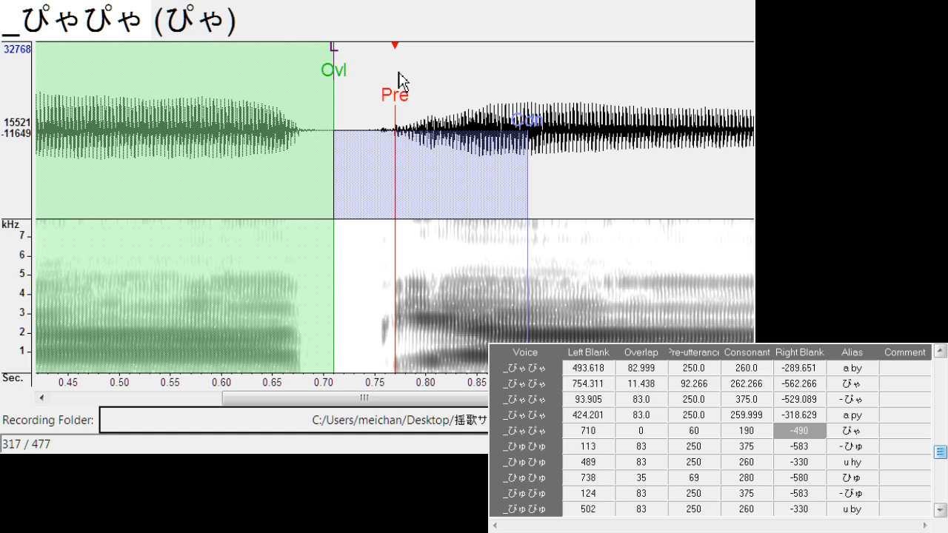
drag(395, 98, 426, 98)
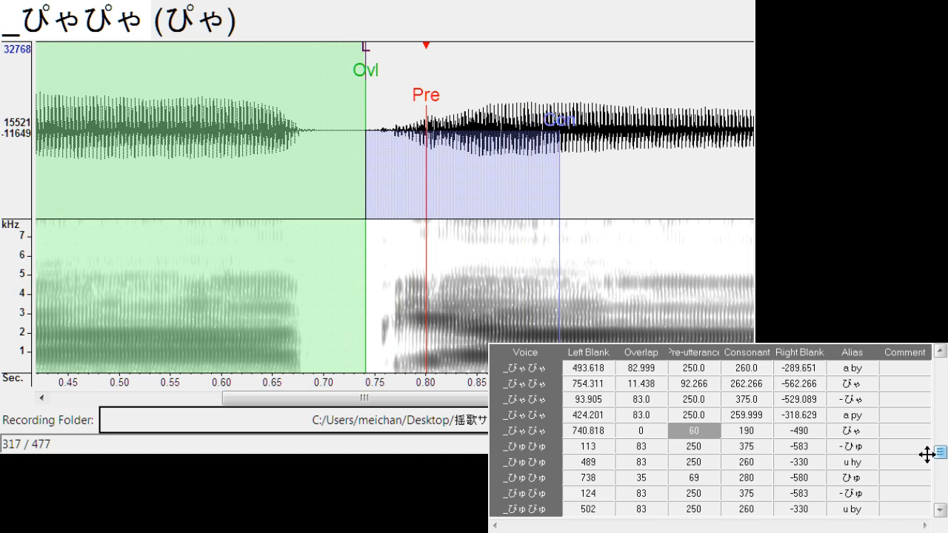
drag(941, 453, 927, 470)
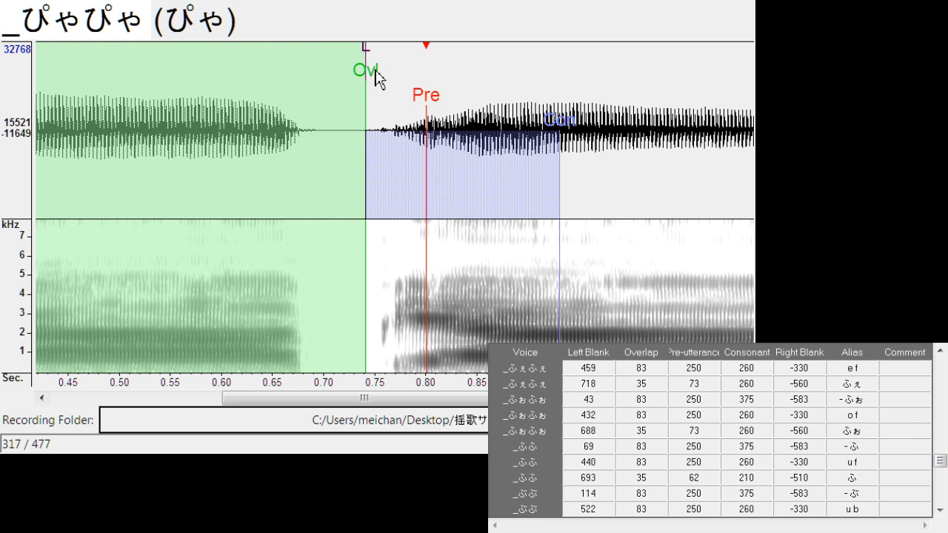
drag(427, 93, 438, 94)
mouse_move(376, 79)
mouse_down()
mouse_move(321, 76)
mouse_move(360, 94)
mouse_move(342, 93)
mouse_up()
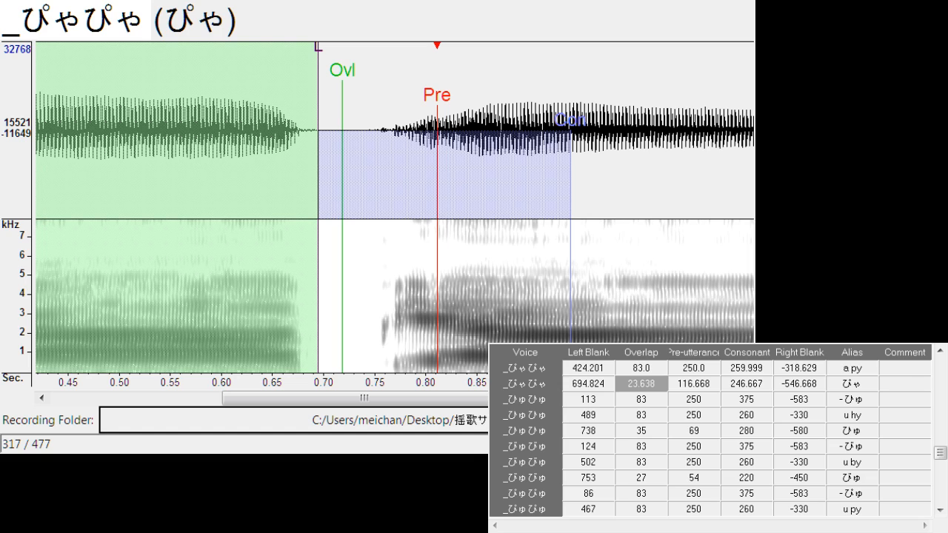
Realign "ぴゃ" with left blank about 692.5, overlap about 31.3 and pre-utterance about 124.3, and shift "- ひゅ" to left blank about 119.1
click(443, 115)
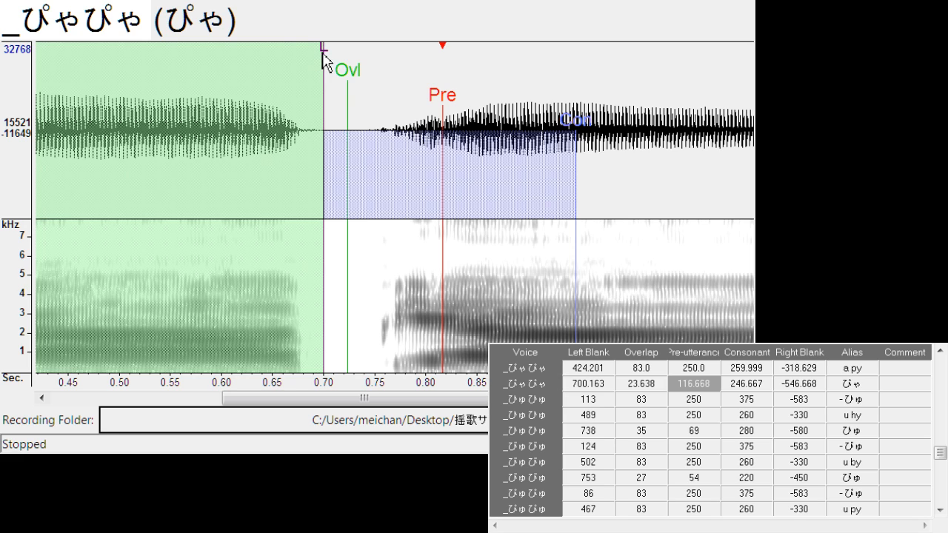
drag(324, 59, 317, 64)
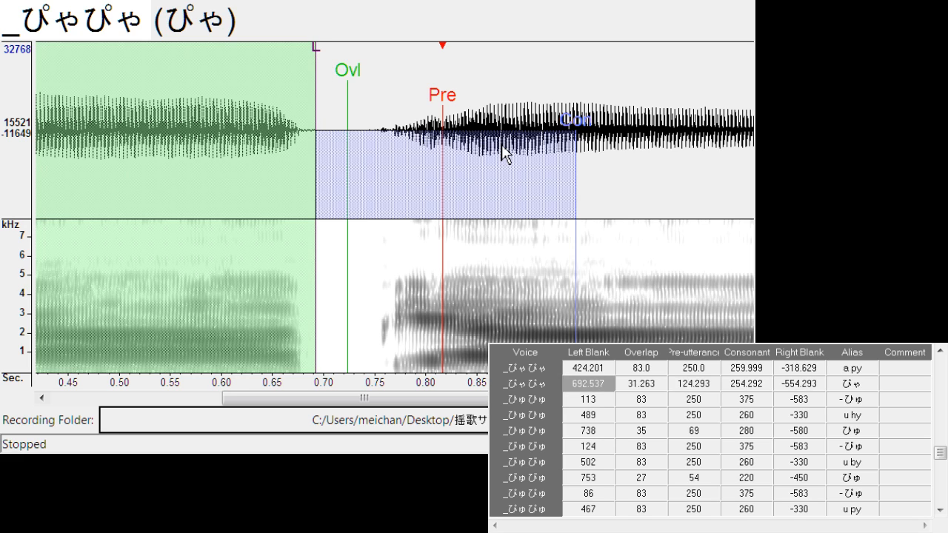
key(Down)
click(402, 109)
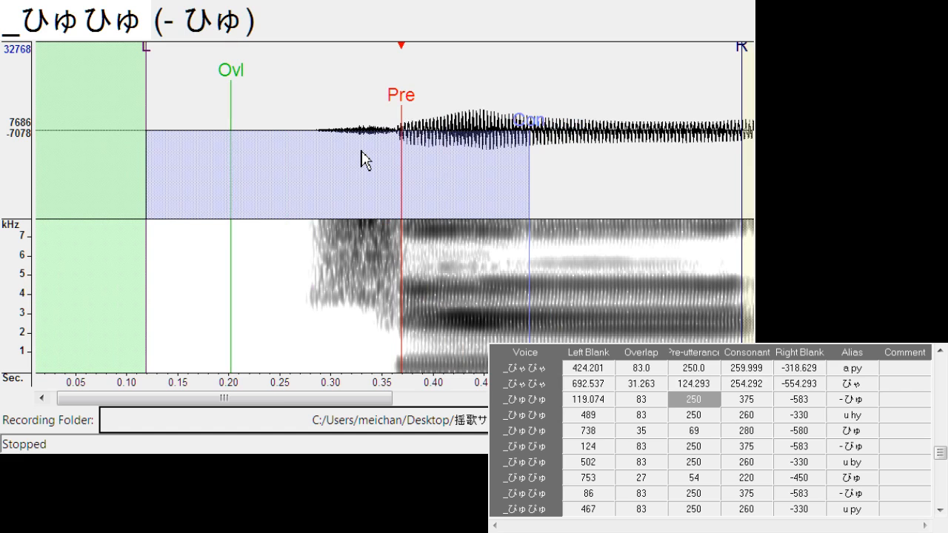
Align "u hy" with left blank about 485.3 and right blank about -308.0
key(Down)
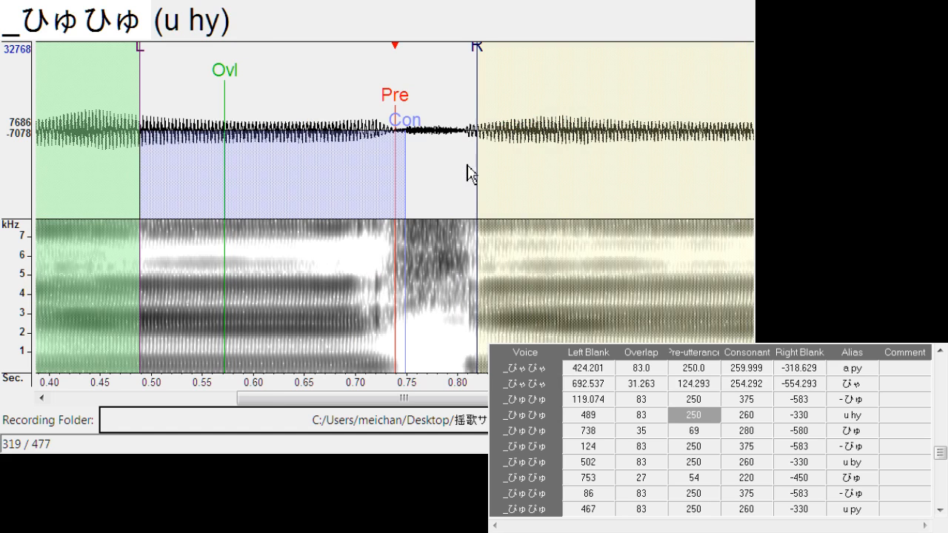
click(392, 108)
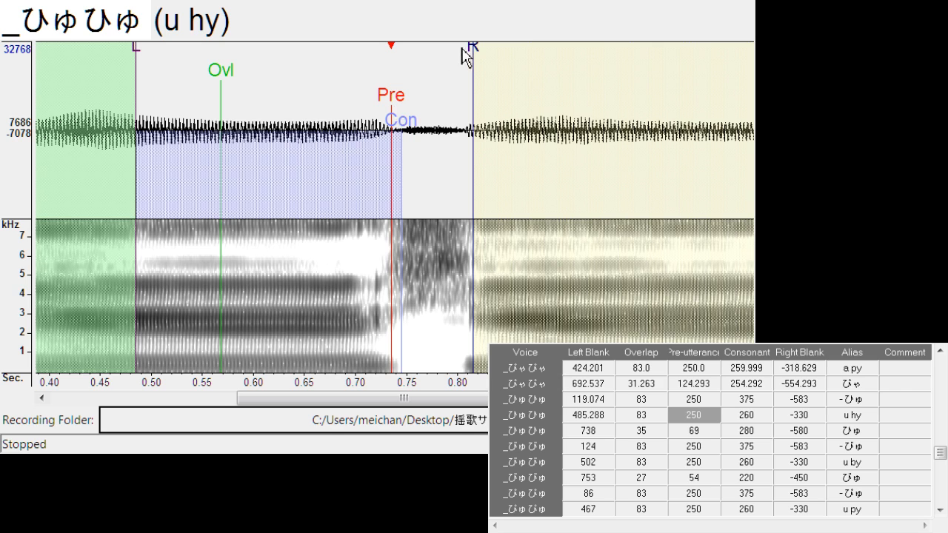
drag(478, 58, 454, 65)
Shift all markers of "ひゅ" to left blank about 744.1 and set its overlap to about 30.1
key(Down)
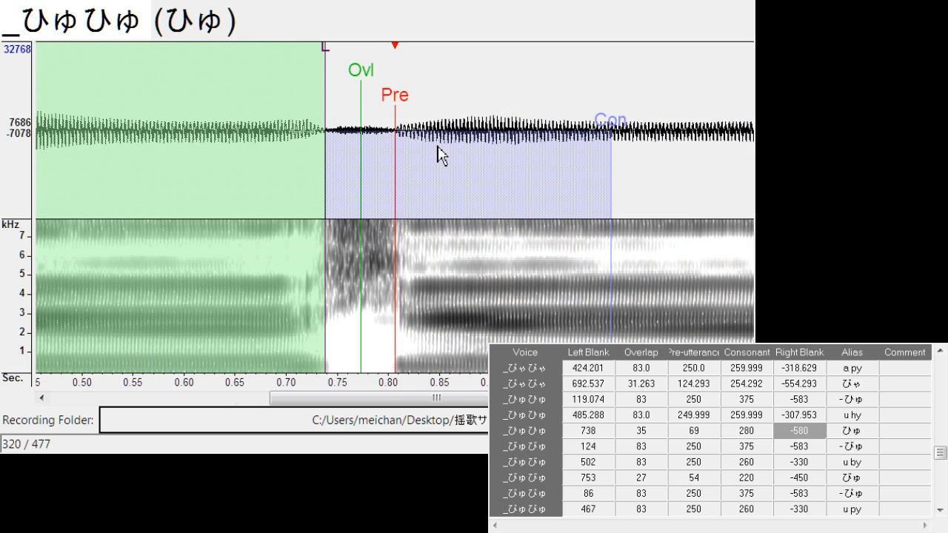
click(401, 98)
click(402, 97)
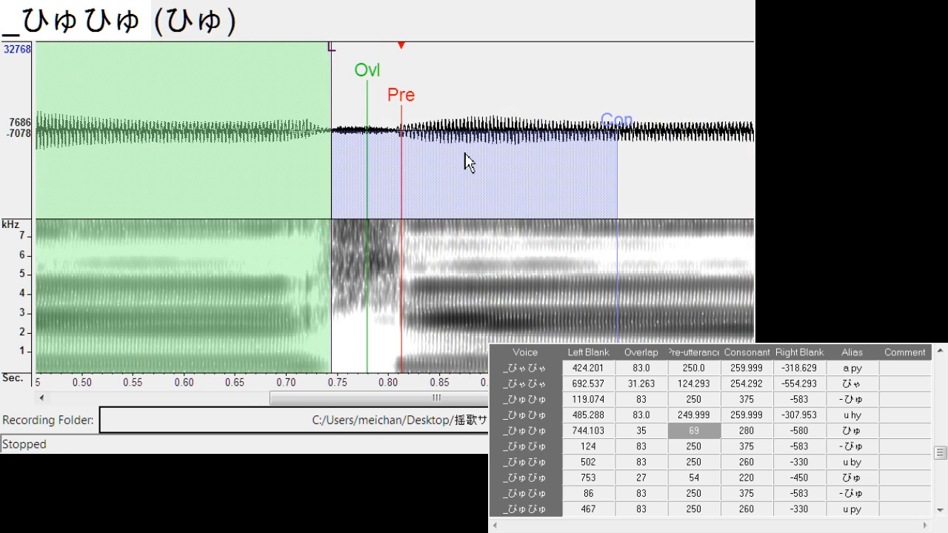
click(365, 80)
click(364, 79)
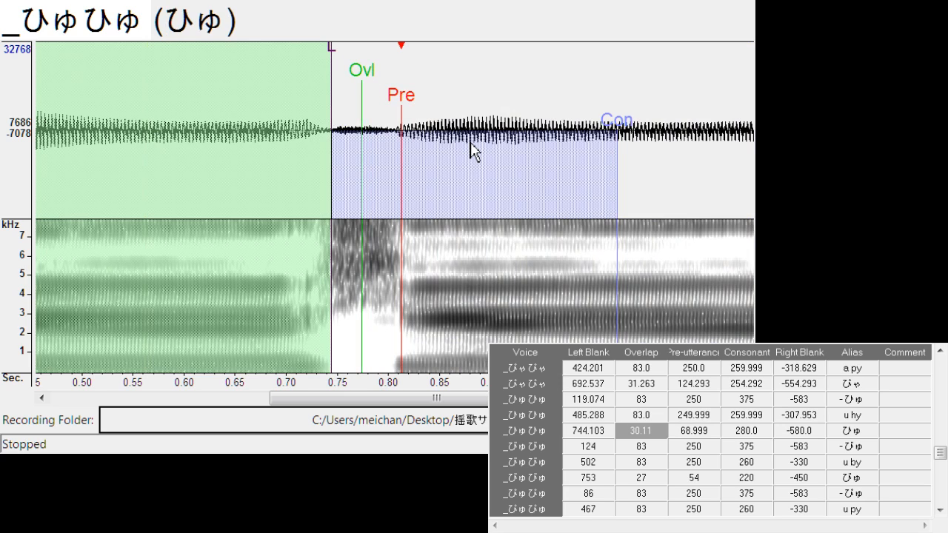
Shift all markers of "- びゅ" to left blank about 138.1, and align "u by" at left blank about 500.5 and right blank about -297.3
key(Down)
click(410, 98)
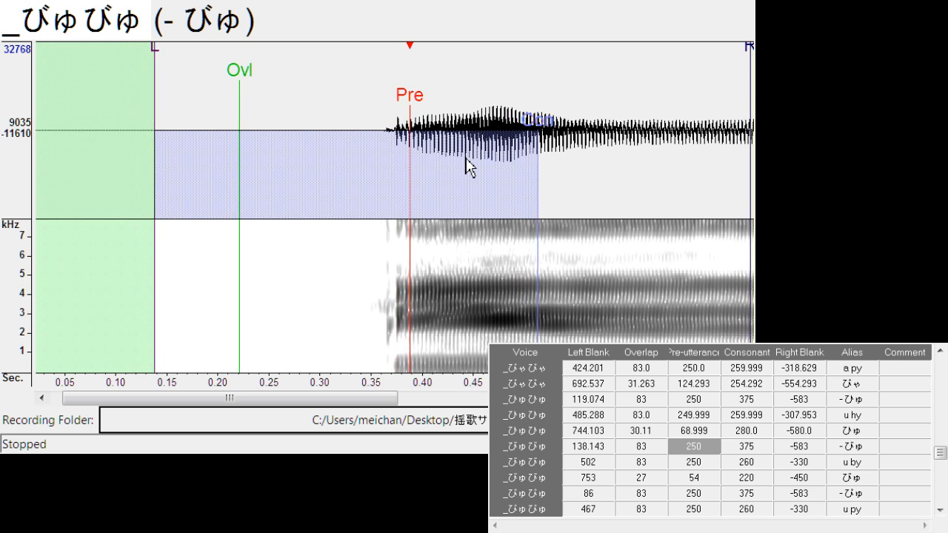
key(Down)
click(395, 110)
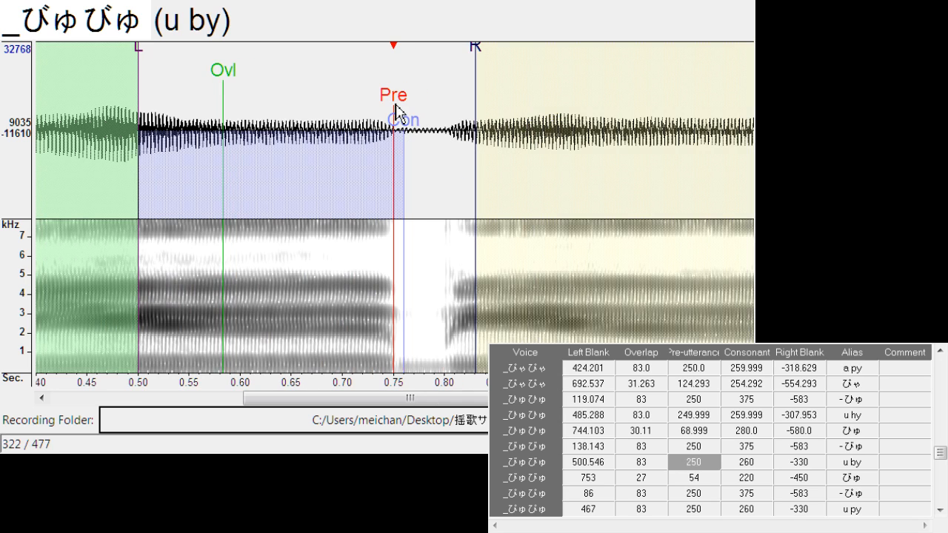
drag(477, 63, 443, 66)
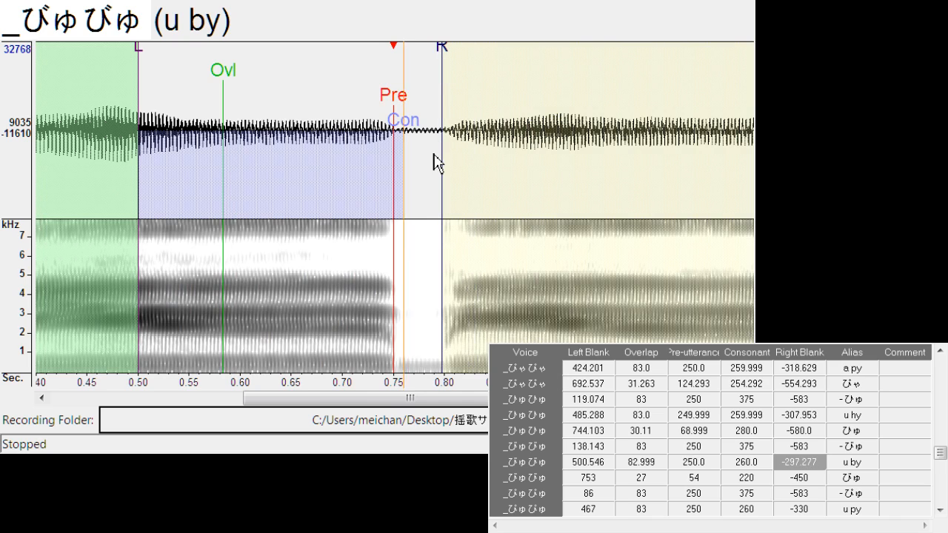
Align "びゅ" with left blank about 757.4, overlap about 23.6 and pre-utterance about 61.0
key(Down)
drag(394, 95, 410, 100)
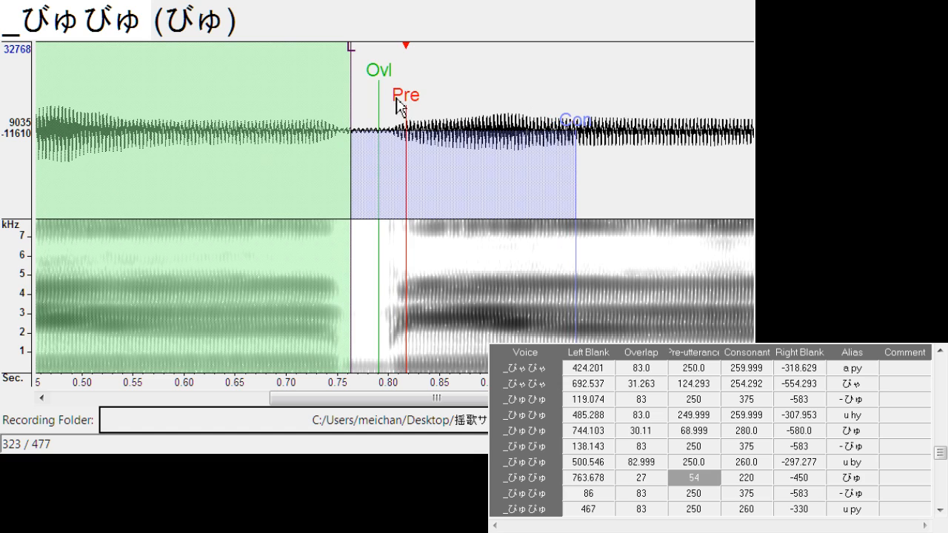
drag(408, 104, 410, 108)
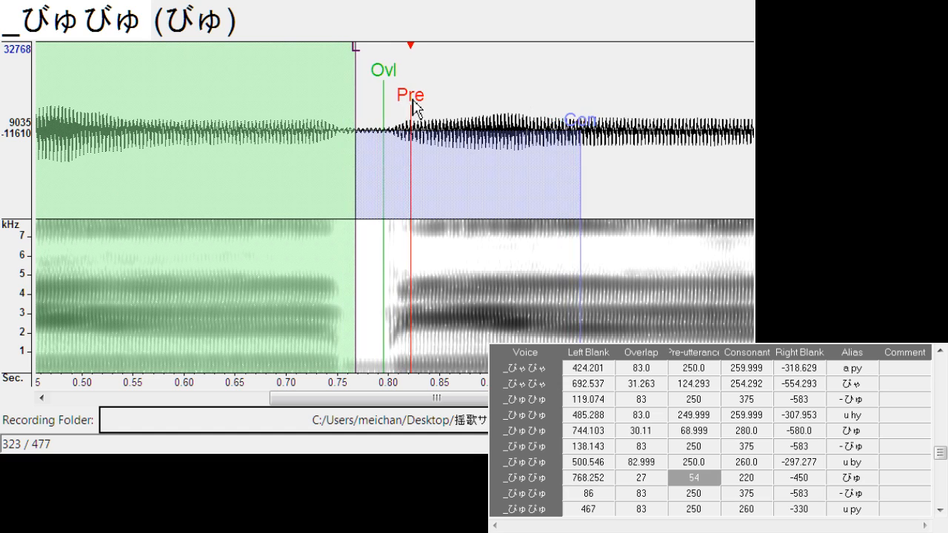
mouse_move(352, 59)
mouse_down()
mouse_move(344, 70)
mouse_move(372, 76)
mouse_move(400, 100)
mouse_up()
Shift all markers of "- ぴゅ" to left blank about 106.1, and align "u py" at left blank about 467.7 and right blank about -311.8
key(Down)
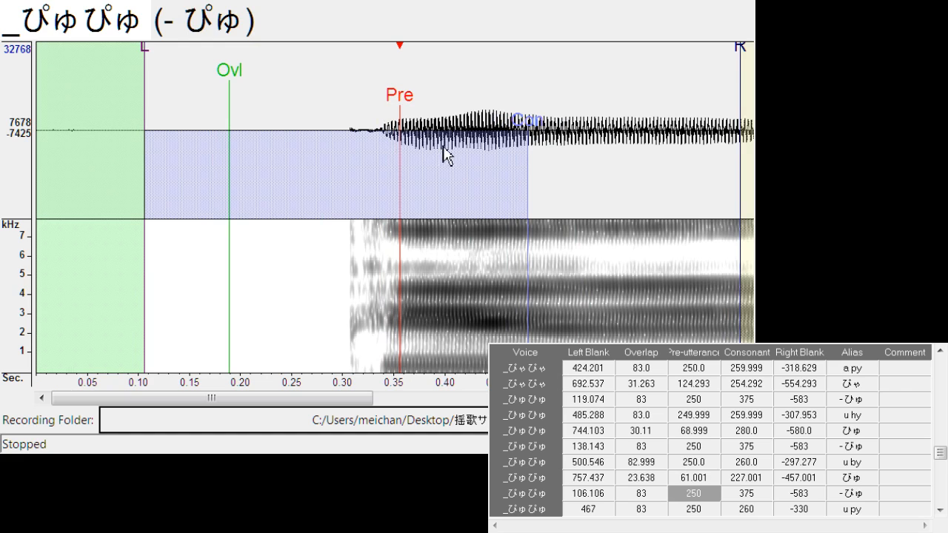
key(Down)
drag(390, 106, 399, 108)
drag(480, 64, 461, 68)
Align "ぴゅ" with left blank about 737.6, overlap about 29.7 and pre-utterance about 86.9, and shift "- ひょ" to left blank about 171.7
key(Down)
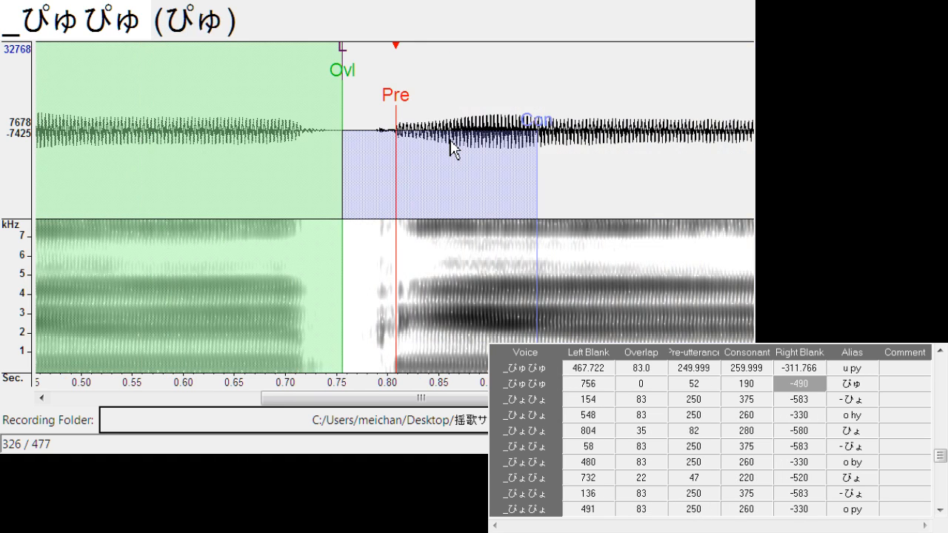
mouse_move(409, 95)
mouse_down()
mouse_move(393, 111)
mouse_move(421, 131)
mouse_move(414, 116)
mouse_up()
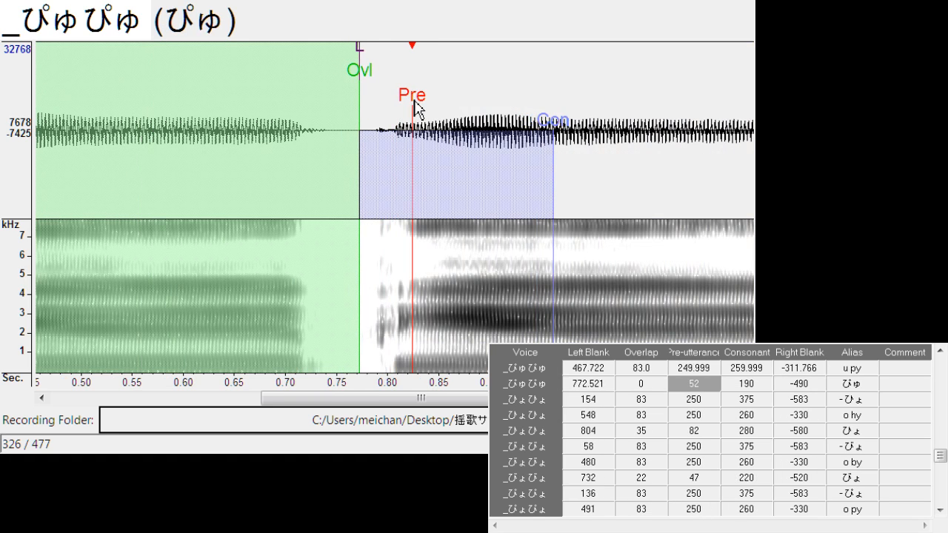
mouse_move(359, 52)
mouse_down()
mouse_move(324, 70)
mouse_move(412, 104)
mouse_up()
key(Down)
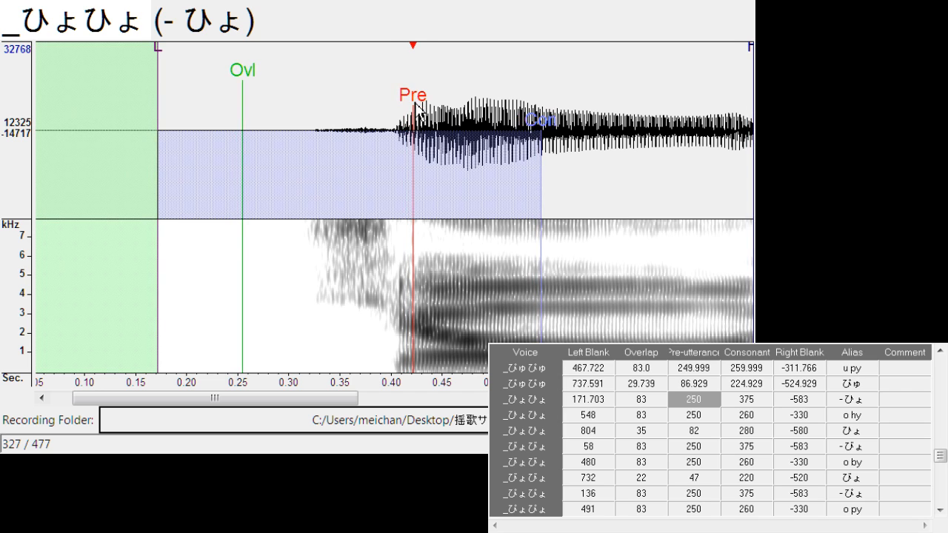
Align "o hy" at left blank about 547.8, consonant about 270.6 and right blank about -321.7, and shift "ひょ" to left blank about 808.8
key(Down)
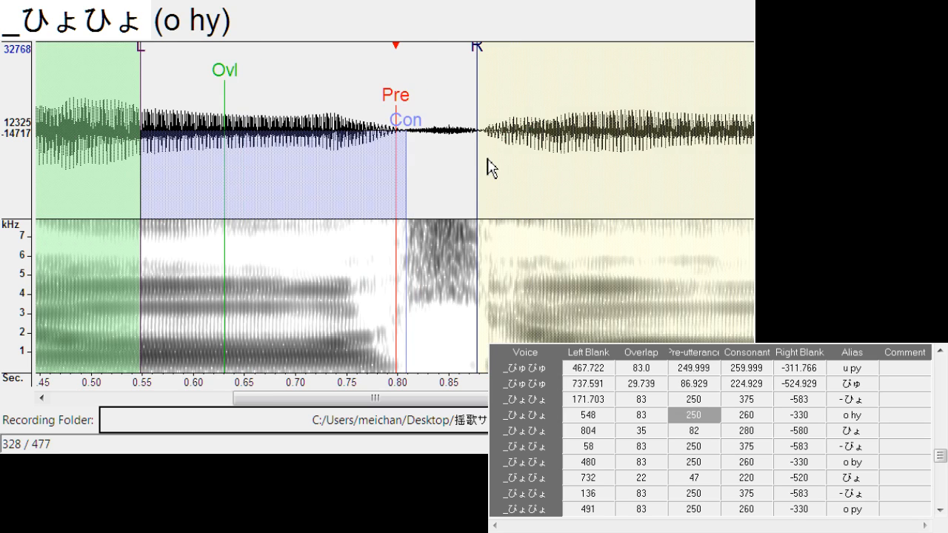
drag(401, 101, 420, 130)
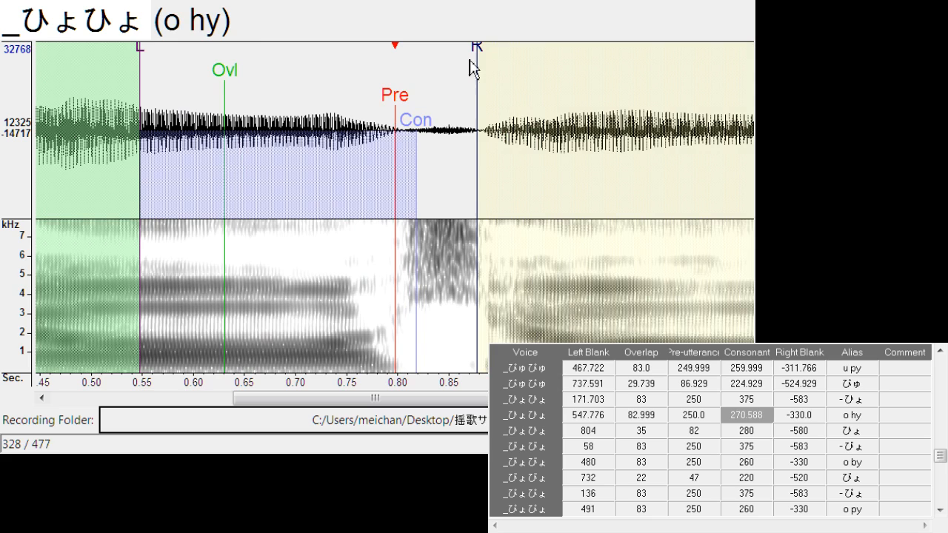
drag(486, 49, 469, 65)
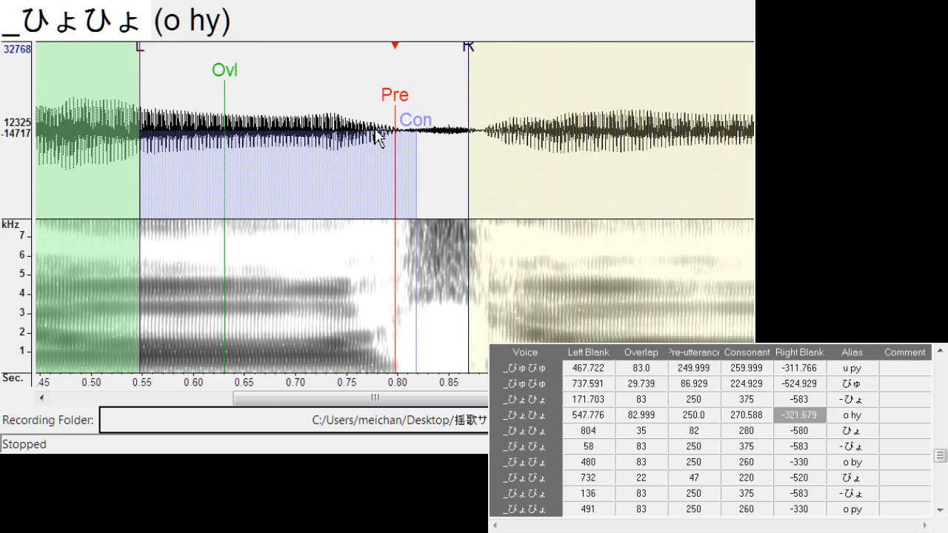
key(Down)
drag(393, 90, 402, 97)
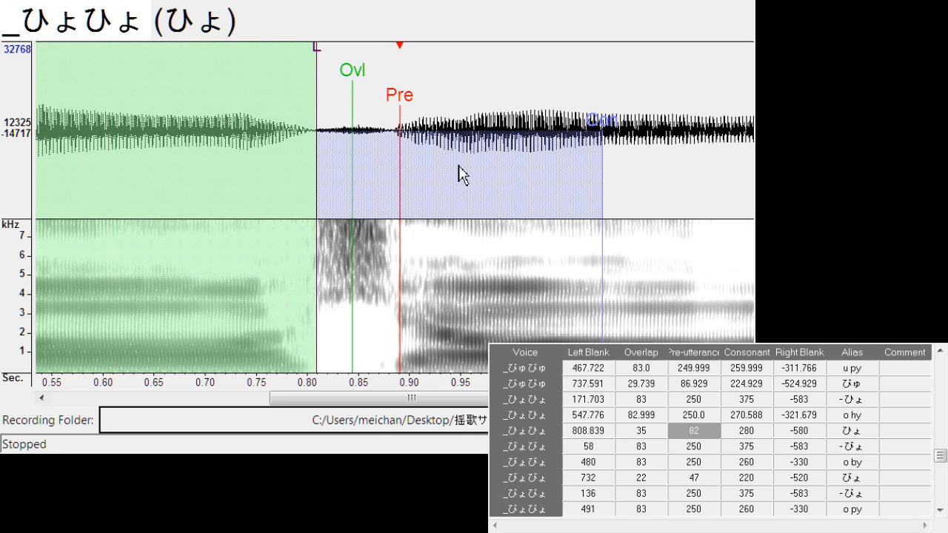
Shift all markers of "- びょ" to left blank about 76.4, and align "o by" at left blank about 478.4 and right blank about -288.9
key(Down)
drag(353, 105, 398, 97)
key(Down)
mouse_move(506, 65)
mouse_down()
mouse_move(440, 64)
mouse_move(438, 72)
mouse_up()
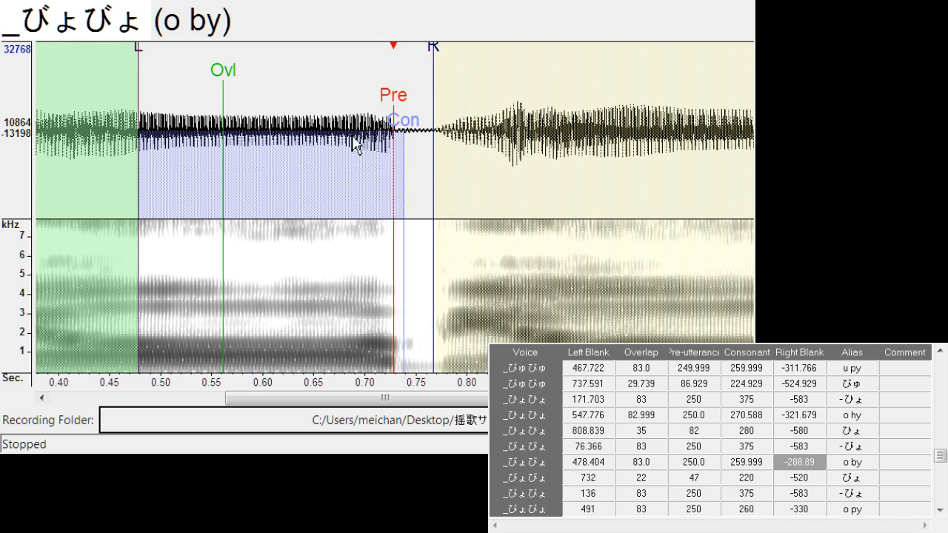
Align "びょ" with left blank about 736.8, overlap about 19.8 and pre-utterance about 101.4
key(Down)
drag(392, 96, 459, 93)
drag(408, 55, 356, 81)
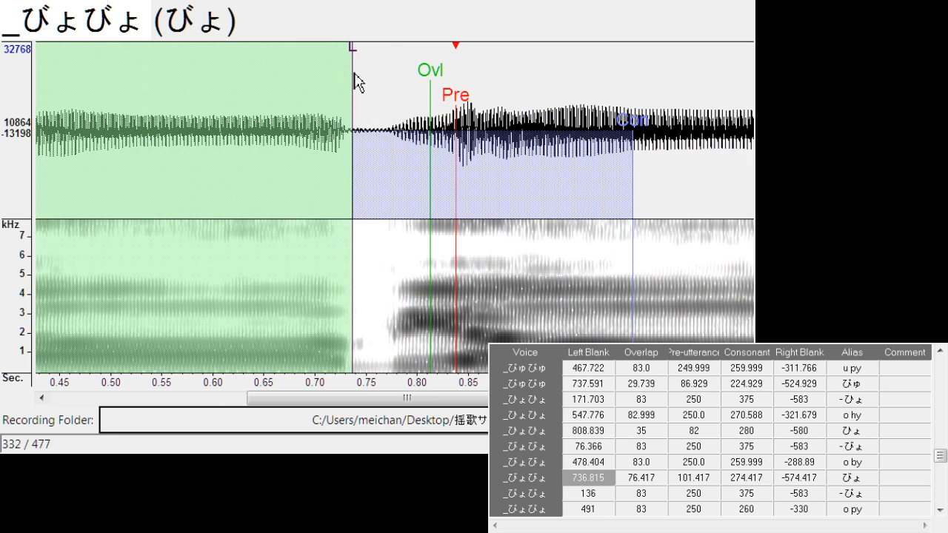
drag(430, 80, 374, 133)
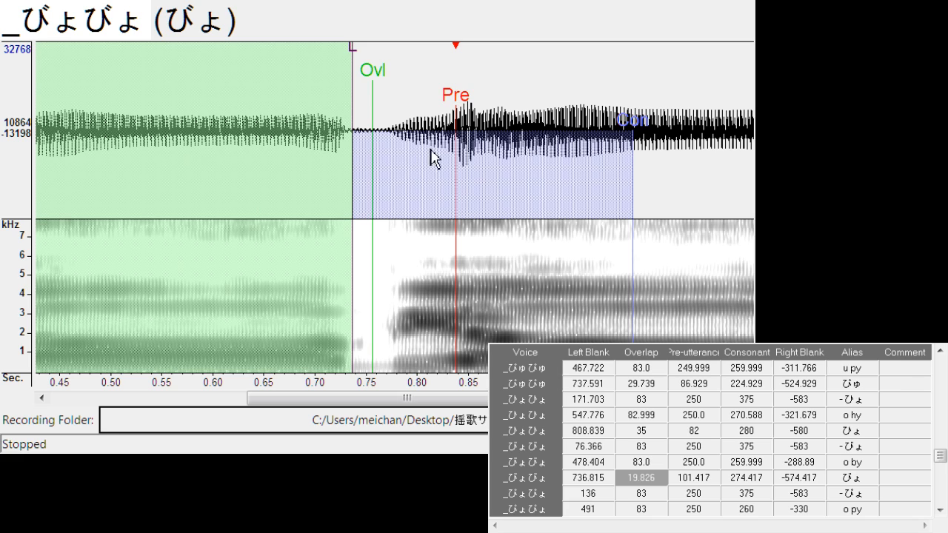
Align "- ぴょ" at left blank about 168.6 and right blank about -517.7, and "o py" at about 489.8 and -320.2
key(Down)
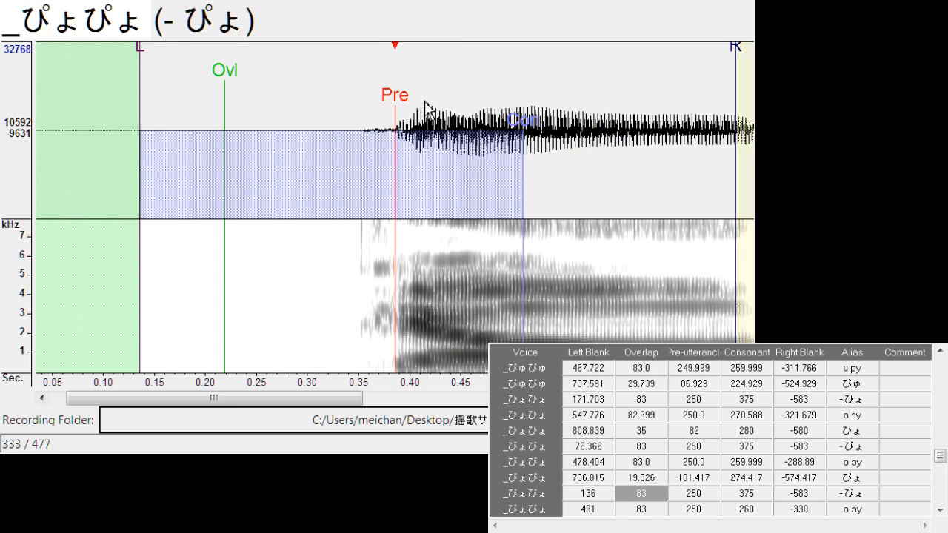
drag(410, 100, 430, 105)
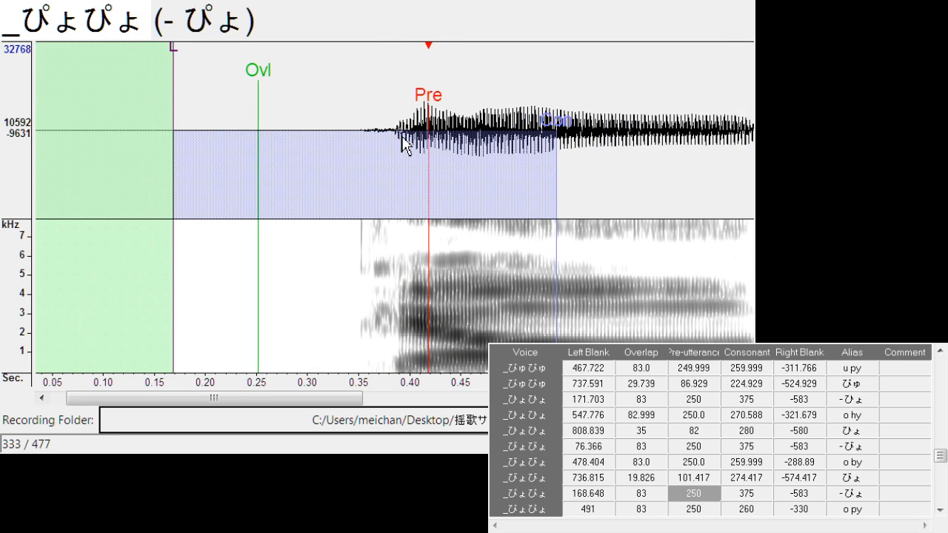
drag(266, 400, 296, 411)
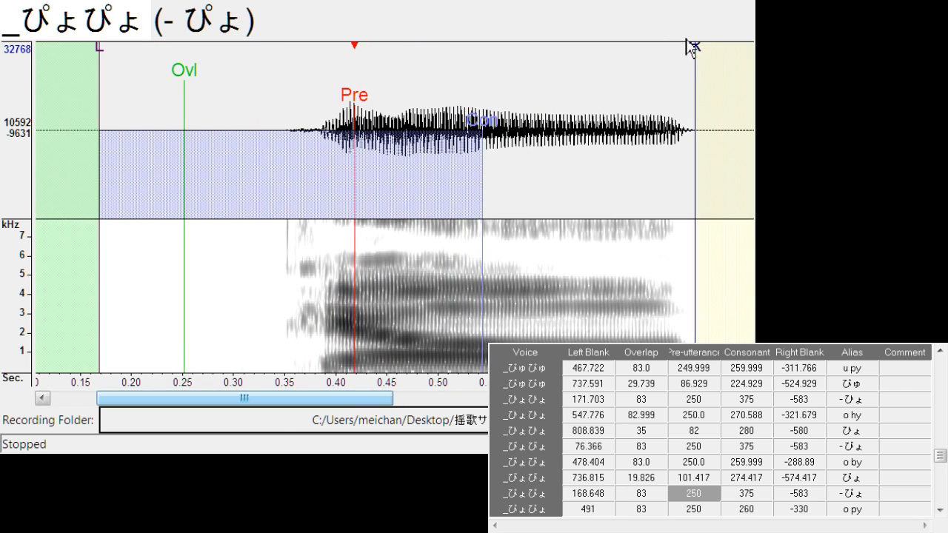
drag(696, 60, 632, 70)
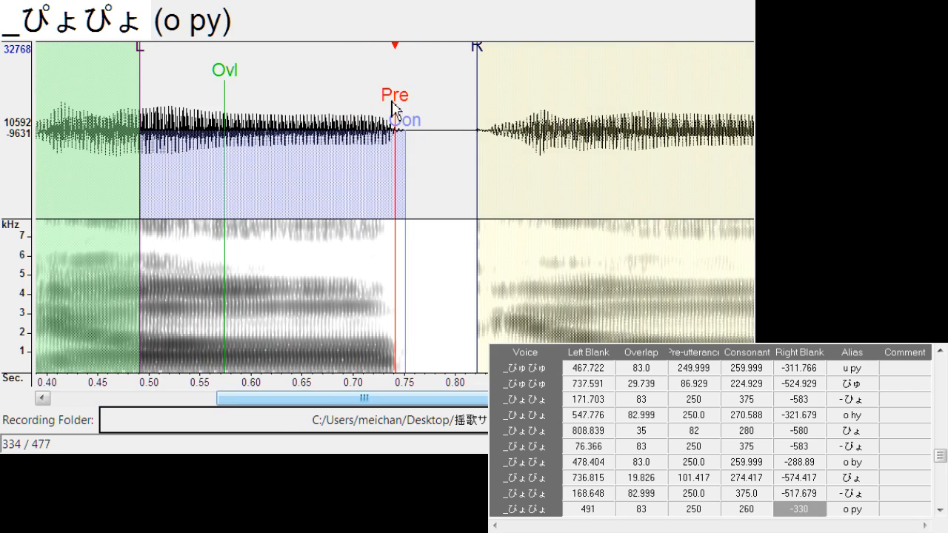
drag(394, 101, 393, 108)
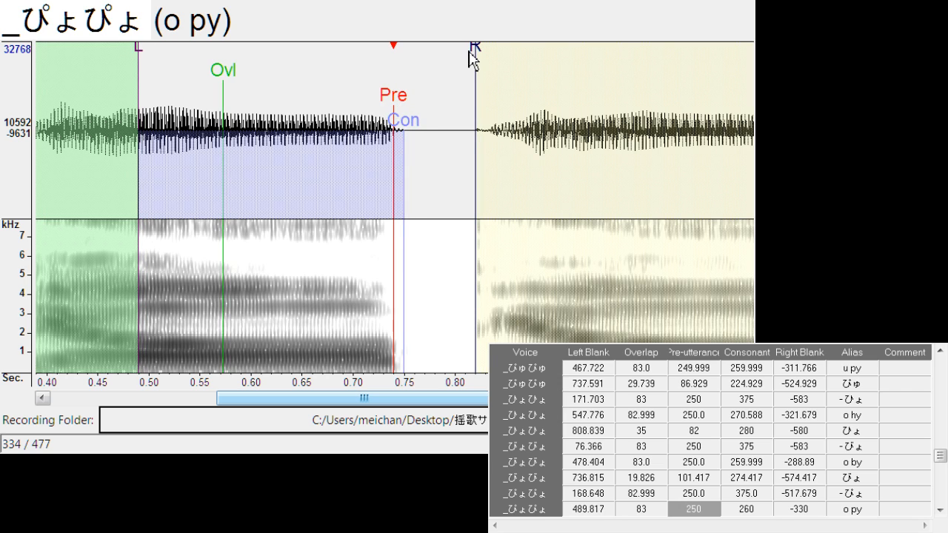
drag(477, 59, 466, 60)
Align "ぴょ" with left blank about 752.8, overlap about 32.8 and pre-utterance about 136.5
key(Down)
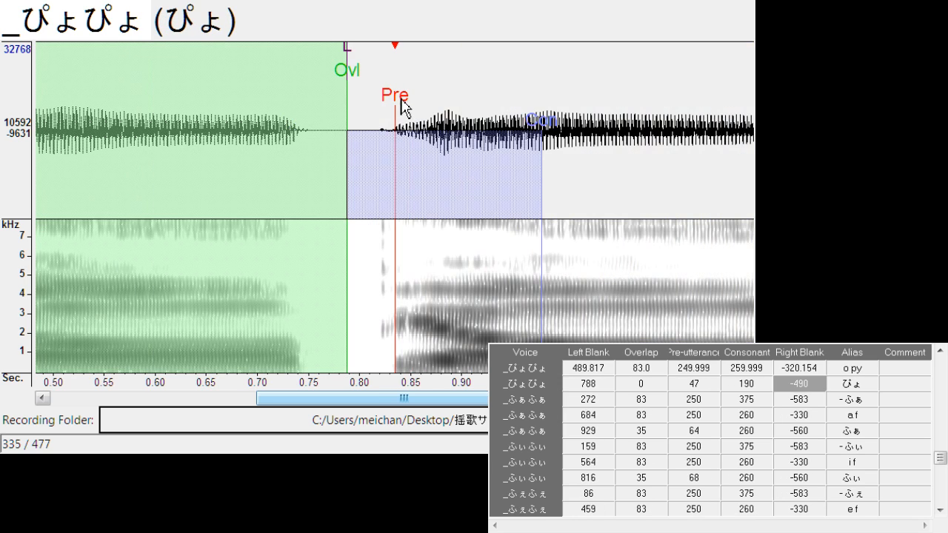
drag(401, 106, 452, 102)
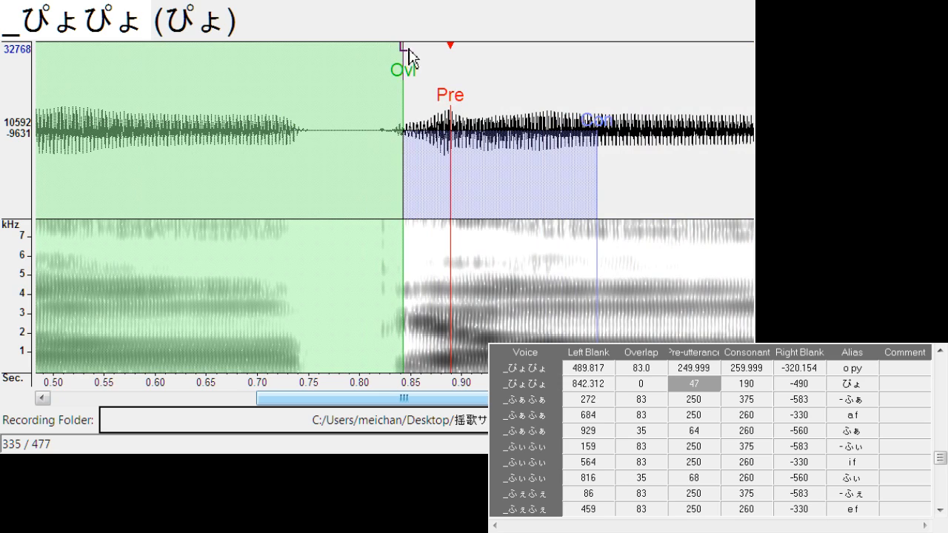
drag(409, 50, 311, 63)
mouse_move(402, 77)
mouse_down()
mouse_move(335, 90)
mouse_move(440, 93)
mouse_up()
key(space)
Shift "- ふぁ" to left blank about 314.3, and align "a f" at left blank about 651.5, consonant about 286.6 and right blank about -338.5
key(Down)
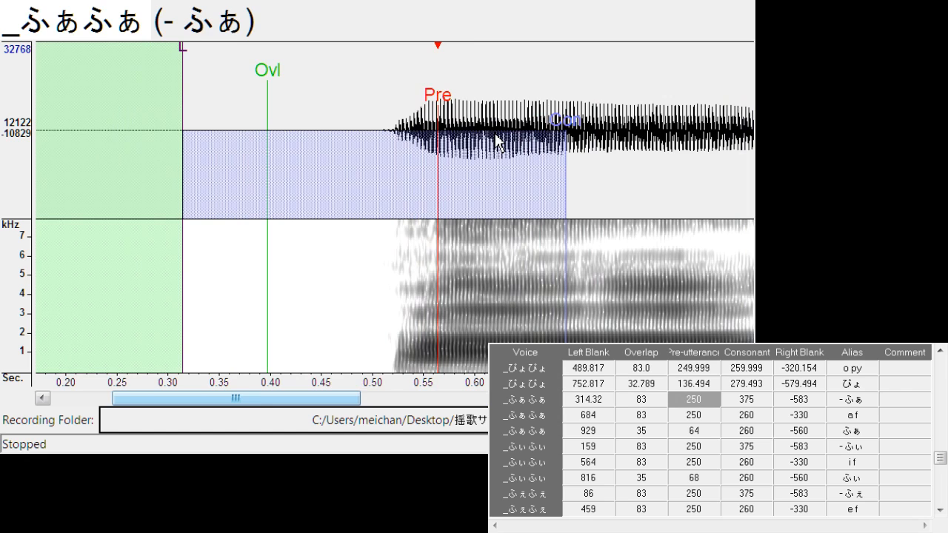
key(Down)
mouse_move(406, 118)
mouse_down()
mouse_move(370, 121)
mouse_move(401, 137)
mouse_up()
drag(446, 52, 454, 53)
Align "ふぁ" with left blank about 942.7 and overlap about 18.2, and shift "- ふぃ" to left blank about 167.1
key(Down)
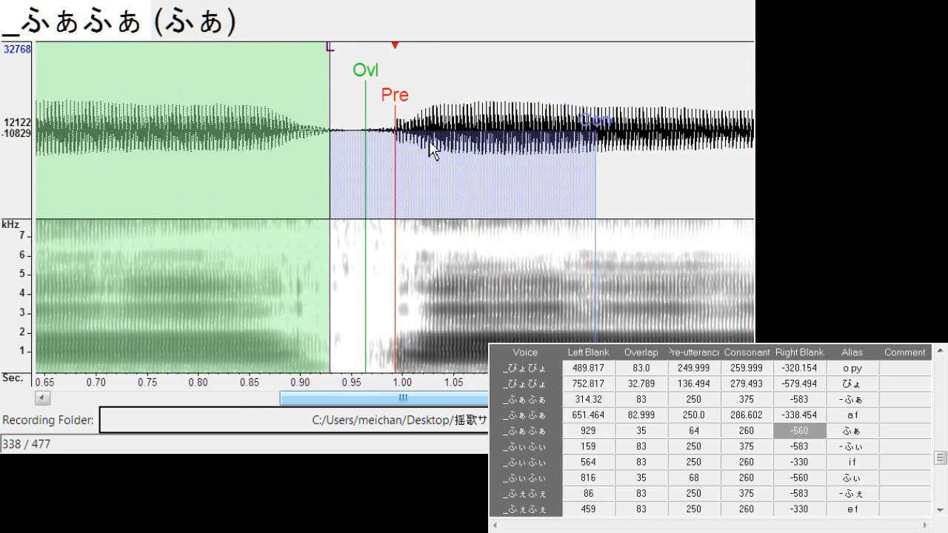
mouse_move(398, 104)
mouse_down()
mouse_move(412, 104)
mouse_move(365, 93)
mouse_move(406, 93)
mouse_move(396, 106)
mouse_up()
key(Down)
key(Down)
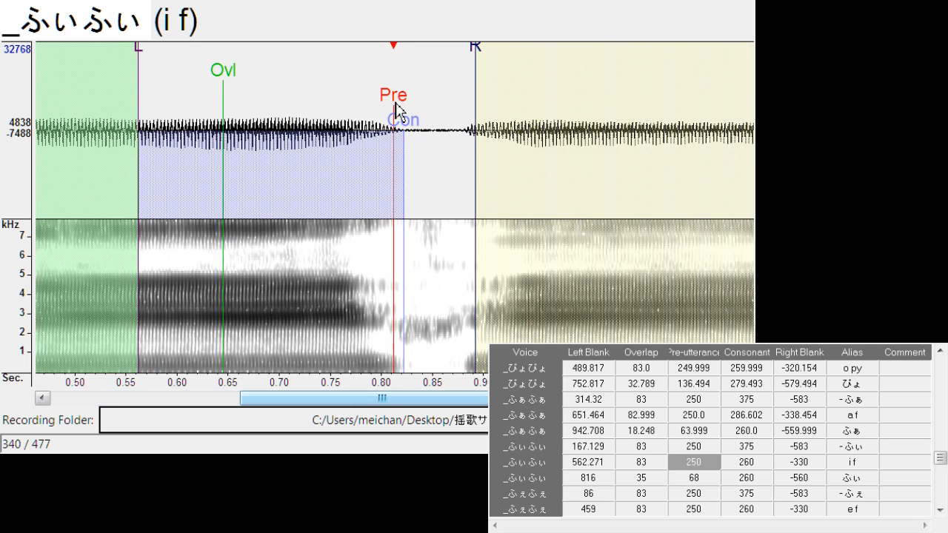
Align "i f" with left blank about 562.3 and right blank about -312.5, and open the "ふぃ" entry
drag(485, 55, 459, 66)
key(Down)
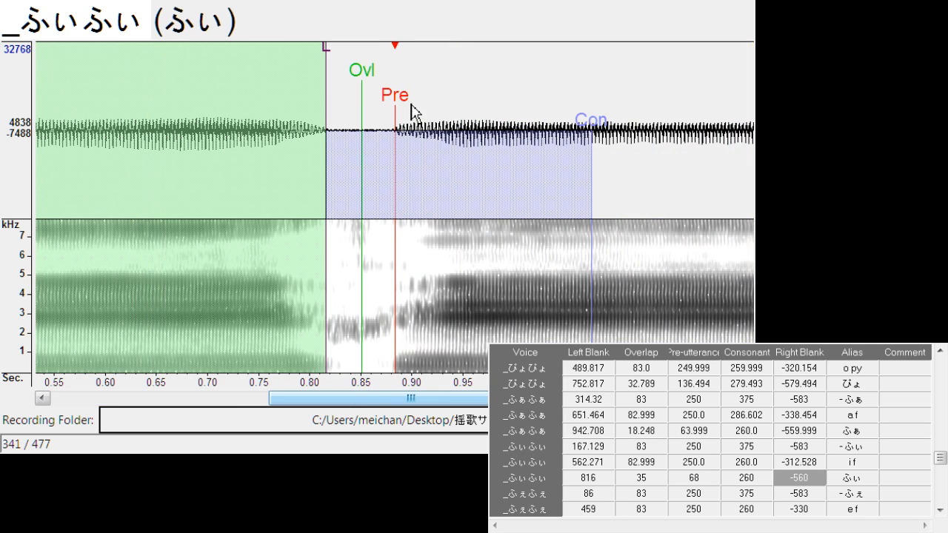
Shift "ふぃ" to left blank about 835.8, adjust its overlap, and align "e f" with left blank about 453.2 and consonant about 269.1
drag(406, 111, 421, 114)
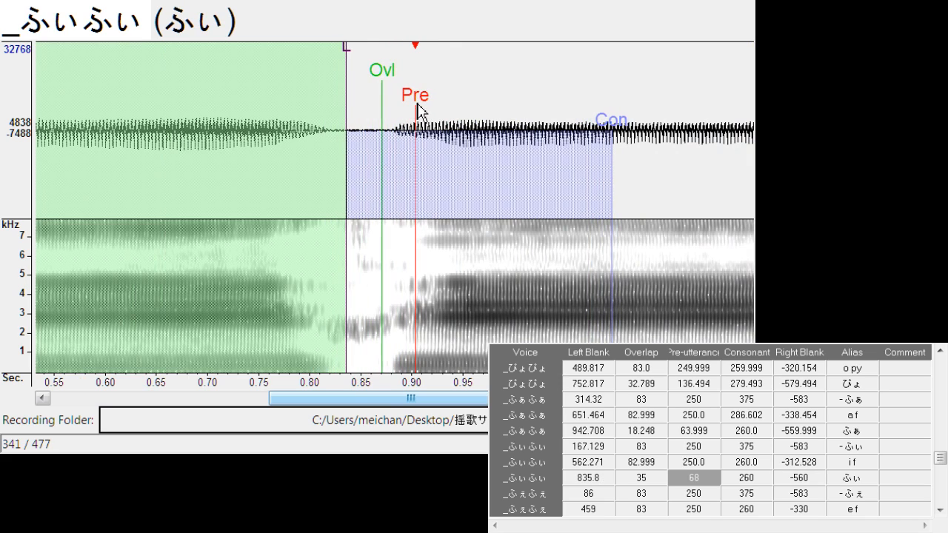
mouse_move(381, 71)
mouse_down()
mouse_move(360, 71)
mouse_move(399, 99)
mouse_move(393, 113)
mouse_move(408, 154)
mouse_up()
key(Down)
key(Down)
key(Down)
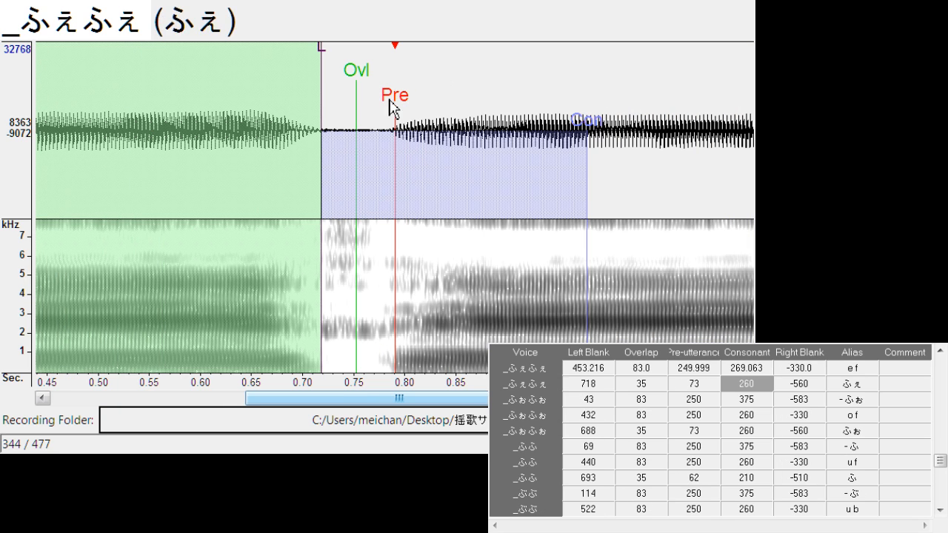
Shift "ふぇ" to left blank about 721.0 and "- ふぉ" to left blank about 66.5
drag(391, 108, 401, 99)
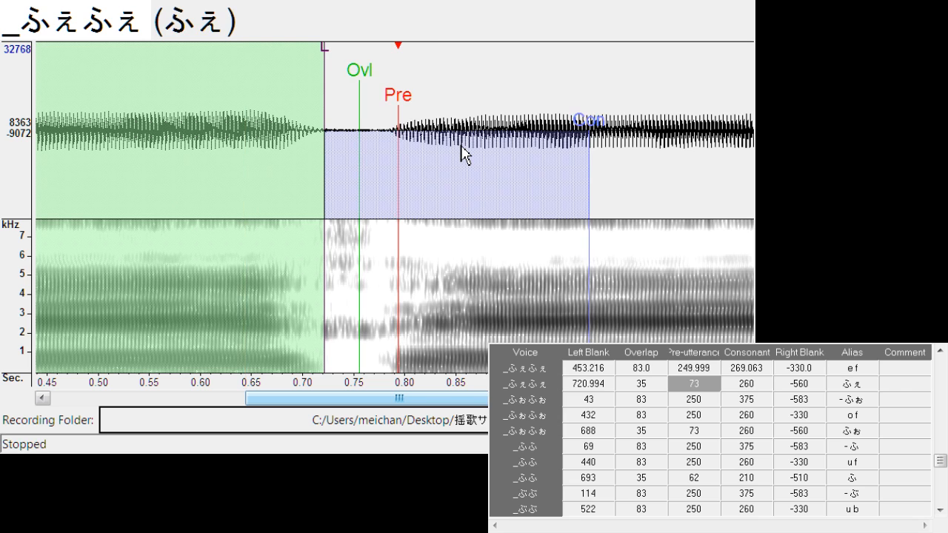
key(Down)
drag(350, 107, 373, 108)
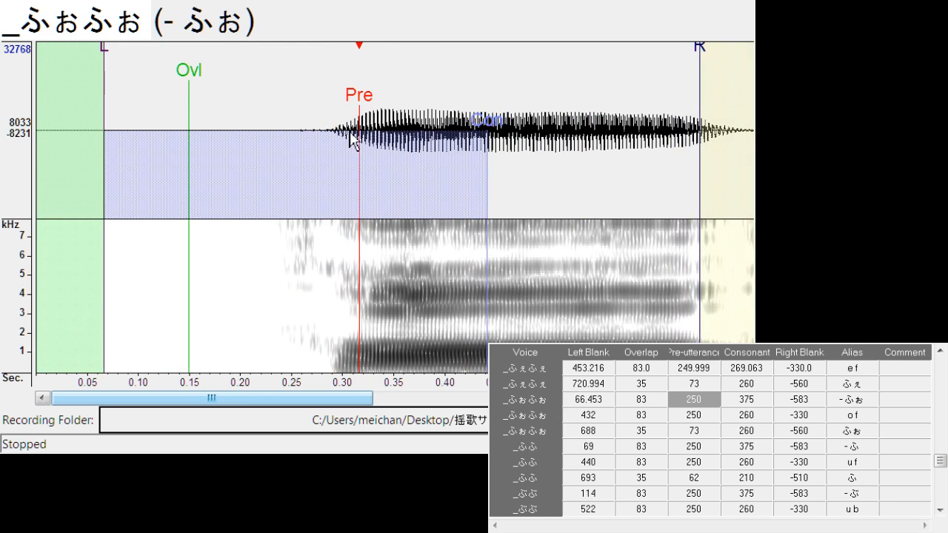
Align "o f" with left blank about 422.0 and consonant about 274.4, and shift "ふぉ" to left blank about 692.8
key(Down)
mouse_move(397, 115)
mouse_down()
mouse_move(391, 121)
mouse_move(413, 138)
mouse_move(408, 108)
mouse_up()
key(Down)
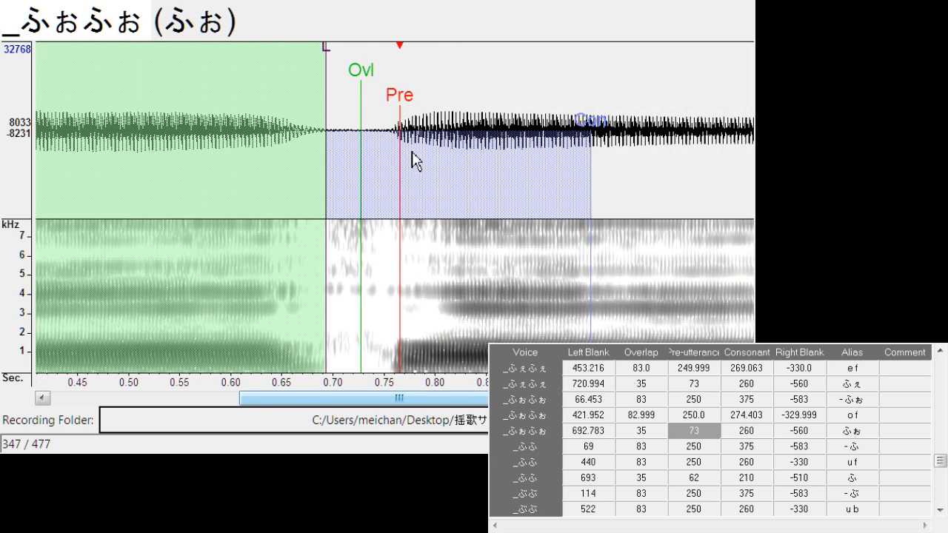
Shift "- ふ" to left blank about 73.3, and align "u f" with left blank about 438.7 and right blank about -309.5
key(Down)
drag(366, 101, 395, 110)
key(Down)
drag(471, 52, 454, 82)
Align "ふ" with left blank about 706.3, overlap about 24.4 and pre-utterance about 70.2
key(Down)
mouse_move(413, 108)
mouse_down()
mouse_move(404, 108)
mouse_move(465, 141)
mouse_up()
drag(402, 94, 419, 99)
mouse_move(355, 68)
mouse_down()
mouse_move(345, 67)
mouse_move(409, 98)
mouse_move(392, 126)
mouse_up()
Shift "- ぶ" to left blank about 133.6, and align "u b" with left blank about 523.4 and right blank about -298.0
key(Down)
key(Down)
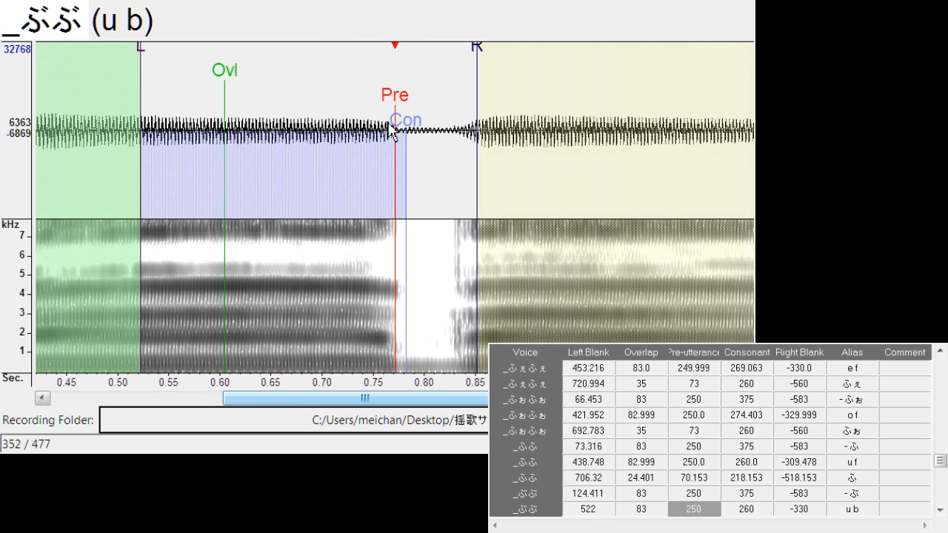
key(Up)
drag(403, 95, 412, 100)
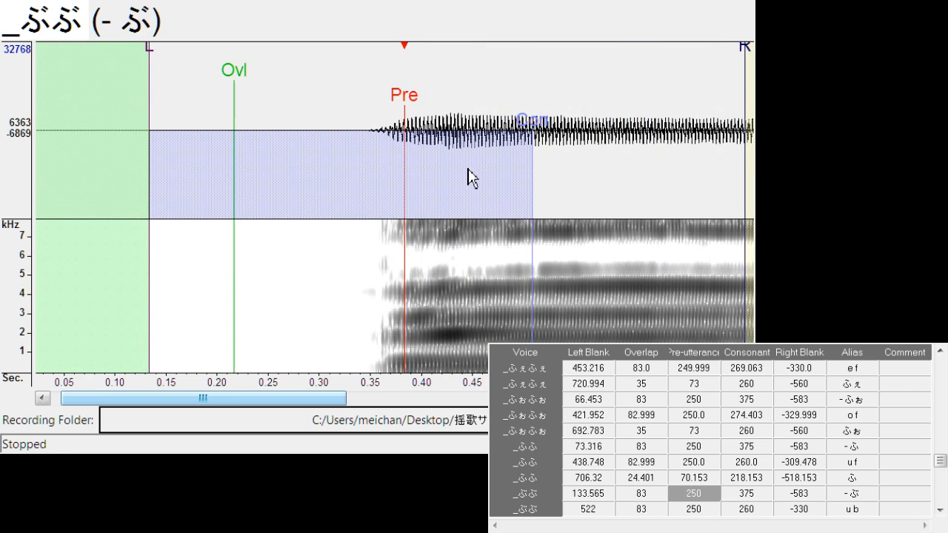
key(Down)
drag(404, 111, 400, 104)
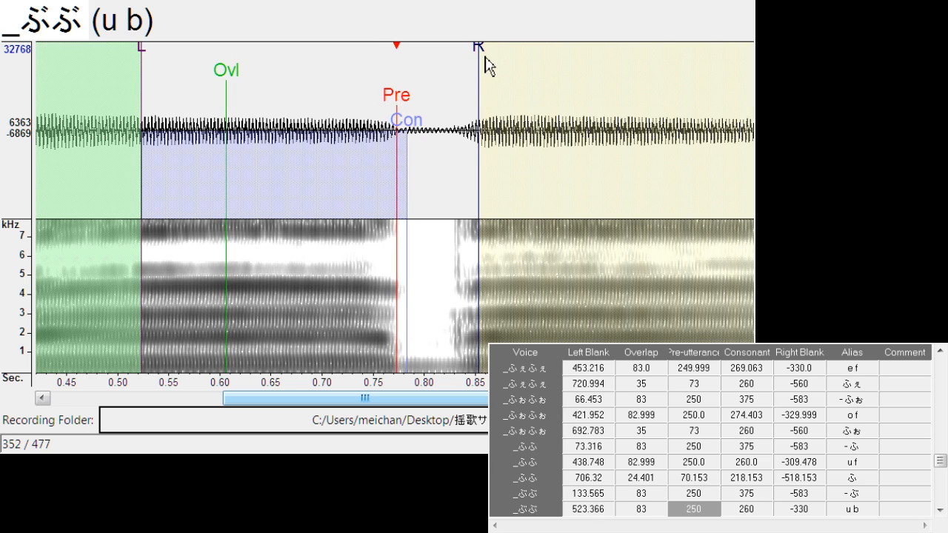
mouse_move(485, 57)
mouse_down()
mouse_move(446, 81)
mouse_move(442, 170)
mouse_up()
Align "ぶ" with left blank about 790.9, overlap about 27.5 and pre-utterance about 64.1, and shift "- ぷ" to left blank about 93.1
key(Down)
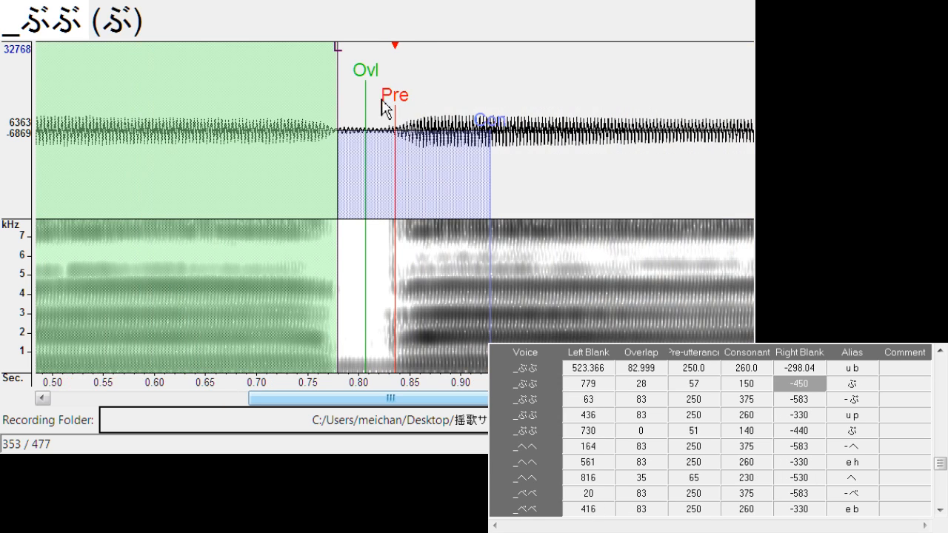
drag(393, 104, 414, 97)
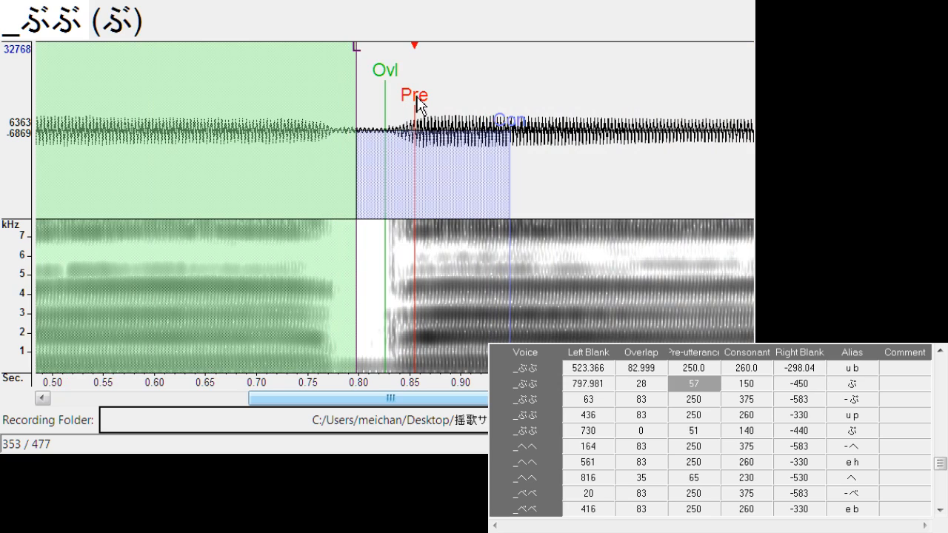
mouse_move(359, 52)
mouse_down()
mouse_move(351, 68)
mouse_move(381, 84)
mouse_move(389, 111)
mouse_up()
key(Down)
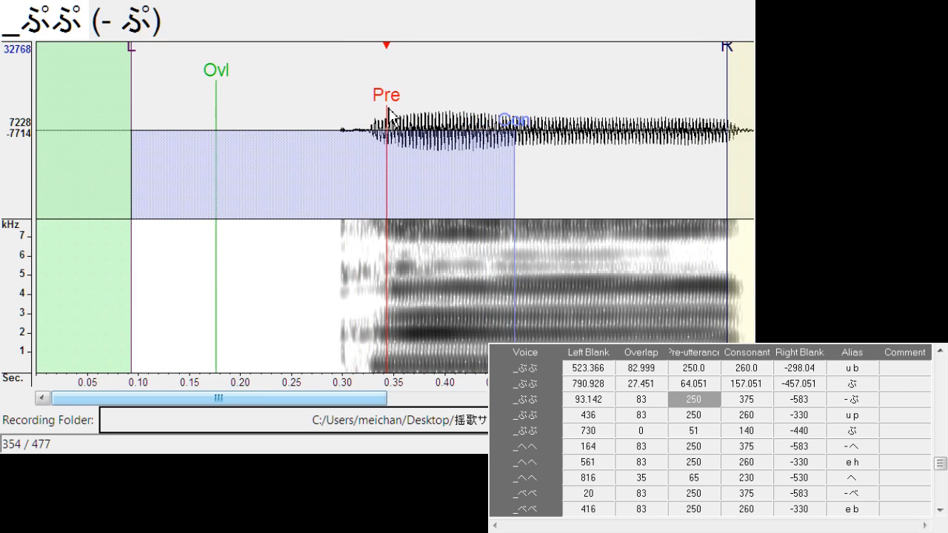
Align "u p" with left blank about 440.3 and right blank about -314.8, and "ぷ" with left blank about 709.4 and overlap about 32.9
key(Down)
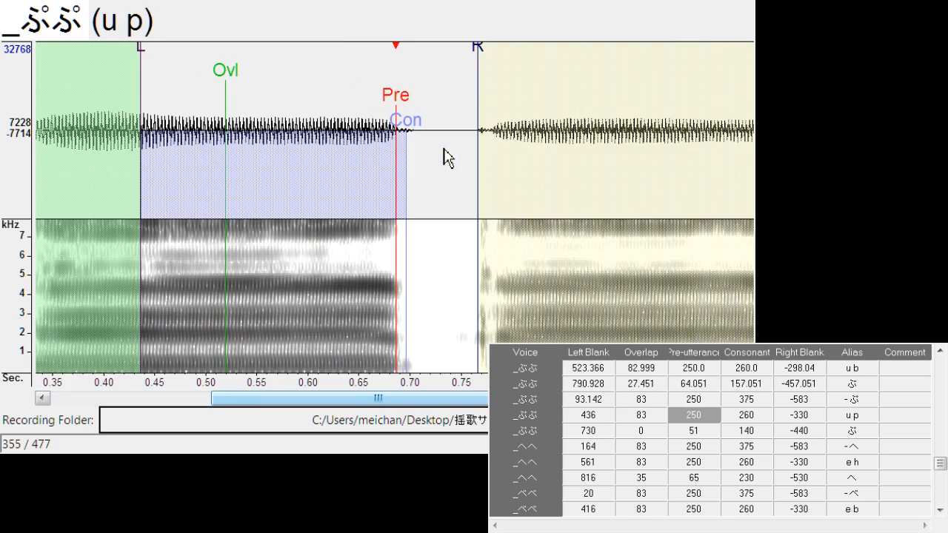
drag(408, 113, 401, 108)
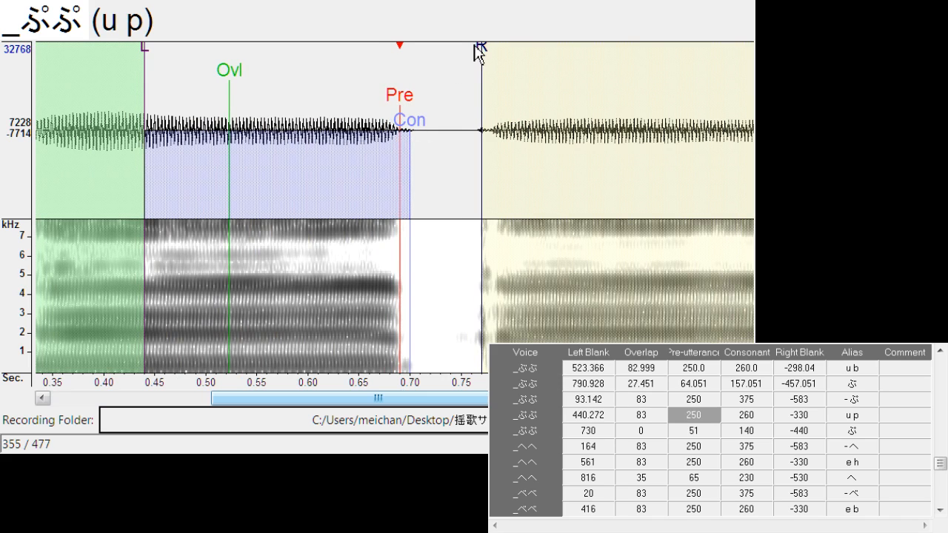
drag(478, 54, 466, 88)
key(Down)
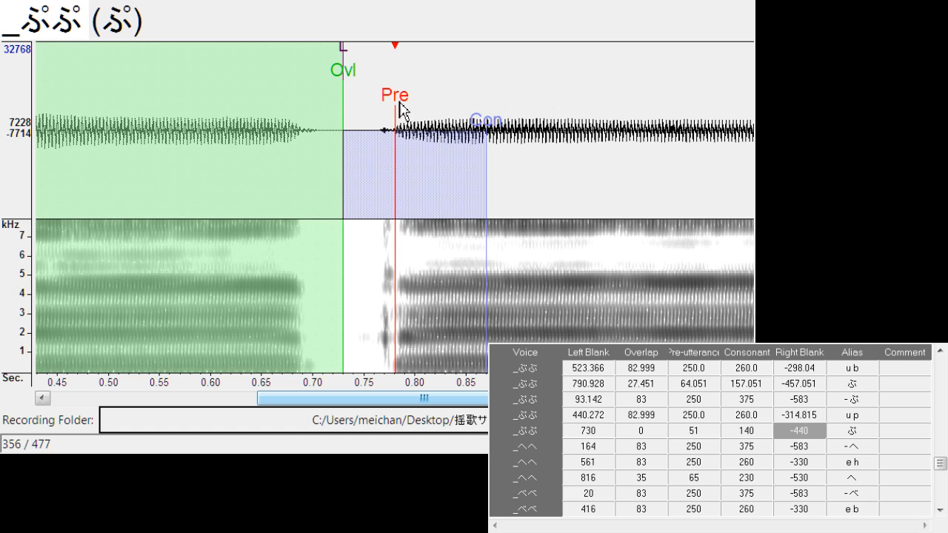
drag(400, 111, 410, 104)
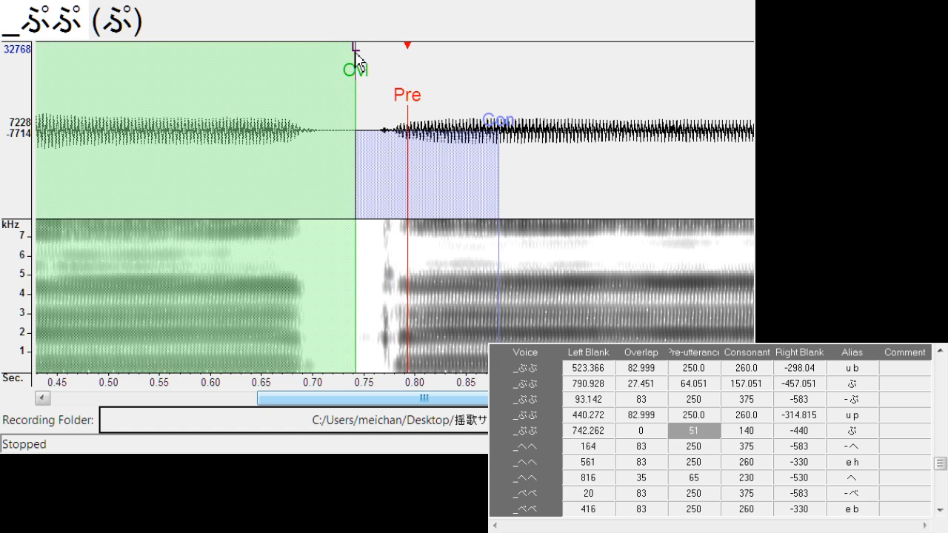
drag(356, 55, 327, 91)
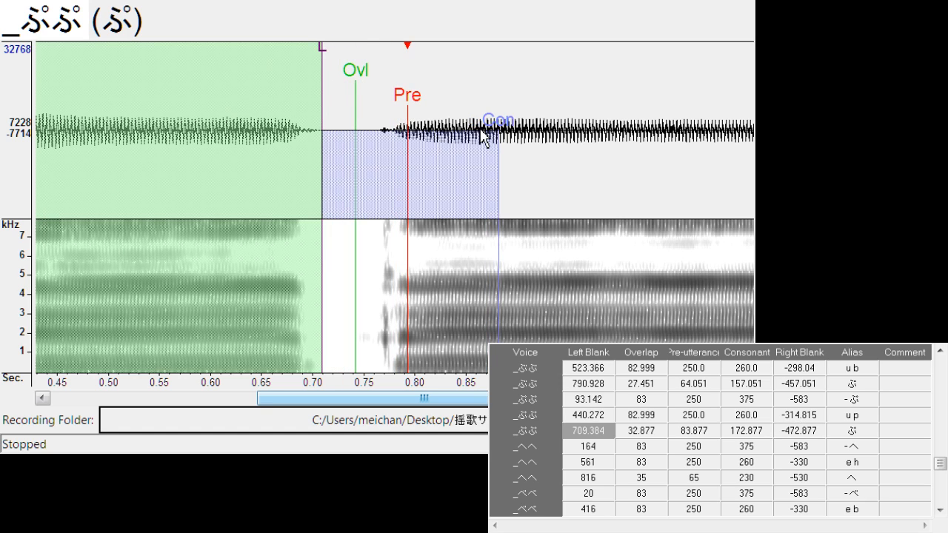
Shift "- へ" to left blank about 194.6, and align "e h" with left blank about 556.9, consonant about 269.8 and right blank about -321.7
key(Down)
drag(396, 102, 427, 104)
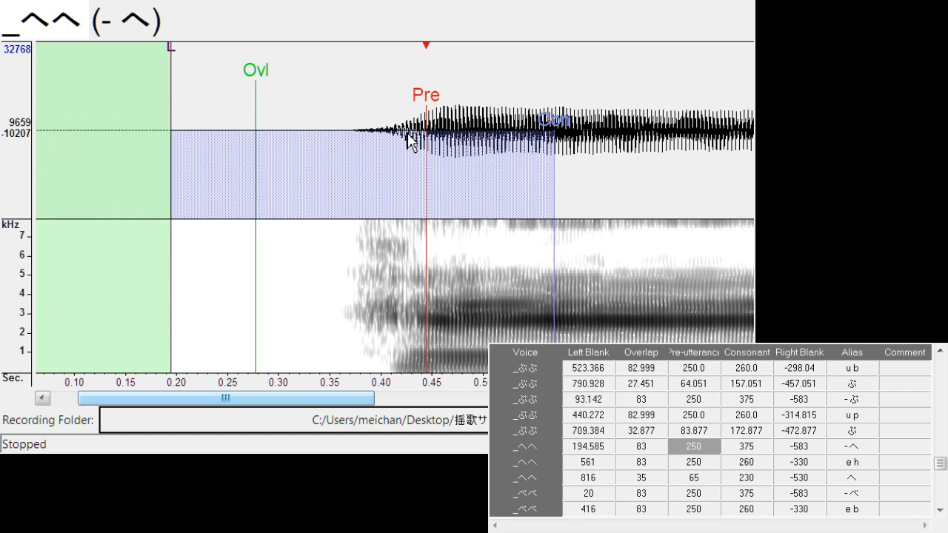
key(Down)
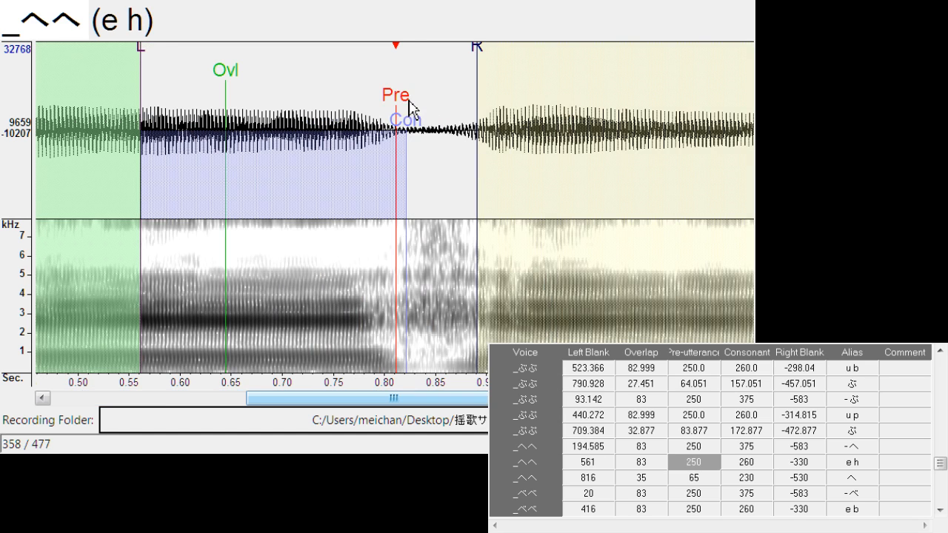
drag(409, 103, 393, 111)
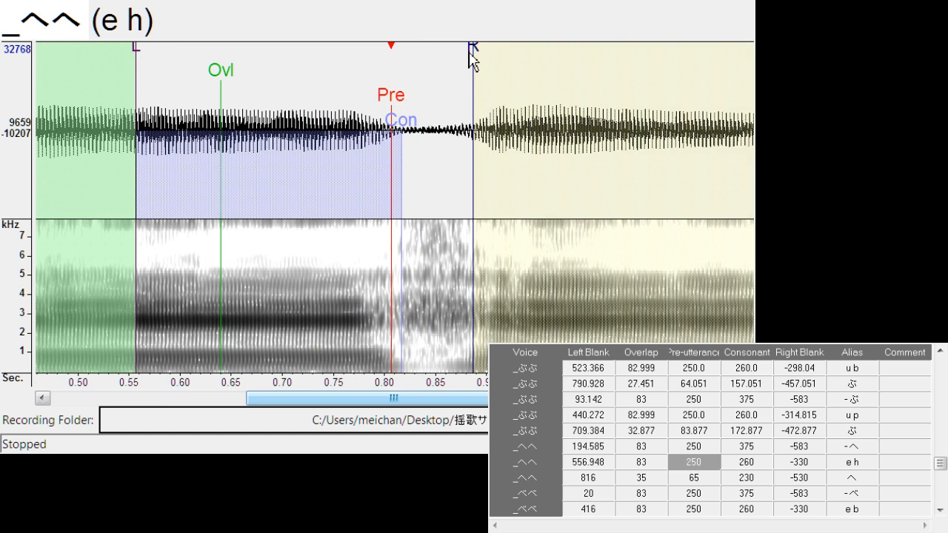
drag(471, 50, 464, 53)
mouse_move(408, 135)
mouse_down()
mouse_move(437, 104)
mouse_move(423, 111)
mouse_up()
Align "へ" with left blank about 826.0, overlap about 25.2 and pre-utterance about 79.3, and shift "- べ" to left blank about 36.7
key(Down)
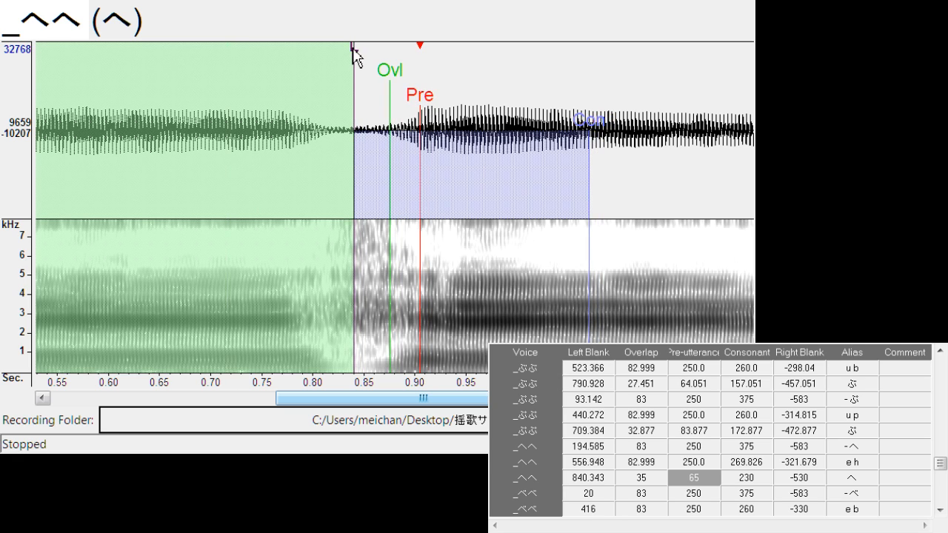
drag(354, 53, 339, 56)
drag(388, 74, 367, 93)
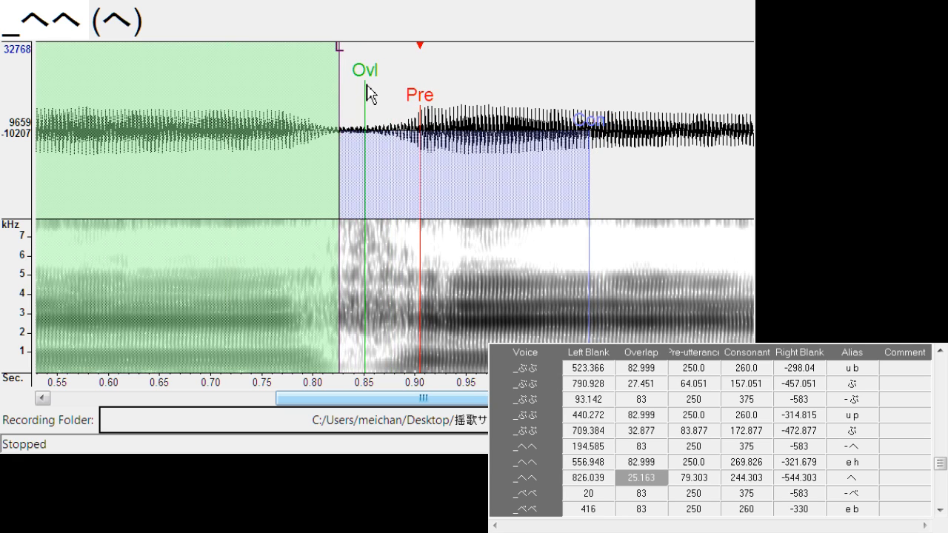
key(Down)
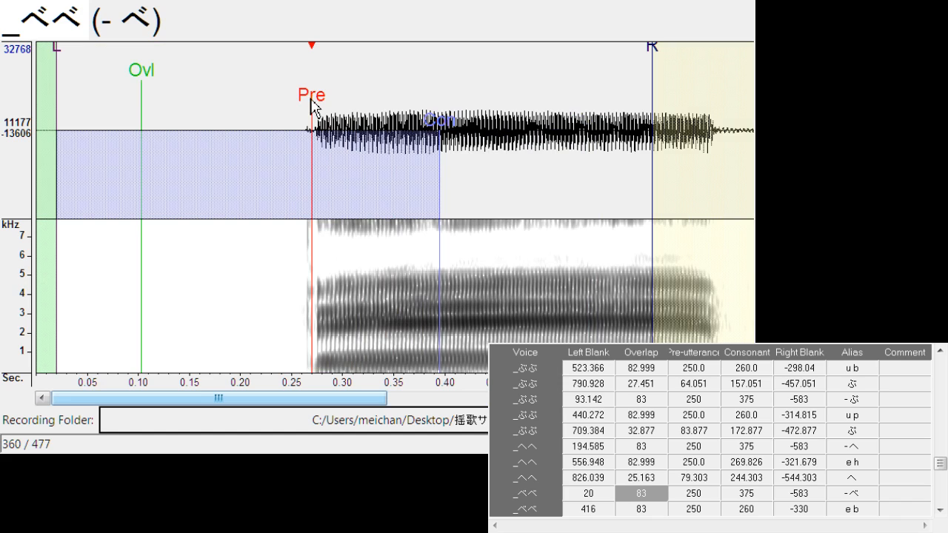
drag(318, 104, 332, 109)
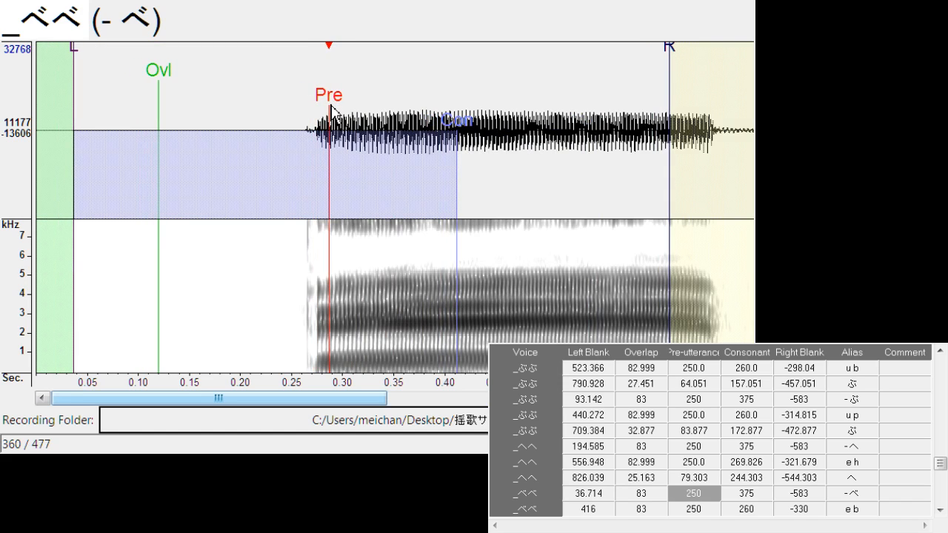
Align "e b" with left blank about 417.4 and right blank about -296.5, and "べ" with left blank about 677.3 and overlap about 21.4
key(Down)
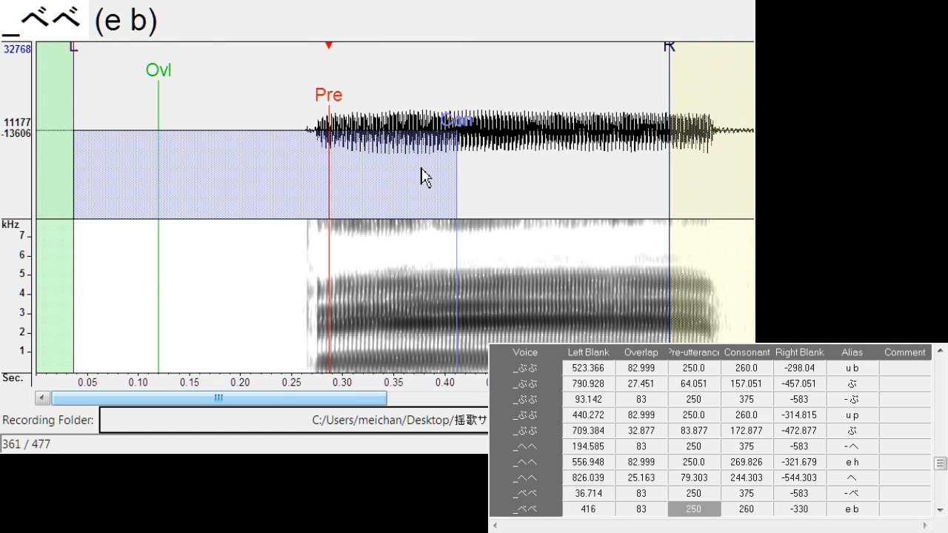
drag(402, 104, 400, 109)
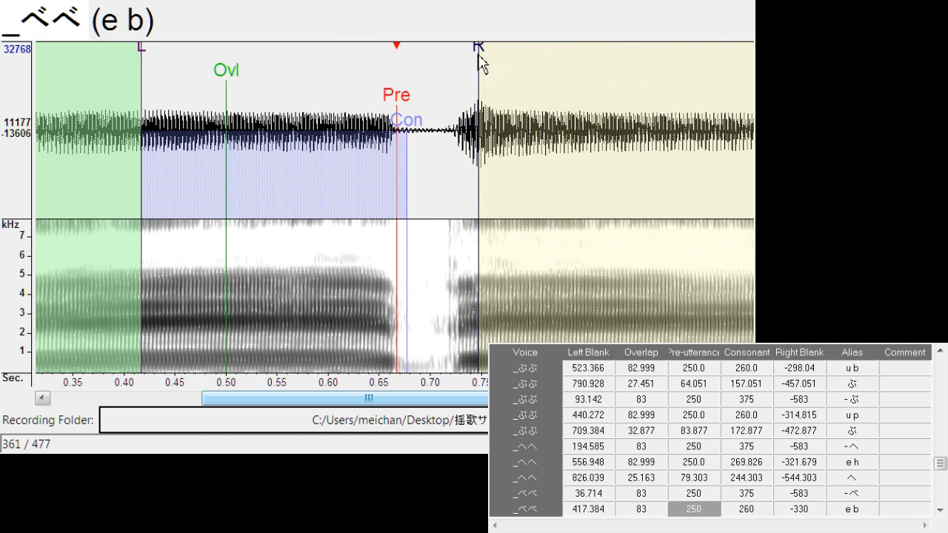
mouse_move(482, 64)
mouse_down()
mouse_move(405, 93)
mouse_move(420, 104)
mouse_up()
key(Down)
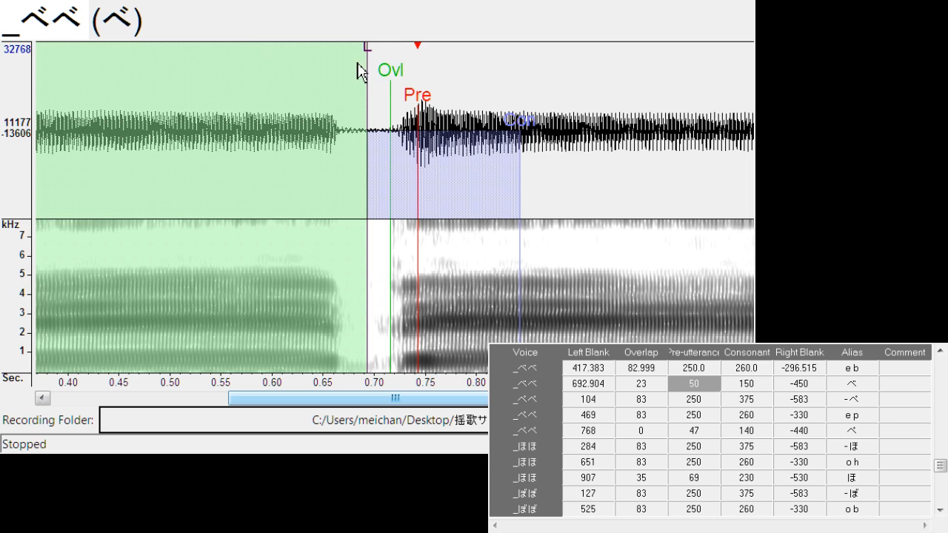
mouse_move(361, 69)
mouse_down()
mouse_move(350, 67)
mouse_move(417, 106)
mouse_up()
Shift "- ぺ" to left blank about 122.9, and align "e p" with left blank about 473.8 and right blank about -318.6
key(Down)
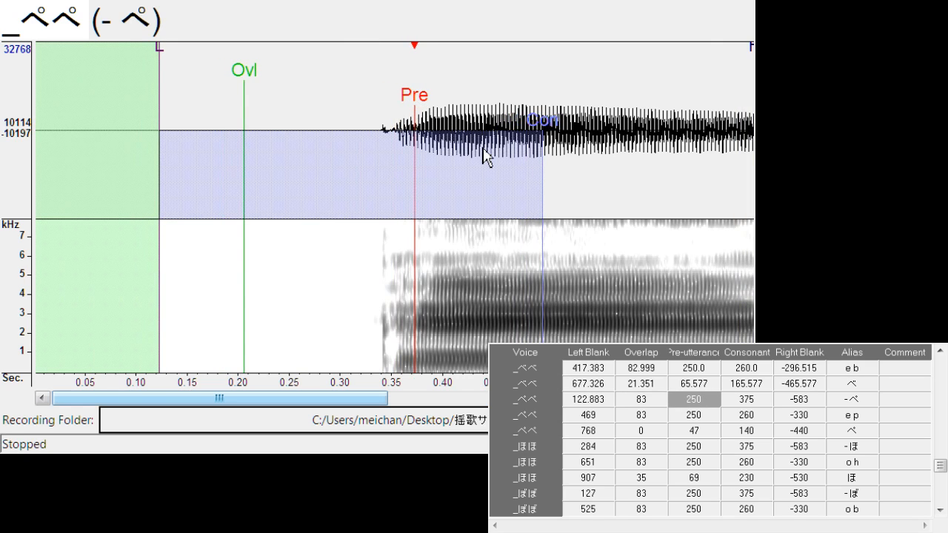
key(Down)
drag(402, 111, 407, 112)
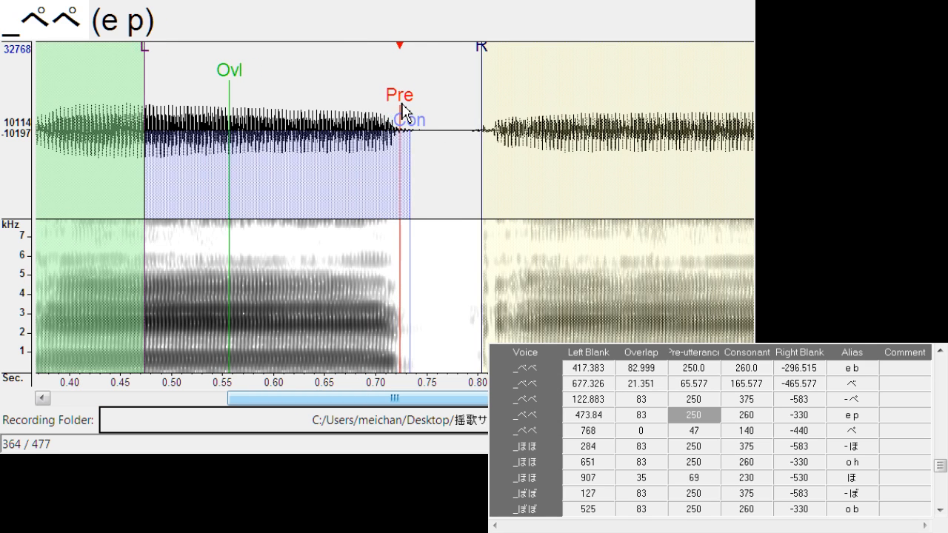
drag(486, 68, 473, 66)
Align "ぺ" with left blank about 741.4, overlap about 32.0 and pre-utterance about 93.8, and shift "- ほ" to left blank about 303.7
key(Down)
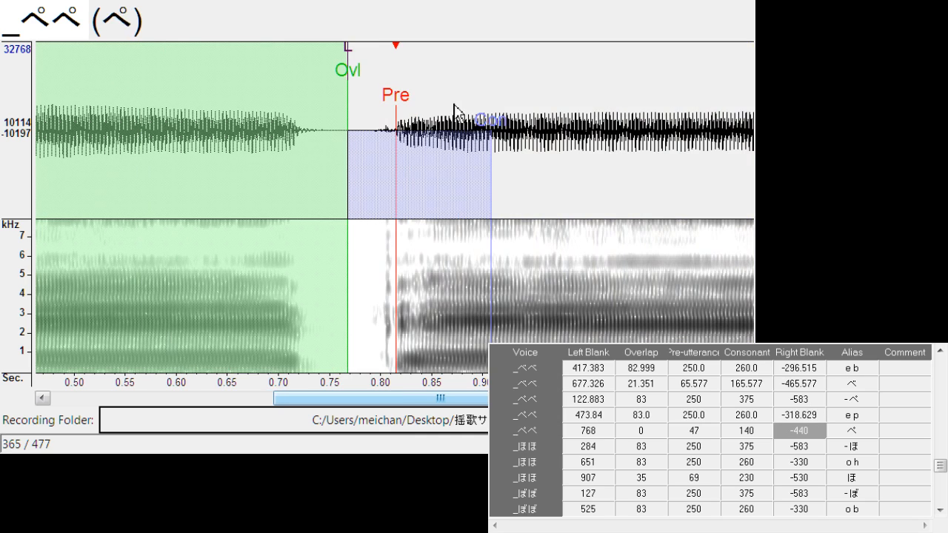
drag(398, 92, 418, 111)
mouse_move(370, 46)
mouse_down()
mouse_move(374, 61)
mouse_move(318, 80)
mouse_move(355, 84)
mouse_up()
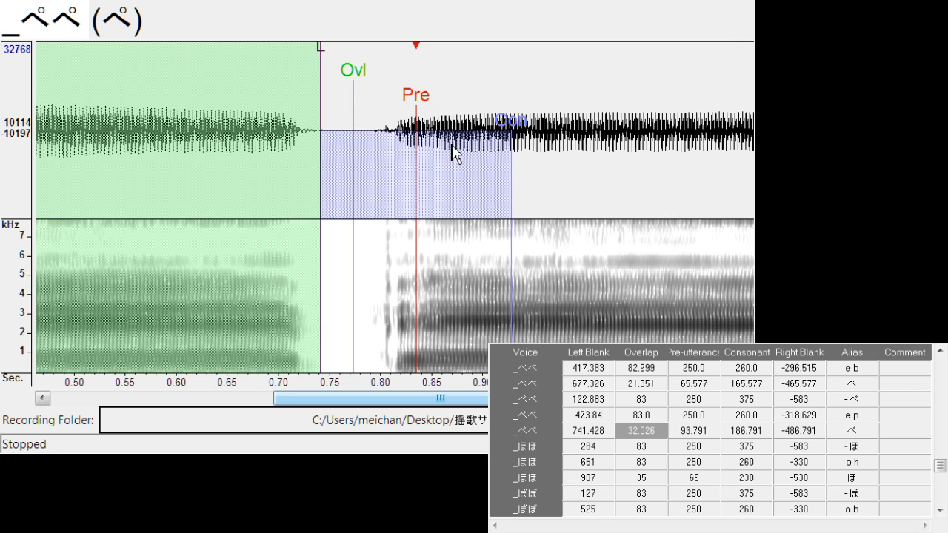
key(Down)
drag(404, 110, 424, 111)
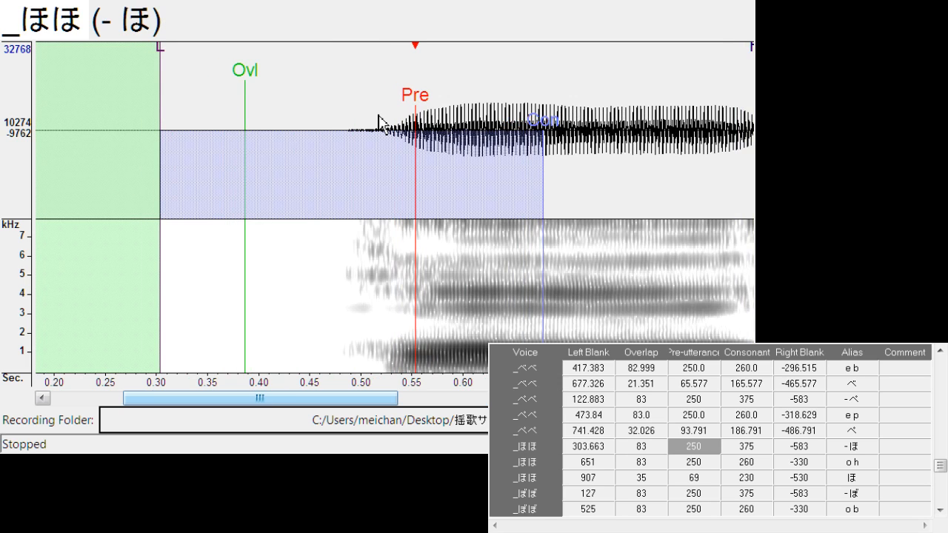
Align "o h" with left blank about 645.4, consonant about 269.8 and right blank about -321.7
key(Down)
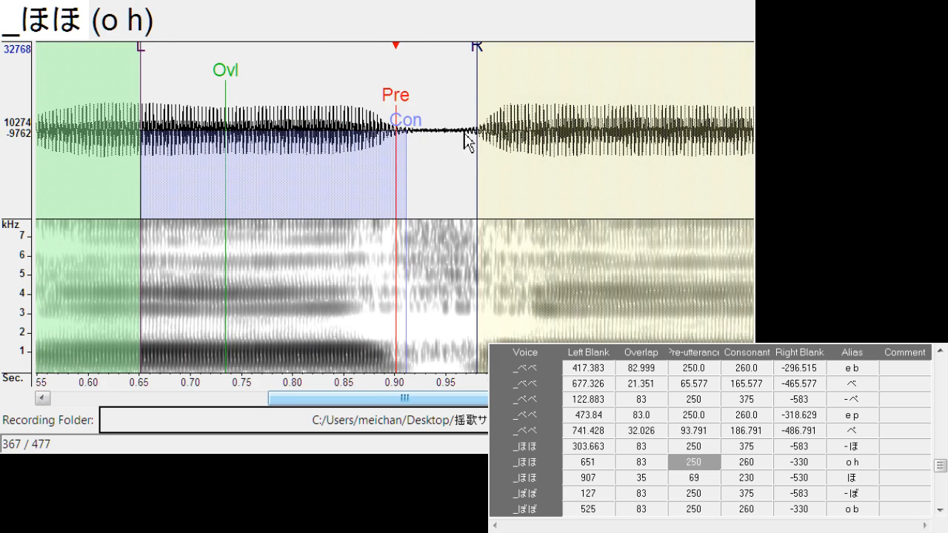
mouse_move(401, 109)
mouse_down()
mouse_move(392, 107)
mouse_move(411, 134)
mouse_up()
drag(472, 53, 464, 62)
scroll(460, 64, down, 1)
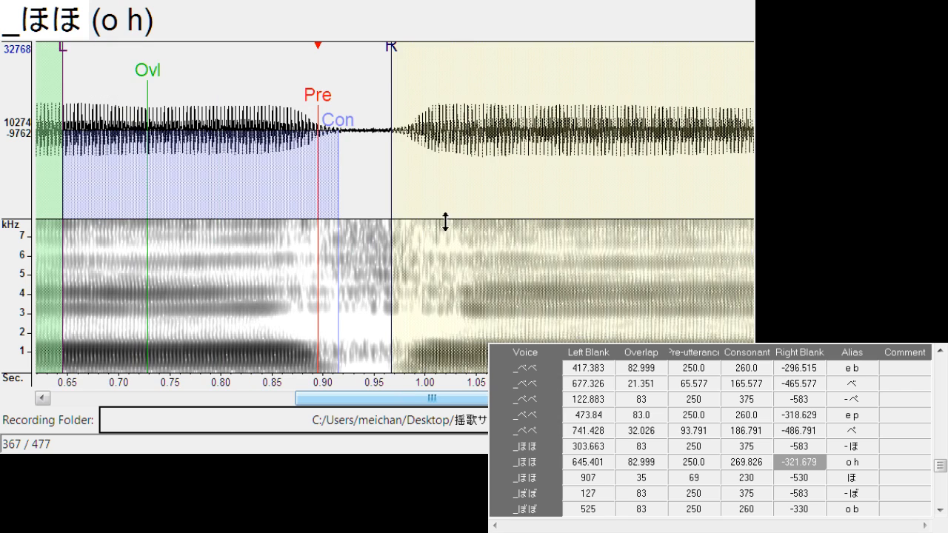
Align "ほ" with left blank about 912.2, overlap about 37.4 and pre-utterance about 86.2
key(Down)
mouse_move(395, 102)
mouse_down()
mouse_move(412, 95)
mouse_move(426, 105)
mouse_up()
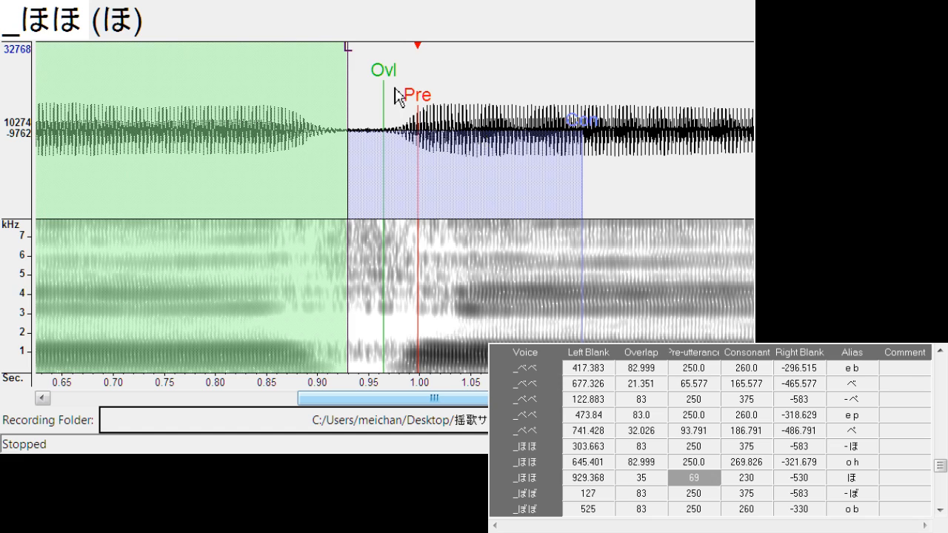
mouse_move(348, 54)
mouse_down()
mouse_move(330, 63)
mouse_move(368, 82)
mouse_up()
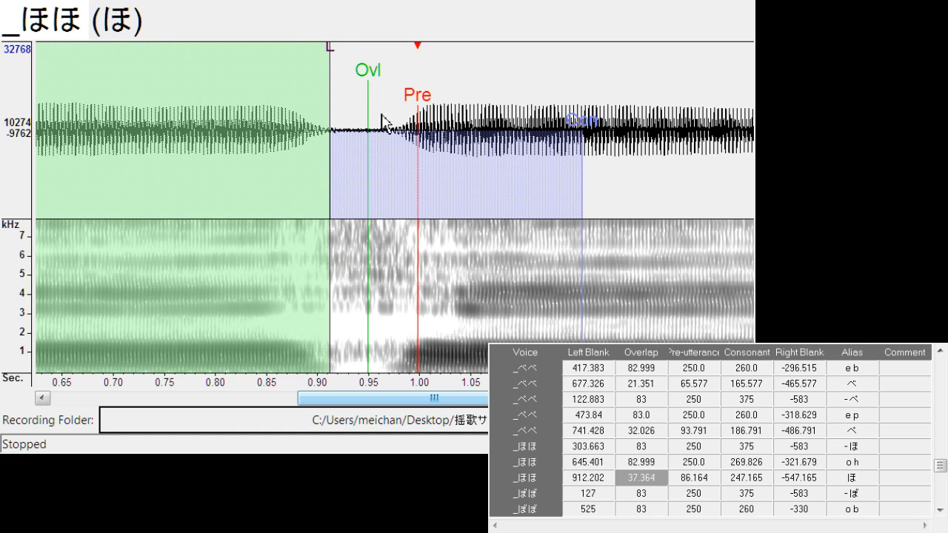
Shift "- ぼ" to left blank about 142.7, and align "o b" with left blank about 525.7 and right blank about -299.6
key(Down)
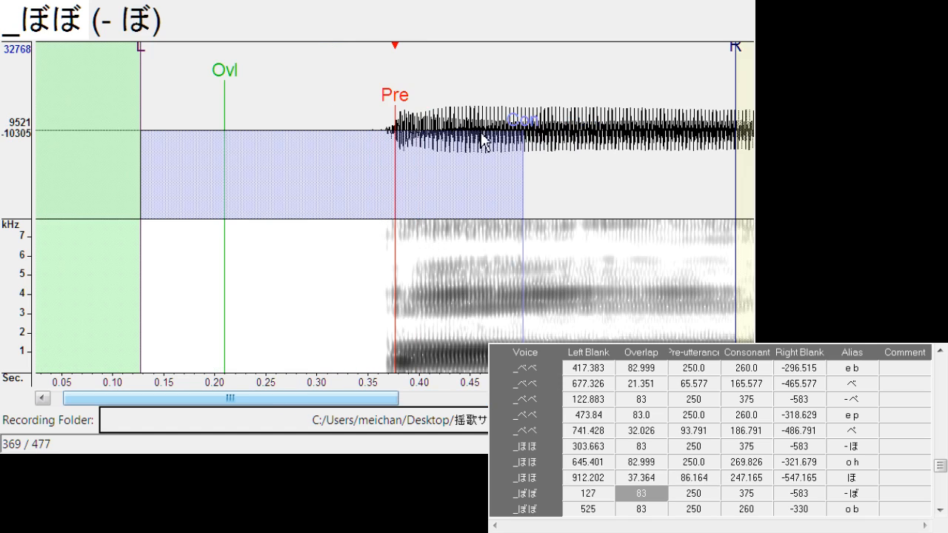
drag(399, 111, 417, 108)
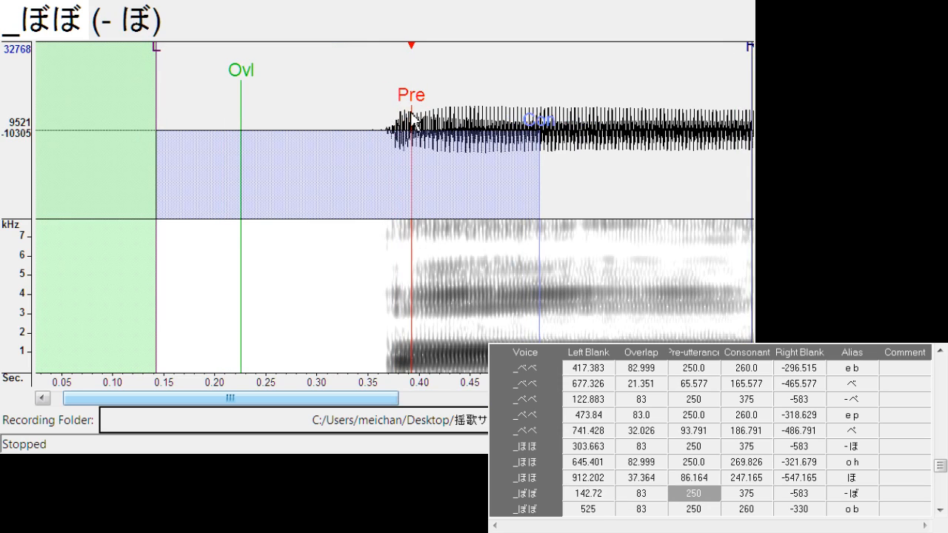
drag(380, 407, 428, 406)
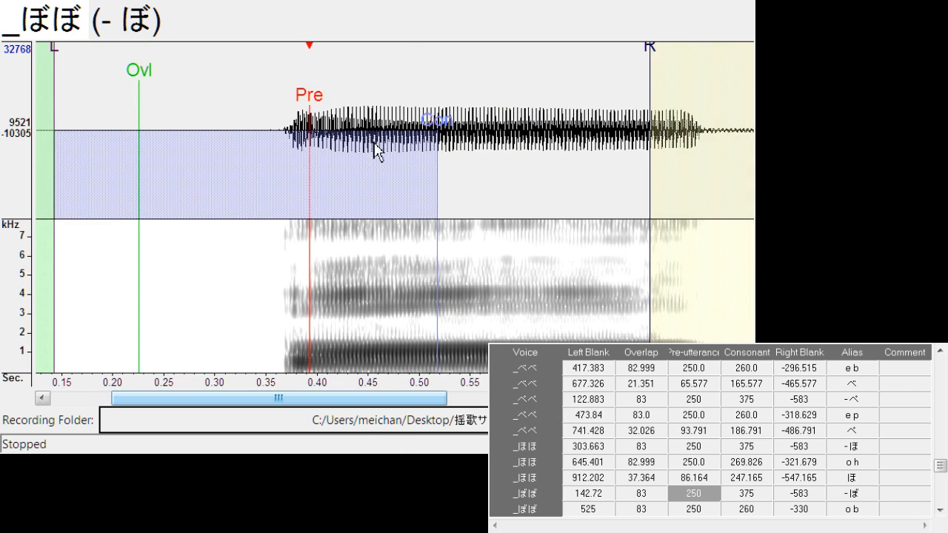
key(Down)
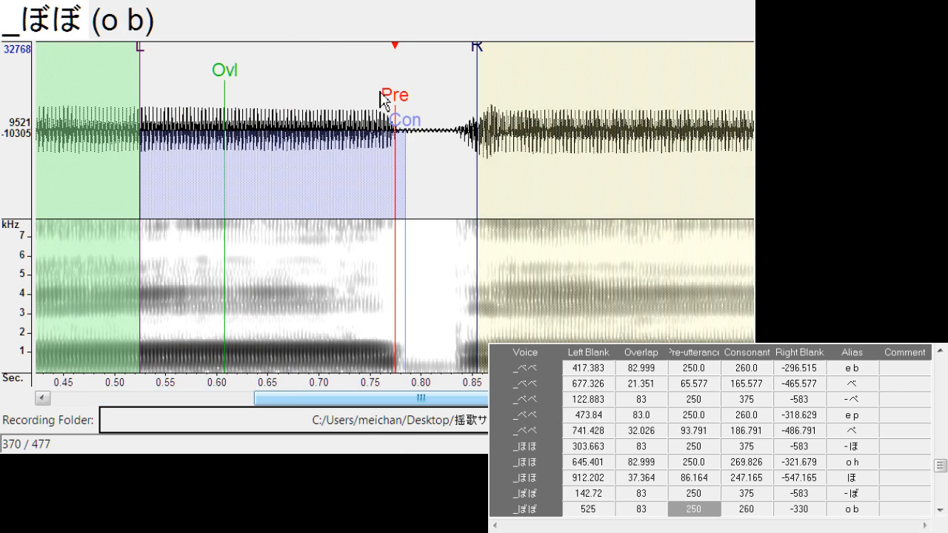
drag(399, 102, 398, 106)
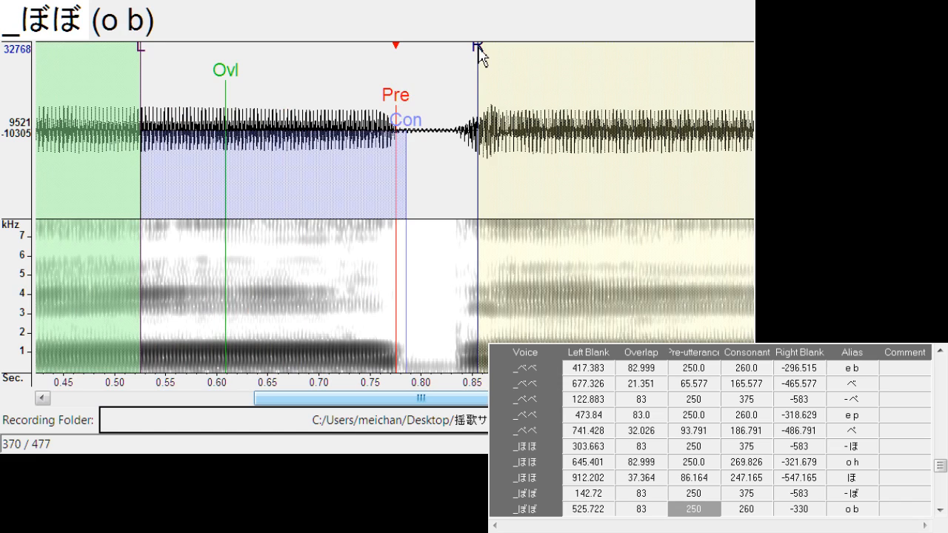
drag(479, 48, 449, 65)
Align "ぼ" with left blank about 785.7, overlap about 29.7 and pre-utterance about 85.4
key(Down)
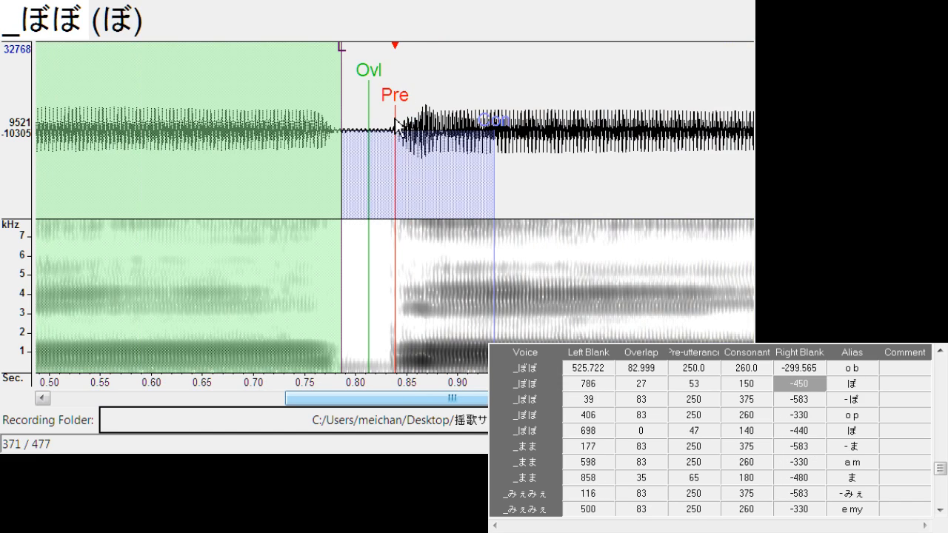
drag(396, 104, 428, 111)
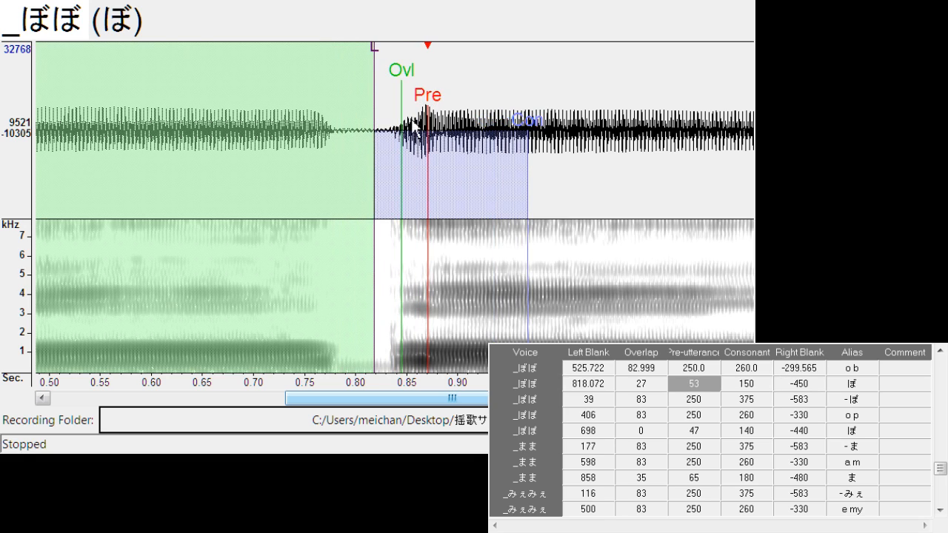
drag(376, 48, 341, 47)
mouse_move(400, 74)
mouse_down()
mouse_move(376, 94)
mouse_move(340, 104)
mouse_move(376, 106)
mouse_up()
Align "- ぽ" with left blank about 80.9 and right blank about -520.7, and "o p" with left blank about 405.8 and right blank about -314.1
key(Down)
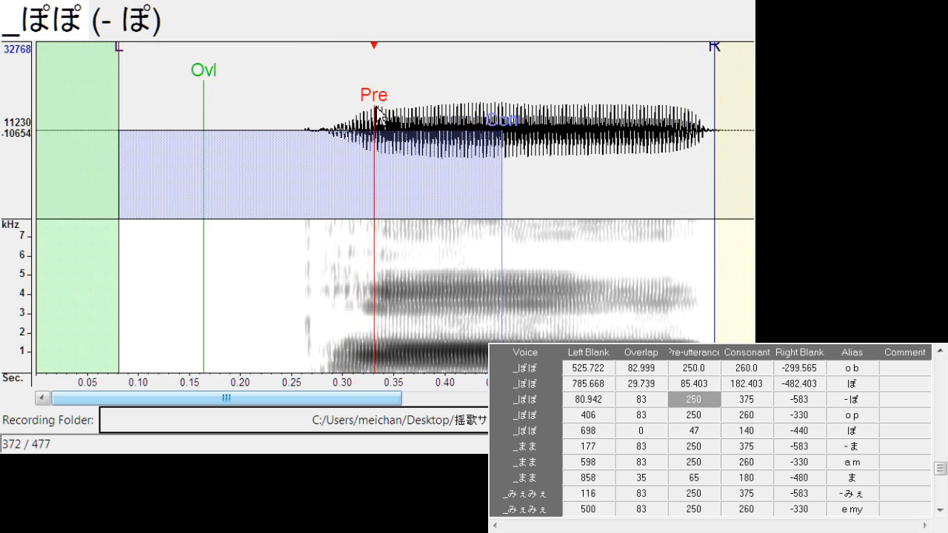
drag(715, 46, 653, 74)
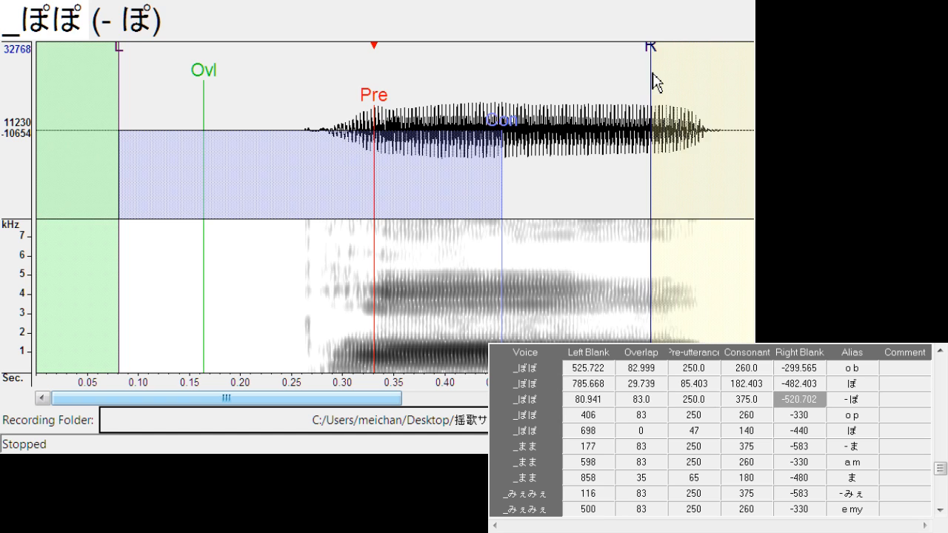
key(Down)
drag(394, 110, 395, 108)
drag(481, 59, 463, 77)
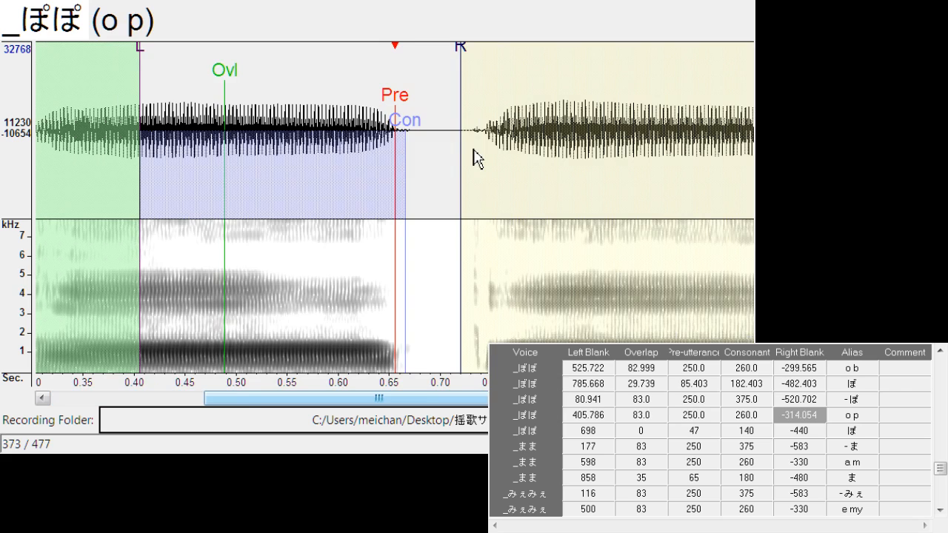
Align "ぽ" with left blank about 676.4, overlap about 29.0 and pre-utterance about 91.5
key(Down)
drag(395, 110, 422, 105)
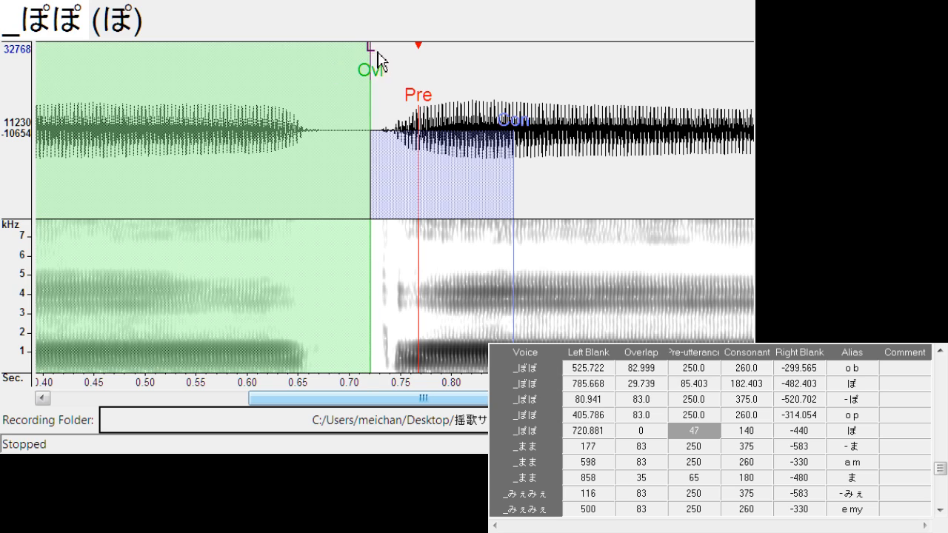
drag(379, 62, 358, 93)
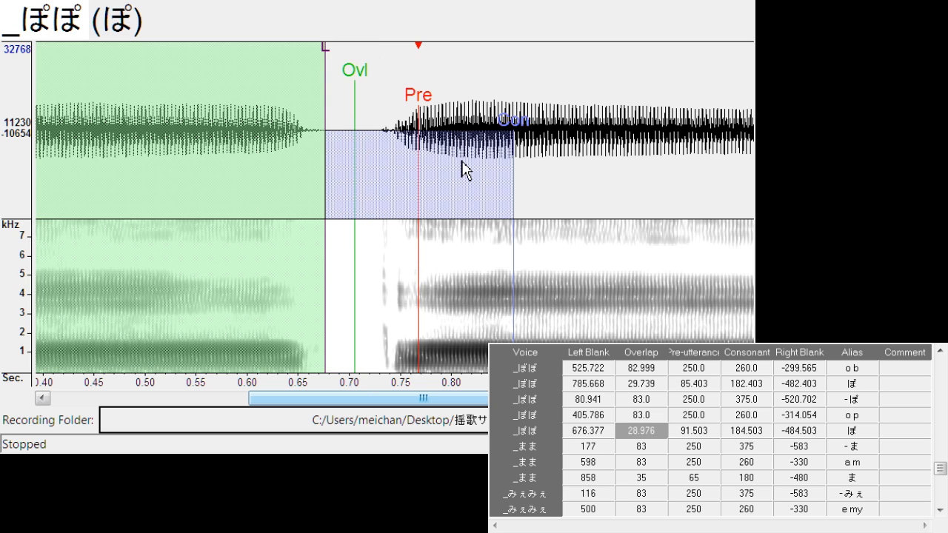
Shift "- ま" to left blank about 182.4, and align "a m" with left blank about 605.7 and right blank about -306.4
key(Down)
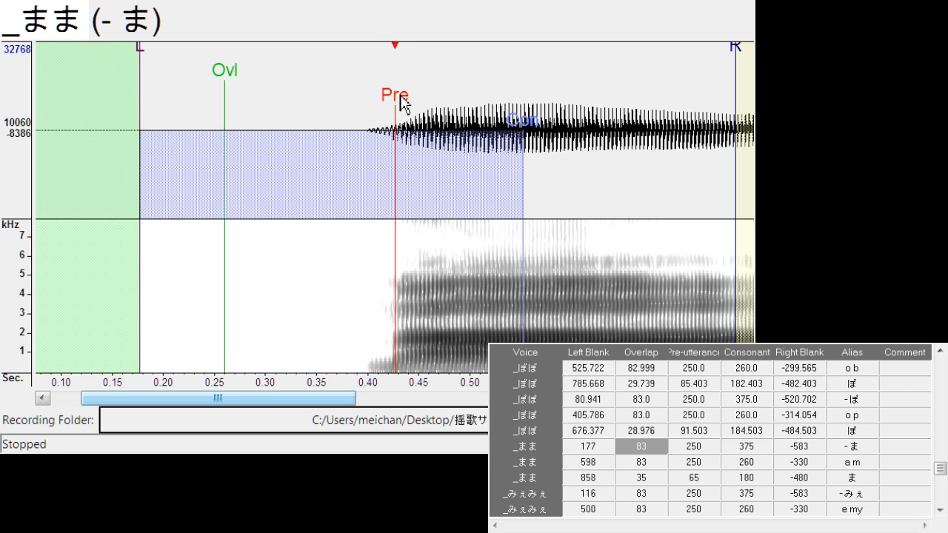
mouse_move(397, 102)
mouse_down()
mouse_move(403, 99)
mouse_move(406, 115)
mouse_up()
key(Down)
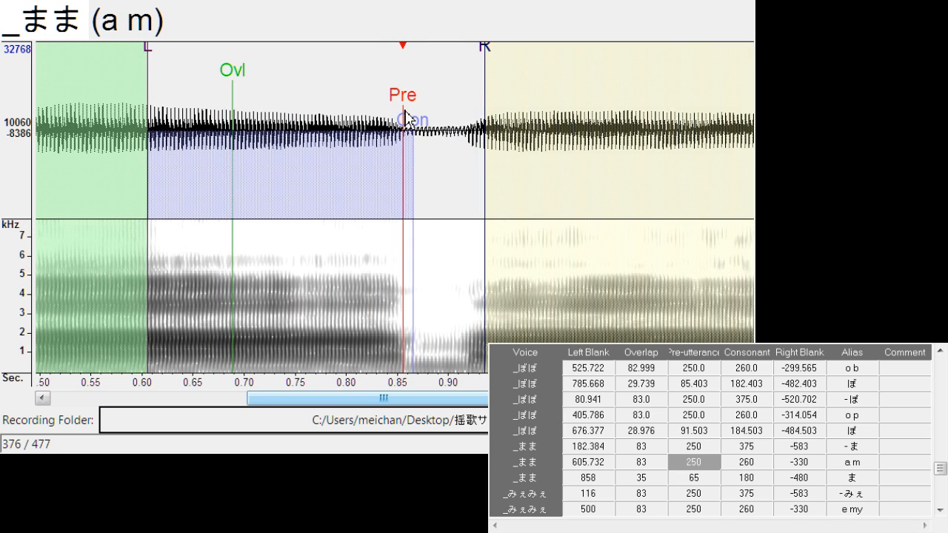
drag(501, 72, 461, 96)
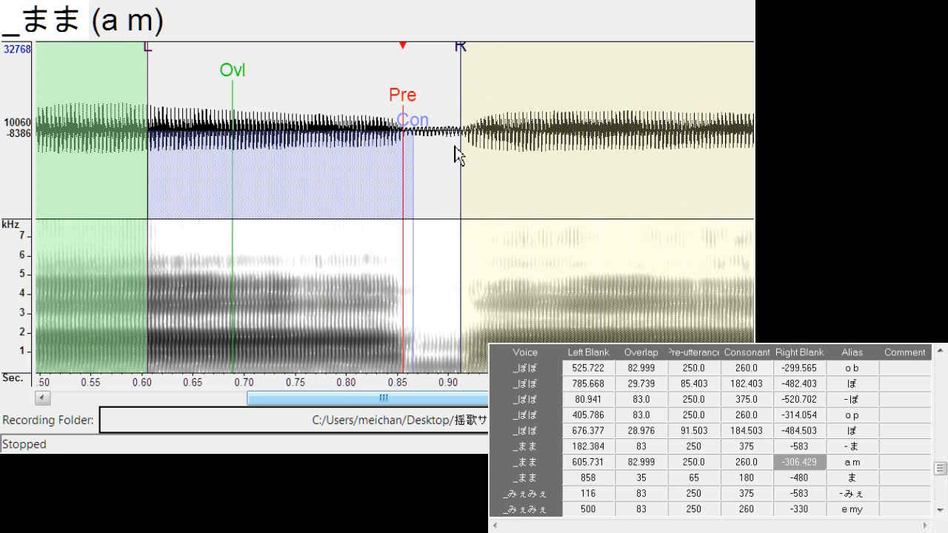
Shift "ま" to left blank about 858.6 and "- みぇ" to left blank about 148.8
key(Down)
drag(393, 111, 396, 103)
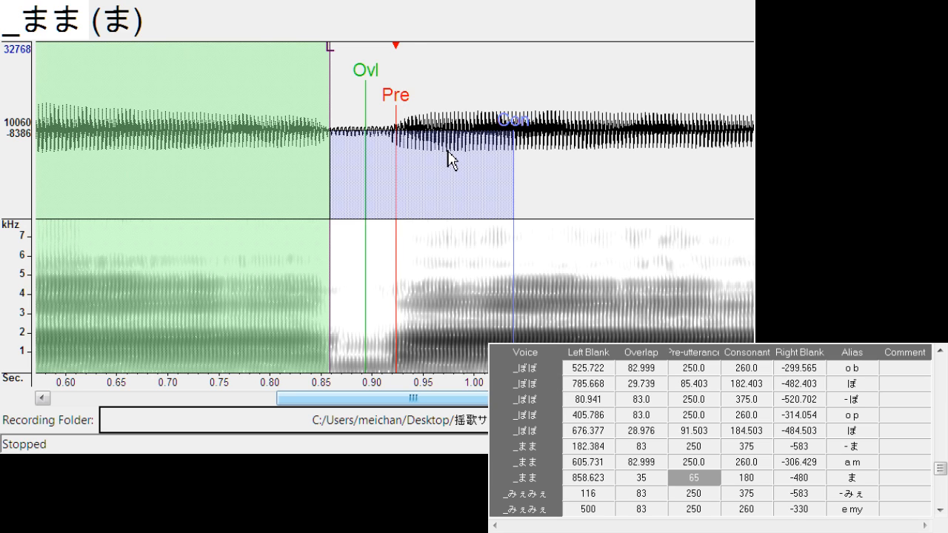
key(Down)
drag(409, 107, 442, 111)
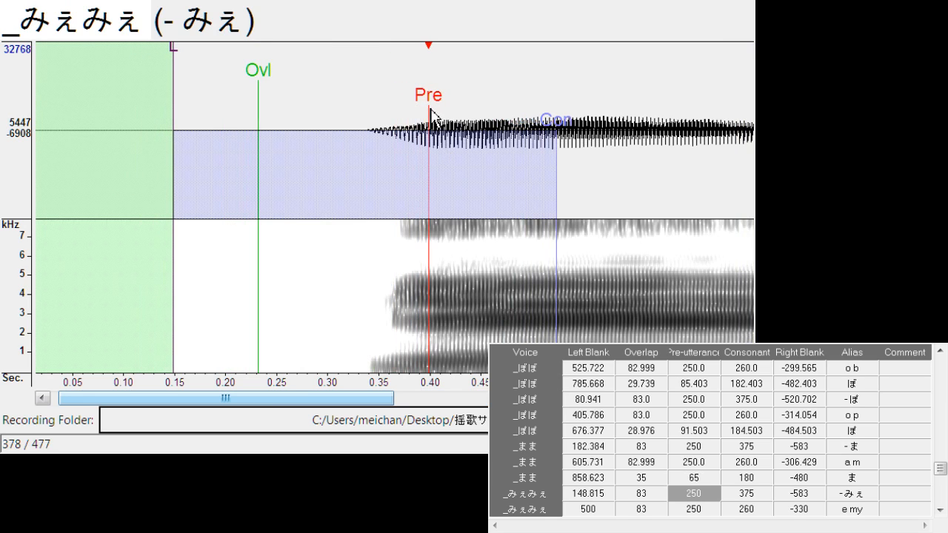
Align "e my" with left blank about 506.6 and right blank about -297.3
key(Down)
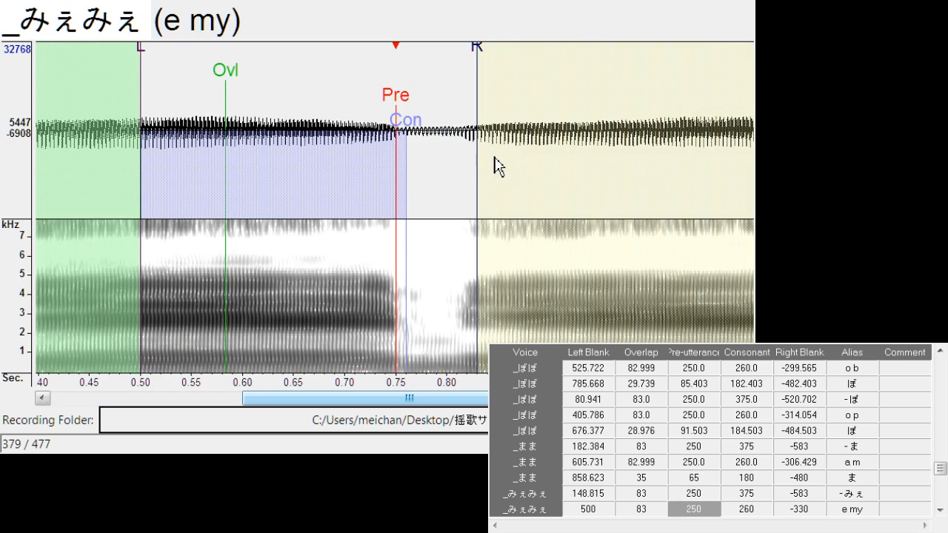
drag(399, 109, 405, 112)
drag(487, 56, 453, 74)
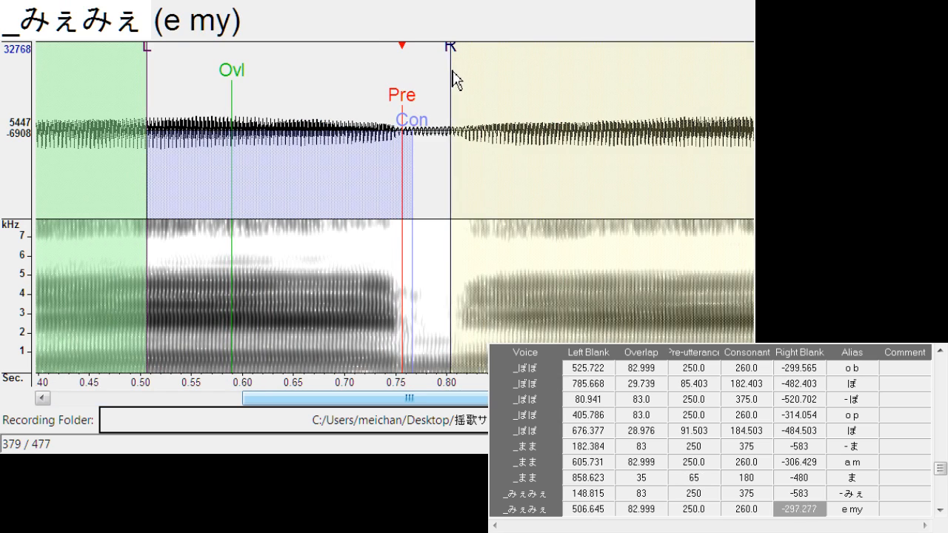
Align "みぇ" with left blank about 757.5, overlap about 32.8 and pre-utterance about 72.4
key(Down)
mouse_move(410, 103)
mouse_down()
mouse_move(399, 104)
mouse_move(401, 113)
mouse_move(400, 104)
mouse_up()
drag(349, 71, 322, 57)
Shift "- み" to left blank about 191.5, and align "i my" with left blank about 632.4 and right blank about -310.2
key(Down)
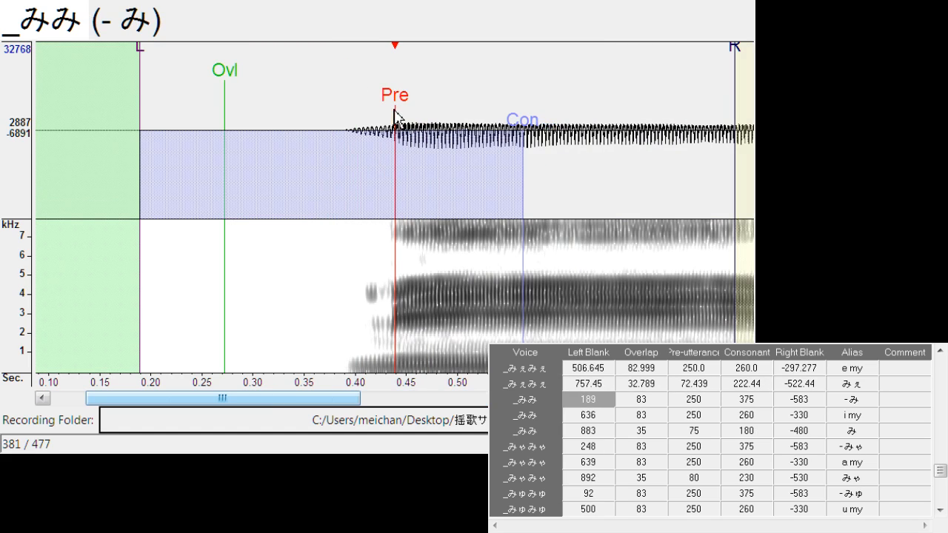
drag(394, 103, 400, 108)
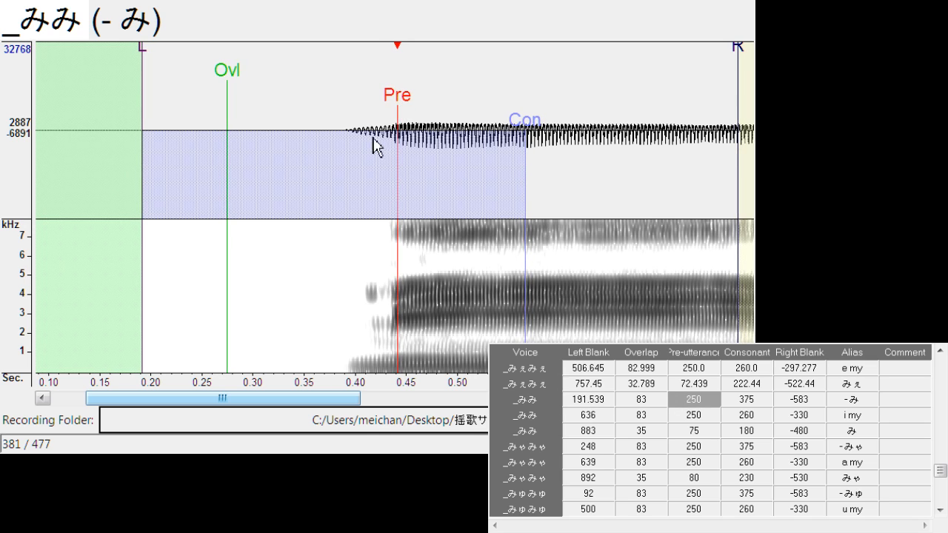
key(Down)
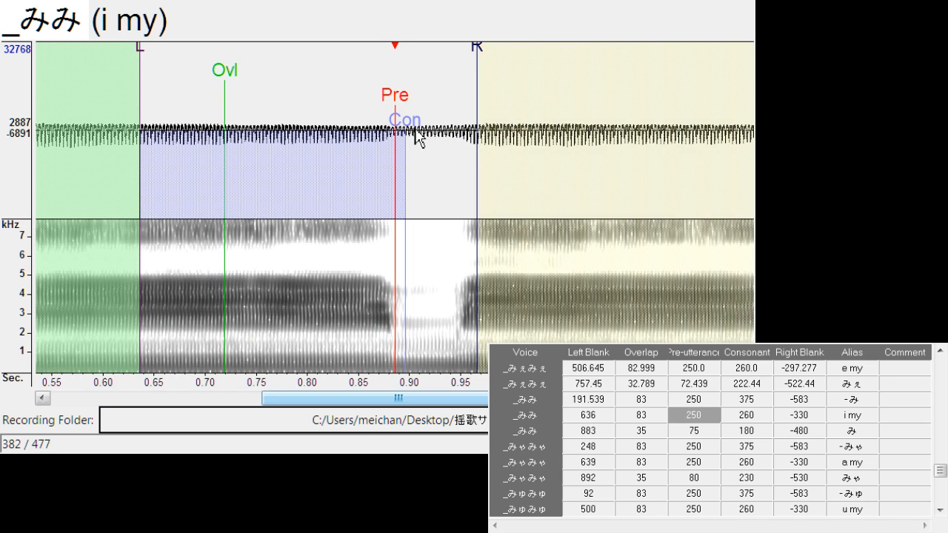
drag(397, 117, 395, 117)
drag(474, 65, 454, 70)
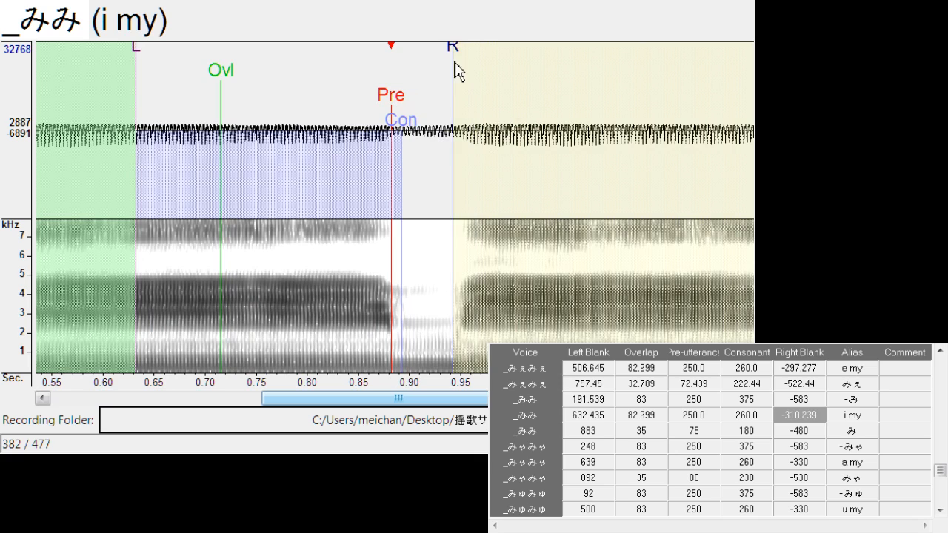
Align "み" with left blank about 890.8, overlap about 29.4 and pre-utterance about 69.4
key(Down)
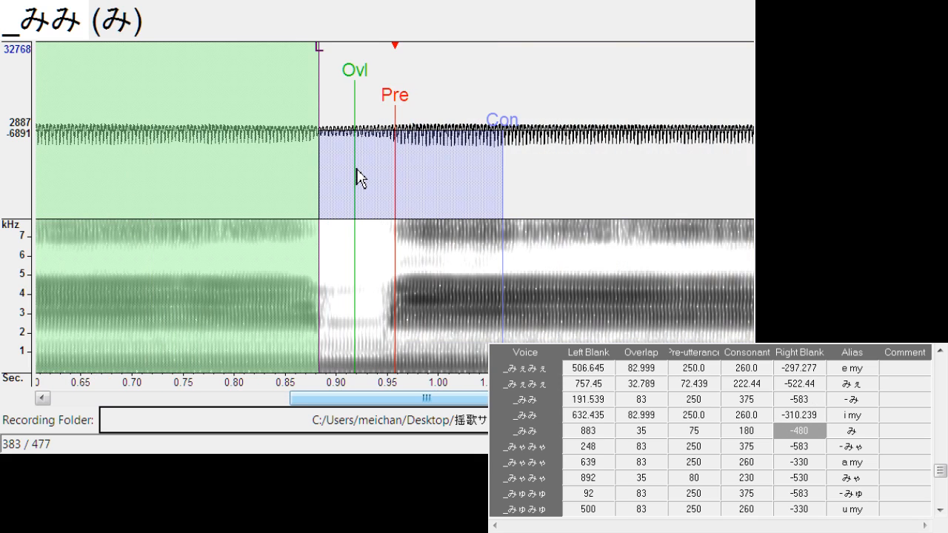
drag(398, 100, 400, 100)
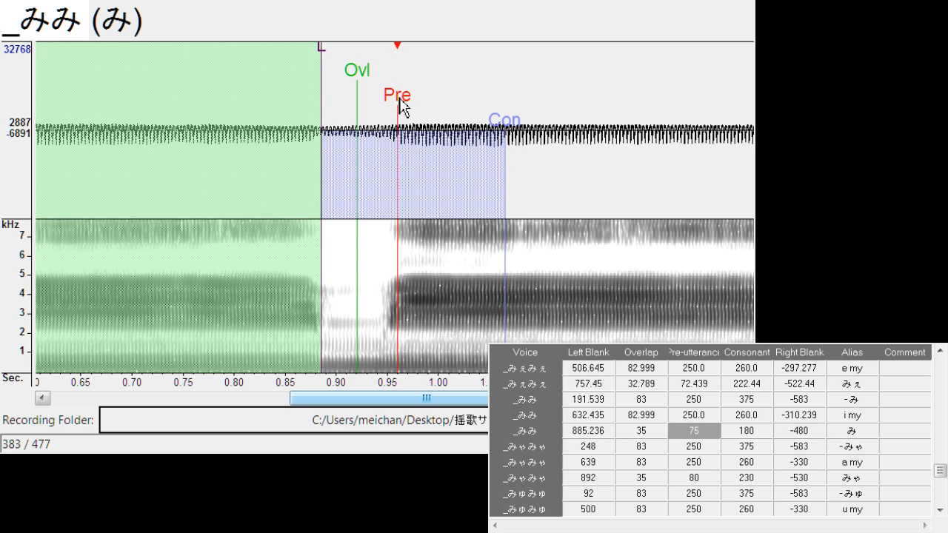
drag(322, 47, 328, 47)
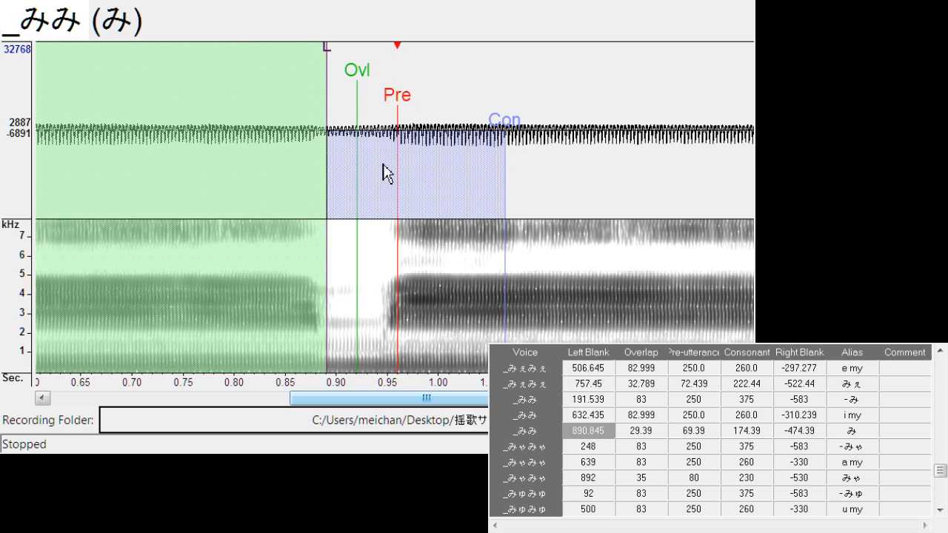
Shift "- みゃ" to left blank about 275.4, and align "a my" with left blank about 637.0 and right blank about -304.1
key(Down)
mouse_move(393, 98)
mouse_down()
mouse_move(430, 99)
mouse_move(394, 95)
mouse_up()
key(Down)
drag(501, 67, 450, 74)
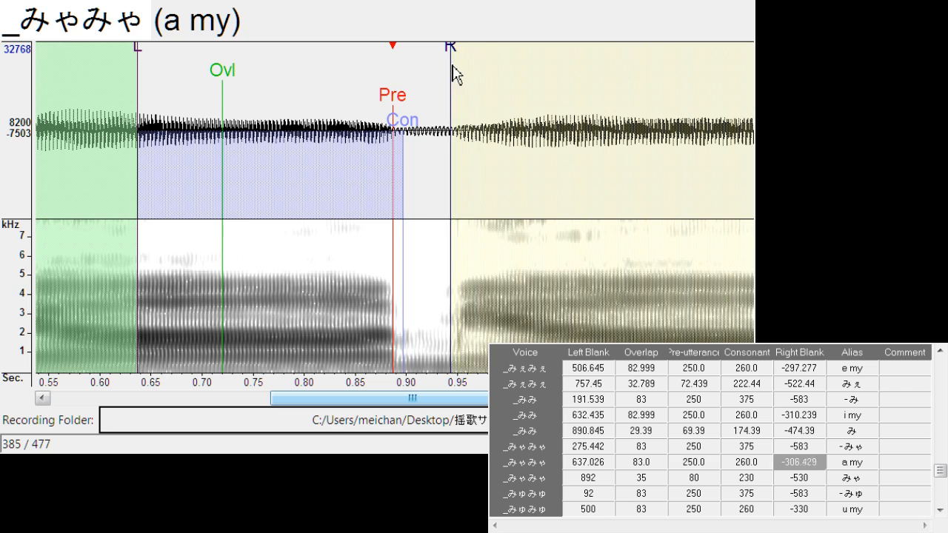
Align "みゃ" with left blank about 900.8, overlap about 29.0 and pre-utterance about 64.1
key(Down)
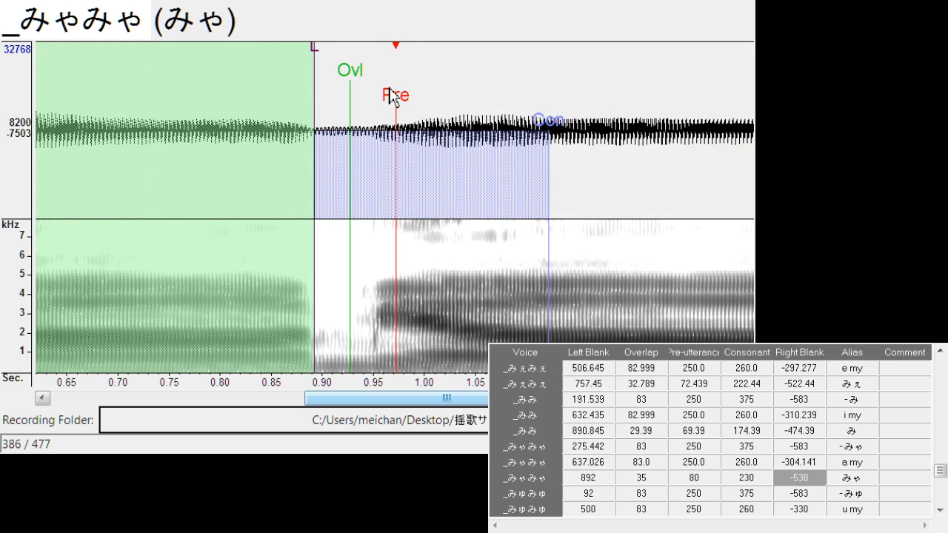
drag(390, 90, 390, 115)
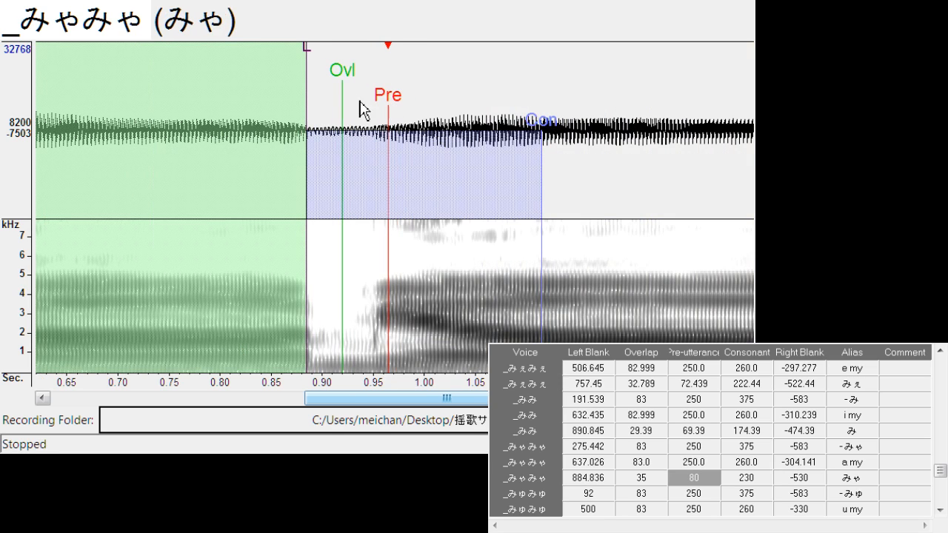
drag(343, 81, 352, 80)
drag(316, 52, 323, 60)
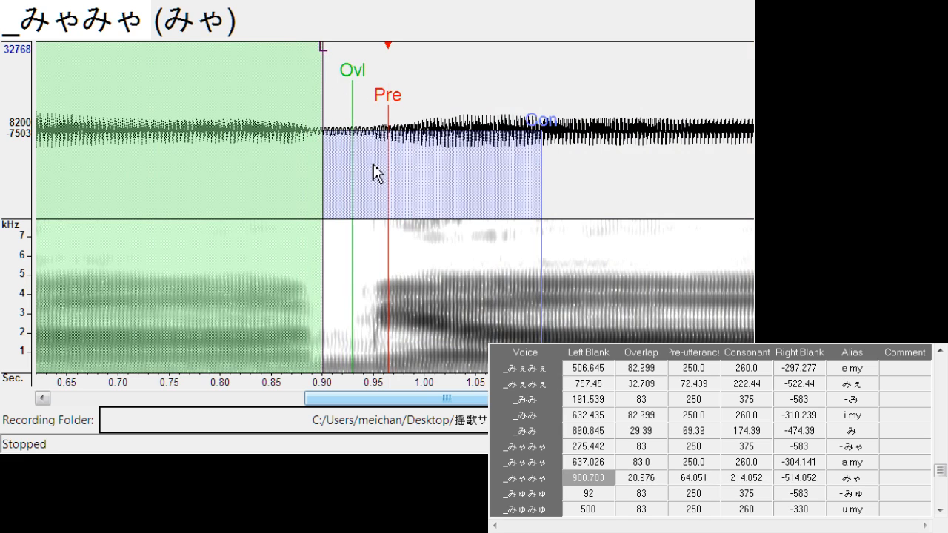
Shift "- みゅ" to left blank about 124.4, and align "u my" with left blank about 499.6 and right blank about -291.9
key(Down)
drag(387, 101, 421, 106)
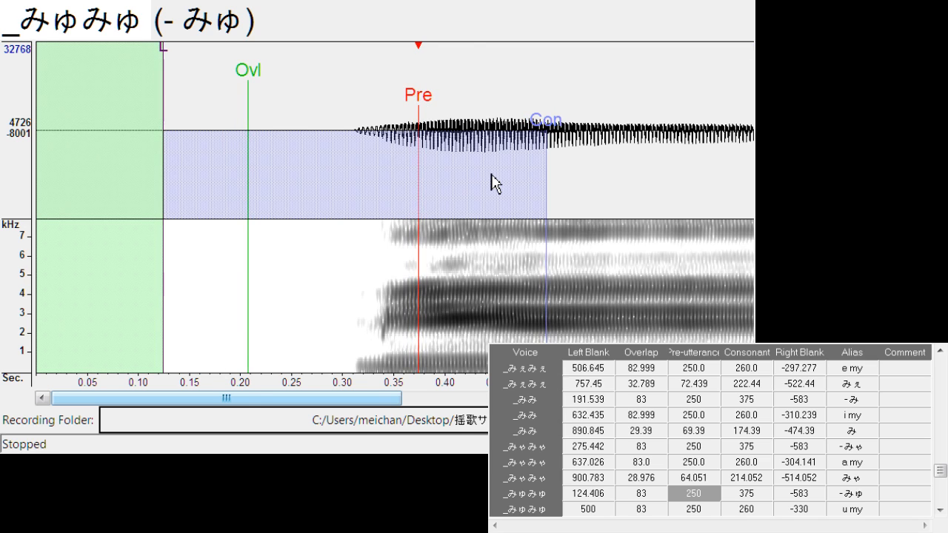
key(Down)
drag(400, 103, 397, 108)
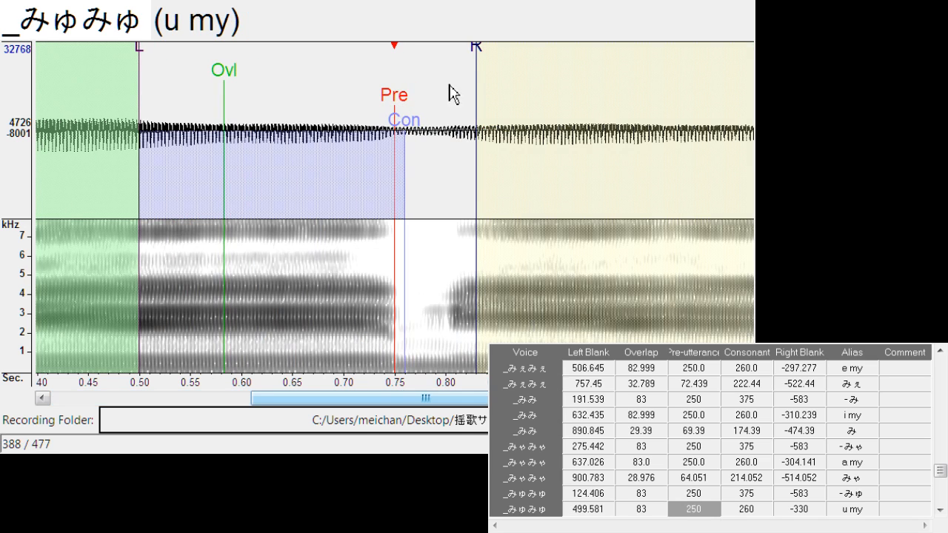
drag(478, 49, 440, 76)
Align "みゅ" with left blank about 755.7, overlap about 35.8 and pre-utterance about 69.4
key(Down)
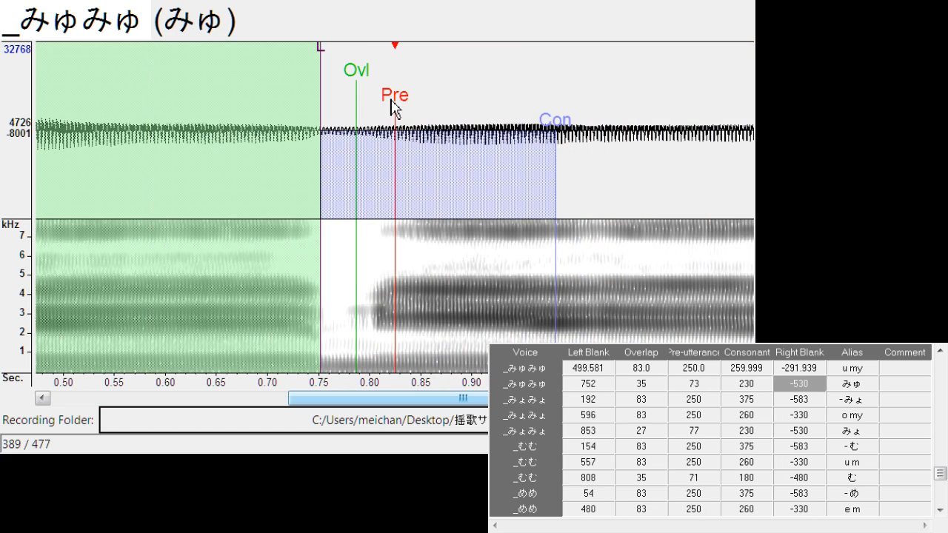
mouse_move(393, 107)
mouse_down()
mouse_move(381, 113)
mouse_move(397, 106)
mouse_move(367, 90)
mouse_up()
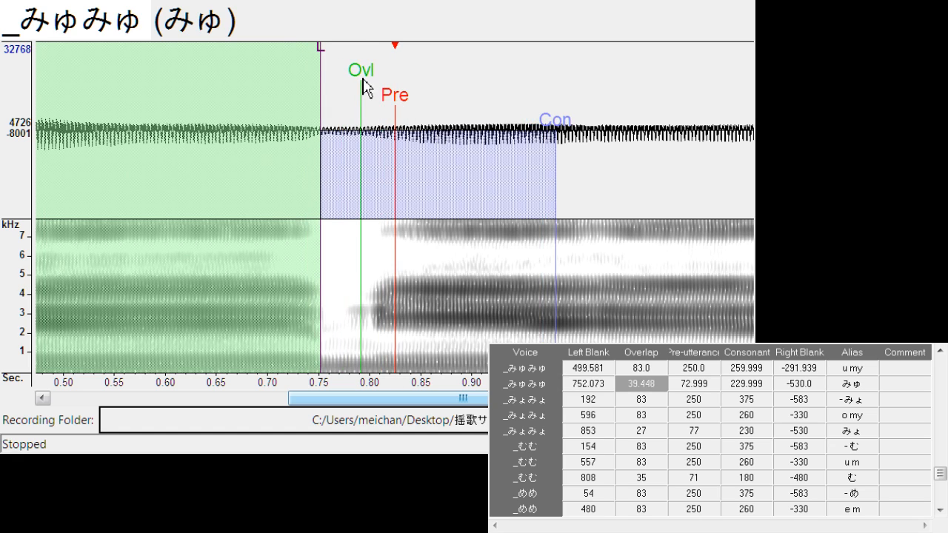
drag(322, 59, 327, 59)
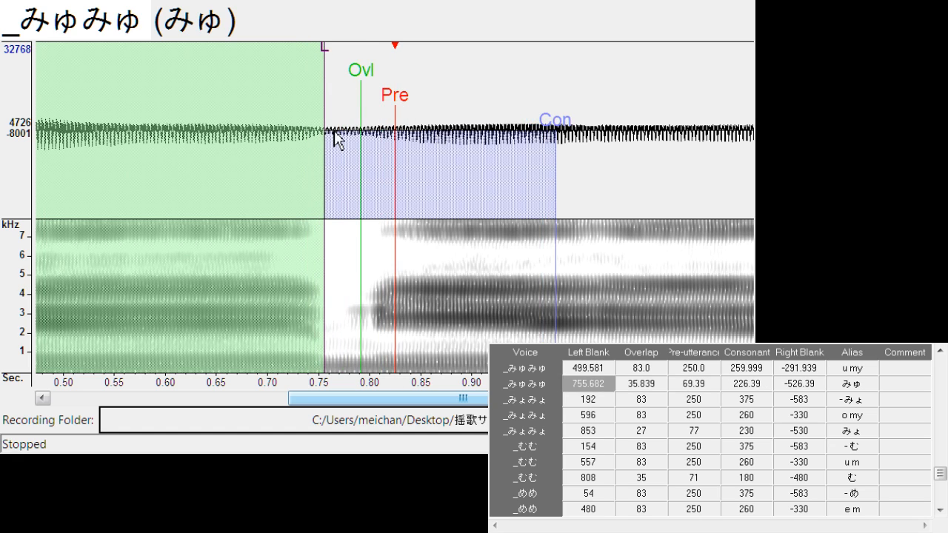
Shift the markers of "- みょ" together to a left blank of about 241.1, keeping the vowel onset aligned
key(Down)
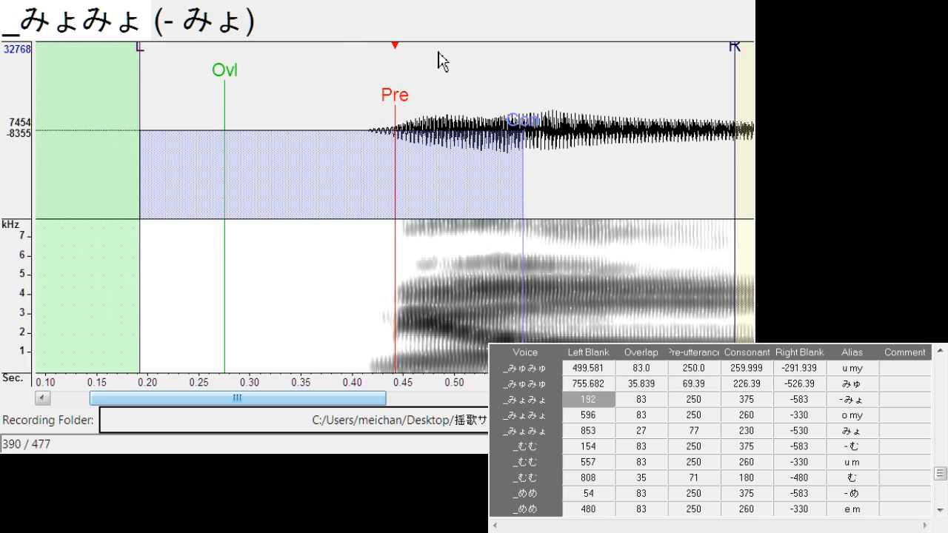
drag(395, 111, 460, 130)
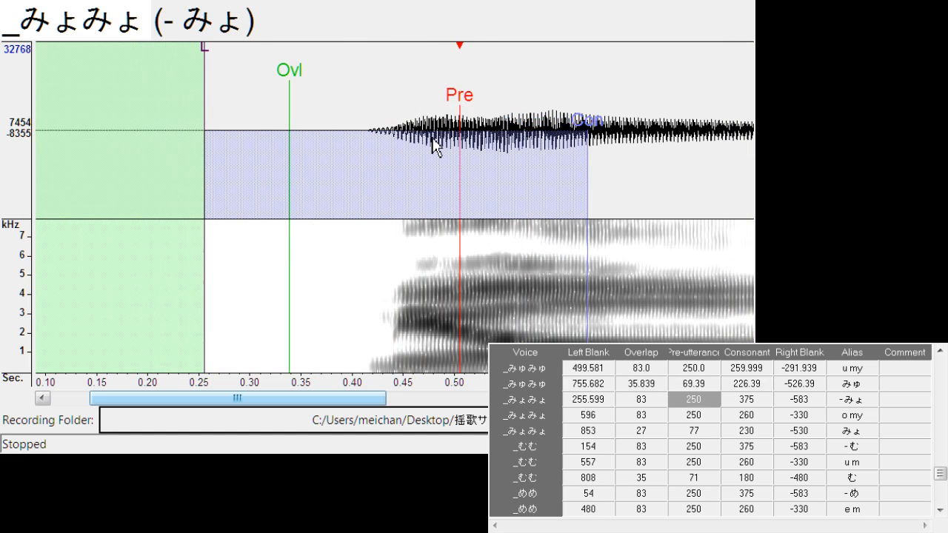
drag(461, 96, 446, 119)
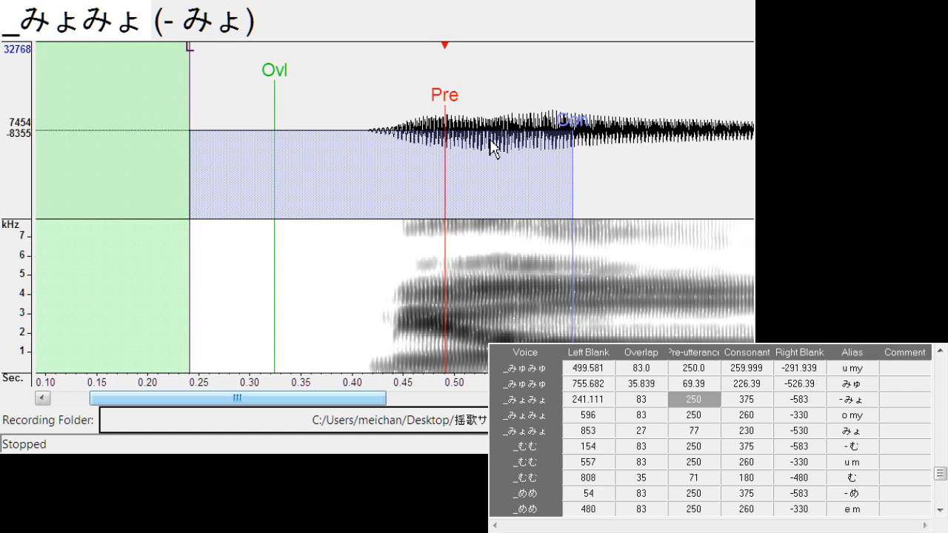
drag(364, 403, 407, 415)
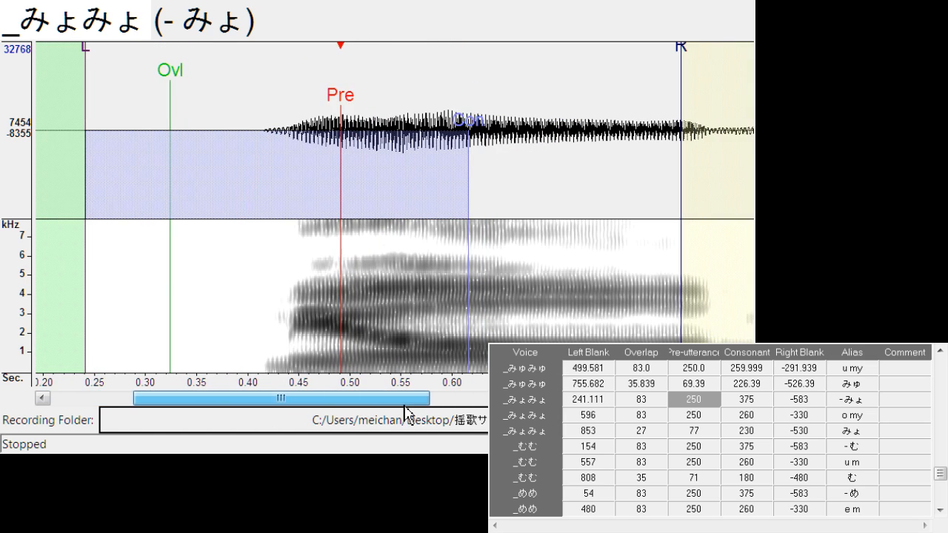
Align "o my" with left blank about 600.4 and right blank about -302.6, and shift "みょ" to left blank about 860.4
key(Down)
drag(396, 112, 403, 103)
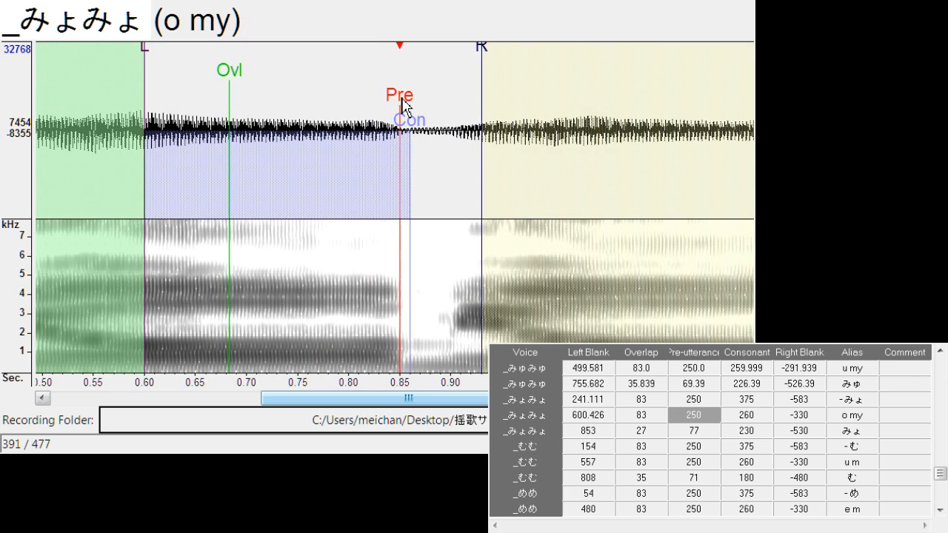
drag(482, 68, 459, 80)
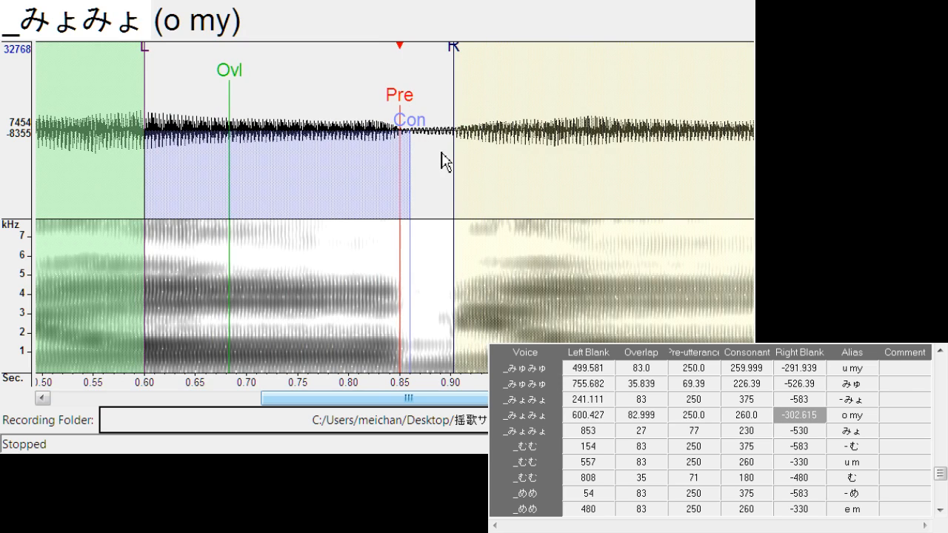
key(Down)
drag(398, 104, 407, 104)
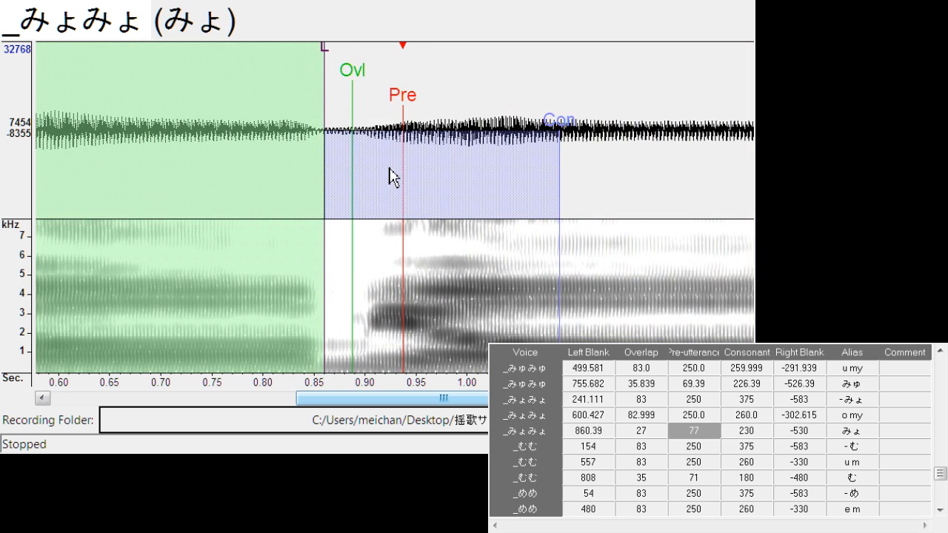
Shift "- む" to left blank about 160.3, and align "u m" with left blank about 556.9 and right blank about -310.2
key(Down)
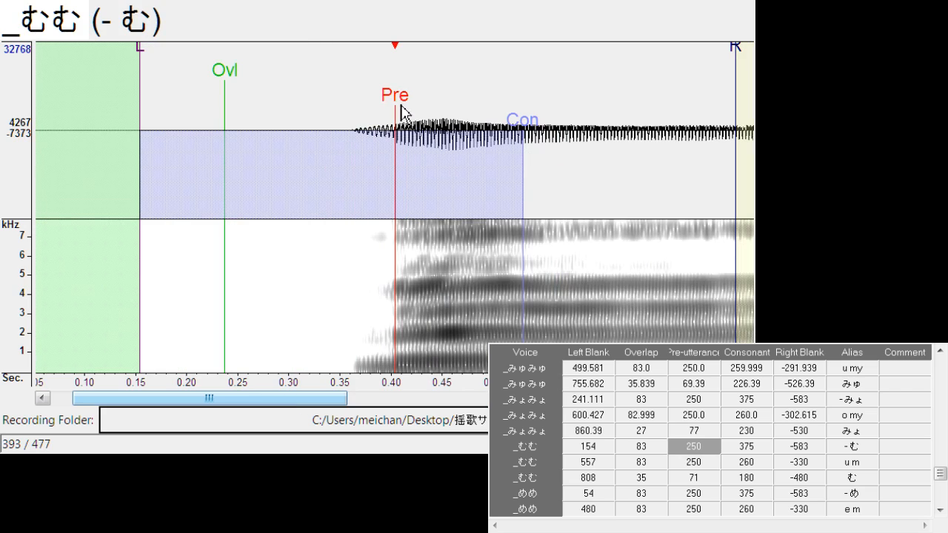
drag(398, 103, 404, 104)
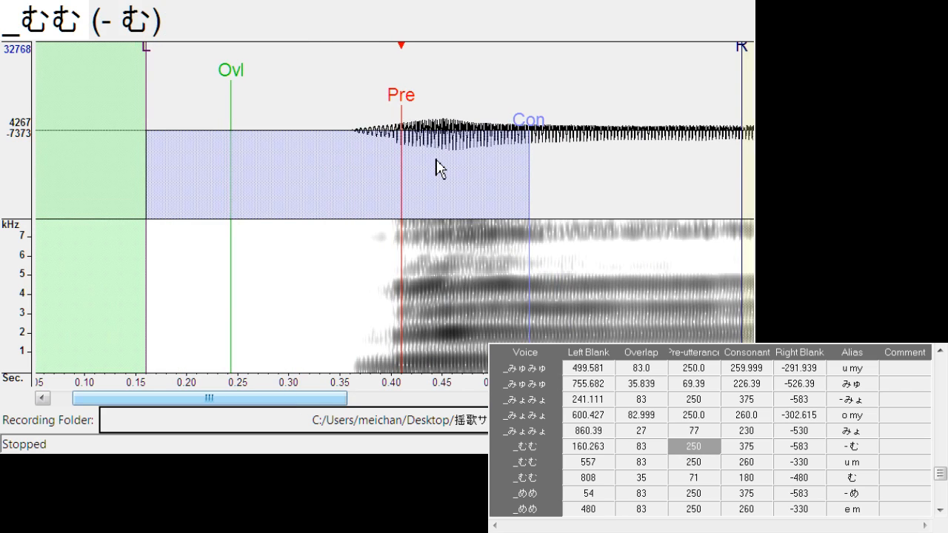
key(Down)
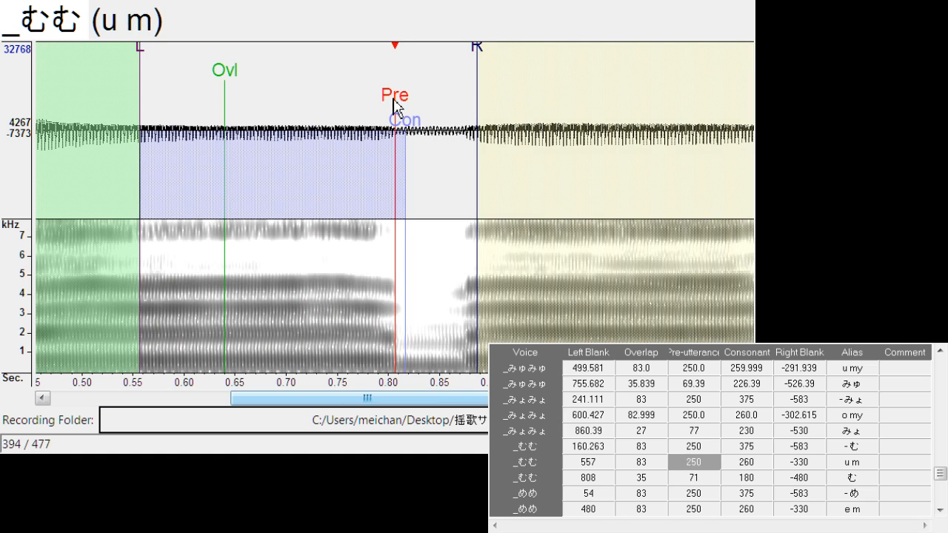
drag(395, 106, 397, 106)
drag(486, 57, 461, 78)
Align "む" with left blank about 812.3, overlap about 31.9 and pre-utterance about 67.9
key(Down)
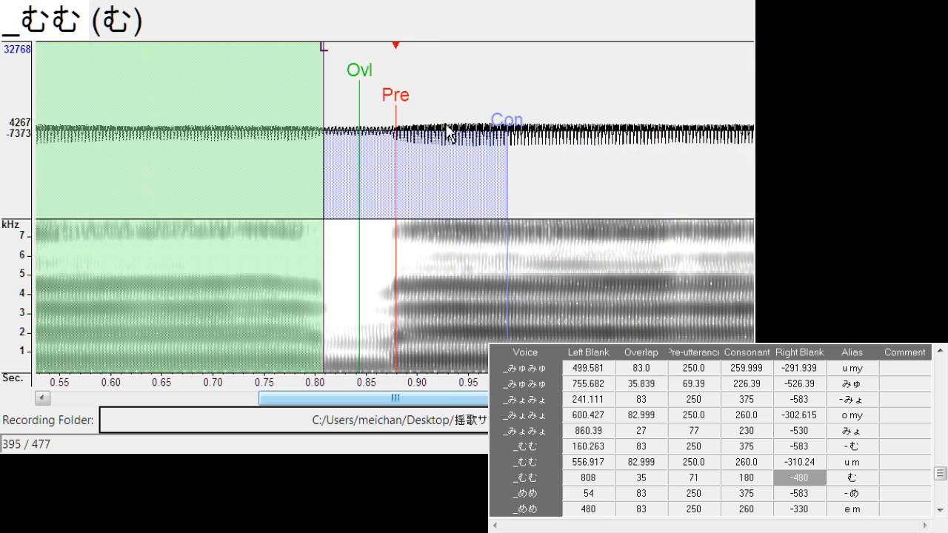
drag(398, 107, 402, 111)
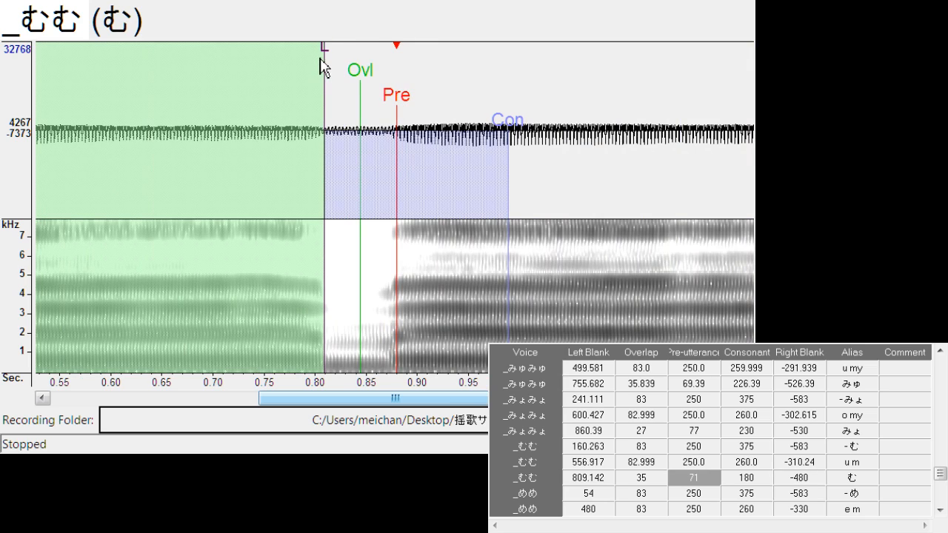
drag(324, 67, 328, 60)
Shift "- め" to left blank about 59.6, and align "e m" with left blank about 477.6 and right blank about -303.4
key(Down)
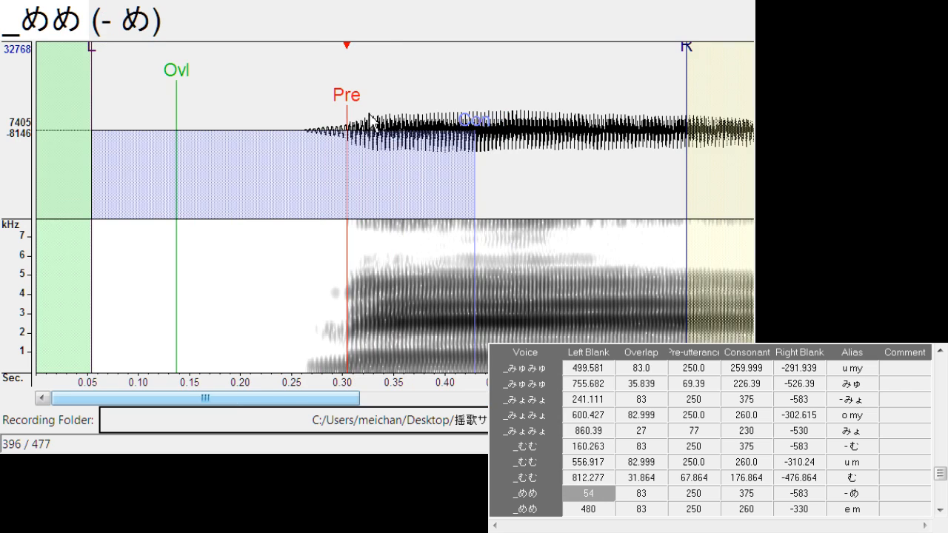
drag(355, 111, 396, 110)
key(Down)
mouse_move(475, 59)
mouse_down()
mouse_move(445, 70)
mouse_move(438, 148)
mouse_up()
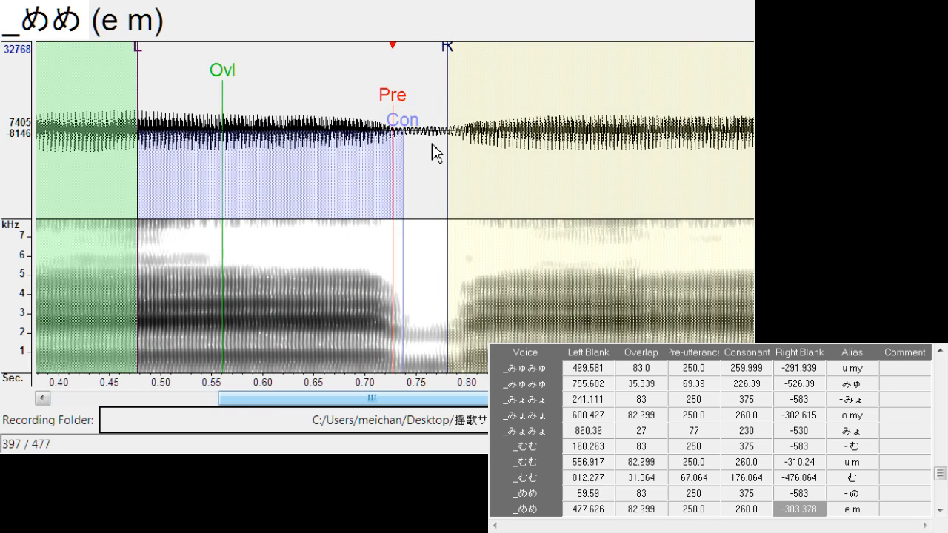
Shift "め" to left blank about 739.3 and "- も" to left blank about 226.6
key(Down)
drag(390, 110, 393, 109)
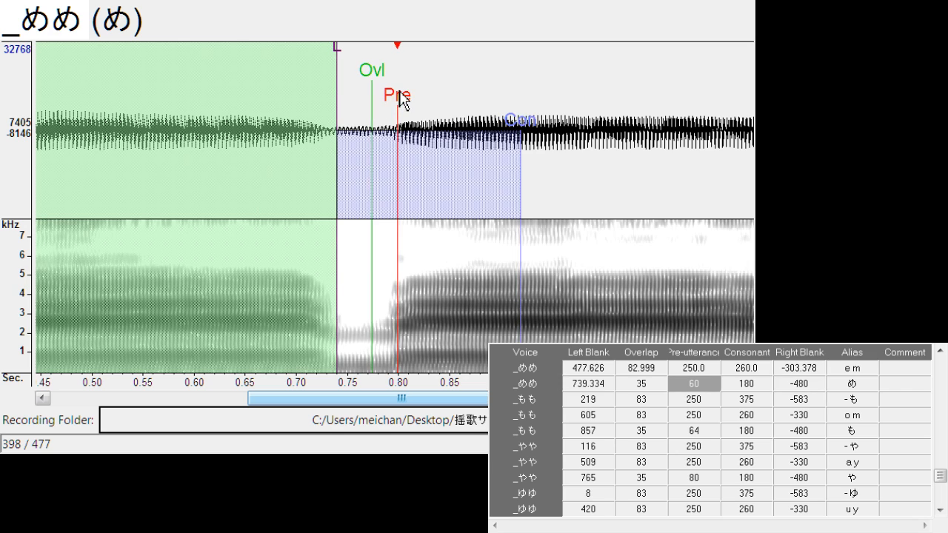
key(Down)
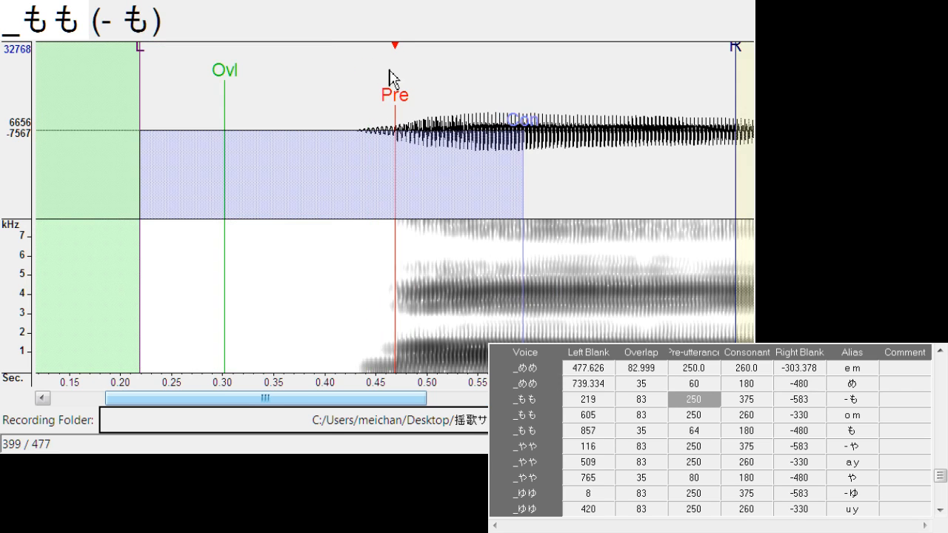
drag(403, 101, 403, 115)
Align "o m" with left blank about 608.9 and right blank about -298.0, and shift "も" to left blank about 860.5
key(Down)
drag(474, 71, 453, 83)
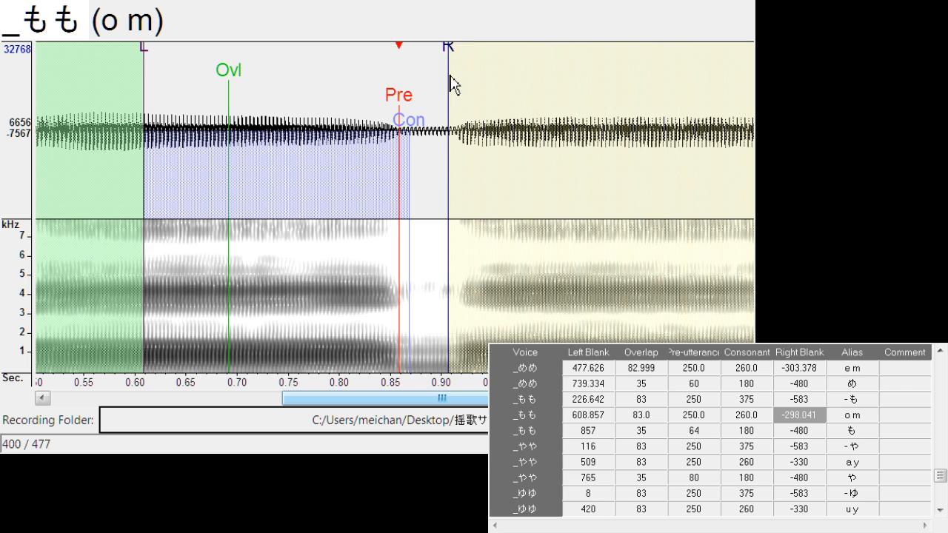
key(Down)
mouse_move(408, 116)
mouse_down()
mouse_move(393, 106)
mouse_move(418, 101)
mouse_up()
Shift "- や" to left blank about 134.3, and align "a y" with left blank about 506.6 and right blank about -311.8
key(Down)
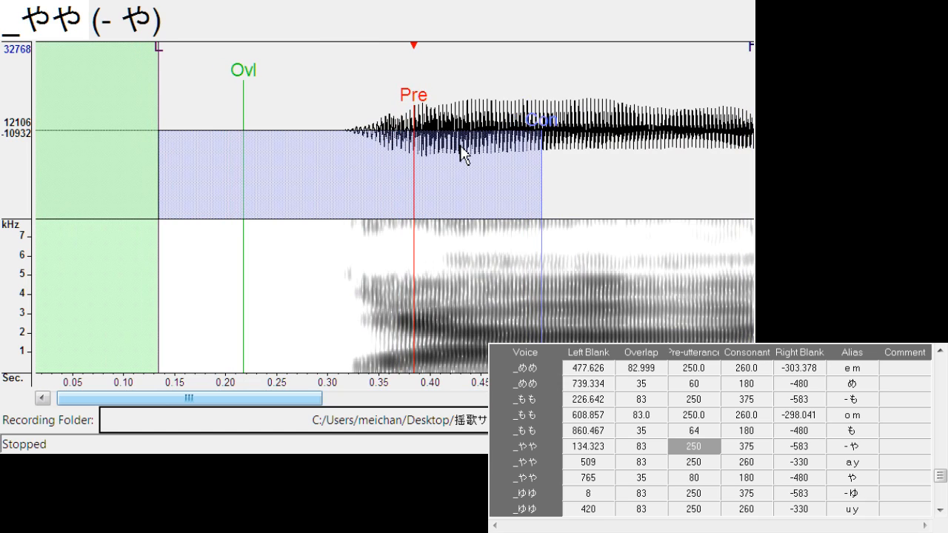
key(Down)
drag(391, 109, 393, 110)
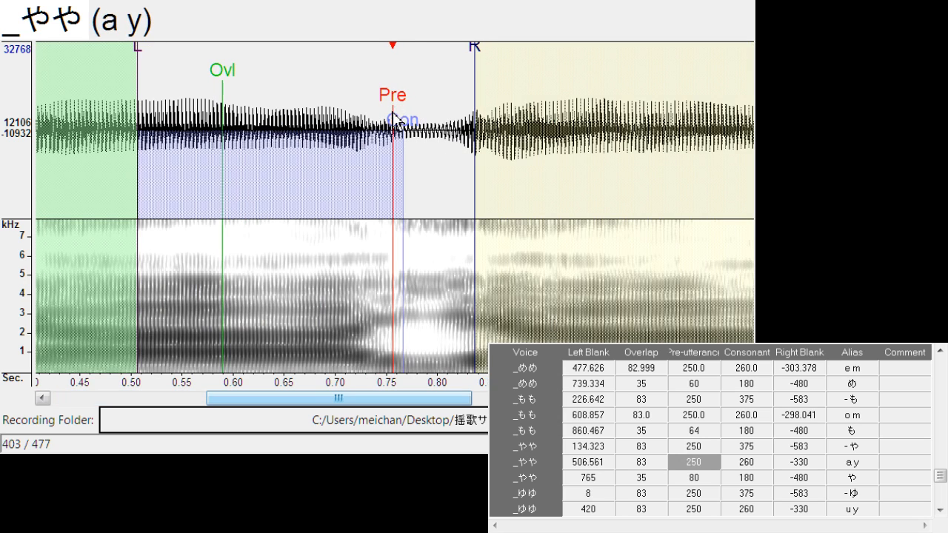
drag(483, 57, 462, 57)
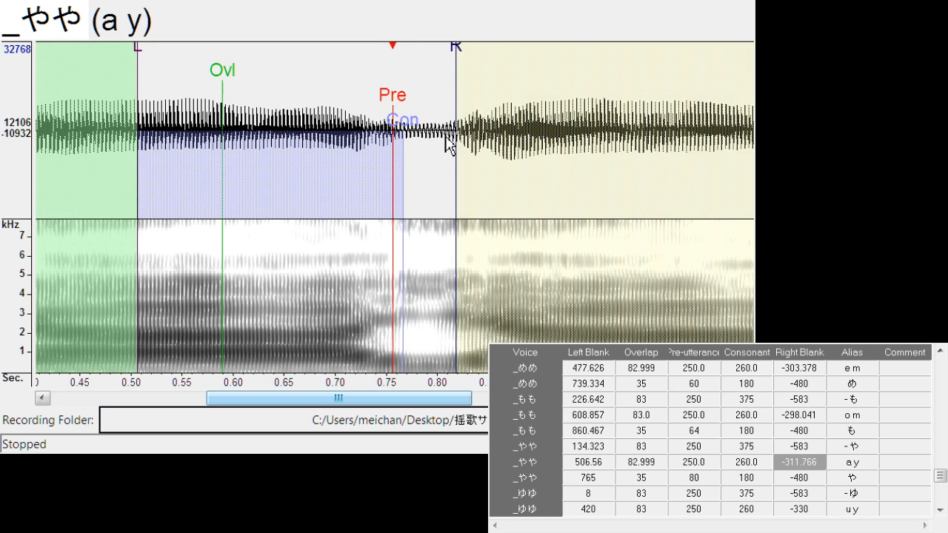
Align "や" with left blank about 768.9 and overlap about 32.0, and shift "- ゆ" to left blank about 42.1
key(Down)
drag(401, 103, 352, 83)
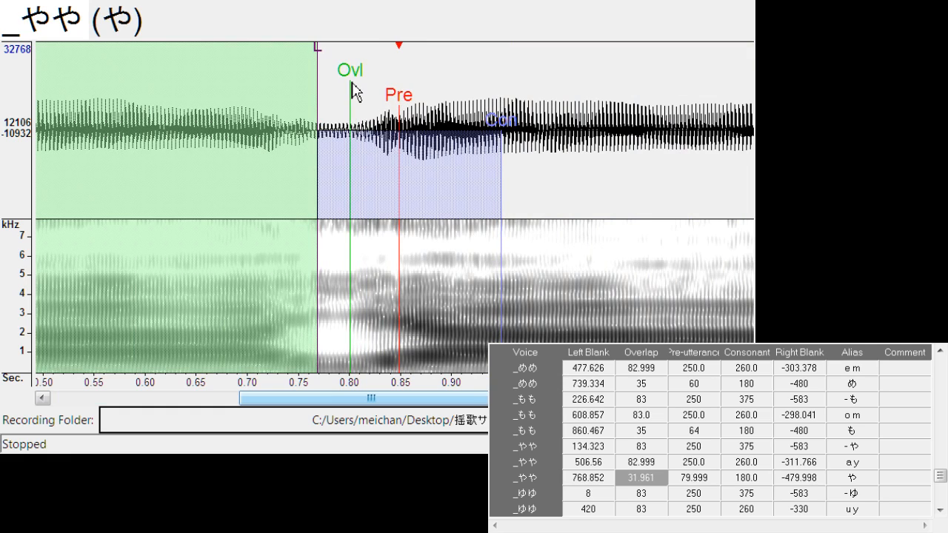
key(Down)
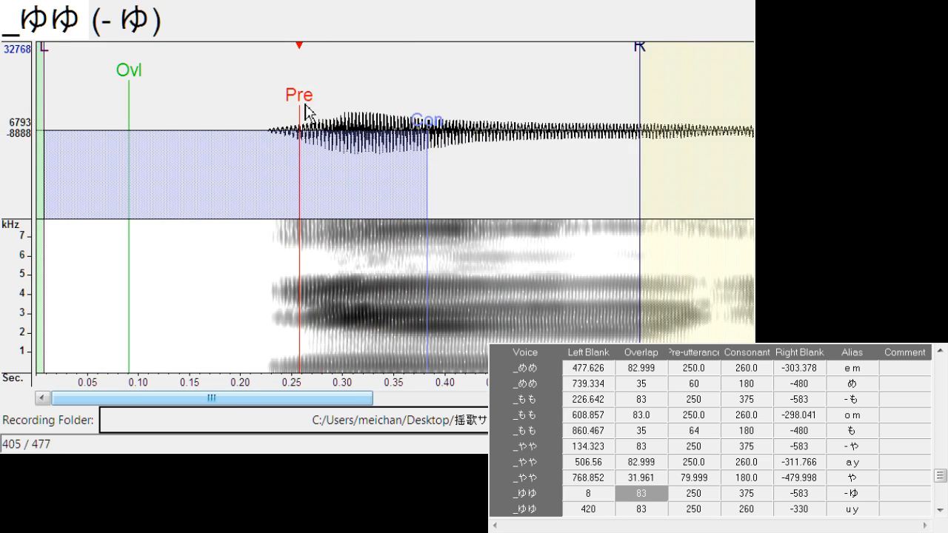
drag(307, 111, 342, 112)
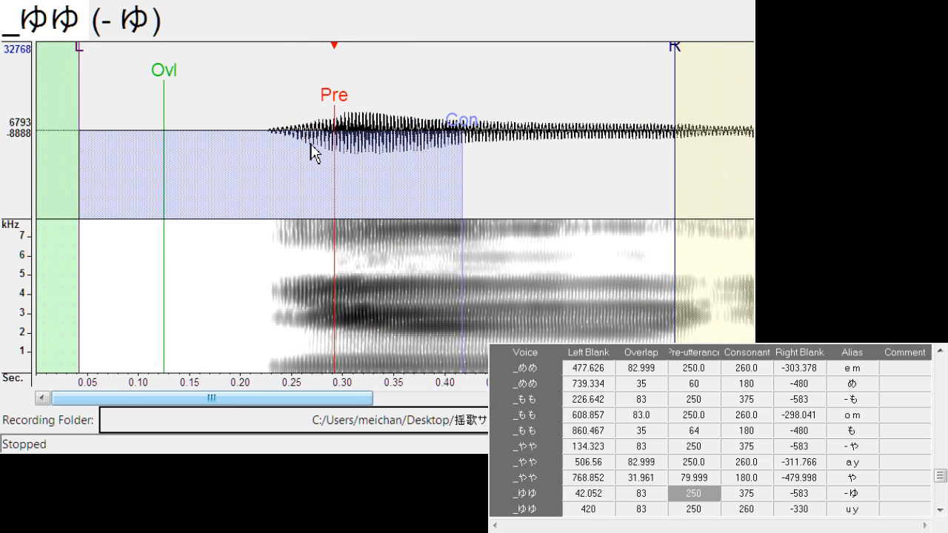
Align "u y" with left blank about 403.6 and right blank about -303.4
key(Down)
drag(400, 111, 382, 126)
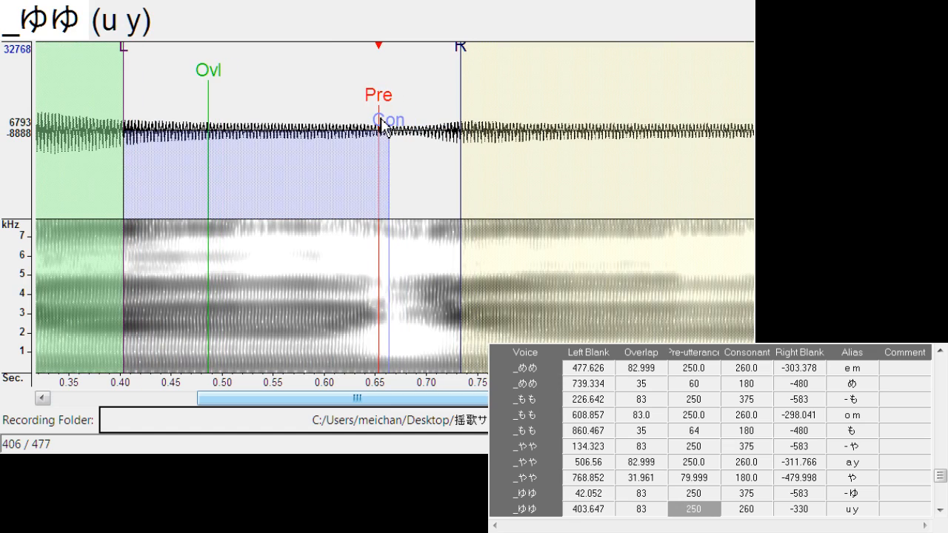
drag(464, 52, 438, 64)
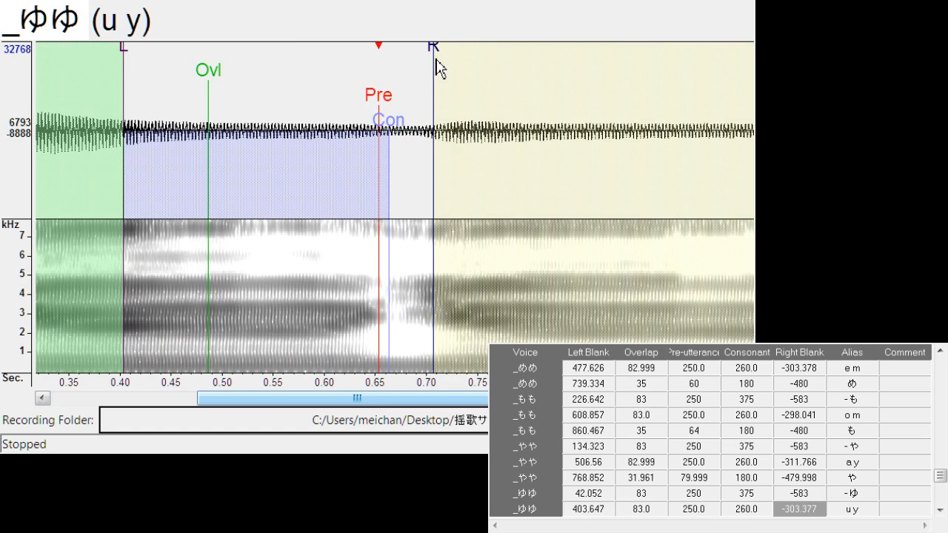
Align "ゆ" with left blank about 659.8, overlap about 24.3 and pre-utterance about 63.3
key(Down)
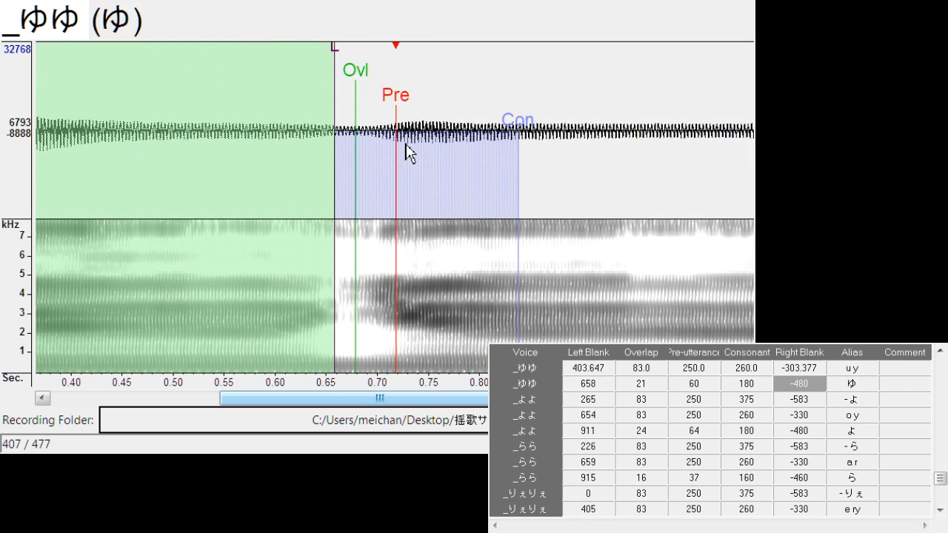
drag(403, 104, 409, 110)
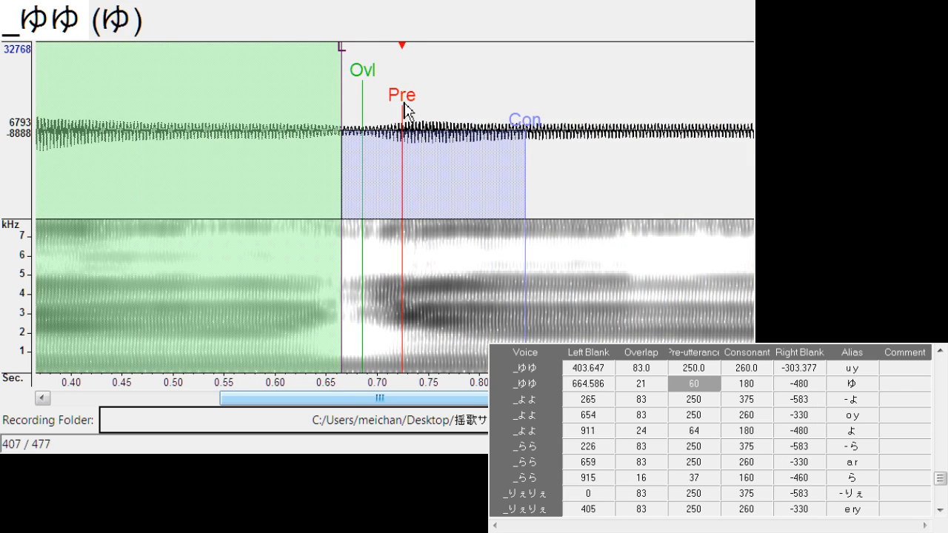
mouse_move(341, 74)
mouse_down()
mouse_move(341, 59)
mouse_move(338, 67)
mouse_up()
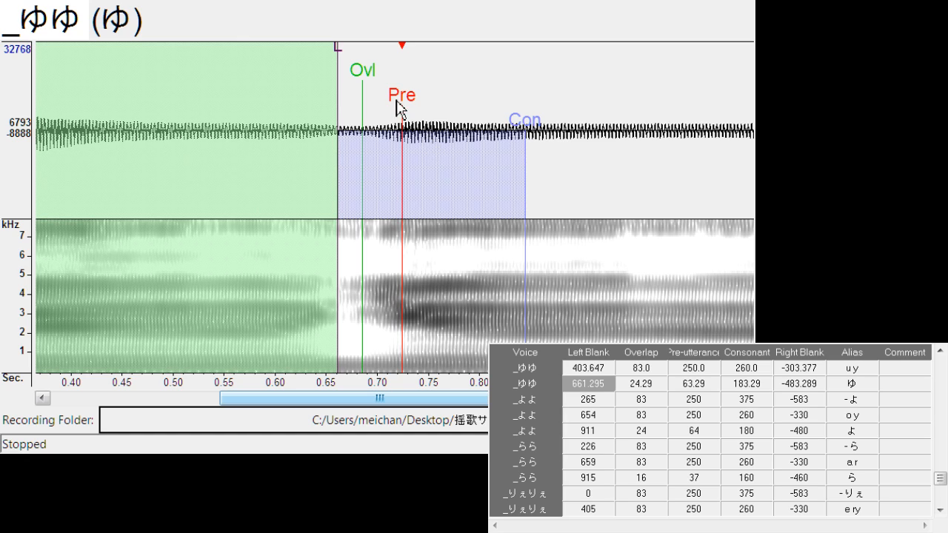
drag(405, 102, 403, 106)
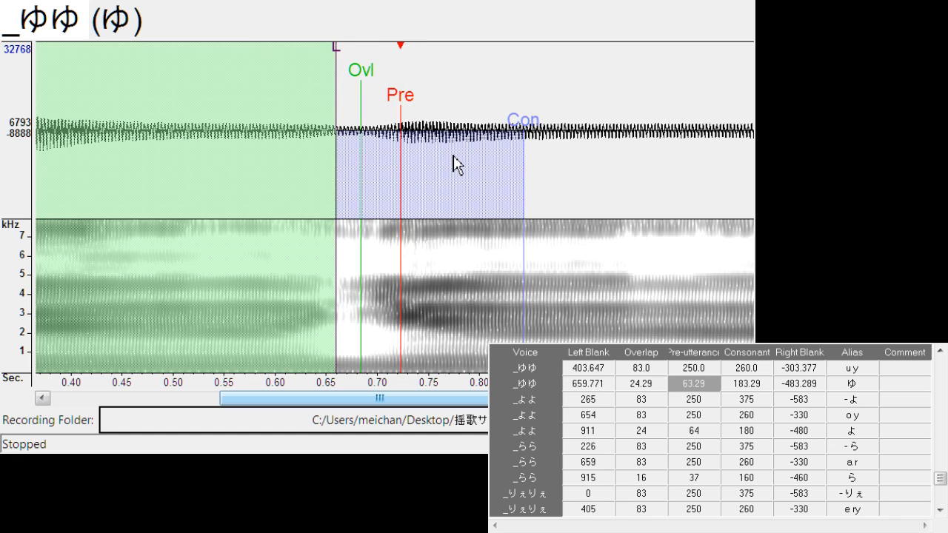
Shift "- よ" to left blank about 280.0, and align "o y" with left blank about 649.3 and right blank about -310.2
key(Down)
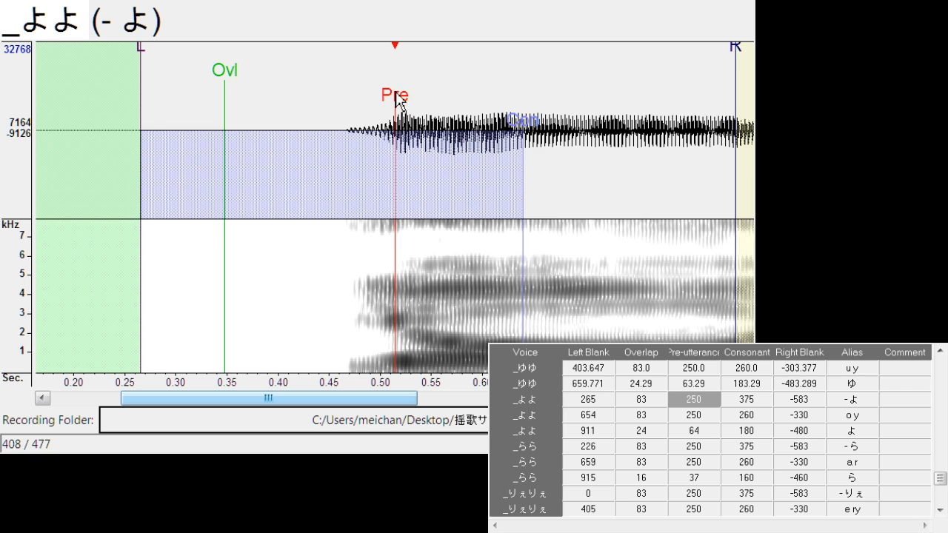
mouse_move(400, 105)
mouse_down()
mouse_move(416, 97)
mouse_move(392, 106)
mouse_up()
key(Down)
drag(474, 63, 454, 72)
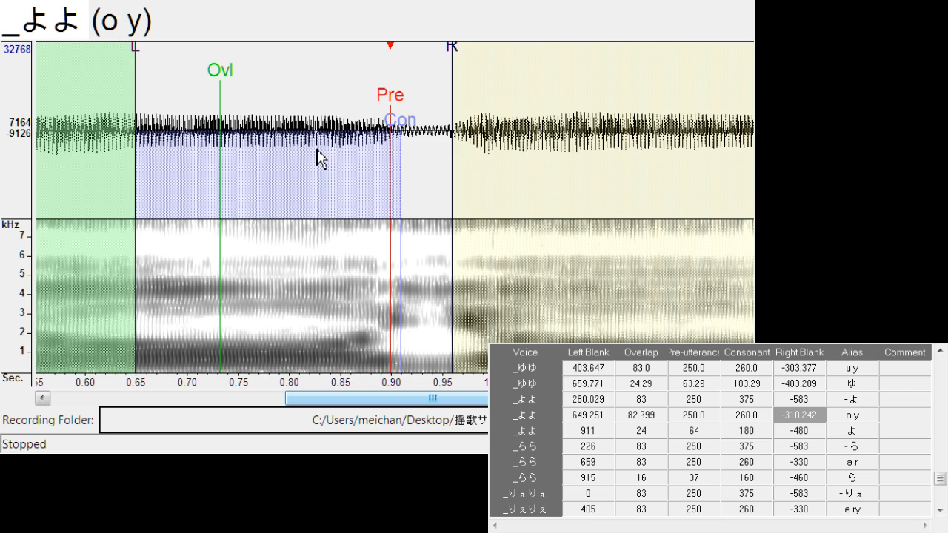
Align "よ" with left blank about 916.1, overlap about 30.5 and pre-utterance about 72.4
key(Down)
drag(400, 111, 412, 111)
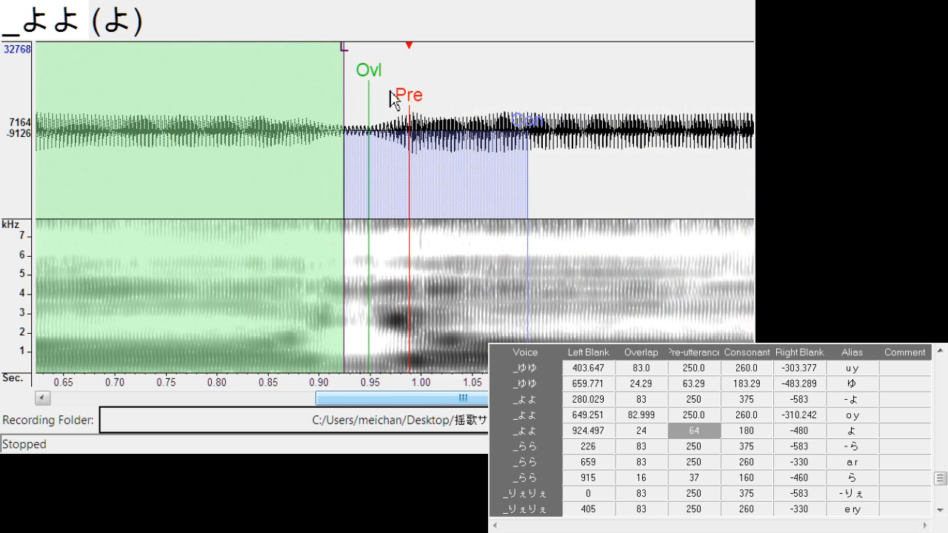
drag(344, 64, 413, 103)
Shift "- ら" to left blank about 239.6, and align "a r" with left blank about 661.4 and right blank about -283.6
key(Down)
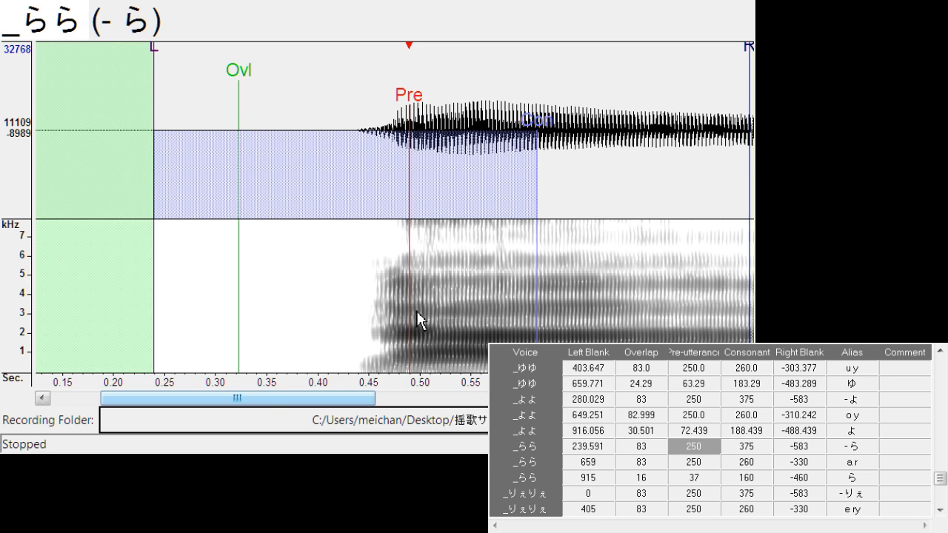
key(Down)
mouse_move(400, 111)
mouse_down()
mouse_move(409, 111)
mouse_move(400, 115)
mouse_up()
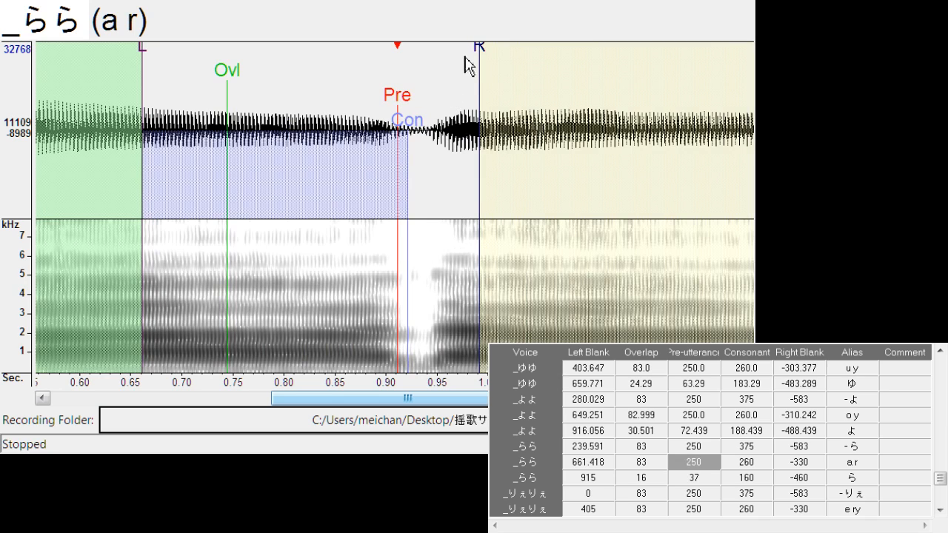
drag(466, 59, 436, 78)
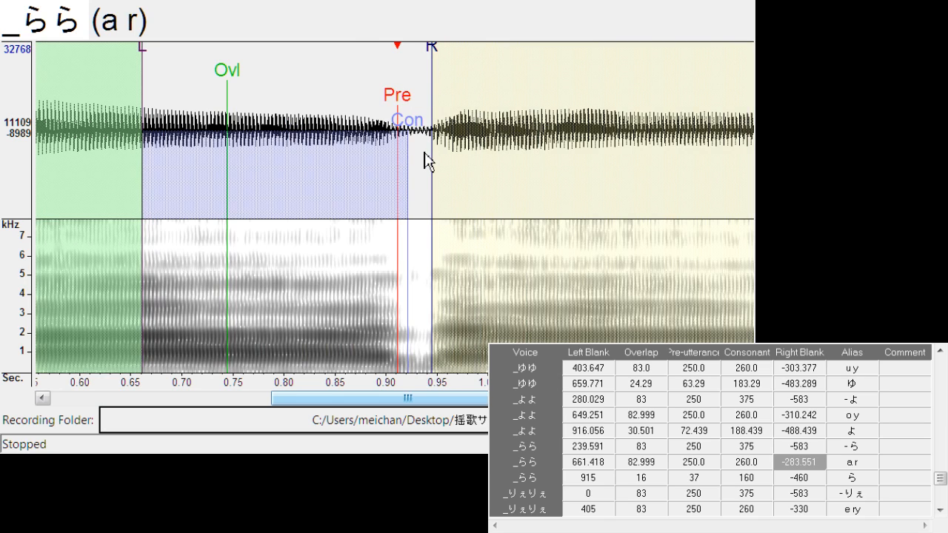
Align "ら" with left blank about 919.1, overlap about 17.5 and pre-utterance about 45.0
key(Down)
drag(405, 111, 418, 112)
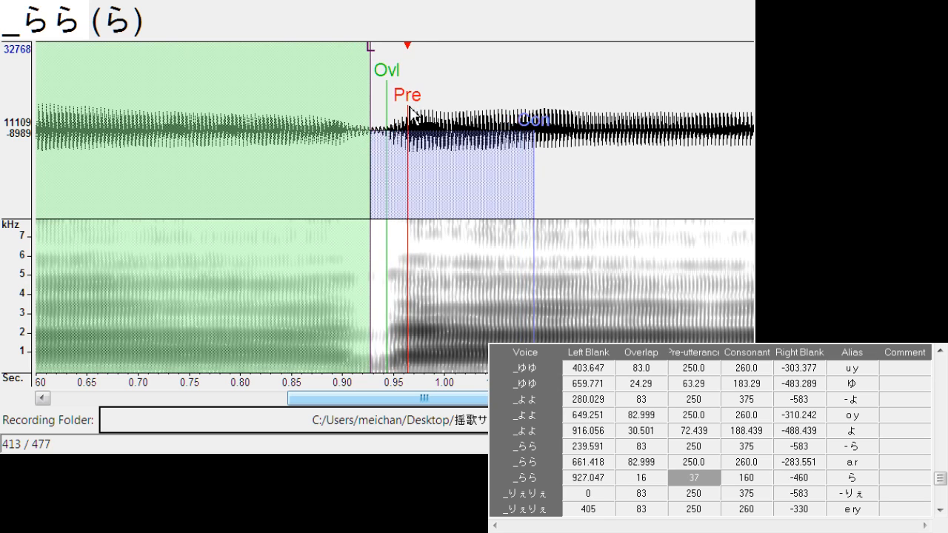
mouse_move(374, 64)
mouse_down()
mouse_move(363, 57)
mouse_move(382, 86)
mouse_up()
Shift "- りぇ" to left blank about 44.3, and align "e ry" with left blank about 402.0, consonant about 257.6 and right blank about -272.9
key(Down)
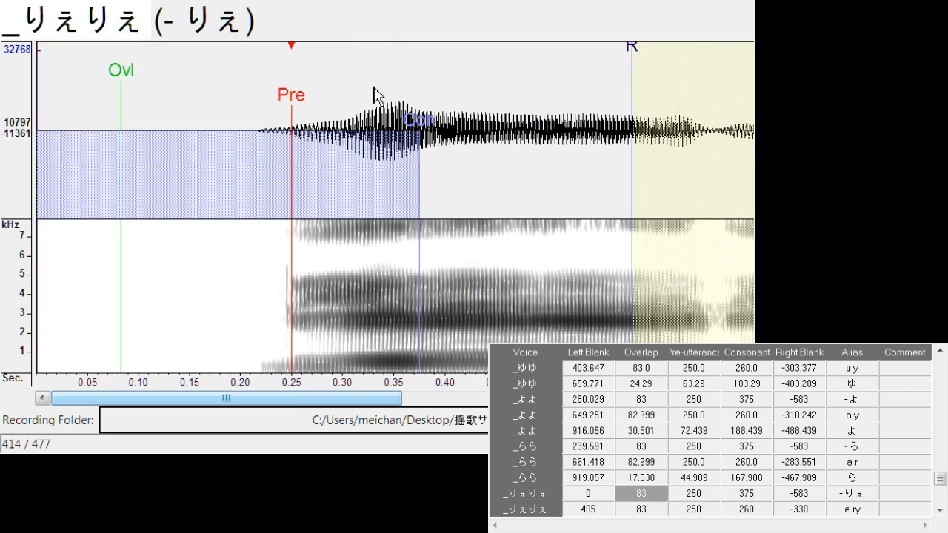
mouse_move(343, 107)
mouse_down()
mouse_move(328, 106)
mouse_move(339, 112)
mouse_up()
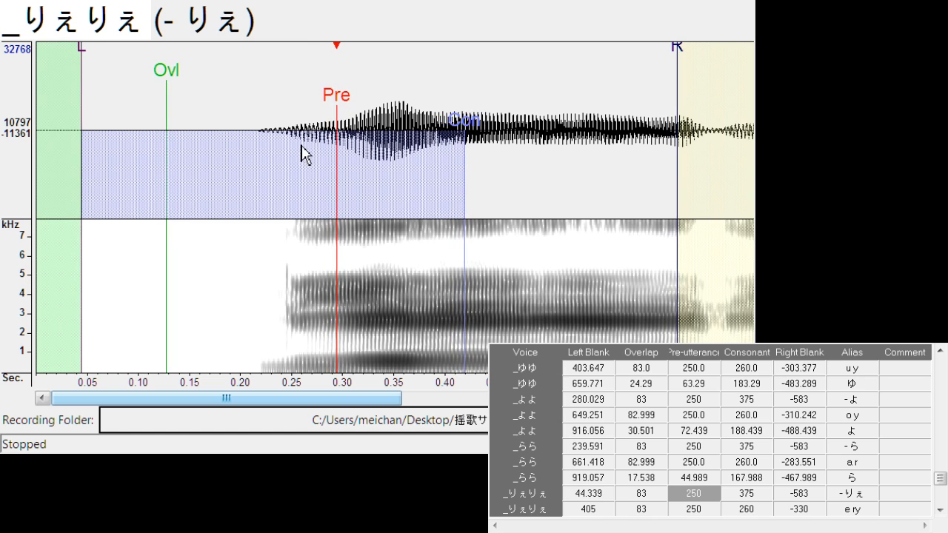
key(Down)
drag(396, 103, 393, 104)
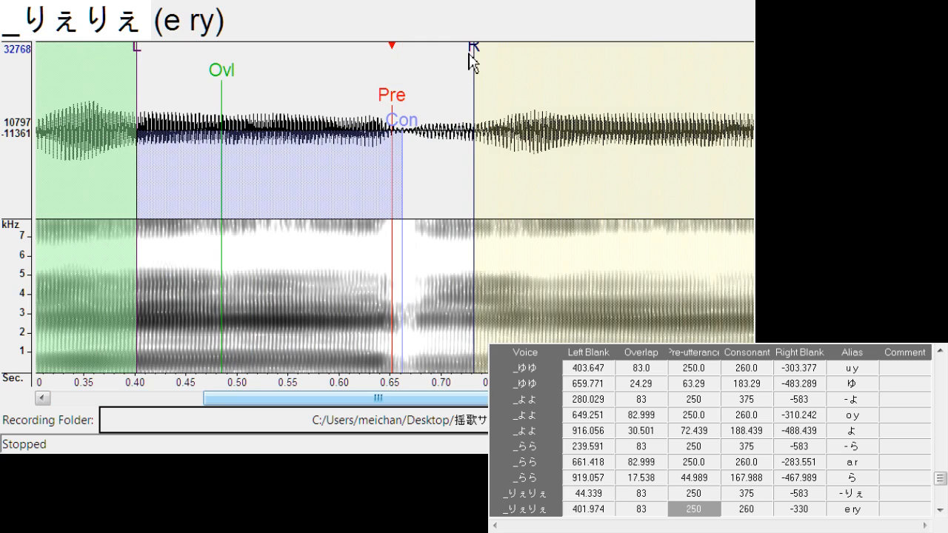
drag(475, 63, 417, 82)
mouse_move(406, 125)
mouse_down()
mouse_move(403, 133)
mouse_move(474, 122)
mouse_up()
Align "りぇ" with left blank about 655.0, overlap about 6.1 and pre-utterance about 109.0
key(Down)
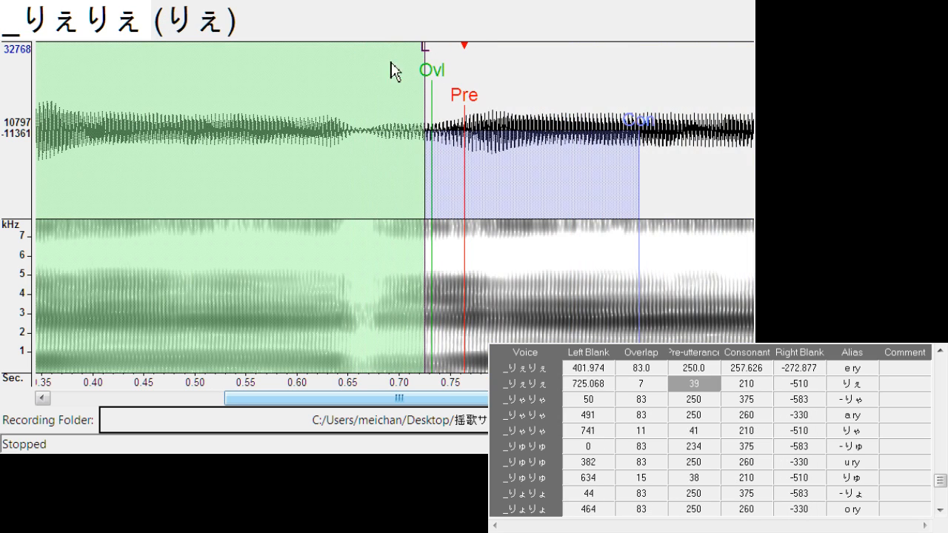
drag(425, 63, 355, 64)
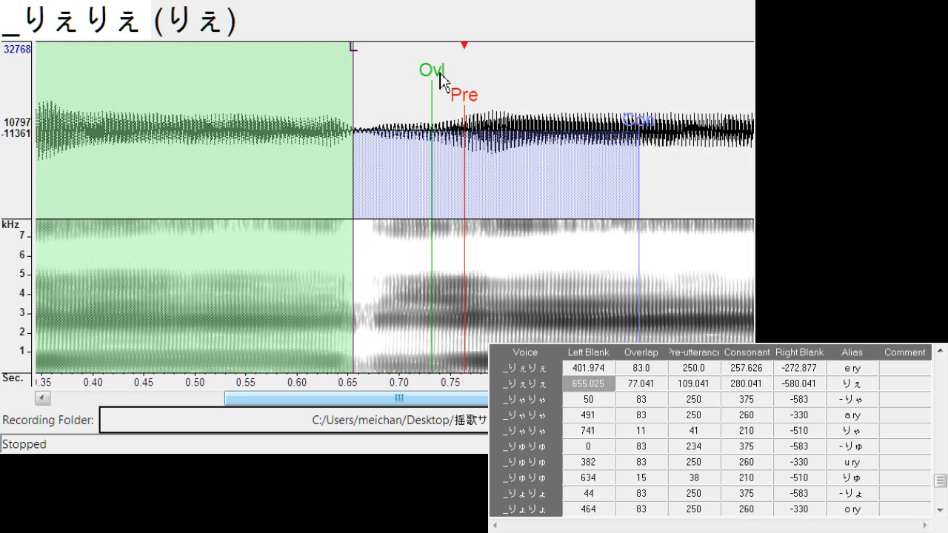
drag(440, 73, 362, 94)
Shift "- りゃ" to left blank about 101.5, and align "a ry" with left blank about 489.8, consonant about 255.3 and right blank about -275.9
key(Down)
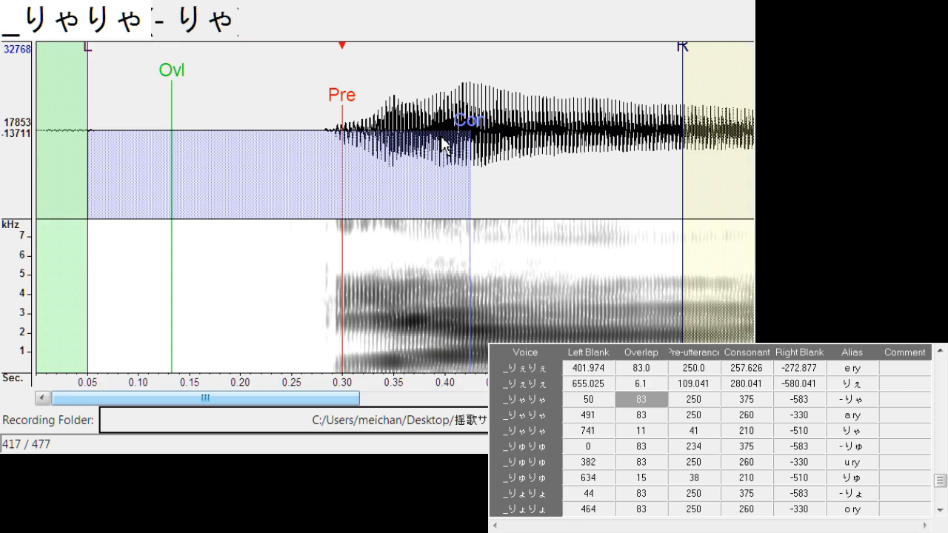
drag(343, 106, 396, 105)
click(362, 134)
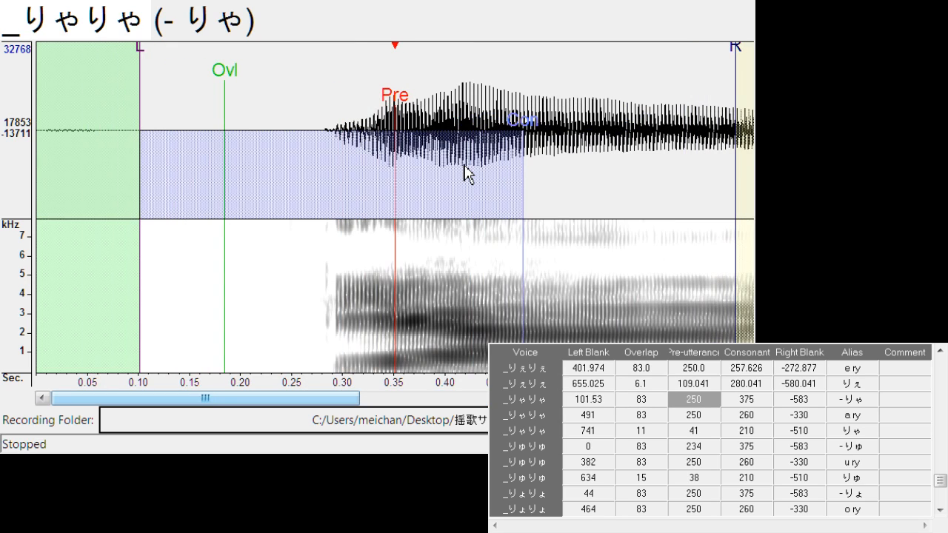
key(Down)
mouse_move(401, 99)
mouse_down()
mouse_move(388, 96)
mouse_move(396, 99)
mouse_up()
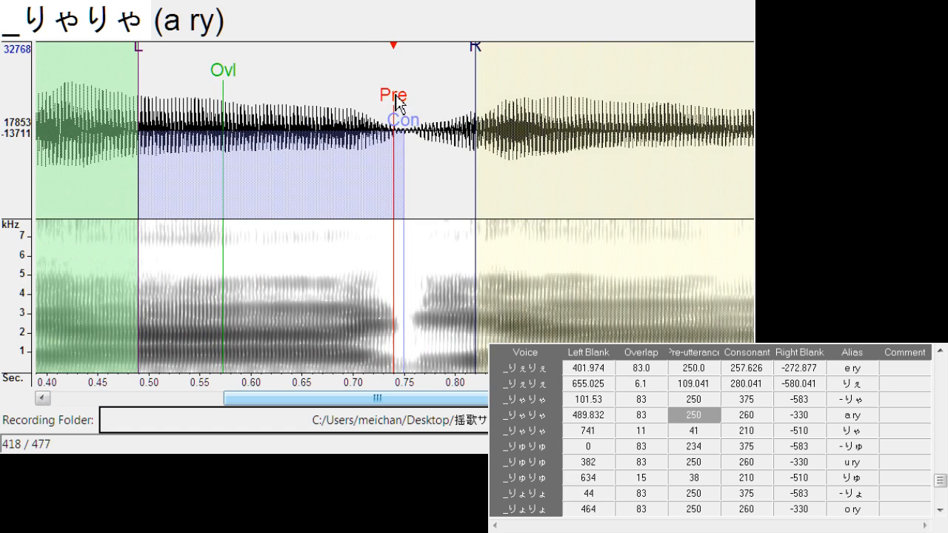
drag(416, 141, 403, 131)
mouse_move(483, 56)
mouse_down()
mouse_move(423, 81)
mouse_move(438, 104)
mouse_move(467, 103)
mouse_up()
Align "りゃ" with left blank about 740.6, overlap about 6.1 and pre-utterance about 96.1
key(Down)
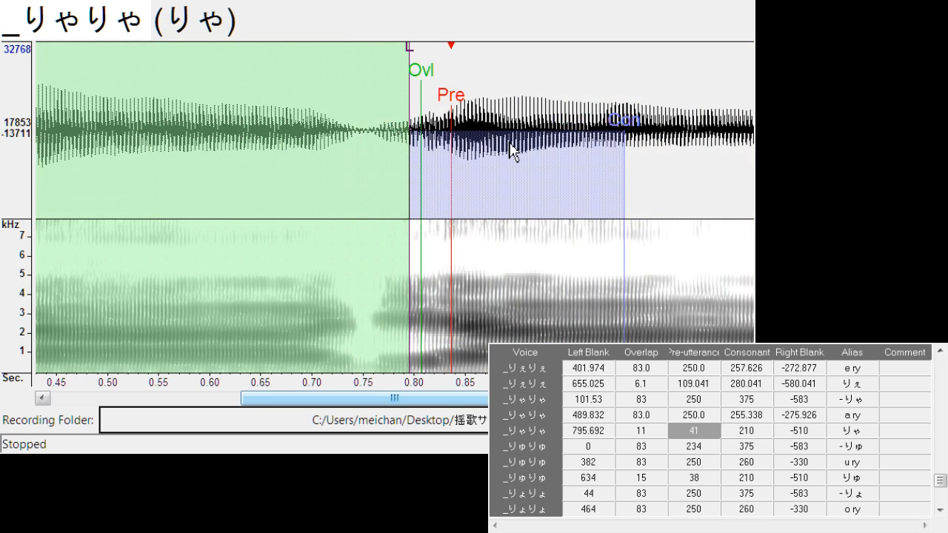
drag(412, 62, 353, 79)
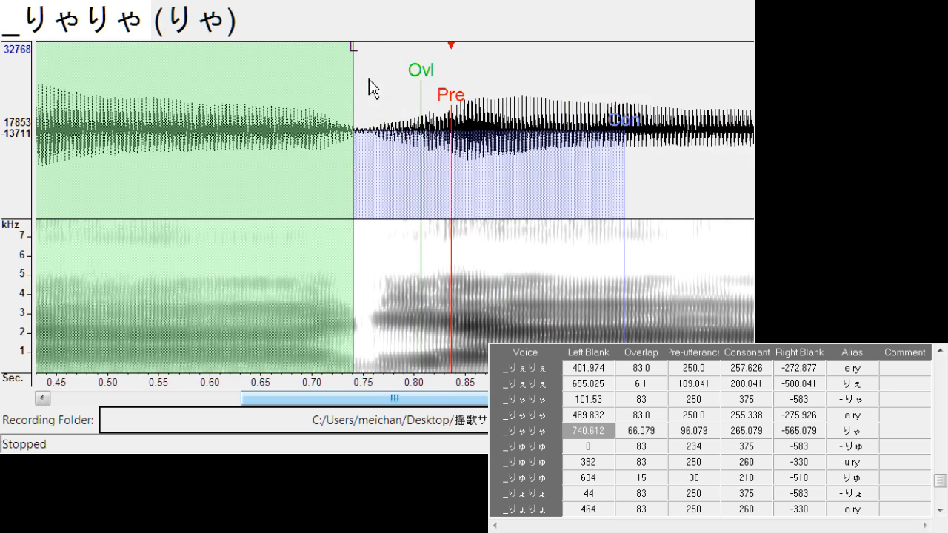
drag(423, 87, 362, 87)
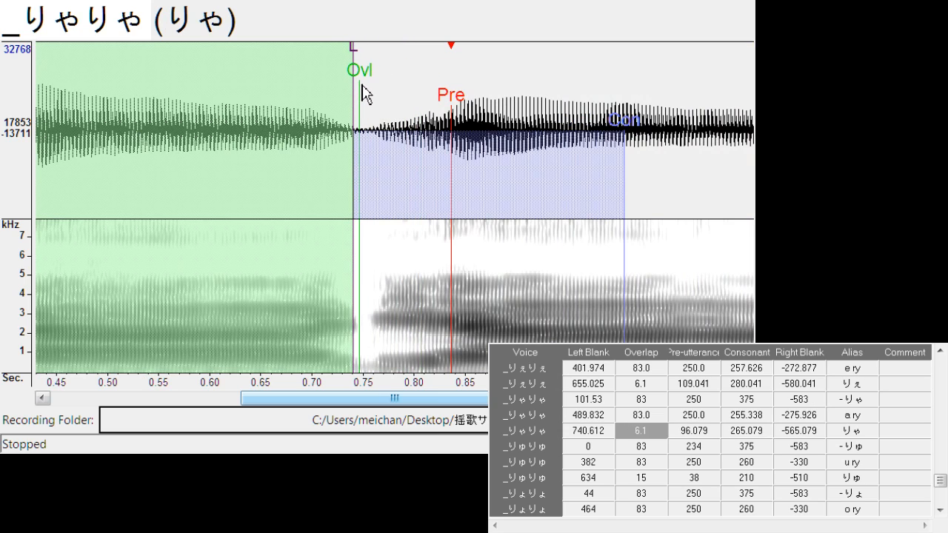
Shift "- りゅ" to left blank about 14.6, and set the right blank of "u ry" to about -275.3
key(Down)
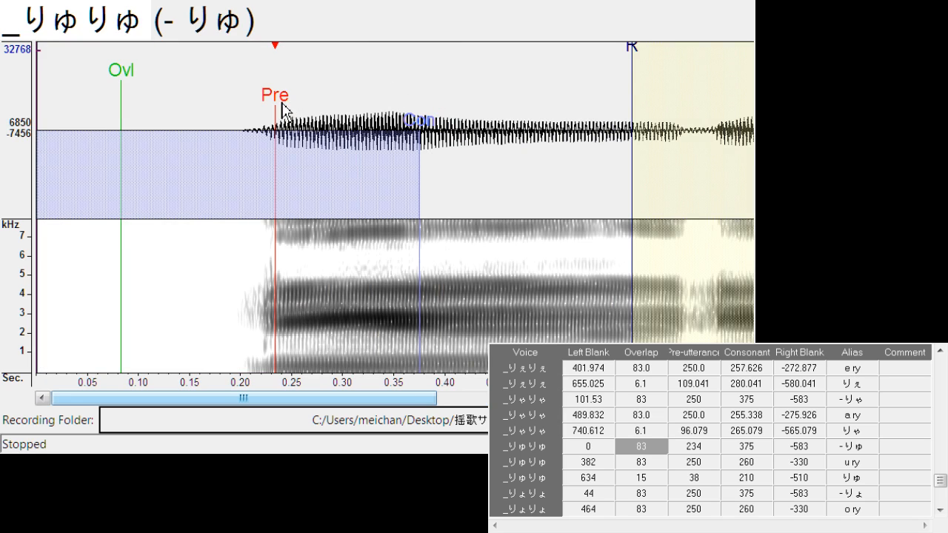
drag(279, 102, 289, 107)
key(Down)
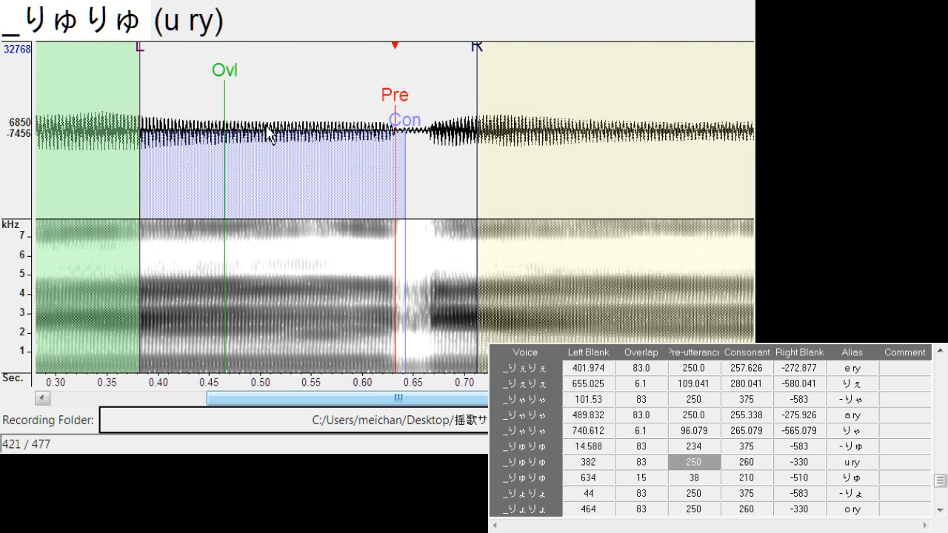
mouse_move(475, 66)
mouse_down()
mouse_move(434, 70)
mouse_move(408, 104)
mouse_up()
Align "りゅ" with left blank about 637.5, overlap about 13.7 and pre-utterance about 44.2
key(Down)
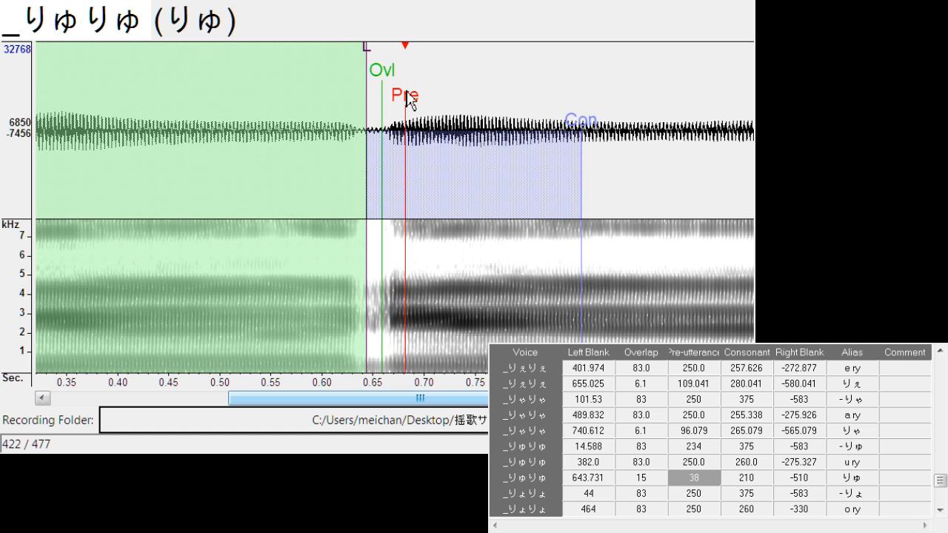
drag(381, 73, 374, 74)
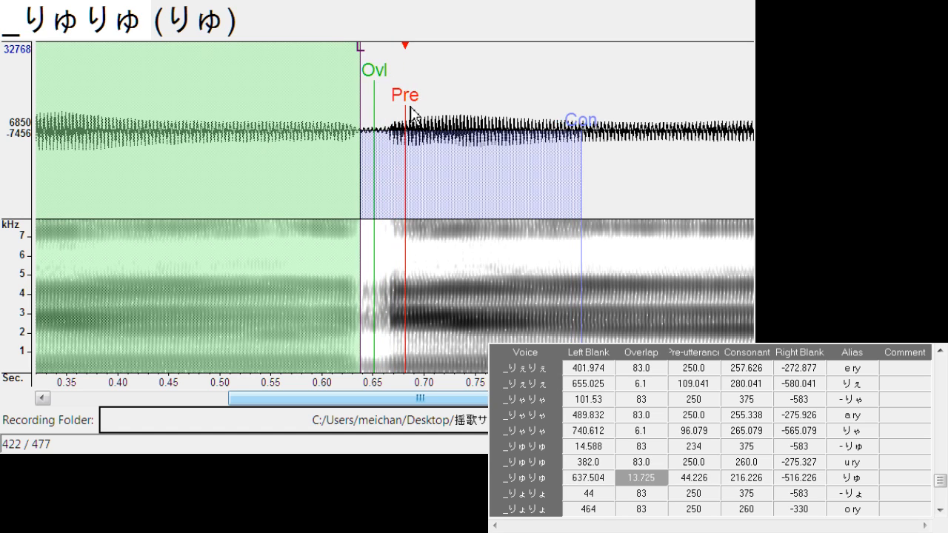
Shift "- りょ" to match the vowel's onset, and align "o ry" with left blank about 457.8 and right blank about -278.2
key(Down)
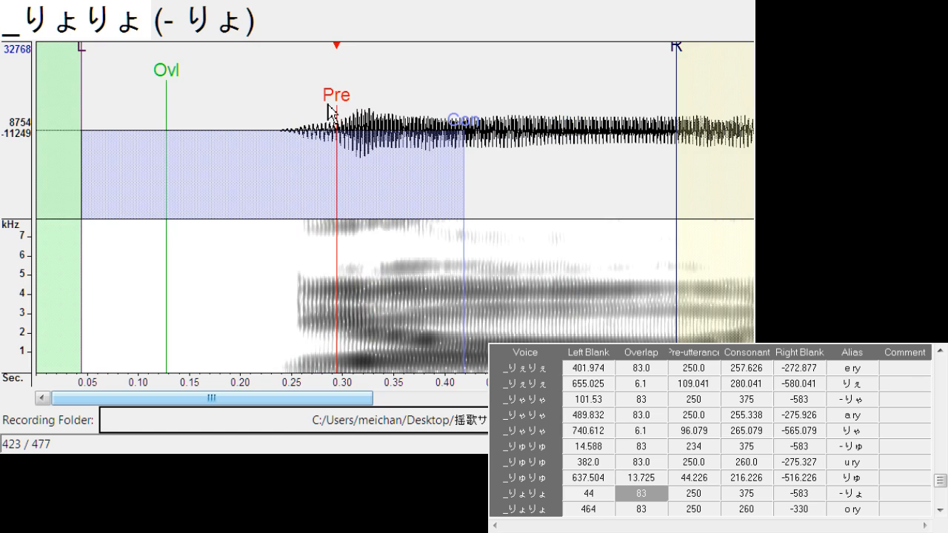
drag(338, 104, 392, 111)
key(Down)
mouse_move(471, 65)
mouse_down()
mouse_move(451, 63)
mouse_move(417, 85)
mouse_move(430, 106)
mouse_move(457, 109)
mouse_up()
Align "りょ" with left blank about 717.0, overlap about 9.9 and pre-utterance about 89.2
key(Down)
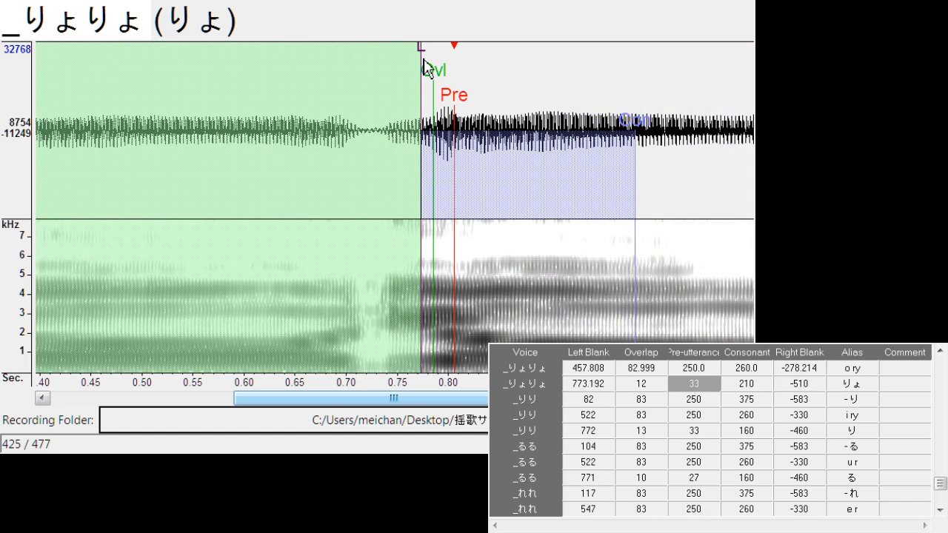
drag(423, 66, 366, 81)
drag(426, 83, 374, 94)
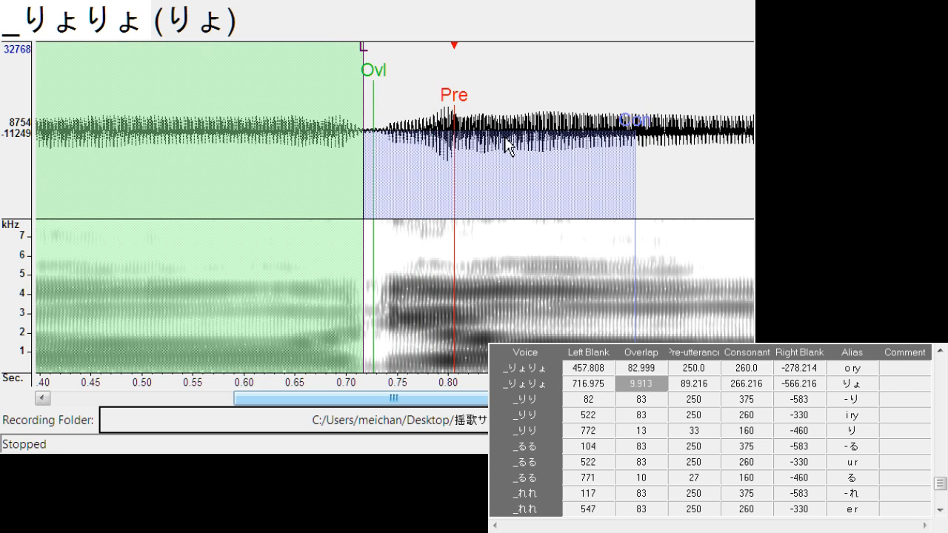
Shift "- り" to left blank about 97.7, and align "i ry" with left blank about 519.6, consonant about 255.3 and right blank about -272.9
key(Down)
mouse_move(381, 104)
mouse_down()
mouse_move(389, 101)
mouse_move(384, 108)
mouse_up()
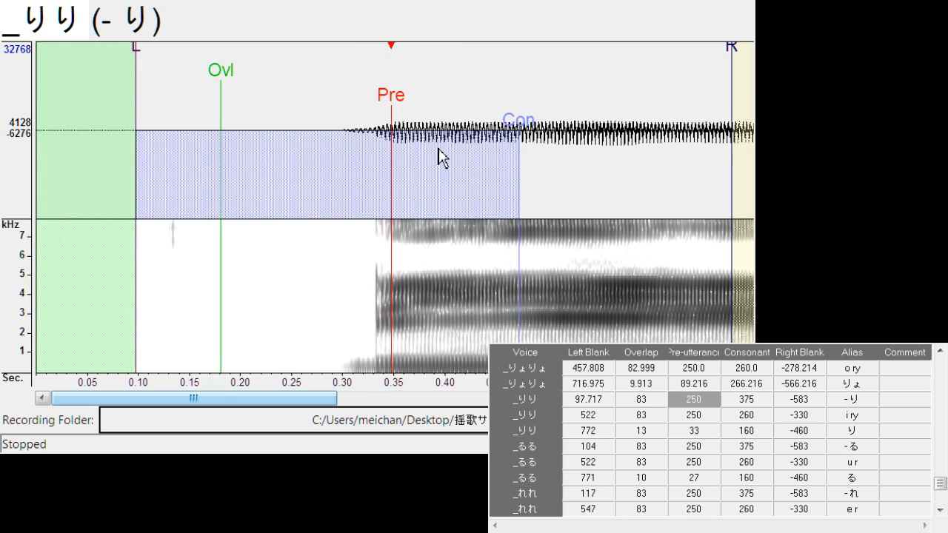
key(Down)
drag(400, 104, 400, 141)
mouse_move(474, 68)
mouse_down()
mouse_move(426, 74)
mouse_move(408, 109)
mouse_up()
Align "り" with left blank about 774.1, overlap about 11.4 and pre-utterance about 41.9
key(Down)
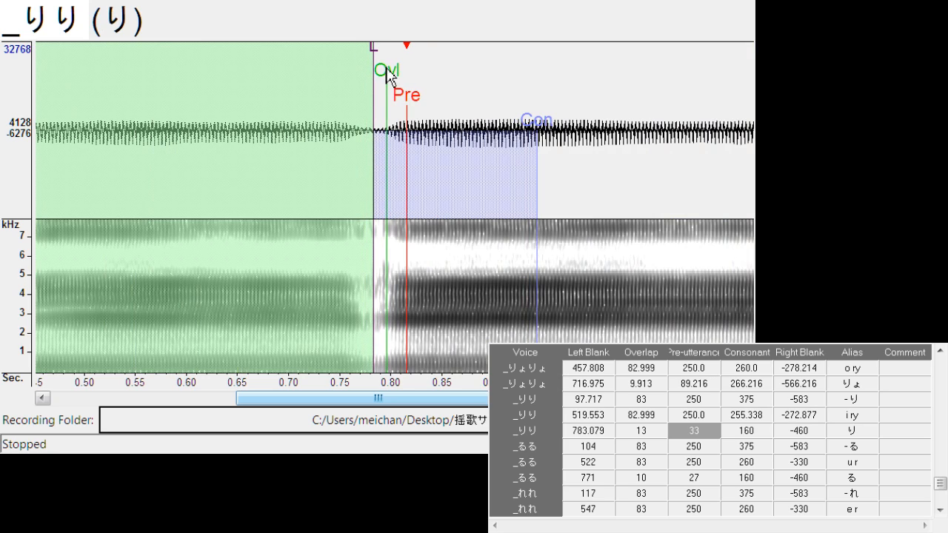
drag(373, 54, 364, 59)
mouse_move(386, 67)
mouse_down()
mouse_move(376, 80)
mouse_move(417, 111)
mouse_up()
Shift "- る" to left blank about 125.2, and align "u r" with left blank about 521.1, consonant about 256.1 and right blank about -270.6
key(Down)
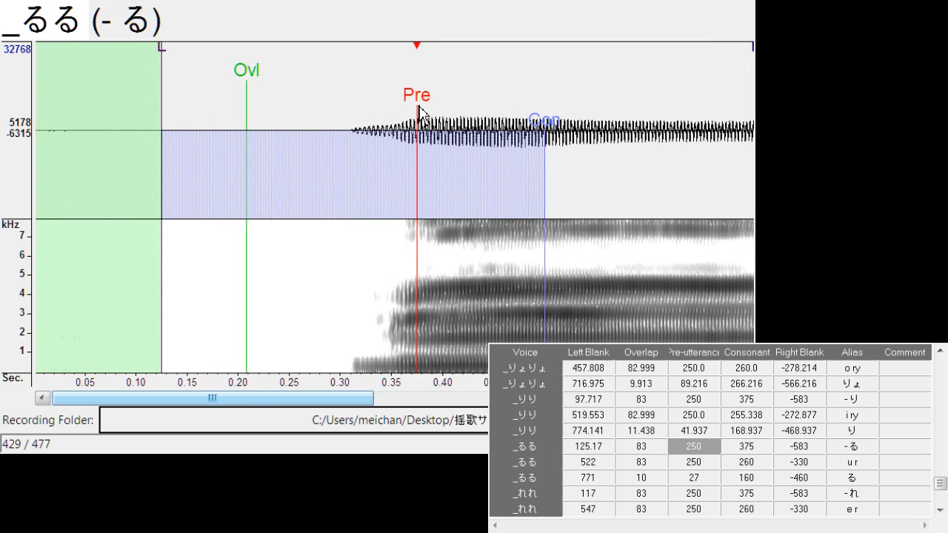
key(Down)
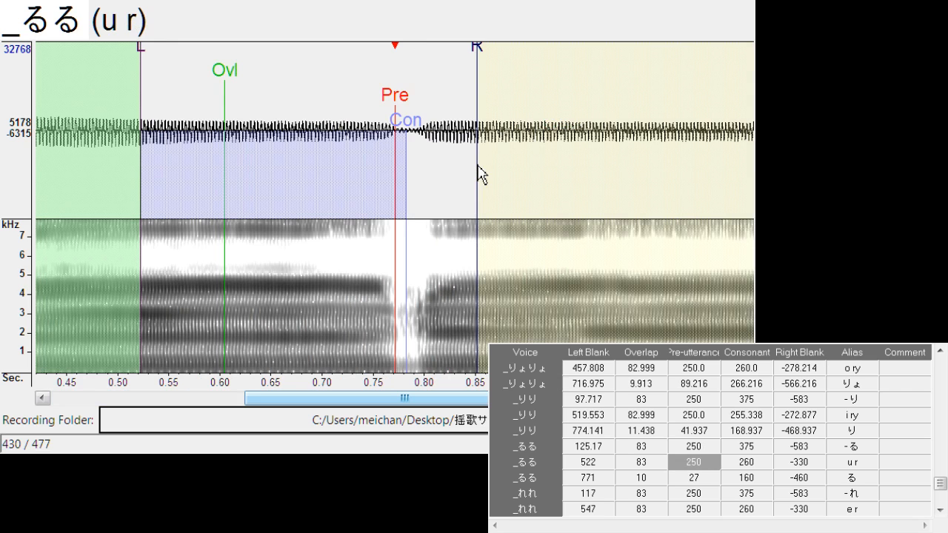
drag(398, 101, 398, 102)
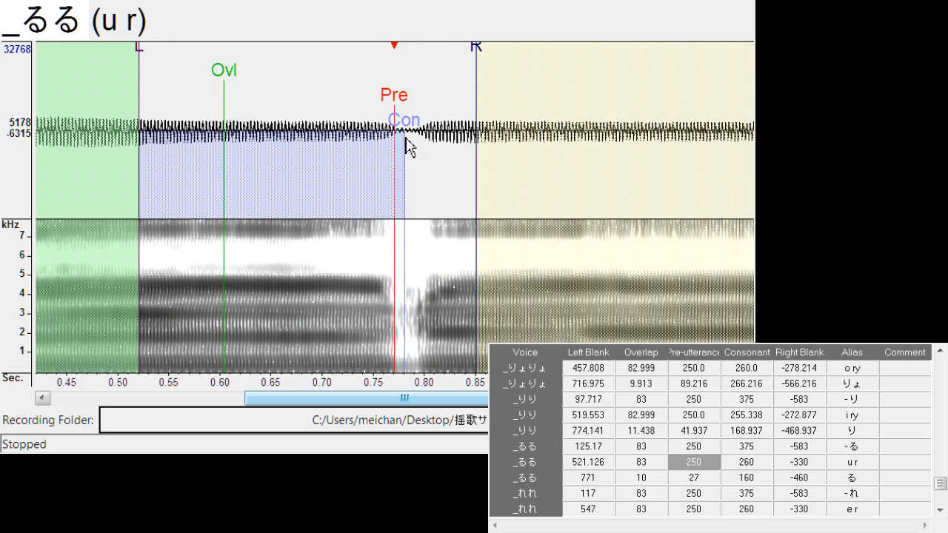
drag(409, 144, 402, 142)
mouse_move(483, 64)
mouse_down()
mouse_move(419, 88)
mouse_move(413, 106)
mouse_move(430, 105)
mouse_move(419, 103)
mouse_up()
Shift "る" so its pre-utterance meets the vowel's onset, and extend its left blank back to where the preceding vowel ends
key(Down)
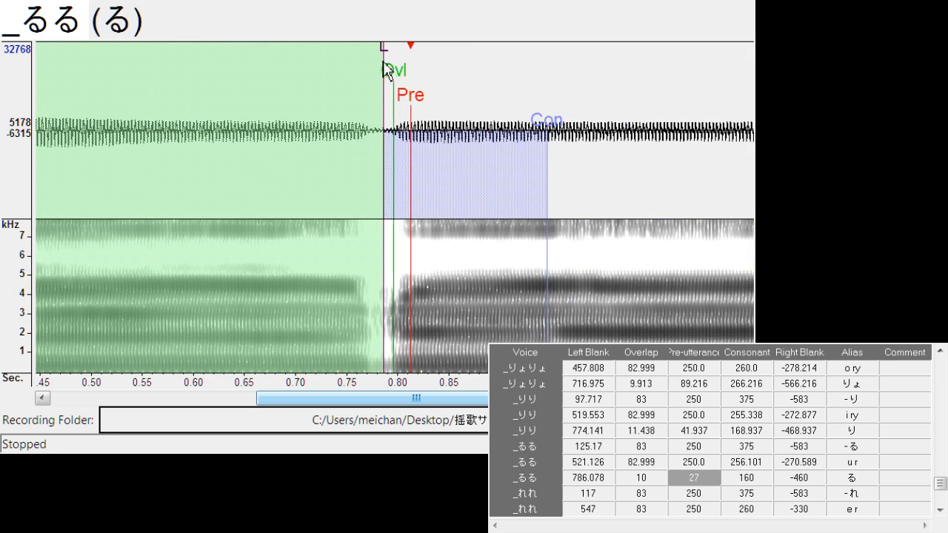
mouse_move(385, 69)
mouse_down()
mouse_move(368, 59)
mouse_move(381, 89)
mouse_move(411, 104)
mouse_move(398, 104)
mouse_move(409, 104)
mouse_move(416, 127)
mouse_up()
Align "e r" with left blank about 558.5, consonant about 257.6 and right blank about -272.1
key(Down)
Align "れ" with left blank about 816.9, overlap about 4.6 and pre-utterance about 38.1
key(Down)
drag(486, 55, 428, 56)
key(Down)
drag(400, 100, 421, 100)
drag(392, 49, 378, 49)
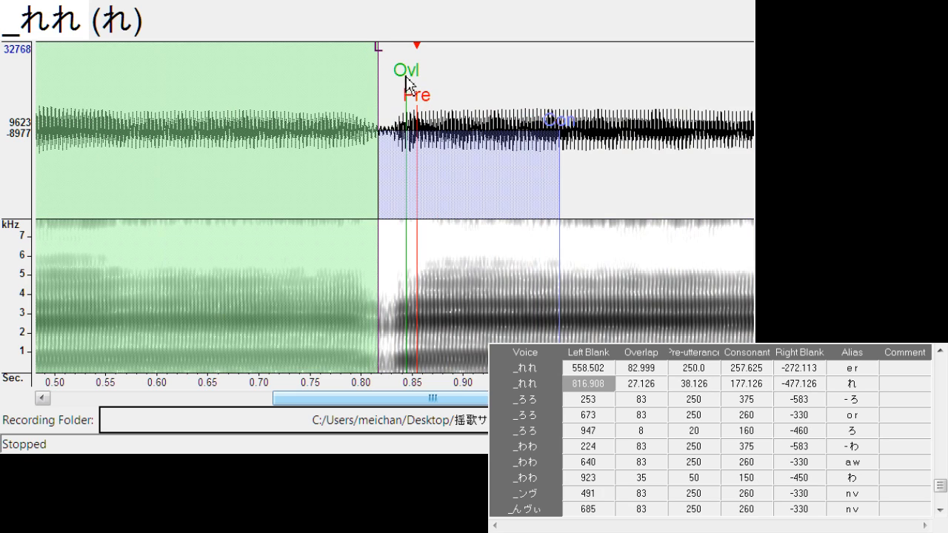
drag(406, 96, 386, 100)
Shift all markers of "- ろ" together to left blank about 281.6
key(Down)
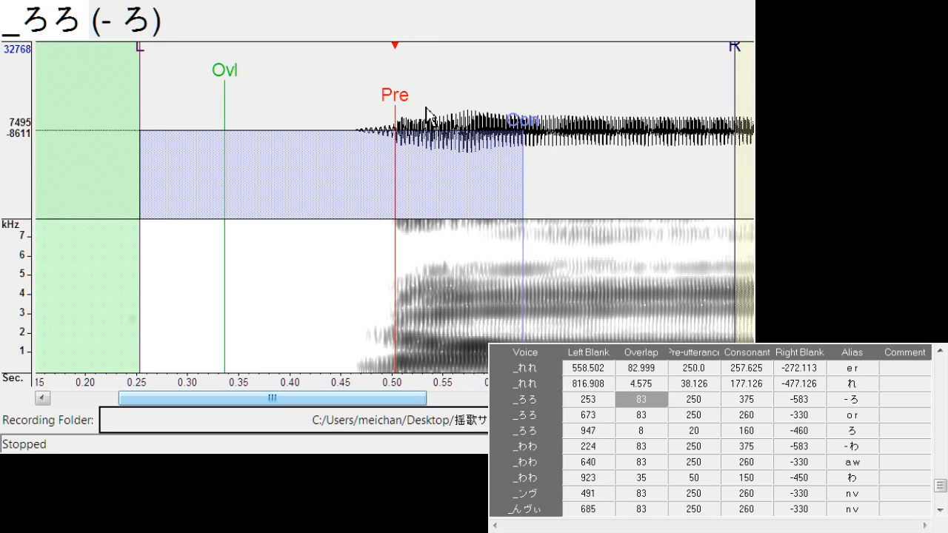
key(F6)
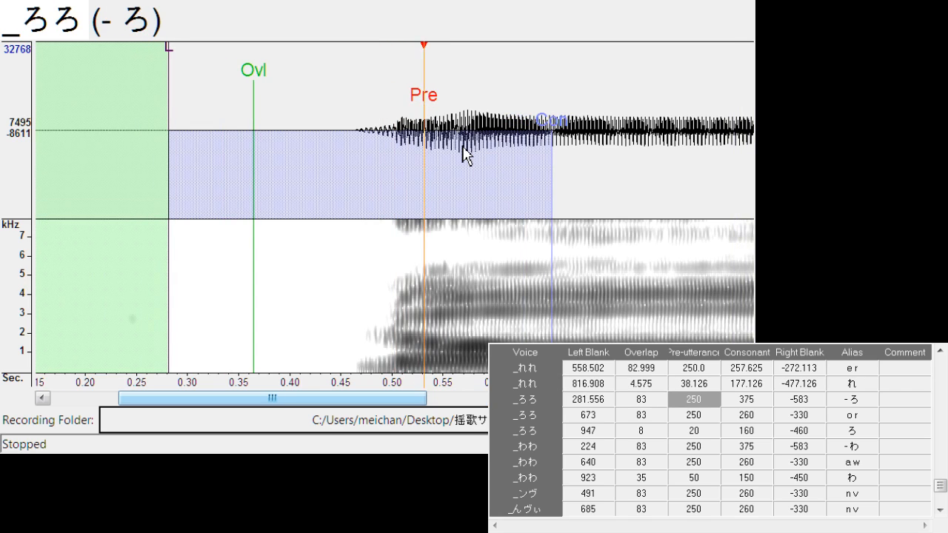
drag(417, 400, 460, 401)
Align "o r" with left blank about 695.8, consonant about 250.8 and right blank about -266.0
key(Down)
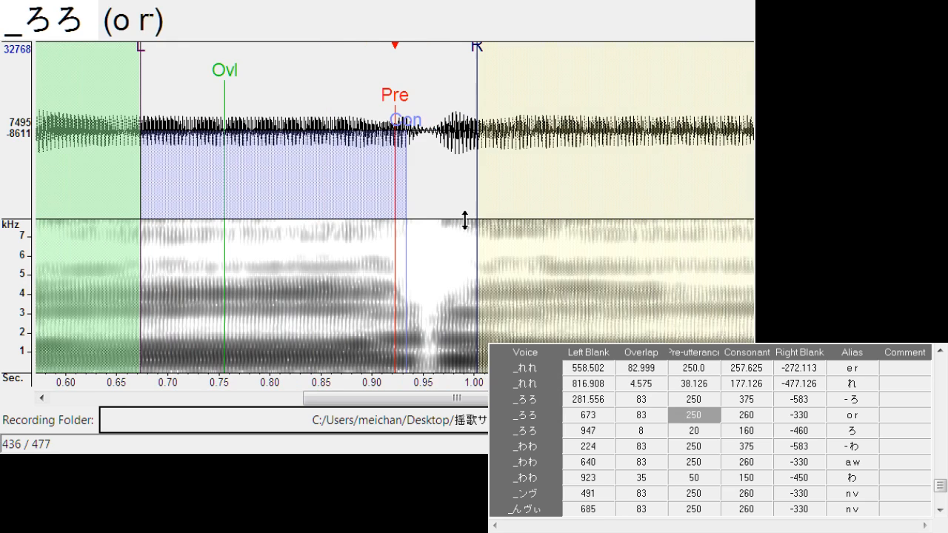
key(F6)
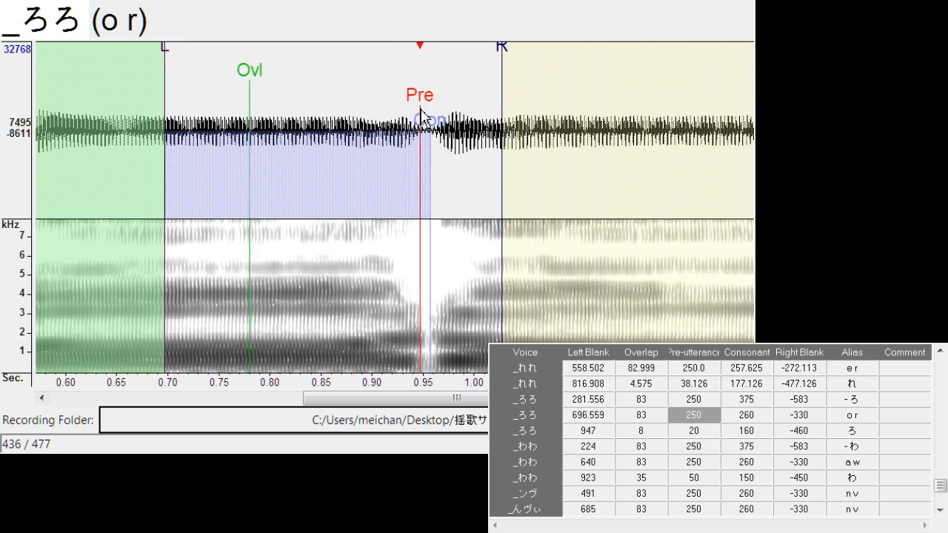
click(383, 142)
drag(437, 125, 421, 136)
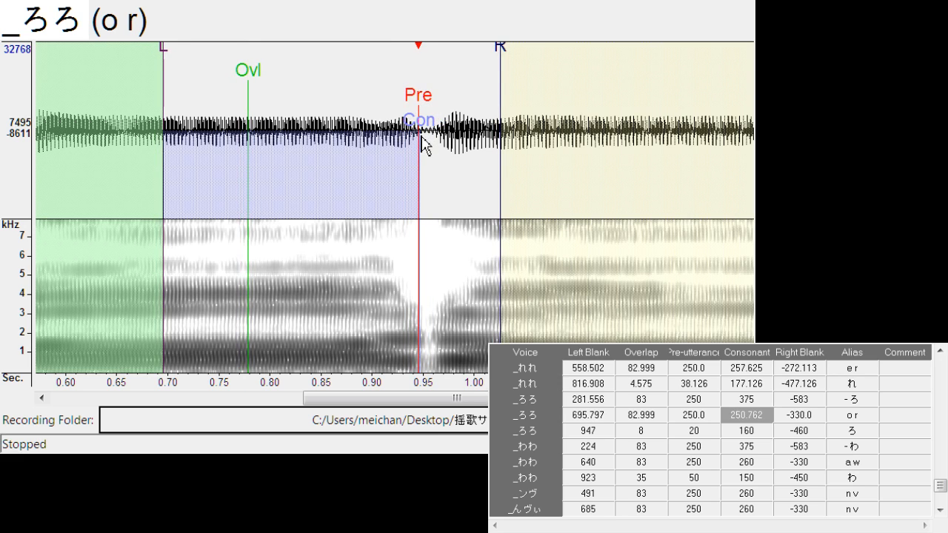
drag(504, 64, 436, 44)
Align "ろ" with left blank about 948.1, overlap about 8.4 and pre-utterance about 51.1
key(Down)
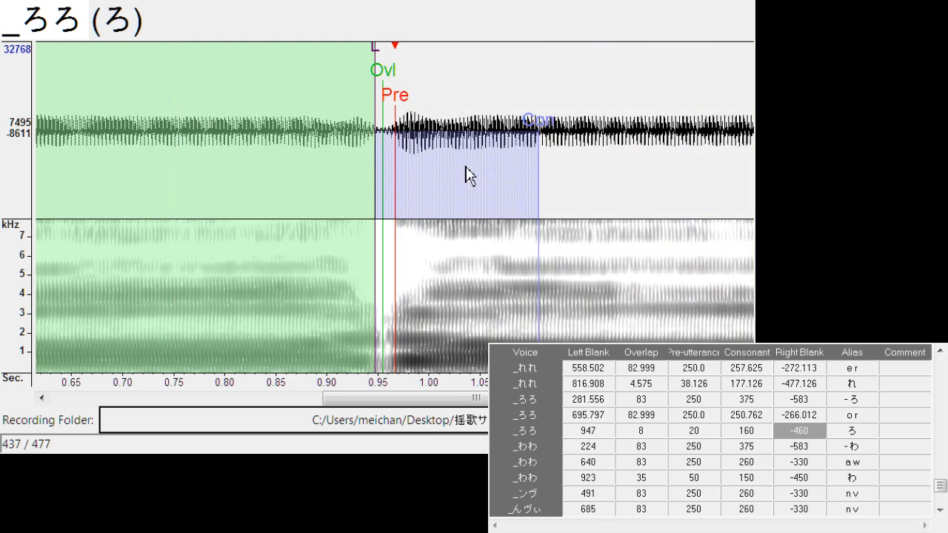
drag(396, 104, 431, 106)
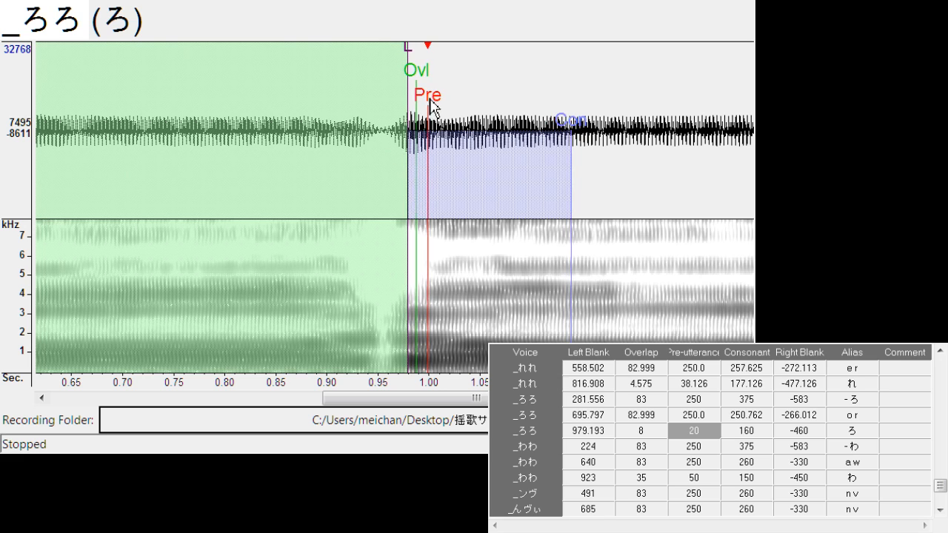
mouse_move(409, 71)
mouse_down()
mouse_move(374, 69)
mouse_move(401, 105)
mouse_move(437, 111)
mouse_move(398, 112)
mouse_up()
Shift "- わ" to left blank about 261.7, and align "a w" with left blank about 642.3 and right blank about -307.2
key(Down)
key(Down)
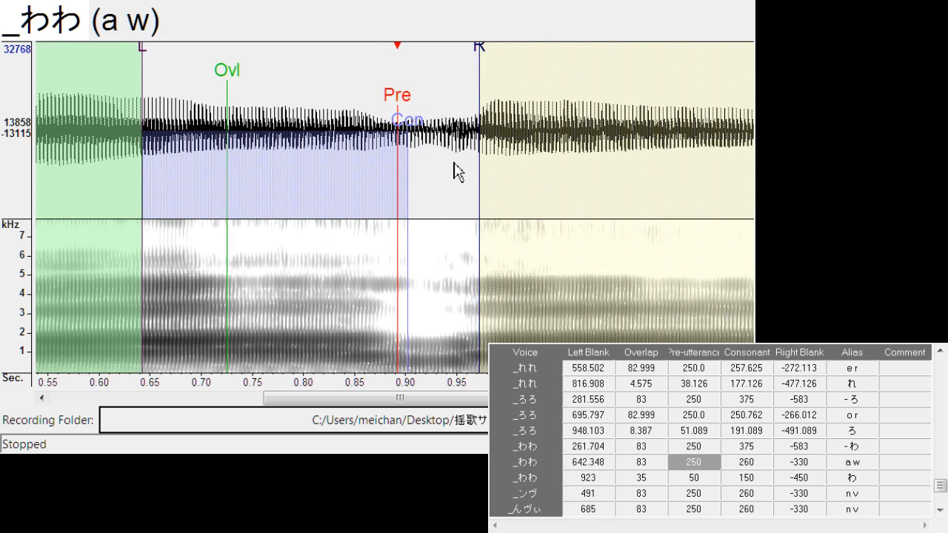
drag(479, 66, 457, 77)
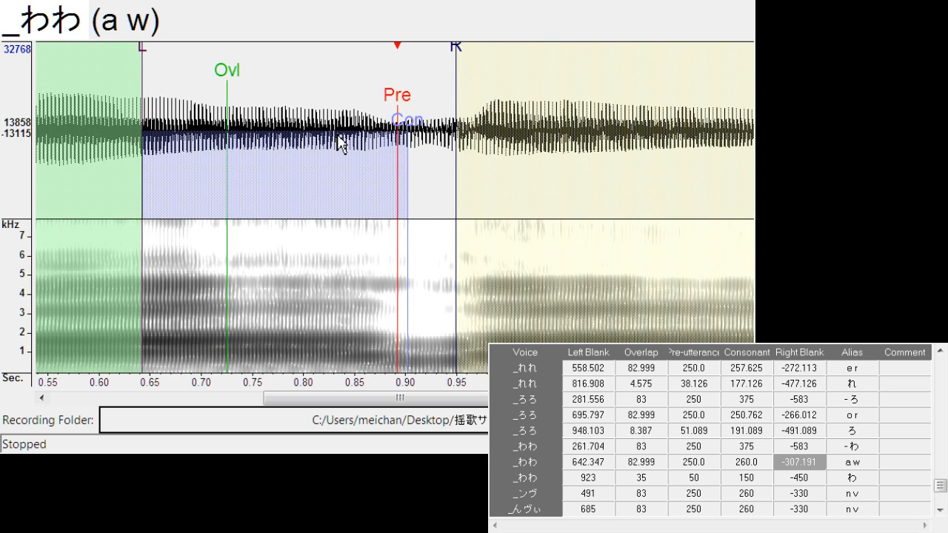
Align "わ" with left blank about 901.5, overlap about 26.7 and pre-utterance about 72.4
key(Down)
drag(393, 113, 396, 113)
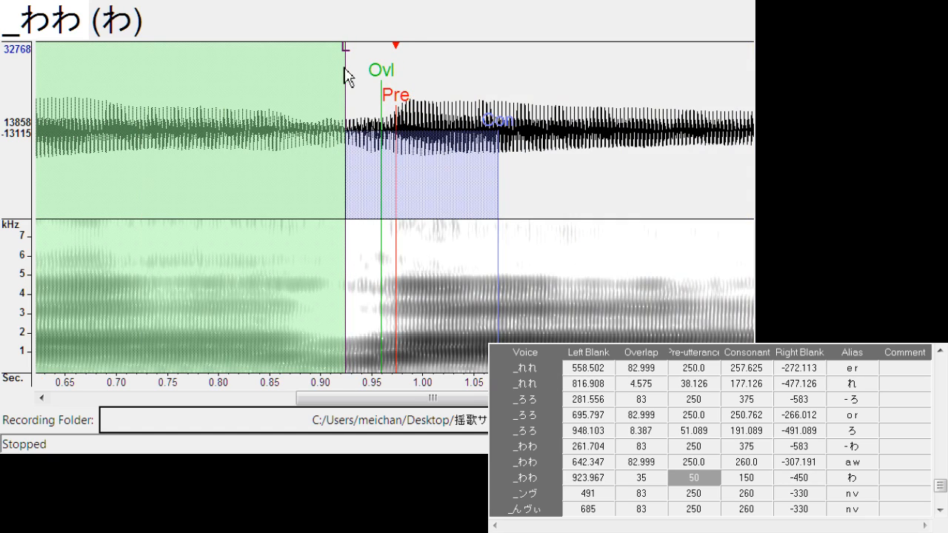
drag(352, 63, 323, 74)
drag(383, 76, 353, 95)
Align "n v" of _ンヴ to left blank about 485.2 and right blank about -297.3, and of _んヴぃ to about 685.0 and -291.9
key(Down)
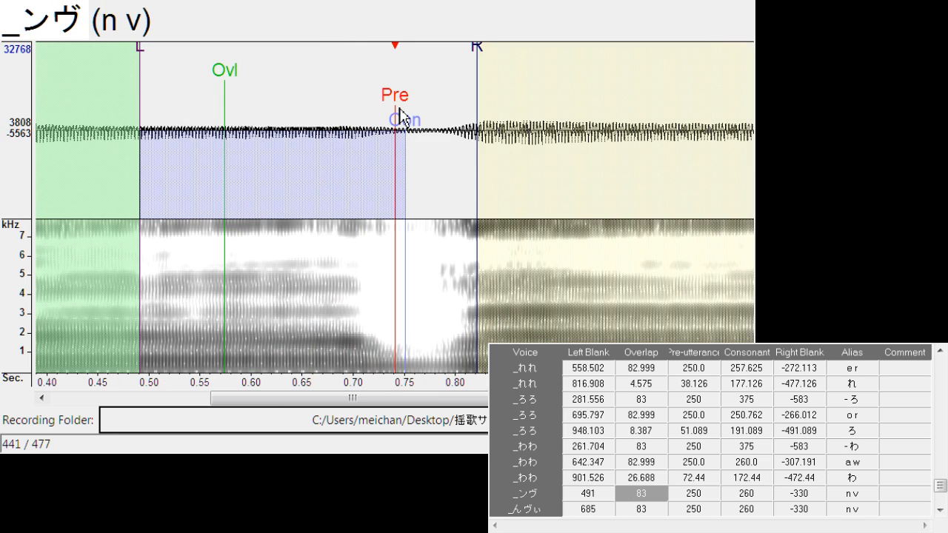
drag(401, 115, 391, 120)
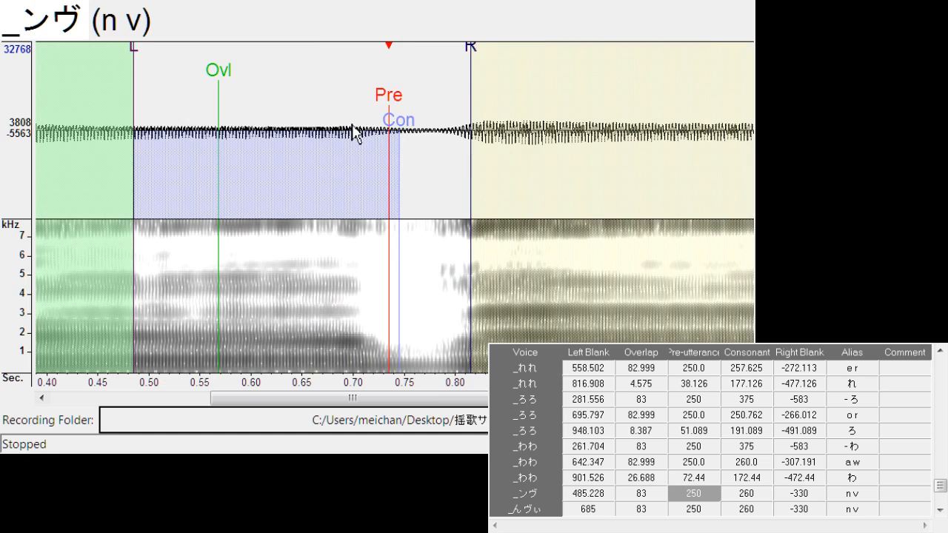
drag(477, 56, 438, 68)
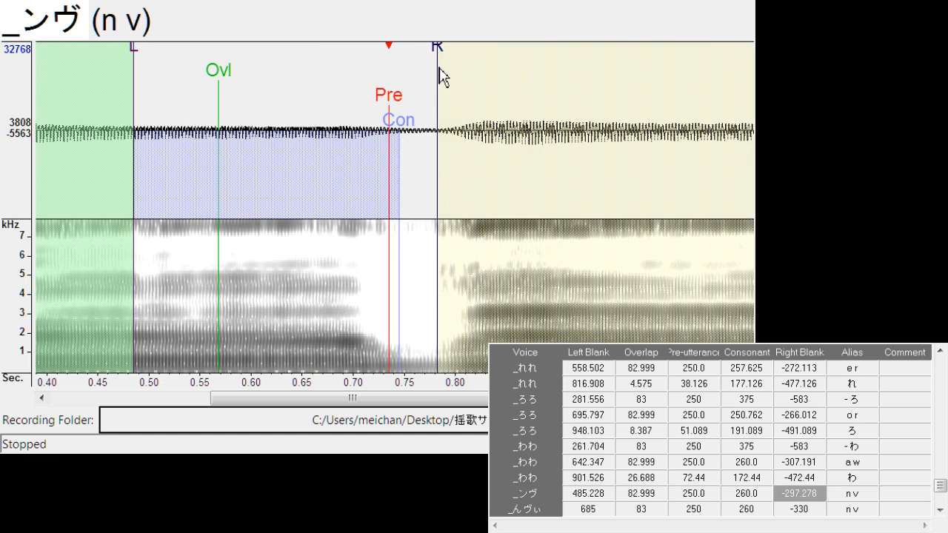
key(Down)
click(402, 105)
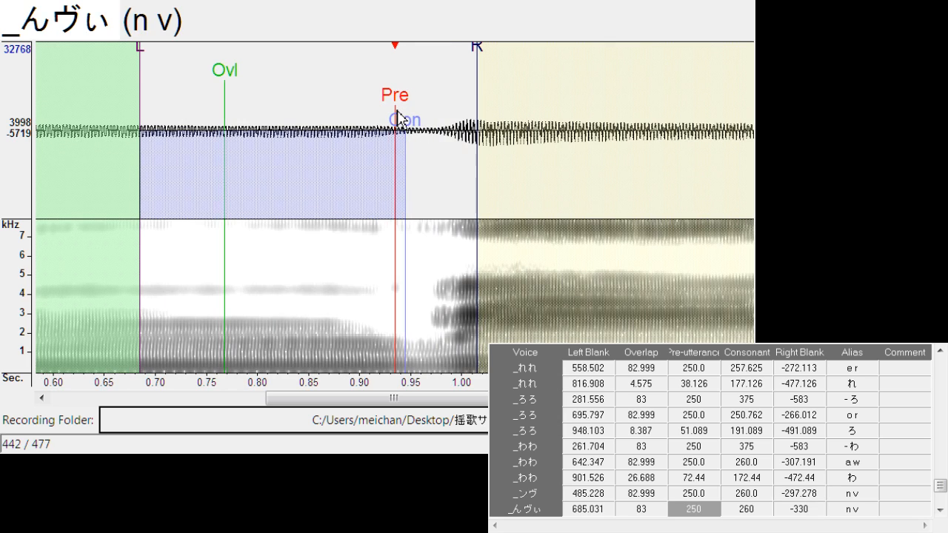
drag(476, 54, 440, 62)
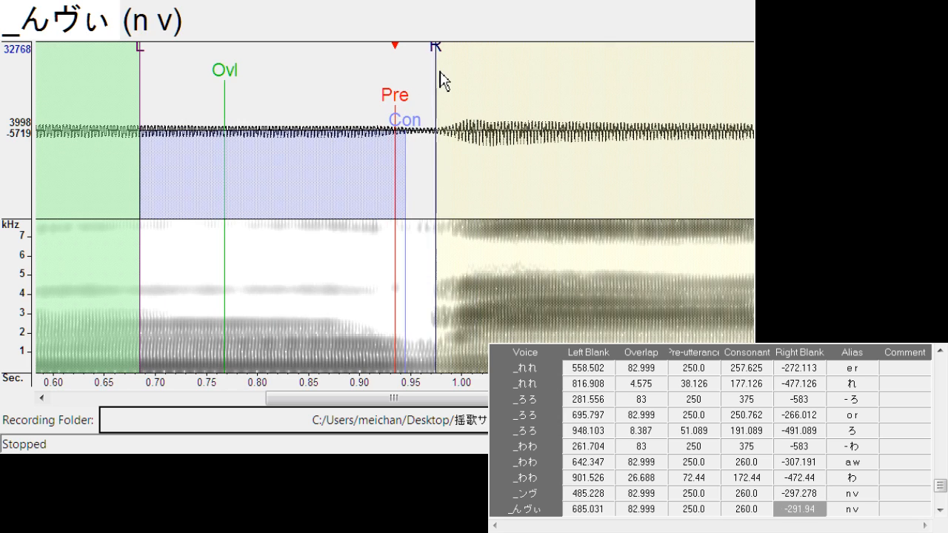
Align "n k" to left blank about 494.4 and right blank about -289.7, and "n g" to about 432.6 and -285.1
key(Down)
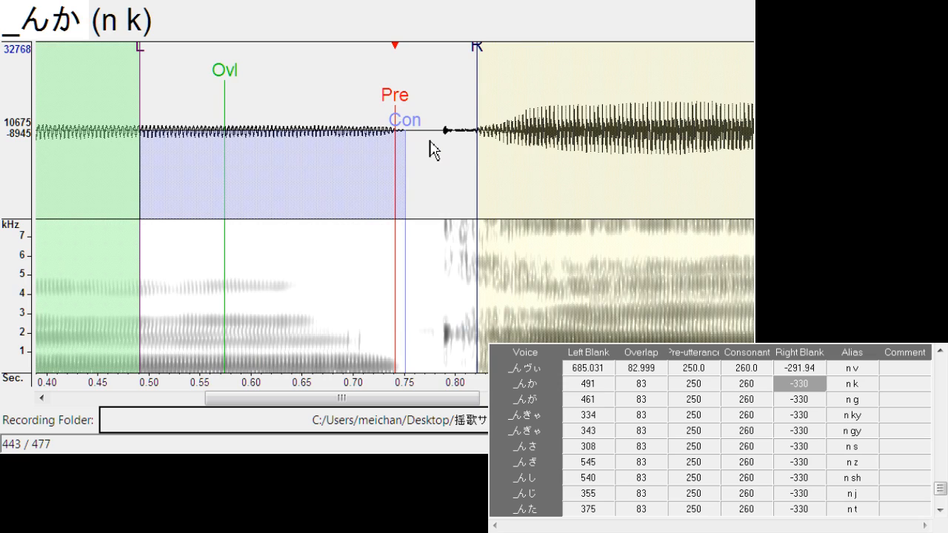
drag(404, 102, 407, 104)
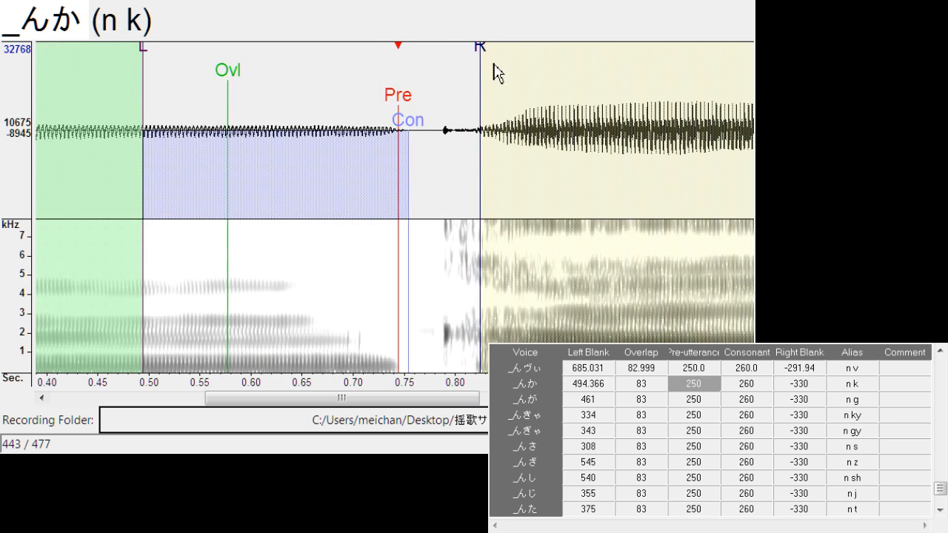
drag(495, 72, 442, 66)
key(Down)
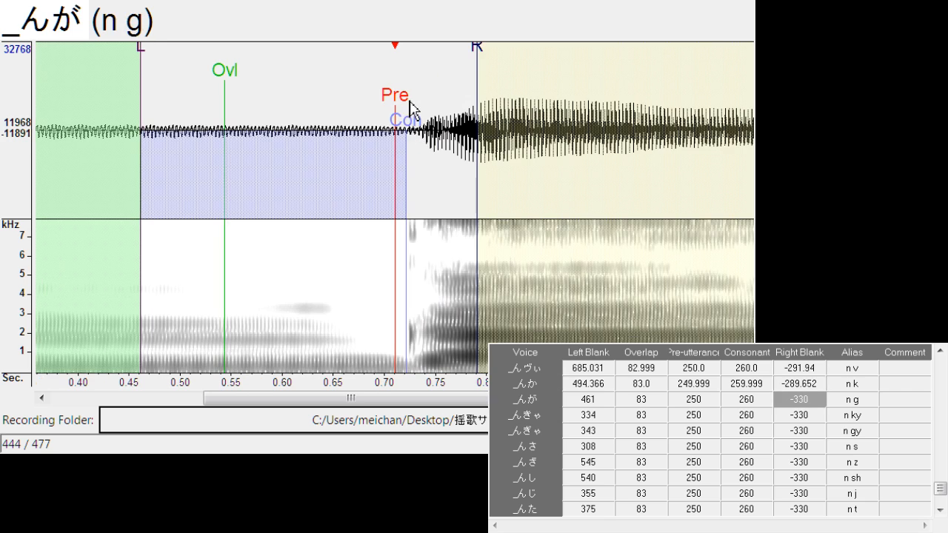
mouse_move(412, 110)
mouse_down()
mouse_move(387, 118)
mouse_move(387, 96)
mouse_move(370, 115)
mouse_up()
mouse_move(449, 60)
mouse_down()
mouse_move(405, 84)
mouse_move(403, 111)
mouse_up()
Align "n ky" to left blank about 339.5 and right blank about -317.1, and "n gy" to about 328.1 and -269.1 with consonant about 256.9
key(Down)
drag(482, 59, 470, 63)
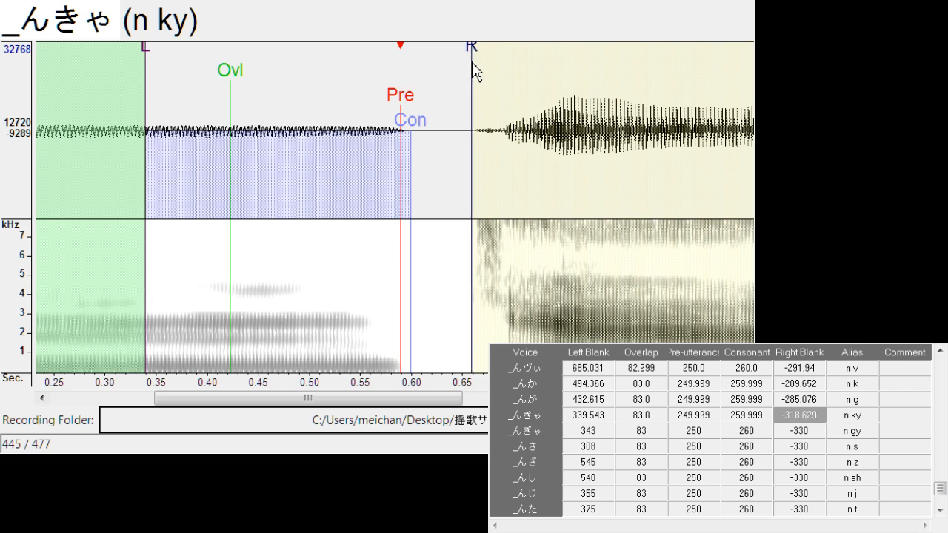
key(Down)
mouse_move(400, 111)
mouse_down()
mouse_move(383, 122)
mouse_move(389, 132)
mouse_up()
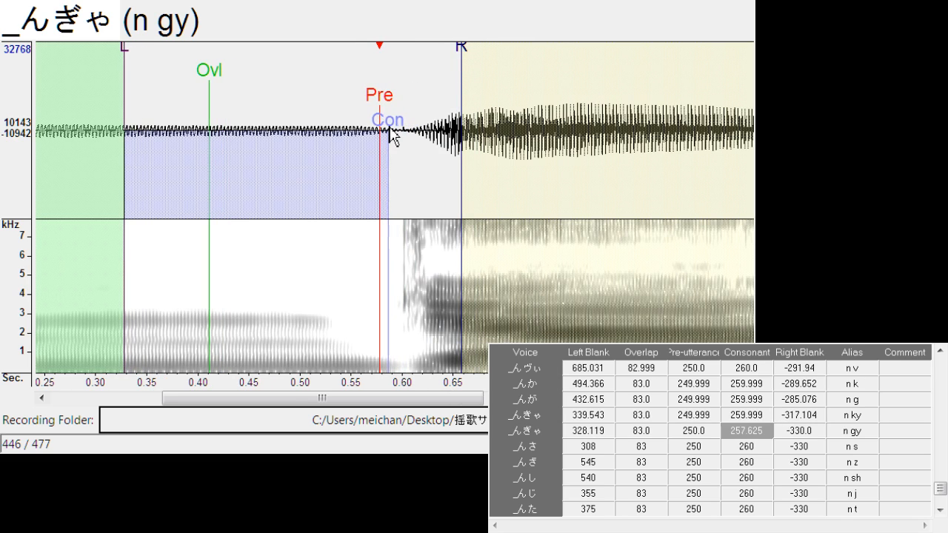
mouse_move(465, 53)
mouse_down()
mouse_move(404, 74)
mouse_move(402, 100)
mouse_up()
Shift "n s" to left blank about 312.9, and align "n z" with left blank about 531.7, consonant about 270.6 and right blank about -300.3
key(Down)
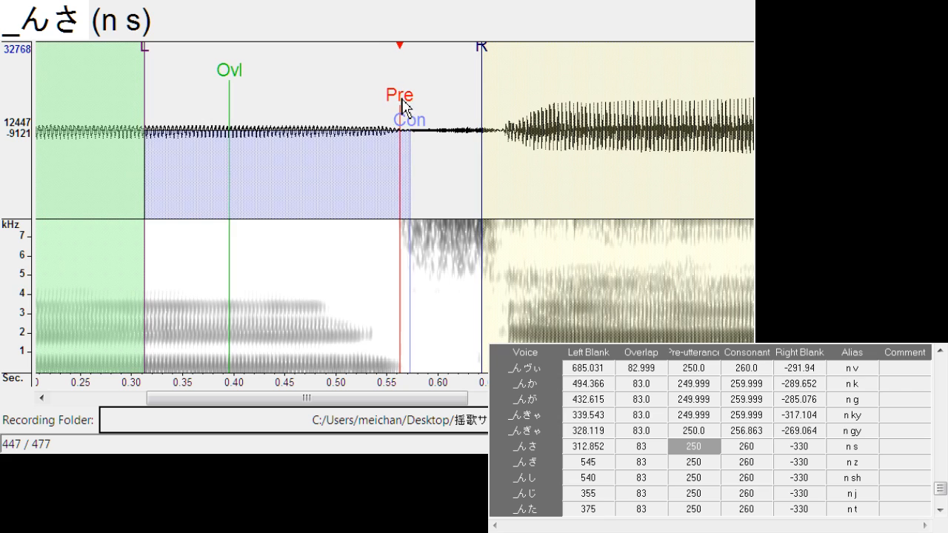
key(Down)
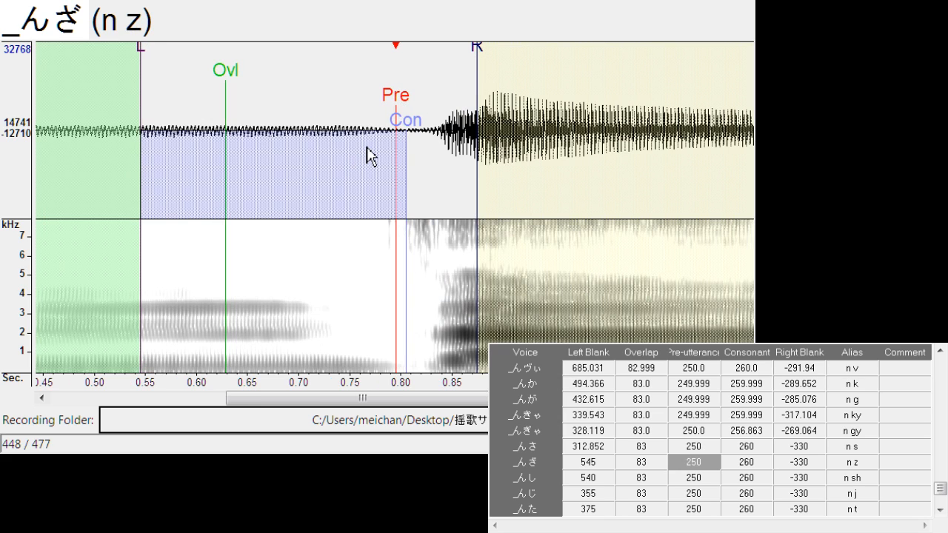
mouse_move(398, 104)
mouse_down()
mouse_move(383, 115)
mouse_move(409, 119)
mouse_up()
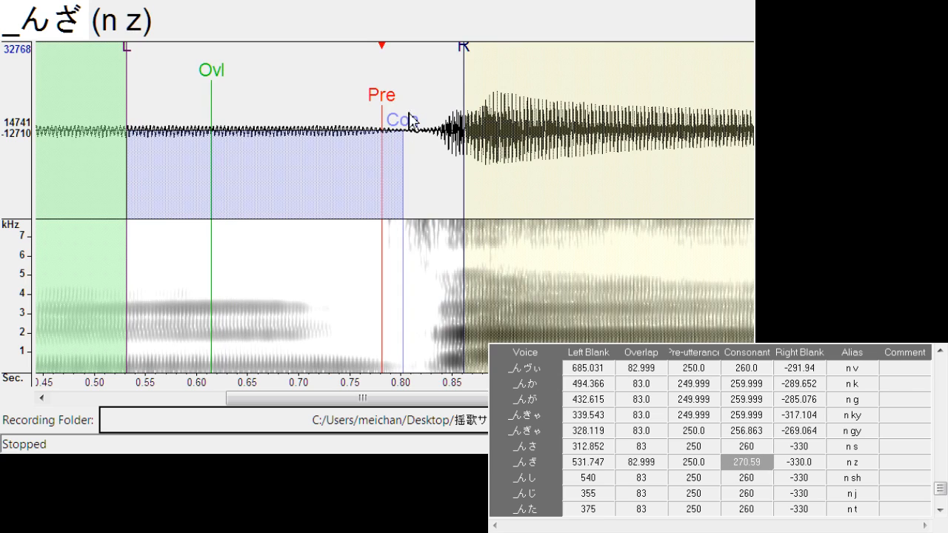
mouse_move(466, 55)
mouse_down()
mouse_move(438, 74)
mouse_move(427, 121)
mouse_move(391, 111)
mouse_up()
Shift "n sh" to left blank about 536.3, and align "n j" with left blank about 357.1 and right blank about -305.7
key(Down)
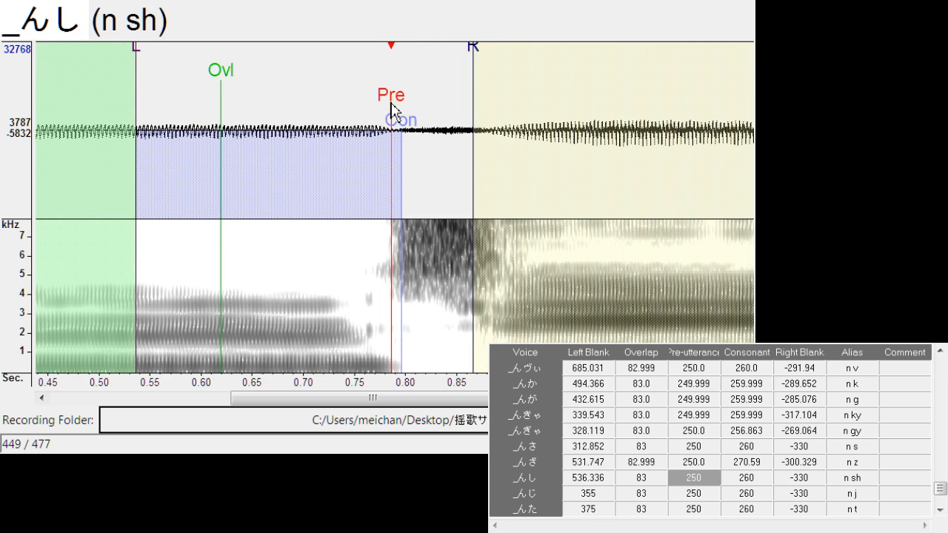
key(Down)
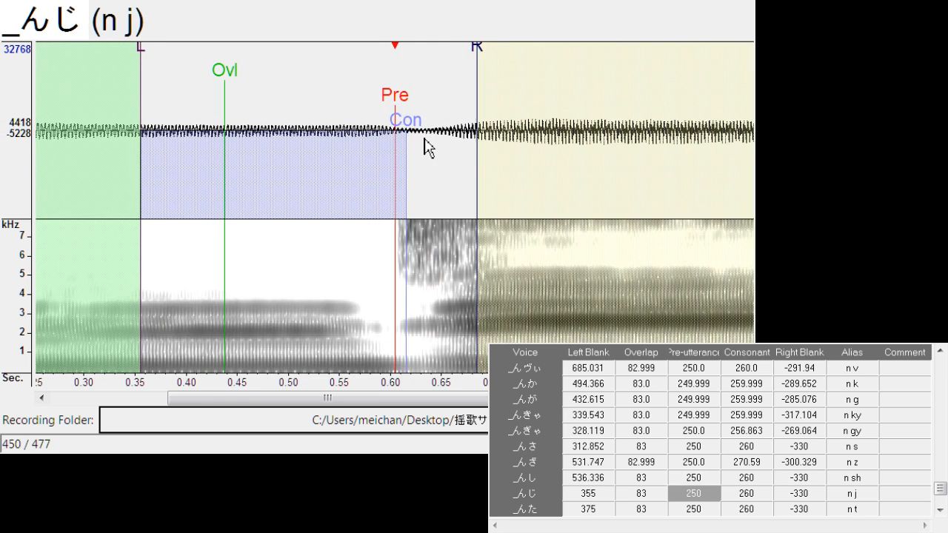
drag(403, 114, 400, 111)
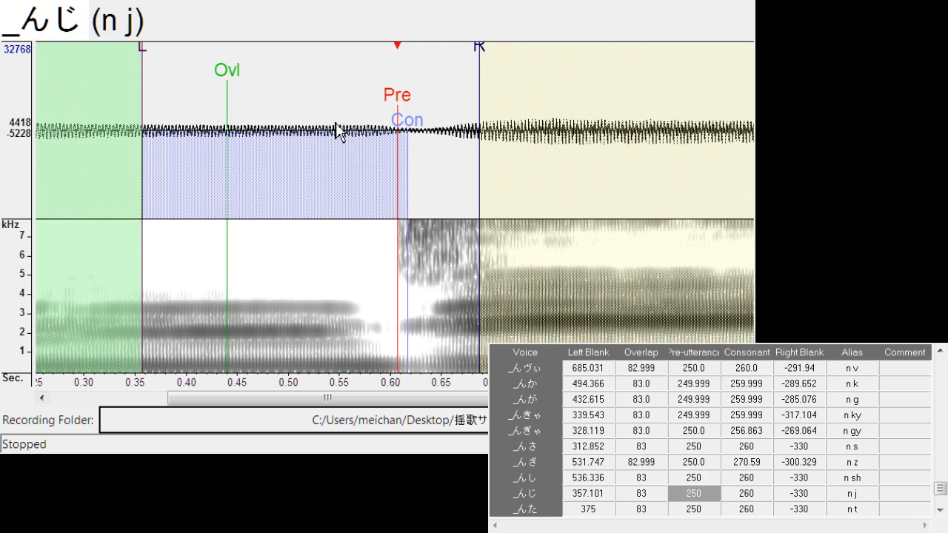
drag(475, 43, 455, 65)
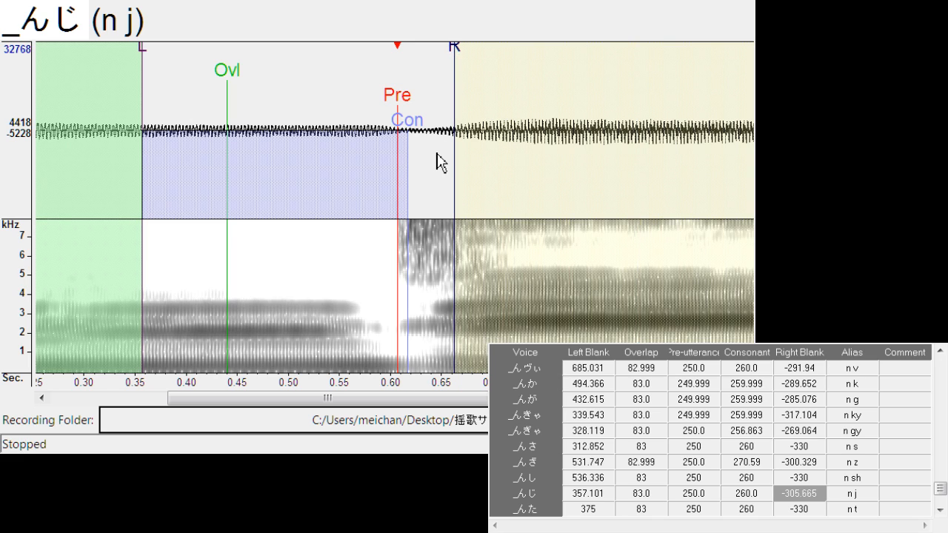
Align "n t" to left blank about 377.7 and right blank about -300.3, and "n d" to about 450.9 and -278.2
key(Down)
drag(397, 111, 401, 112)
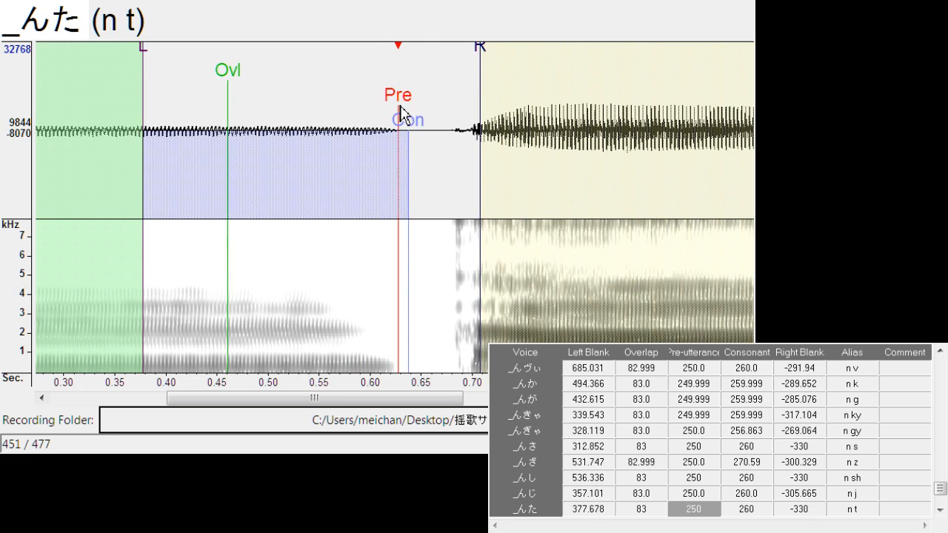
mouse_move(485, 64)
mouse_down()
mouse_move(451, 70)
mouse_move(450, 144)
mouse_up()
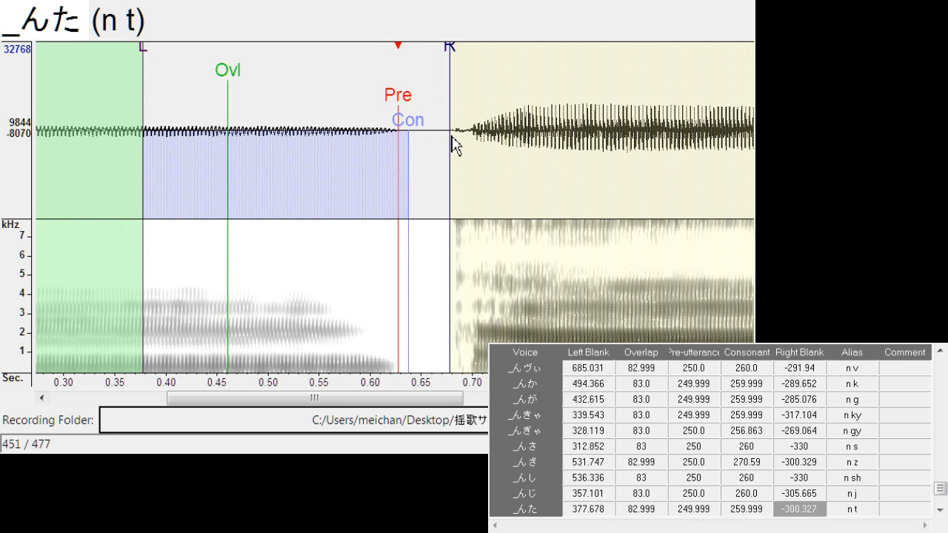
key(Down)
drag(396, 111, 398, 111)
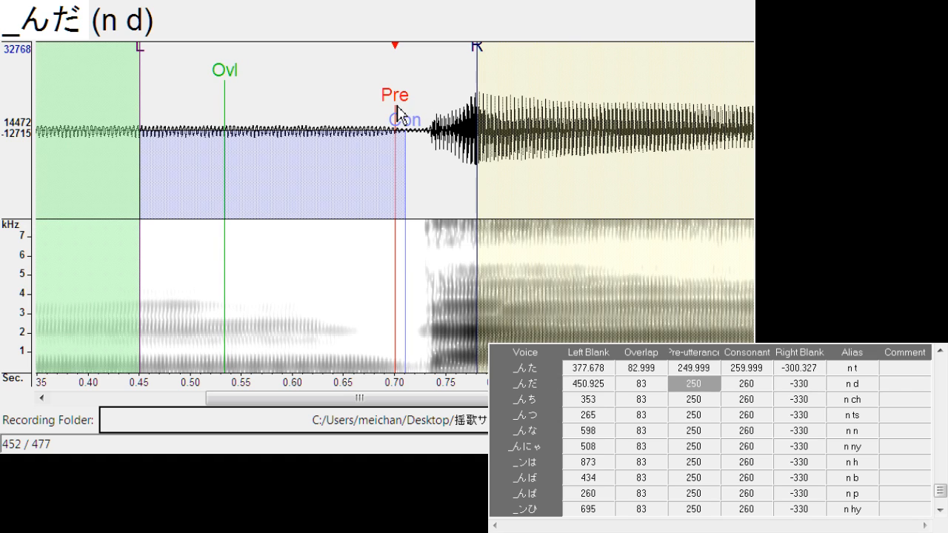
mouse_move(478, 62)
mouse_down()
mouse_move(422, 73)
mouse_move(398, 97)
mouse_move(404, 107)
mouse_up()
Align "n ch" to left blank about 360.9 and right blank about -296.5, and "n ts" to about 262.5 and -299.6
key(Down)
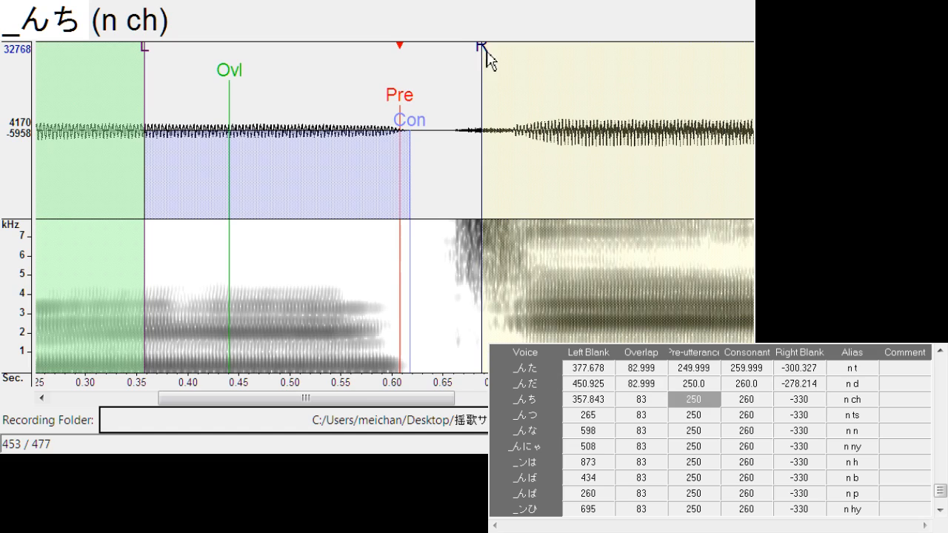
drag(486, 50, 447, 69)
scroll(435, 78, right, 1)
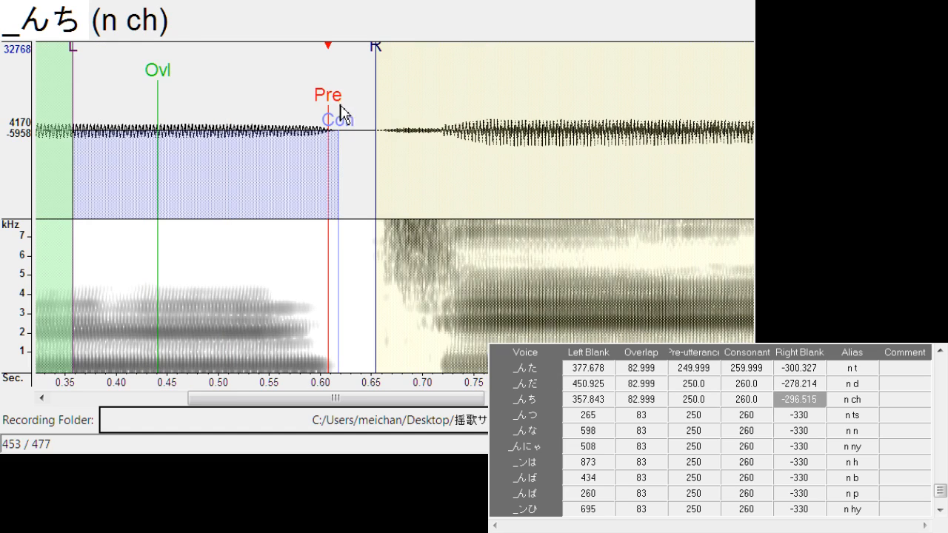
drag(331, 108, 334, 110)
key(Down)
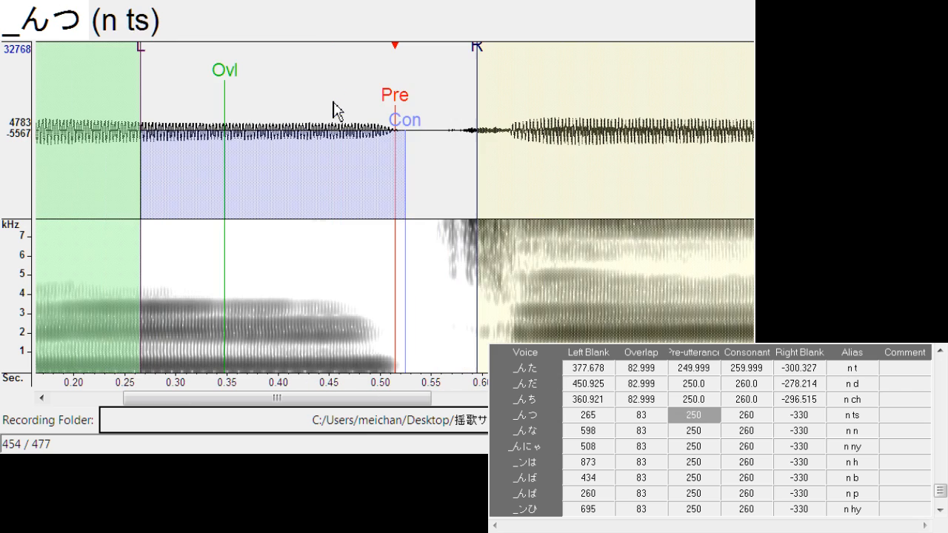
drag(408, 114, 406, 111)
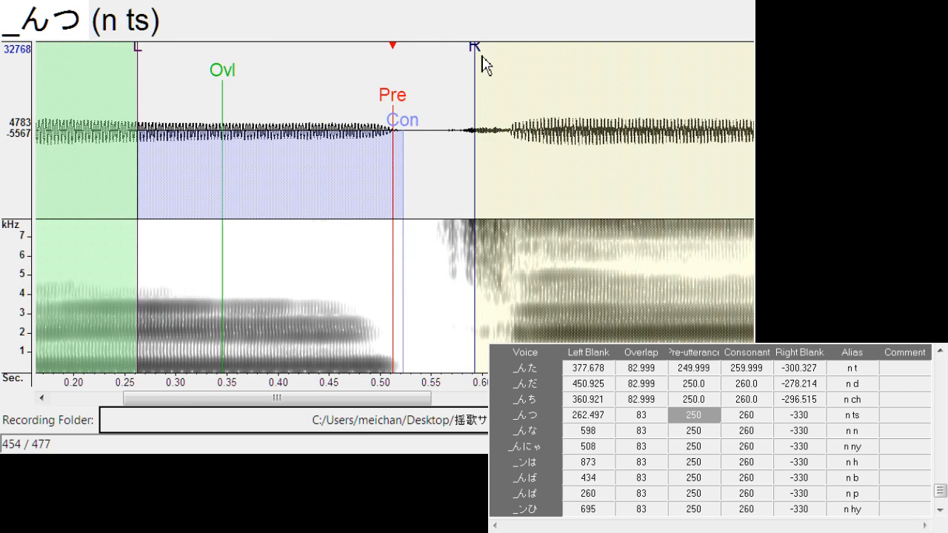
drag(482, 57, 446, 74)
Align "n n" with left blank about 569.1 and right blank about -304.9, and shift "n ny" to left blank about 428.8
key(Down)
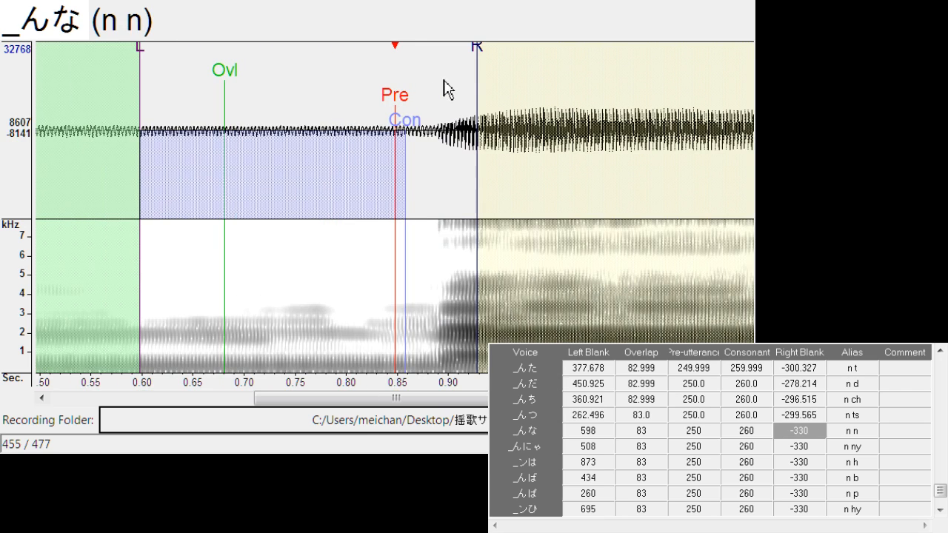
drag(401, 110, 371, 113)
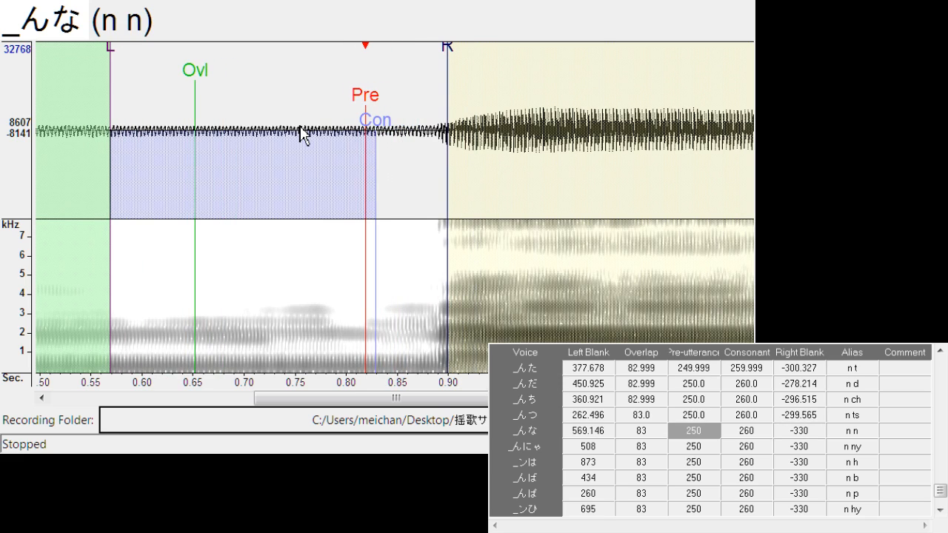
drag(447, 63, 436, 67)
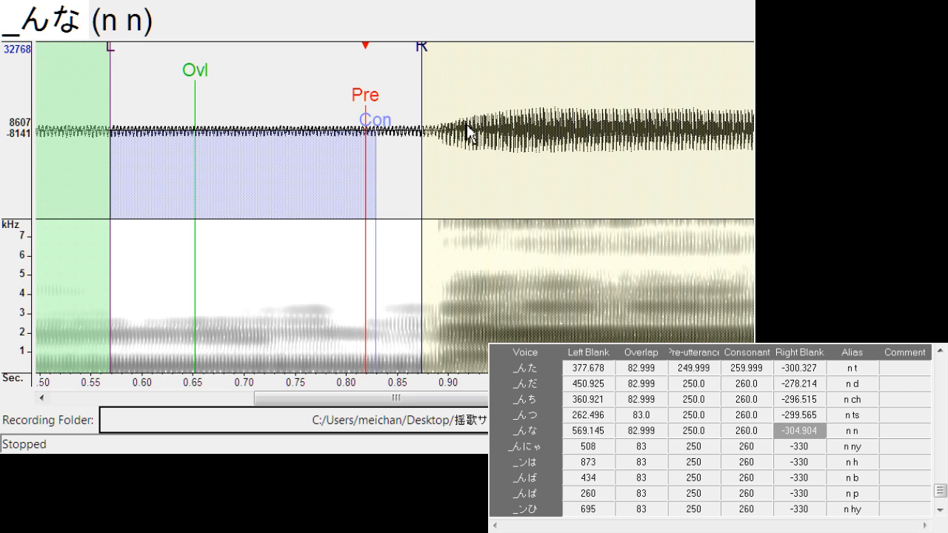
key(Down)
drag(397, 103, 317, 123)
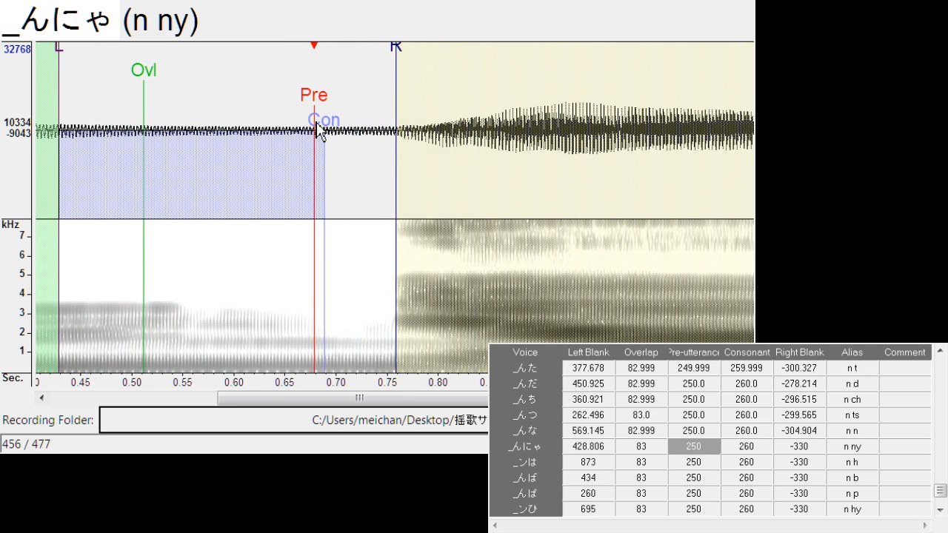
Align "n h" with left blank about 865.0 and right blank about -318.6
key(Down)
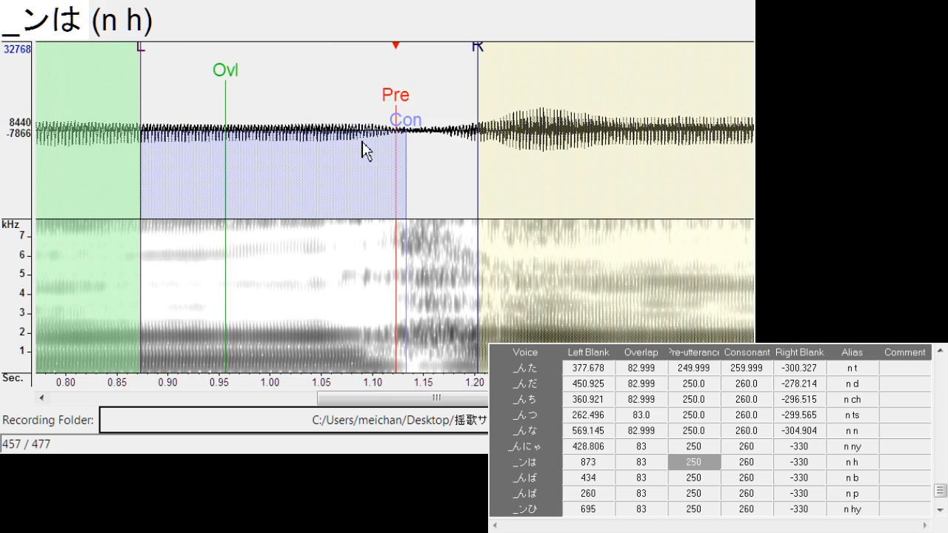
drag(406, 115, 375, 127)
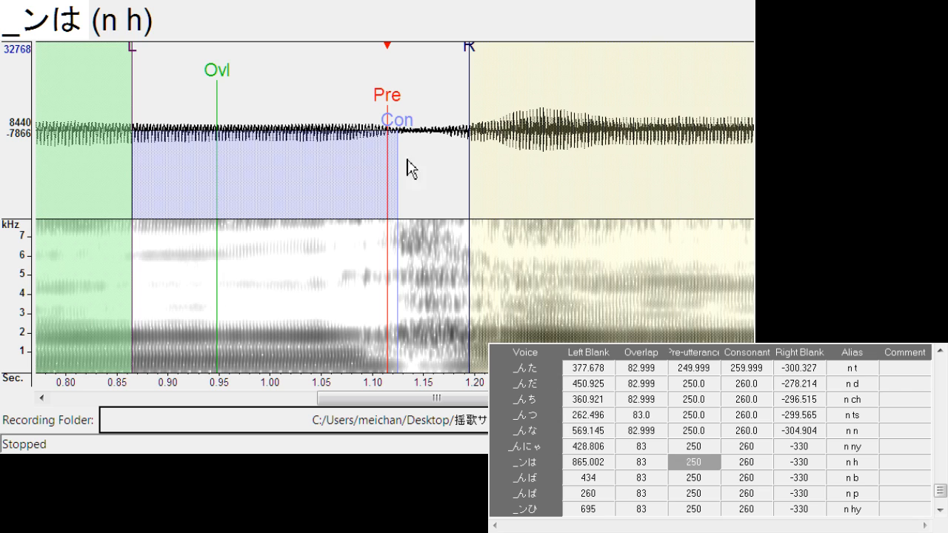
mouse_move(474, 49)
mouse_down()
mouse_move(465, 60)
mouse_move(465, 125)
mouse_up()
Align "n b" to left blank about 410.5 and right blank about -298.8, and "n p" to about 266.2 and -308.0 with consonant about 262.3
key(Down)
mouse_move(397, 107)
mouse_down()
mouse_move(375, 118)
mouse_move(383, 122)
mouse_move(324, 139)
mouse_up()
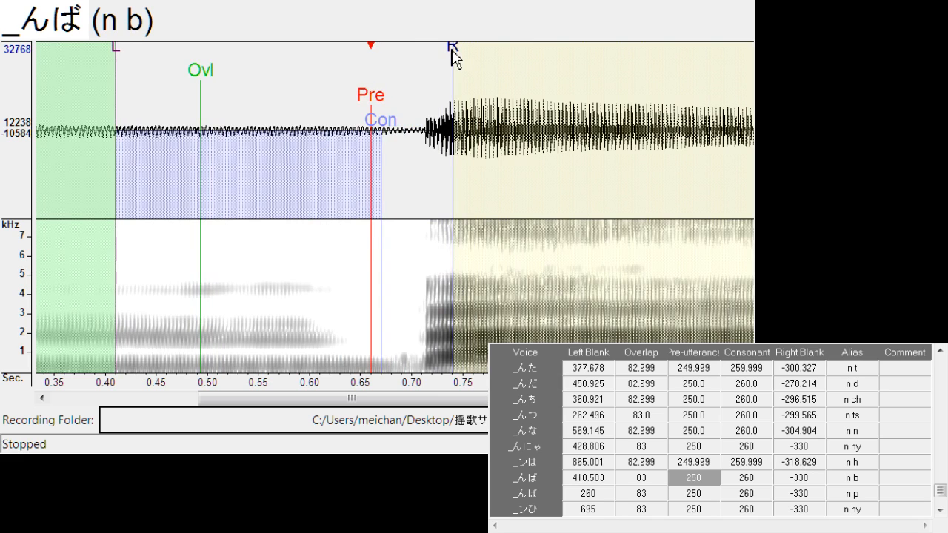
mouse_move(454, 51)
mouse_down()
mouse_move(421, 80)
mouse_move(428, 118)
mouse_move(407, 121)
mouse_move(402, 109)
mouse_up()
key(Down)
mouse_move(483, 58)
mouse_down()
mouse_move(462, 62)
mouse_move(459, 86)
mouse_up()
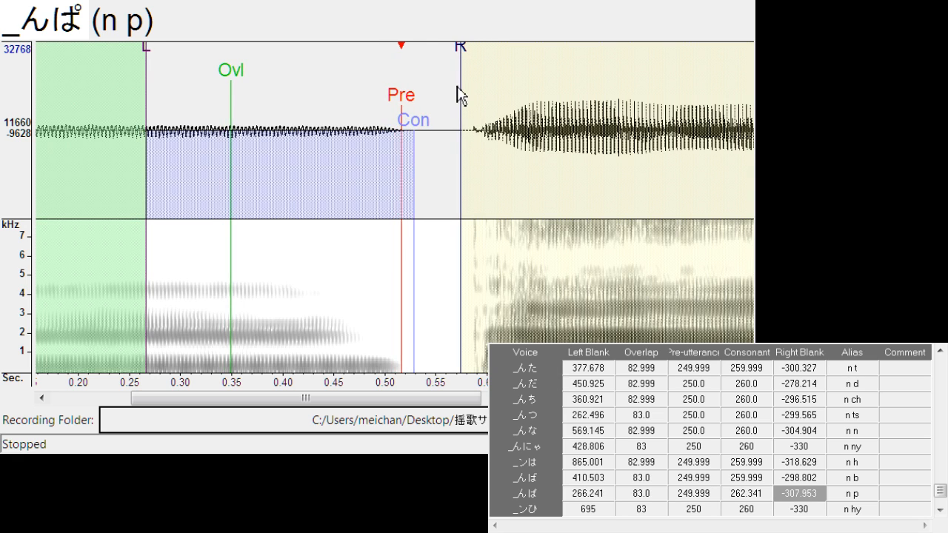
Align "n hy" to left blank about 691.1 and right blank about -293.5, and "n by" to about 396.8 and -291.9
key(Down)
drag(396, 110, 393, 111)
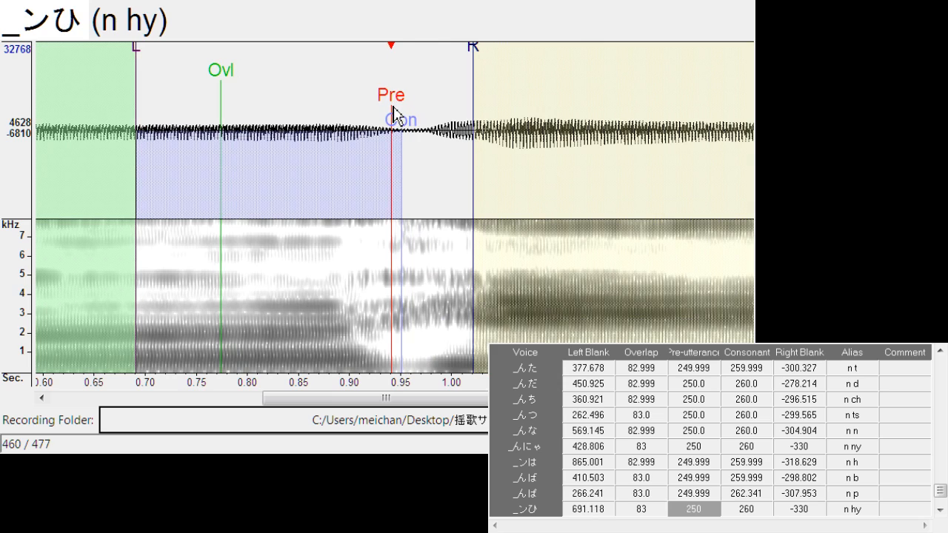
mouse_move(475, 63)
mouse_down()
mouse_move(402, 111)
mouse_move(363, 118)
mouse_up()
key(Down)
mouse_move(445, 53)
mouse_down()
mouse_move(407, 67)
mouse_move(416, 117)
mouse_up()
Align "n py" to left blank about 376.2 and right blank about -302.6, and "n f" to about 622.5 and -307.2
key(Down)
mouse_move(486, 53)
mouse_down()
mouse_move(453, 100)
mouse_move(402, 108)
mouse_up()
key(Down)
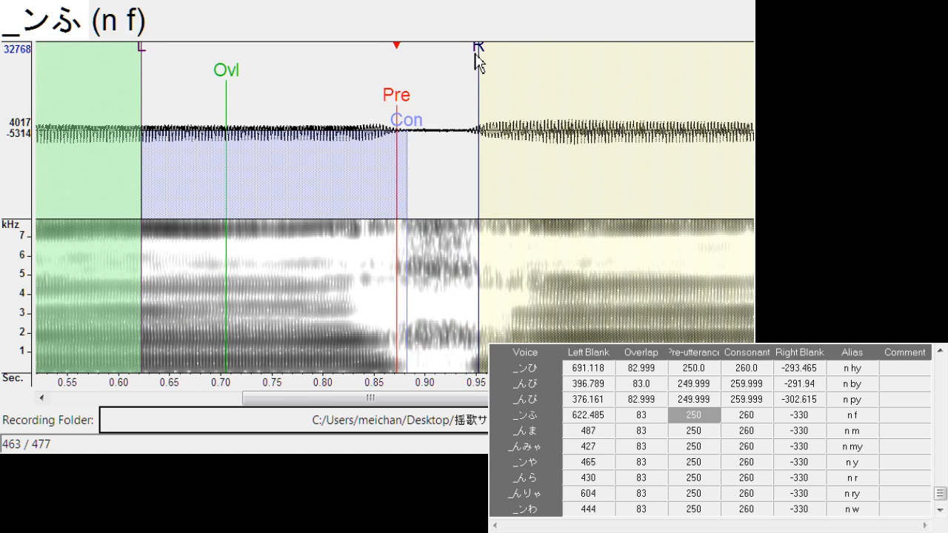
drag(479, 56, 457, 71)
Shift "n m" to left blank about 402.1 and "n my" to left blank about 319.0
key(Down)
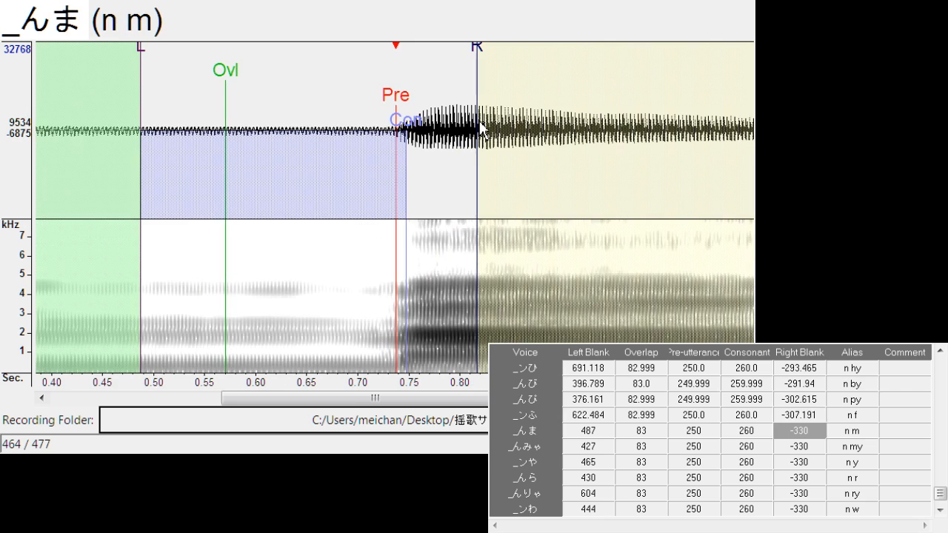
drag(400, 111, 311, 126)
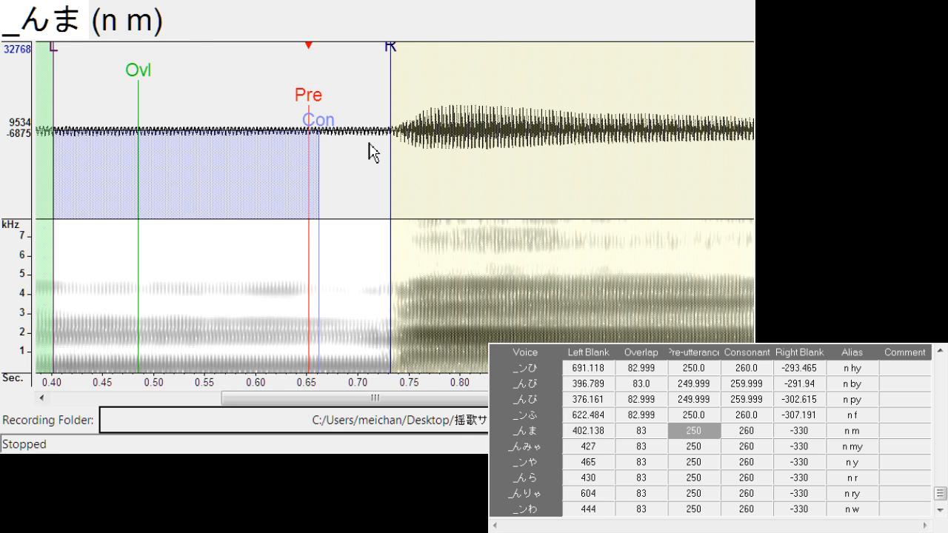
key(Down)
mouse_move(375, 110)
mouse_down()
mouse_move(296, 131)
mouse_move(288, 146)
mouse_up()
Align "n y" to left blank about 393.8, consonant about 288.9 and right blank about -360.6
key(Down)
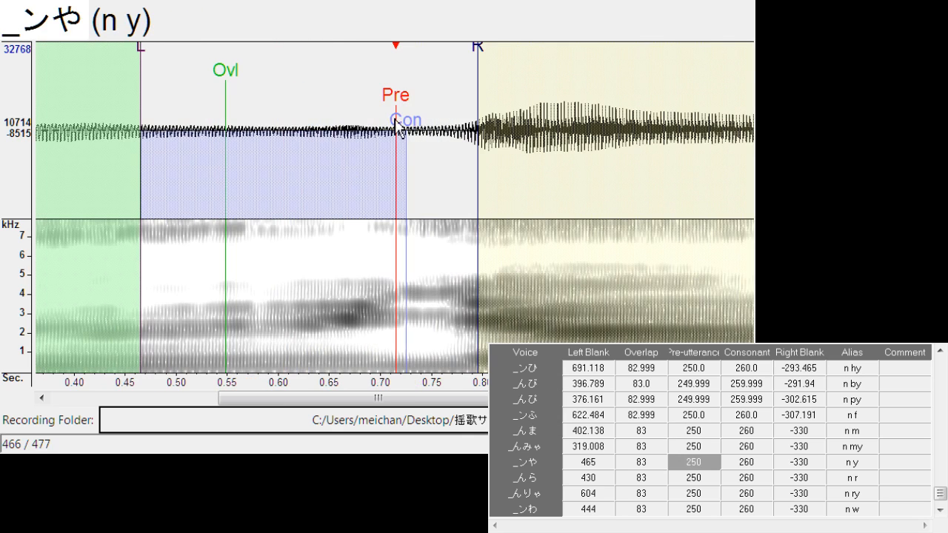
mouse_move(400, 119)
mouse_down()
mouse_move(373, 119)
mouse_move(376, 103)
mouse_move(377, 115)
mouse_move(327, 117)
mouse_up()
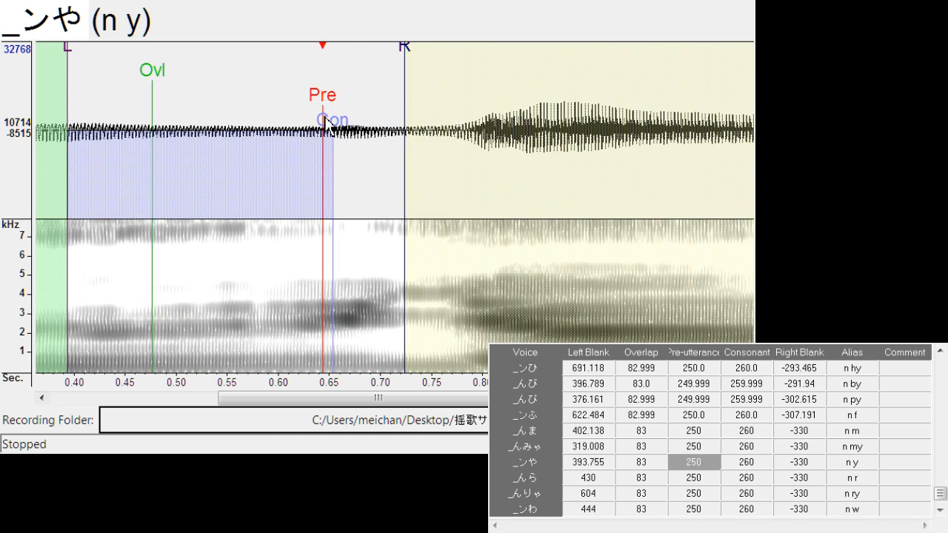
drag(407, 71, 440, 63)
mouse_move(334, 130)
mouse_down()
mouse_move(383, 149)
mouse_move(363, 145)
mouse_up()
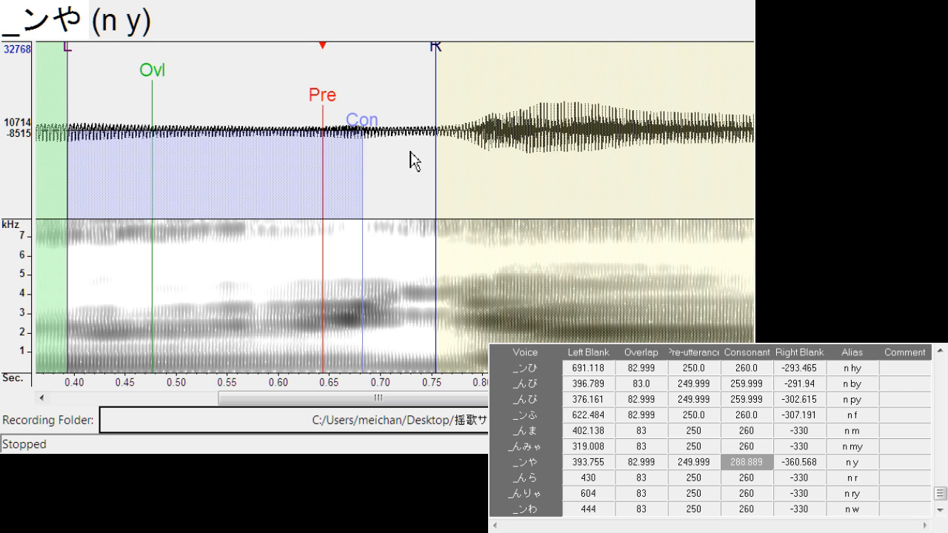
Align "n r" to left blank about 364.0 and consonant about 292.7, and "n ry" to left blank about 568.4 and right blank about -289.7
key(Down)
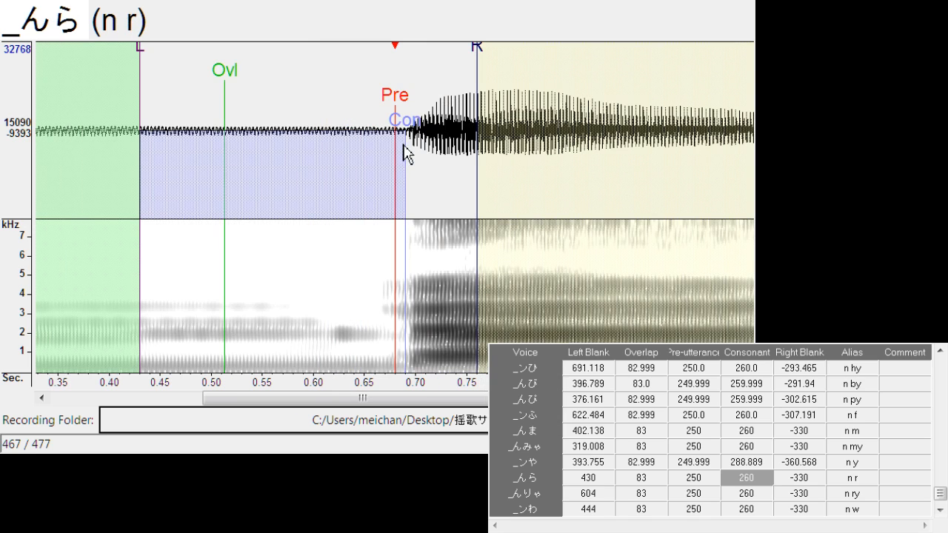
mouse_move(392, 116)
mouse_down()
mouse_move(328, 112)
mouse_move(374, 138)
mouse_move(390, 115)
mouse_move(371, 118)
mouse_up()
key(Down)
mouse_move(442, 67)
mouse_down()
mouse_move(400, 80)
mouse_move(400, 111)
mouse_up()
Align "n w" to left blank about 402.1 and right blank about -319.4, and shift "- ん" to left blank about 29.9
key(Down)
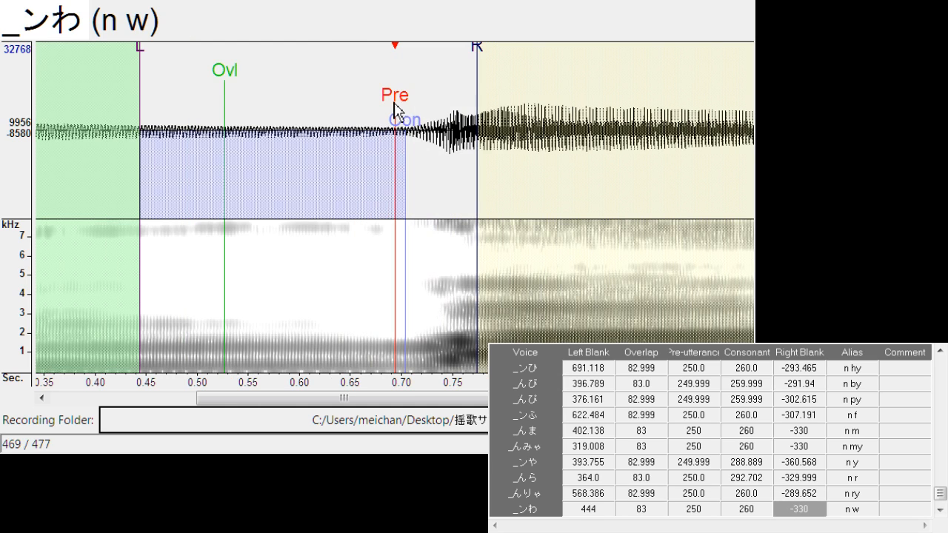
drag(395, 113, 356, 111)
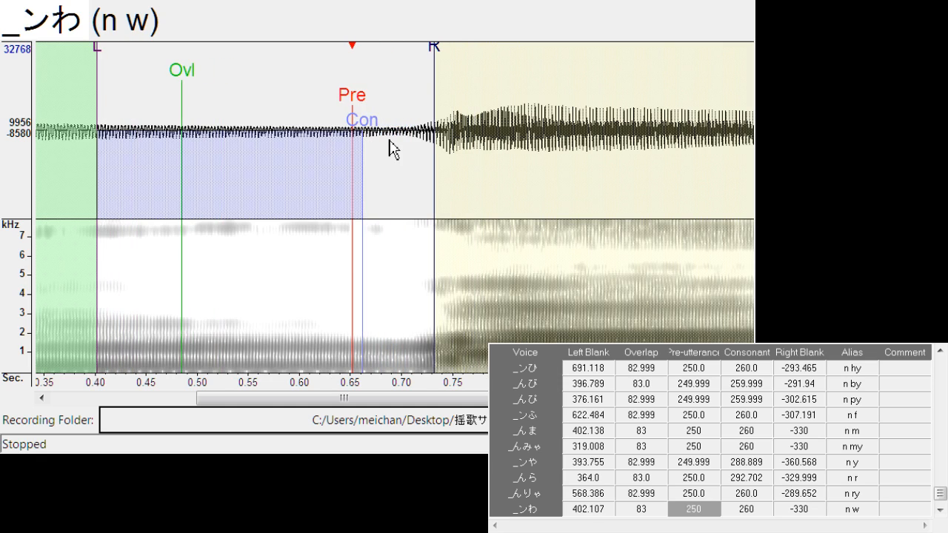
drag(443, 74, 431, 71)
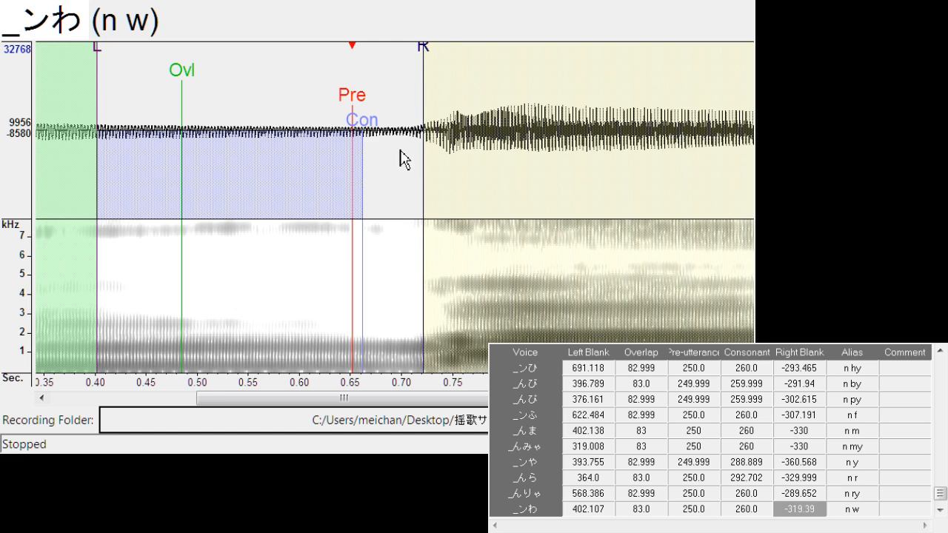
key(Down)
drag(313, 111, 326, 104)
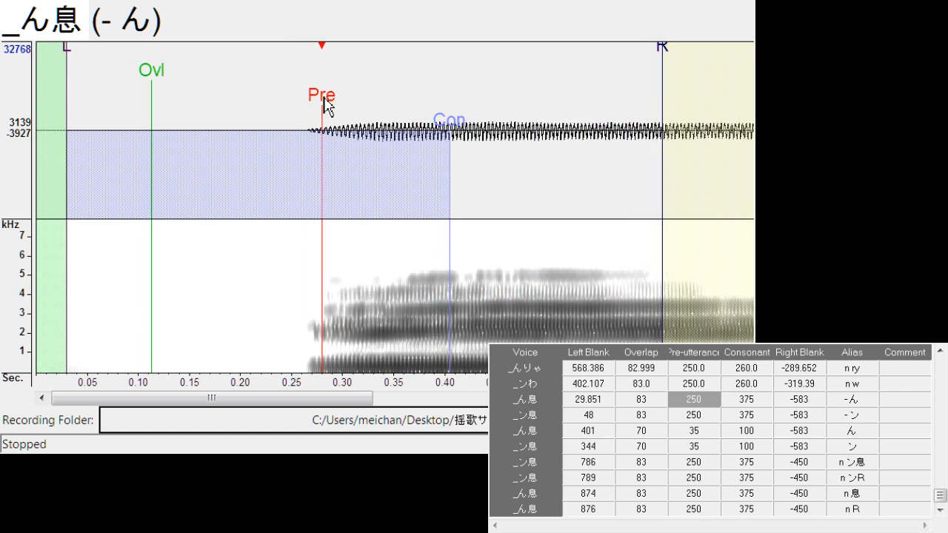
Align "n ン息" to left blank about 736.8 and consonant about 411.7
key(Down)
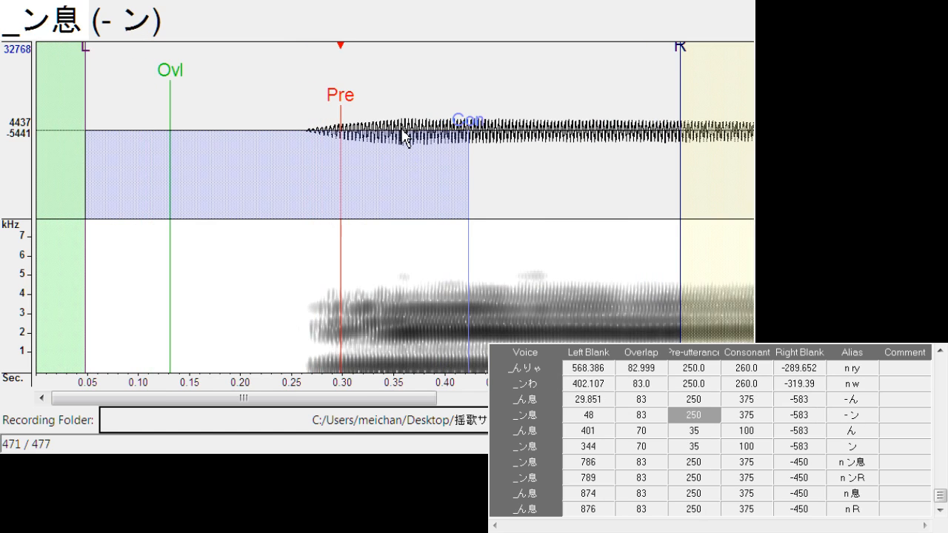
key(Down)
key(Down)
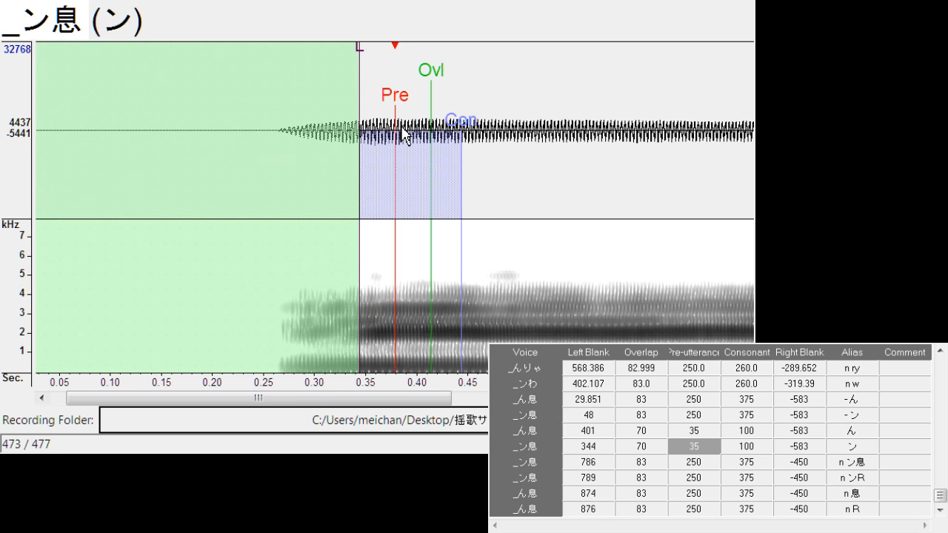
key(Down)
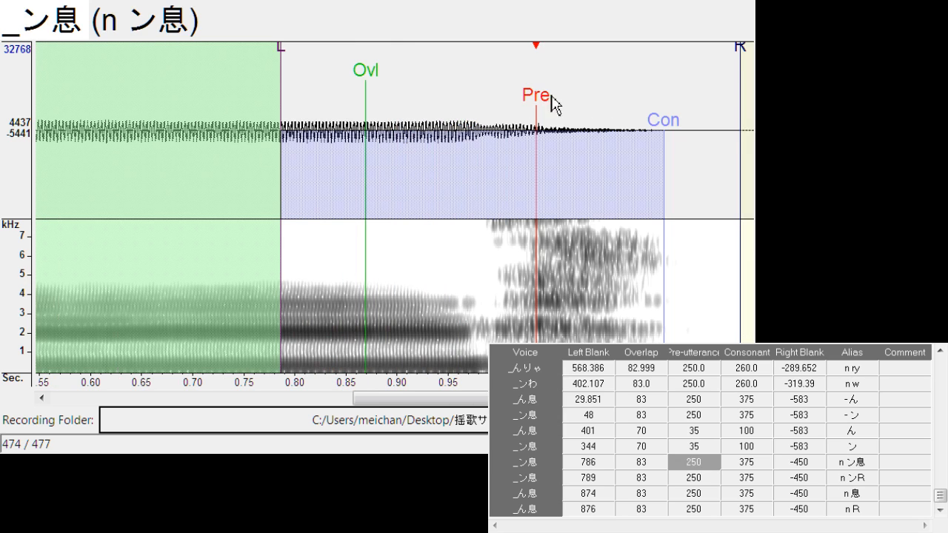
drag(537, 100, 487, 104)
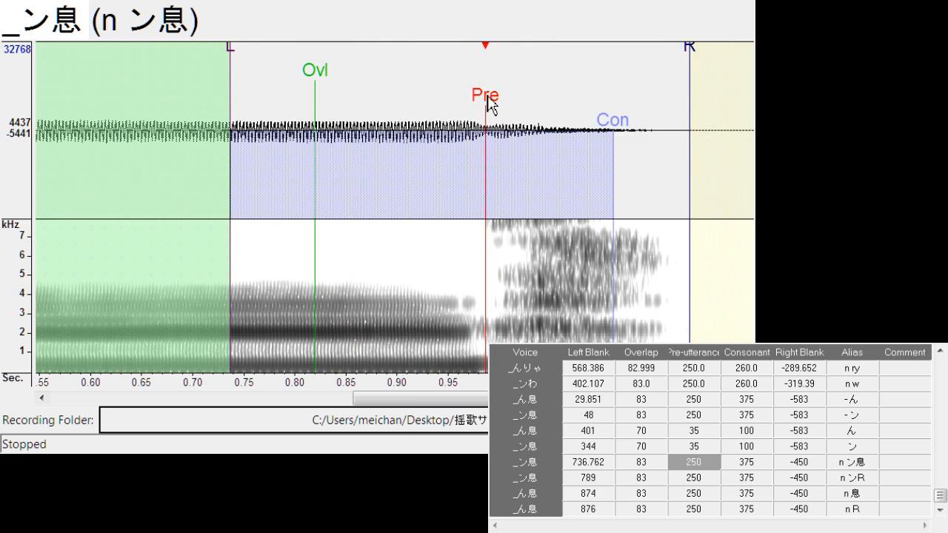
drag(618, 127, 652, 136)
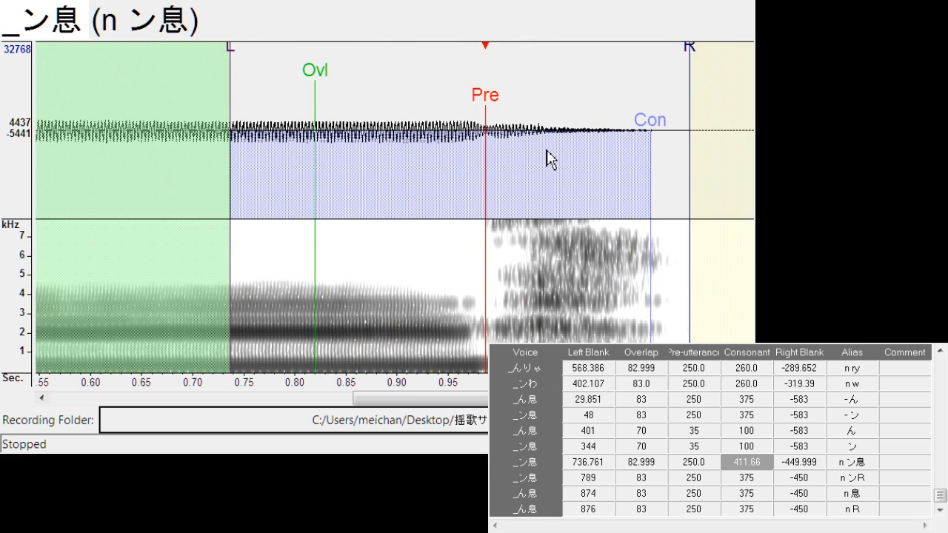
Review the markers of the last entries "n ンR", "n 息" and "n R", and save the voicebank settings
key(Down)
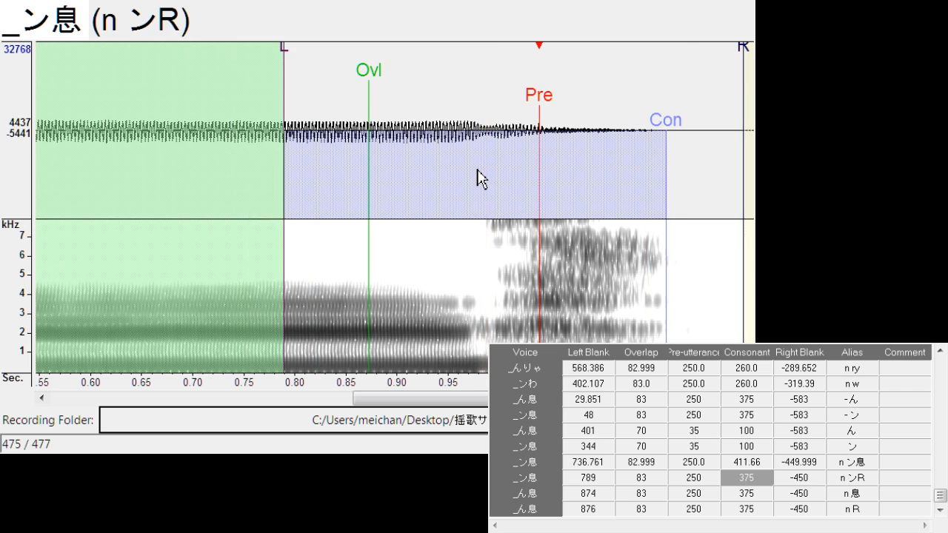
key(Down)
key(Down)
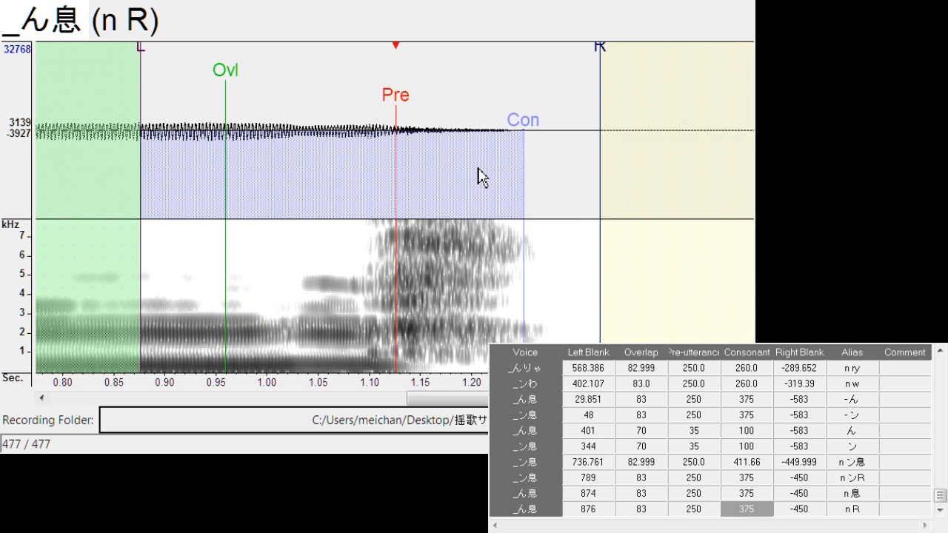
key(Up)
key(Up)
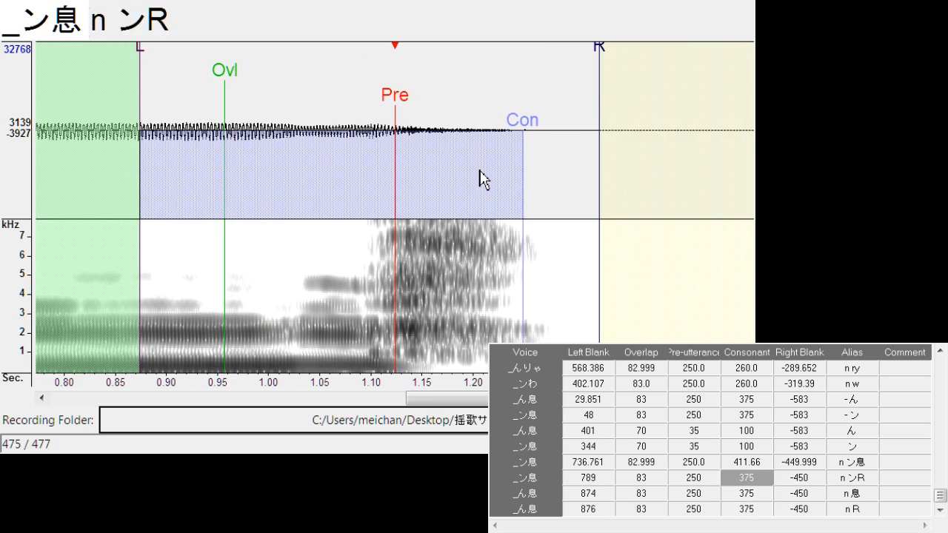
key(Up)
key(Down)
key(Down)
key(Down)
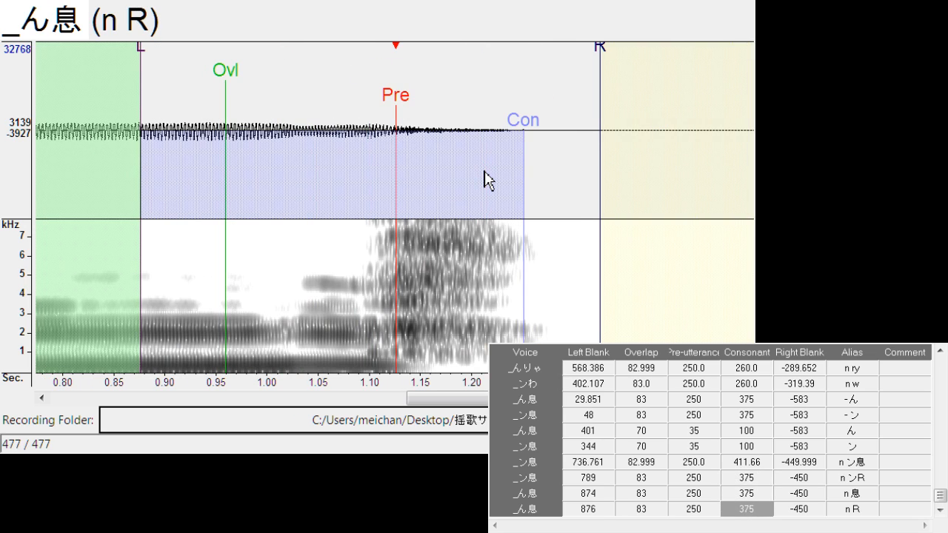
click(352, 159)
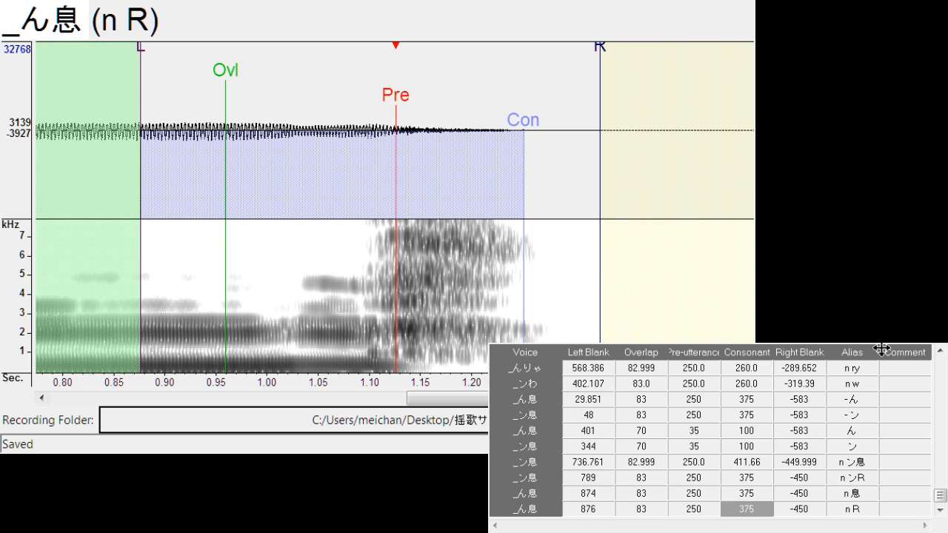
Duplicate the "_かか" entry with the alias "a k"
click(753, 509)
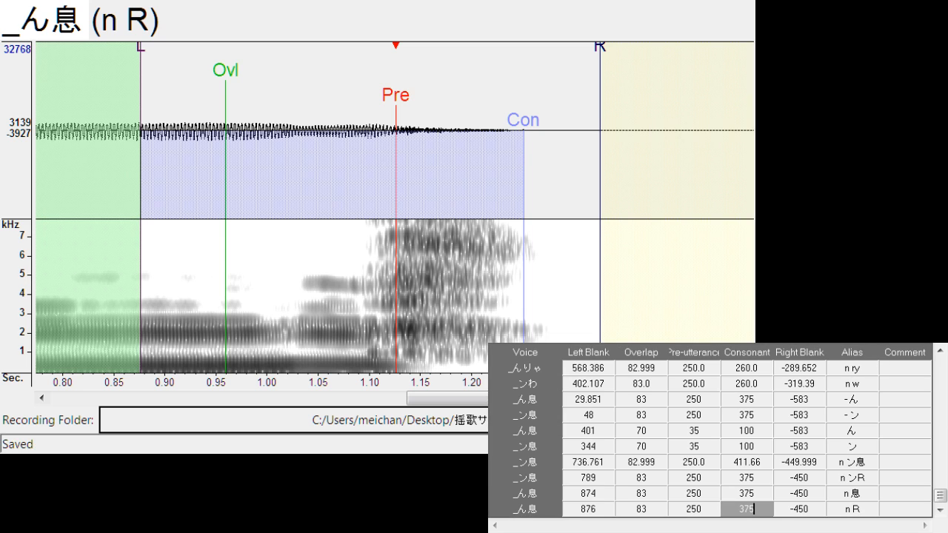
drag(939, 495, 943, 386)
scroll(876, 426, down, 5)
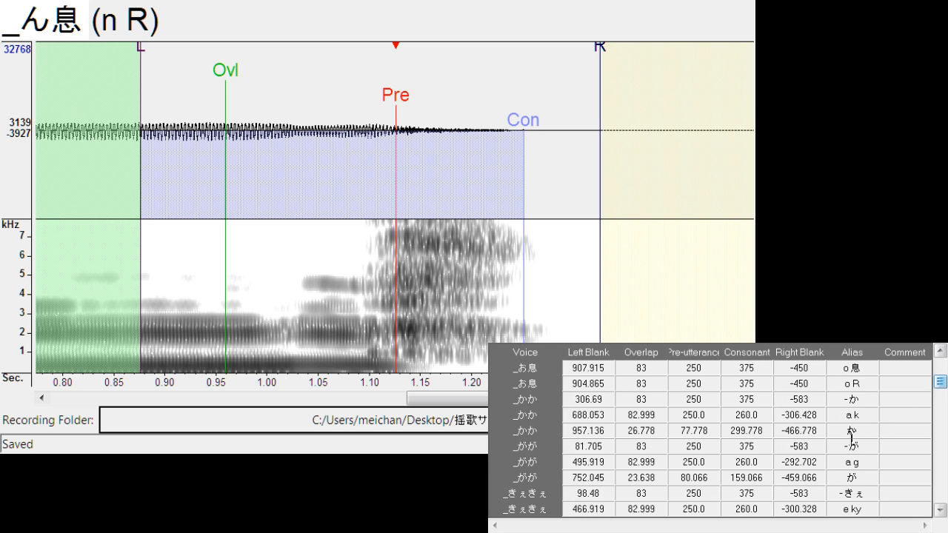
click(865, 422)
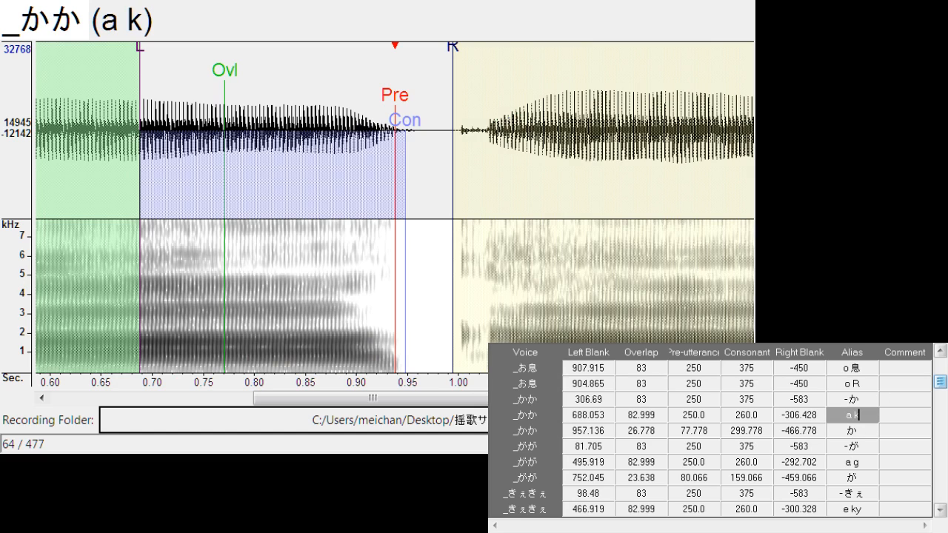
click(858, 430)
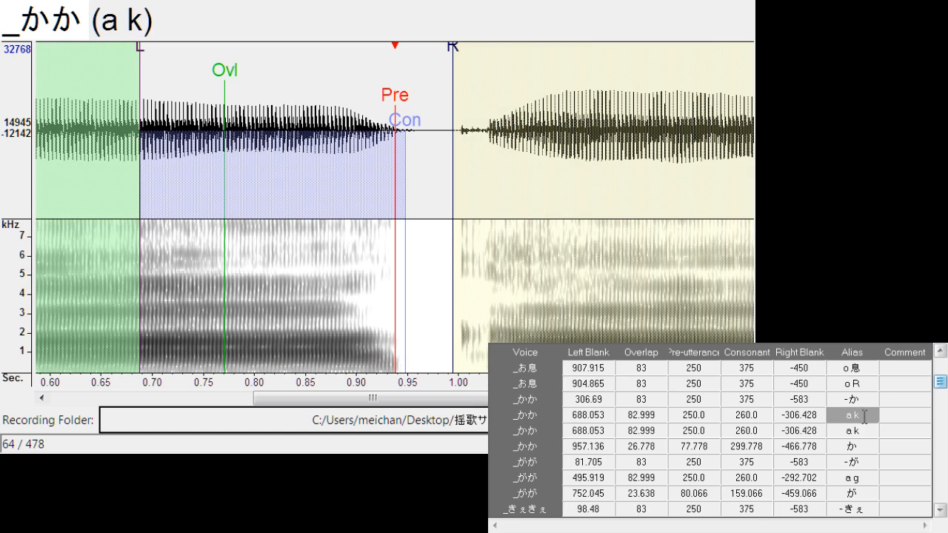
Rename the alias of the upper "a k" copy as "- k"
key(BackSpace)
key(BackSpace)
key(BackSpace)
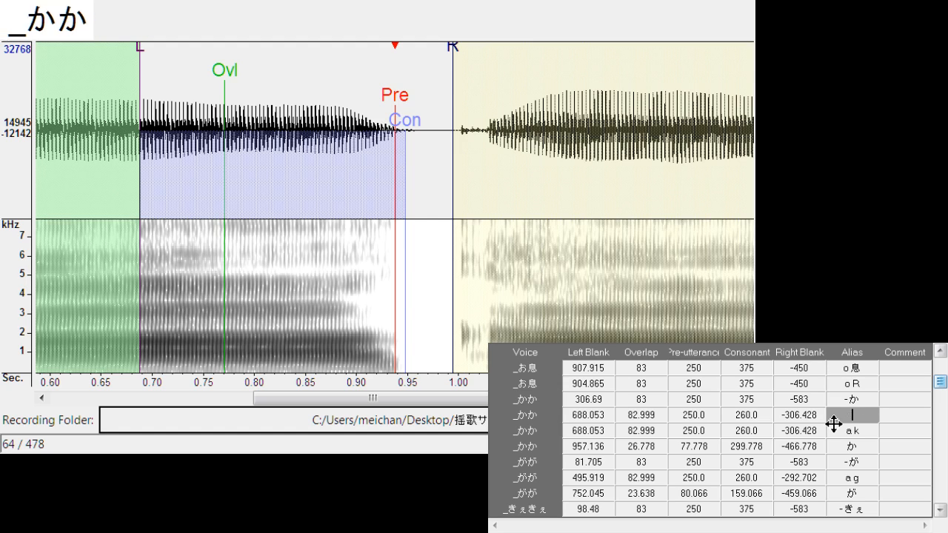
text(- l)
key(BackSpace)
text(k)
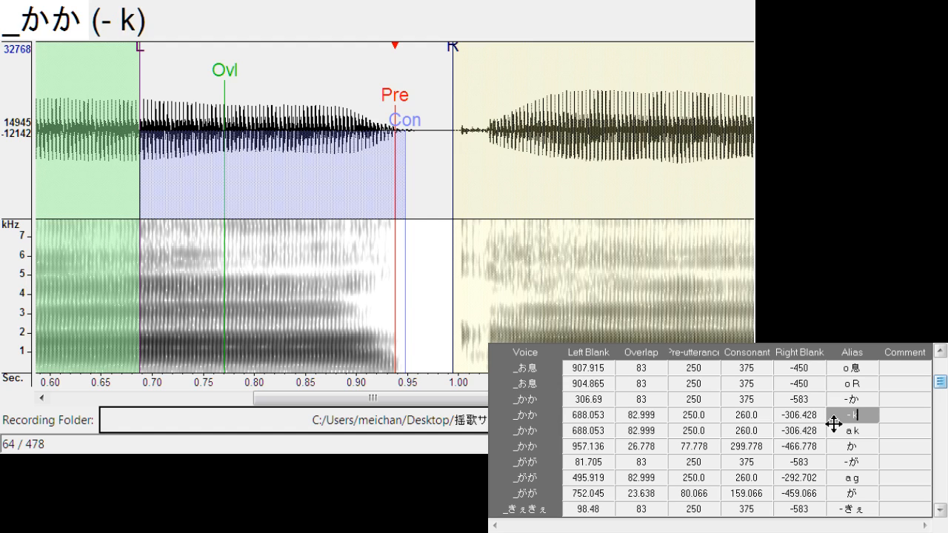
key(Return)
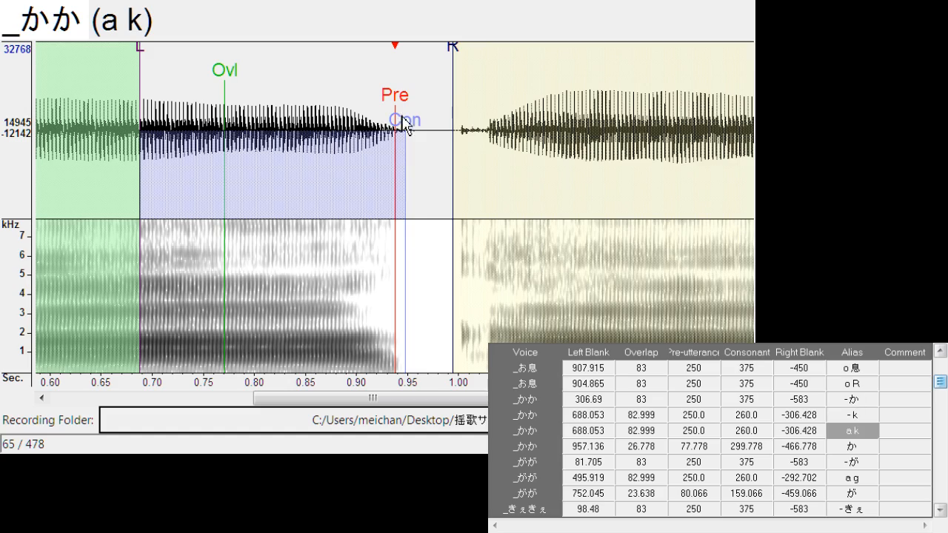
Shift the remaining "a k" entry to left blank about 155.7, into the silence before the first syllable
mouse_move(396, 126)
mouse_down()
mouse_move(123, 148)
mouse_move(46, 144)
mouse_up()
drag(322, 402, 167, 414)
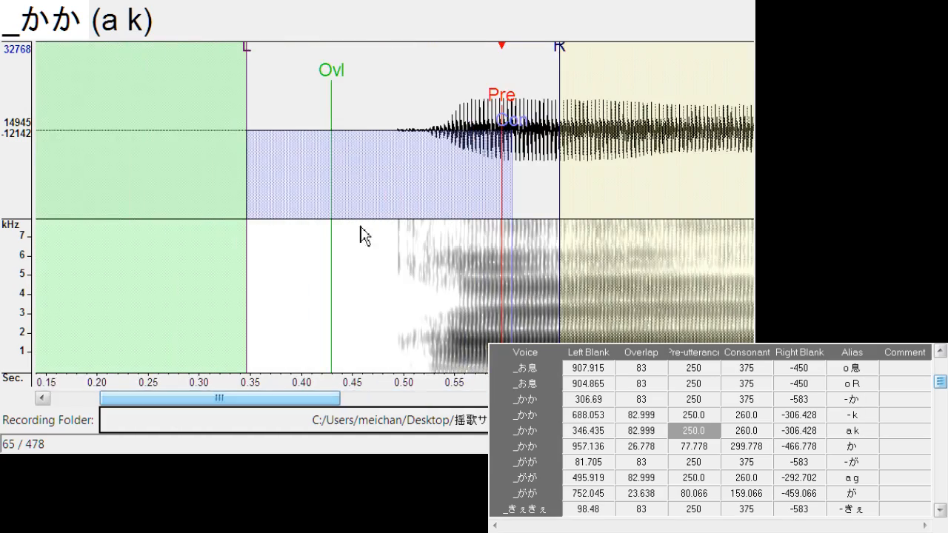
mouse_move(505, 111)
mouse_down()
mouse_move(296, 123)
mouse_move(325, 141)
mouse_up()
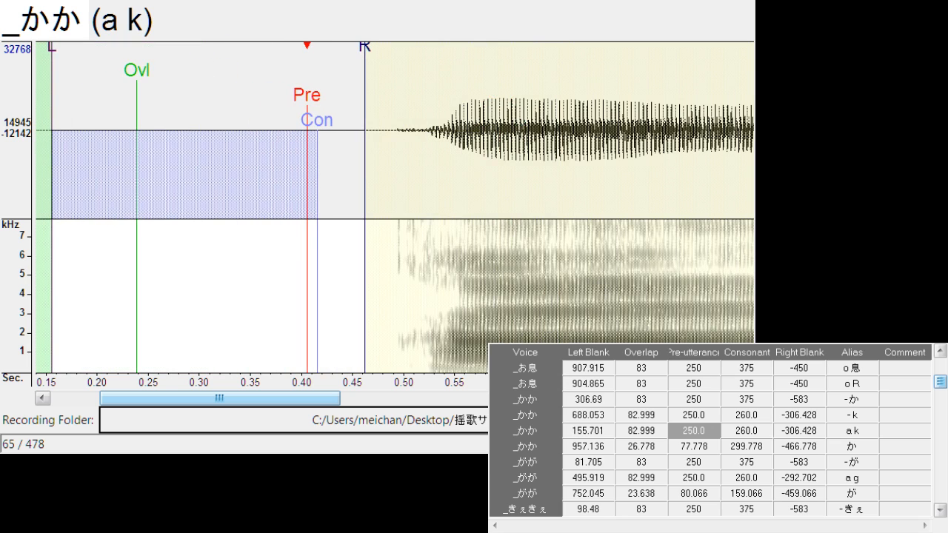
click(801, 436)
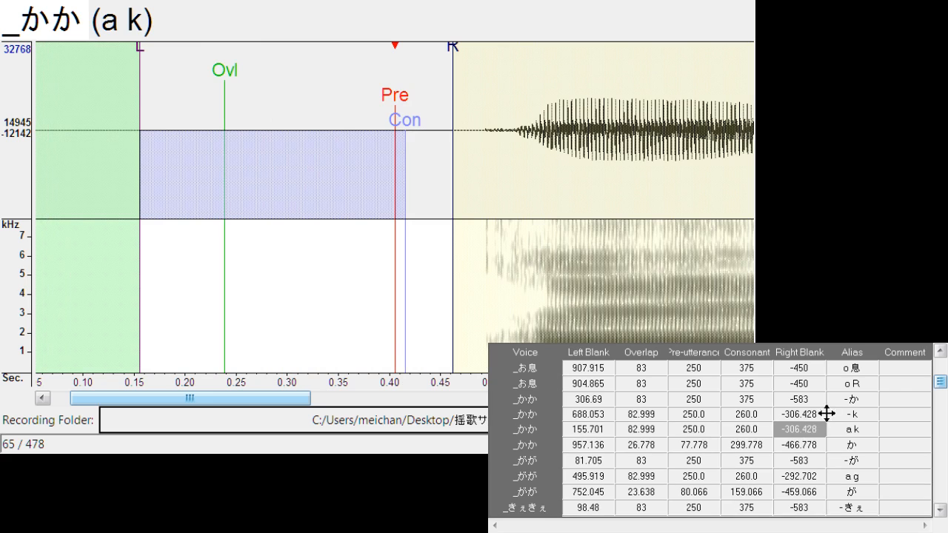
click(832, 416)
Duplicate the "_ぐぐ" entry with the alias "u g"
scroll(832, 416, down, 5)
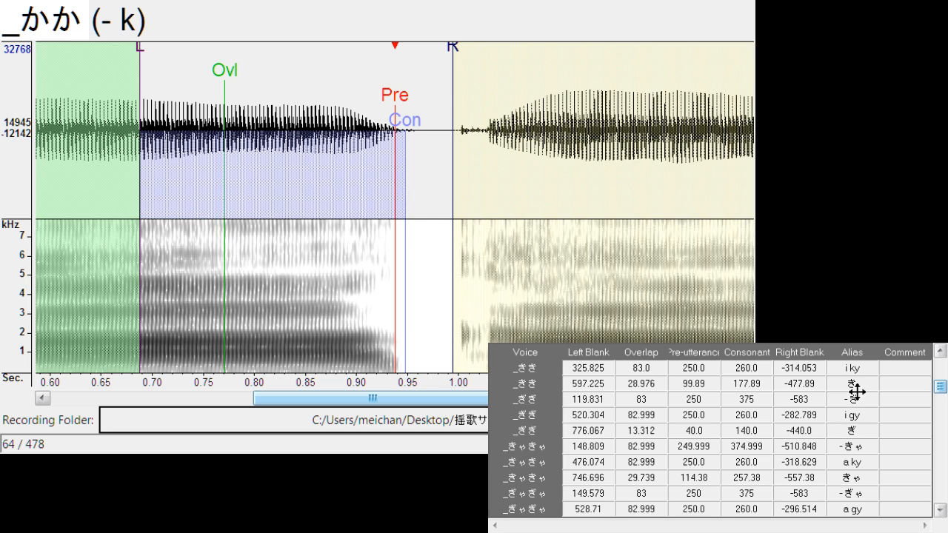
scroll(863, 399, down, 8)
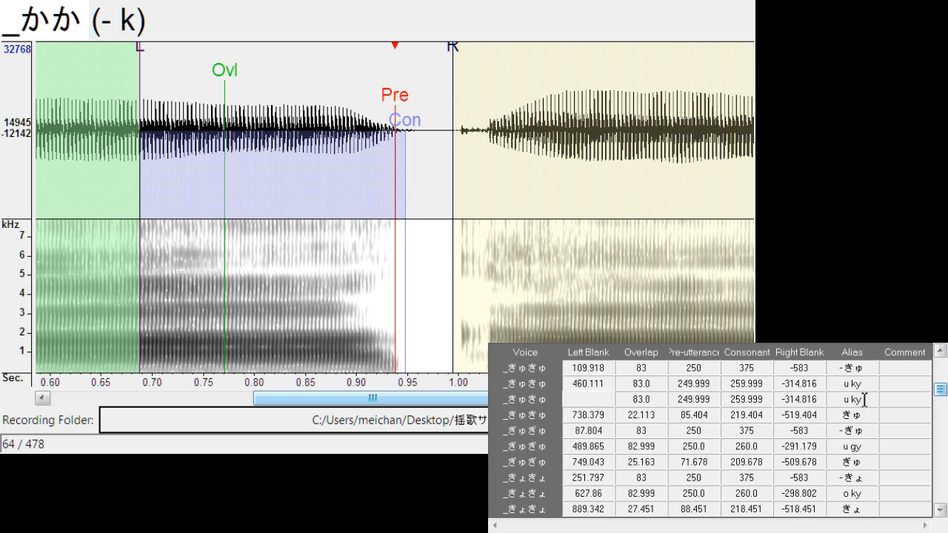
scroll(857, 406, down, 1)
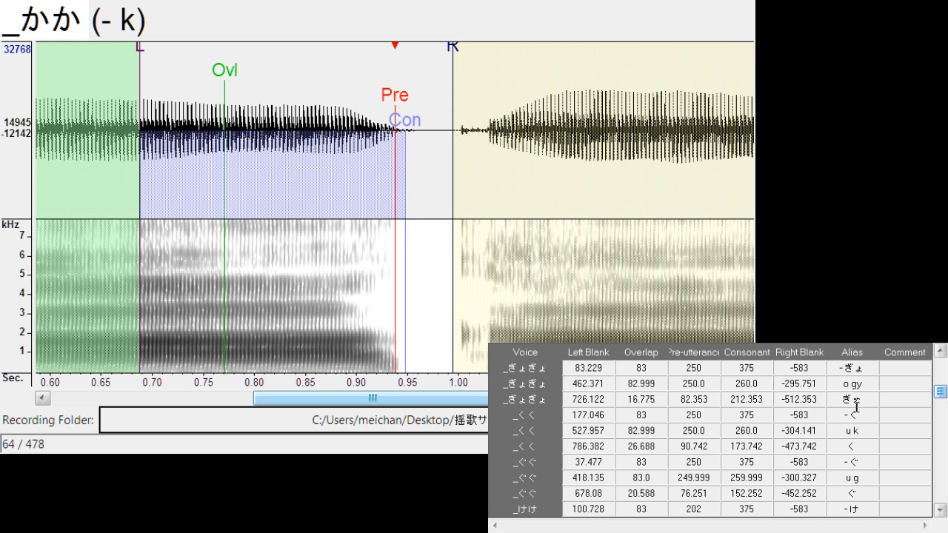
click(866, 463)
click(870, 478)
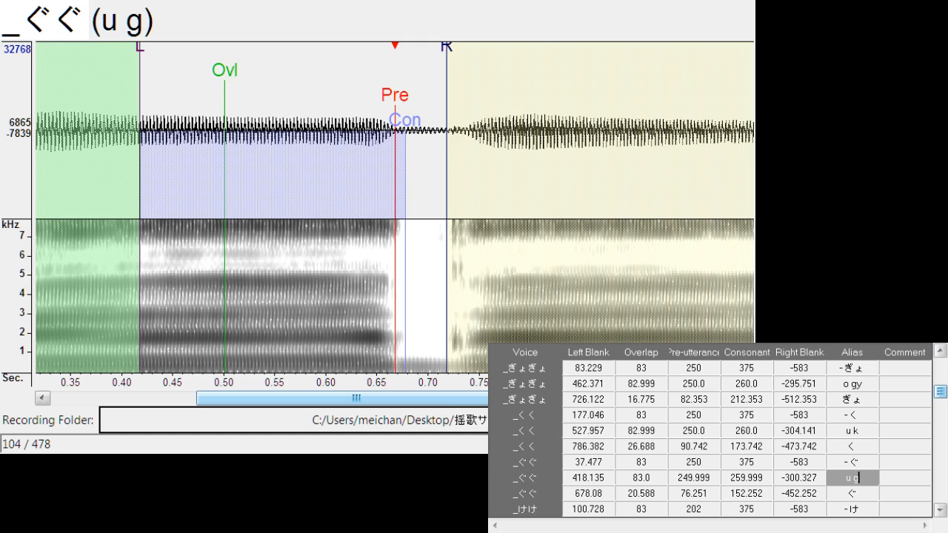
key(ctrl+d)
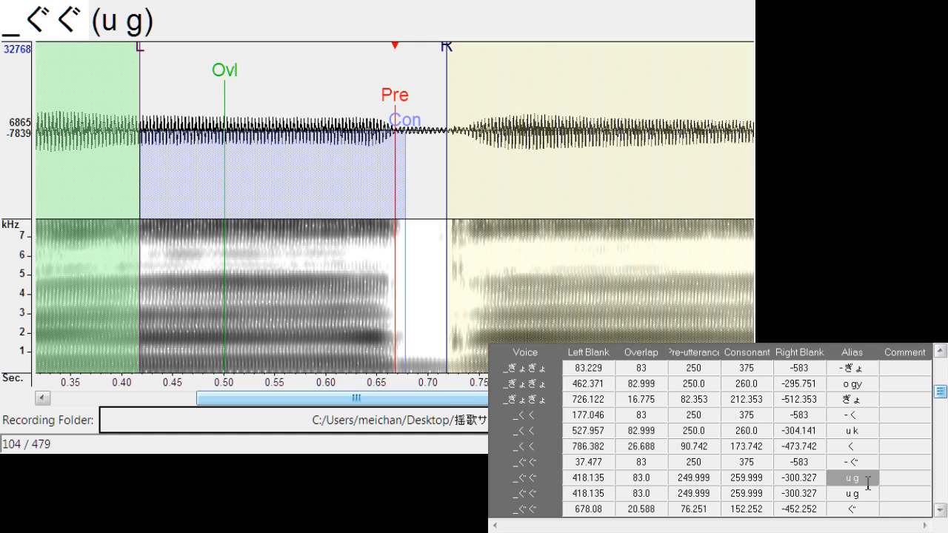
Rename the alias of the upper "u g" copy as "- g"
key(BackSpace)
key(BackSpace)
key(BackSpace)
text(- g)
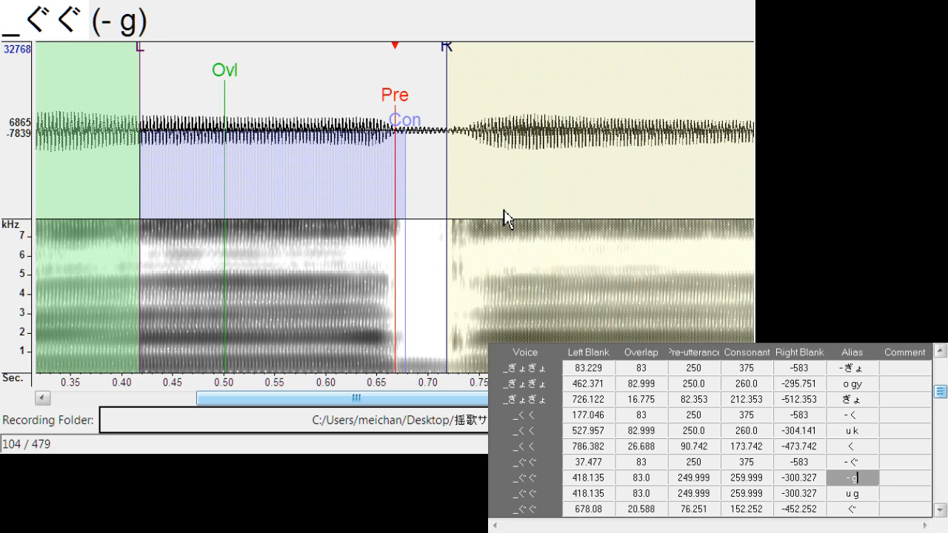
Shift the "- g" entry to left blank 0, ahead of the first syllable
drag(391, 94, 155, 111)
drag(291, 402, 159, 402)
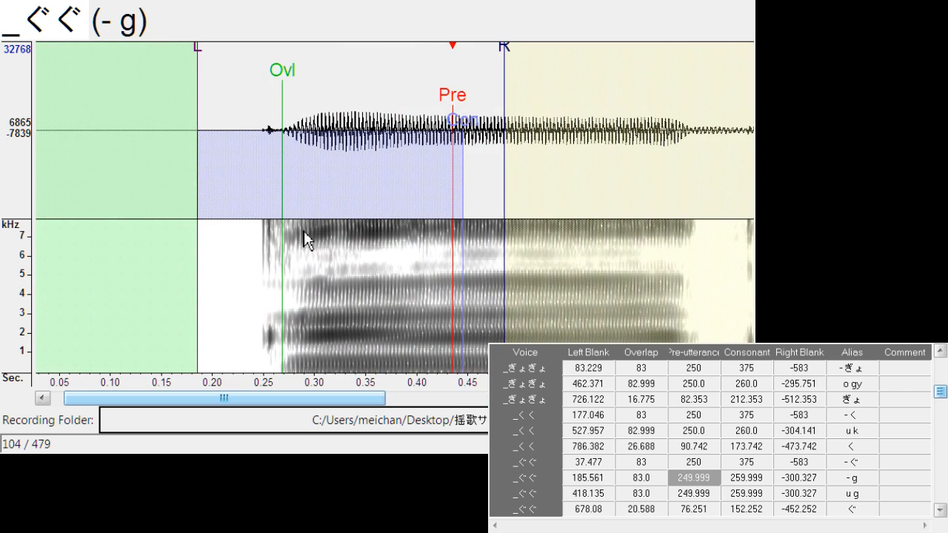
drag(443, 99, 114, 106)
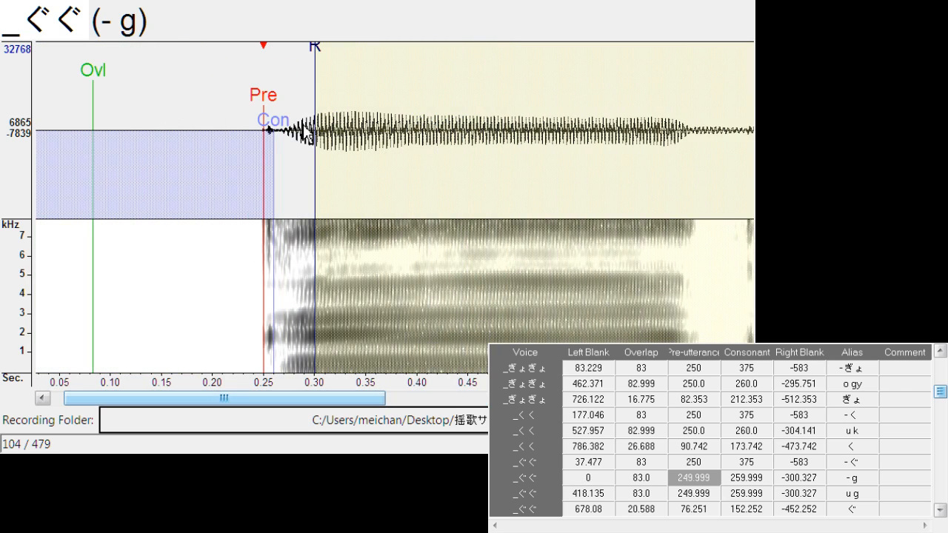
Shorten the "- g" markers into the opening silence: overlap about 63.3, pre-utterance 149.5, consonant 159.5, right blank -199.8
mouse_move(271, 111)
mouse_down()
mouse_move(323, 111)
mouse_move(205, 109)
mouse_move(324, 104)
mouse_up()
drag(74, 57, 203, 91)
drag(317, 103, 164, 111)
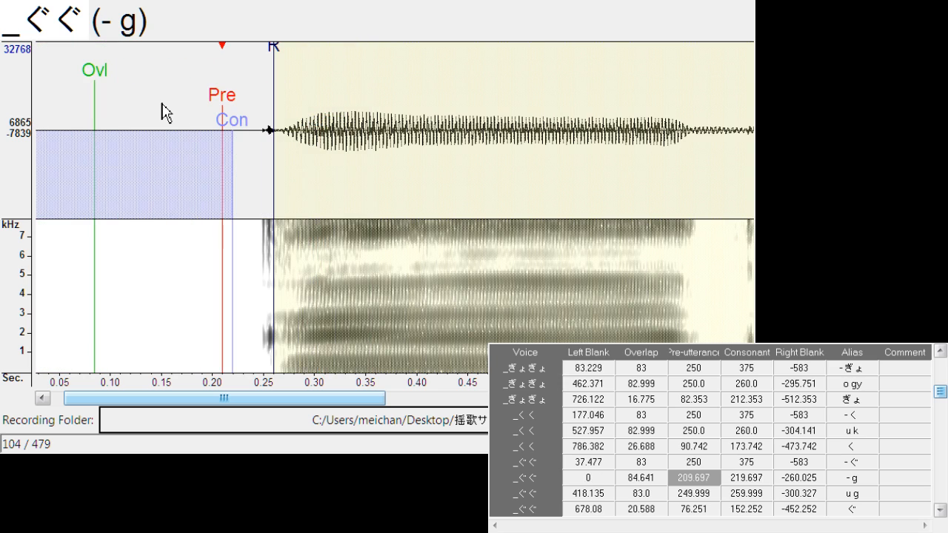
drag(100, 74, 135, 78)
drag(223, 97, 269, 104)
drag(55, 58, 119, 65)
drag(269, 100, 133, 109)
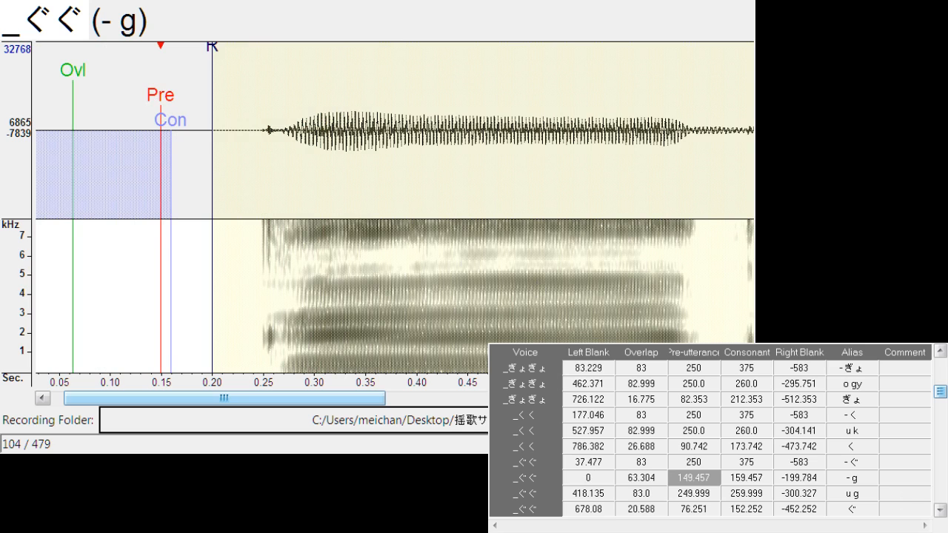
Duplicate the "_ささ" entry "a s" and rename the upper copy's alias as "- s"
click(941, 511)
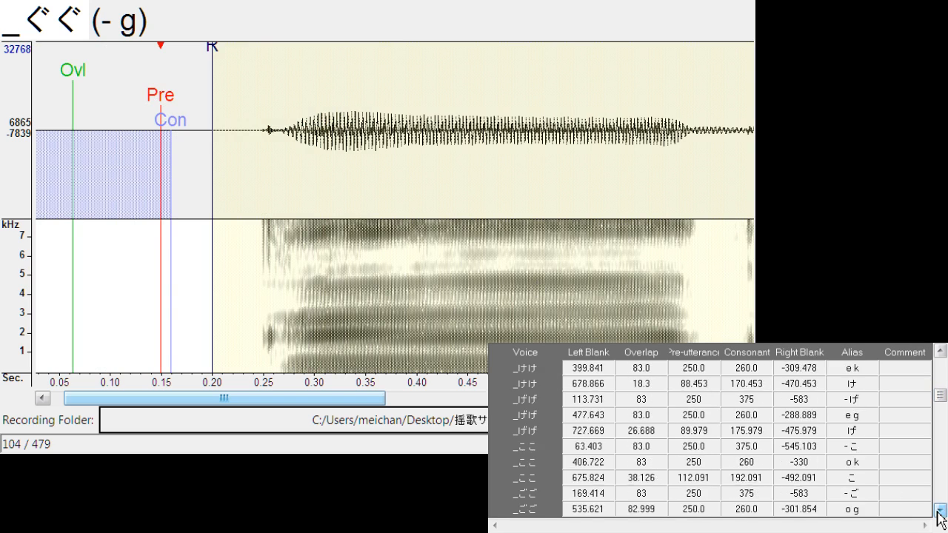
click(941, 511)
click(941, 510)
click(941, 511)
click(941, 511)
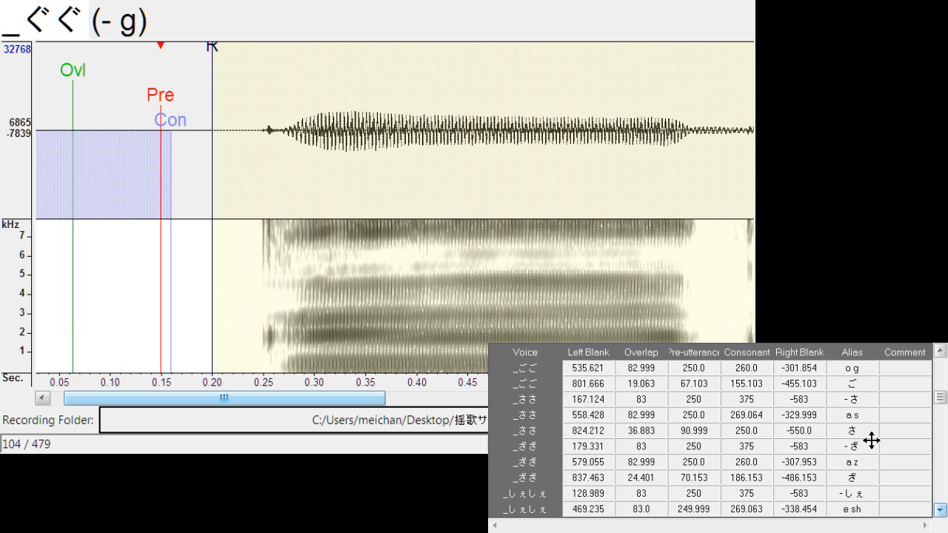
click(876, 431)
click(873, 417)
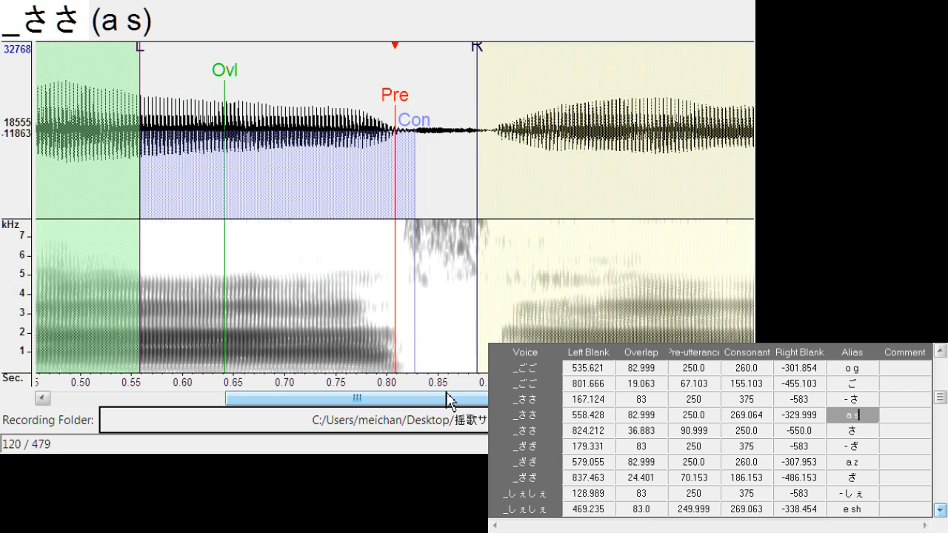
drag(449, 396, 187, 404)
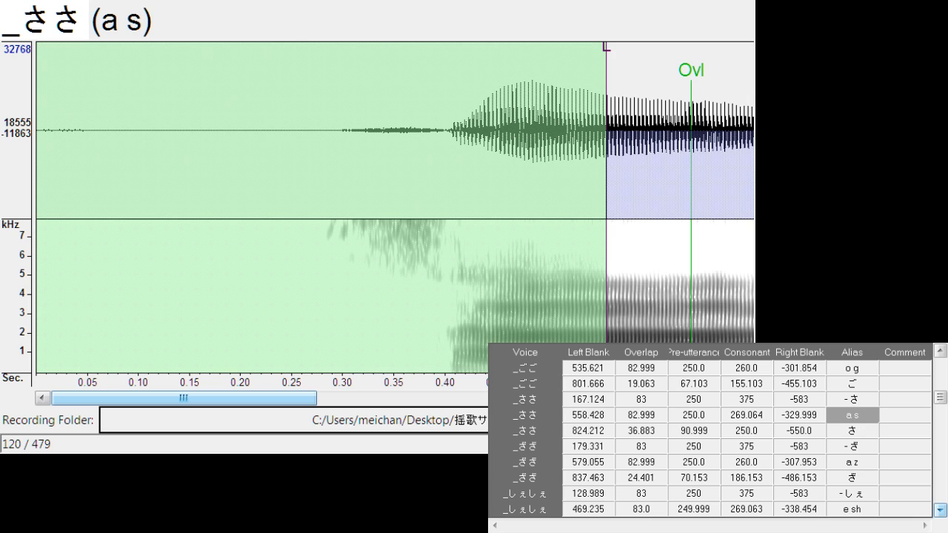
key(ctrl+d)
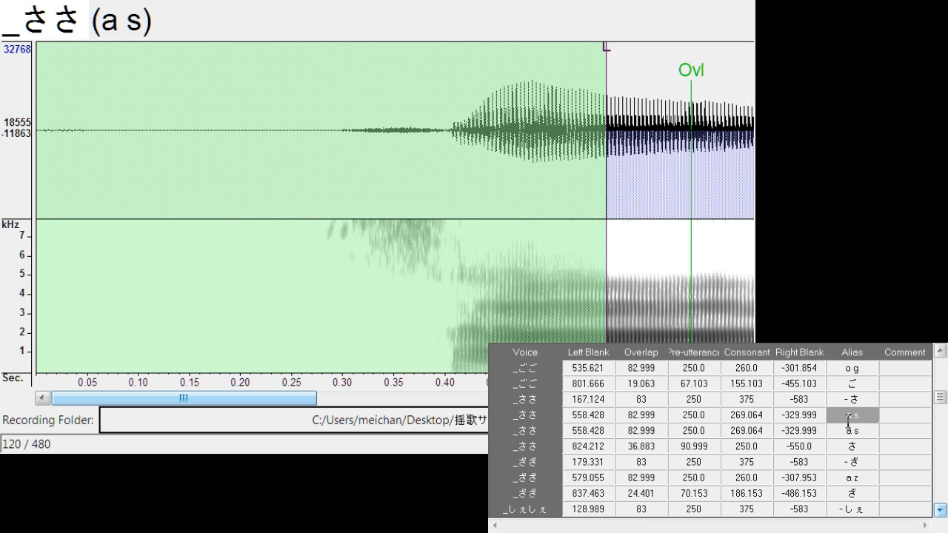
key(BackSpace)
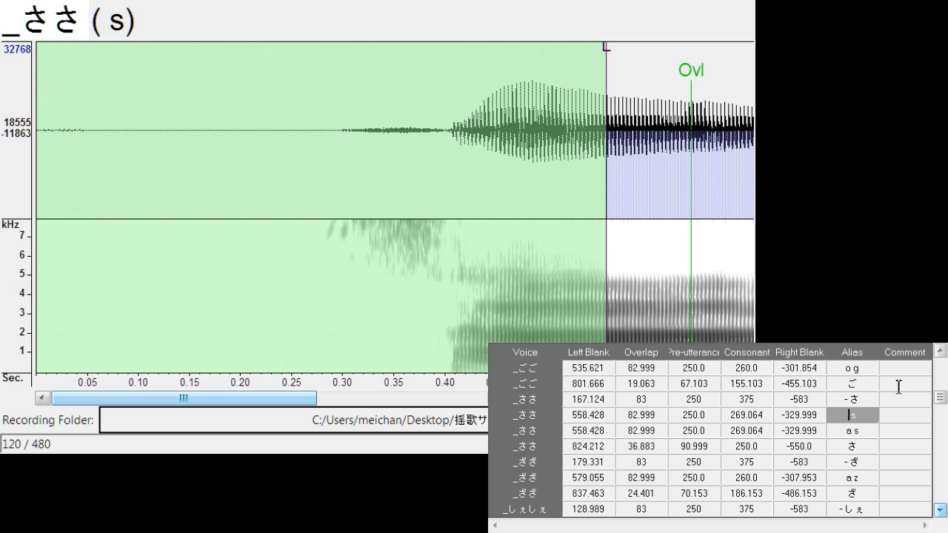
text(-)
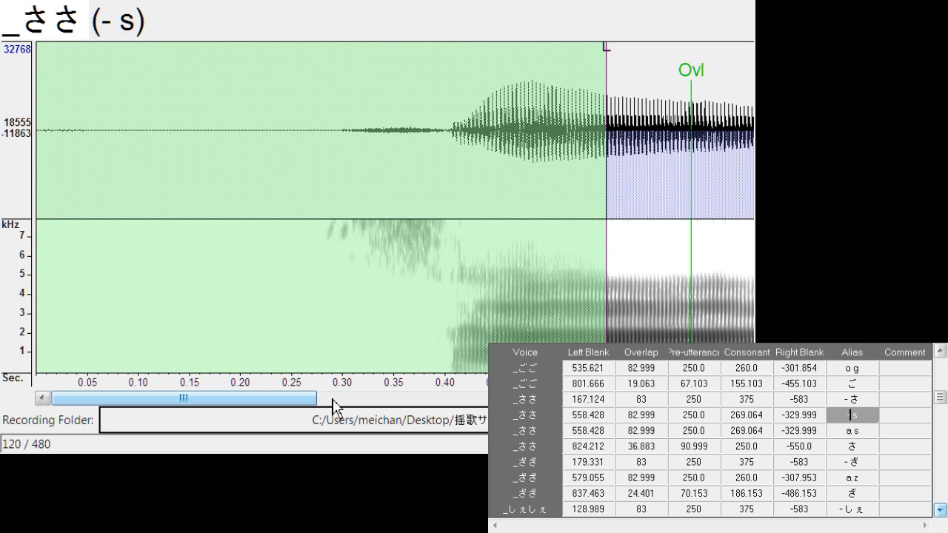
Shift the "- s" entry to left blank about 49, with its pre-utterance at the start of the first s sound
click(400, 398)
mouse_move(750, 104)
mouse_down()
mouse_move(205, 143)
mouse_move(222, 135)
mouse_up()
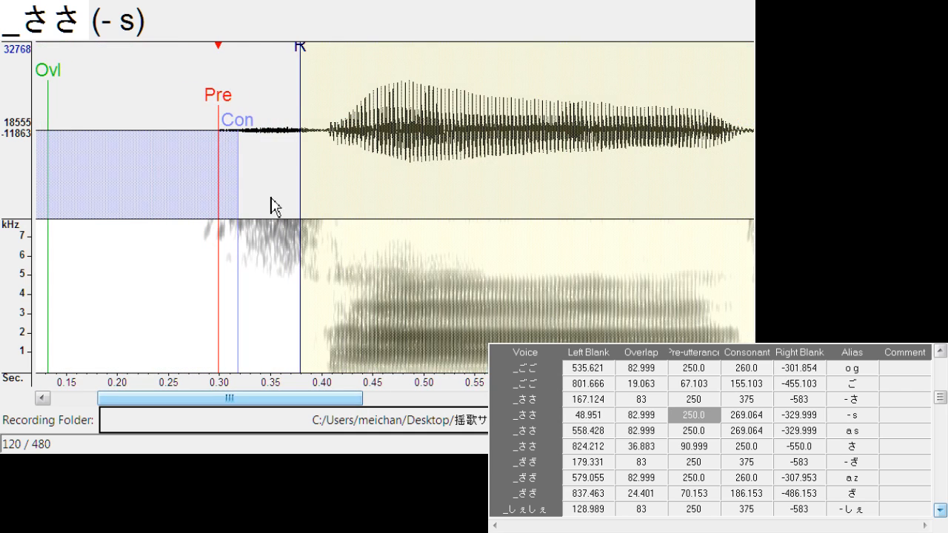
Try to add a "- z" entry by duplicating the "_ざざ" entry "a z" and shifting the copy to left blank about 285.3
click(869, 493)
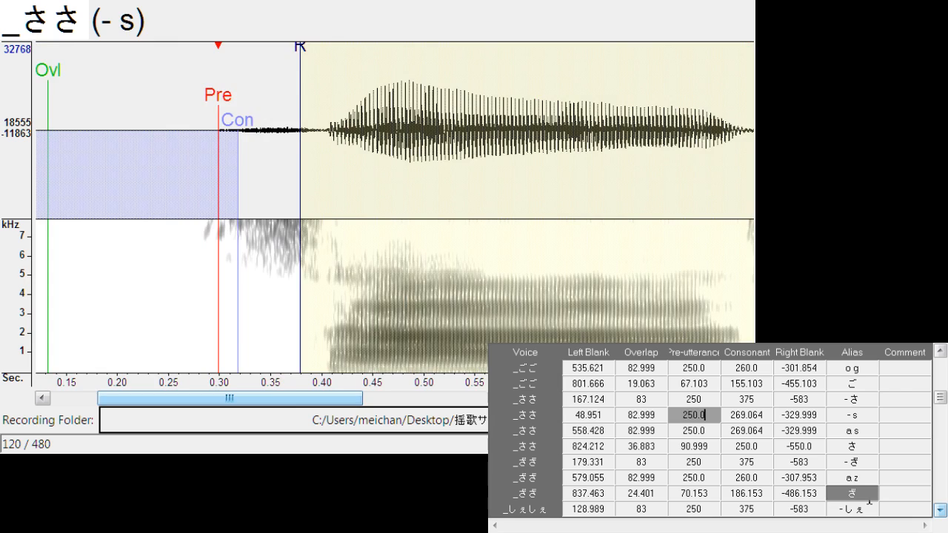
click(872, 479)
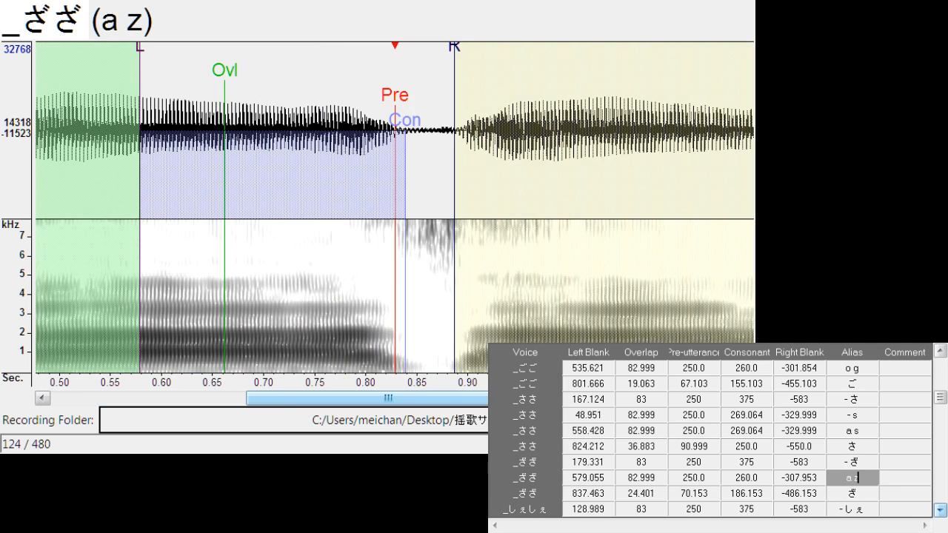
key(ctrl+d)
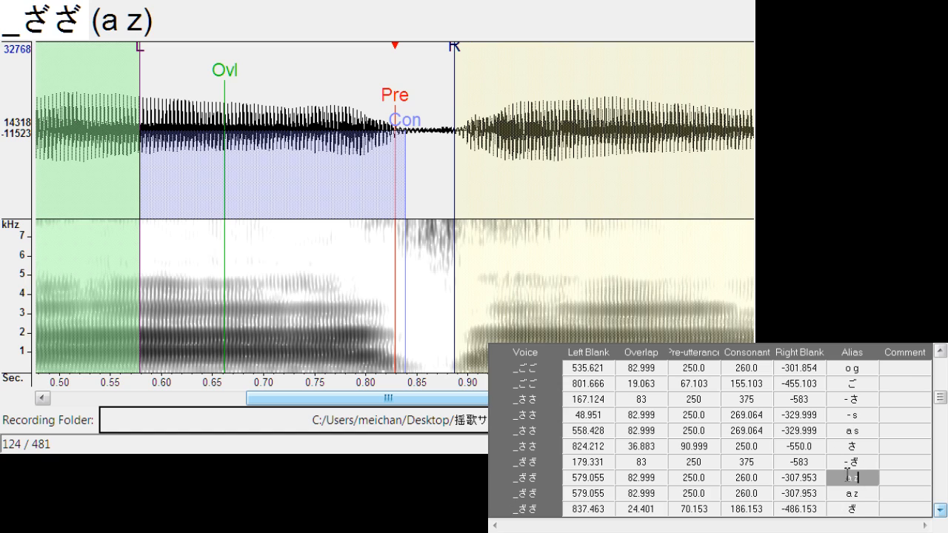
text(-)
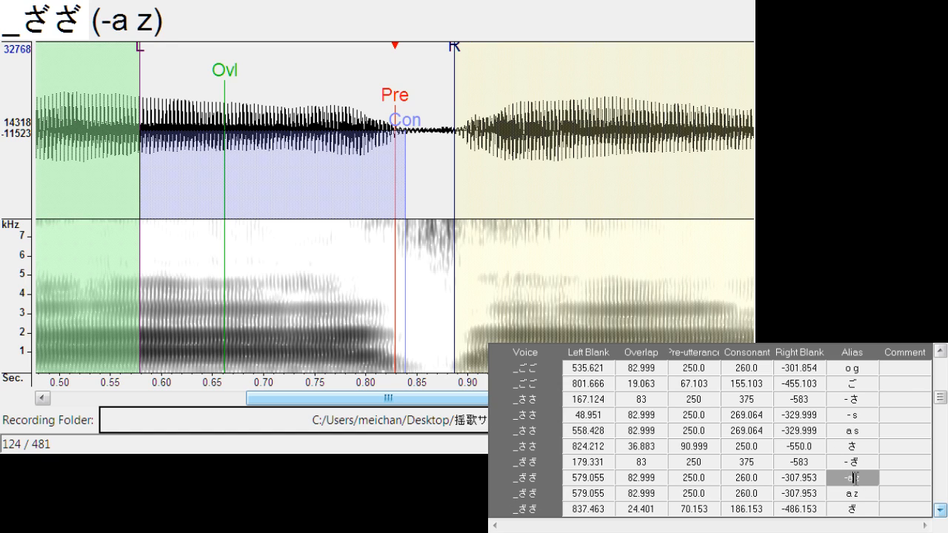
key(BackSpace)
drag(396, 103, 98, 110)
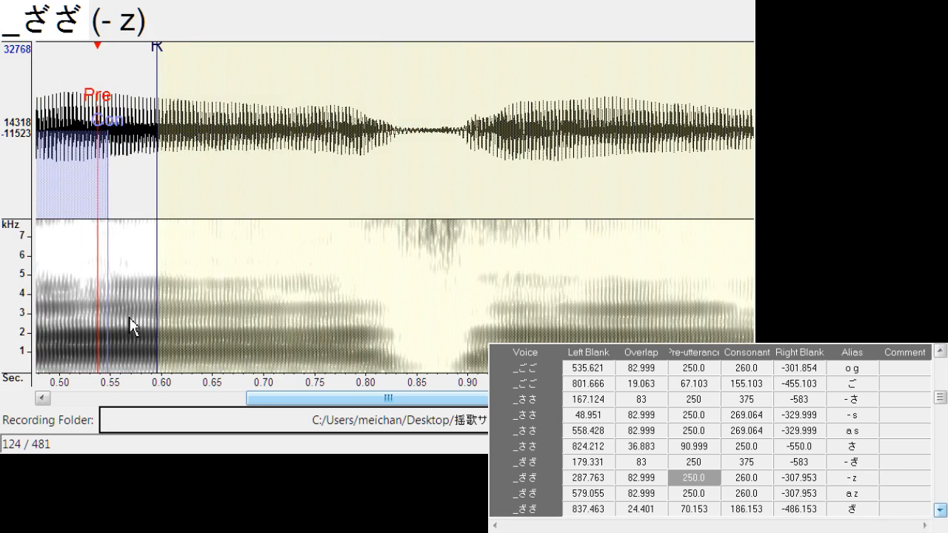
drag(257, 399, 103, 397)
key(F3)
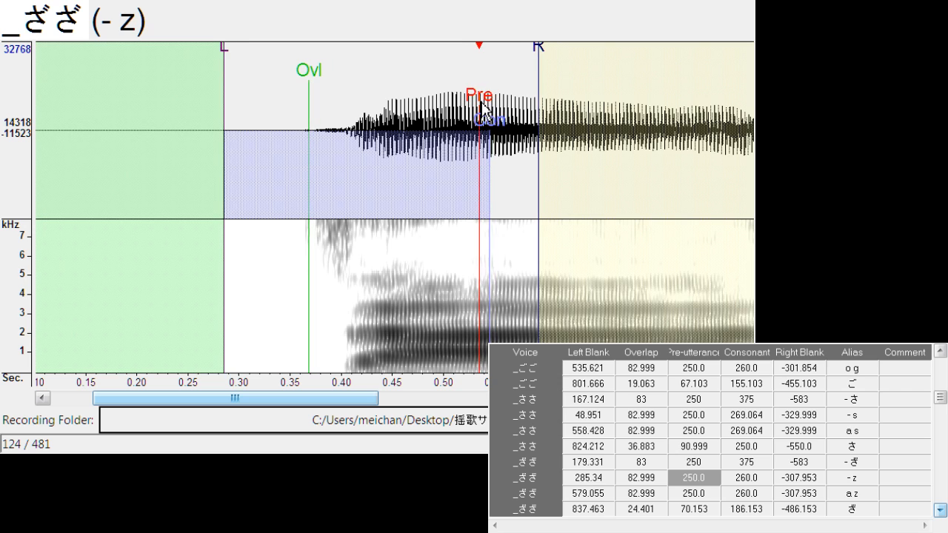
Undo the "- z" entry's shifts, renaming and duplication, along with the last shift of the "- s" entry
key(ctrl+z)
key(ctrl+z)
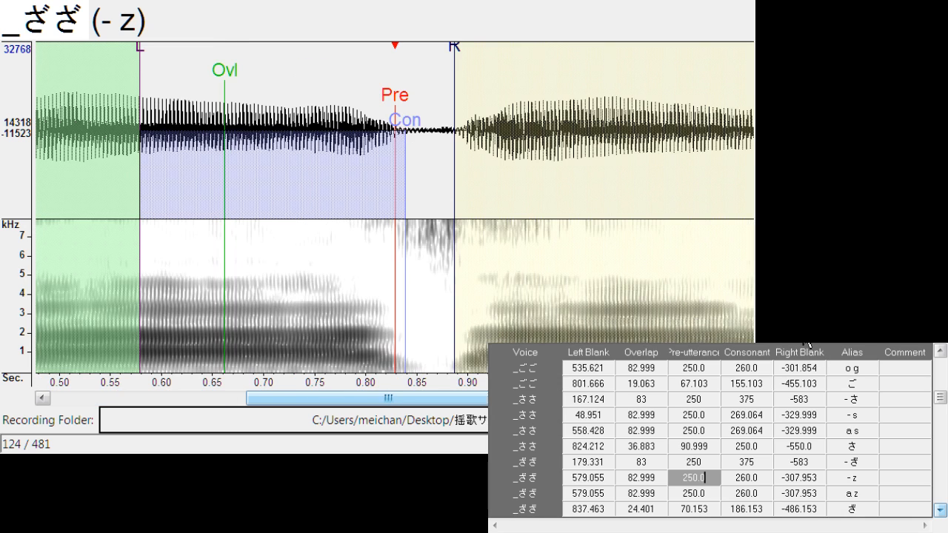
key(ctrl+z)
key(ctrl+z)
key(ctrl+z)
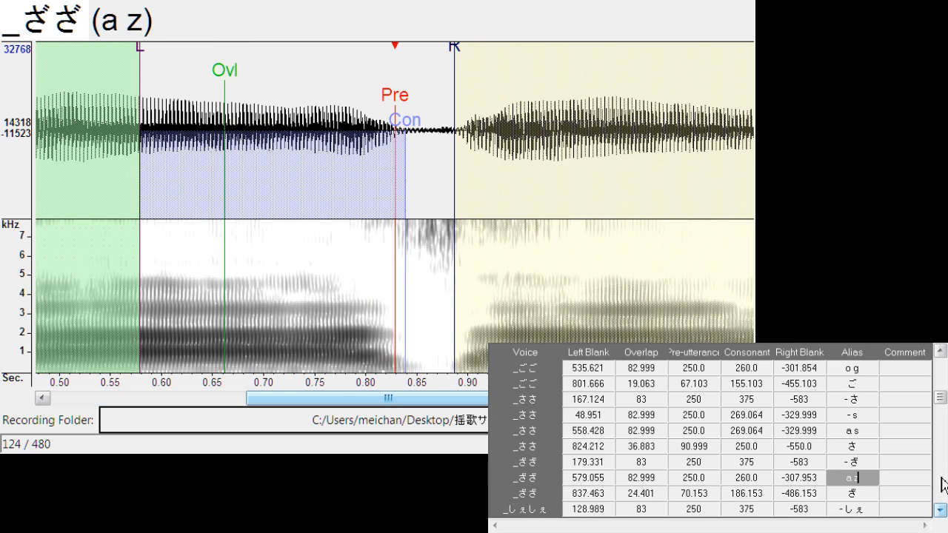
Move the "- s" entry of "_ささ" to left blank about 50.5, placing the pre-utterance where the first s sound begins
click(868, 415)
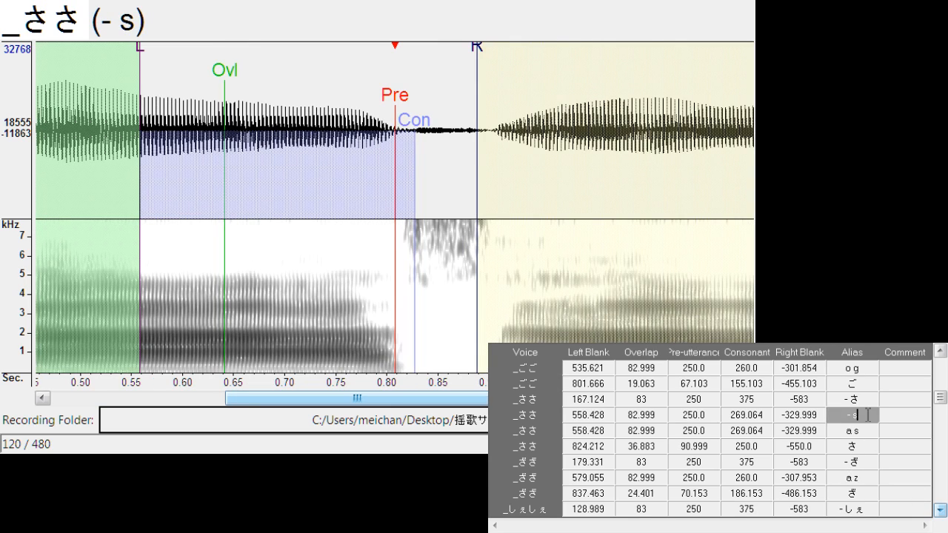
click(807, 416)
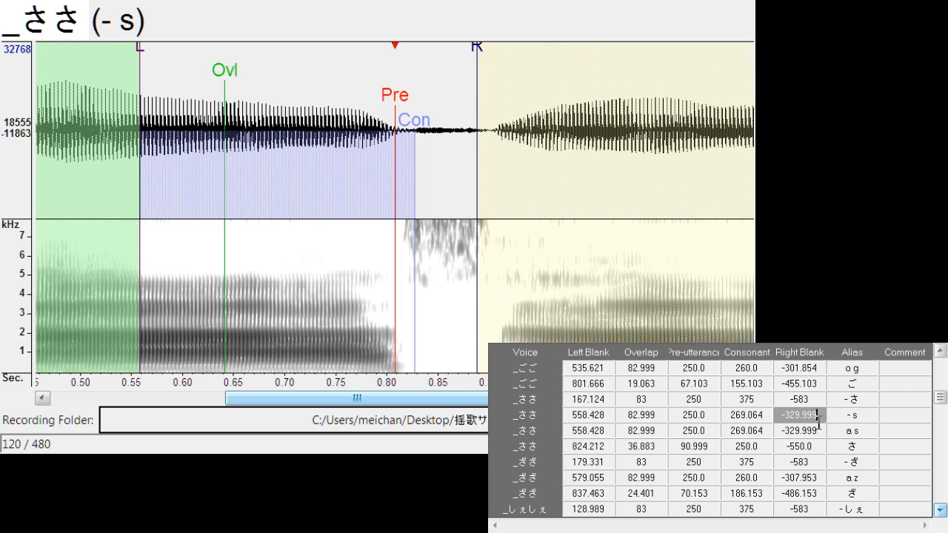
drag(393, 104, 83, 144)
drag(343, 400, 191, 381)
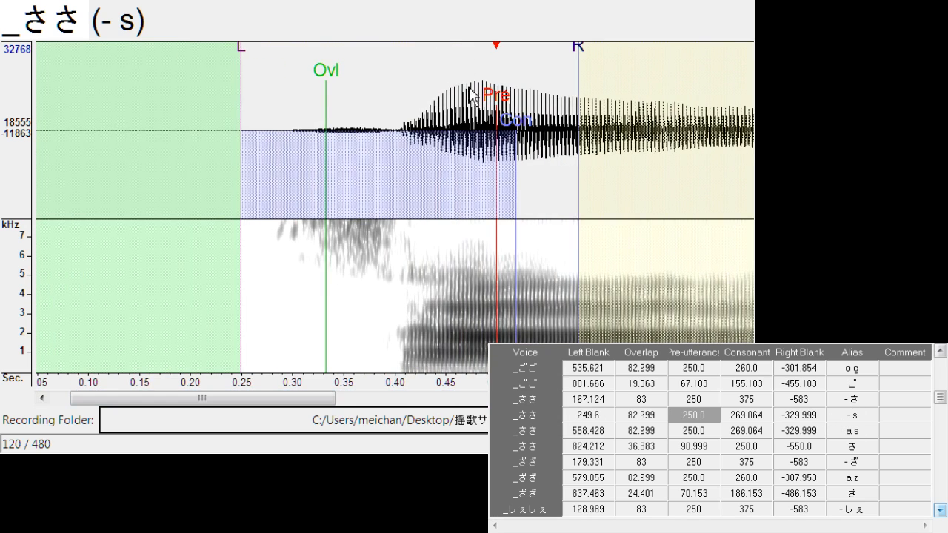
drag(492, 104, 299, 169)
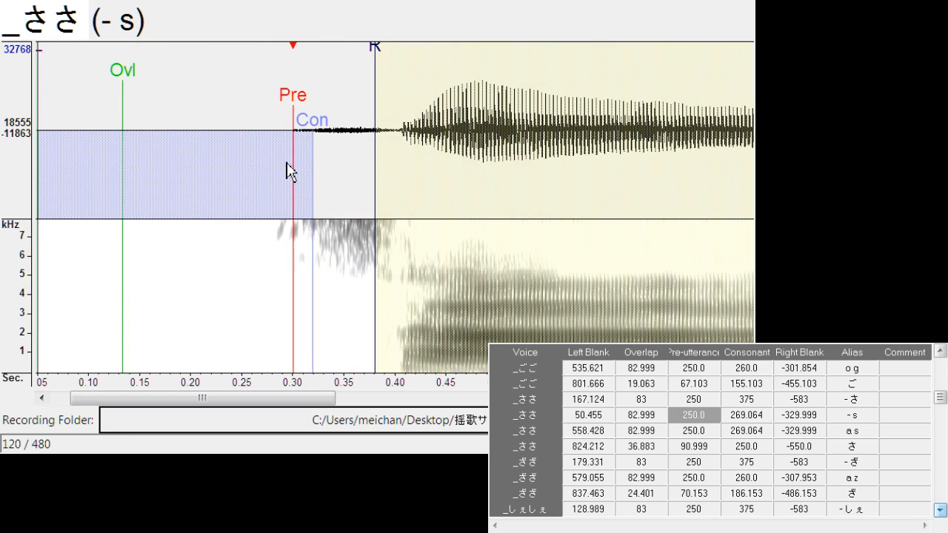
Examine the "- しぇ" and "じぇ" entries, including the start of the "_じぇじぇ" recording, and browse to the last entries in the list
click(873, 509)
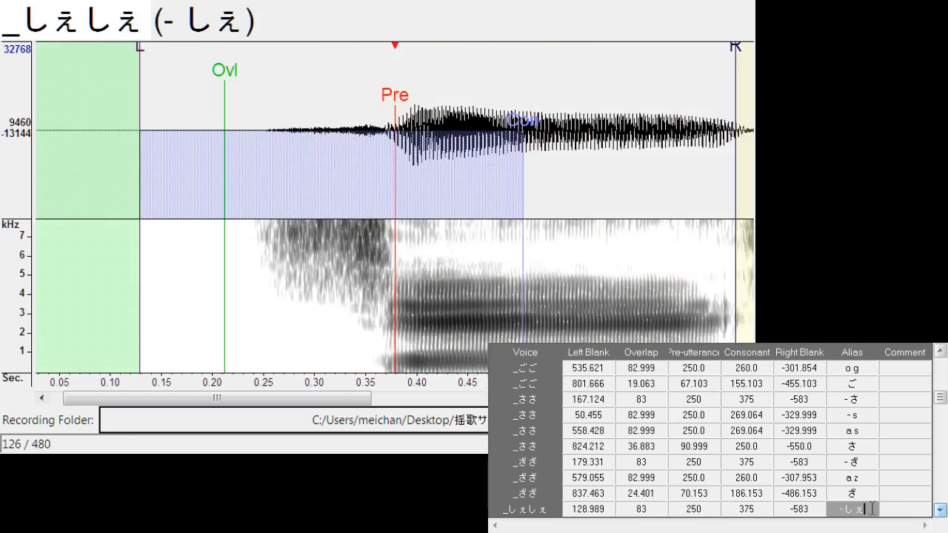
scroll(871, 510, down, 3)
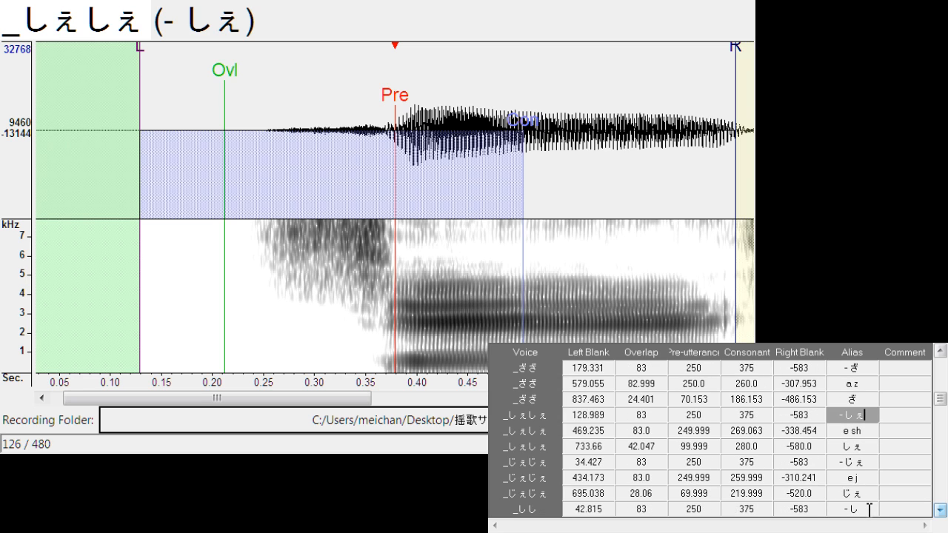
click(865, 492)
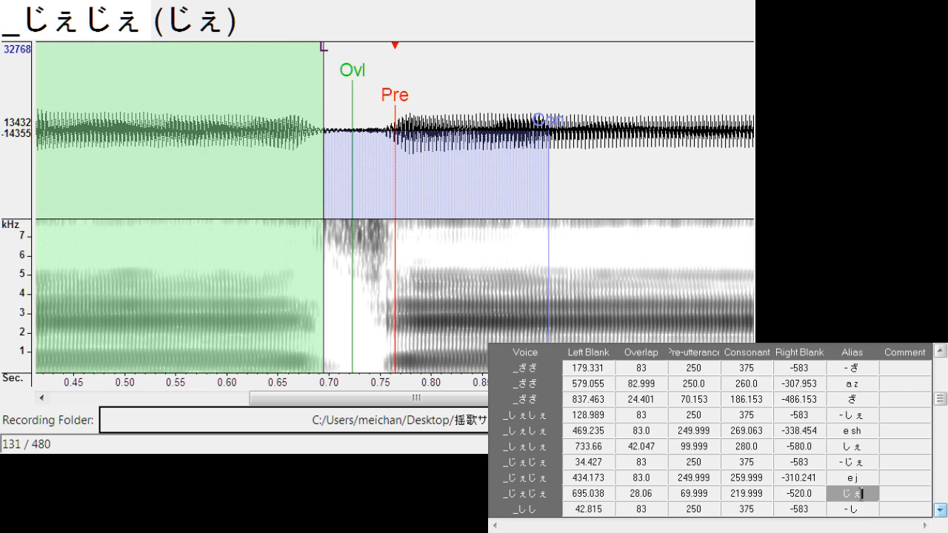
mouse_move(408, 406)
mouse_down()
mouse_move(220, 402)
mouse_move(397, 412)
mouse_up()
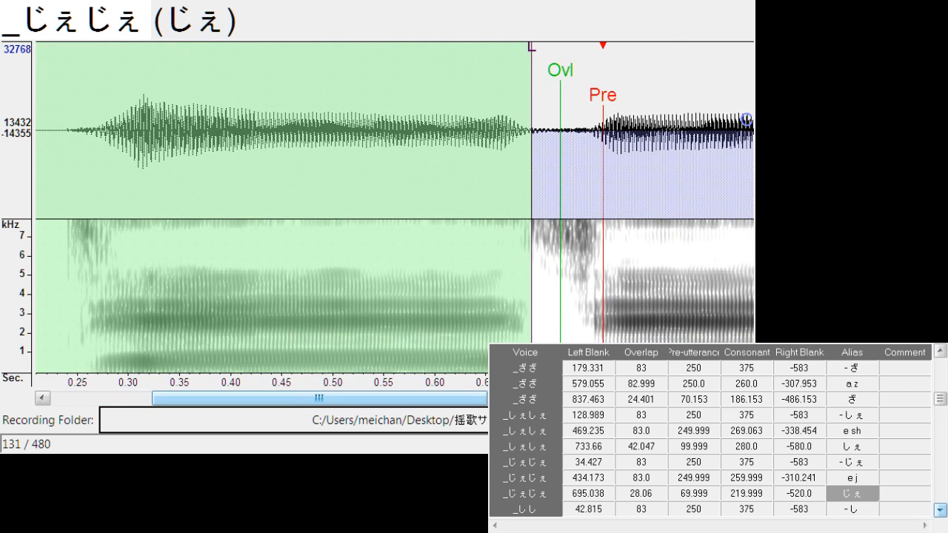
drag(943, 401, 940, 512)
scroll(860, 447, up, 3)
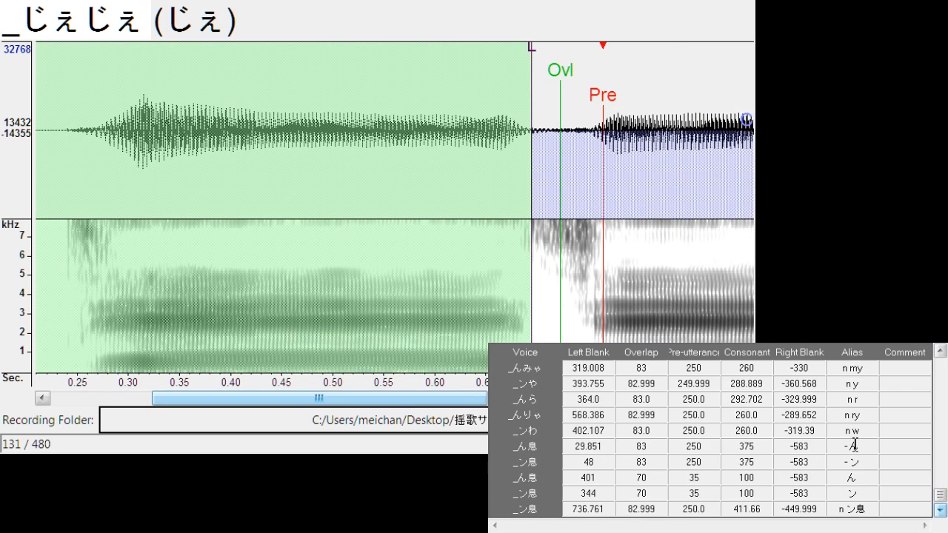
Duplicate the "a w" entry of the "_わわ" recording and rename one copy's alias to "- w"
scroll(855, 445, up, 7)
scroll(790, 431, up, 5)
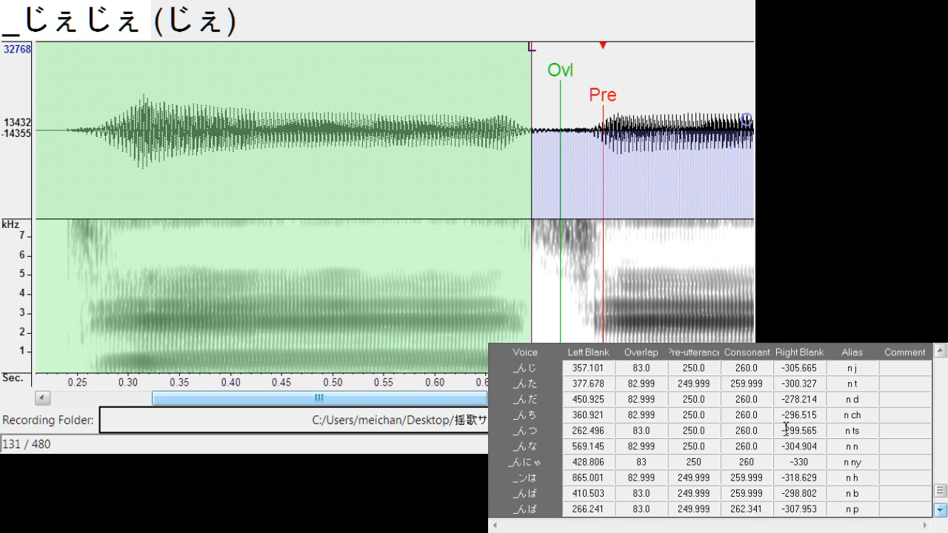
scroll(784, 430, up, 3)
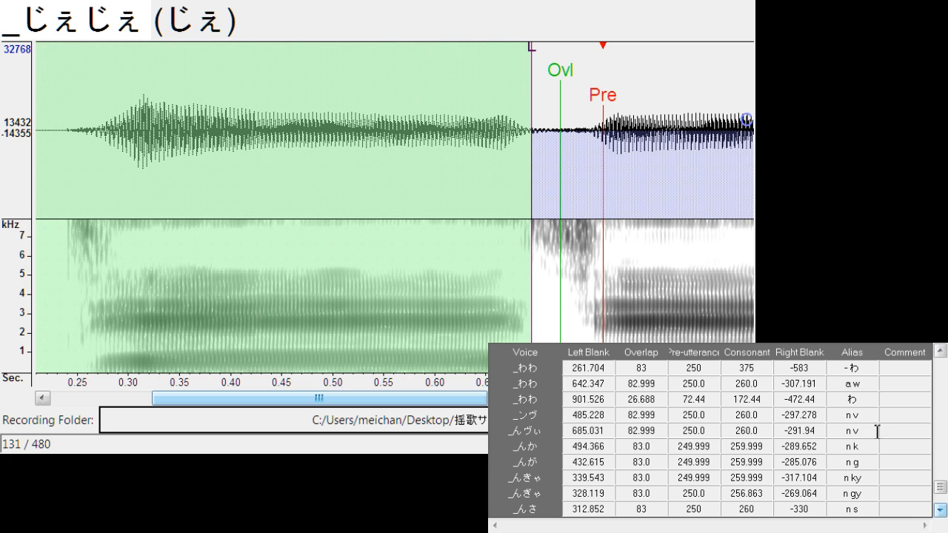
click(865, 370)
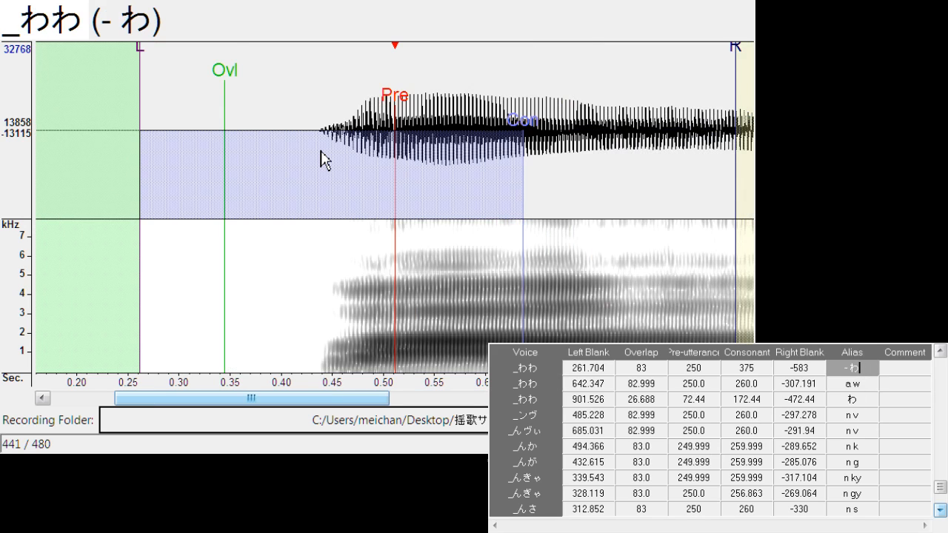
click(857, 382)
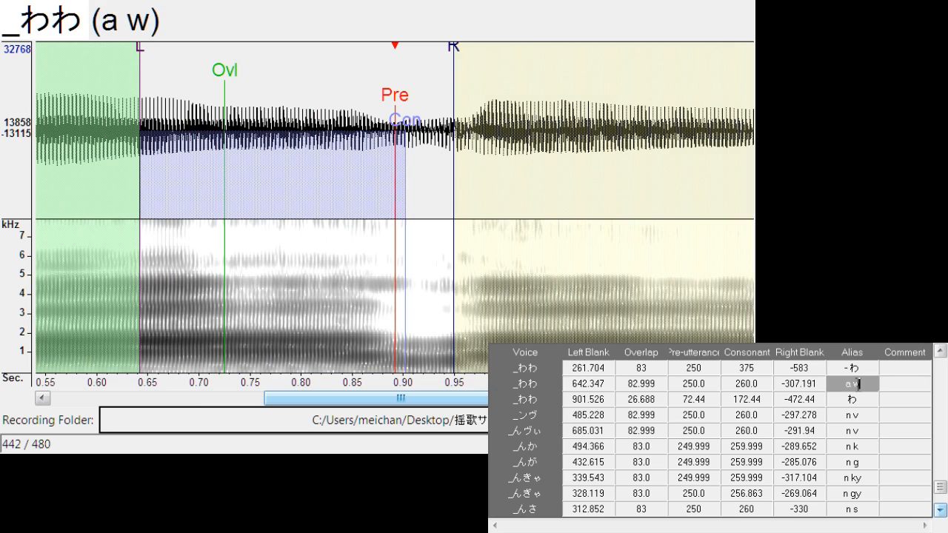
key(ctrl+d)
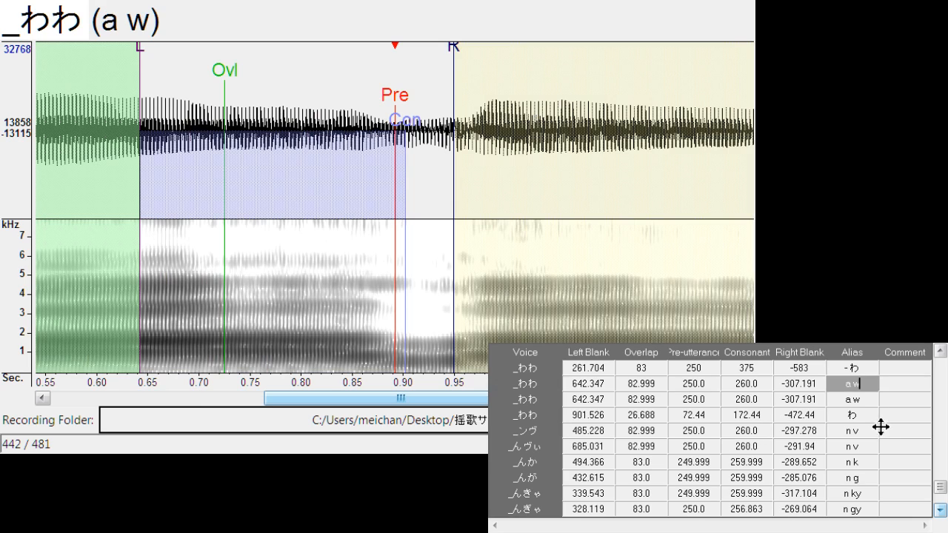
key(BackSpace)
text(-)
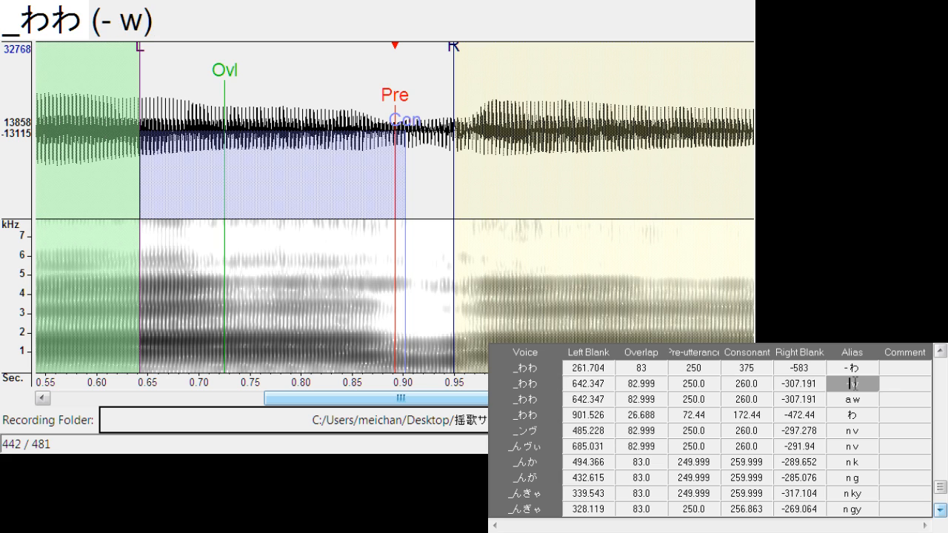
Shift the "- w" entry to left blank about 185.4, at the first w sound's onset, and shorten its right blank to about -290.4
drag(397, 107, 115, 198)
mouse_move(324, 407)
mouse_down()
mouse_move(165, 406)
mouse_move(174, 406)
mouse_up()
drag(570, 110, 382, 110)
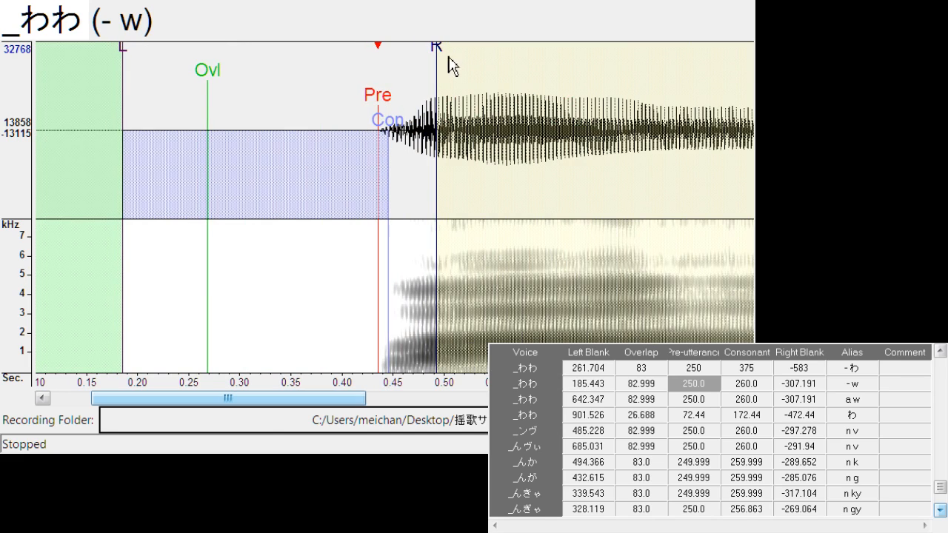
drag(436, 52, 420, 59)
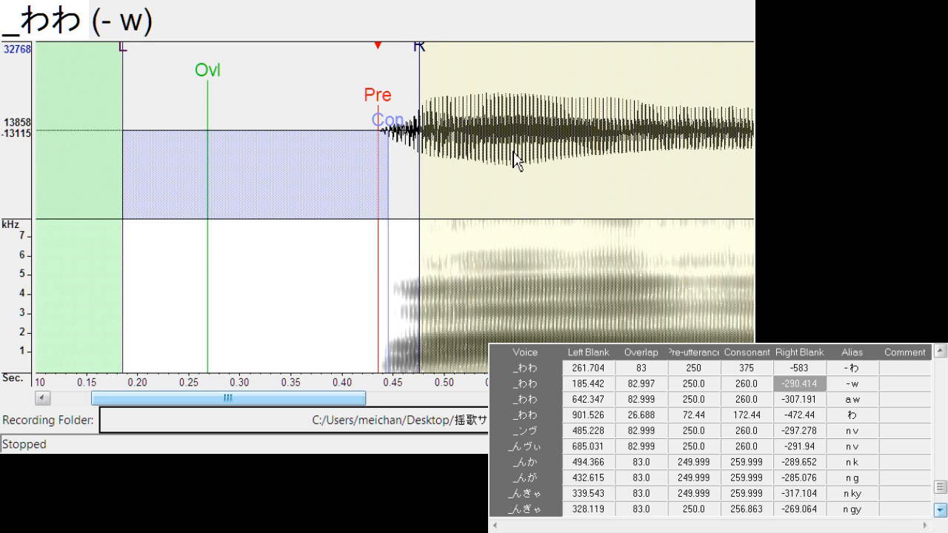
Duplicate the "e r" entry of the "_れれ" recording and rename one copy's alias to "- r"
scroll(946, 367, up, 2)
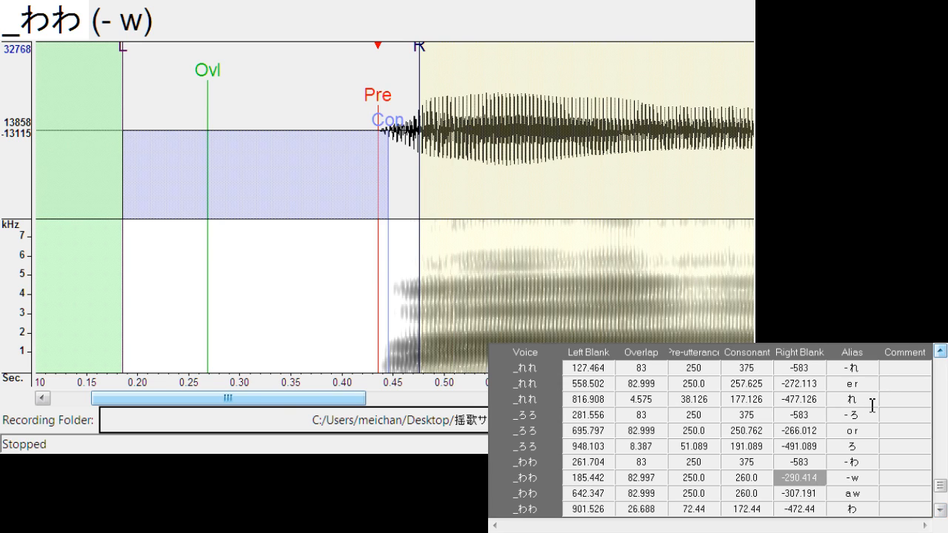
click(873, 405)
click(871, 385)
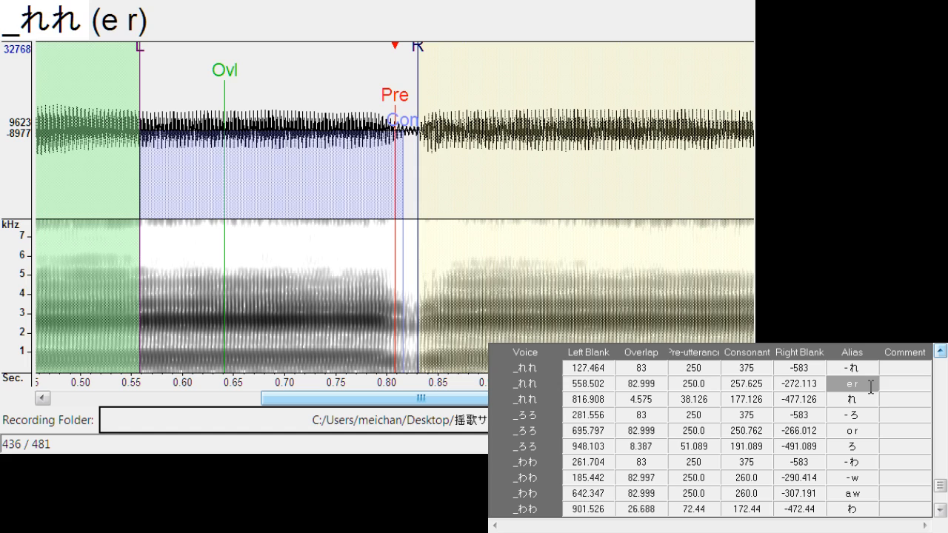
key(ctrl+d)
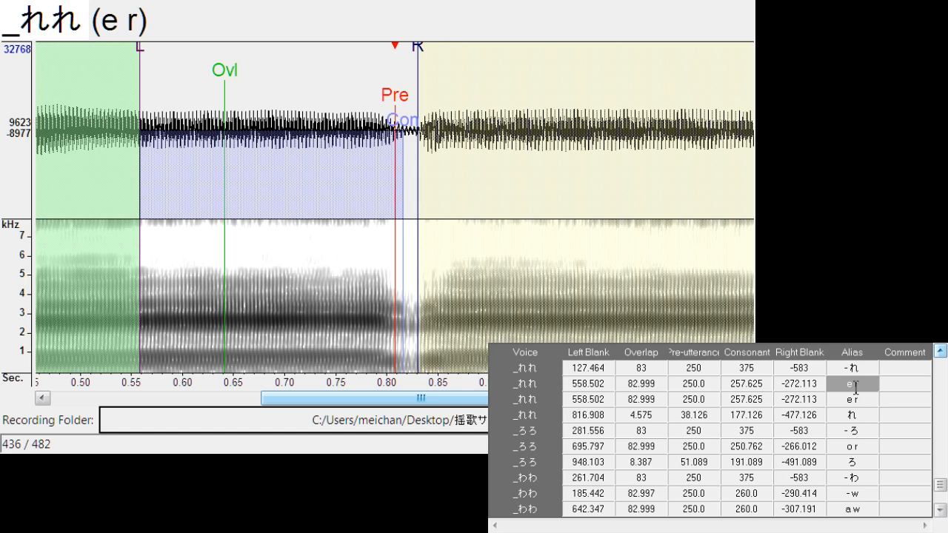
text(-)
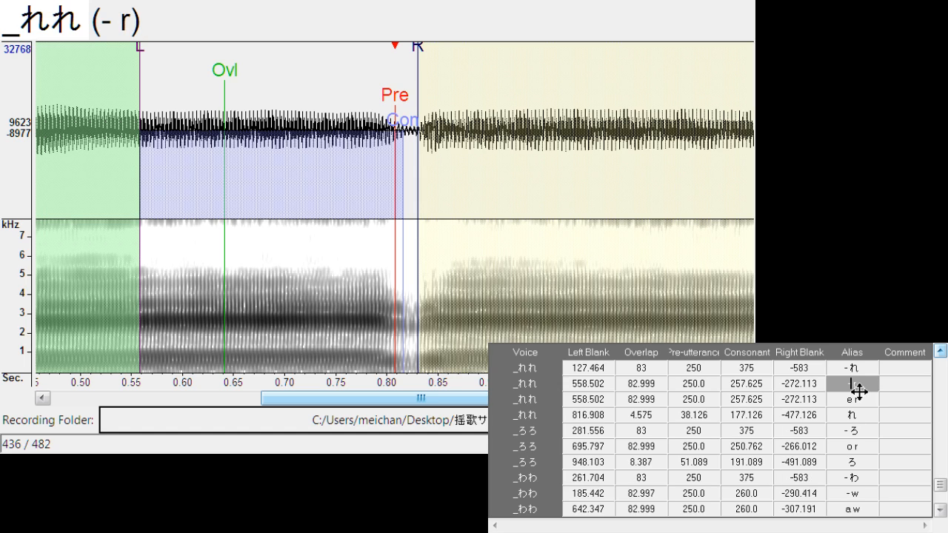
Shift the "- r" entry of "_れれ" with all its markers back to left blank 0, before the first r sound
drag(401, 99, 136, 152)
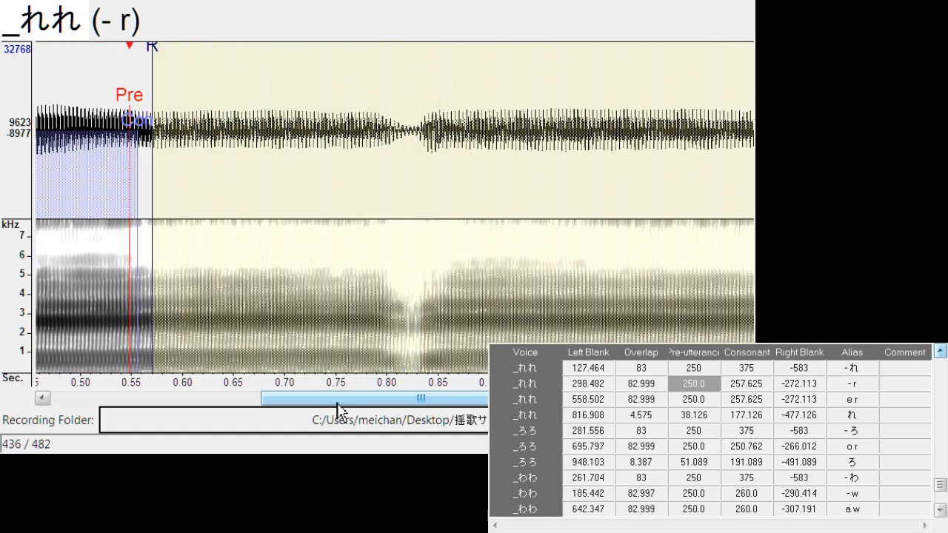
drag(401, 400, 206, 305)
drag(561, 114, 156, 121)
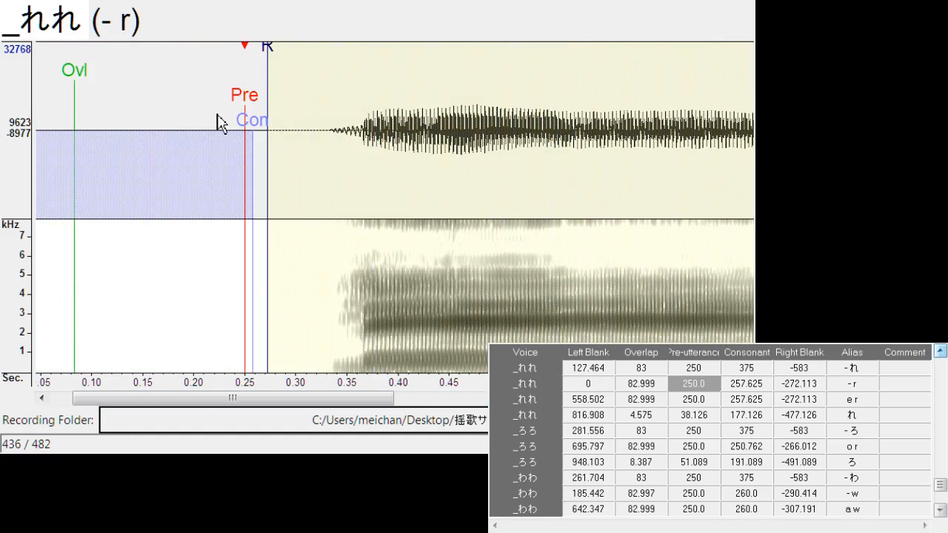
Browse the entry list back to the "ry" recordings, from "_りぇりぇ" to "_りょりょ"
scroll(938, 371, up, 8)
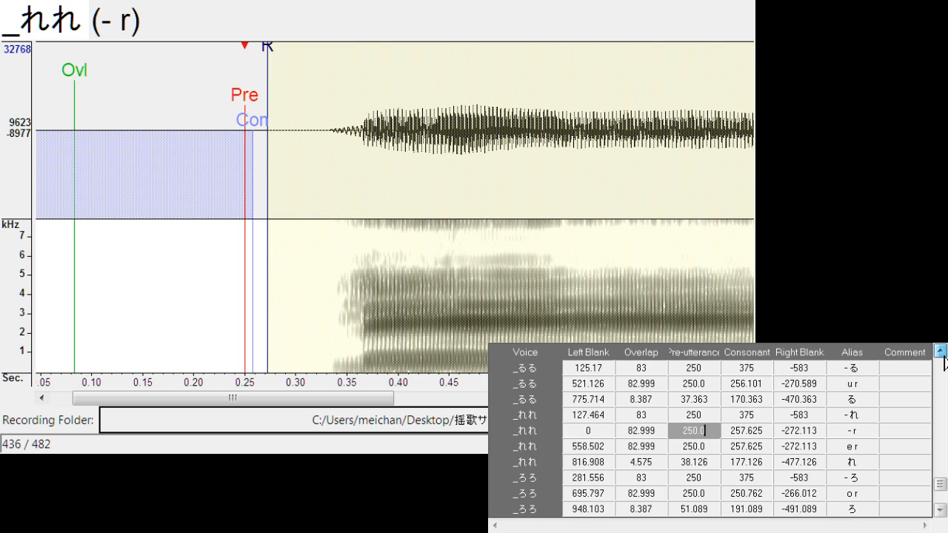
scroll(945, 360, up, 8)
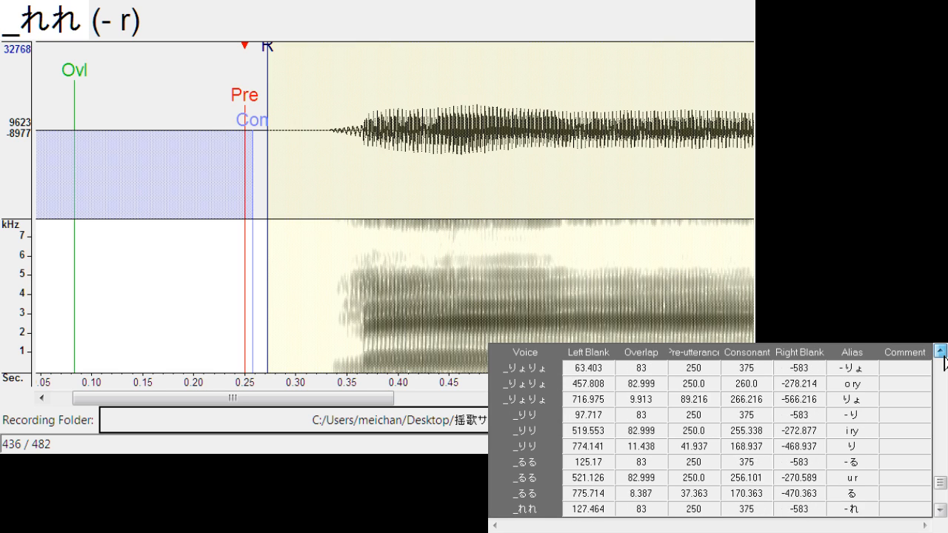
scroll(944, 361, up, 5)
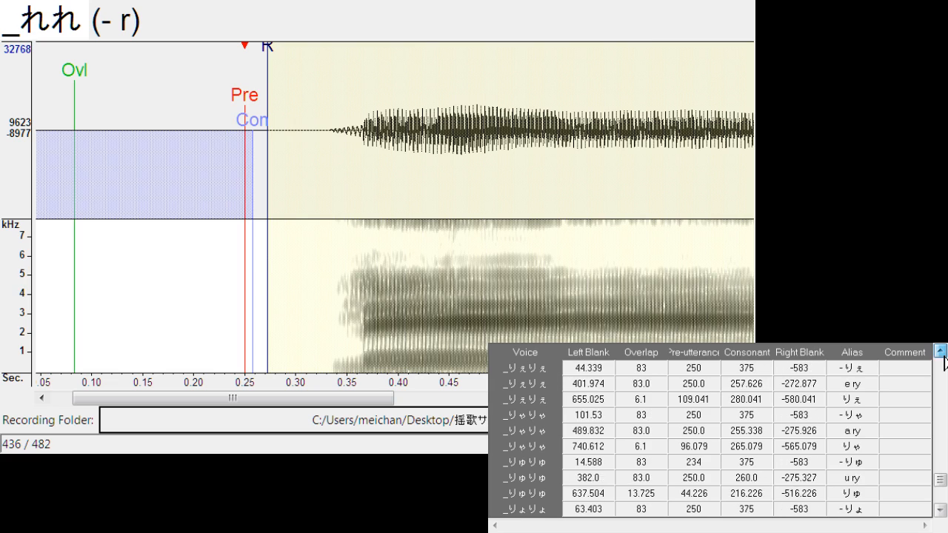
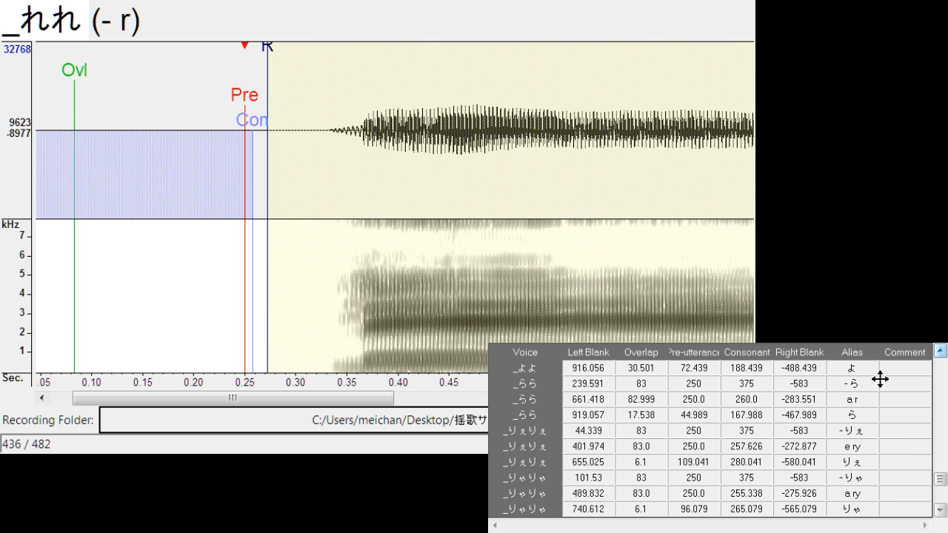
Duplicate the "o y" entry of _よよ and change the upper copy's alias to "- y"
click(940, 351)
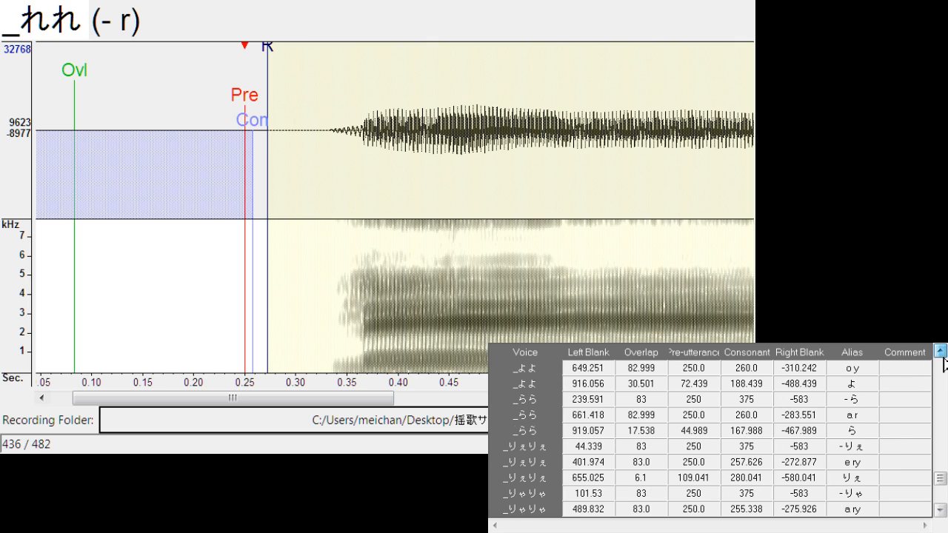
click(870, 383)
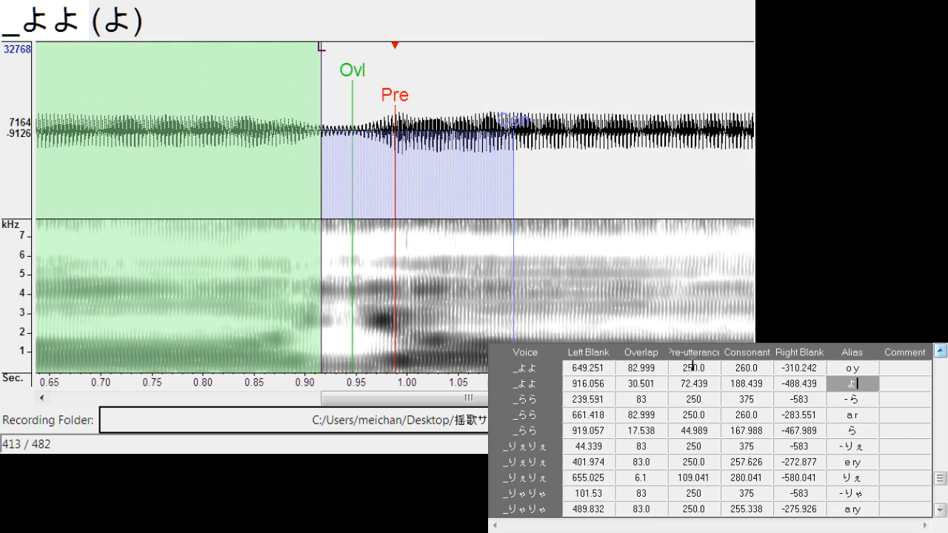
drag(418, 399, 145, 399)
click(542, 177)
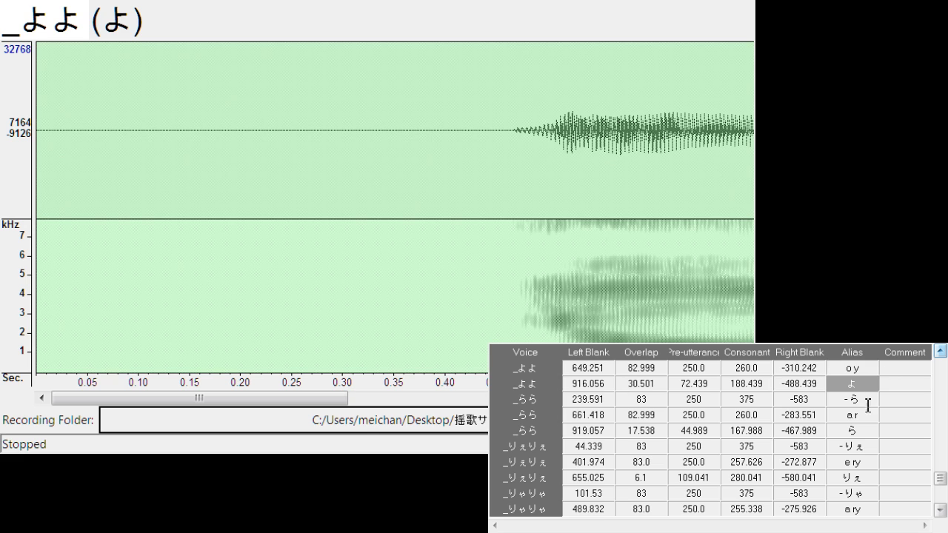
click(868, 368)
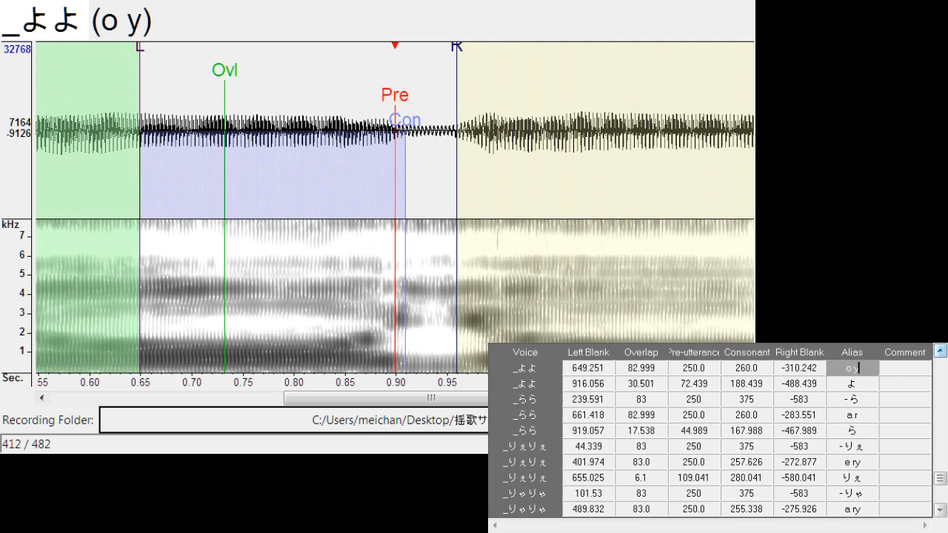
key(ctrl+d)
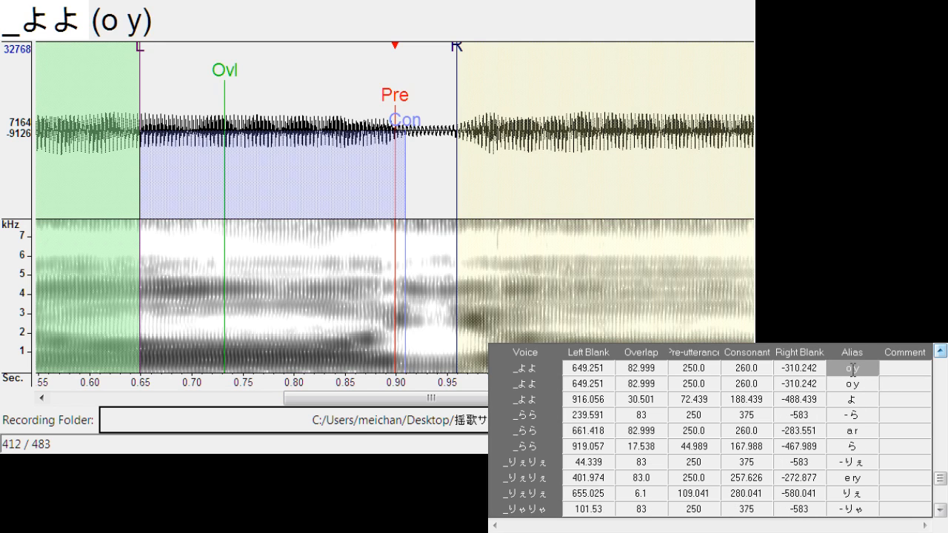
key(BackSpace)
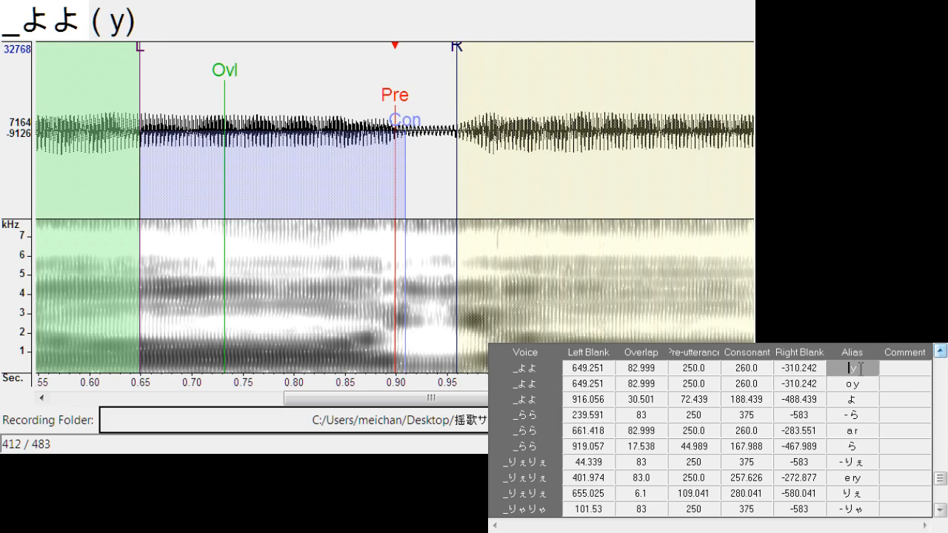
text(-)
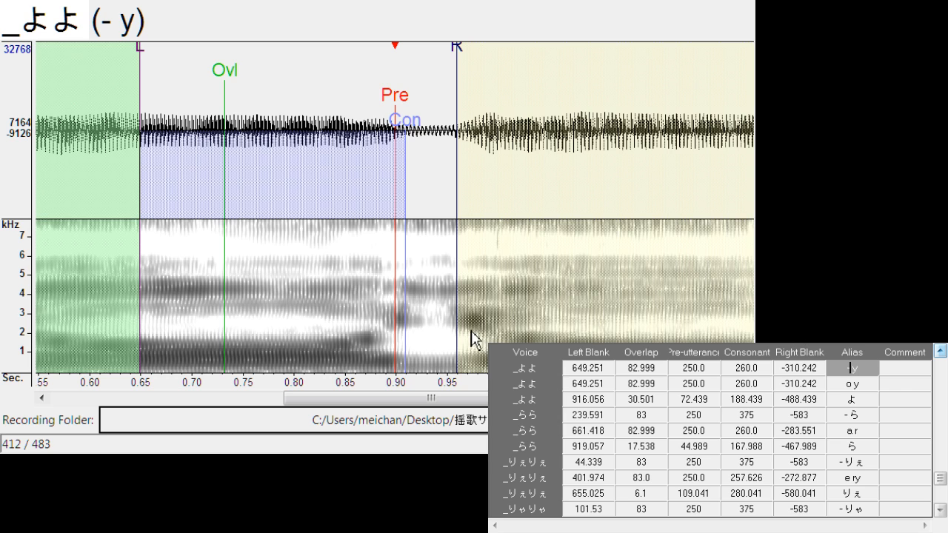
Move the "- y" markers to the first よ onset, with left blank about 217.5 and right blank about -291.9, and play the sample
drag(408, 89, 37, 99)
drag(316, 392, 144, 396)
drag(506, 97, 374, 80)
mouse_move(433, 59)
mouse_down()
mouse_move(413, 69)
mouse_move(411, 61)
mouse_up()
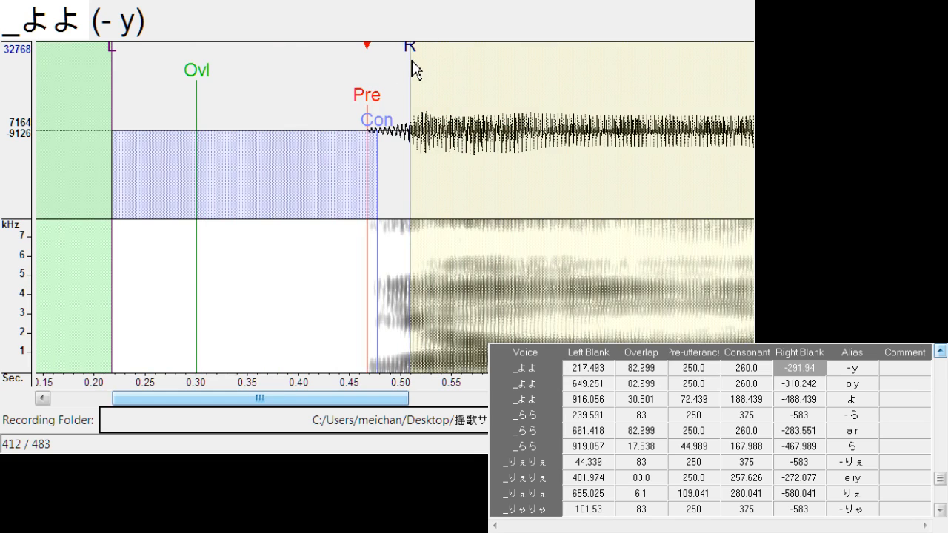
click(550, 163)
click(551, 163)
Duplicate the "o m" entry of _もも and change the upper copy's alias to "- m"
scroll(941, 361, up, 5)
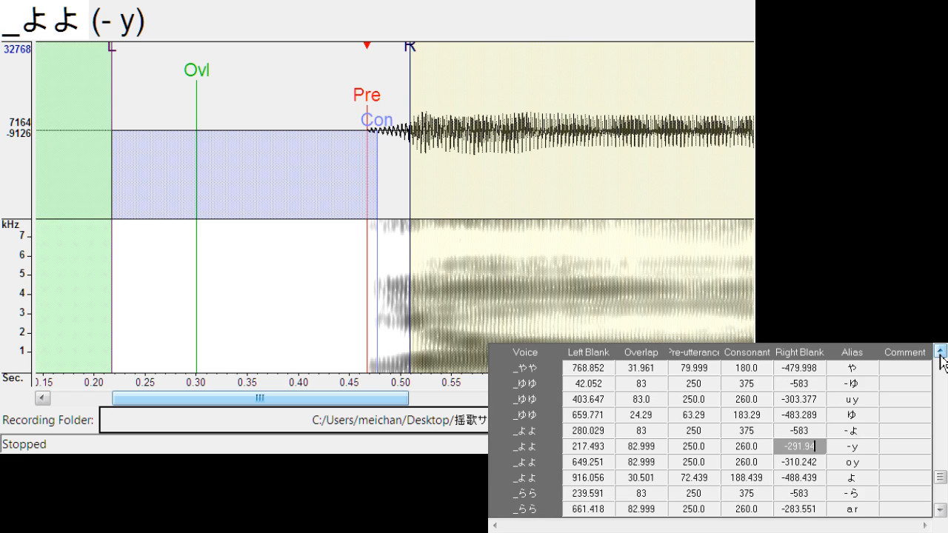
scroll(941, 361, up, 2)
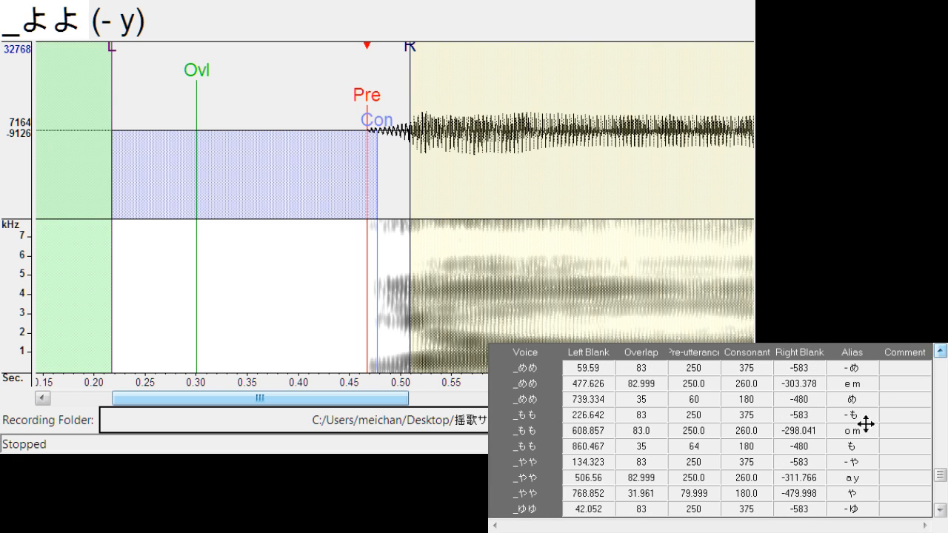
click(861, 415)
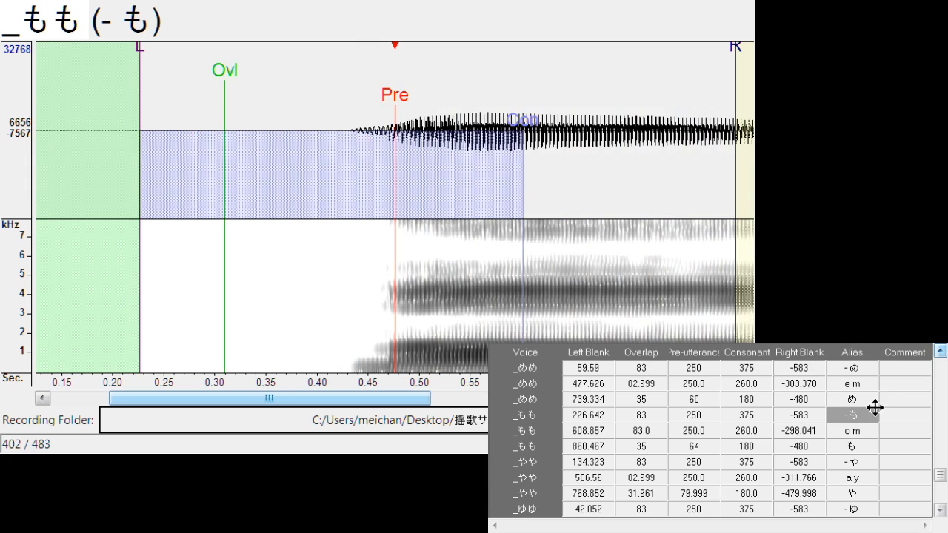
click(861, 431)
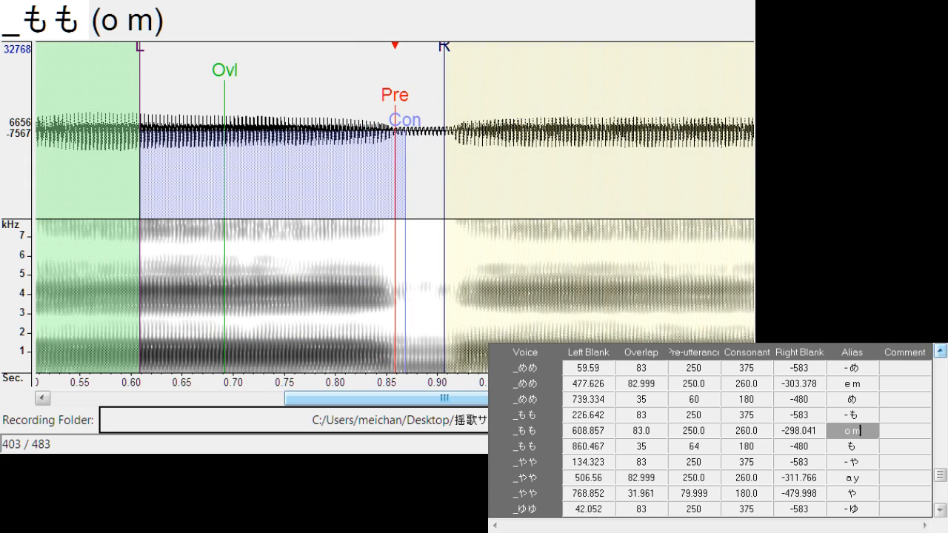
key(ctrl+d)
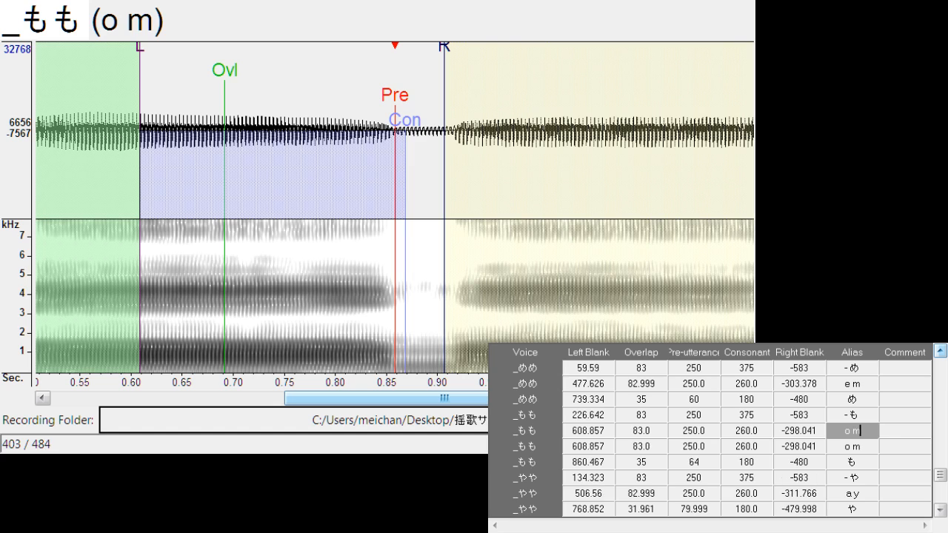
click(852, 432)
key(BackSpace)
text(-)
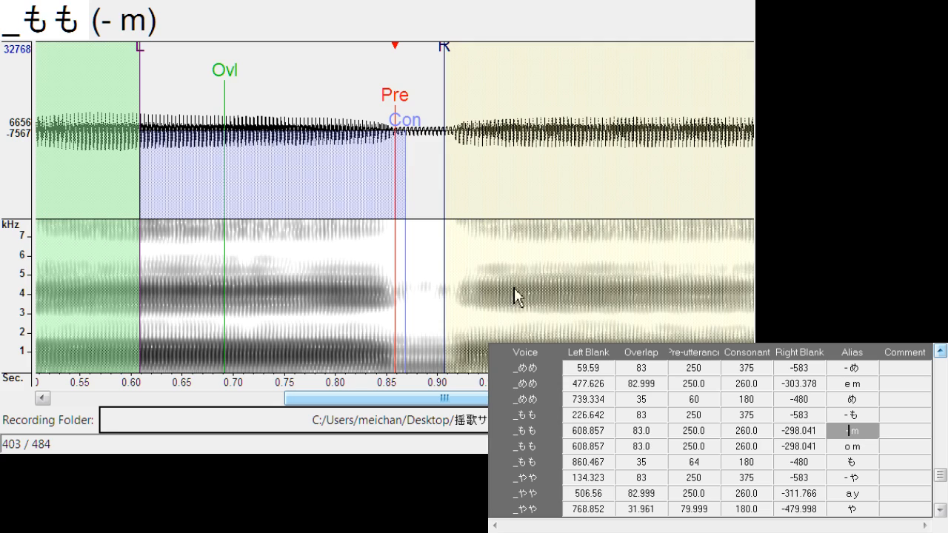
Move the "- m" markers to the first も onset, with left blank about 185.5 and right blank about -282.8
drag(394, 103, 49, 104)
mouse_move(306, 401)
mouse_down()
mouse_move(180, 409)
mouse_move(173, 402)
mouse_up()
mouse_move(340, 100)
mouse_down()
mouse_move(244, 103)
mouse_move(251, 111)
mouse_up()
click(371, 150)
drag(295, 60, 285, 69)
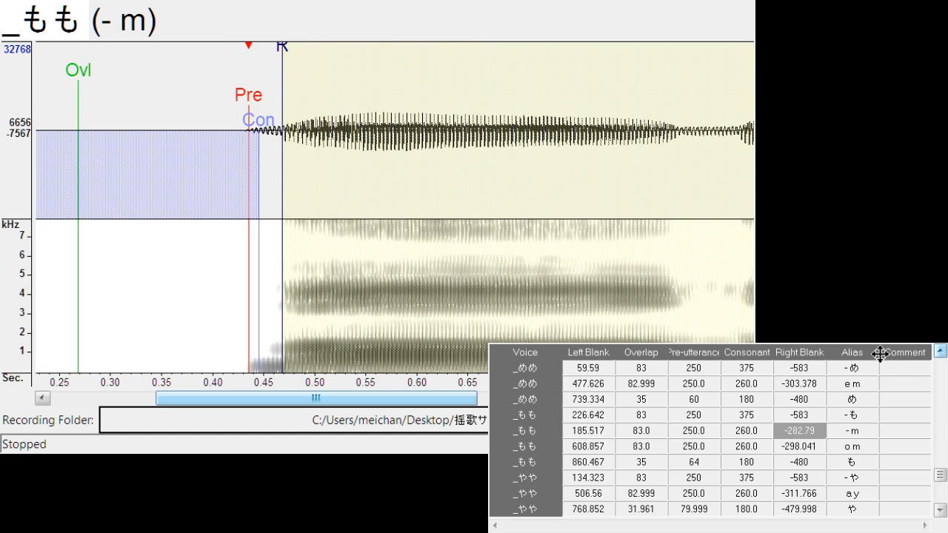
Duplicate the "o p" entry of _ぽぽ and change the upper copy's alias to "- p"
scroll(943, 366, up, 2)
scroll(943, 365, up, 4)
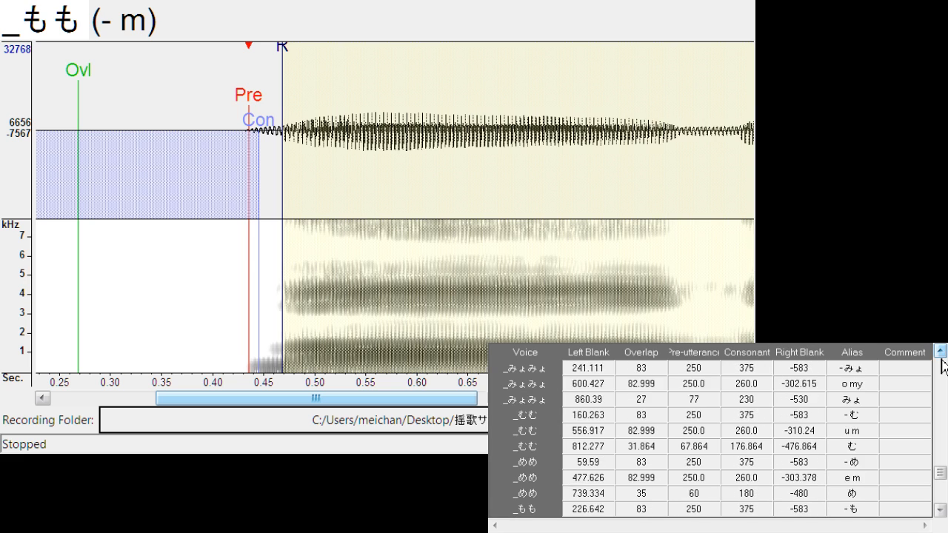
scroll(944, 366, up, 3)
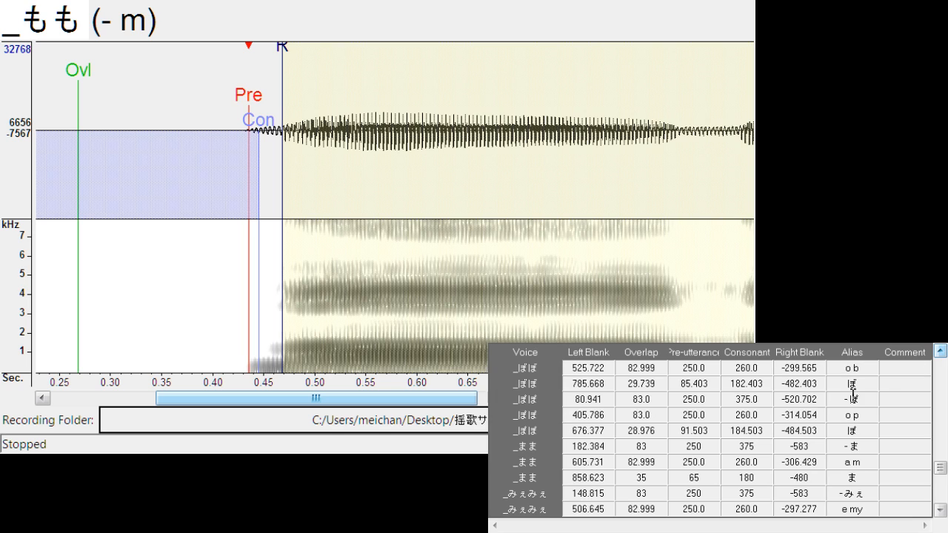
click(871, 400)
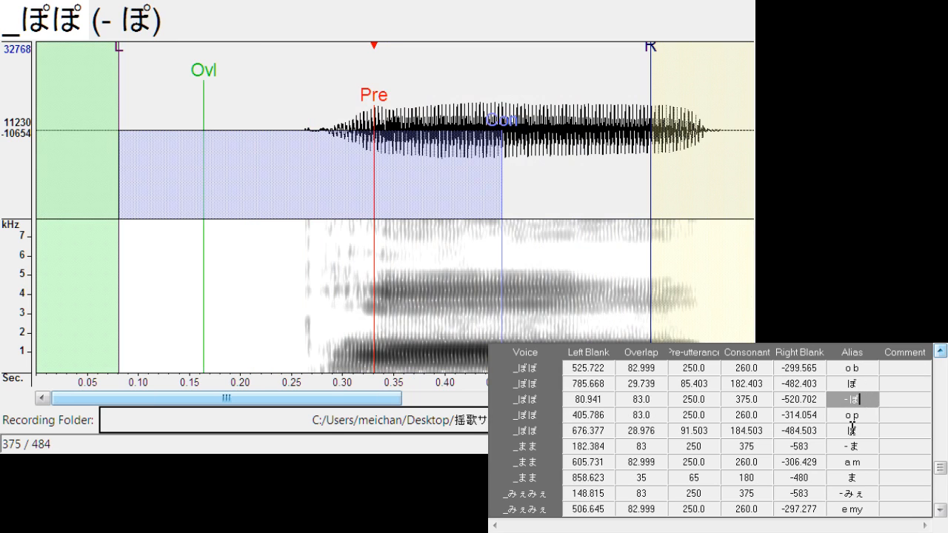
click(854, 415)
click(856, 417)
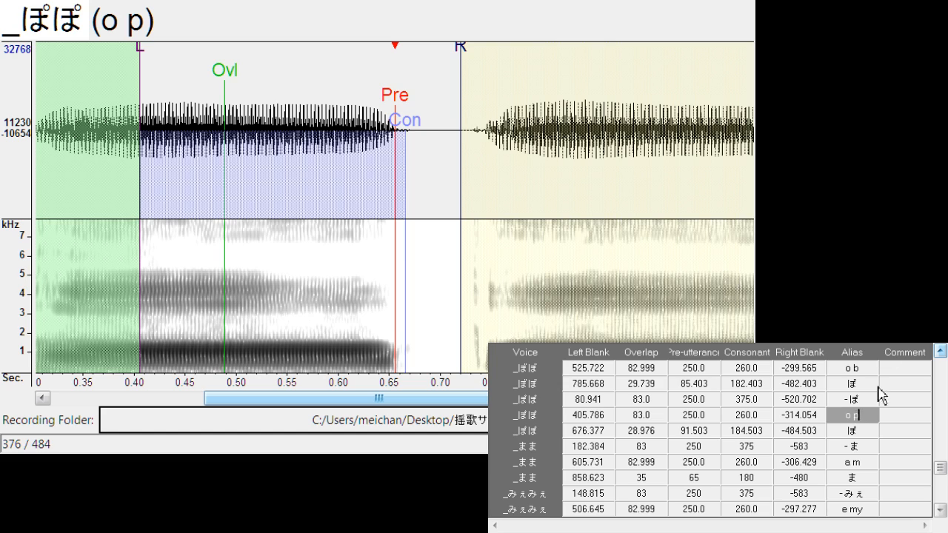
key(ctrl+d)
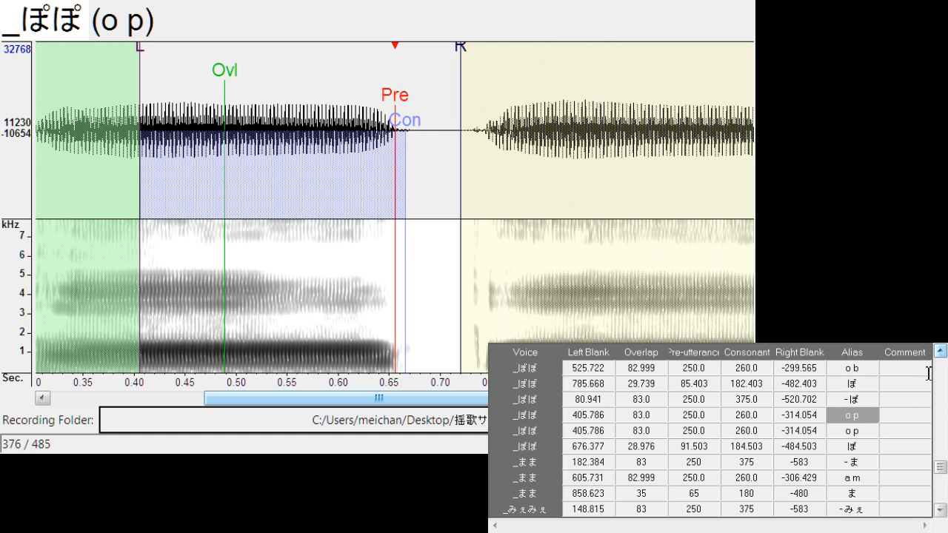
key(BackSpace)
text(-)
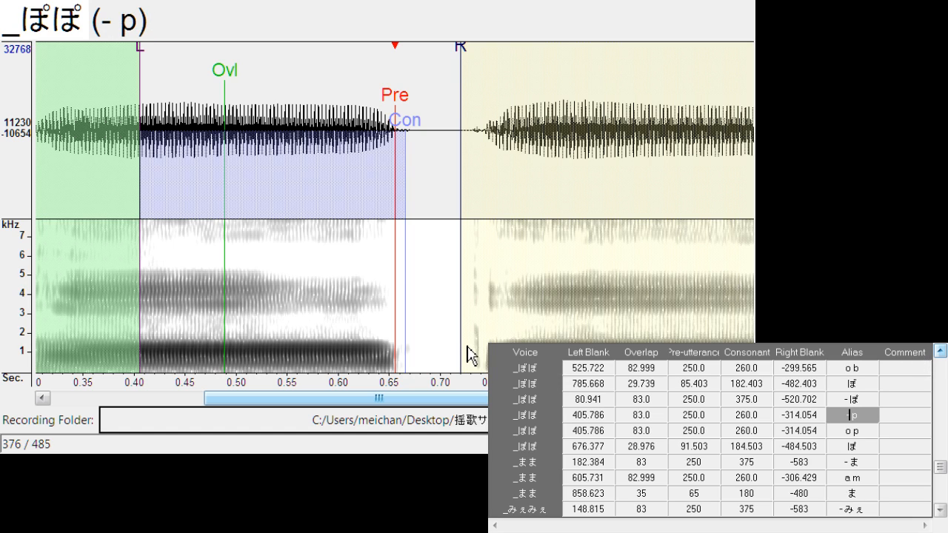
Fit the "- p" markers before the first ぽ: left blank 0, overlap about 65.6, pre-utterance about 196, consonant about 206, right blank about -252.4
drag(397, 100, 41, 229)
drag(276, 398, 140, 399)
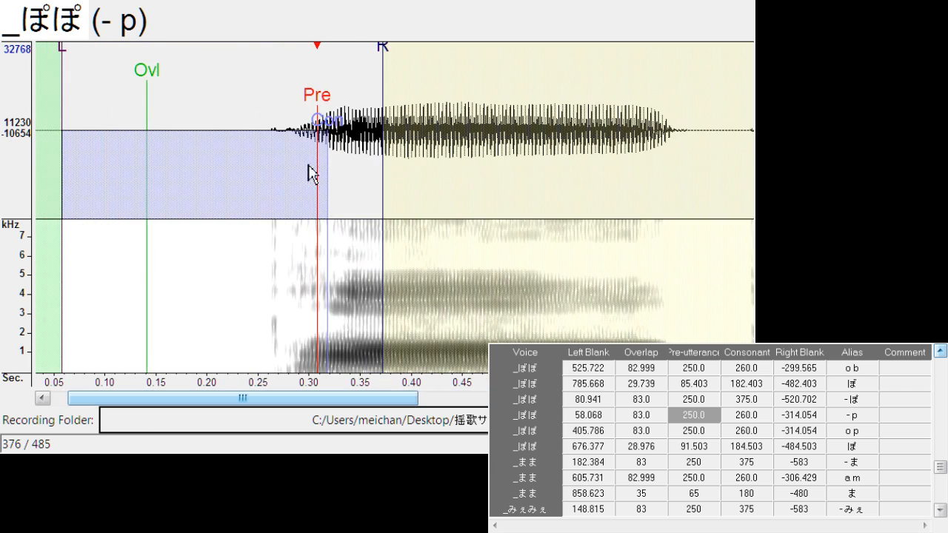
mouse_move(311, 91)
mouse_down()
mouse_move(170, 126)
mouse_move(337, 109)
mouse_up()
drag(206, 71, 235, 68)
drag(111, 63, 168, 64)
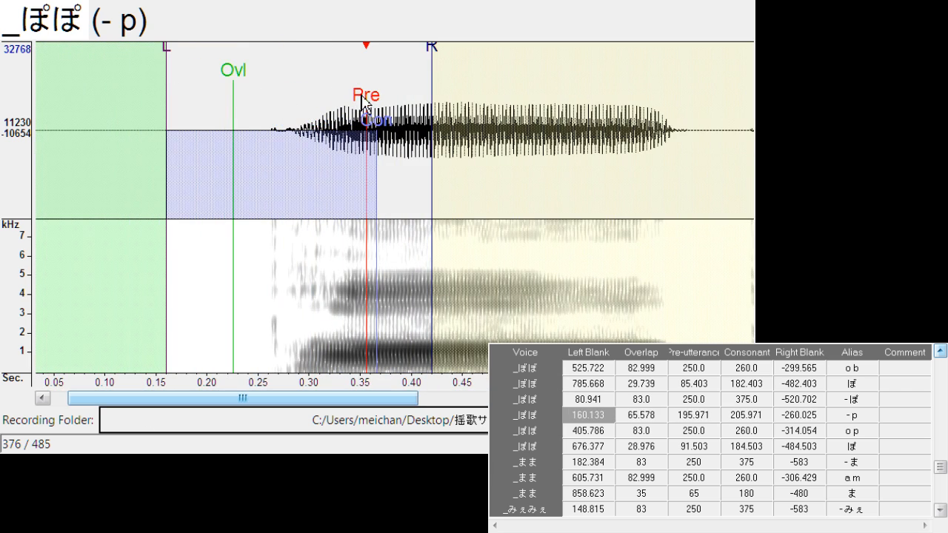
drag(363, 97, 155, 106)
drag(272, 55, 264, 58)
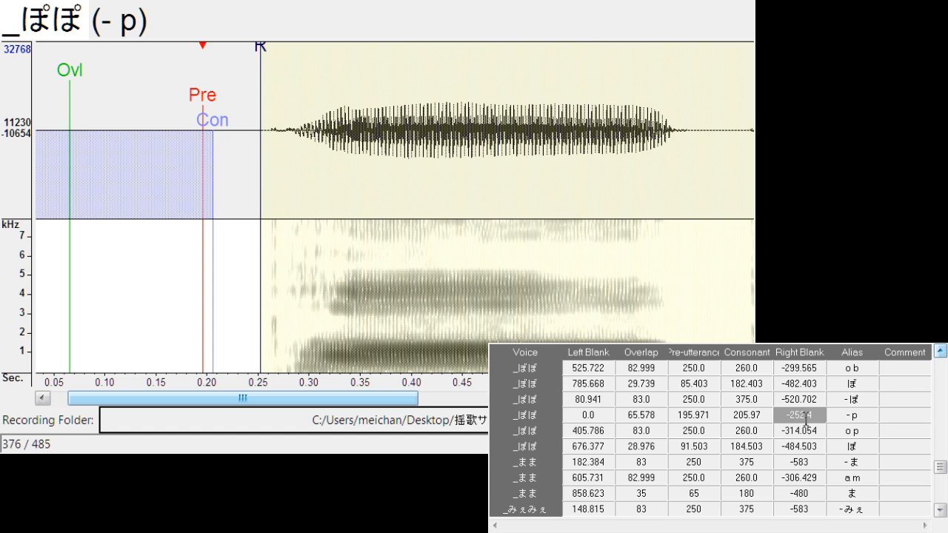
Duplicate the "- p" entry of _ぽぽ and change the upper copy's alias to "- b"
click(808, 415)
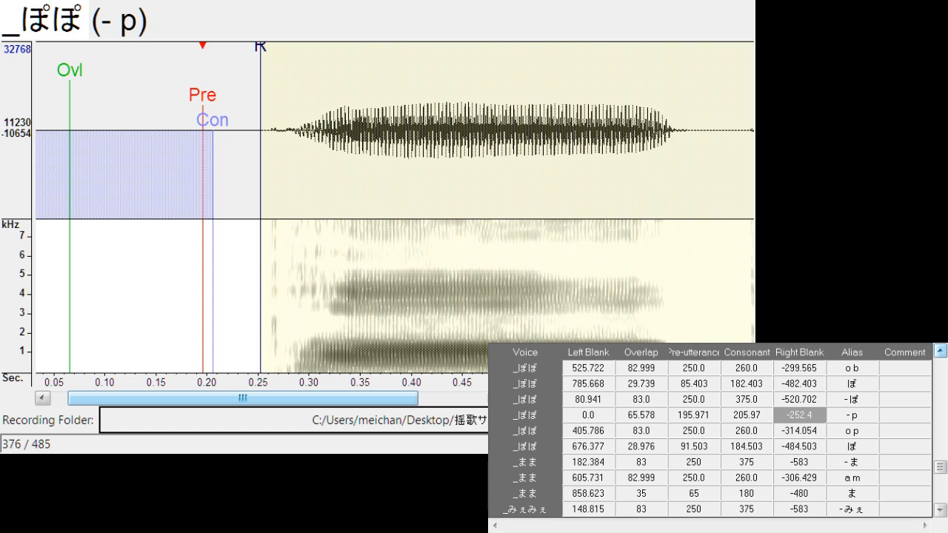
key(ctrl+d)
click(863, 416)
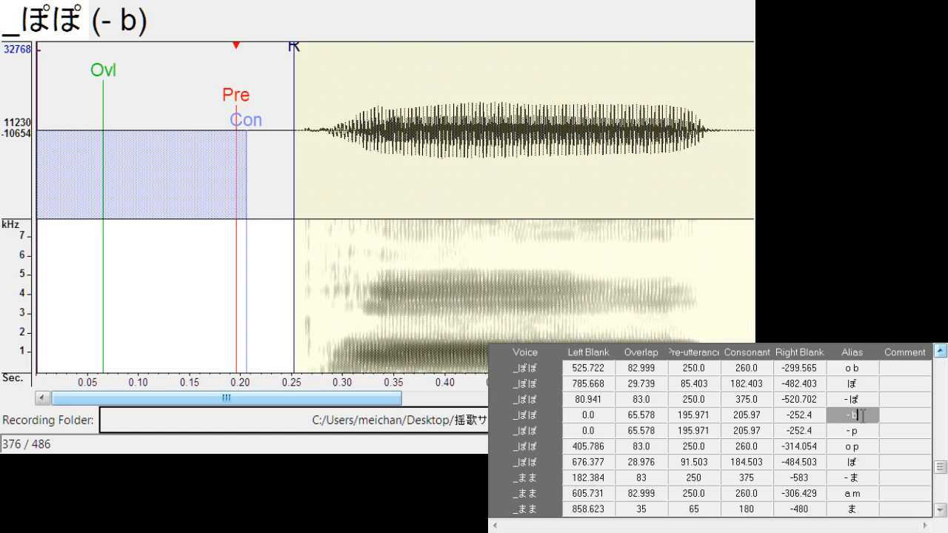
Duplicate the "o h" entry of _ほほ and change the upper copy's alias to "- h"
scroll(855, 412, up, 3)
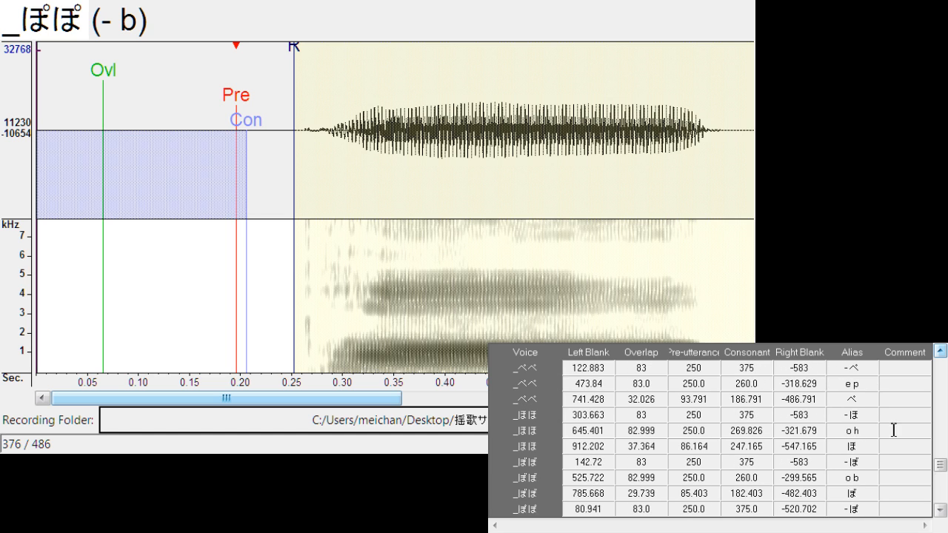
click(870, 436)
click(870, 417)
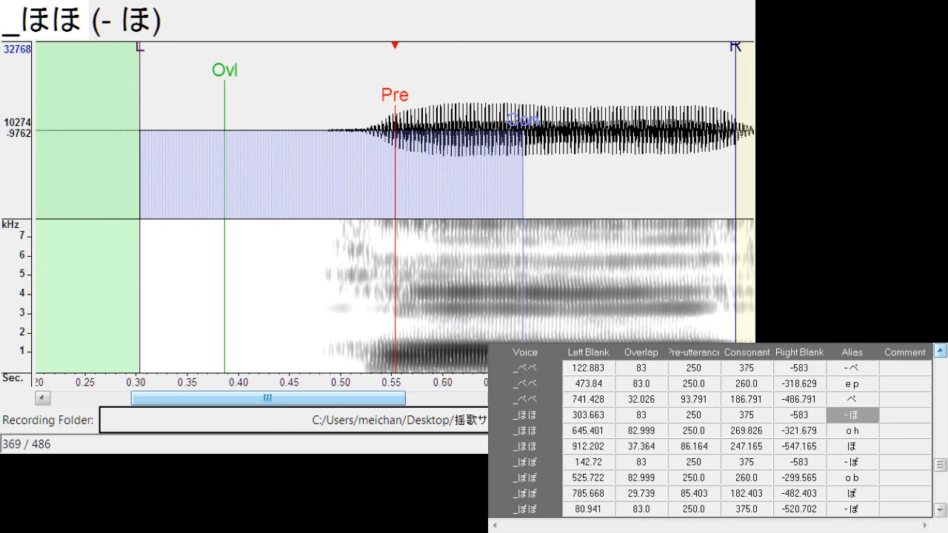
click(320, 132)
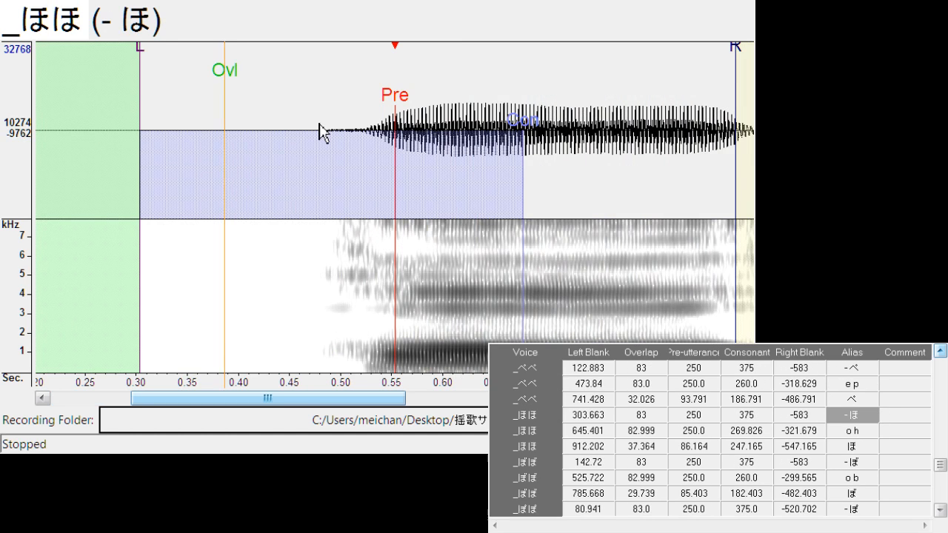
click(873, 434)
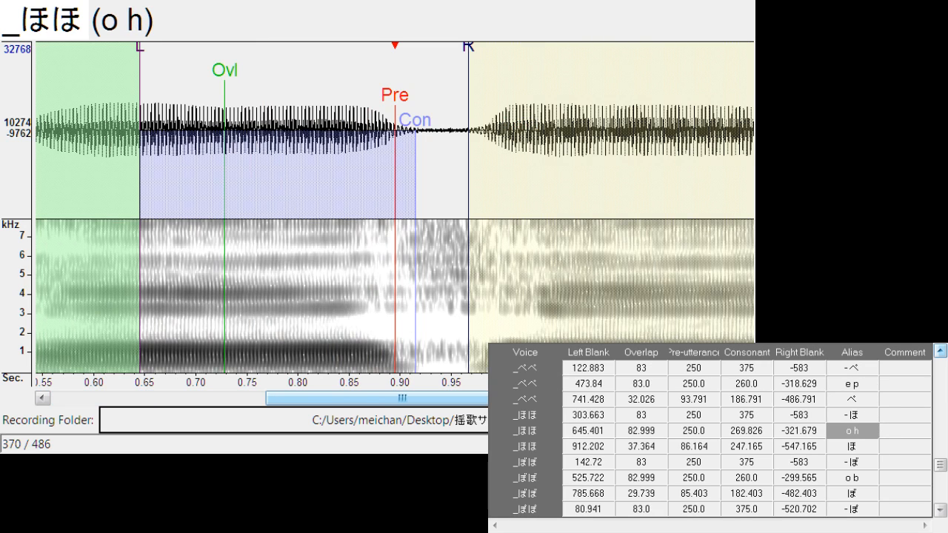
key(ctrl+d)
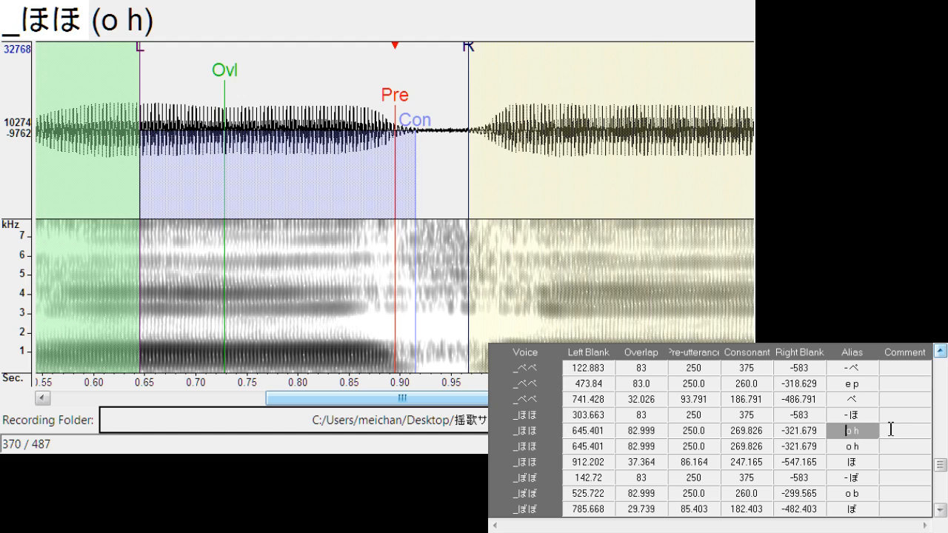
key(BackSpace)
text(-)
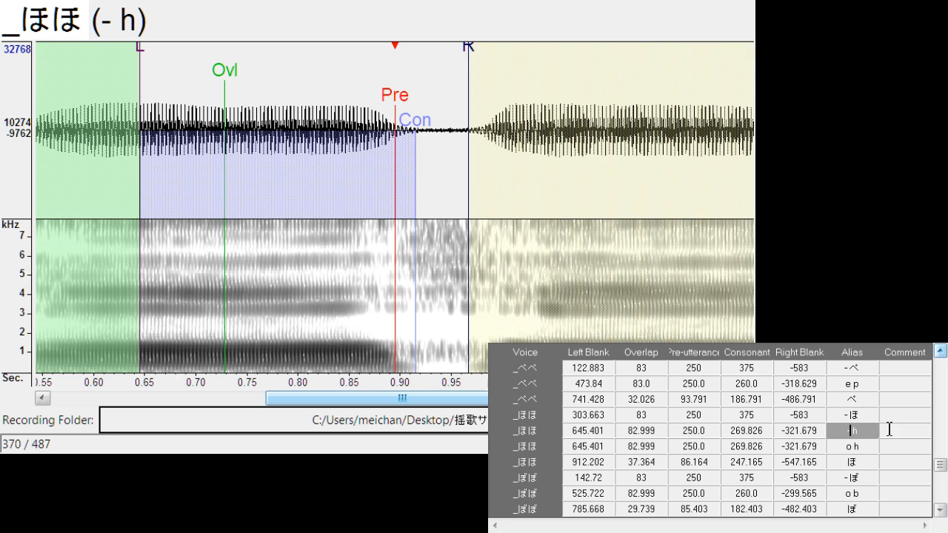
Move the "- h" markers to the first ほ onset, with left blank about 236.6, consonant about 257.6 and right blank about -281.3
drag(405, 99, 123, 122)
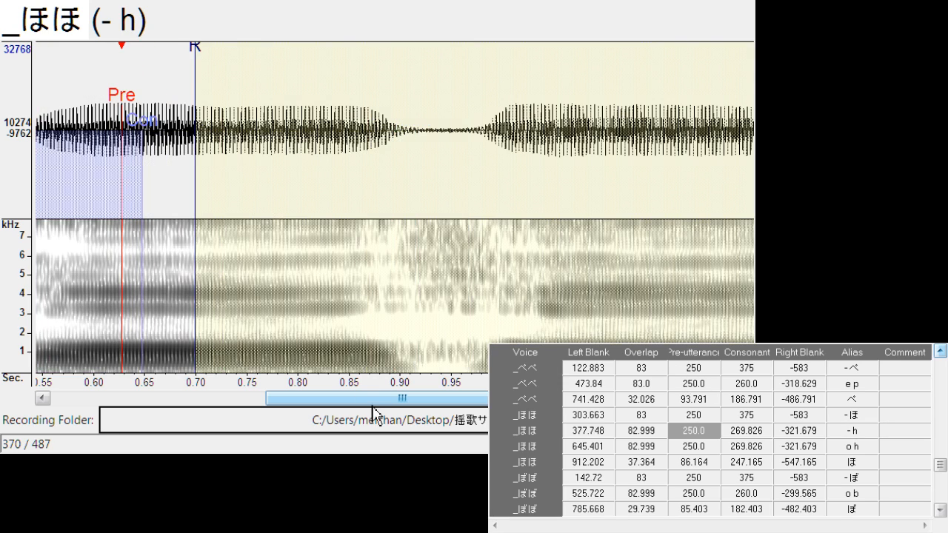
drag(363, 401, 222, 401)
drag(484, 99, 349, 168)
drag(386, 143, 356, 148)
drag(407, 73, 374, 70)
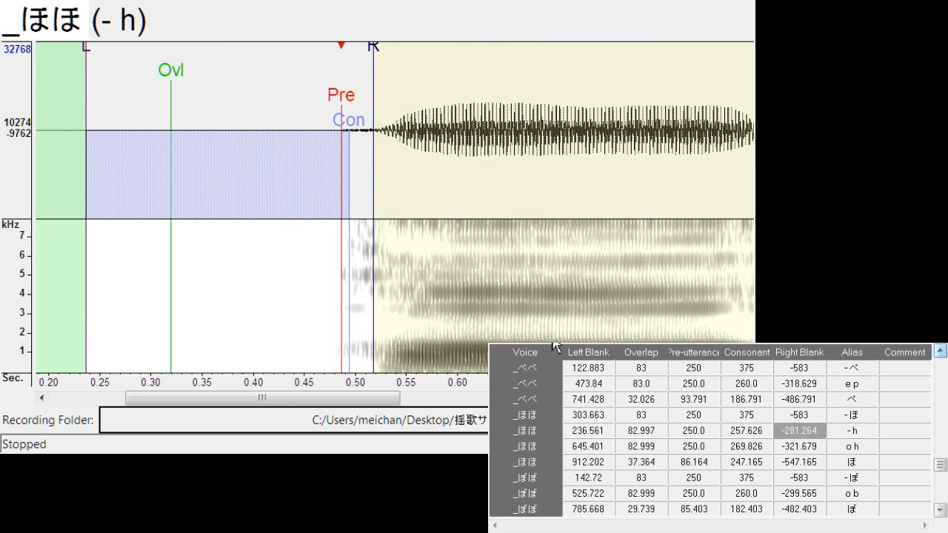
click(941, 353)
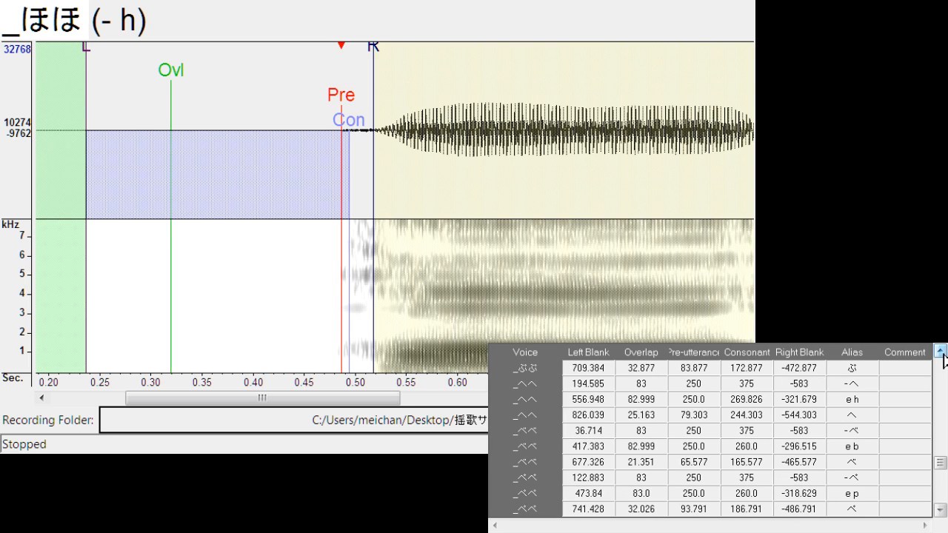
Duplicate the "u f" entry of _ふふ and change the upper copy's alias to "- f"
click(941, 352)
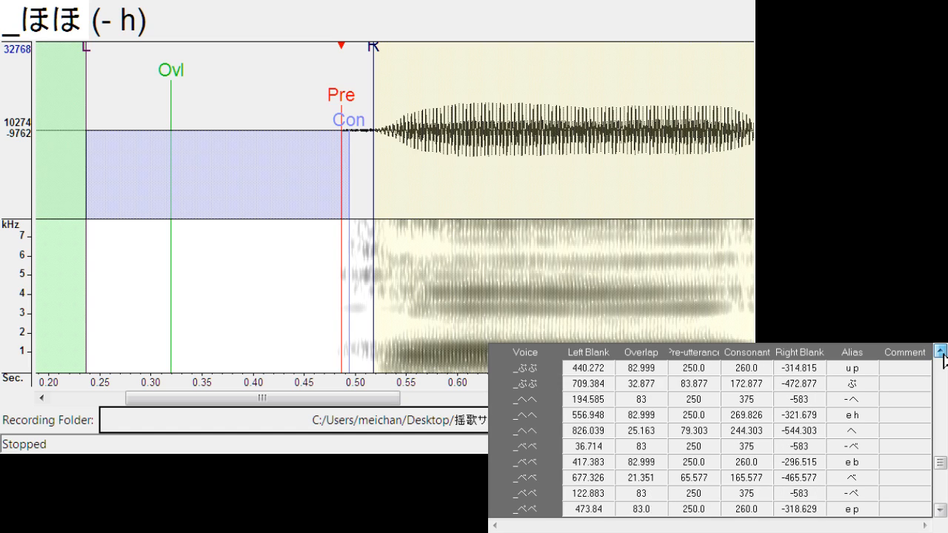
click(941, 352)
click(940, 353)
click(940, 352)
click(944, 354)
click(944, 355)
click(944, 355)
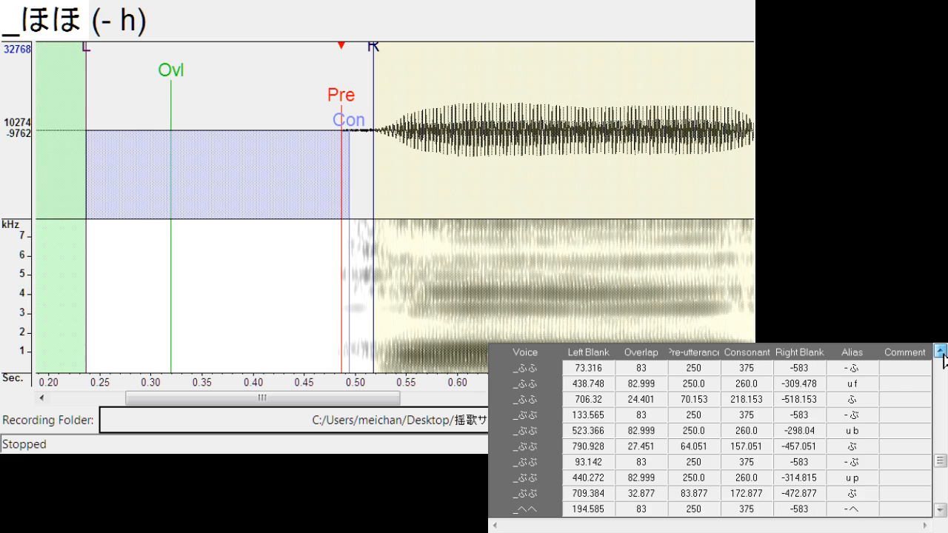
click(944, 355)
click(861, 383)
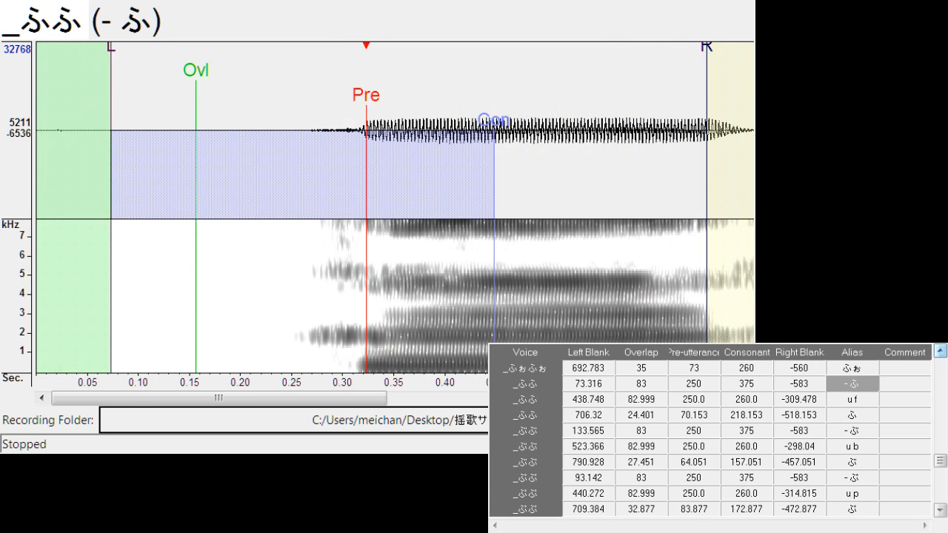
click(864, 401)
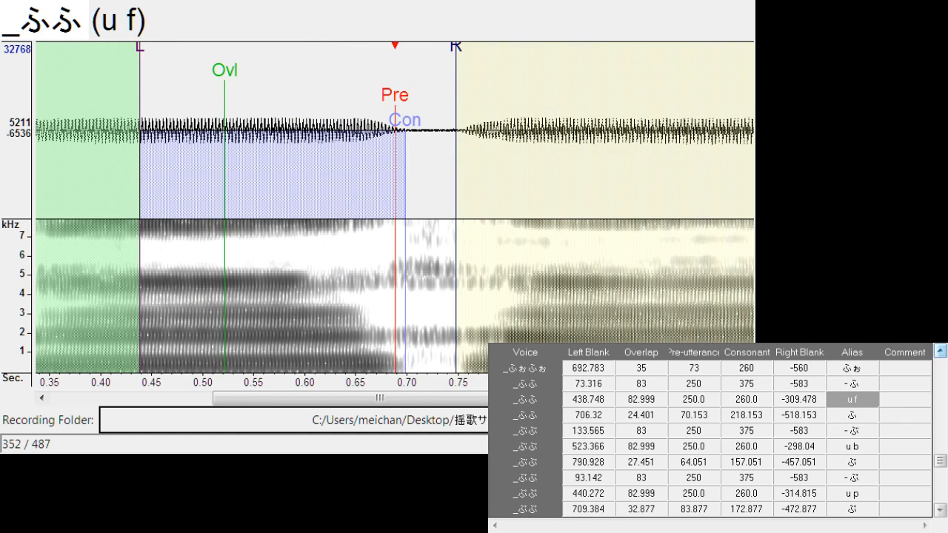
key(ctrl+d)
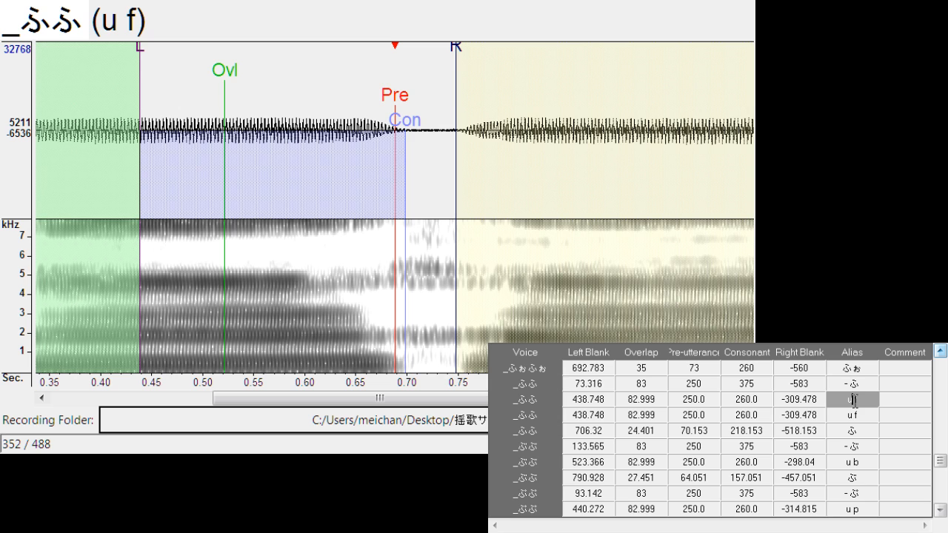
key(BackSpace)
text(-)
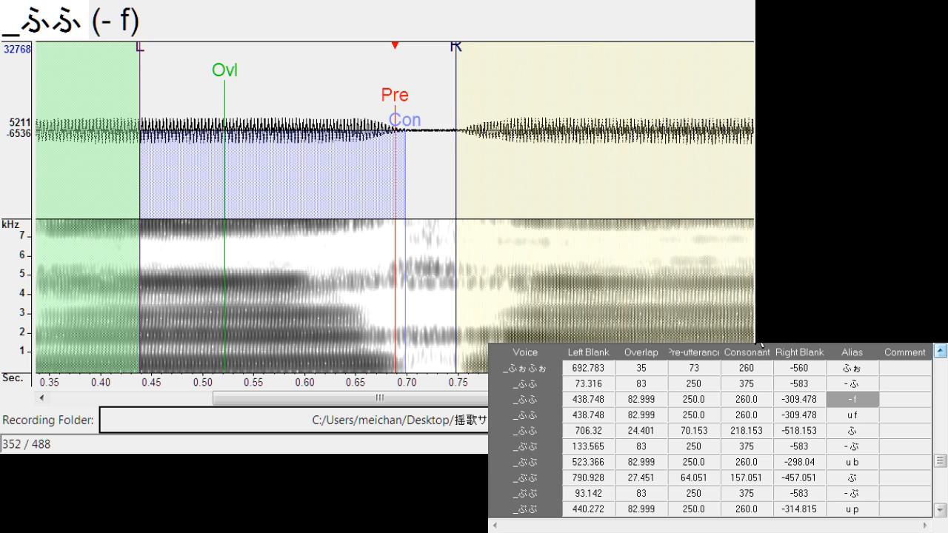
Move the "- f" markers to the first ふ onset, with left blank about 18.4 and right blank about -292.7
mouse_move(398, 92)
mouse_down()
mouse_move(308, 130)
mouse_move(121, 140)
mouse_up()
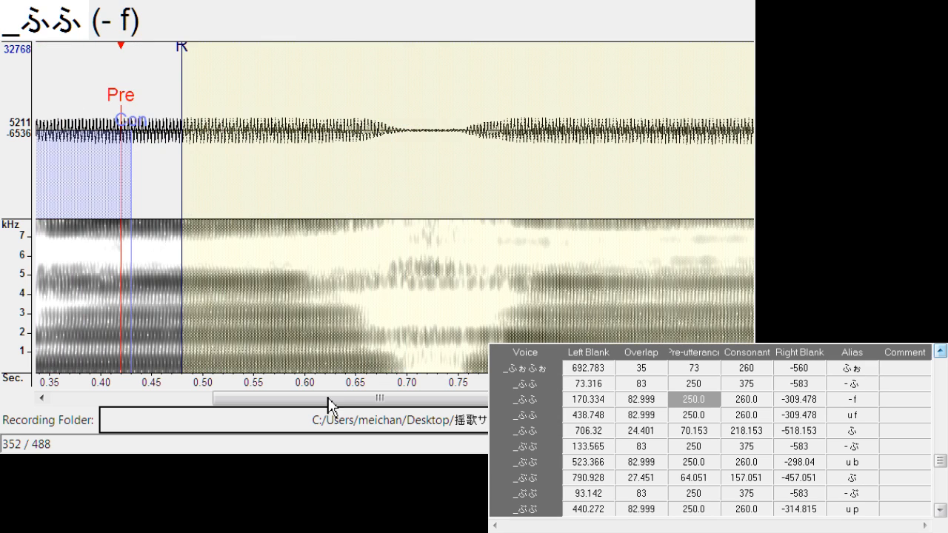
drag(324, 399, 128, 404)
mouse_move(477, 104)
mouse_down()
mouse_move(465, 100)
mouse_move(315, 148)
mouse_up()
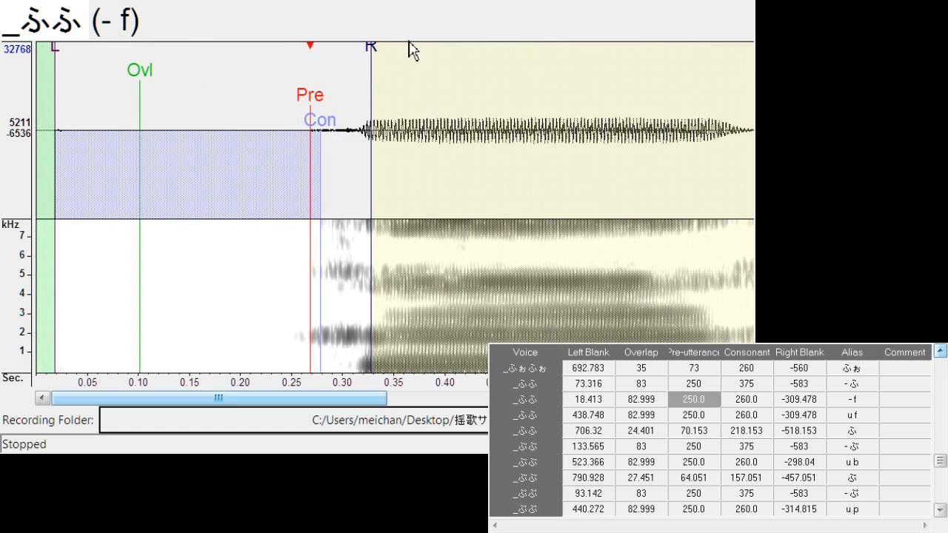
drag(371, 58, 358, 70)
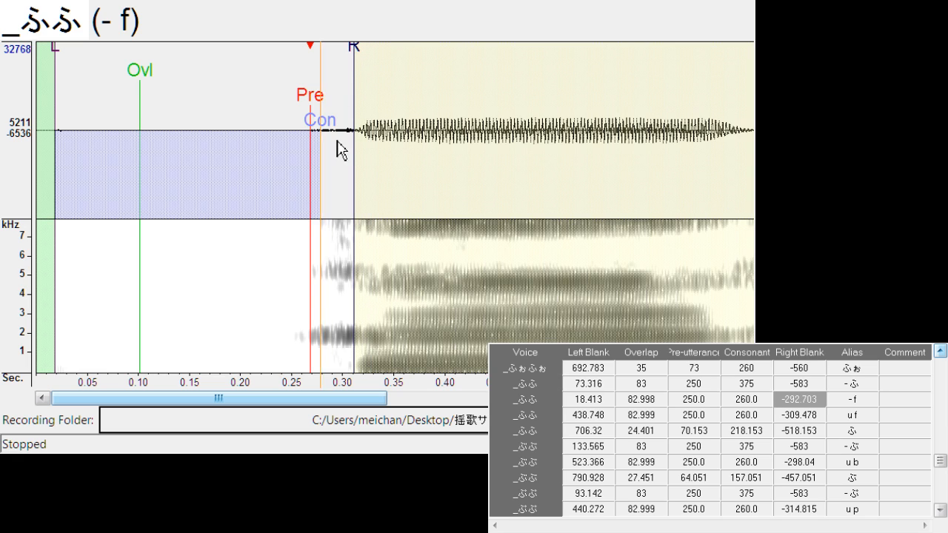
Duplicate the "u hy" entry of _ひゅひゅ and change the upper copy's alias to "- hy"
scroll(944, 361, up, 3)
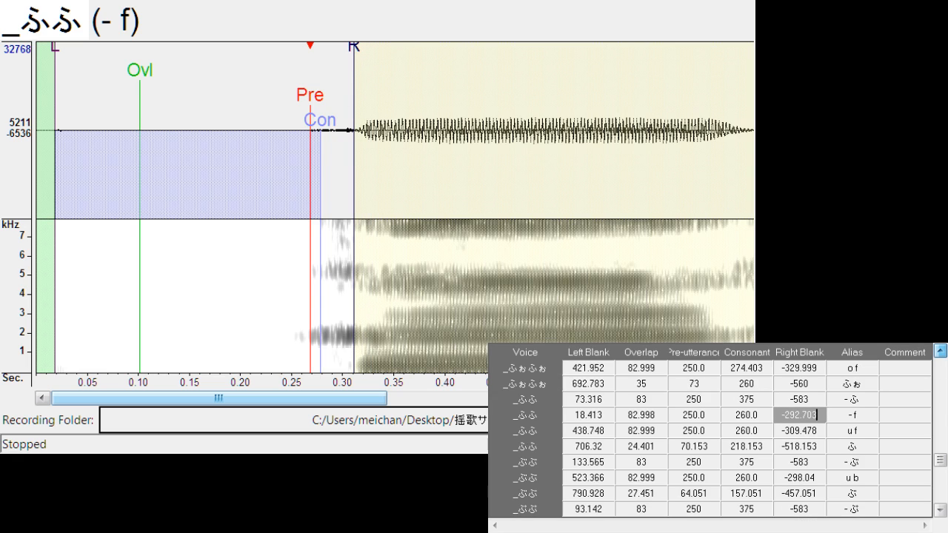
scroll(941, 352, up, 3)
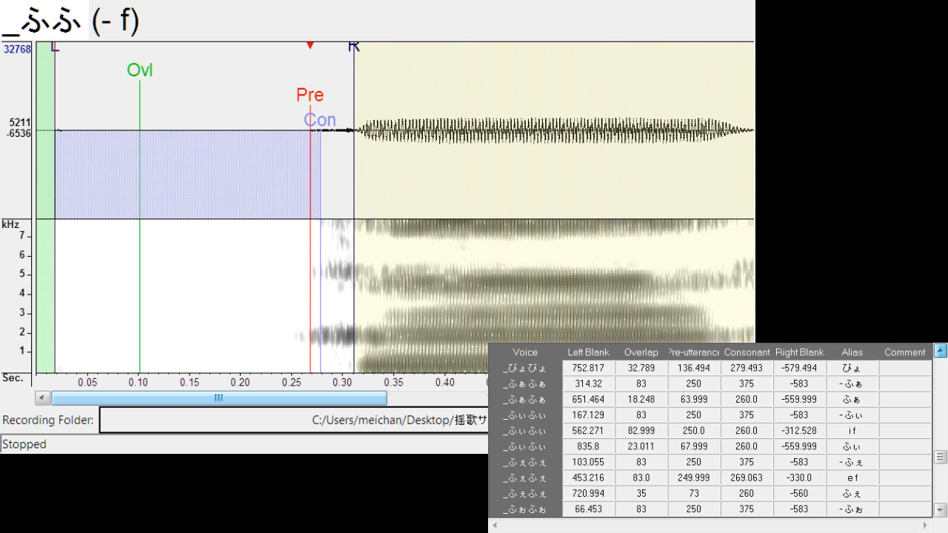
scroll(941, 351, up, 4)
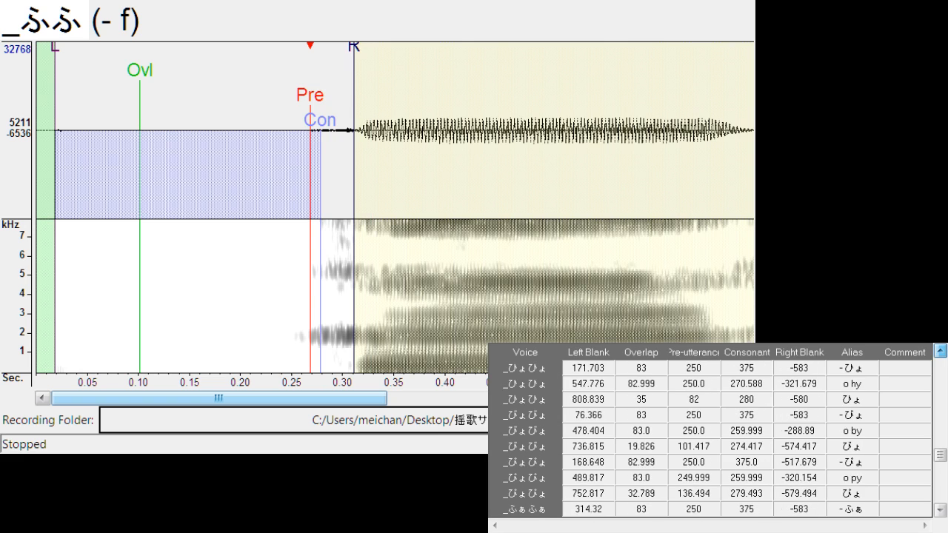
scroll(941, 351, up, 2)
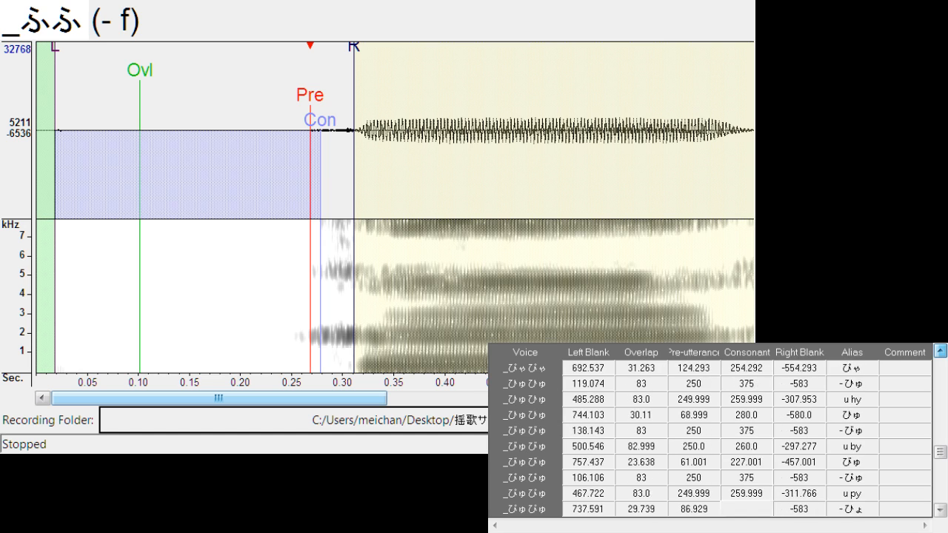
click(868, 419)
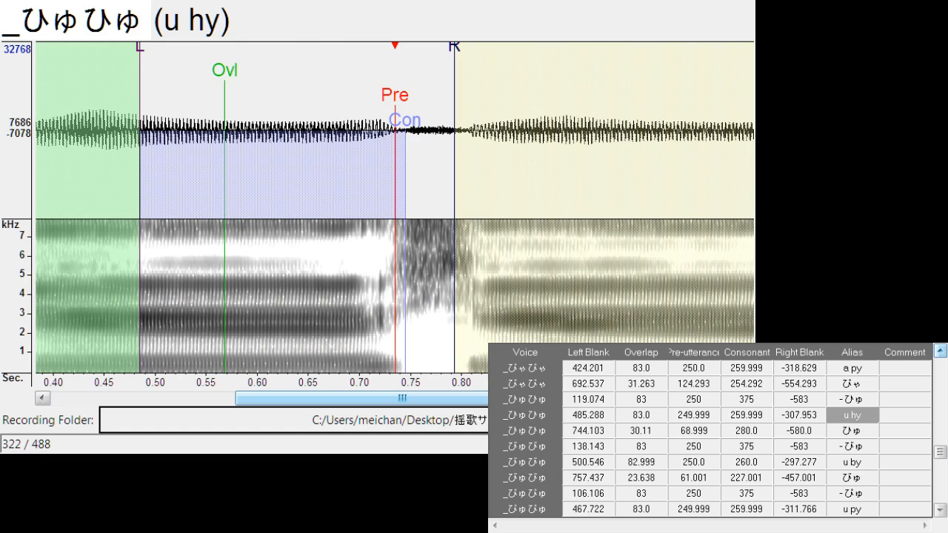
key(ctrl+d)
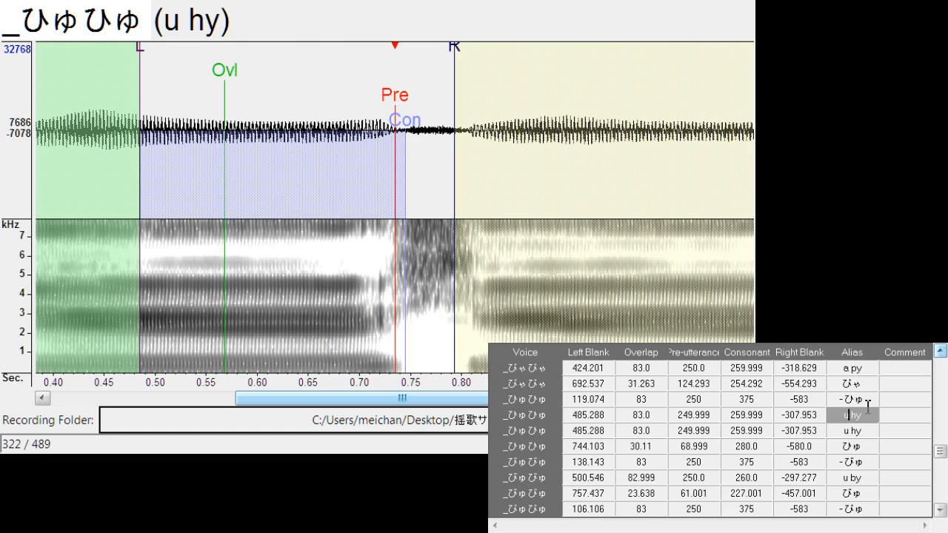
key(BackSpace)
text(-)
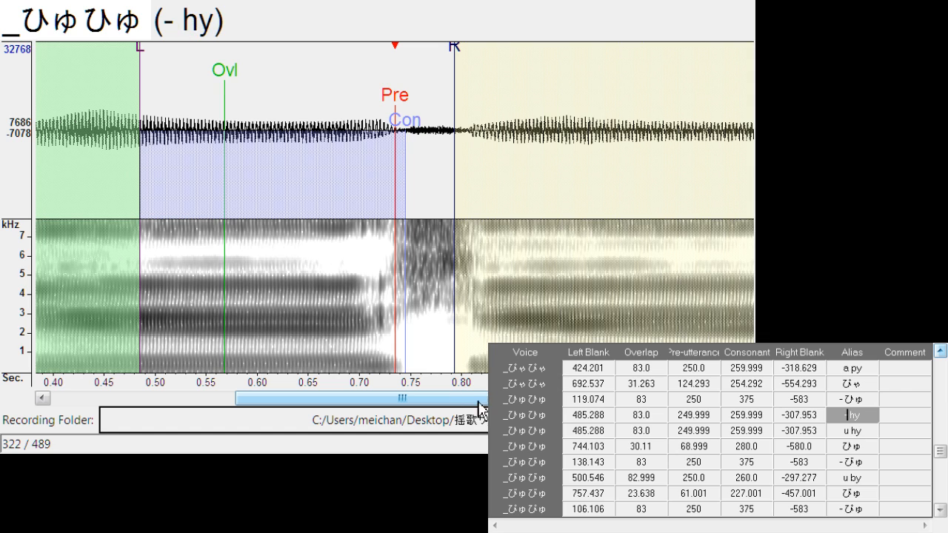
Move the whole "- hy" marker set to the first ひゅ onset, with left blank about 37.5
drag(395, 97, 98, 100)
drag(266, 402, 123, 408)
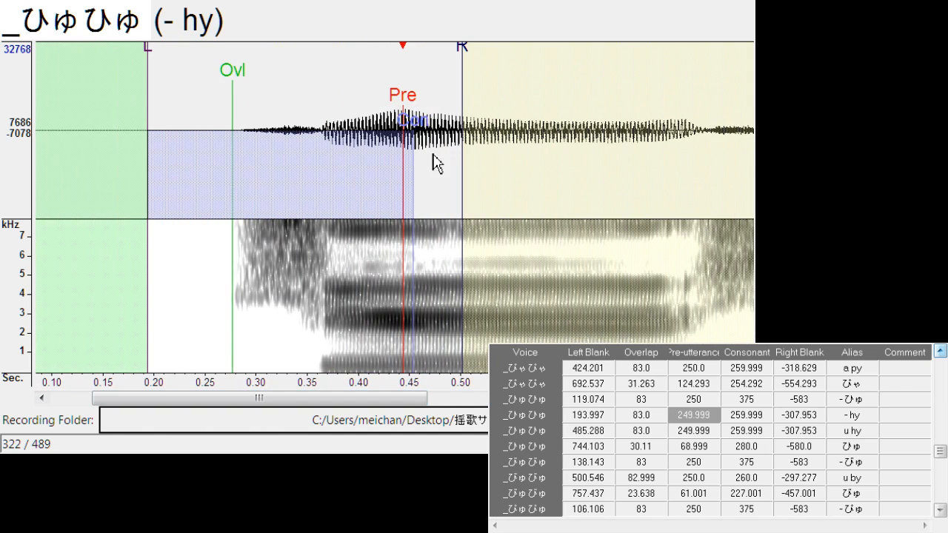
drag(409, 104, 249, 102)
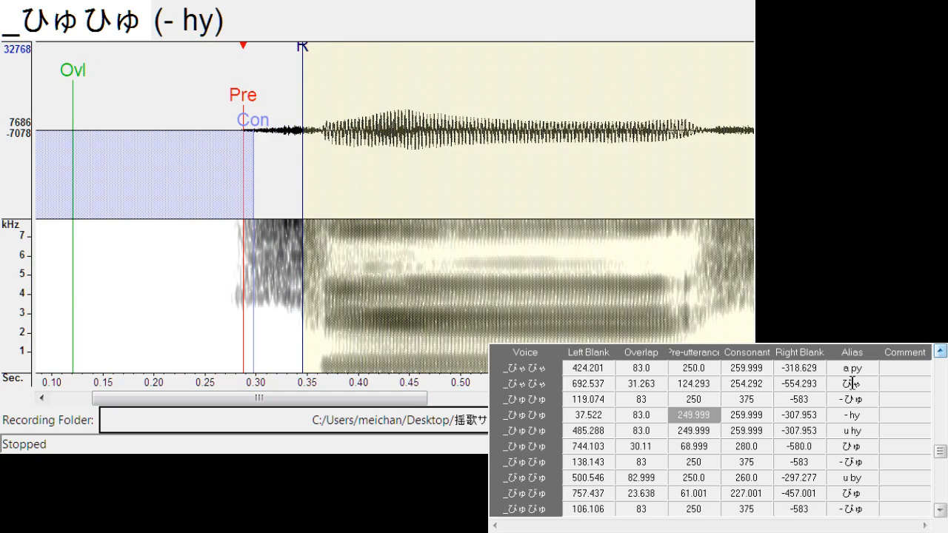
Compare the consonant onsets in the "- の", "- ね" and "- ぬ" recordings to choose a source for the initial n
scroll(946, 366, up, 3)
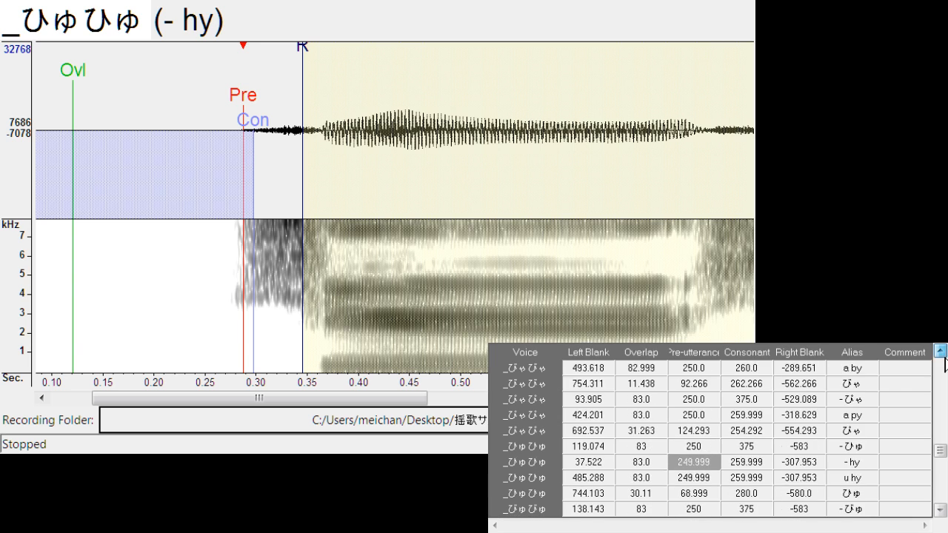
scroll(946, 359, up, 5)
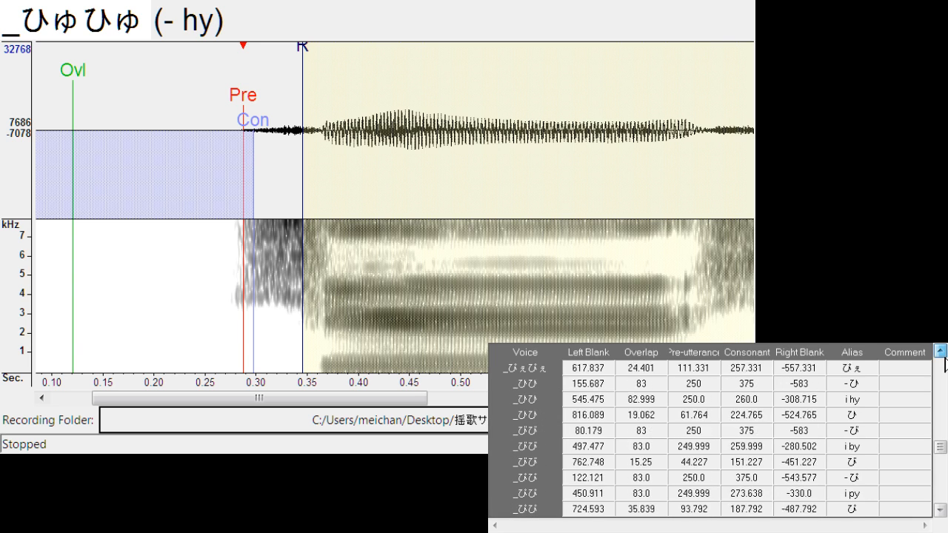
scroll(945, 360, up, 4)
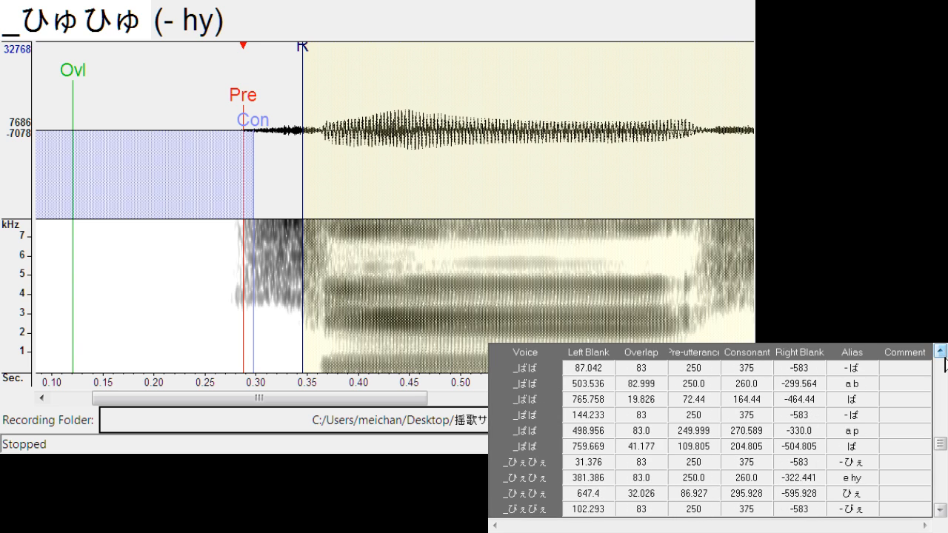
scroll(945, 364, up, 1)
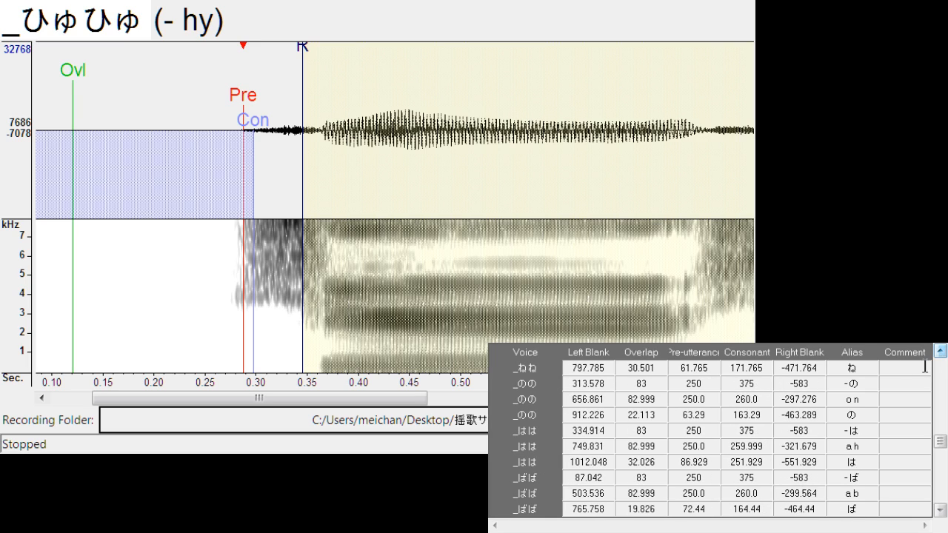
click(863, 425)
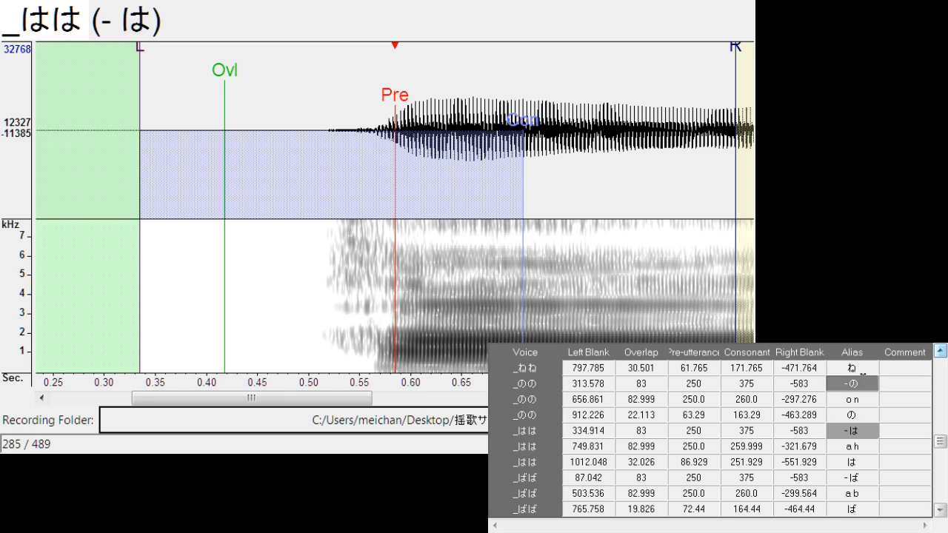
click(859, 384)
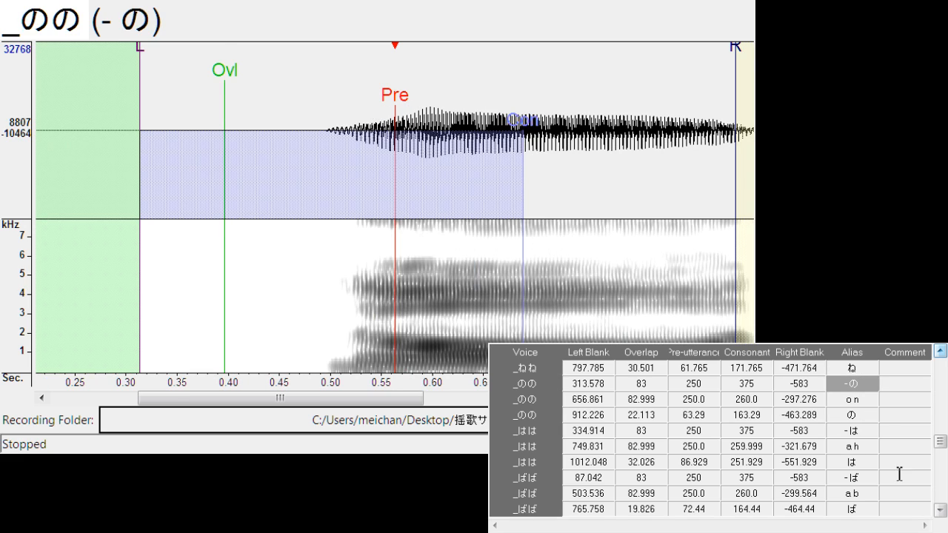
scroll(867, 394, up, 3)
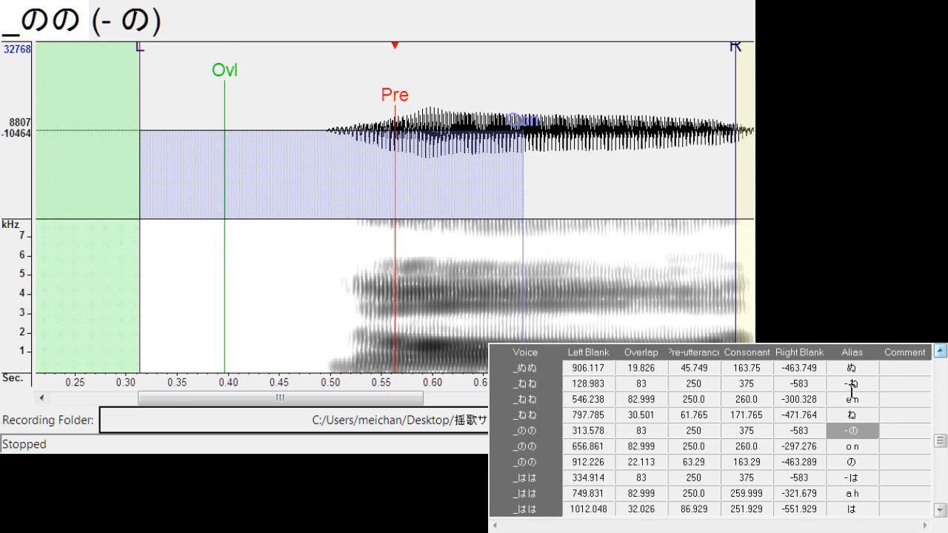
click(863, 385)
click(340, 160)
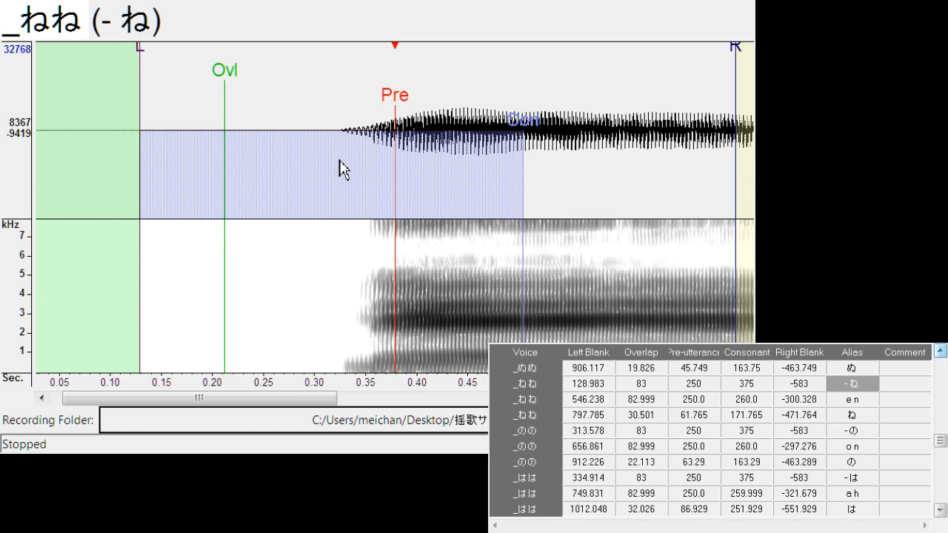
click(858, 400)
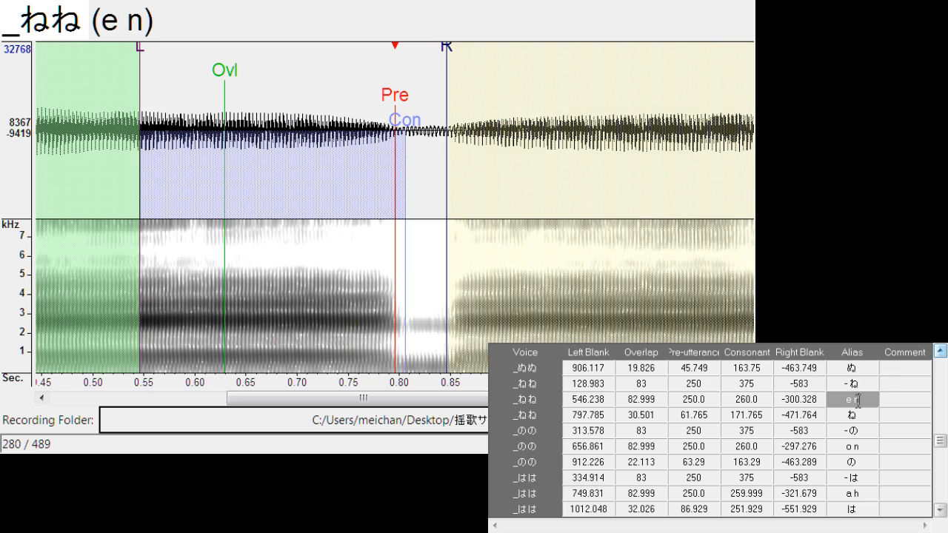
click(865, 435)
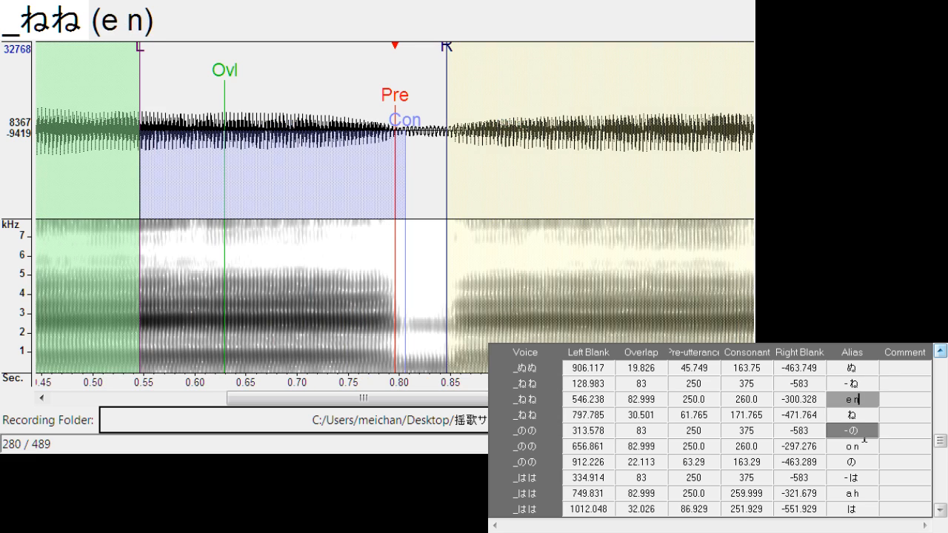
click(858, 368)
scroll(858, 368, up, 1)
click(866, 384)
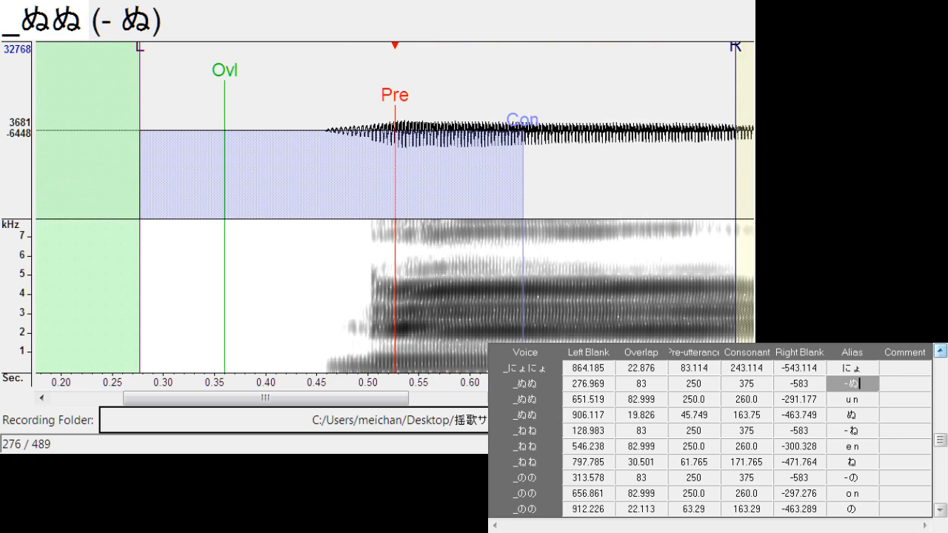
click(358, 127)
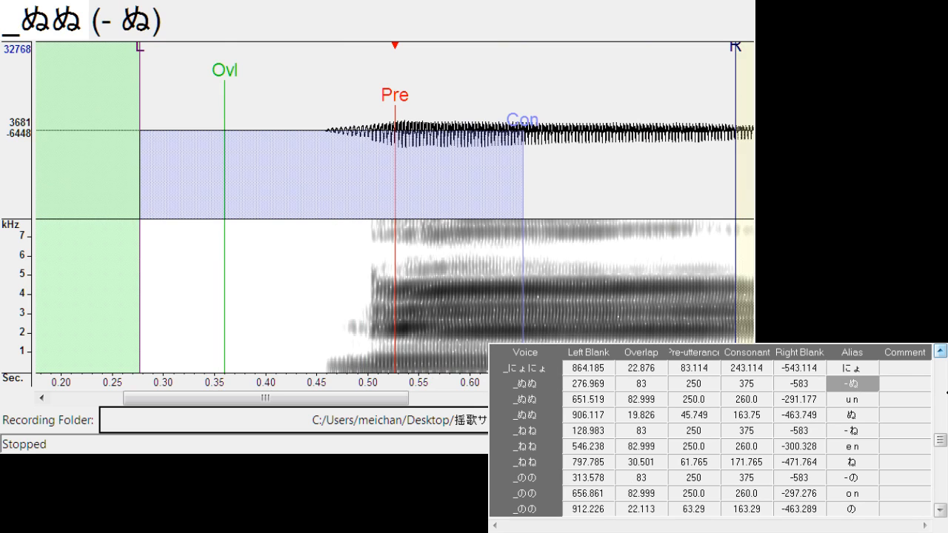
Duplicate the "u n" entry of _ぬぬ and change the upper copy's alias to "- n"
click(867, 400)
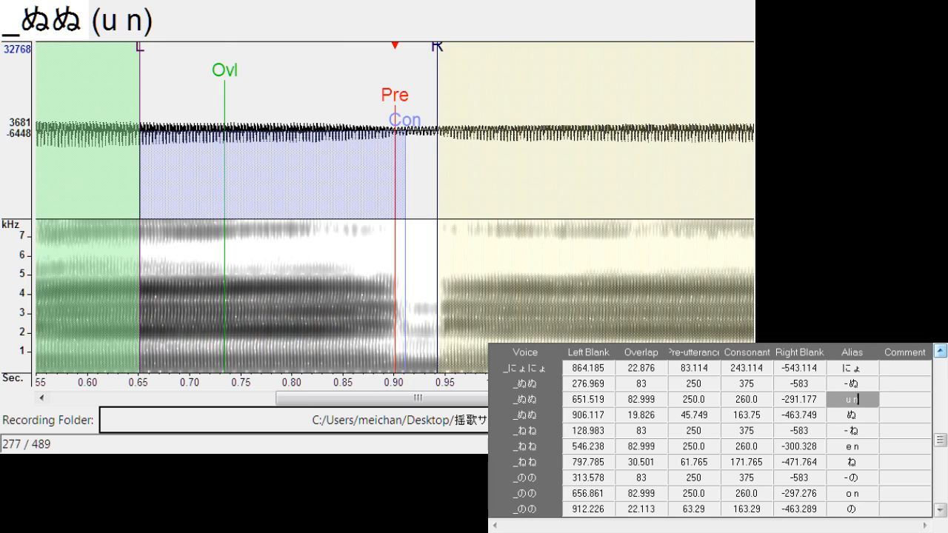
key(ctrl+d)
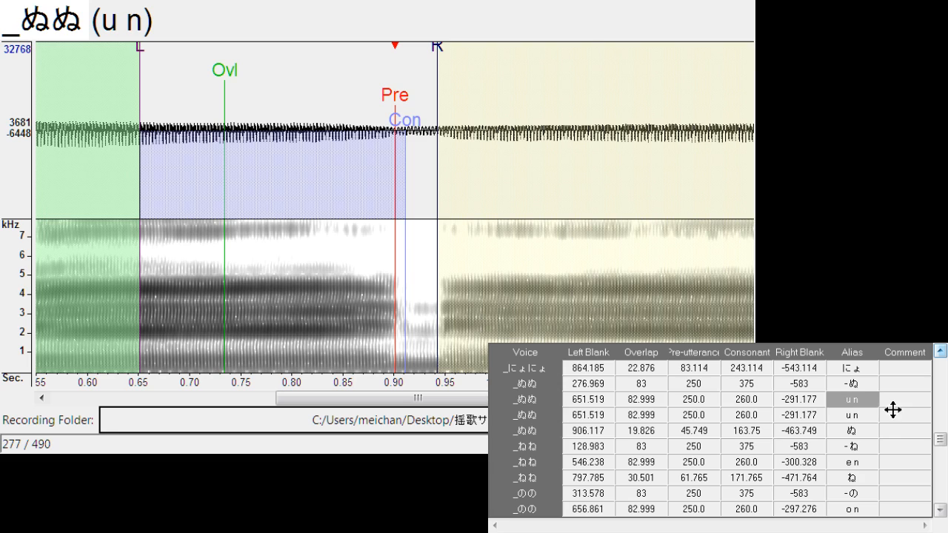
key(Delete)
text(-)
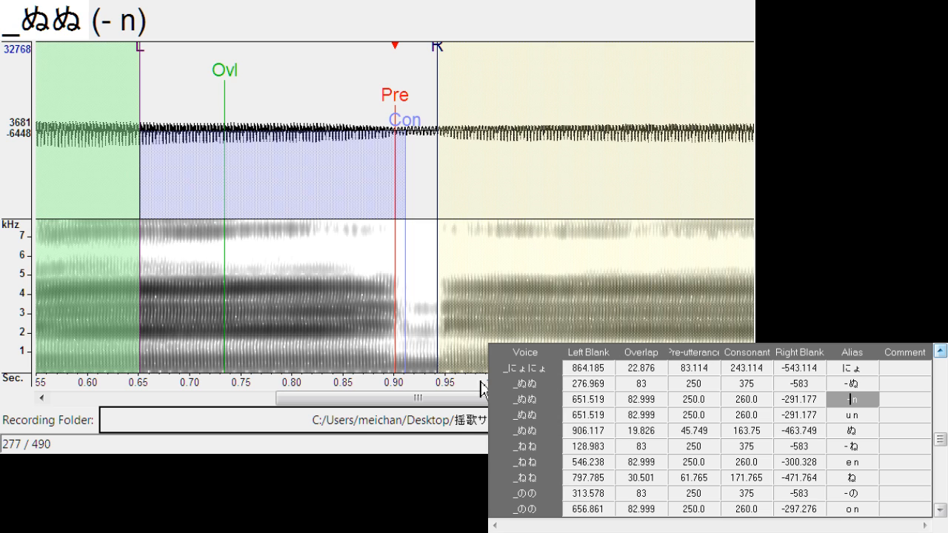
Move the whole "- n" marker set to the first ぬ onset, with left blank about 209.1
drag(478, 399, 334, 398)
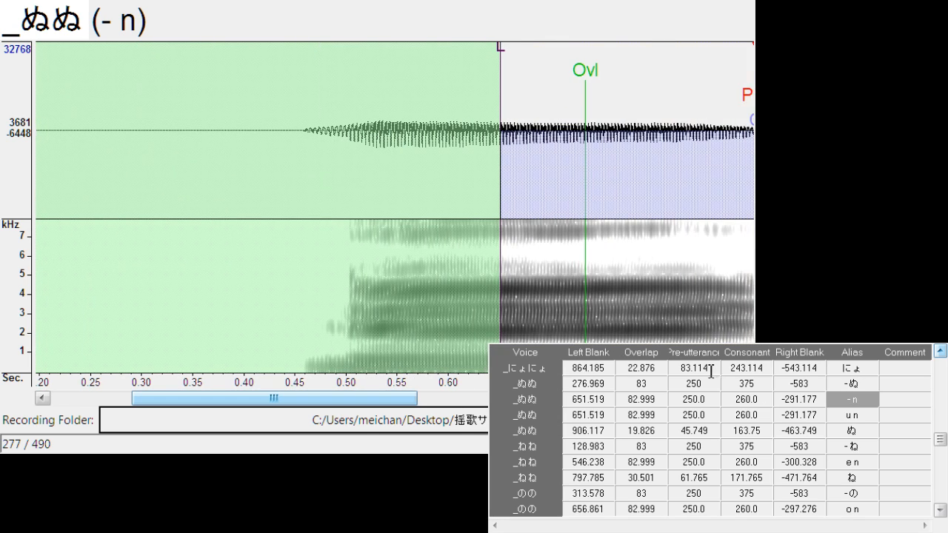
mouse_move(748, 115)
mouse_down()
mouse_move(364, 186)
mouse_move(310, 222)
mouse_up()
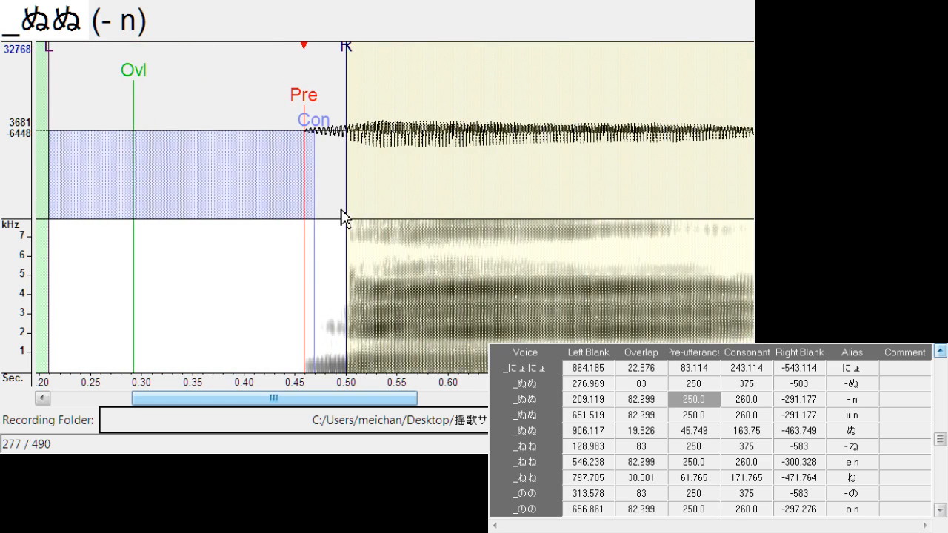
Play back the "- n" entry and adjust its right blank to about -286.6, just before the first ぬ vowel
click(336, 212)
click(408, 170)
click(409, 171)
click(408, 170)
click(412, 178)
drag(349, 38, 353, 66)
click(451, 175)
click(448, 166)
click(447, 166)
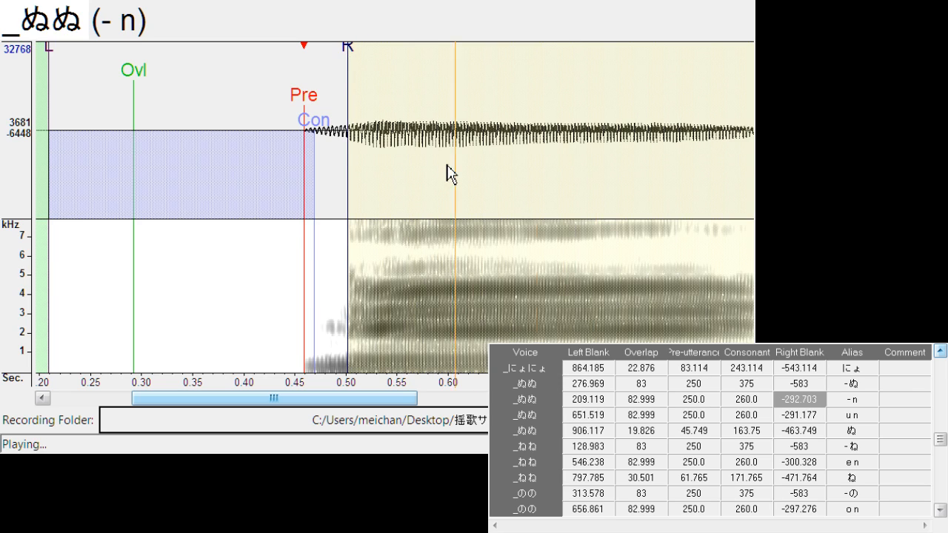
click(448, 166)
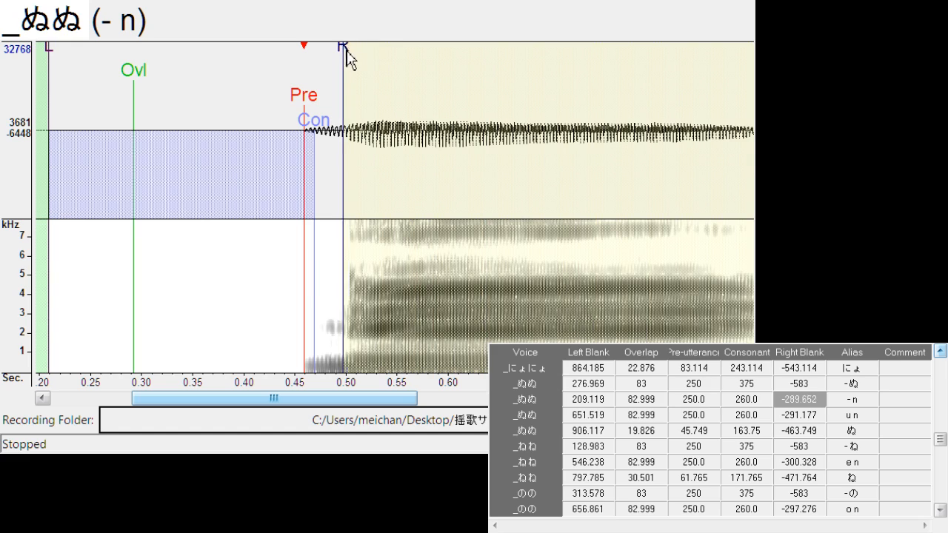
mouse_move(345, 57)
mouse_down()
mouse_move(451, 96)
mouse_move(541, 112)
mouse_up()
click(437, 108)
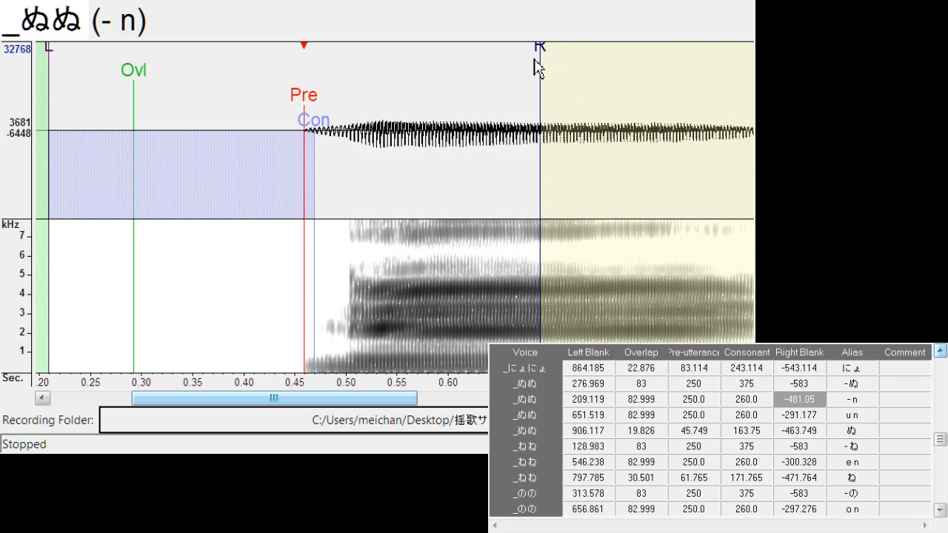
drag(546, 46, 342, 63)
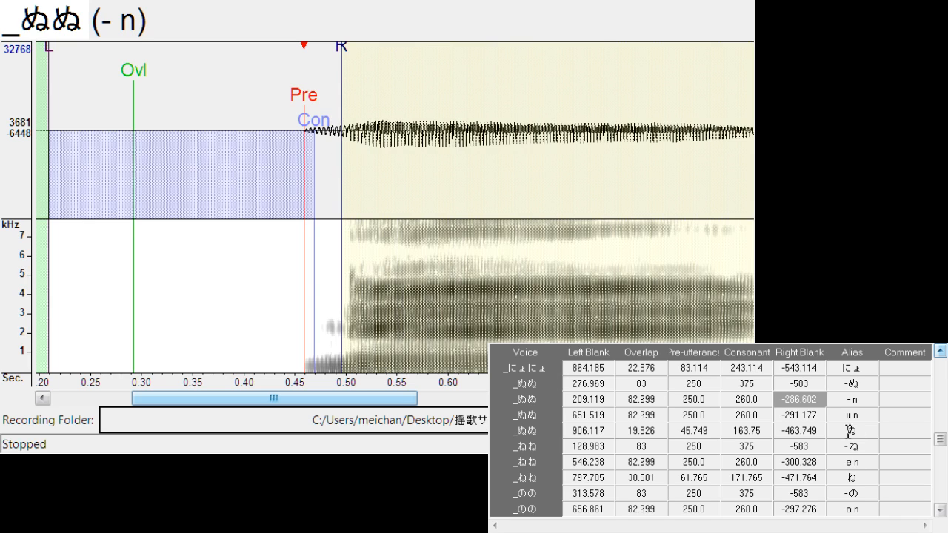
Duplicate the "e ny" entry of _にぇにぇ and change the upper copy's alias to "- ny"
scroll(850, 428, up, 9)
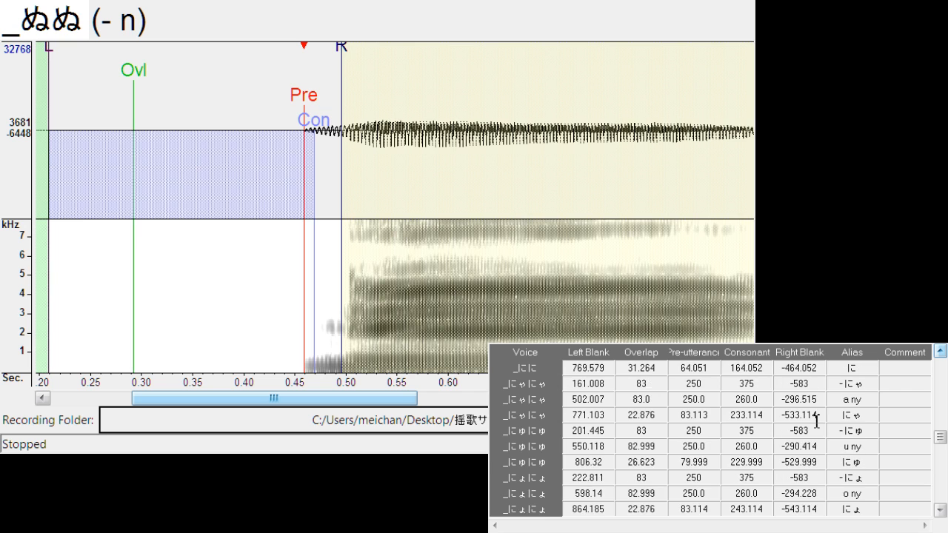
scroll(816, 420, up, 9)
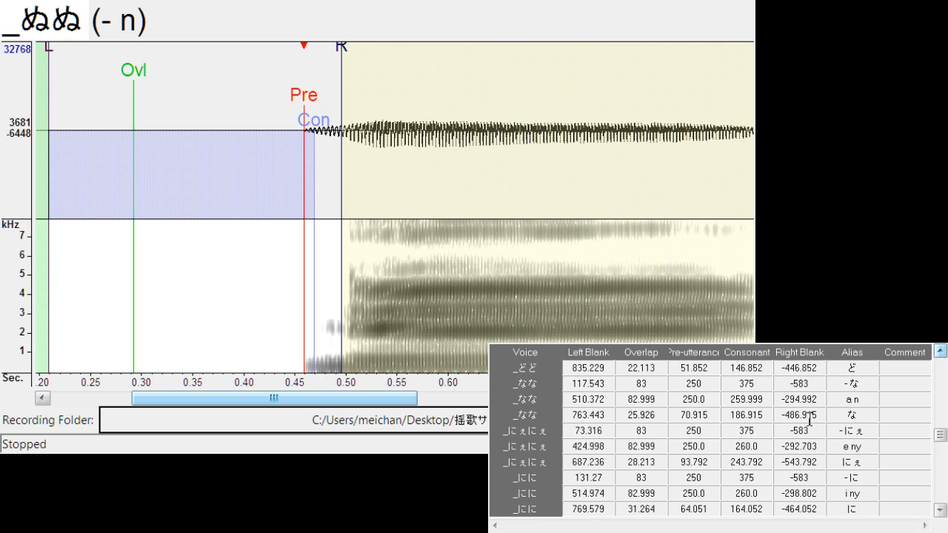
scroll(810, 419, up, 2)
scroll(807, 422, down, 2)
click(838, 432)
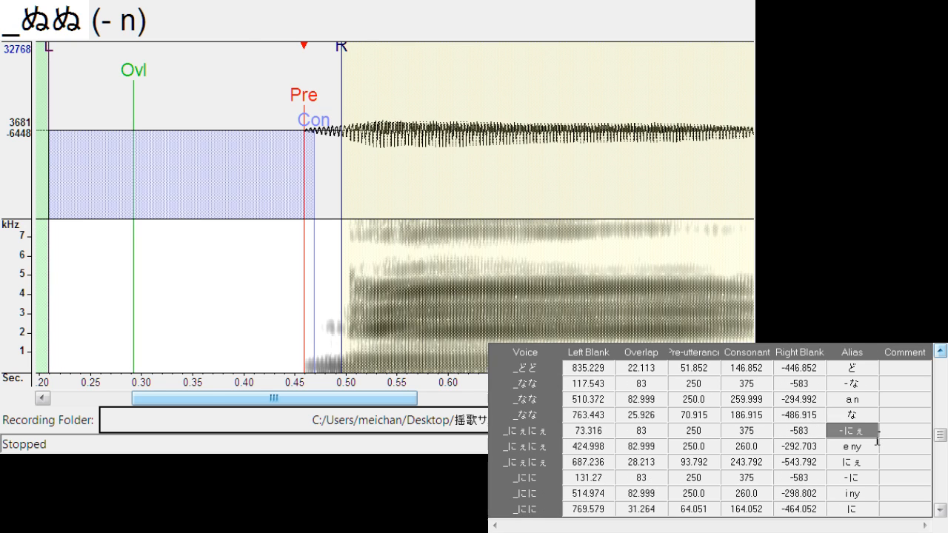
click(353, 183)
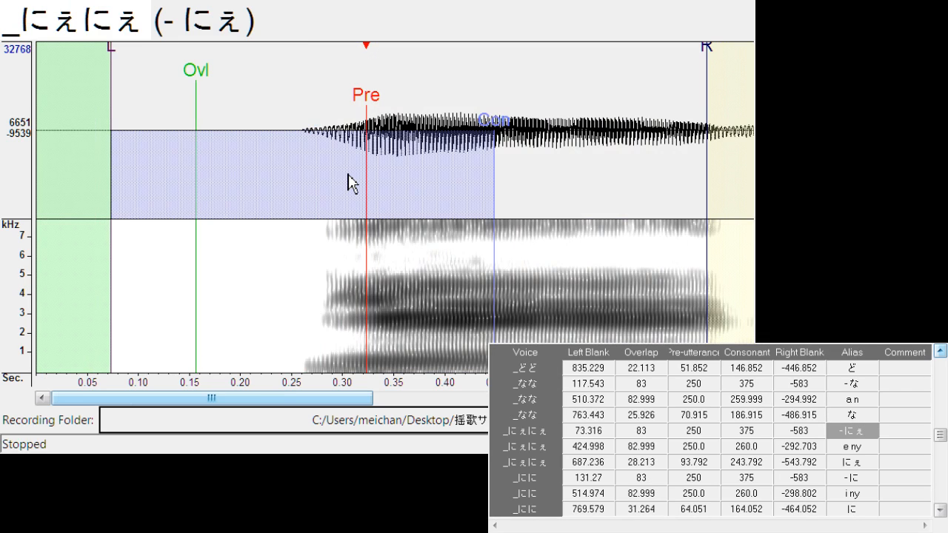
click(878, 447)
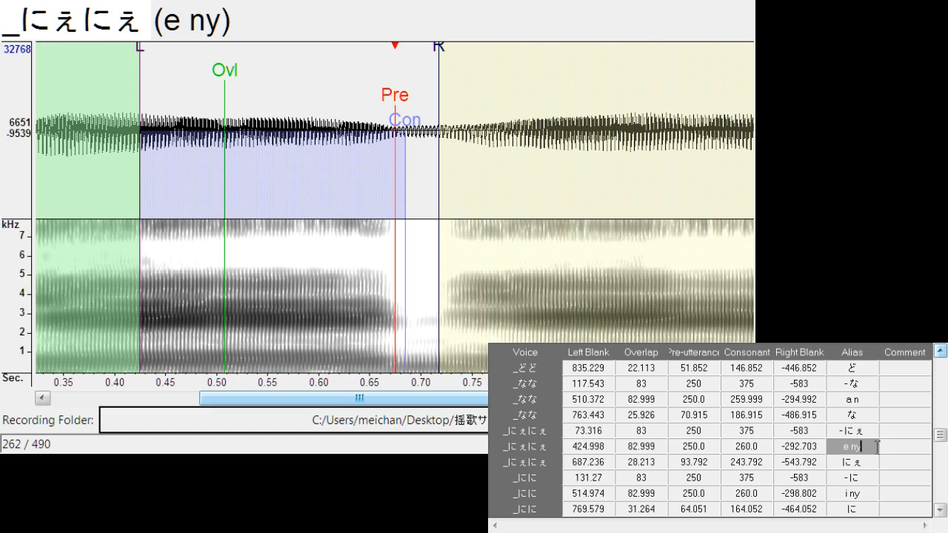
key(ctrl+d)
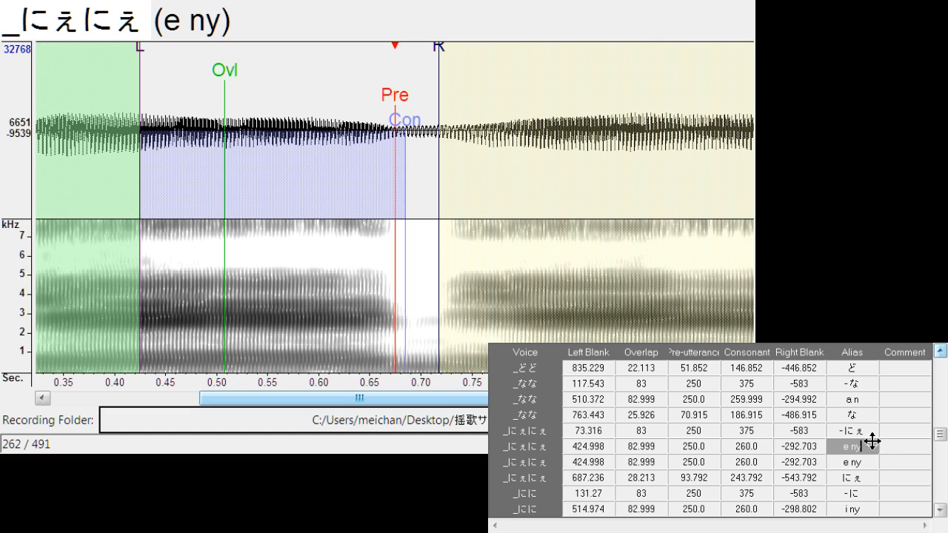
click(850, 448)
key(BackSpace)
text(-)
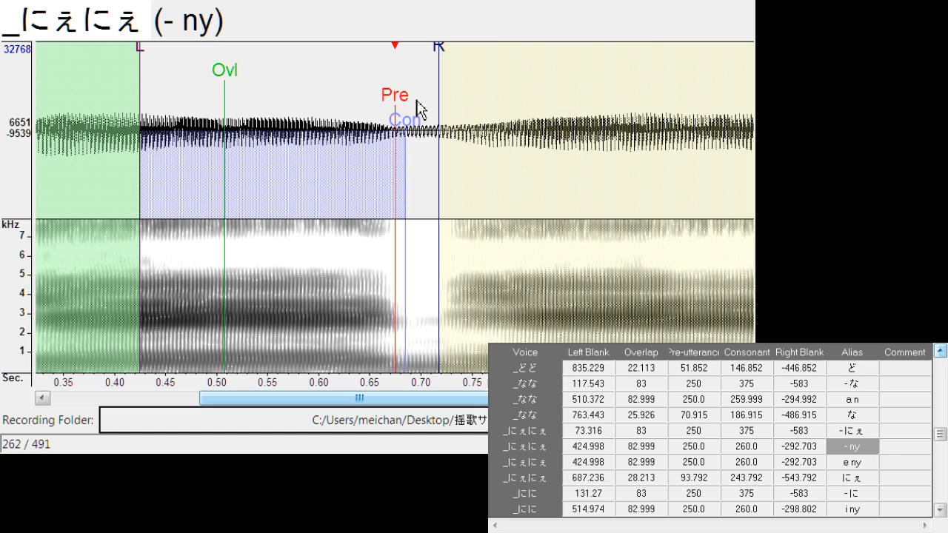
Move the whole "- ny" marker set to the first にぇ onset, with left blank about 14.6 and right blank about -288.1
drag(396, 97, 116, 104)
drag(345, 400, 195, 400)
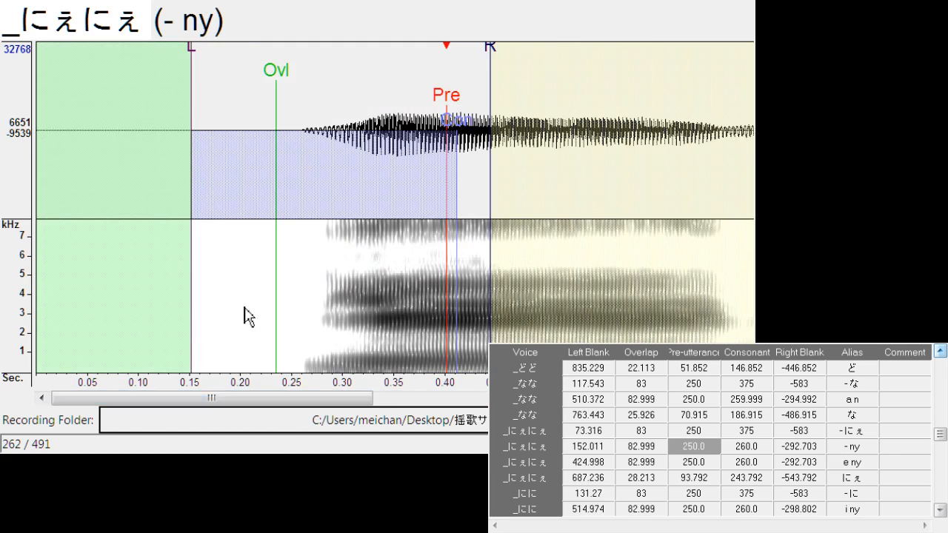
mouse_move(449, 102)
mouse_down()
mouse_move(305, 84)
mouse_move(310, 91)
mouse_up()
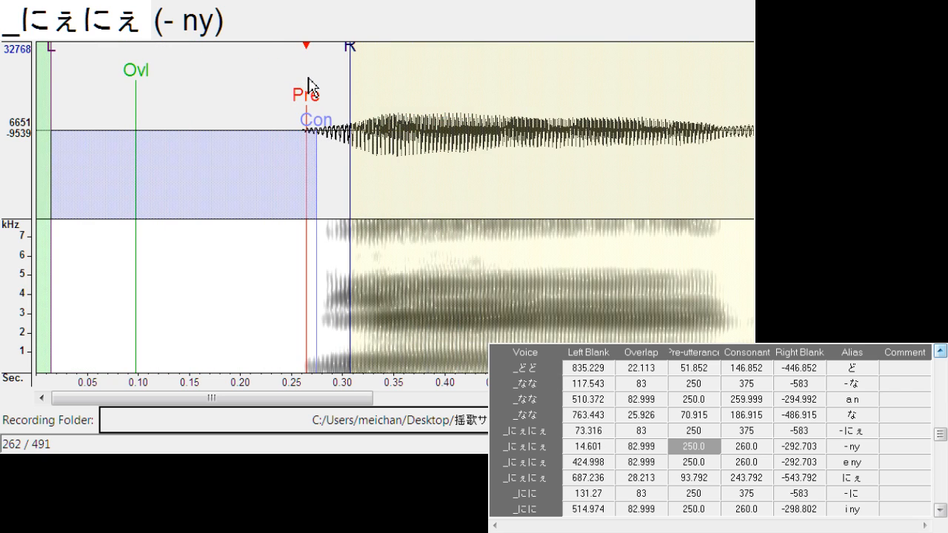
drag(356, 55, 352, 55)
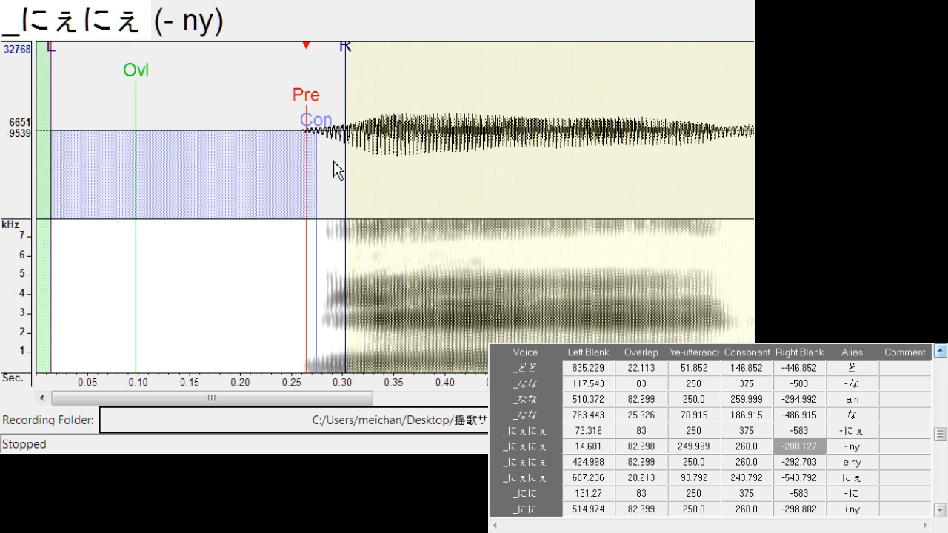
Duplicate the "o d" entry of _どど and change the upper copy's alias to "- d"
click(940, 353)
click(940, 352)
click(940, 353)
click(852, 400)
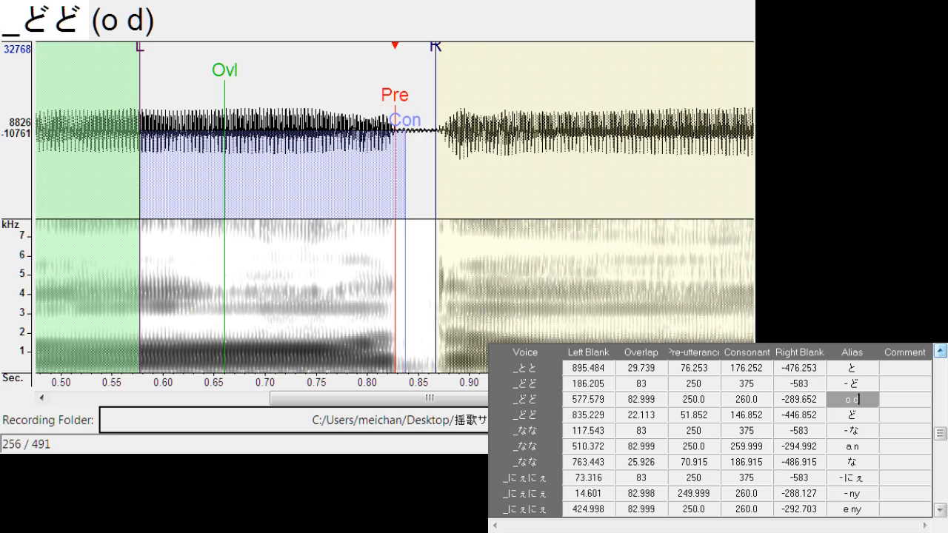
click(880, 422)
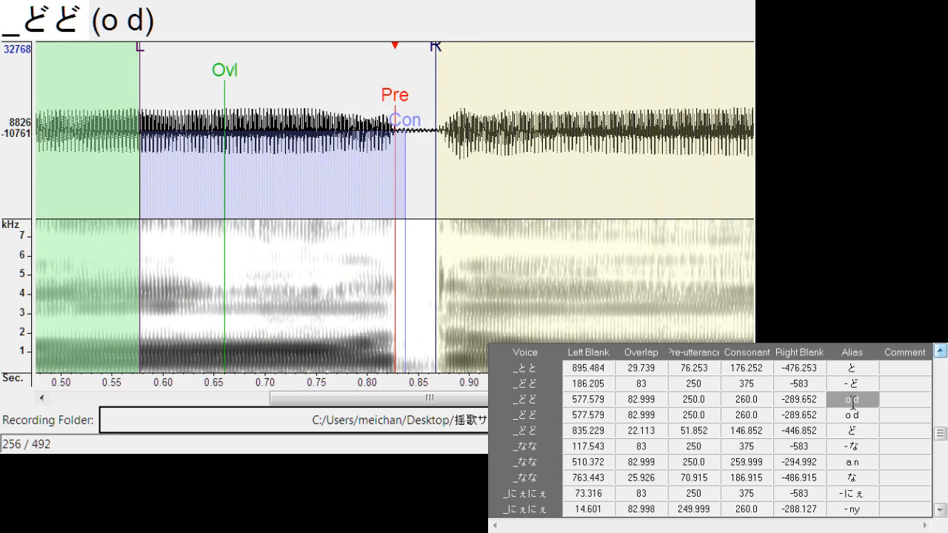
text(-)
Move the whole "- d" marker set to just before the first ど onset, with left blank about 95.5
drag(395, 95, 175, 100)
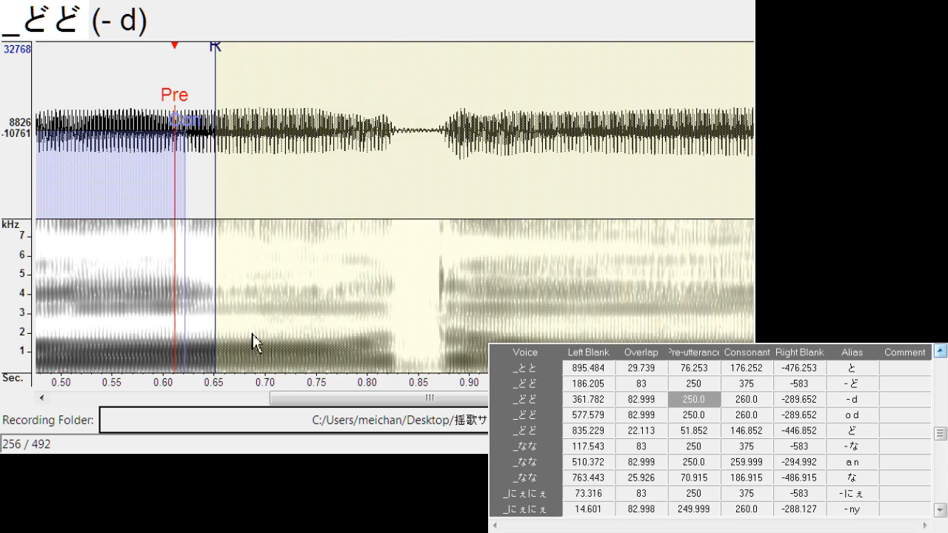
drag(308, 399, 150, 399)
mouse_move(534, 102)
mouse_down()
mouse_move(171, 103)
mouse_move(258, 99)
mouse_up()
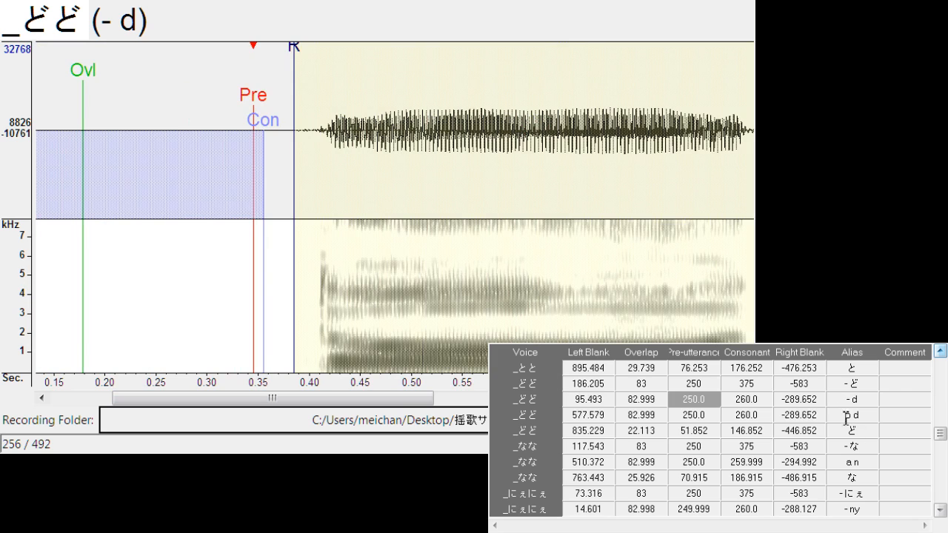
Duplicate the "o d" entry of _どど once more and give the new upper copy the alias "- d" too
click(818, 414)
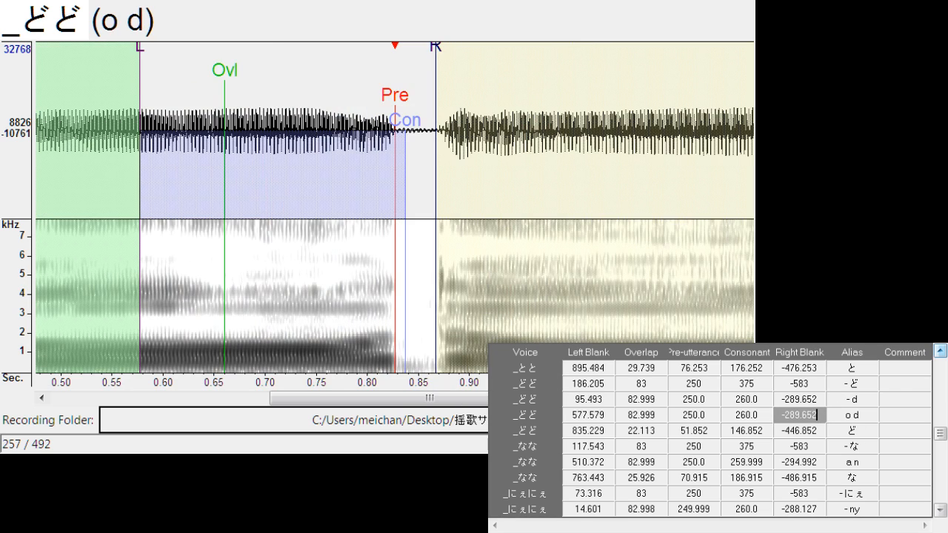
key(ctrl+d)
click(873, 415)
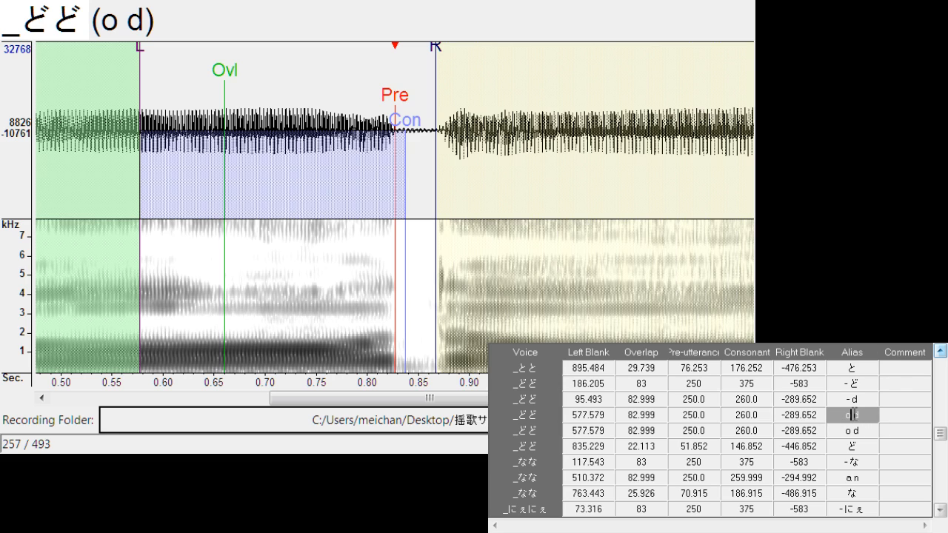
click(850, 412)
key(BackSpace)
text(-)
Change the alias of the remaining "o d" entry of _どど to "- t"
click(861, 432)
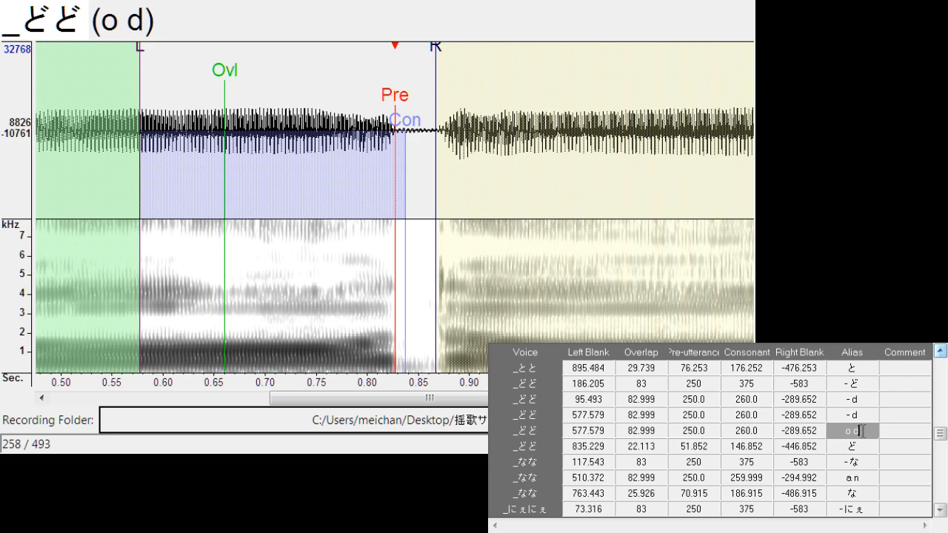
key(BackSpace)
key(BackSpace)
key(BackSpace)
text(-)
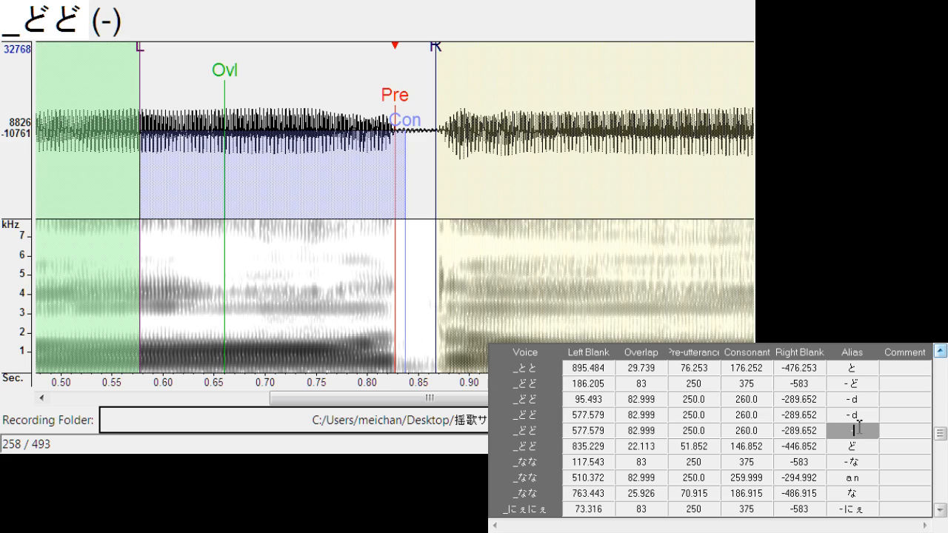
text( y)
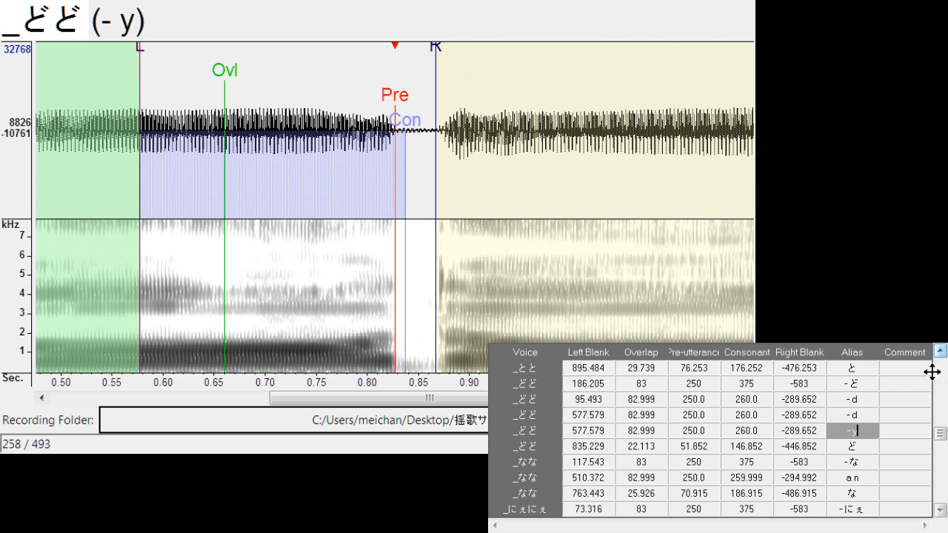
key(BackSpace)
text(t)
Duplicate the "u ts" entry of _つつ and change the upper copy's alias to "- ts"
click(941, 351)
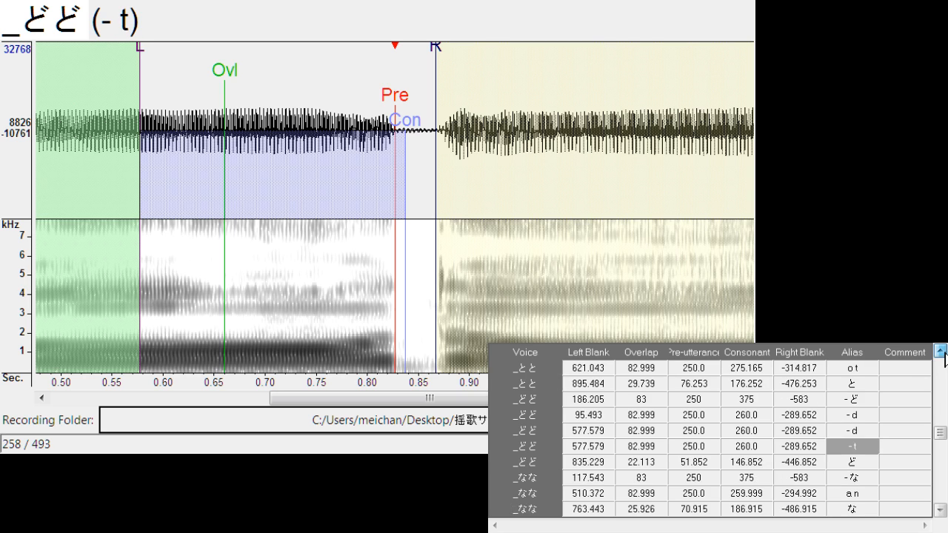
click(941, 351)
click(941, 351)
click(941, 351)
click(941, 351)
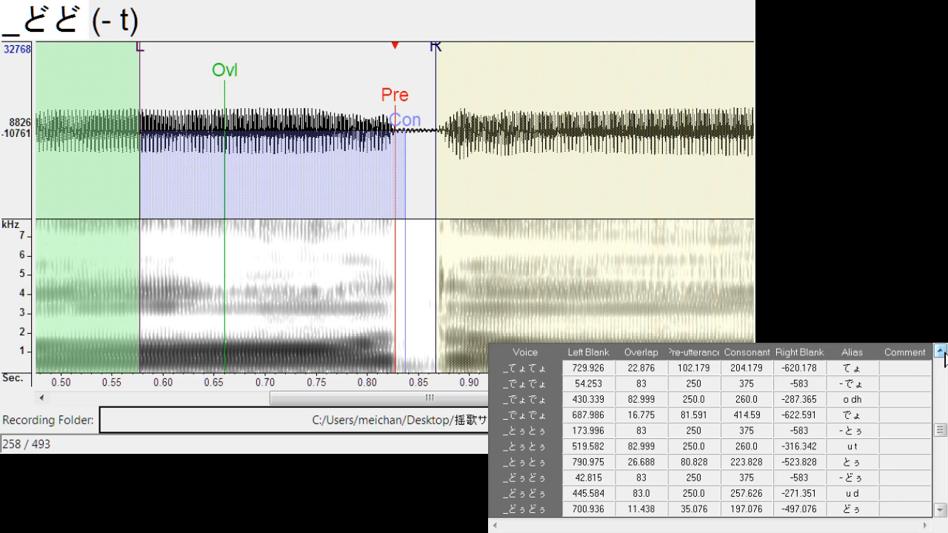
click(941, 351)
click(941, 351)
click(941, 351)
click(941, 351)
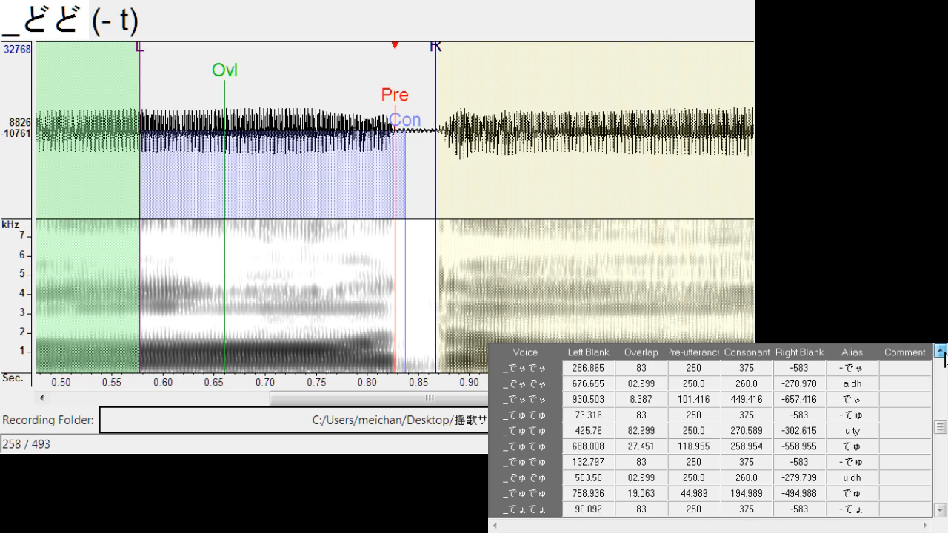
click(941, 351)
click(941, 351)
click(941, 352)
click(941, 351)
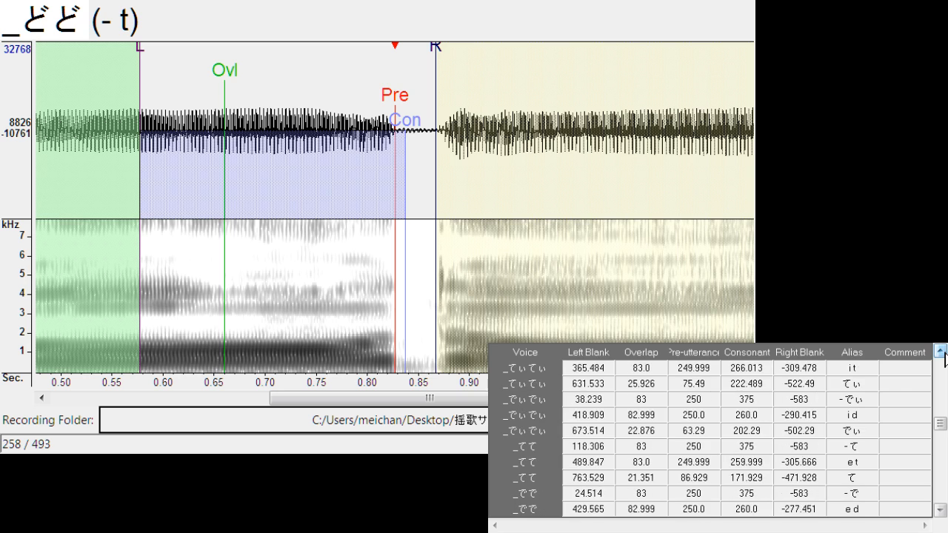
click(941, 351)
click(941, 351)
click(941, 351)
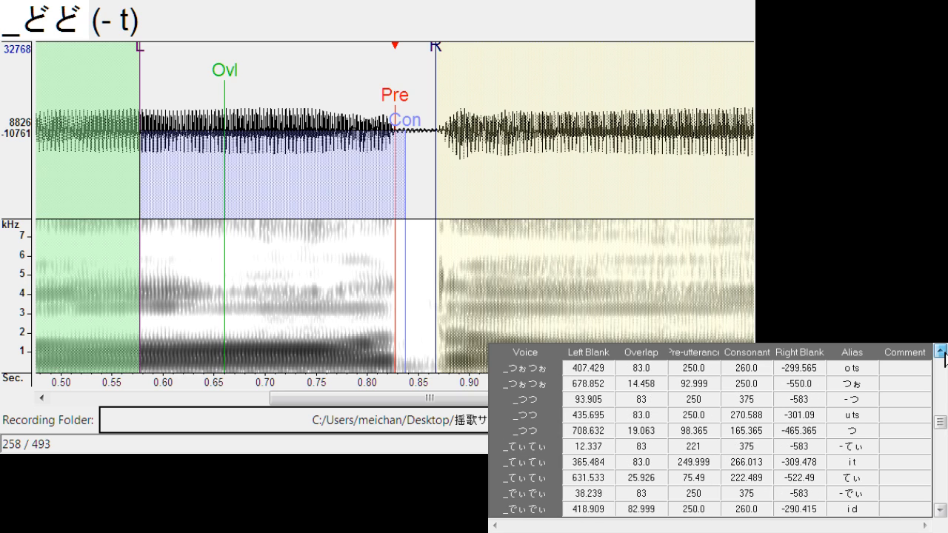
click(867, 414)
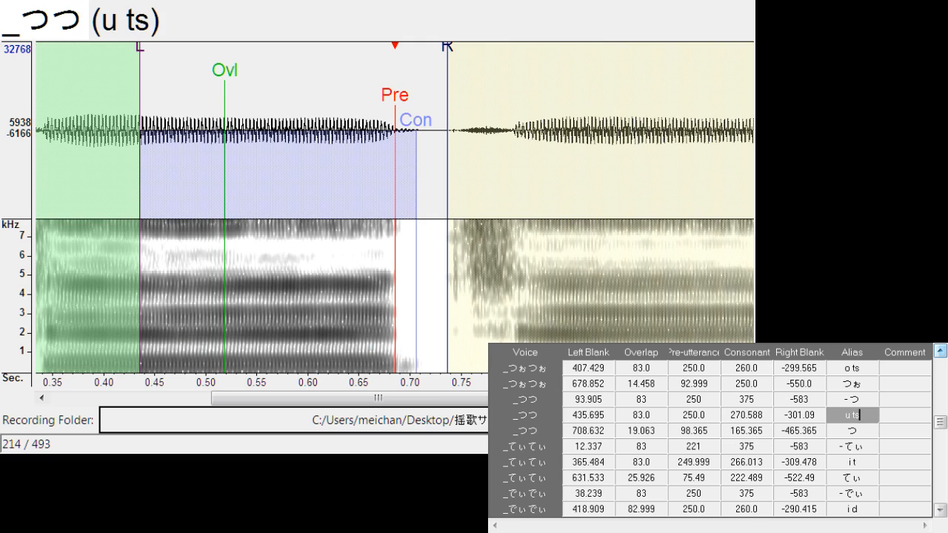
key(ctrl+d)
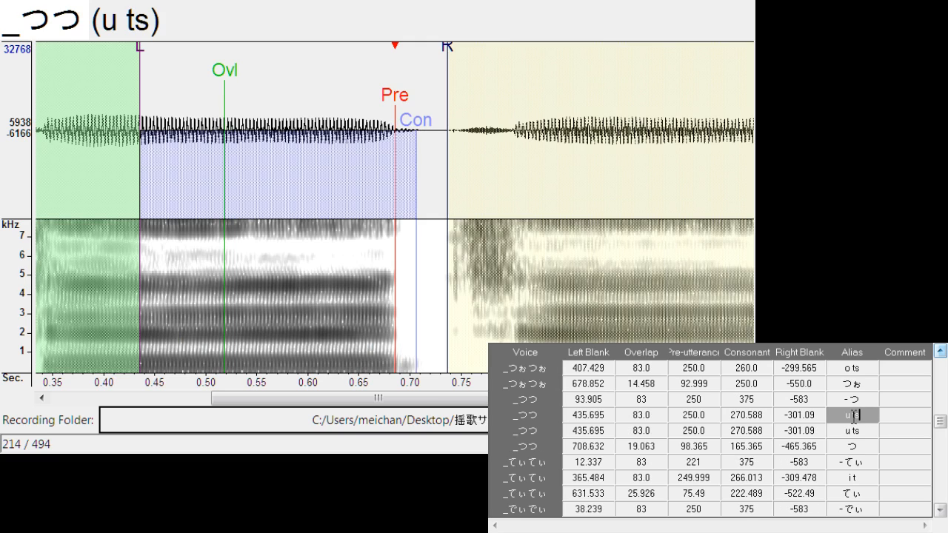
text(-)
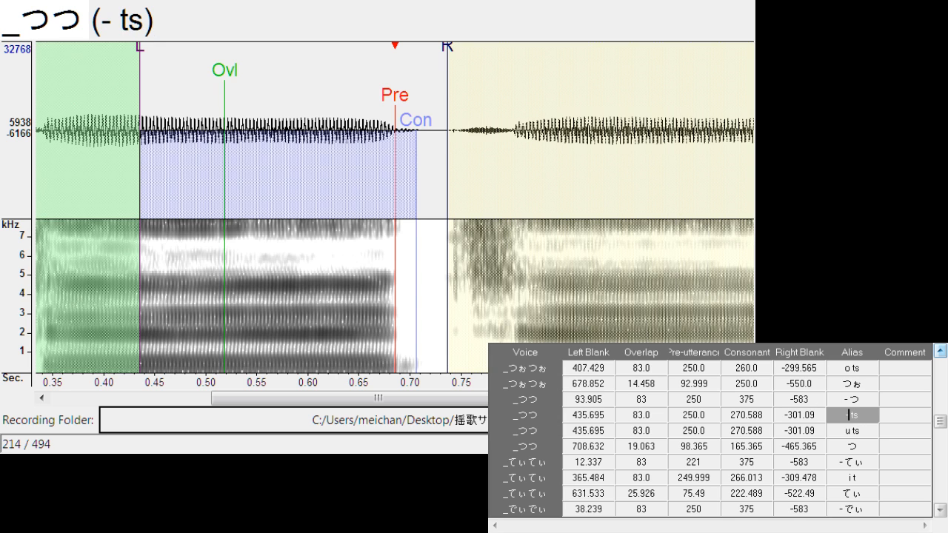
Move the whole "- ts" marker set back to the beginning of the recording, with left blank 0
drag(396, 115, 194, 170)
drag(345, 402, 200, 415)
drag(512, 122, 144, 123)
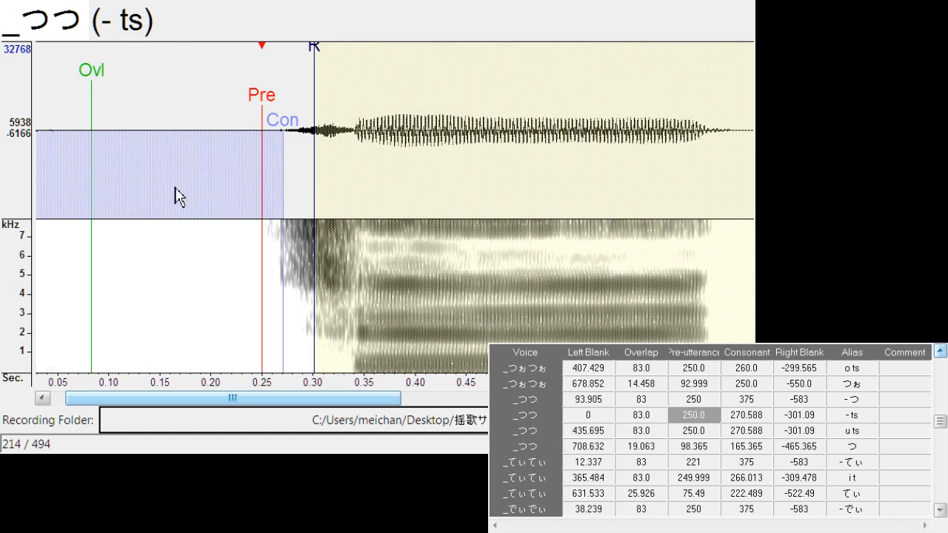
drag(170, 398, 123, 397)
Shift the "- ts" markers ahead of the first つ onset, with overlap about 98.4, pre-utterance 208.8, consonant 229.4 and right blank -259.9
drag(127, 74, 185, 77)
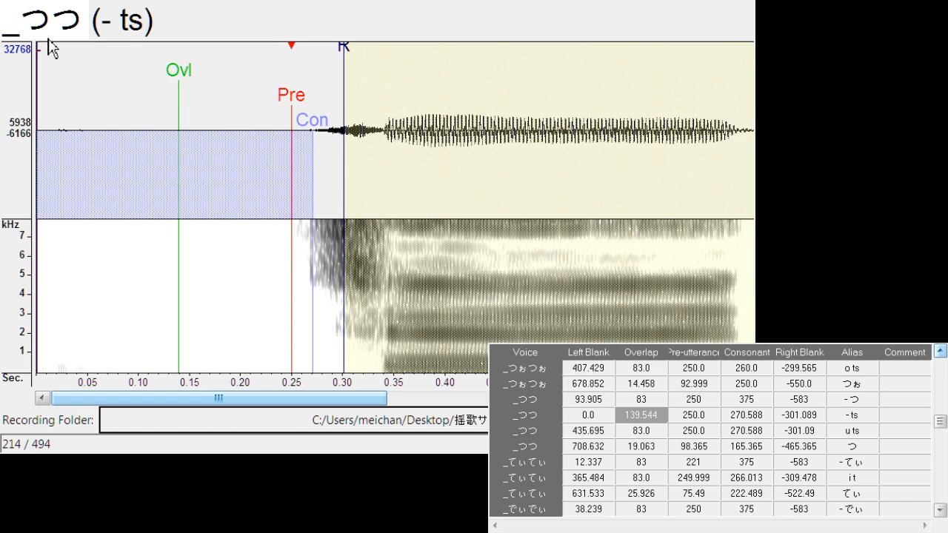
drag(42, 59, 79, 64)
drag(292, 96, 248, 102)
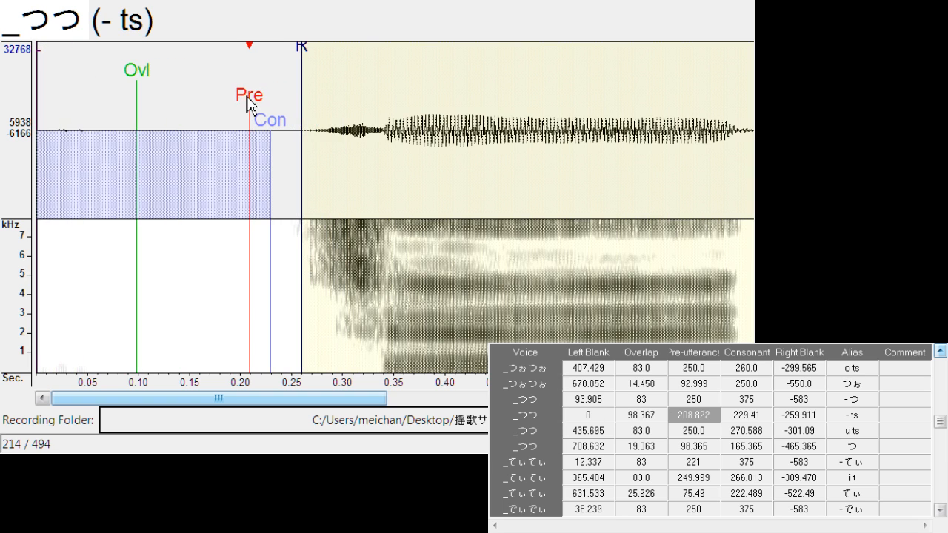
scroll(939, 361, up, 3)
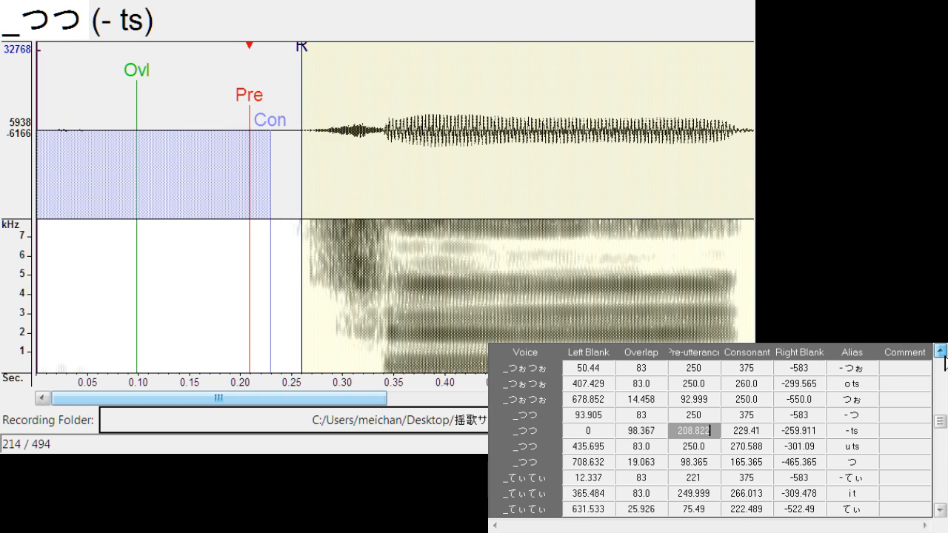
Duplicate the "o ch" entry of _ちょちょ and change the lower copy's alias to "- ch"
scroll(940, 361, up, 3)
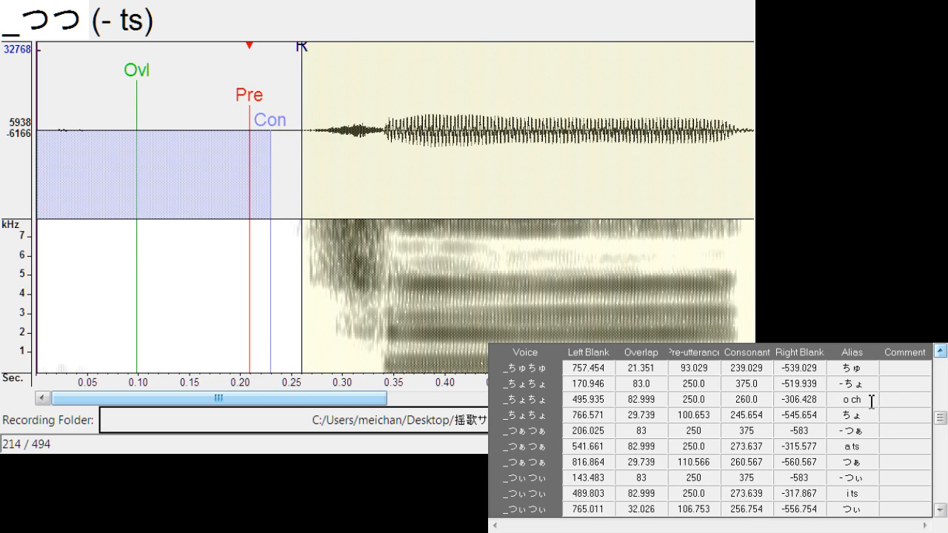
click(870, 401)
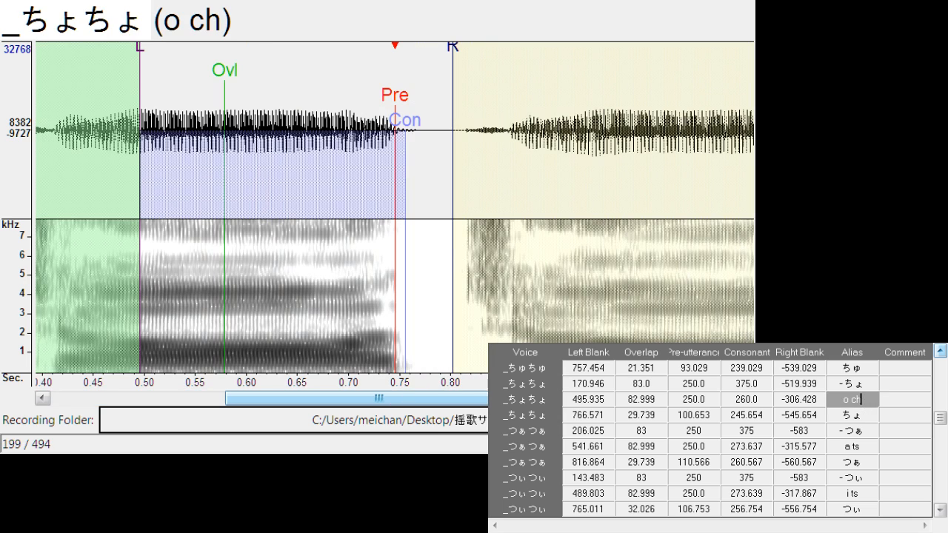
key(ctrl+d)
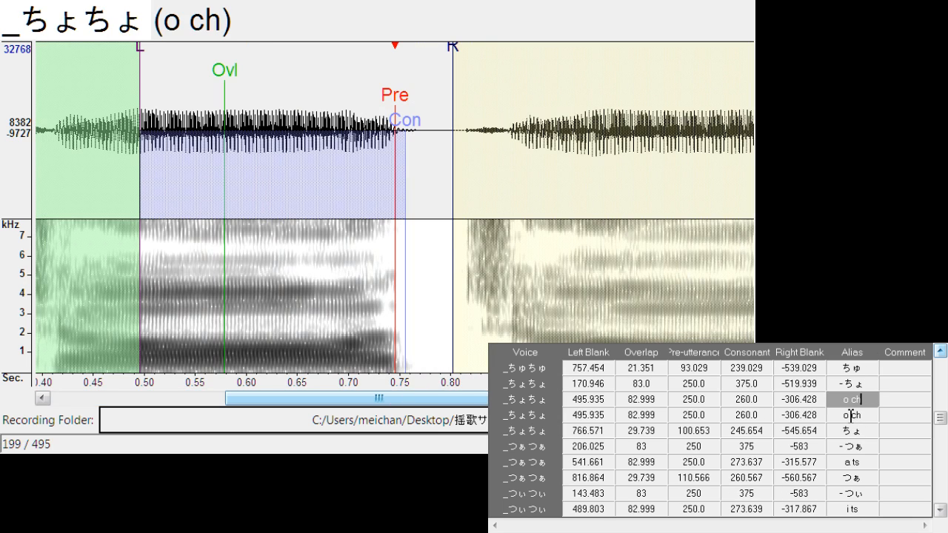
click(851, 415)
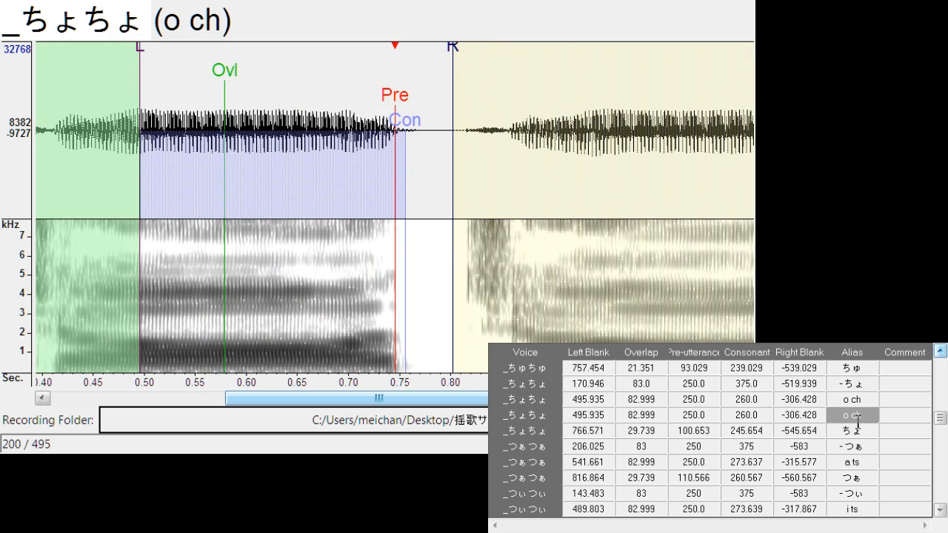
key(BackSpace)
text(-)
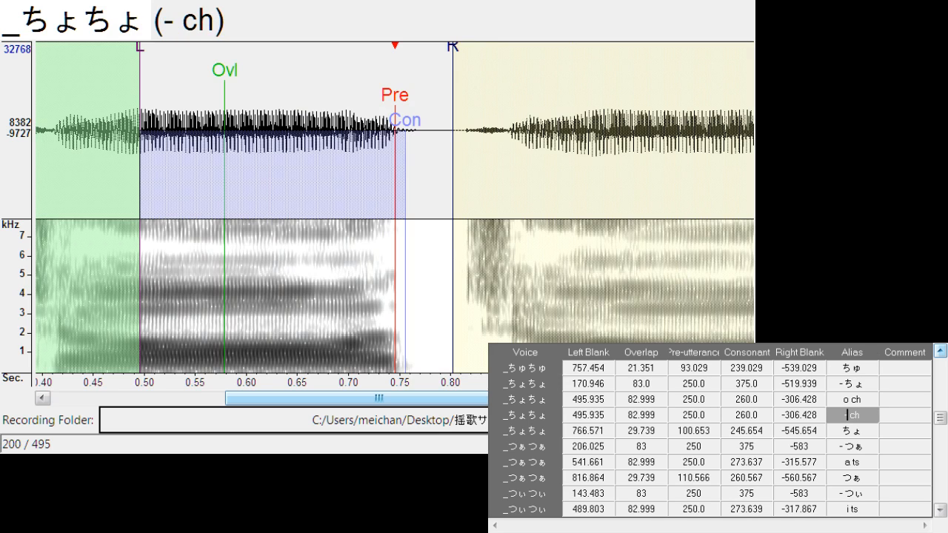
Move the whole "- ch" marker set ahead of the first ちょ onset, with left blank about 27.6
drag(377, 97, 144, 178)
drag(303, 398, 135, 401)
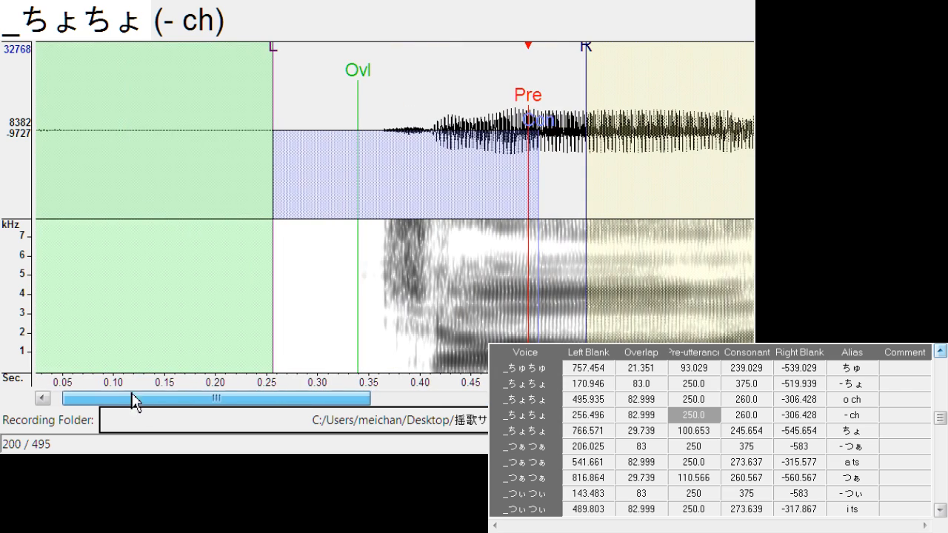
mouse_move(529, 97)
mouse_down()
mouse_move(288, 112)
mouse_move(298, 114)
mouse_up()
Duplicate the "o z" entry of _ぞぞ and change the upper copy's alias to "- z"
click(941, 352)
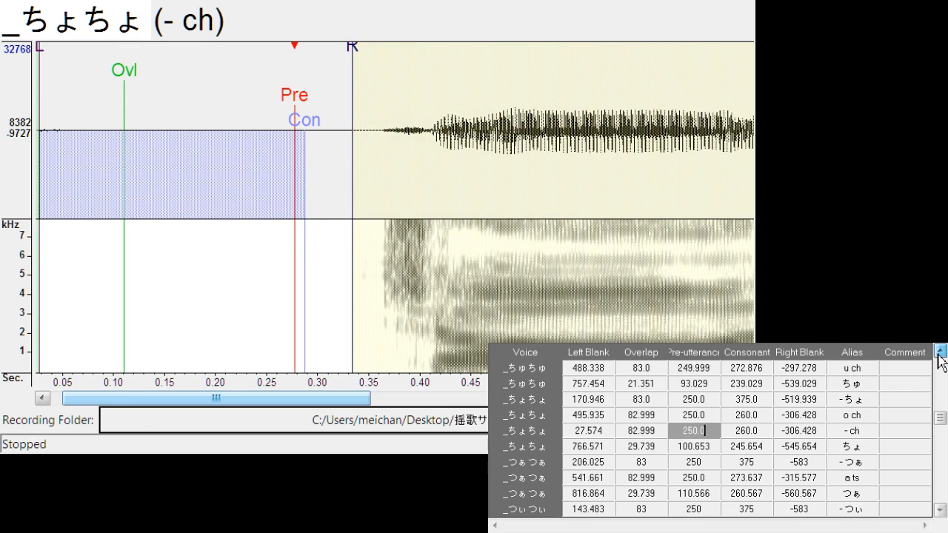
click(940, 352)
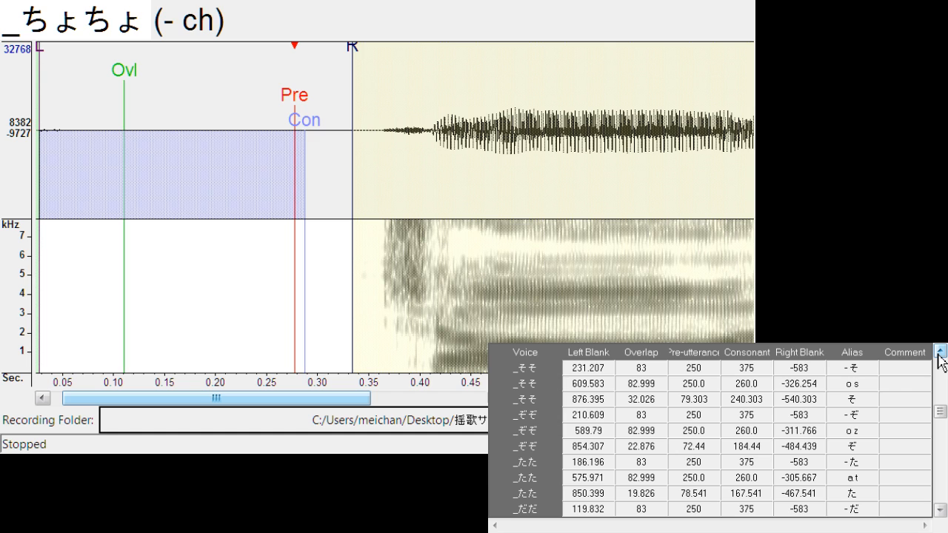
click(849, 413)
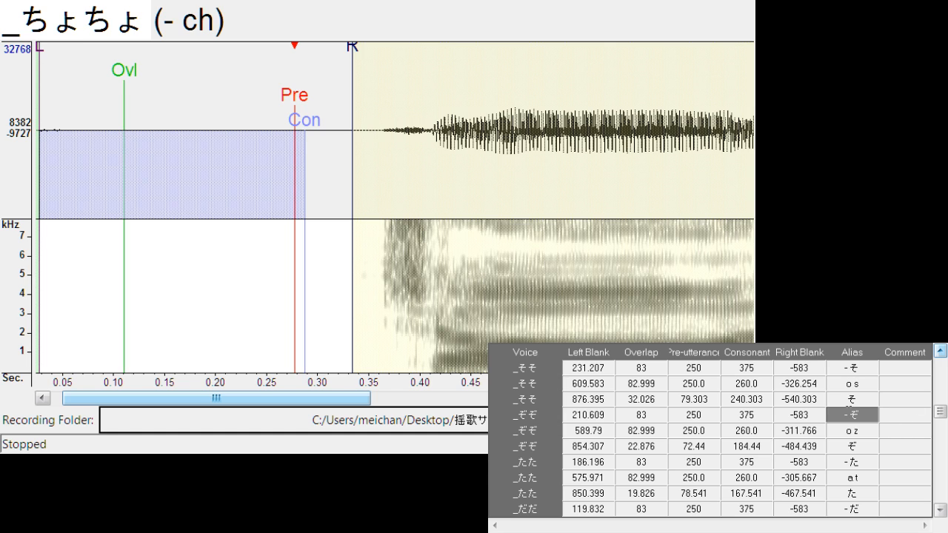
drag(849, 415, 850, 430)
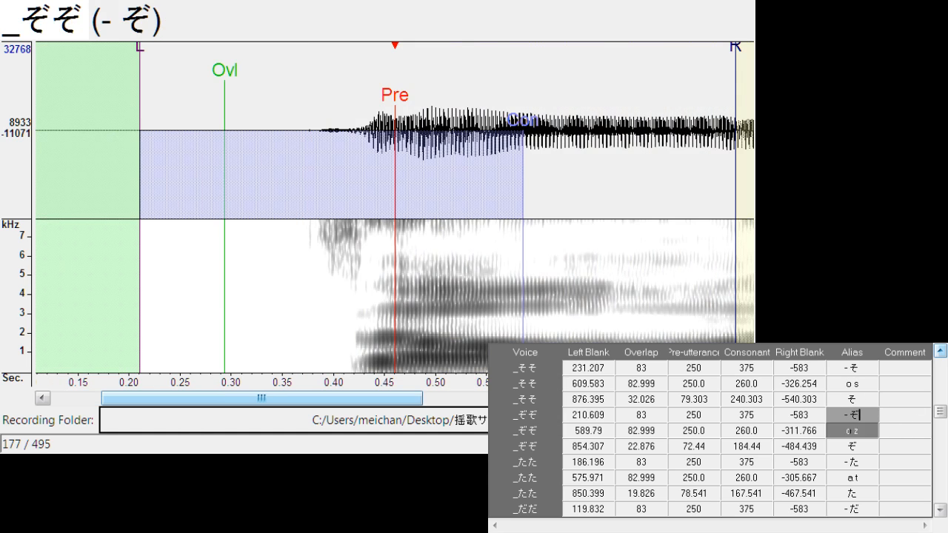
click(852, 431)
key(ctrl+d)
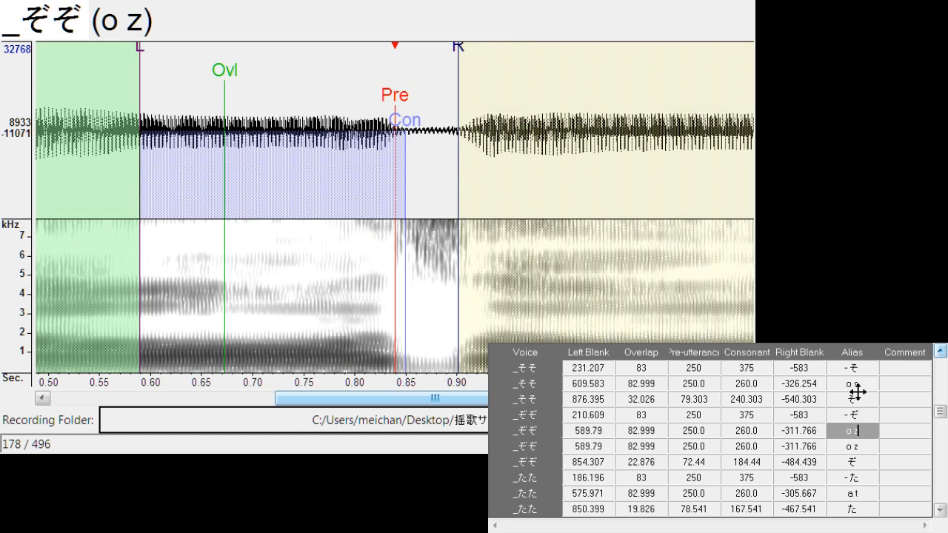
click(853, 431)
key(BackSpace)
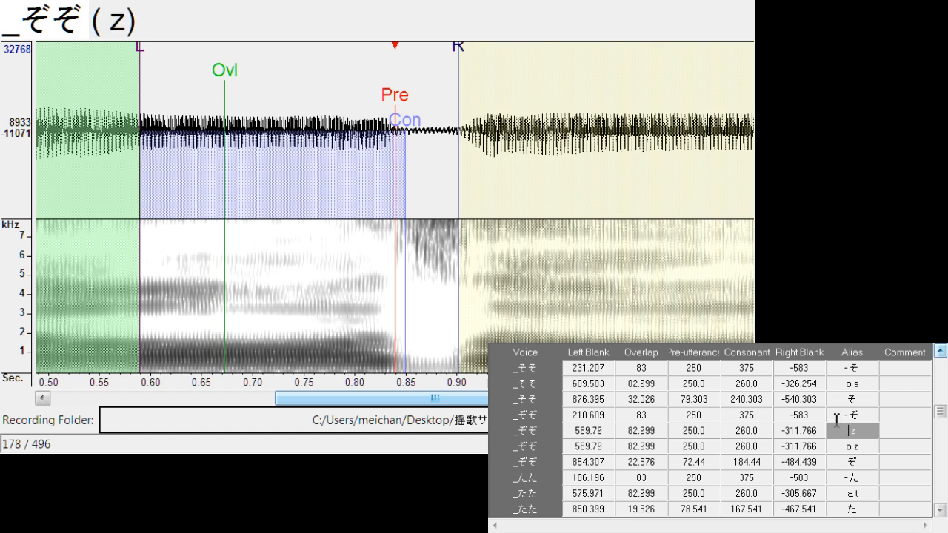
text(-)
Move the "- z" marker set back to the first ぞ onset, with left blank about 129.8 and right blank about -289.7
drag(391, 103, 128, 103)
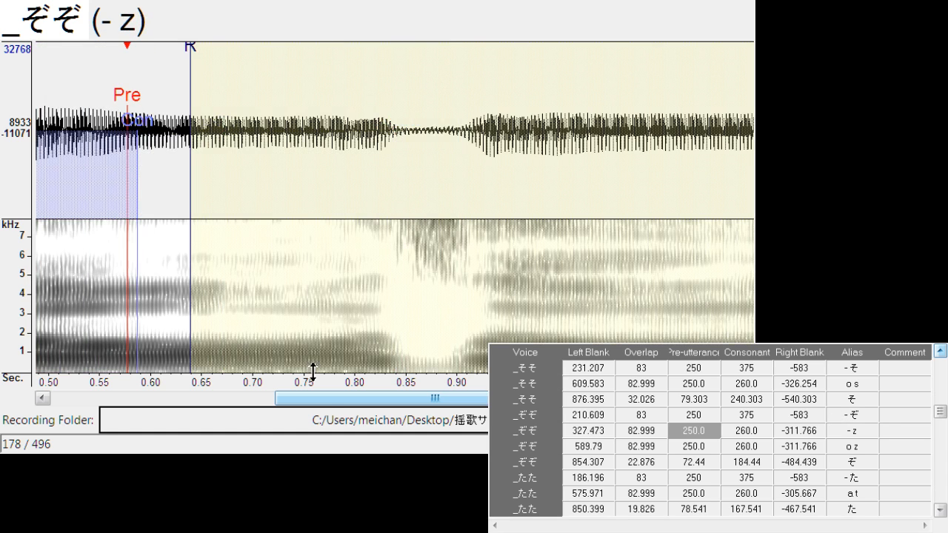
drag(326, 398, 141, 400)
mouse_move(514, 104)
mouse_down()
mouse_move(303, 173)
mouse_move(317, 155)
mouse_move(313, 163)
mouse_up()
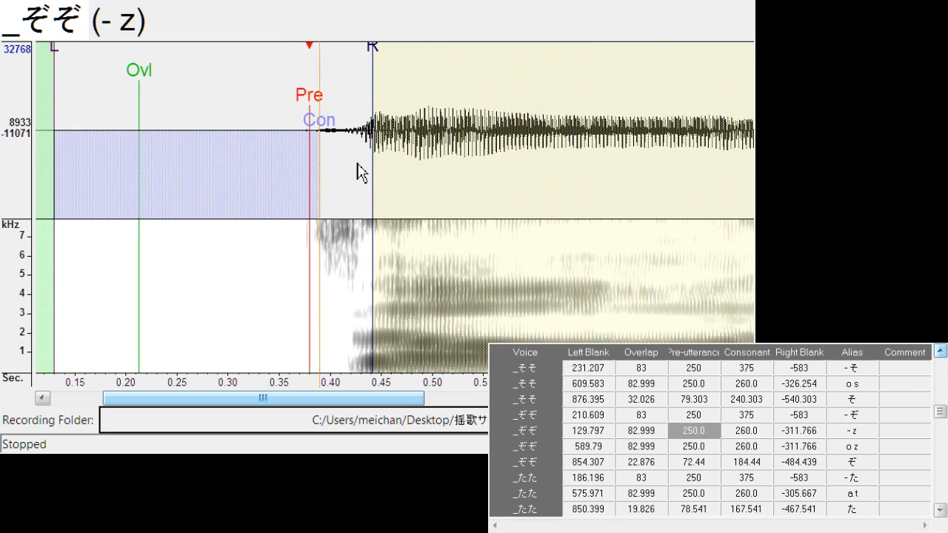
mouse_move(381, 60)
mouse_down()
mouse_move(353, 78)
mouse_move(345, 140)
mouse_up()
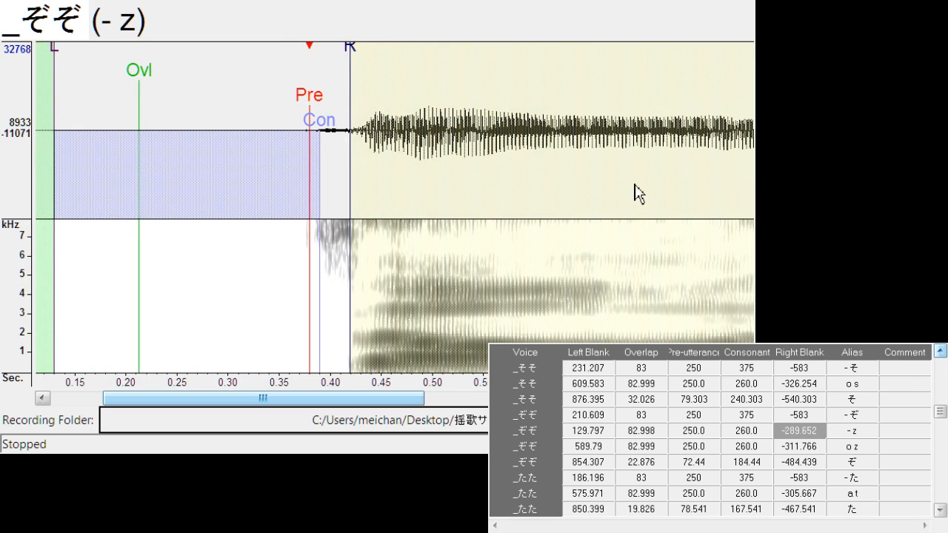
Examine the beginning of the _そそ recording and look through the preceding vowel-consonant entries in the list
click(869, 389)
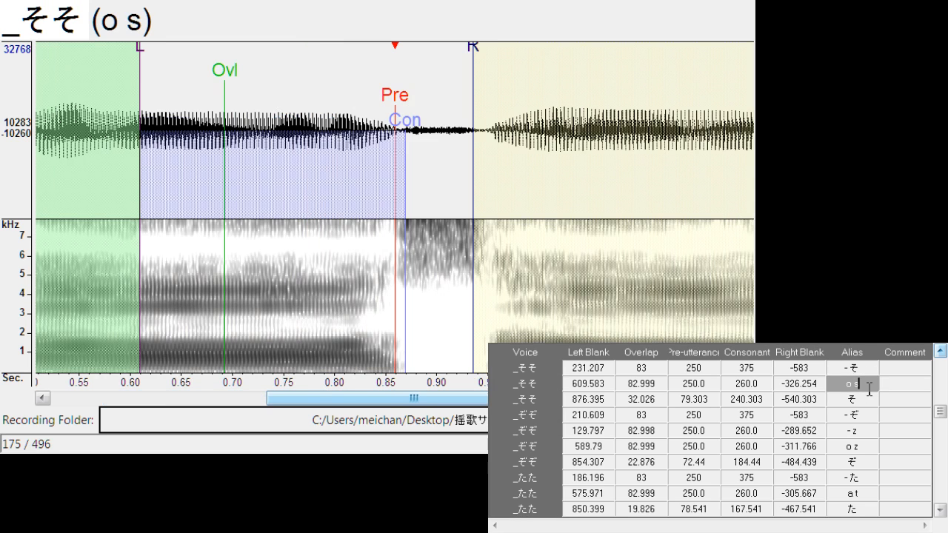
drag(485, 406, 245, 406)
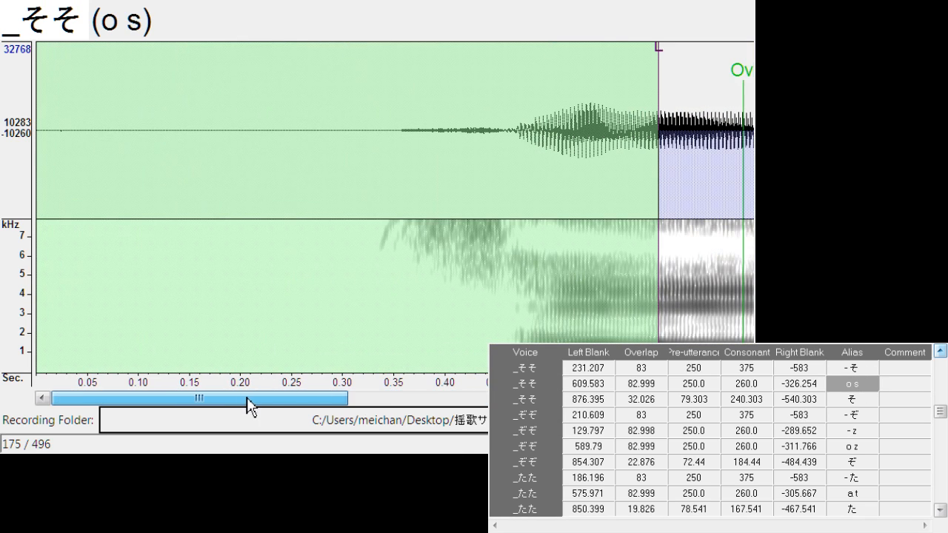
click(941, 351)
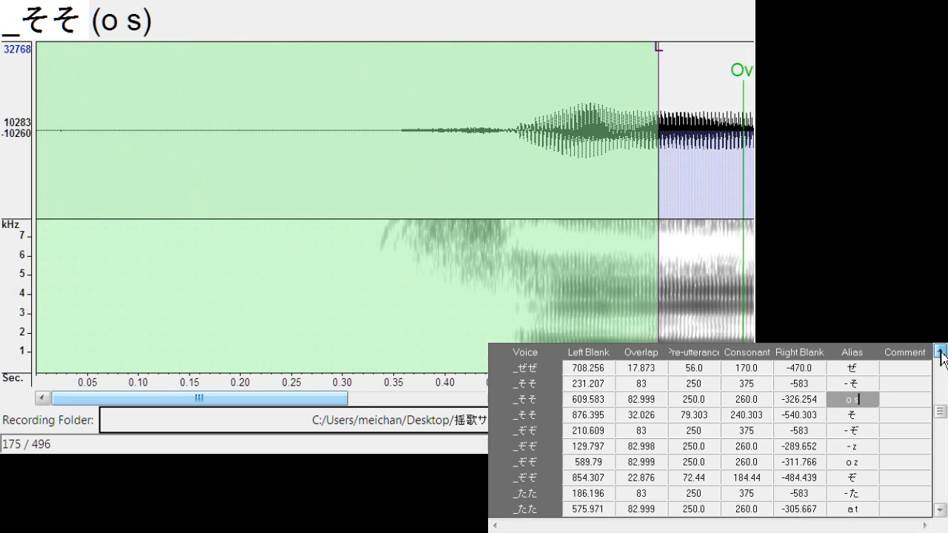
click(940, 351)
click(941, 351)
click(941, 351)
click(941, 351)
click(940, 352)
click(941, 351)
click(941, 351)
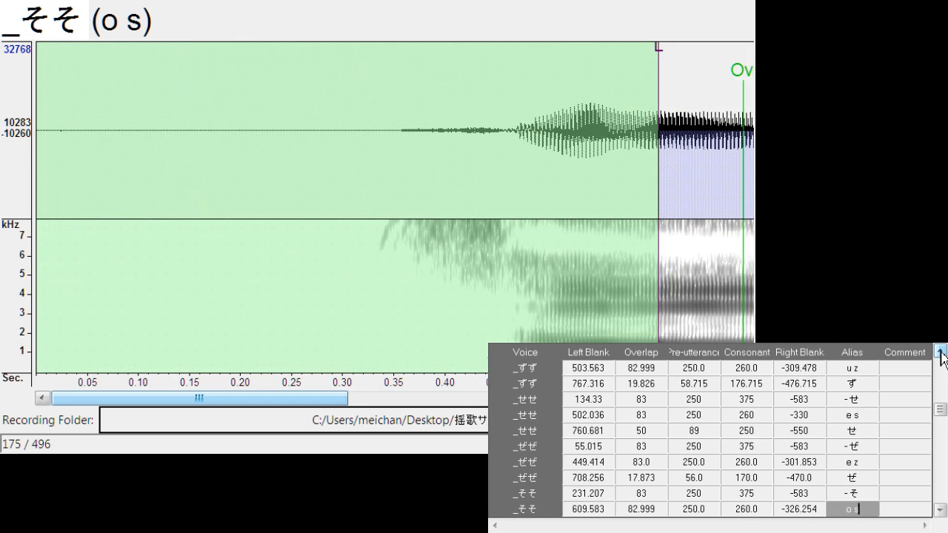
click(941, 351)
double_click(941, 351)
double_click(941, 351)
click(941, 351)
double_click(941, 352)
click(941, 351)
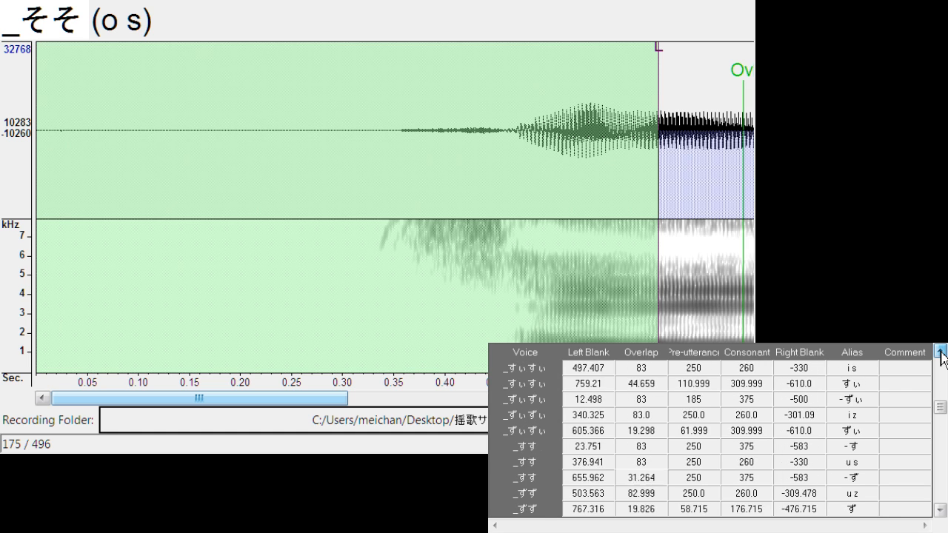
double_click(941, 351)
double_click(941, 351)
double_click(941, 351)
triple_click(941, 351)
triple_click(941, 351)
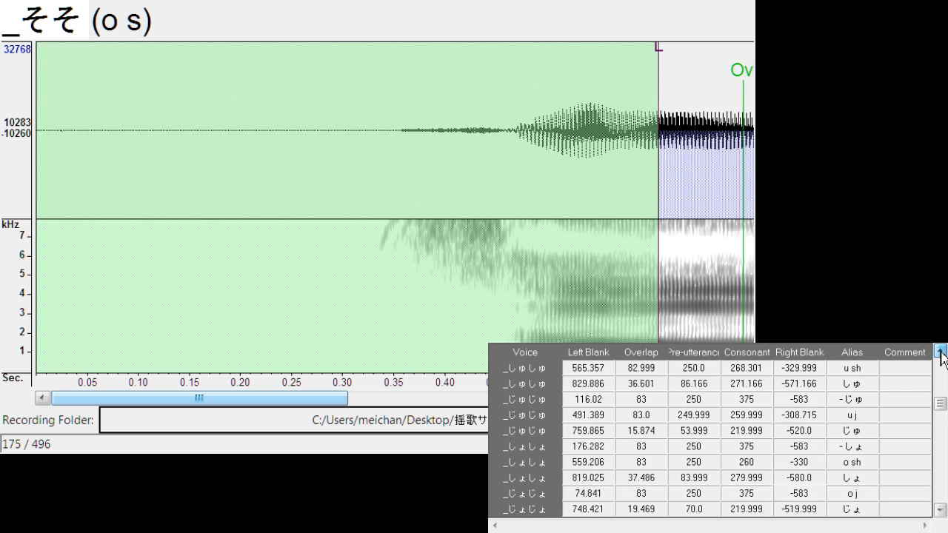
double_click(941, 351)
triple_click(941, 351)
click(945, 419)
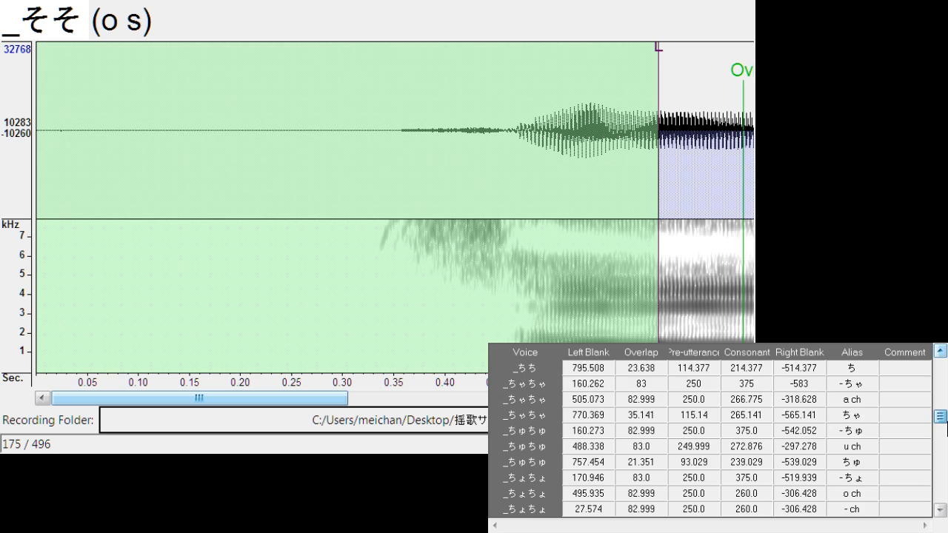
Duplicate the "o s" entry of _そそ and change the upper copy's alias to "- s"
scroll(945, 420, up, 6)
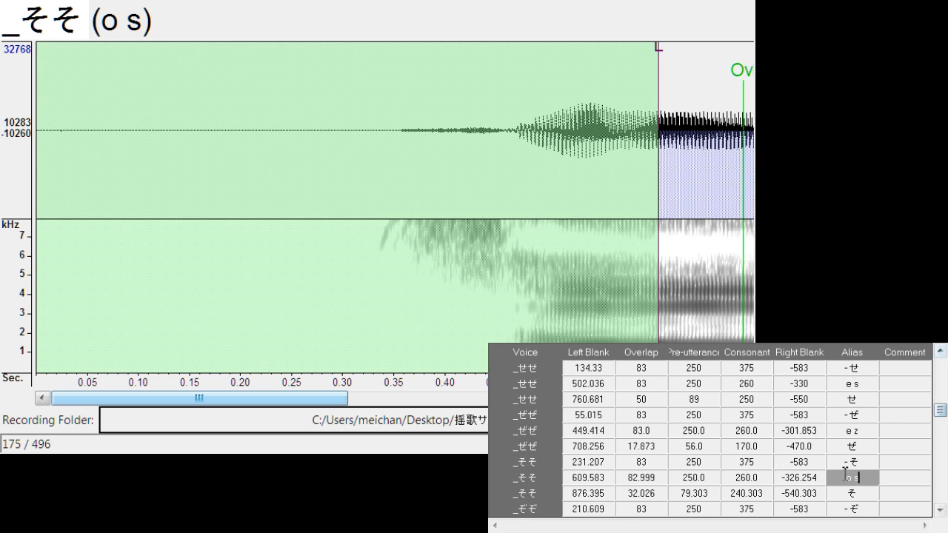
click(854, 474)
key(ctrl+d)
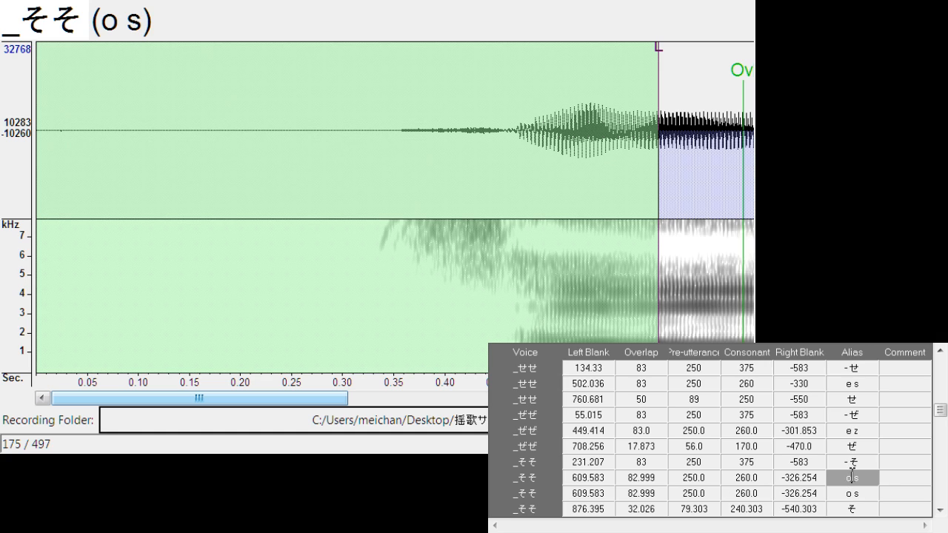
key(BackSpace)
text(-)
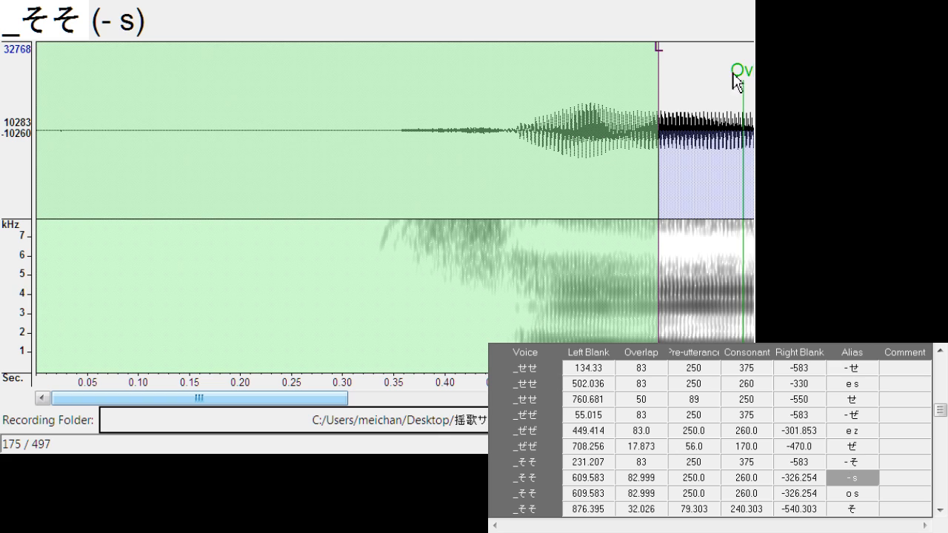
Move the whole "- s" marker set back to the first そ onset, with left blank about 109.2
click(356, 400)
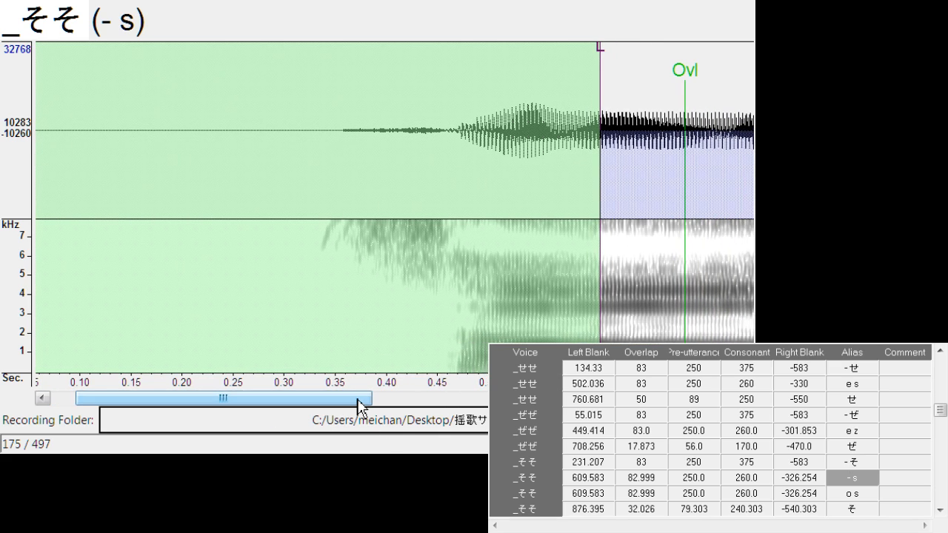
drag(362, 410, 415, 414)
mouse_move(726, 111)
mouse_down()
mouse_move(434, 111)
mouse_move(213, 171)
mouse_up()
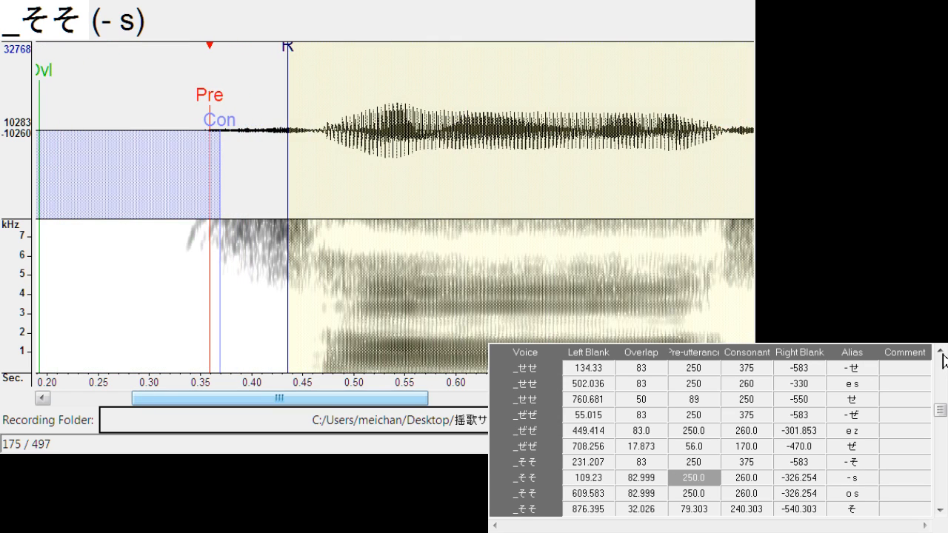
Look through the entries from _ぞぞ back to _じゃじゃ and open the "- じゃ" entry of _じゃじゃ
scroll(916, 412, down, 4)
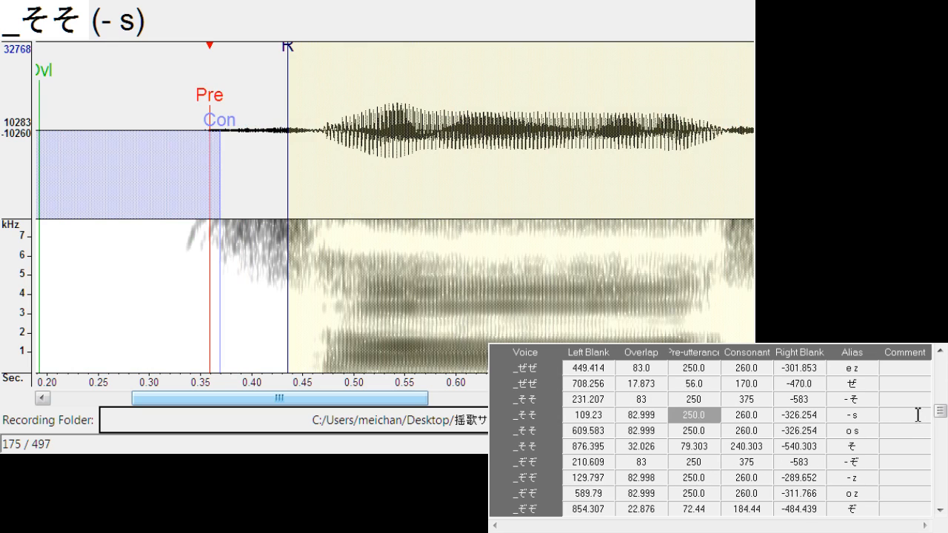
scroll(918, 416, down, 4)
scroll(918, 421, up, 4)
scroll(909, 420, up, 10)
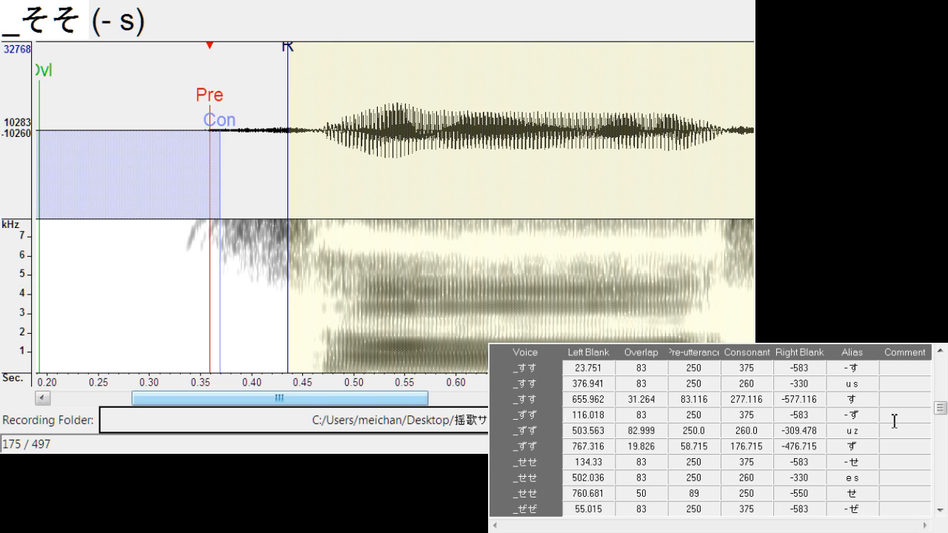
scroll(889, 419, up, 7)
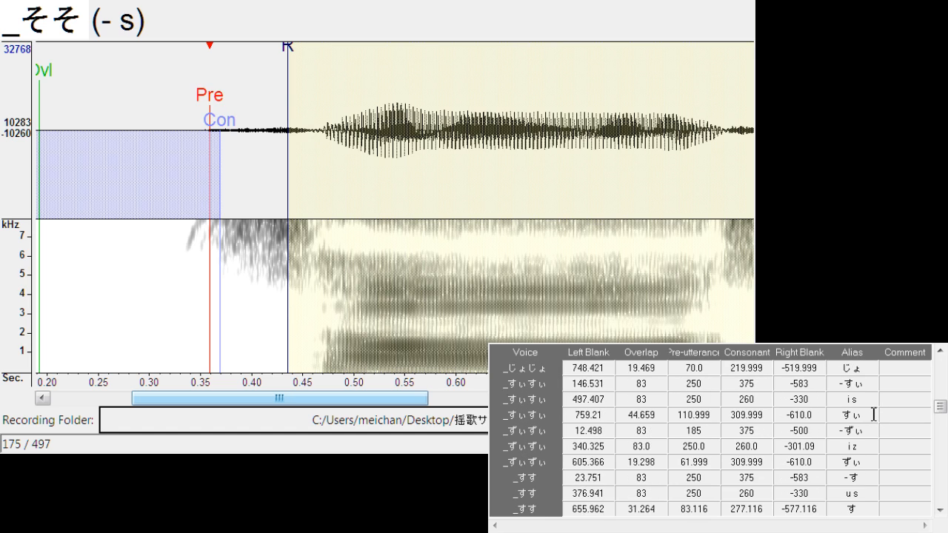
scroll(874, 415, up, 5)
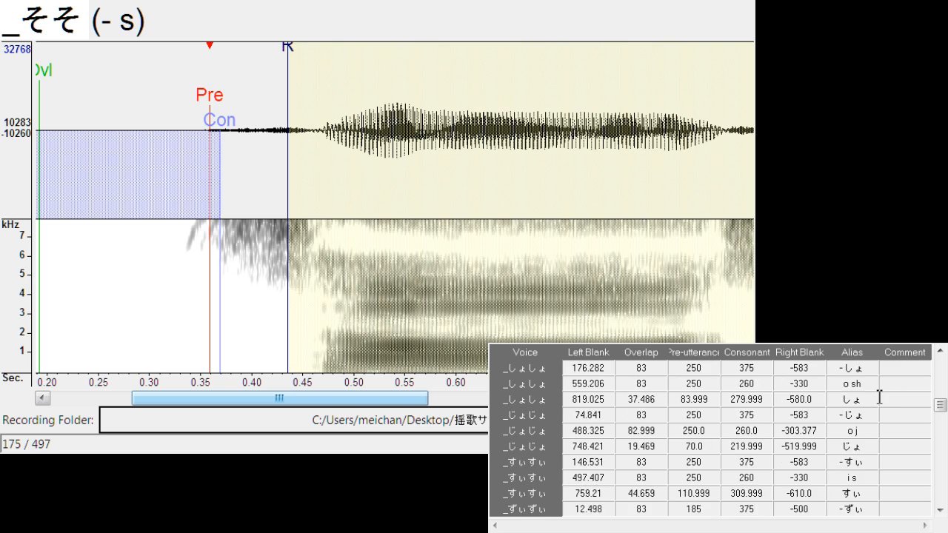
scroll(880, 398, up, 5)
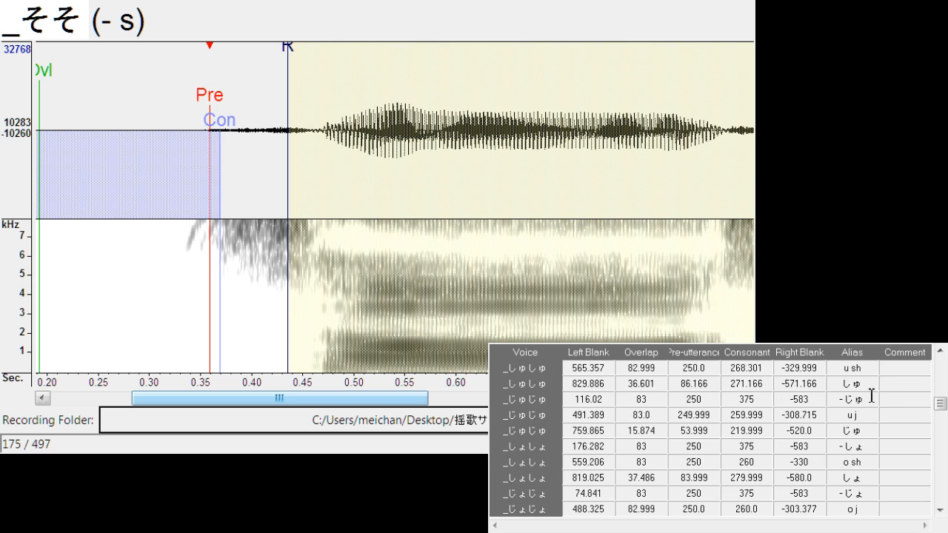
scroll(872, 396, up, 3)
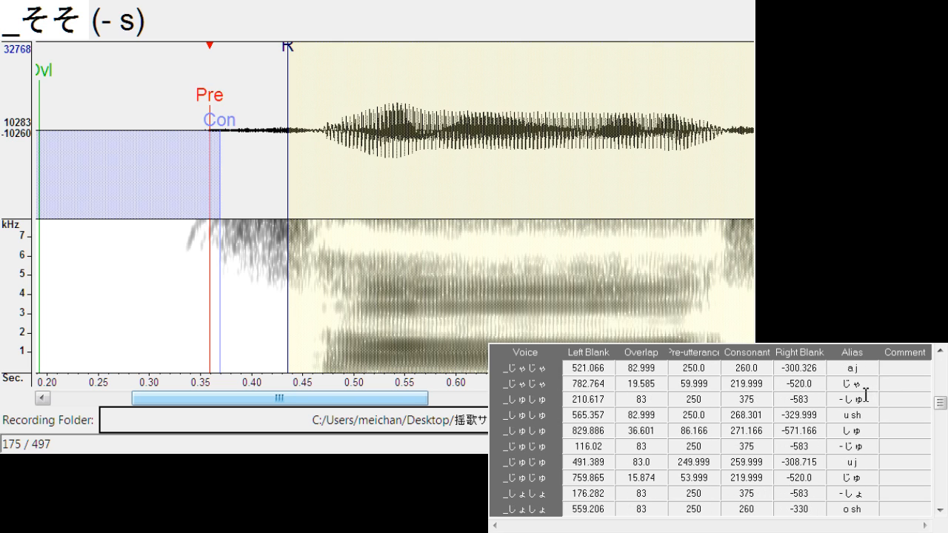
scroll(867, 396, up, 3)
scroll(895, 400, down, 1)
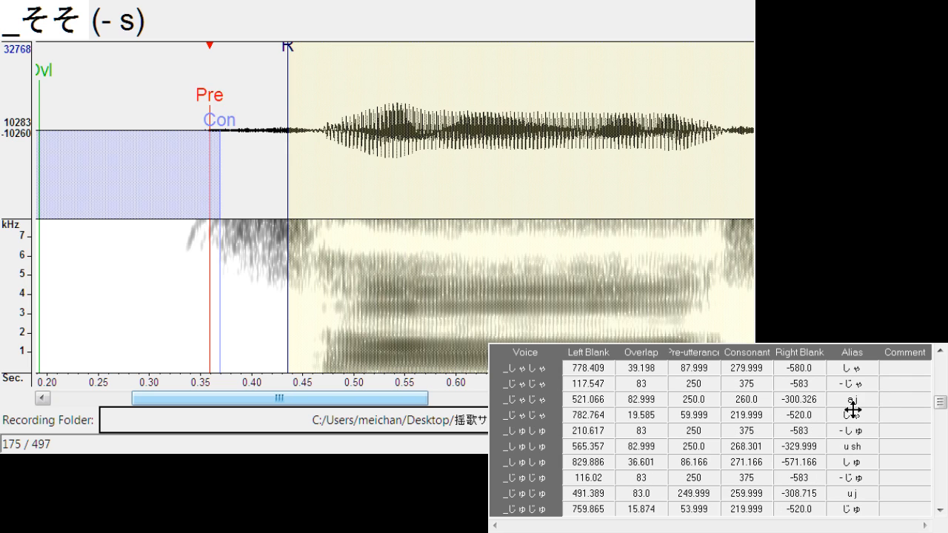
click(853, 384)
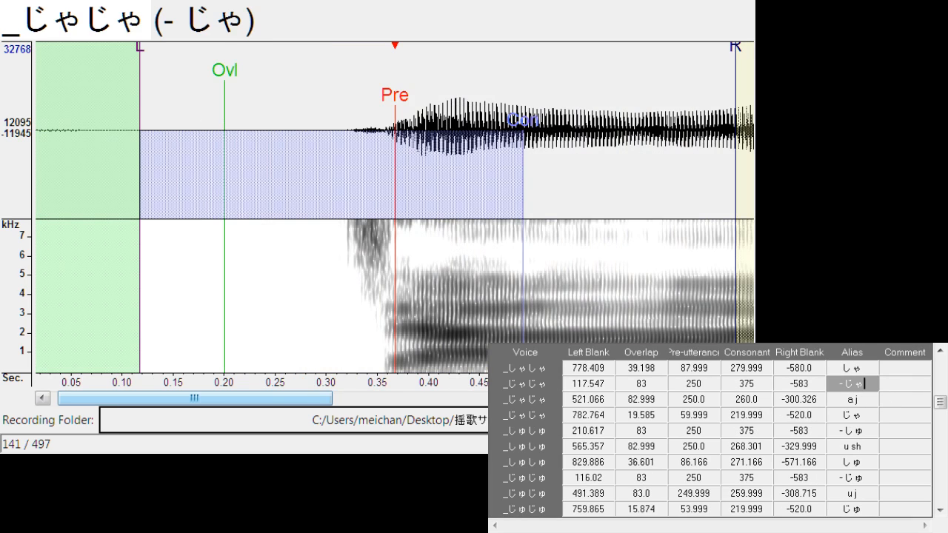
Duplicate the "a j" entry of _じゃじゃ and change the upper copy's alias to "- j"
click(872, 399)
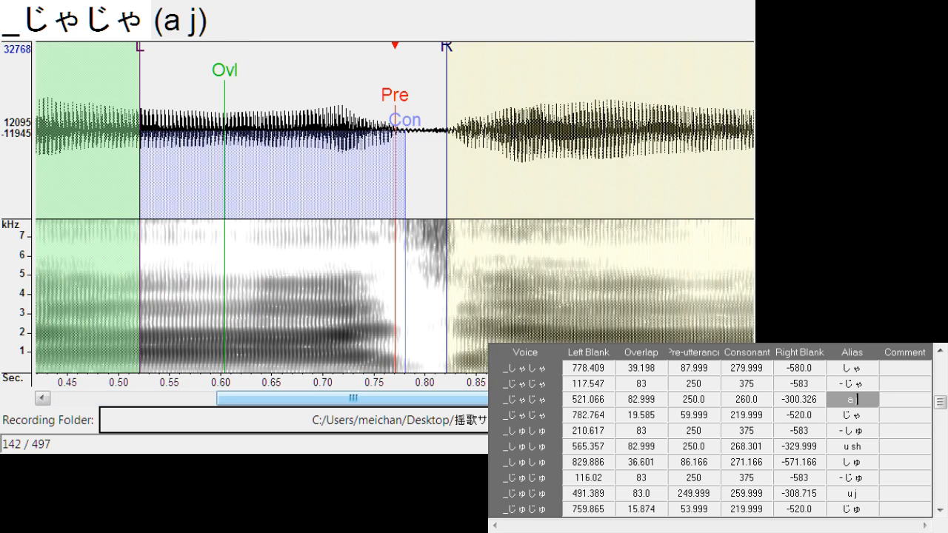
key(ctrl+d)
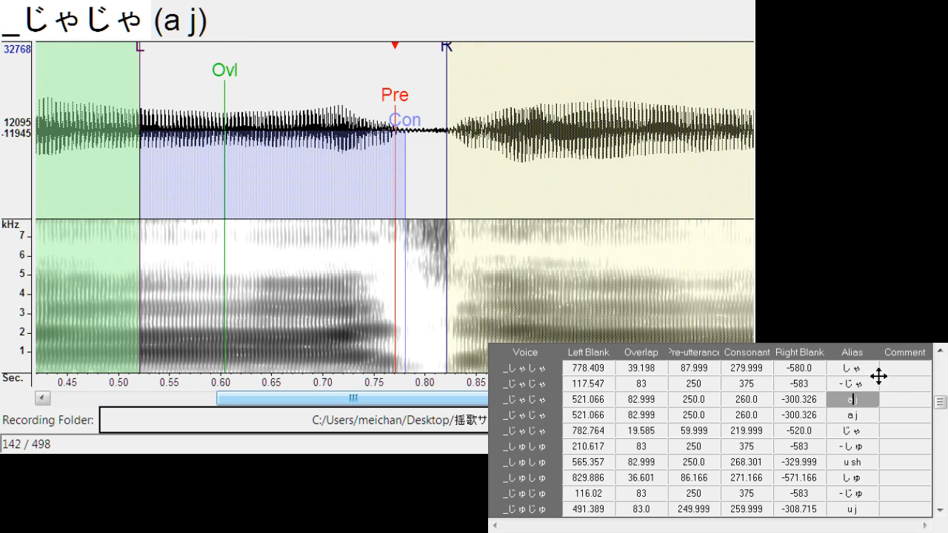
key(BackSpace)
text(-)
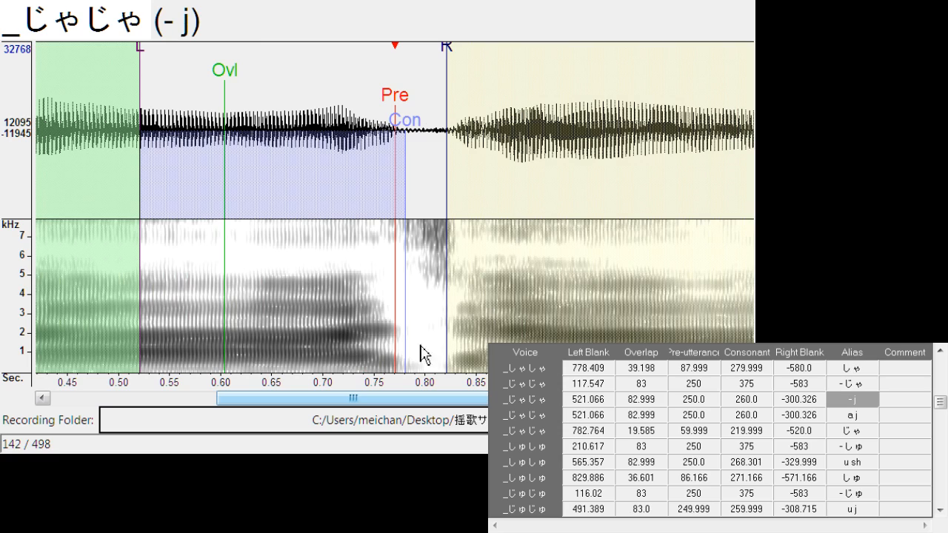
Move the "- j" marker set back to the first じゃ onset, with left blank about 72.6, and set the right blank to about -281.3
drag(396, 96, 78, 107)
drag(290, 401, 161, 401)
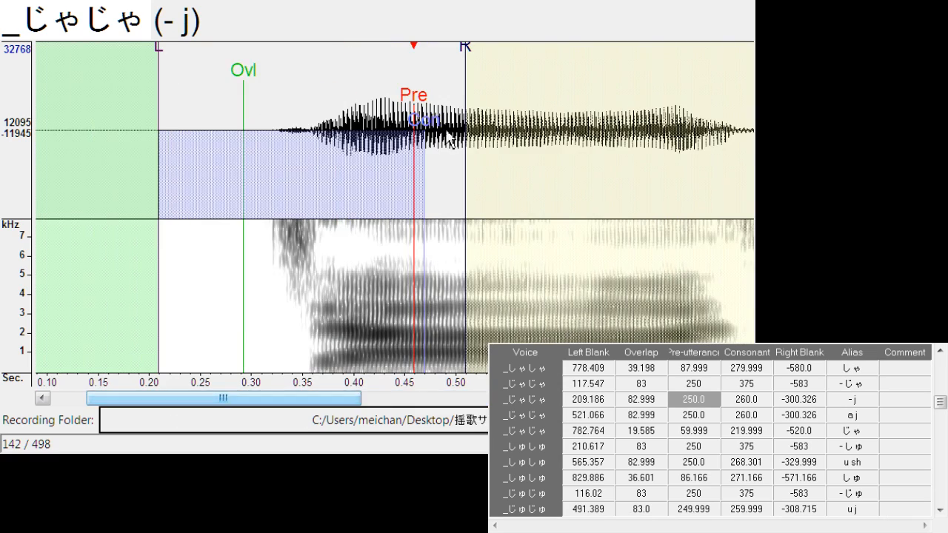
drag(414, 96, 276, 162)
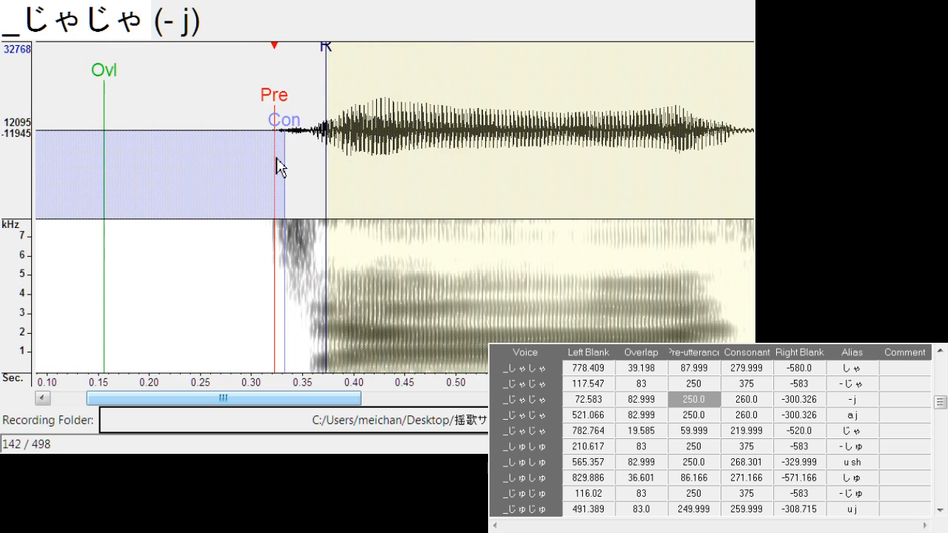
drag(326, 46, 307, 45)
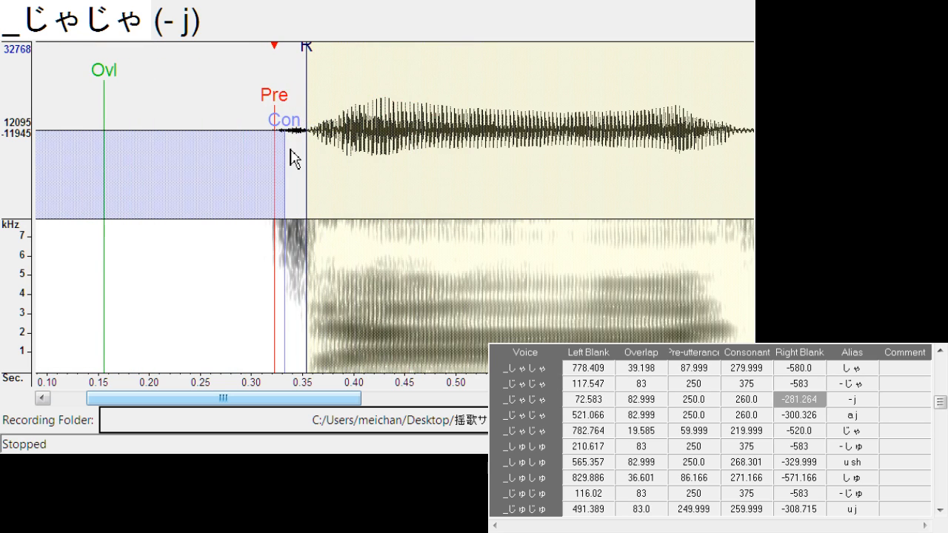
Duplicate the "i sh" entry of _しし and change the upper copy's alias to "- sh"
click(942, 353)
click(942, 353)
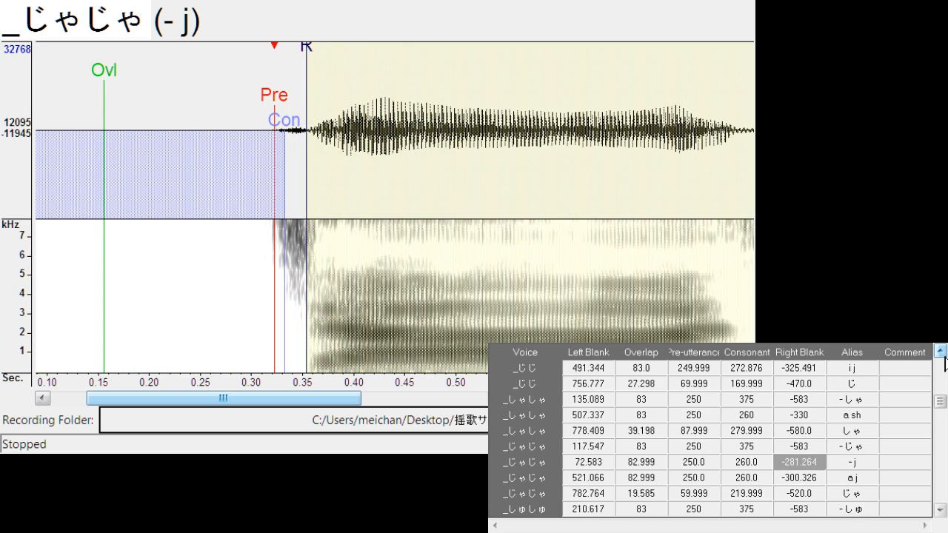
click(942, 352)
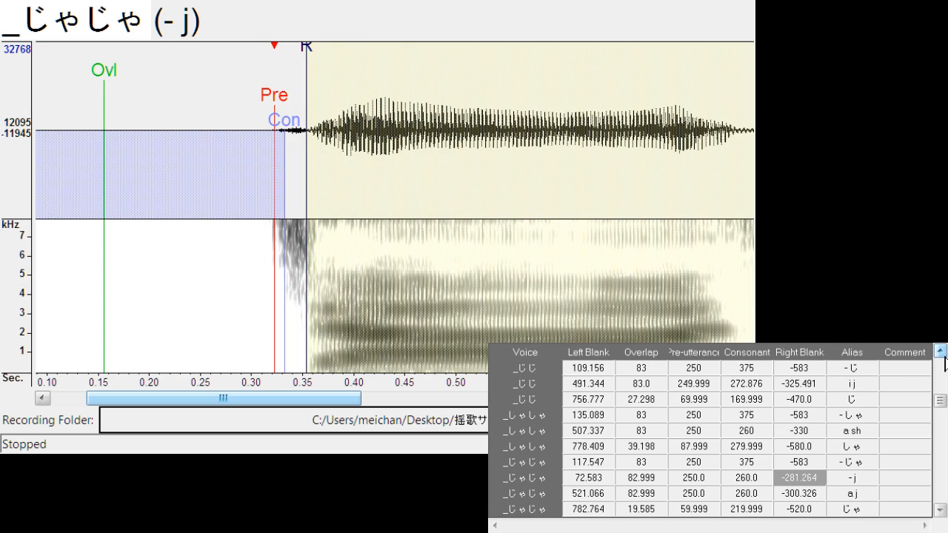
click(942, 352)
click(943, 353)
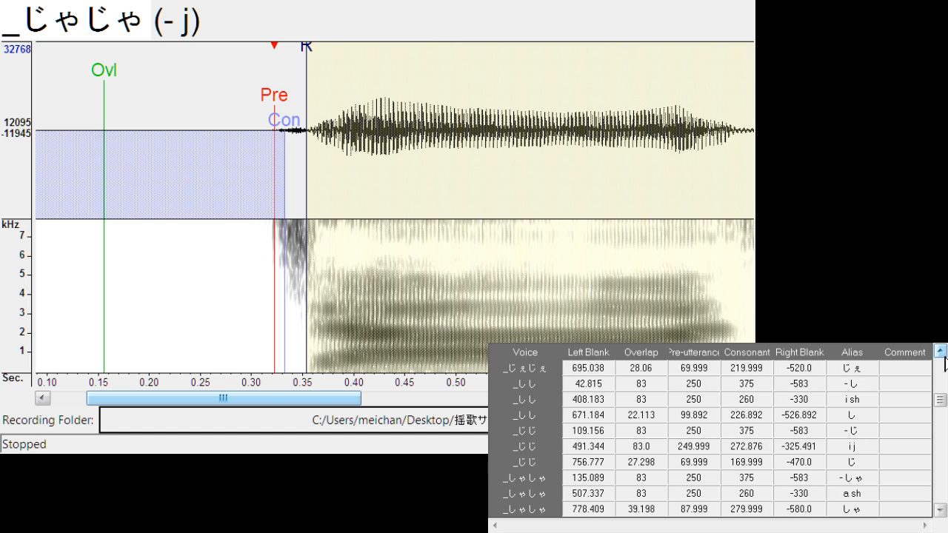
click(866, 385)
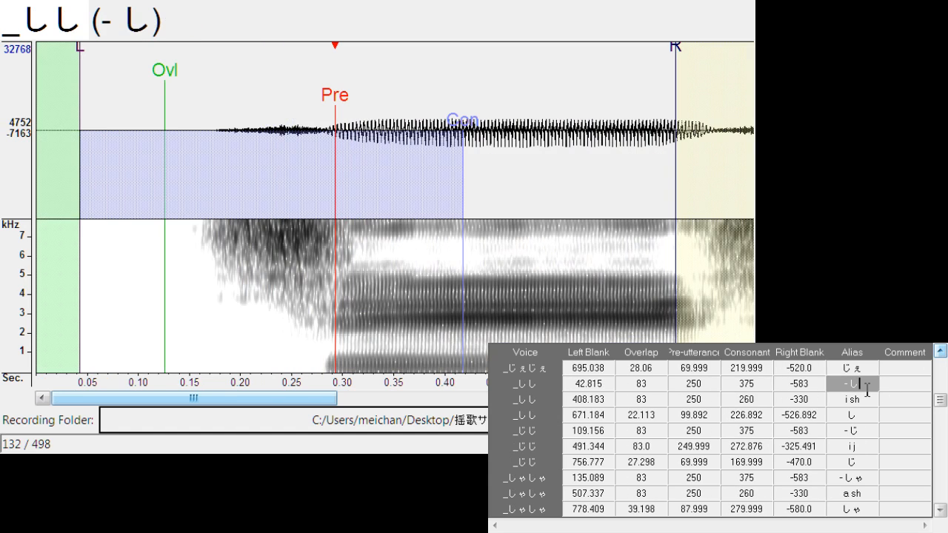
click(870, 399)
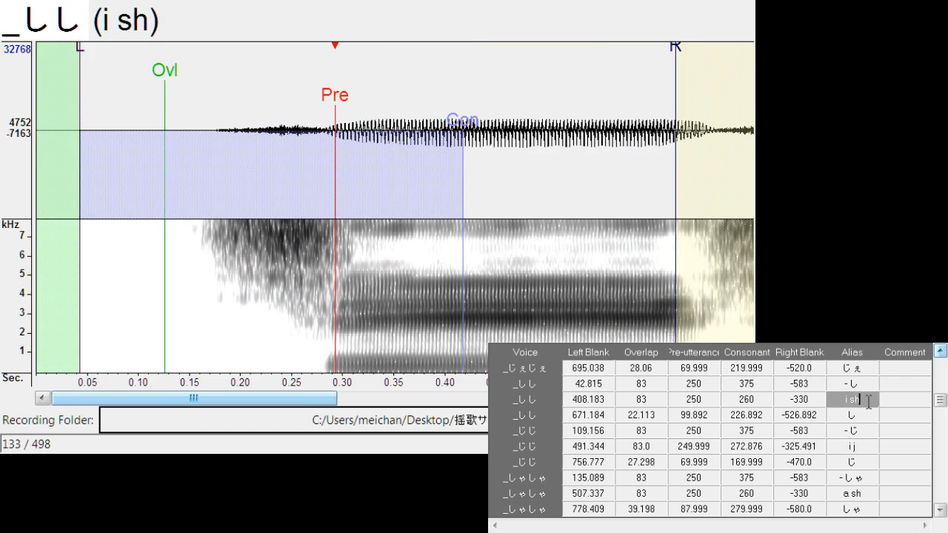
key(ctrl+d)
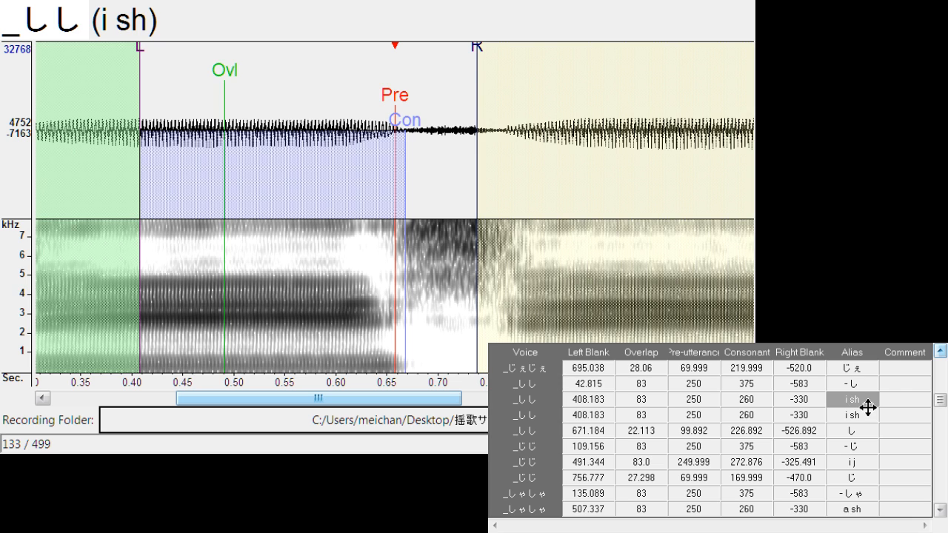
key(BackSpace)
text(-)
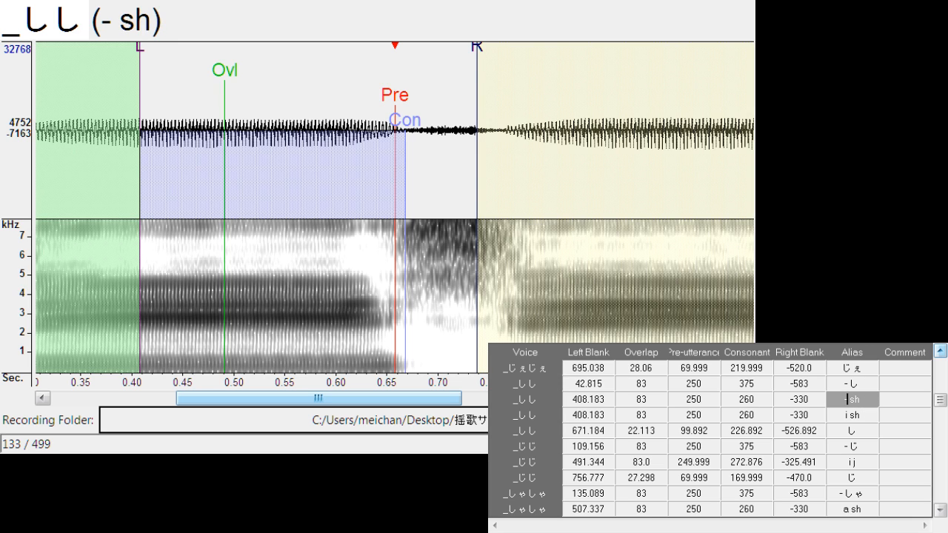
key(Return)
Move the whole "- sh" marker set back to the very start of the recording, with left blank 0
drag(395, 105, 220, 107)
drag(325, 397, 194, 398)
drag(540, 112, 212, 134)
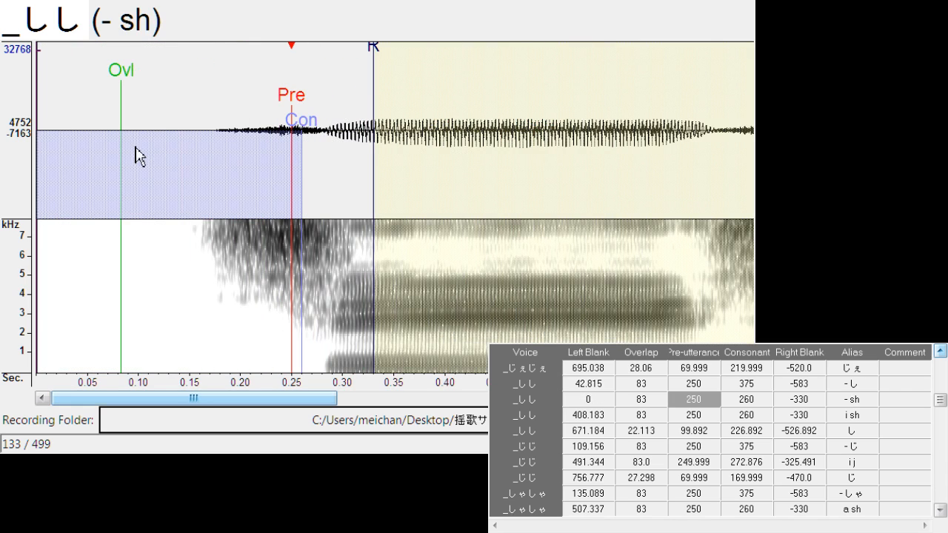
Fit the "- sh" markers to the first し onset: left blank about 25.3, overlap 62.5, pre-utterance 154.7, consonant 164.7, right blank -234.7
mouse_move(39, 61)
mouse_down()
mouse_move(83, 58)
mouse_move(138, 80)
mouse_move(155, 74)
mouse_up()
drag(315, 119, 215, 153)
drag(112, 83, 152, 84)
drag(40, 66, 85, 58)
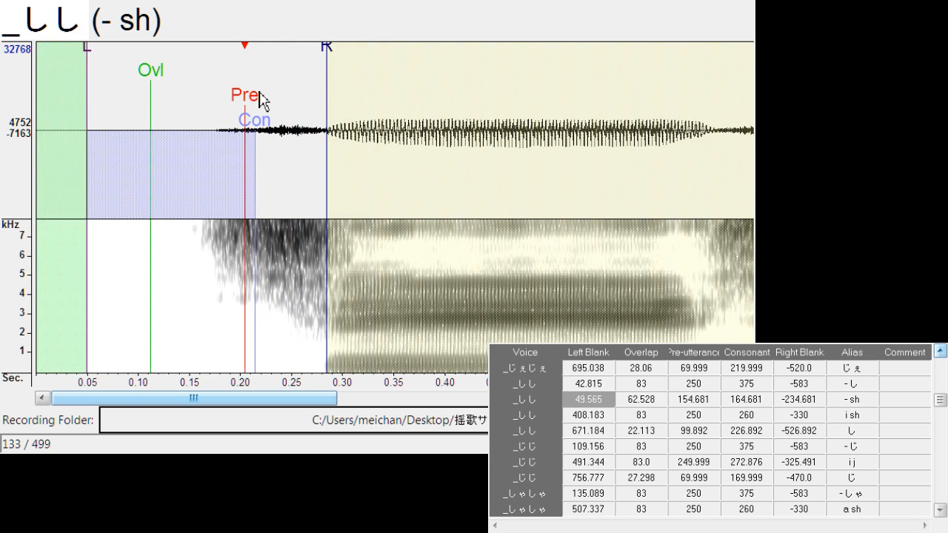
mouse_move(259, 90)
mouse_down()
mouse_move(214, 96)
mouse_move(222, 101)
mouse_up()
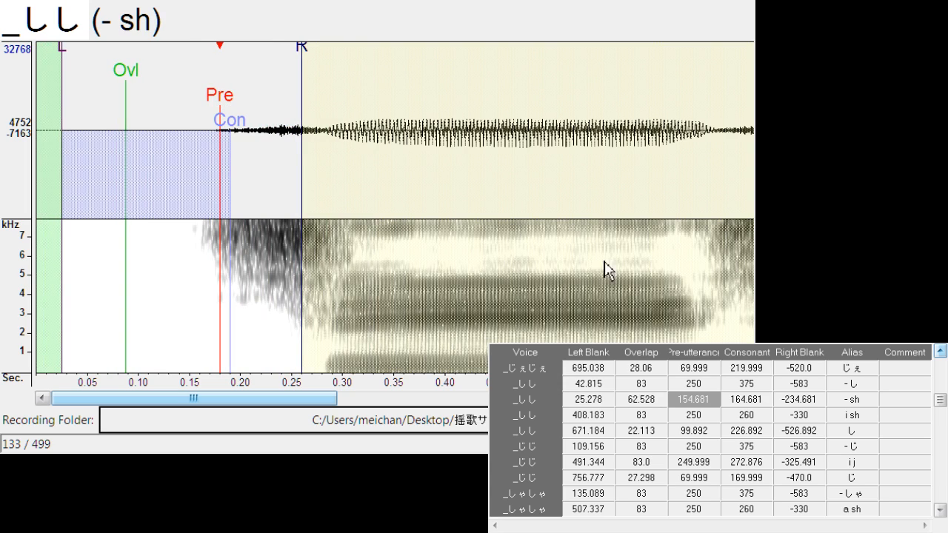
Look through the entry list from _しし back to the _ヴぉヴぉ entries for further consonants
click(941, 351)
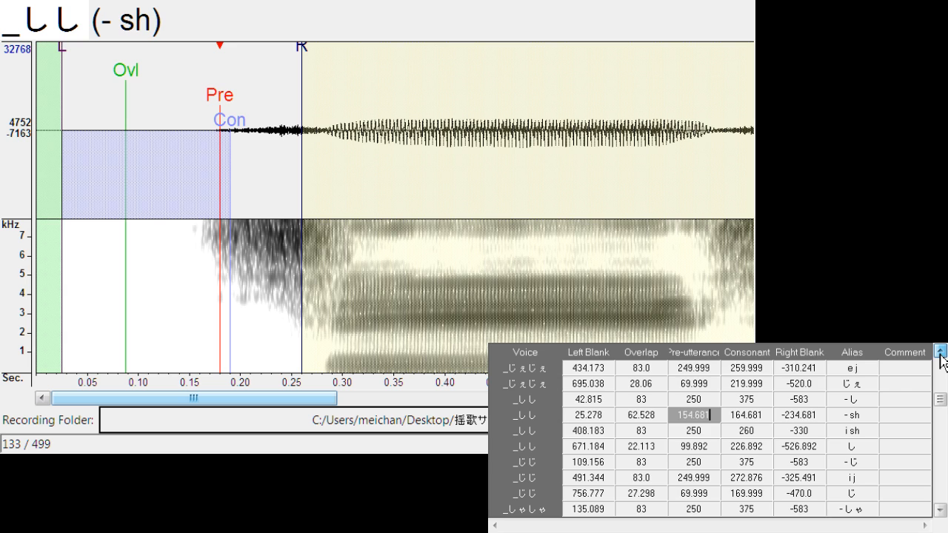
click(941, 351)
click(941, 351)
click(941, 351)
click(941, 351)
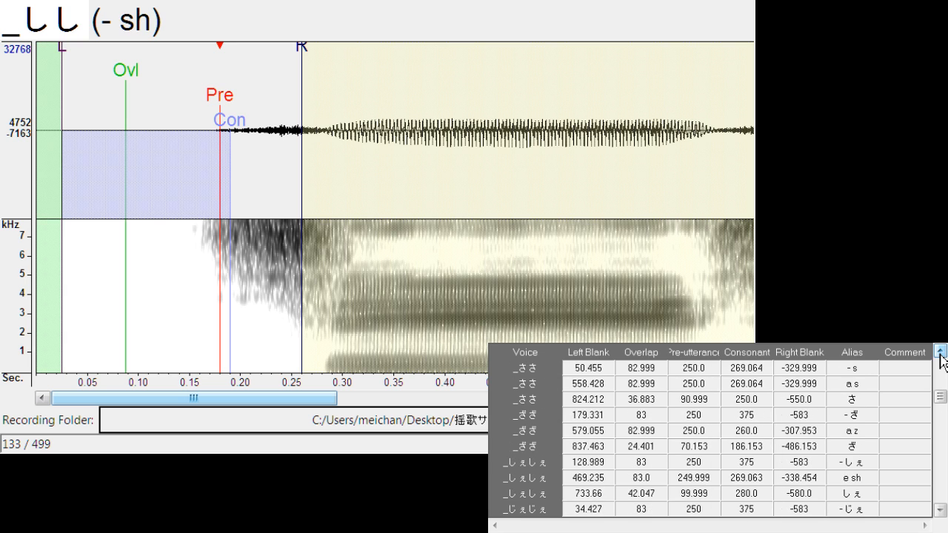
click(941, 351)
click(941, 351)
click(941, 351)
click(941, 351)
click(941, 351)
click(941, 351)
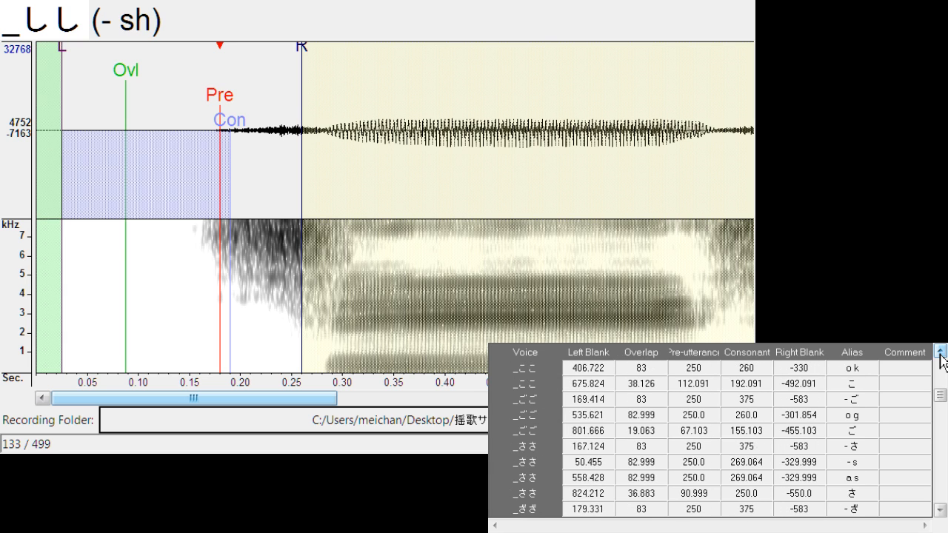
click(941, 351)
click(941, 352)
click(941, 351)
click(941, 351)
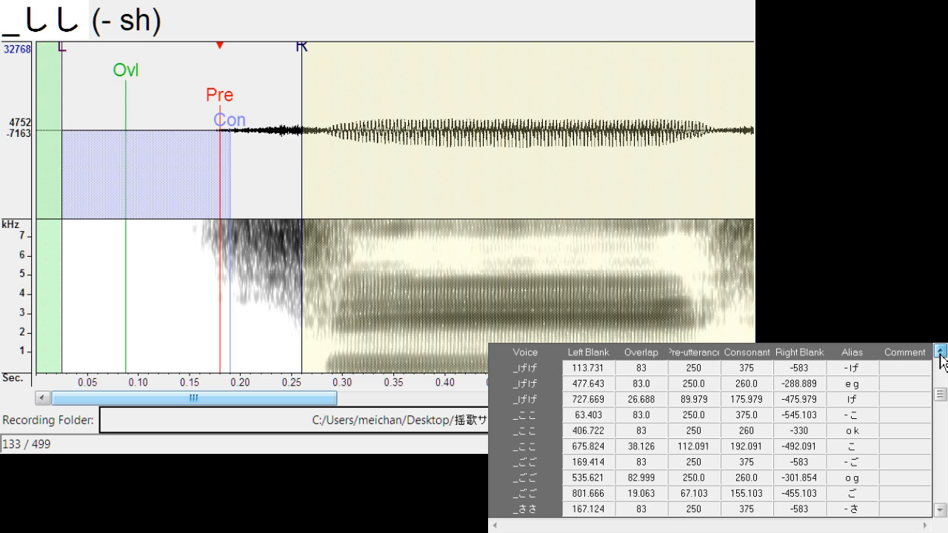
click(941, 351)
click(940, 351)
click(941, 351)
click(941, 351)
click(940, 352)
click(941, 351)
click(941, 351)
click(941, 351)
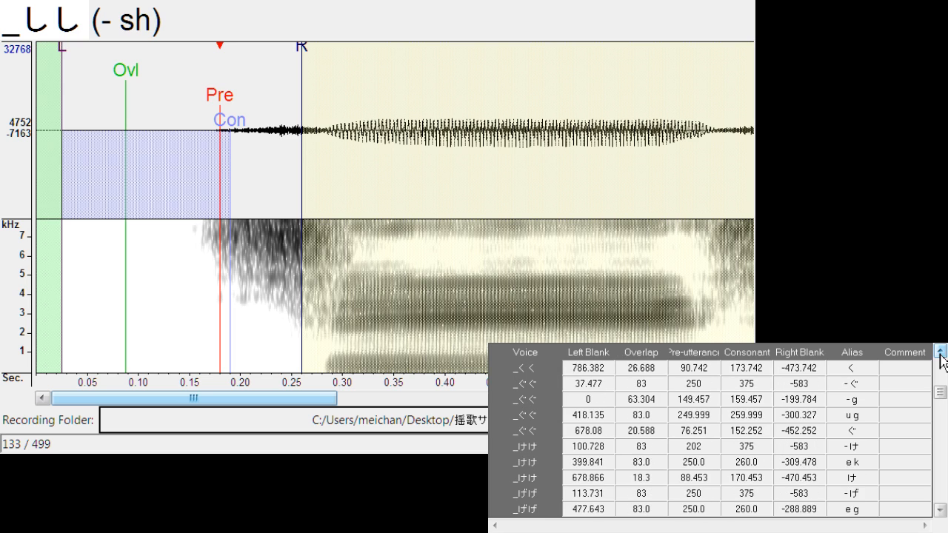
click(941, 351)
click(941, 351)
click(941, 352)
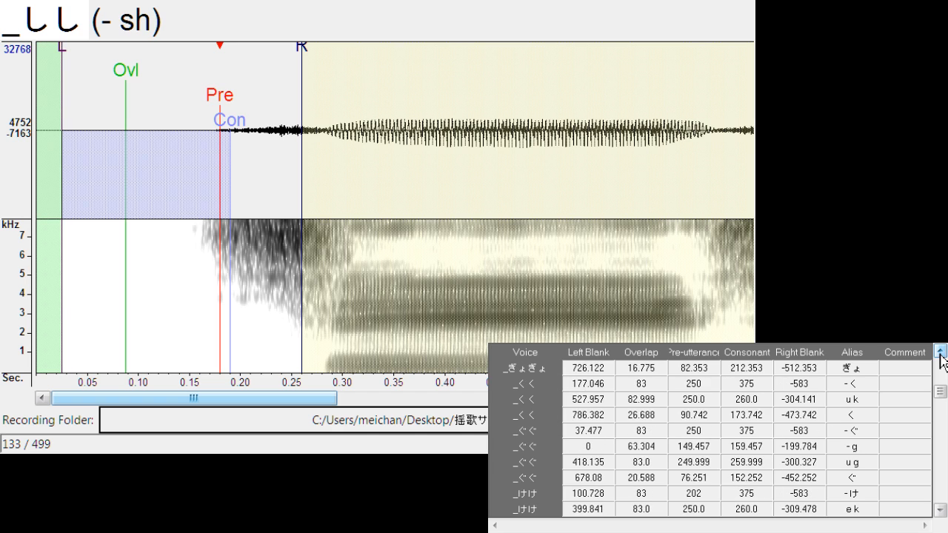
click(940, 351)
click(941, 351)
click(941, 351)
click(941, 351)
click(941, 351)
click(940, 352)
click(941, 351)
click(941, 351)
click(941, 351)
click(941, 351)
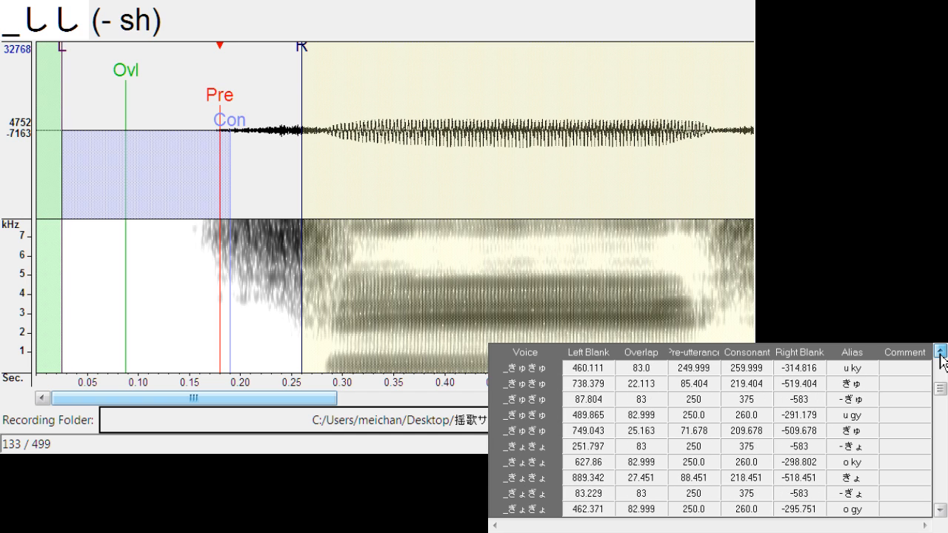
click(940, 351)
click(941, 351)
click(941, 351)
click(941, 351)
click(941, 351)
click(941, 351)
click(941, 351)
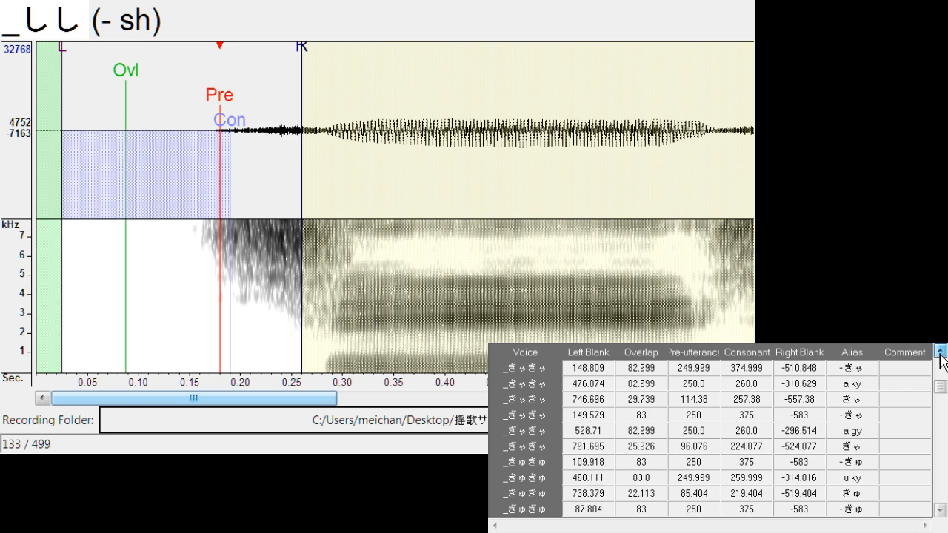
click(941, 351)
click(941, 351)
click(941, 351)
click(941, 351)
click(941, 351)
click(941, 351)
click(940, 352)
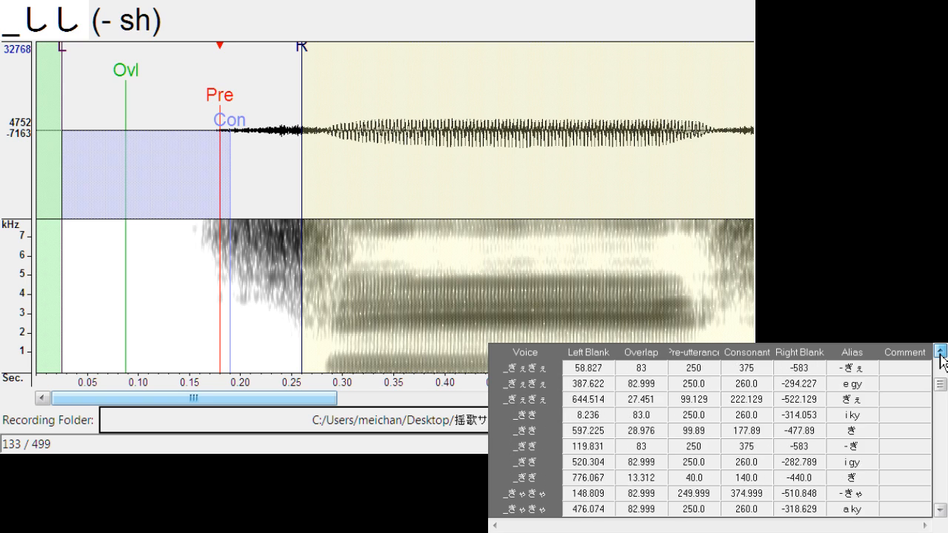
click(941, 351)
click(940, 351)
click(941, 351)
click(940, 351)
click(941, 351)
click(940, 352)
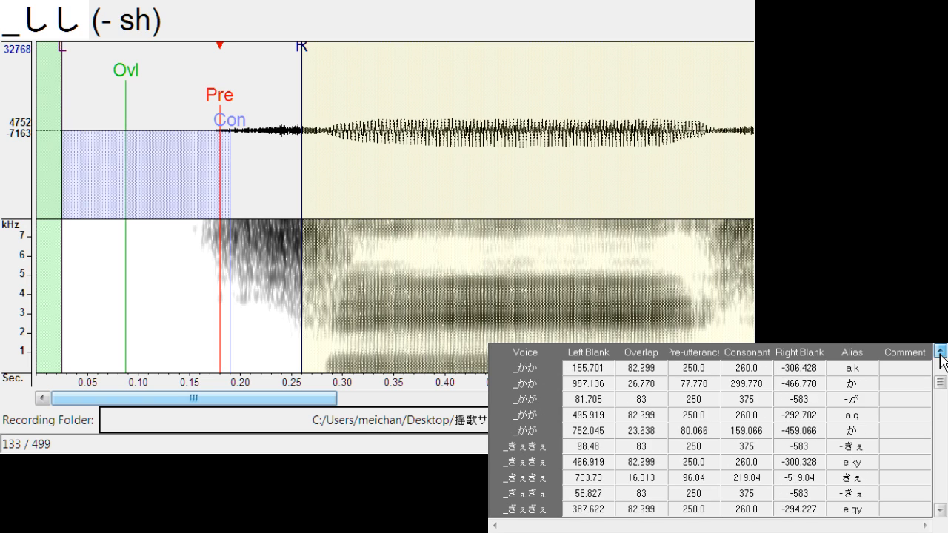
click(941, 351)
click(941, 351)
click(941, 351)
click(940, 351)
click(941, 351)
click(941, 351)
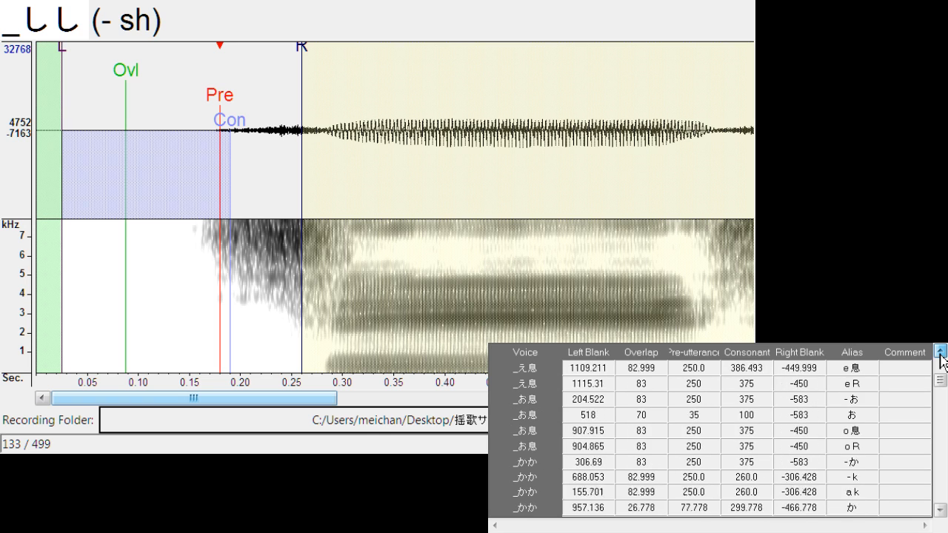
click(941, 351)
click(941, 351)
click(941, 352)
click(941, 351)
click(941, 351)
click(941, 351)
click(941, 351)
click(941, 351)
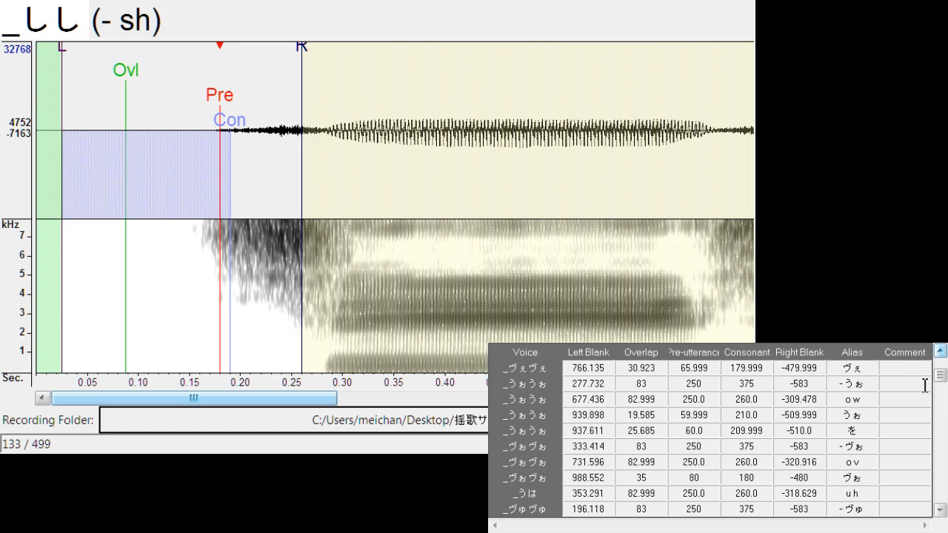
Duplicate the "o v" entry of _ヴぉヴぉ and change the upper copy's alias to "- v"
click(866, 448)
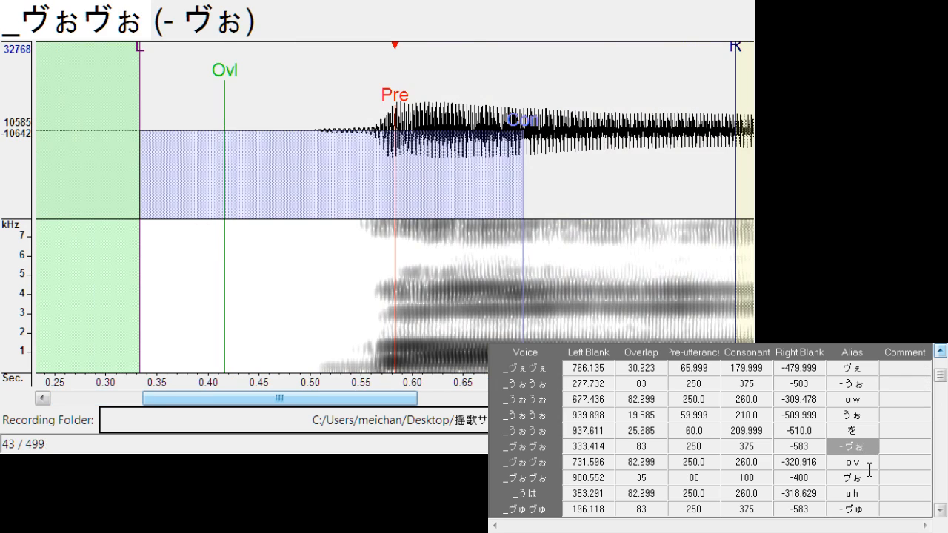
click(870, 465)
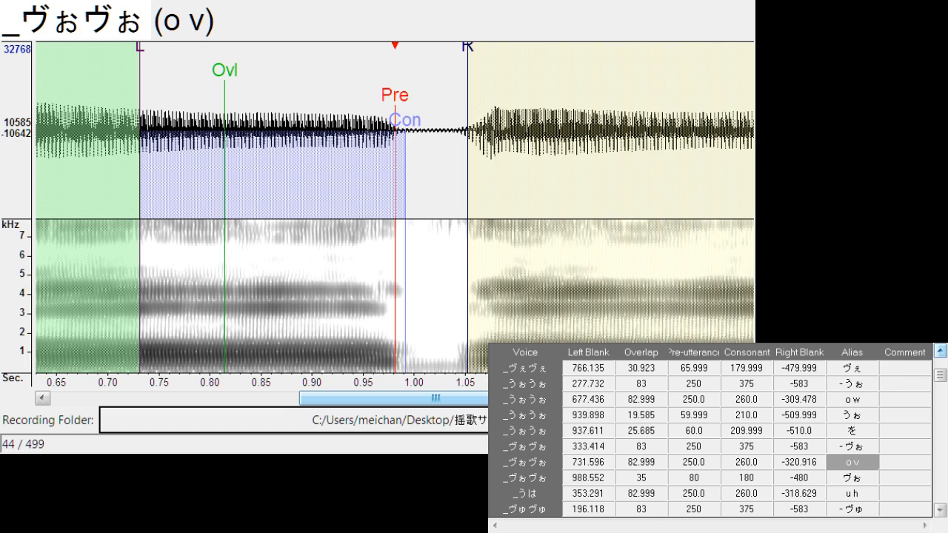
key(ctrl+d)
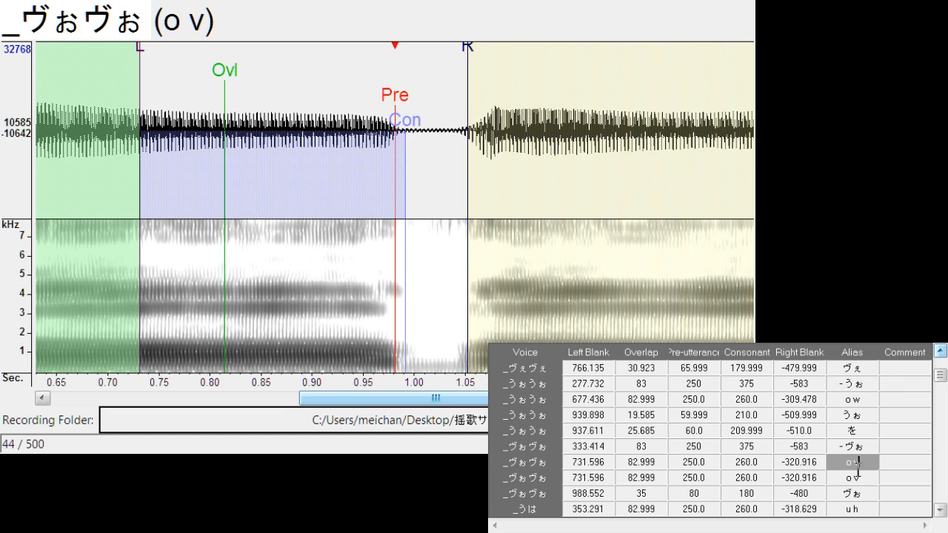
key(BackSpace)
text(-)
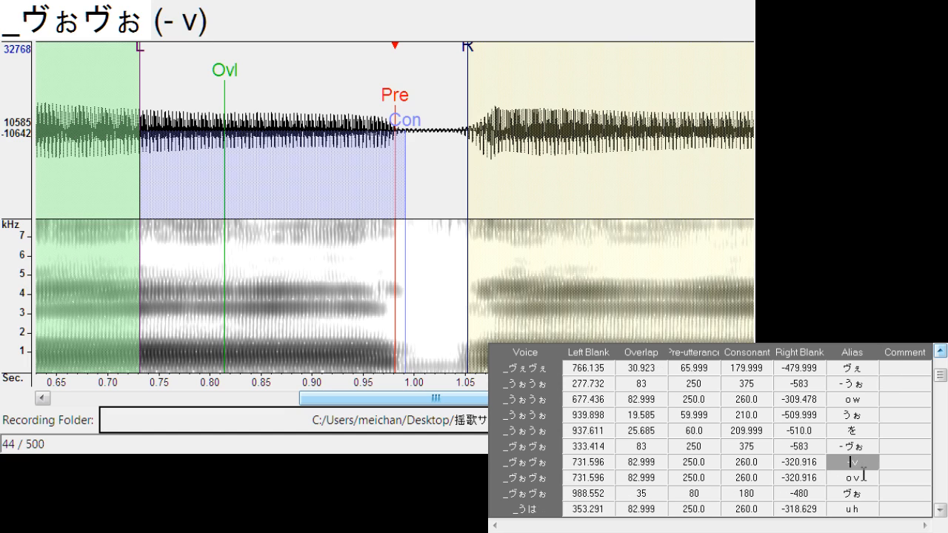
Move the "- v" markers back to the first ヴぉ onset, with left blank about 255.6 and right blank about -301.1, and save the voicebank settings
drag(397, 98, 198, 204)
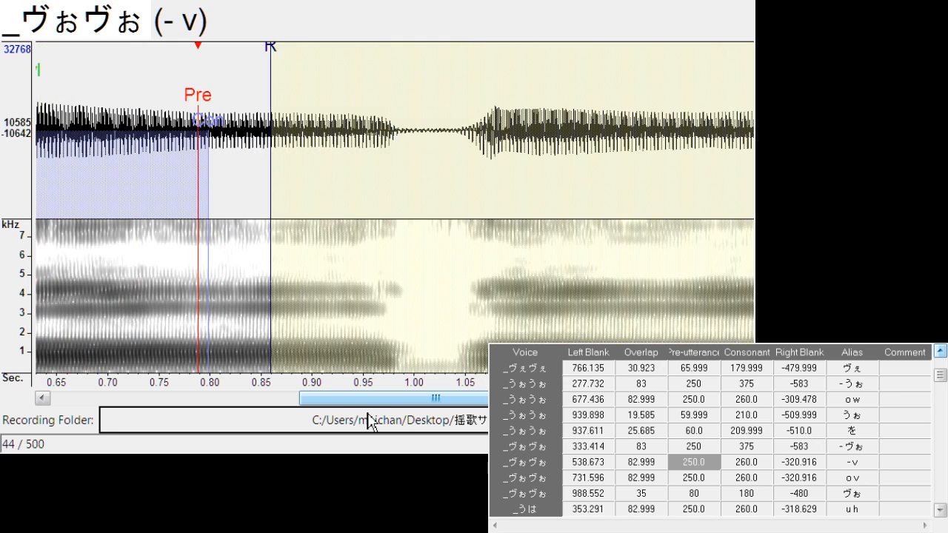
drag(367, 404, 185, 422)
mouse_move(665, 102)
mouse_down()
mouse_move(658, 90)
mouse_move(376, 149)
mouse_up()
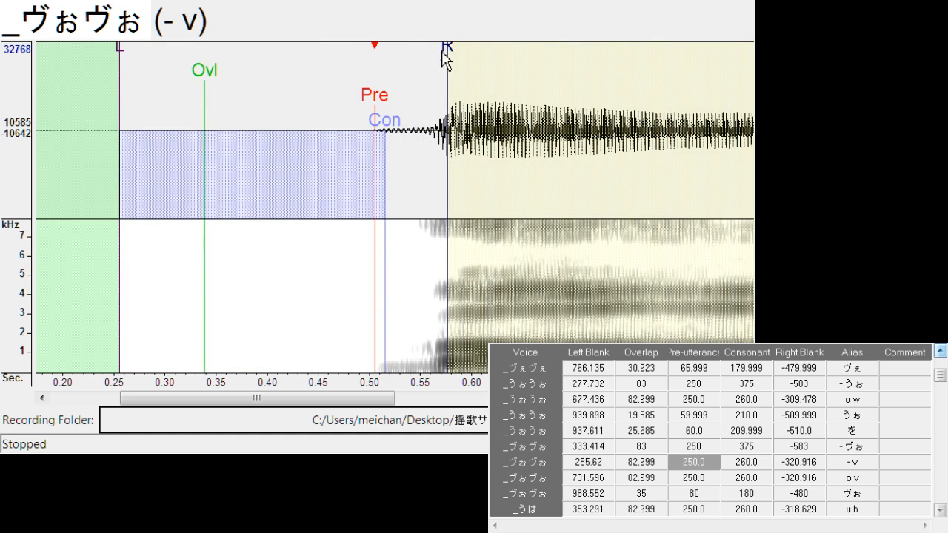
drag(444, 55, 430, 68)
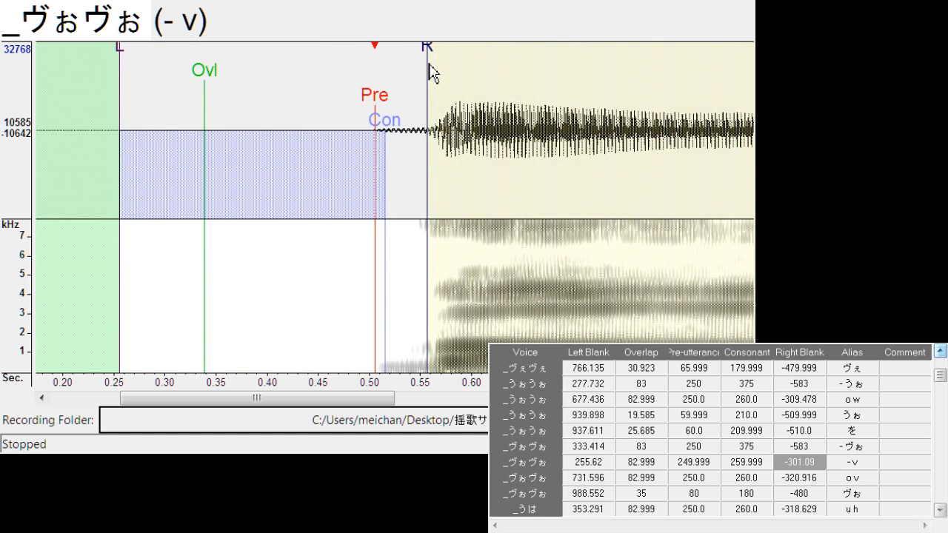
key(ctrl+s)
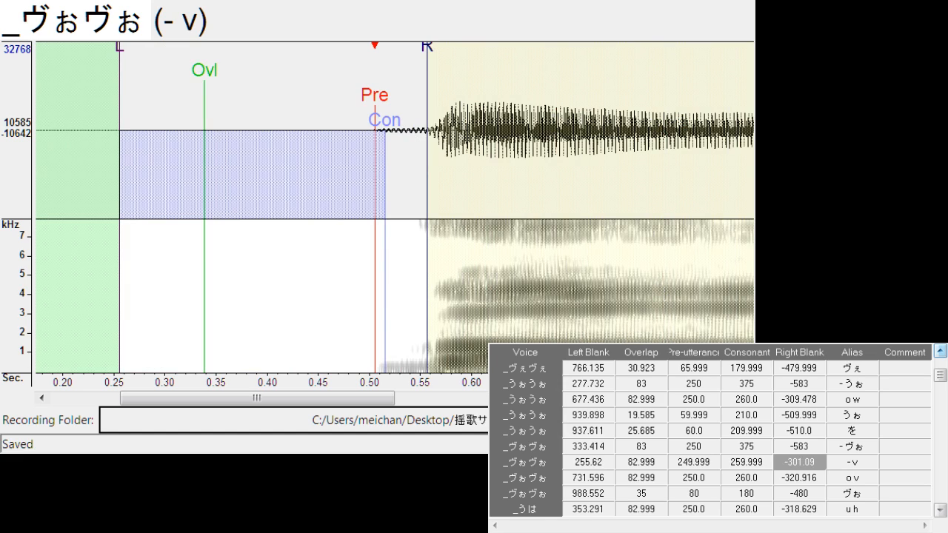